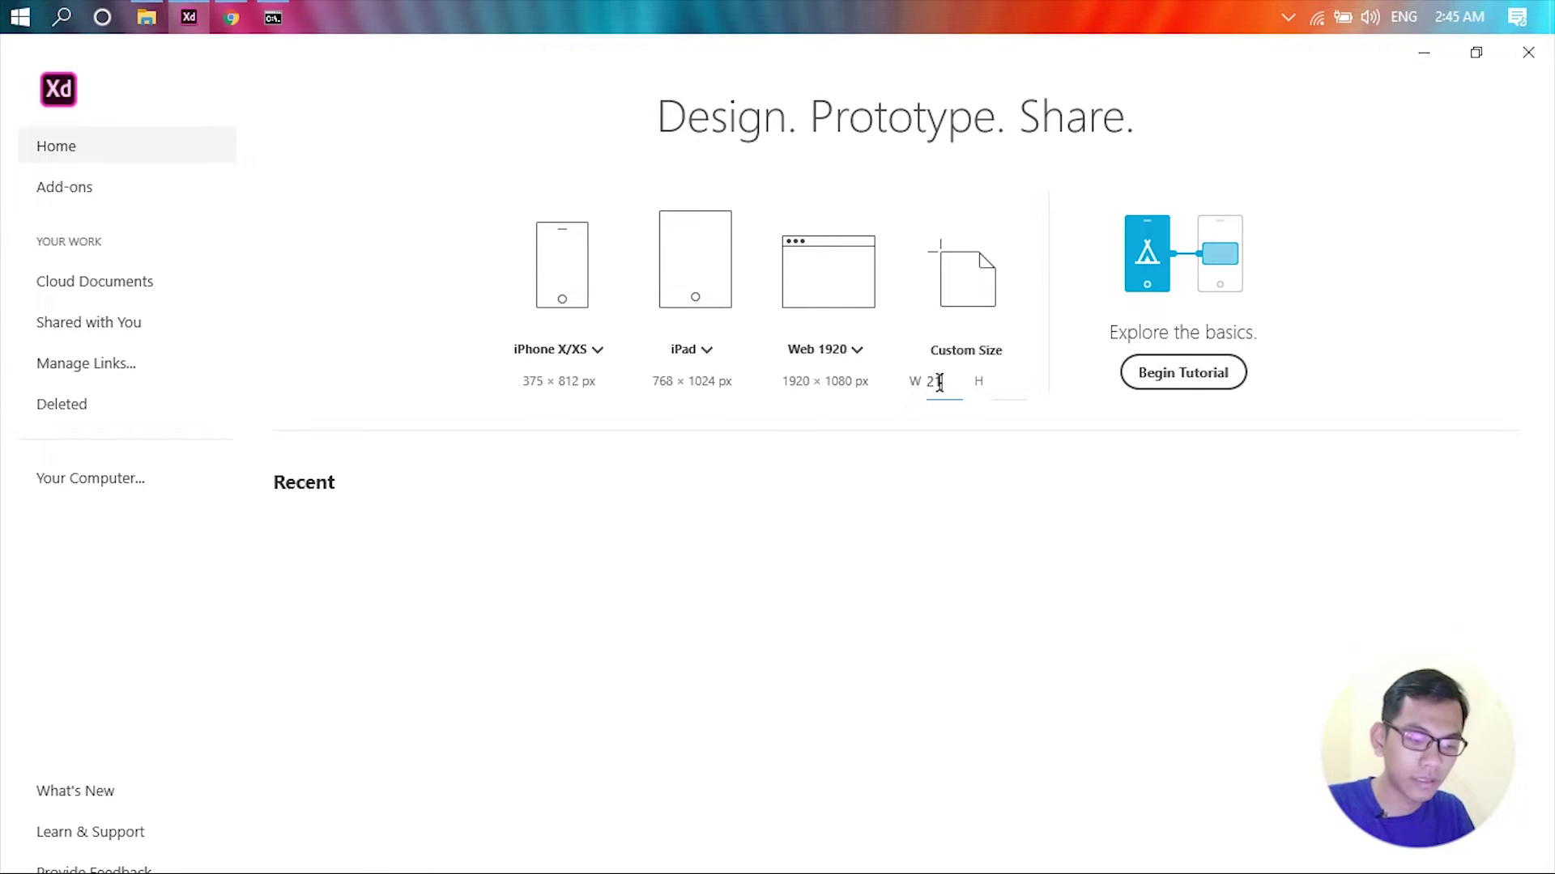
Step: Create a new custom-size 1080 × 2160 px document from the Home screen
{"action": "key", "text": "Tab"}
{"action": "type", "text": "108"}
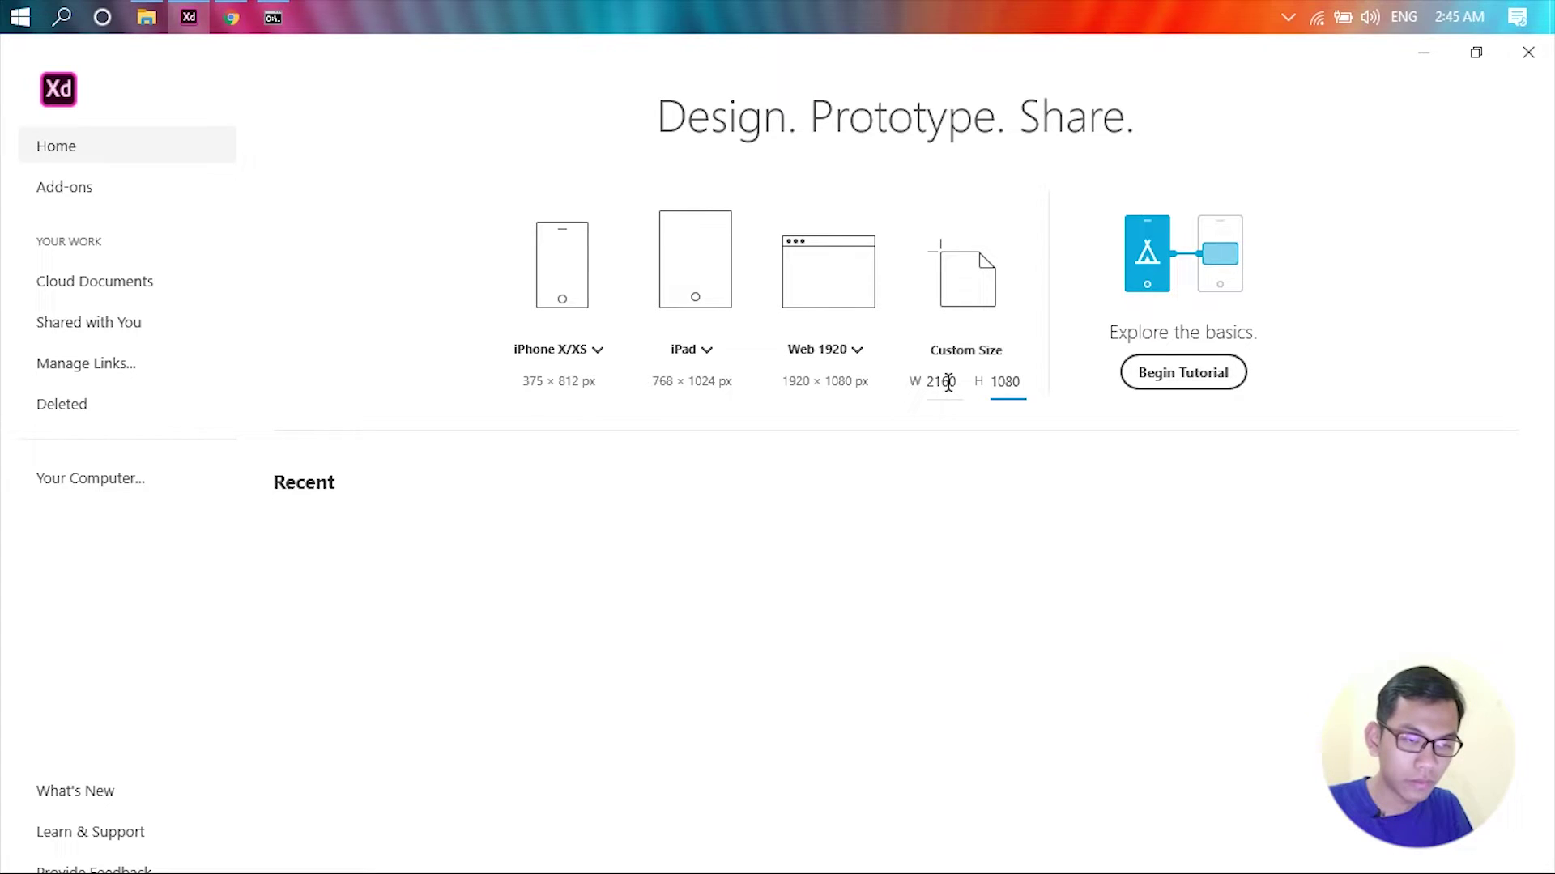
{"action": "double_click", "coordinate": [948, 384]}
{"action": "type", "text": "2"}
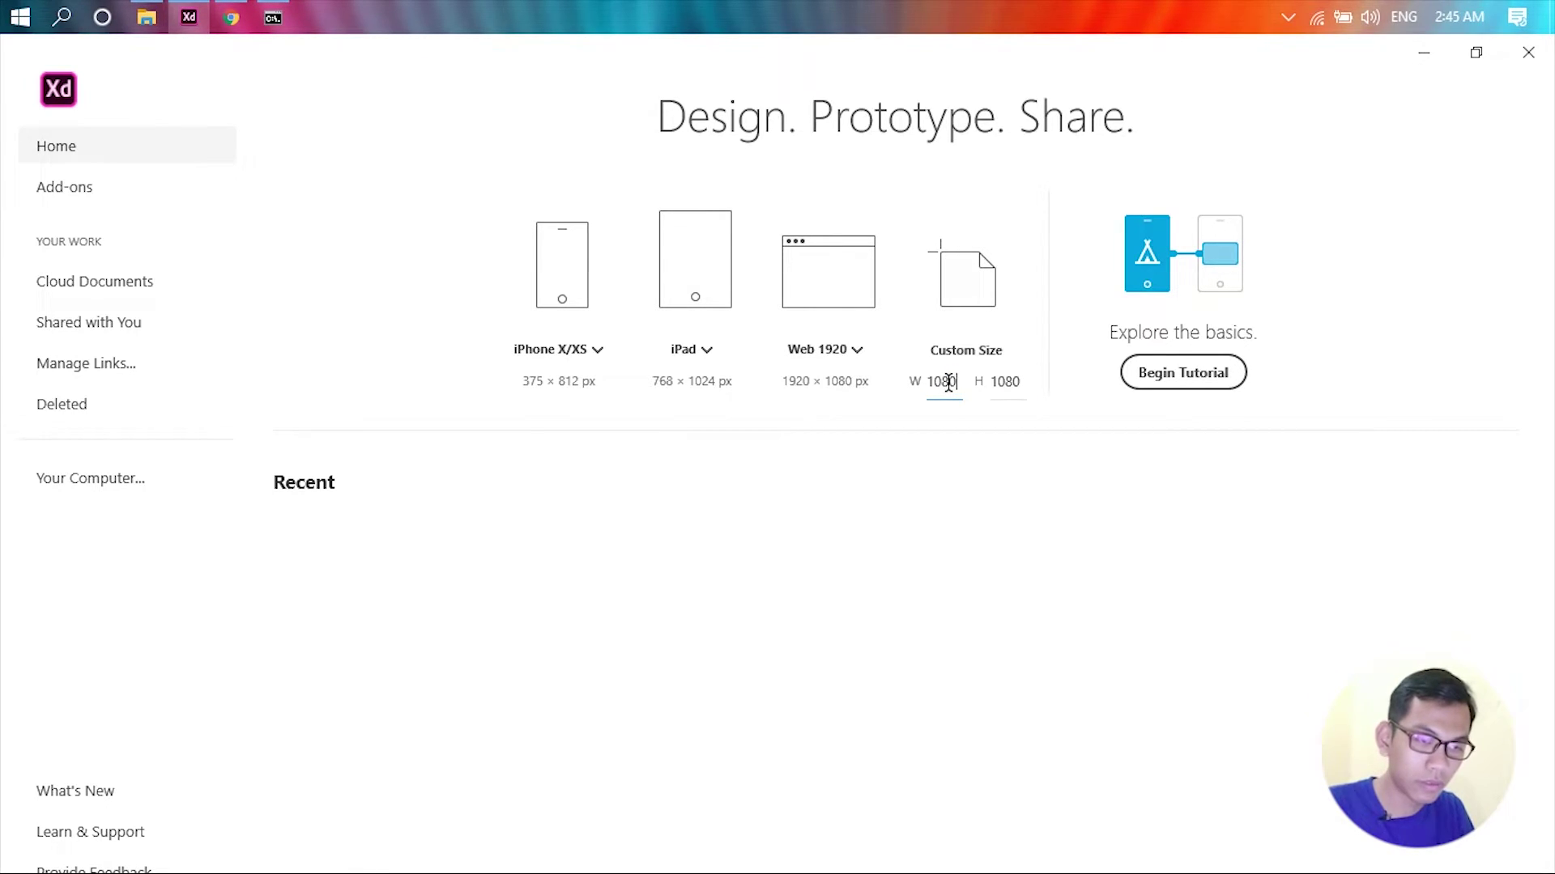
{"action": "key", "text": "Tab"}
{"action": "type", "text": "2160"}
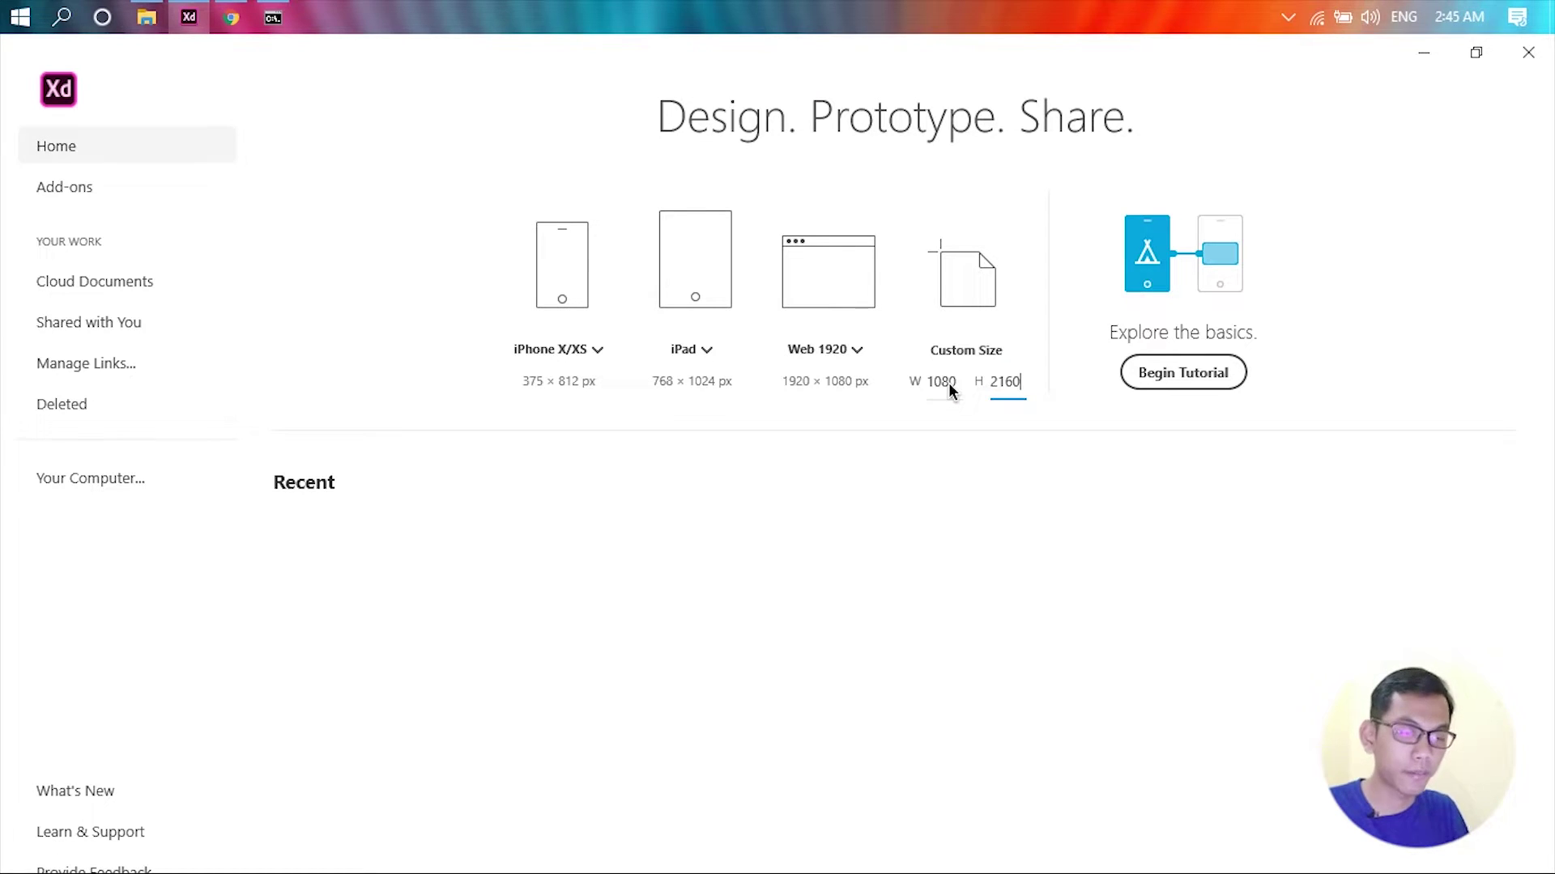
{"action": "key", "text": "Return"}
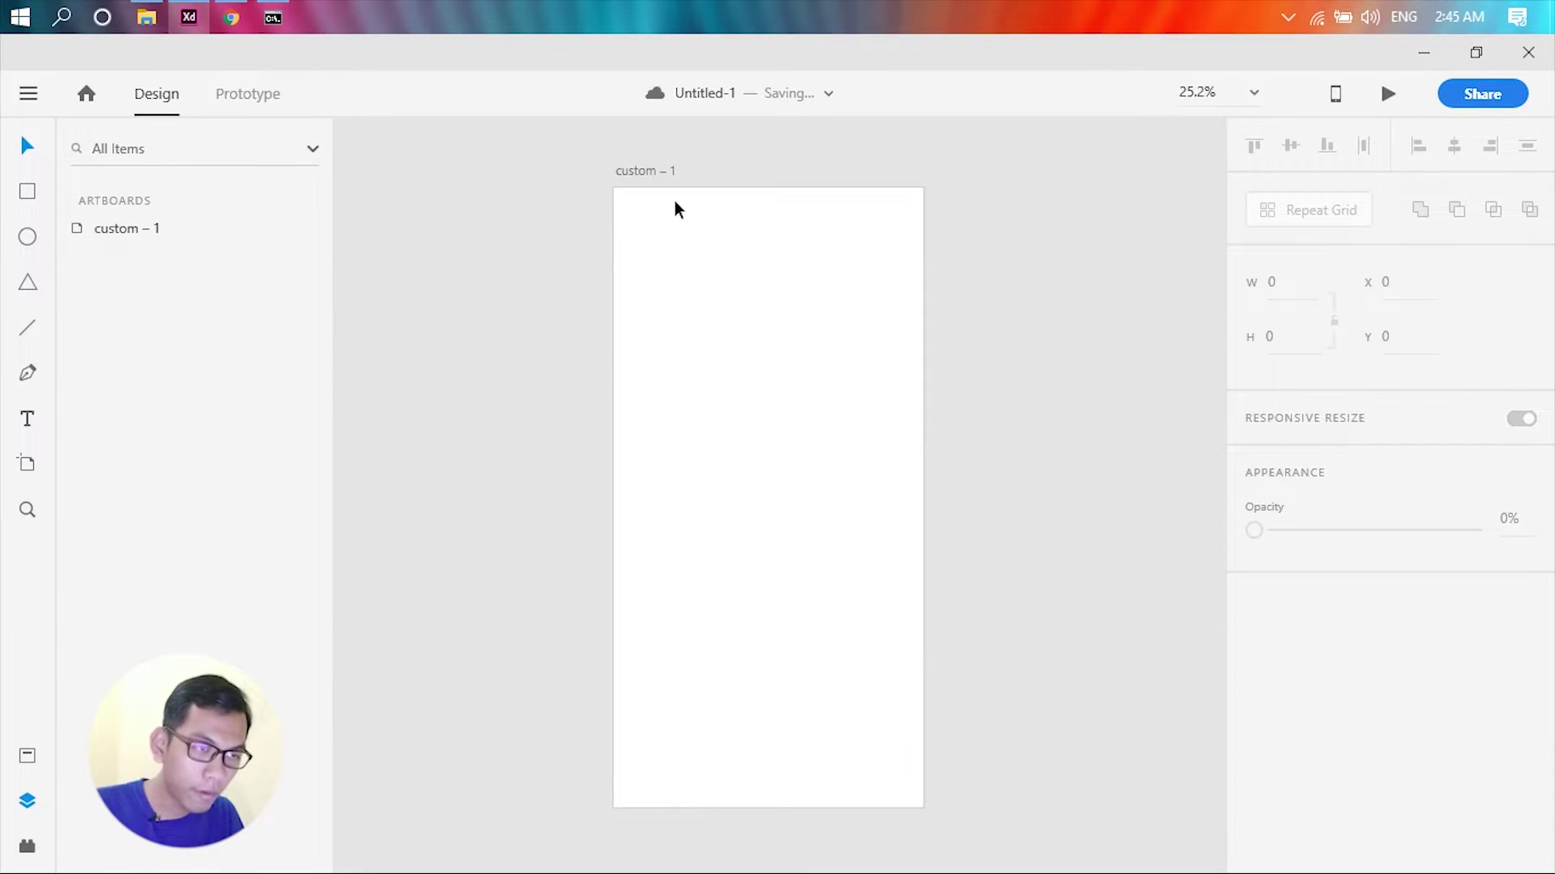
Step: Rename the artboard to MyCollegeDashboard
{"action": "double_click", "coordinate": [653, 172]}
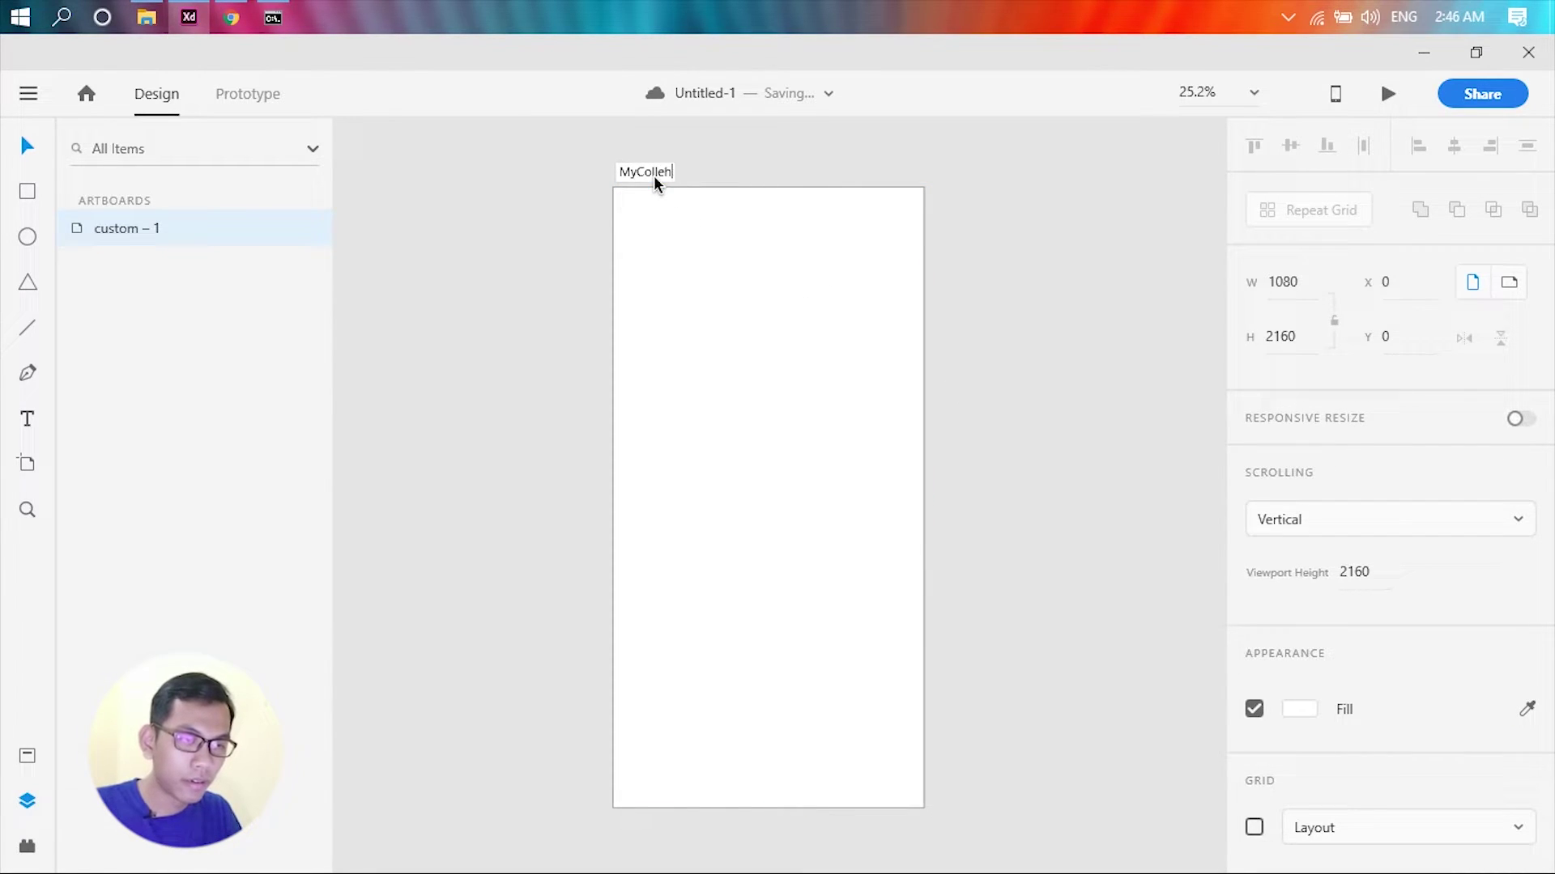
{"action": "type", "text": "Da"}
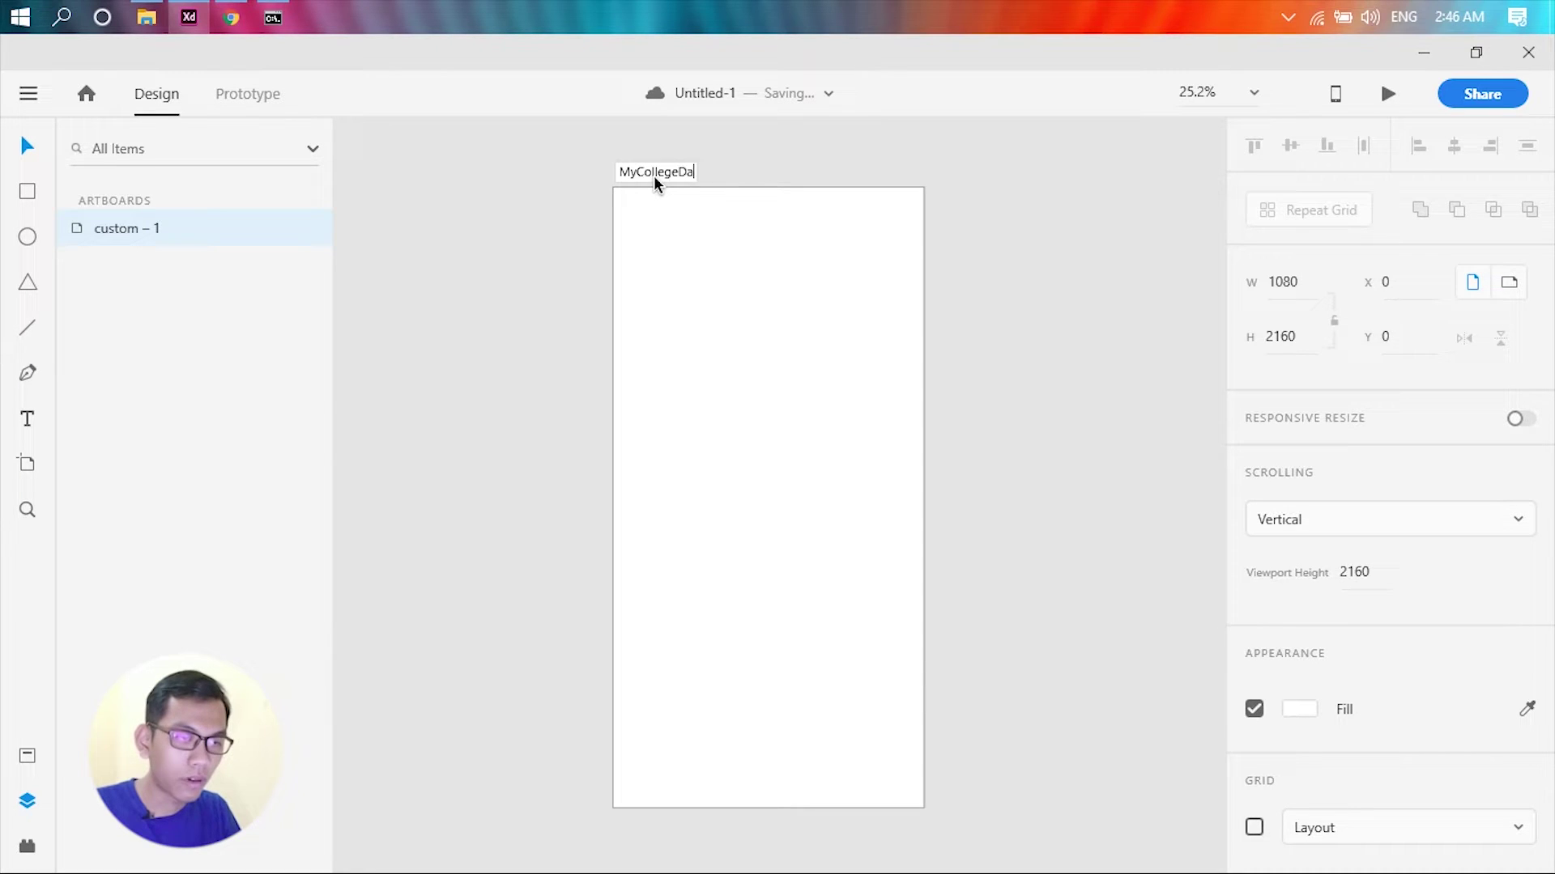
{"action": "type", "text": "shboard"}
{"action": "key", "text": "Return"}
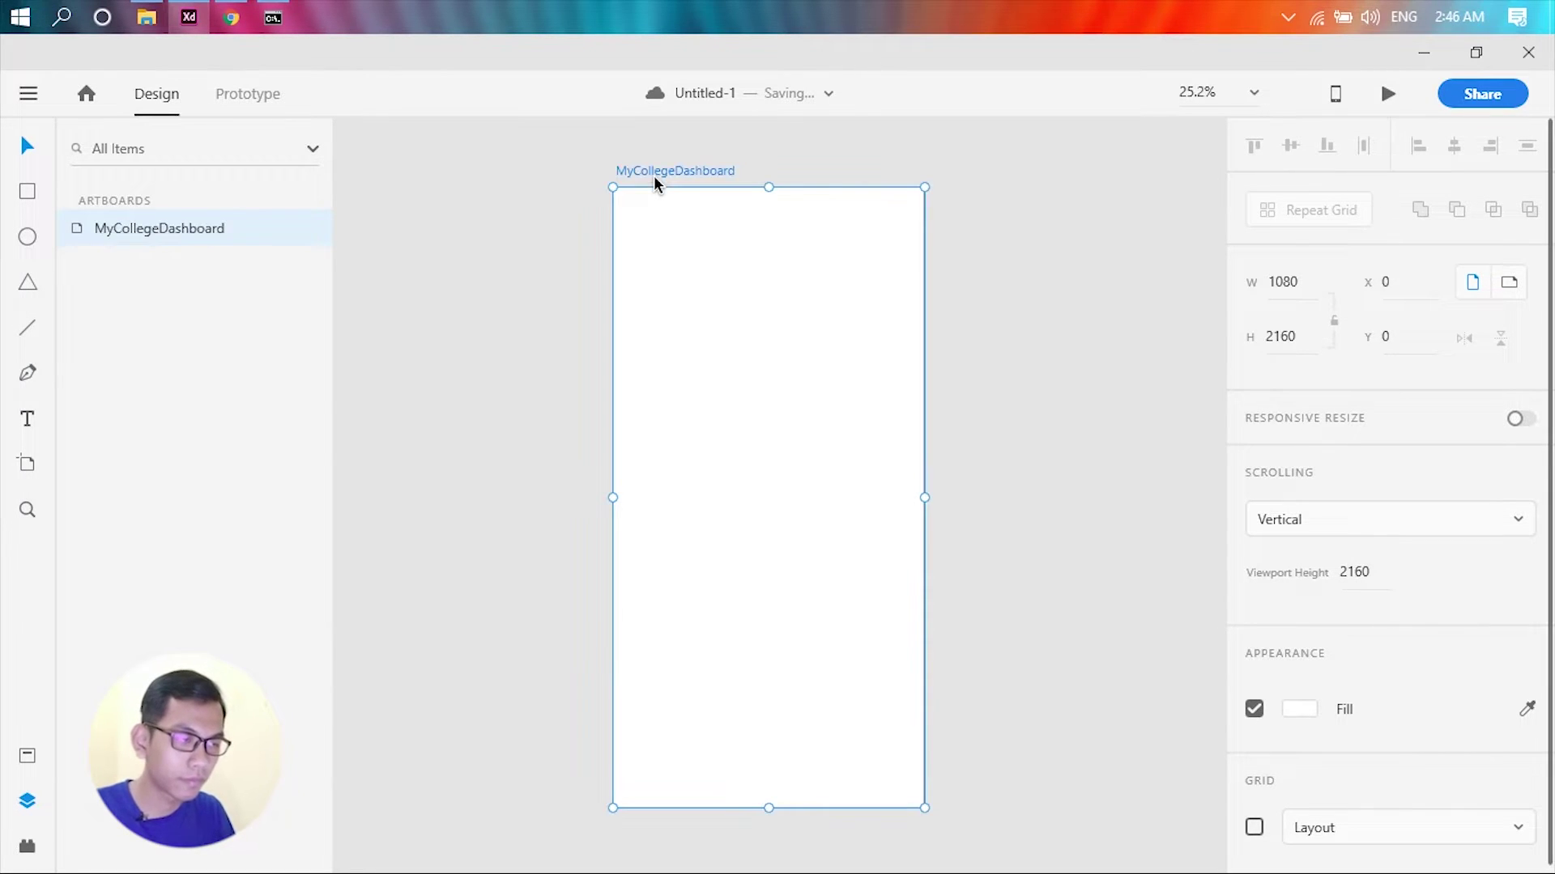
Step: Set the artboard's background fill to off-white #FEFEFE
{"action": "left_click", "coordinate": [1014, 278]}
{"action": "left_click", "coordinate": [863, 295]}
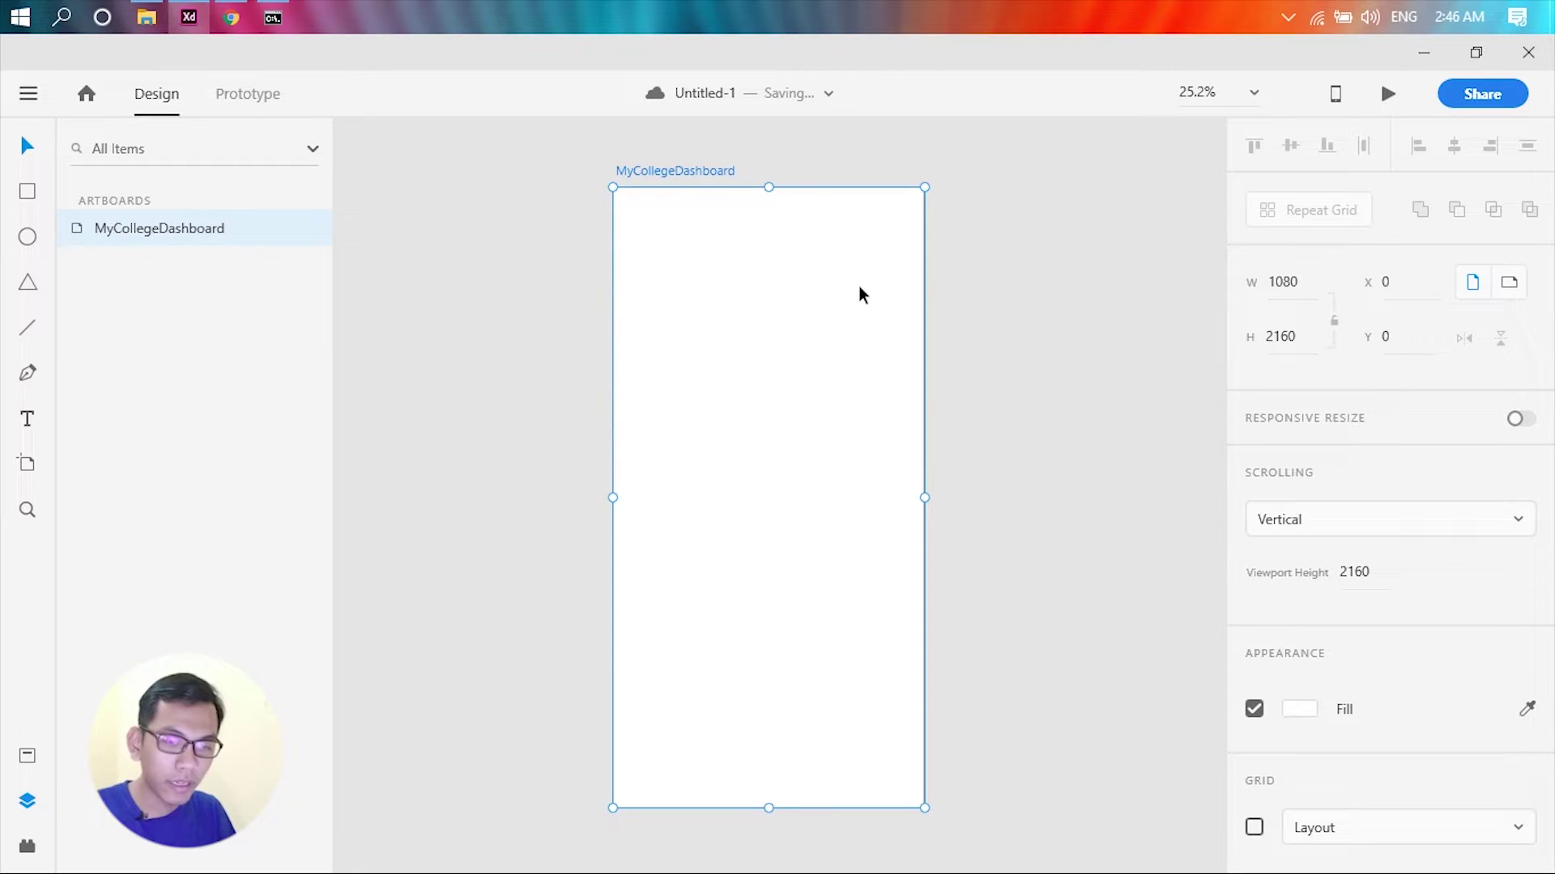
{"action": "left_click", "coordinate": [1299, 710]}
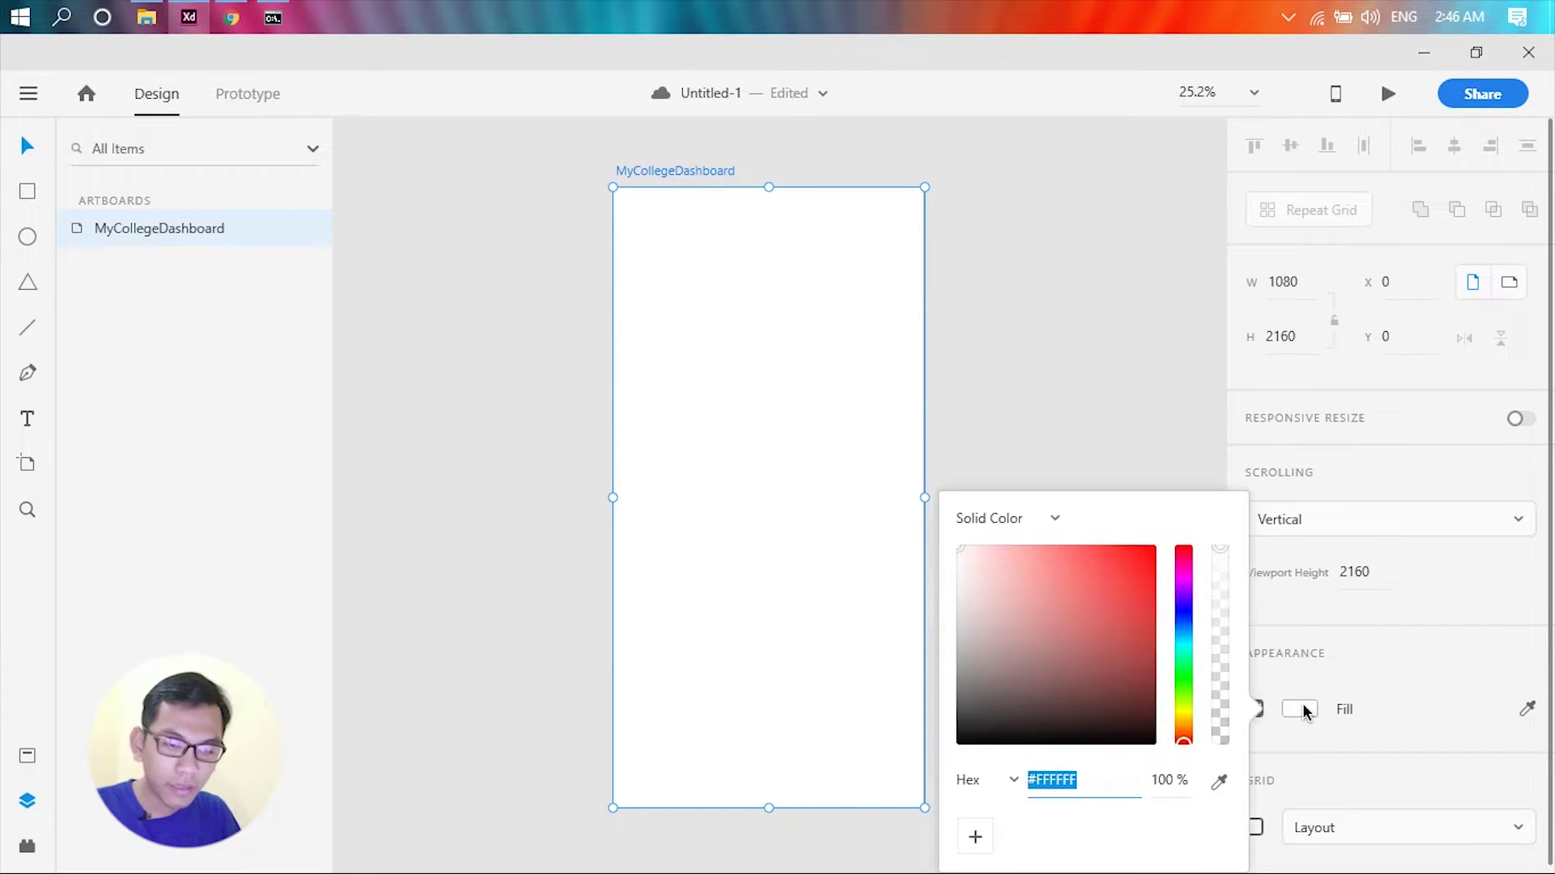
{"action": "type", "text": "FE"}
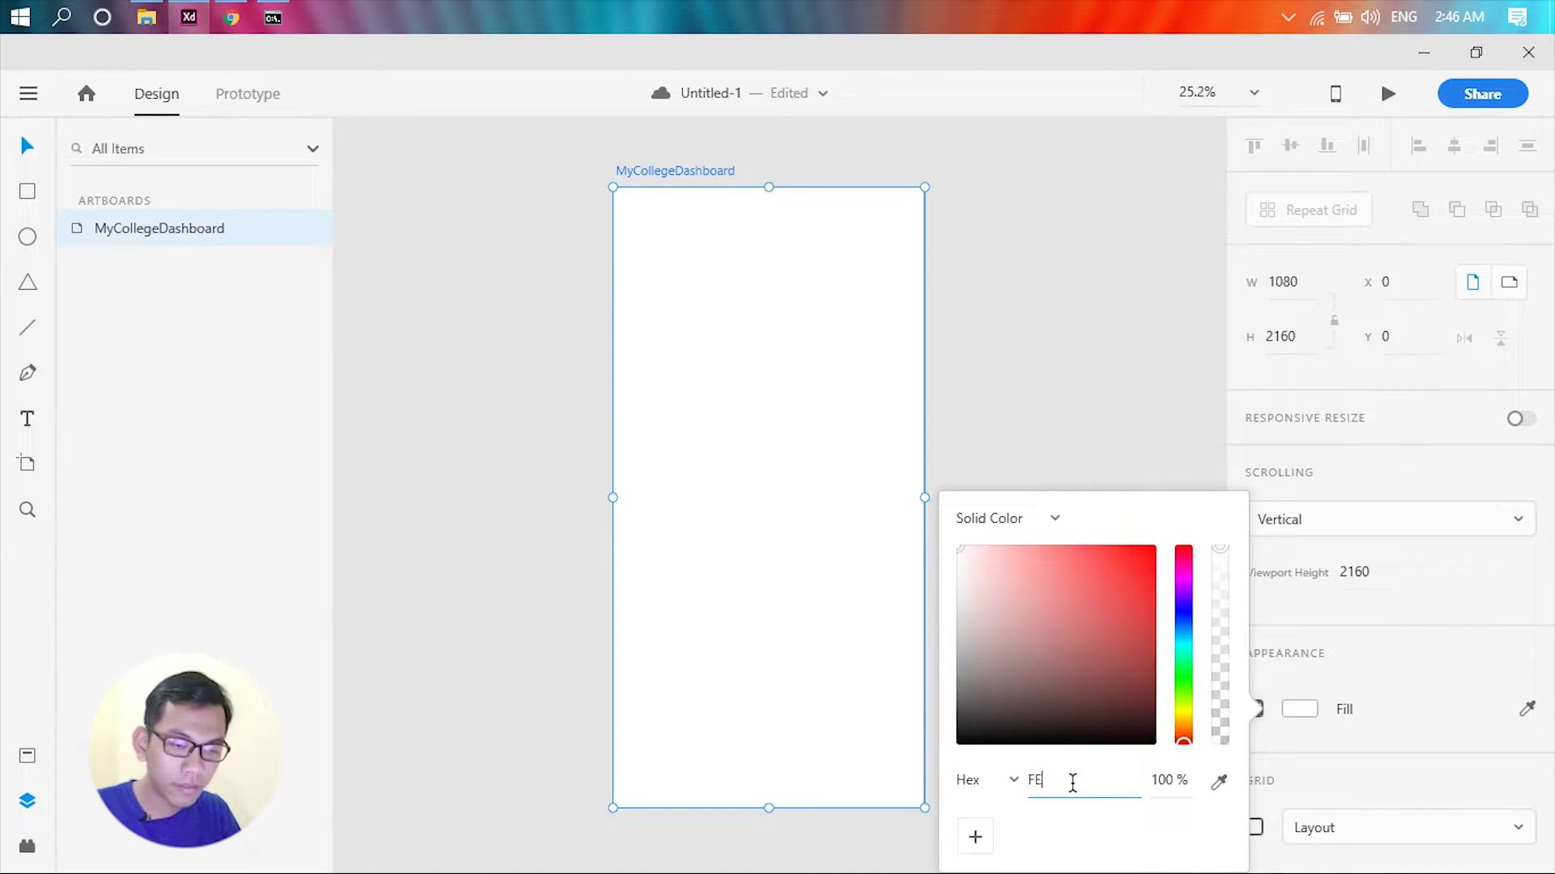
{"action": "type", "text": "FEFEF"}
{"action": "key", "text": "Return"}
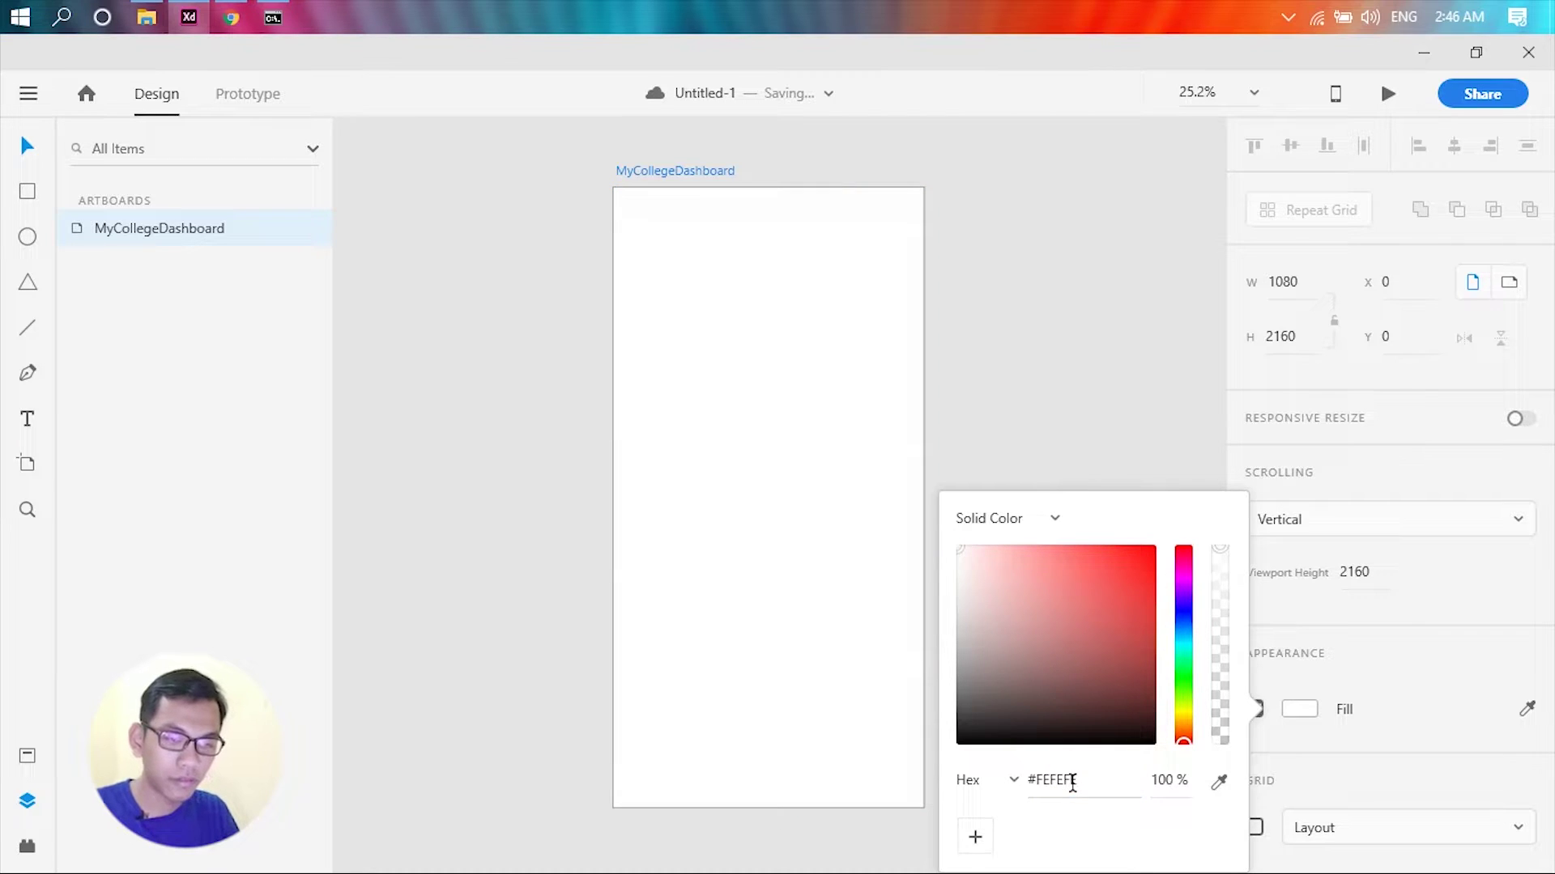
{"action": "left_click", "coordinate": [1034, 434]}
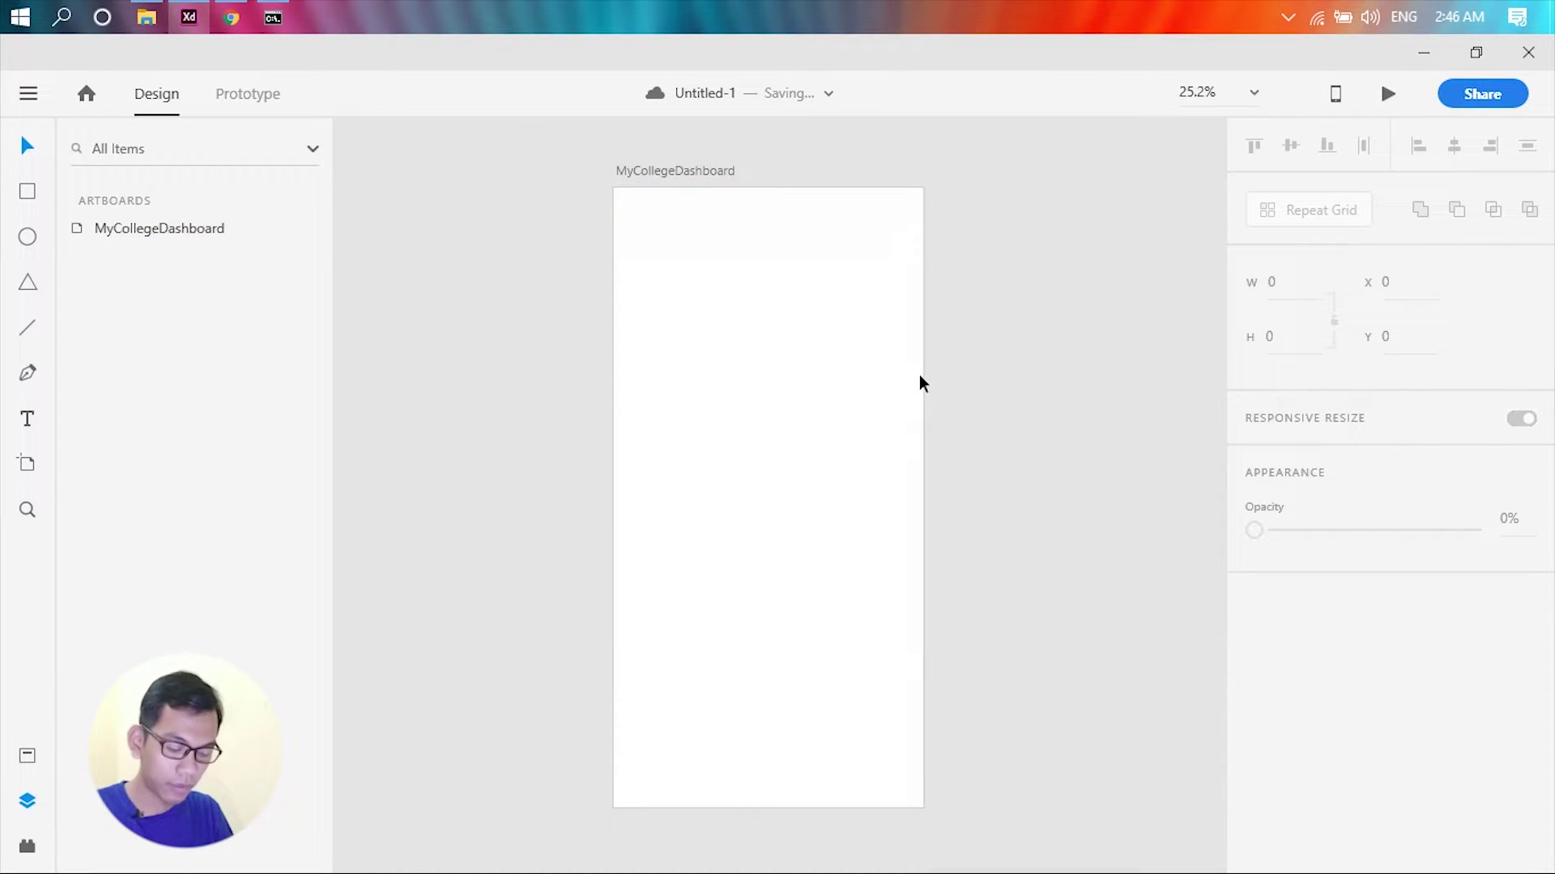
Step: Draw an ellipse near the top of the artboard and size it 1390 × 819
{"action": "left_click", "coordinate": [32, 242]}
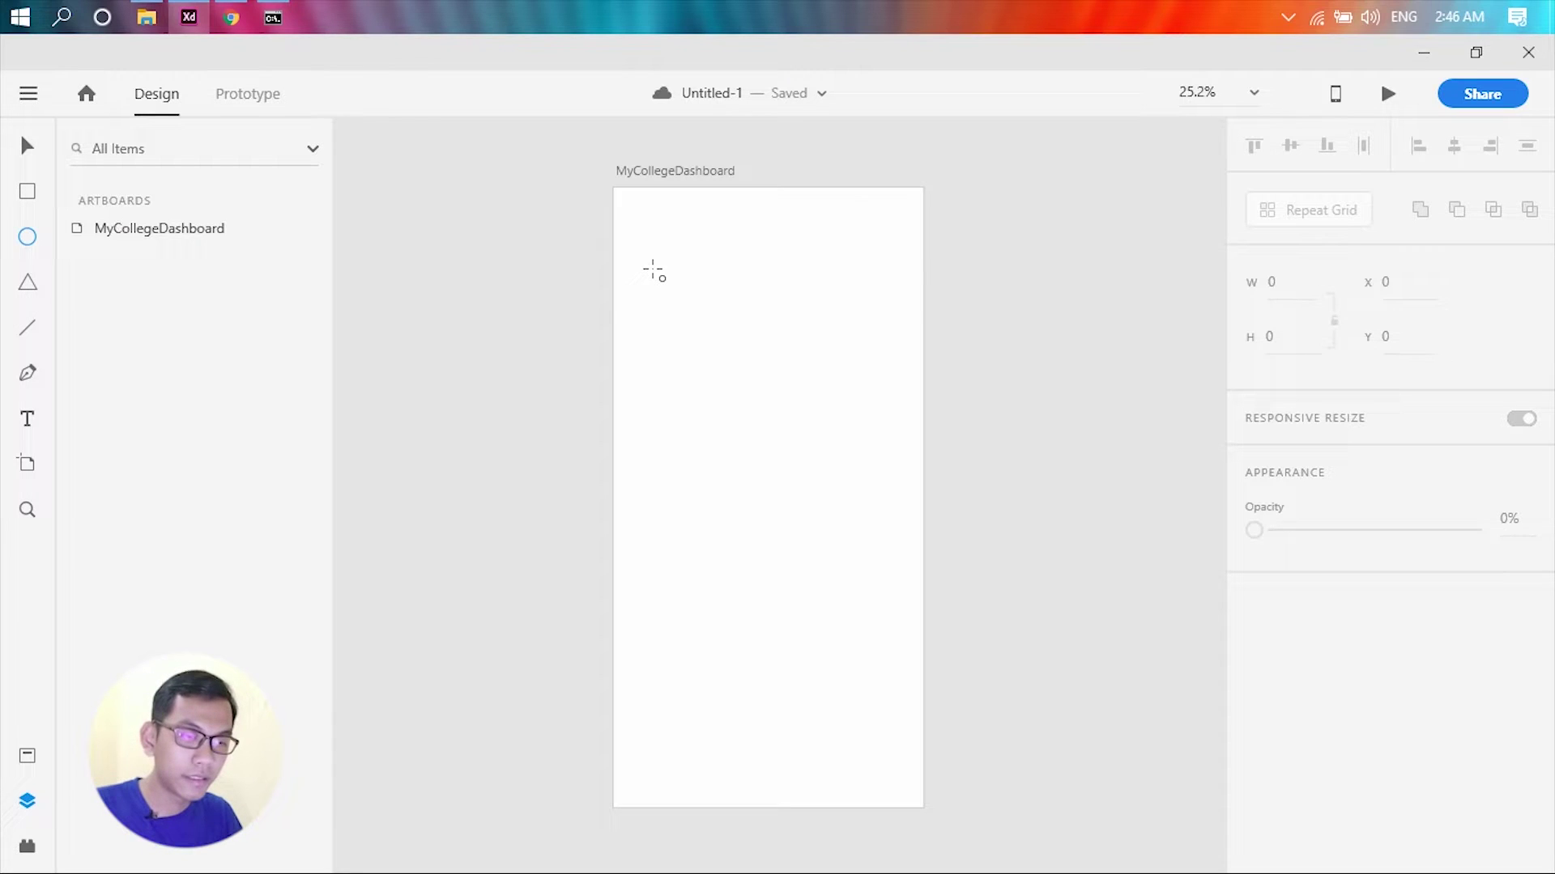
{"action": "left_click_drag", "start_coordinate": [652, 271], "coordinate": [1022, 460]}
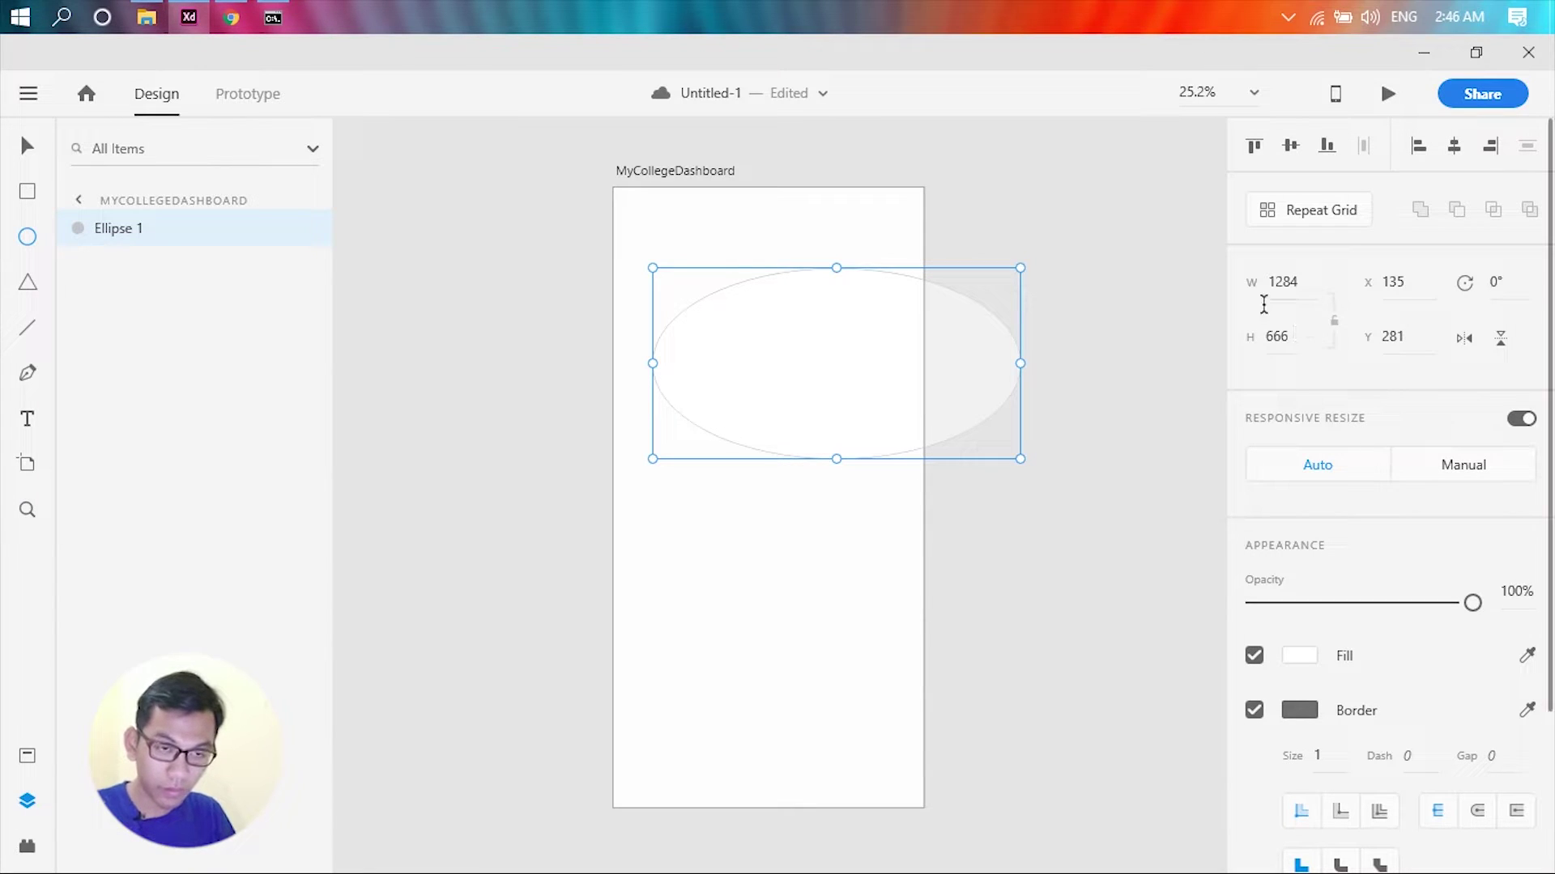
{"action": "left_click_drag", "start_coordinate": [1301, 282], "coordinate": [1259, 288]}
{"action": "type", "text": "13"}
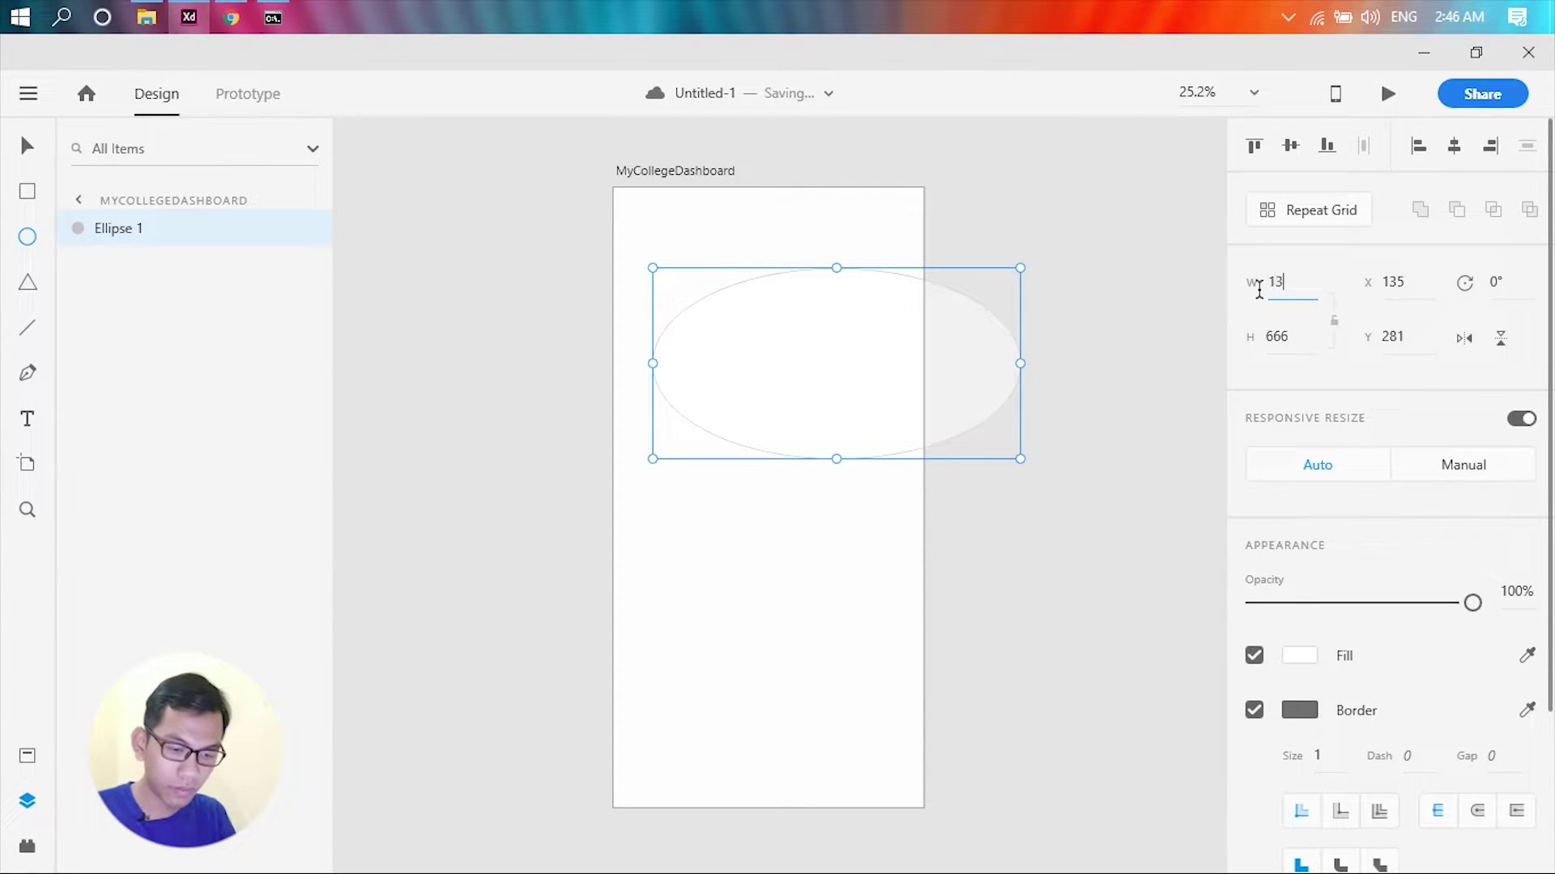
{"action": "type", "text": "90"}
{"action": "key", "text": "Tab"}
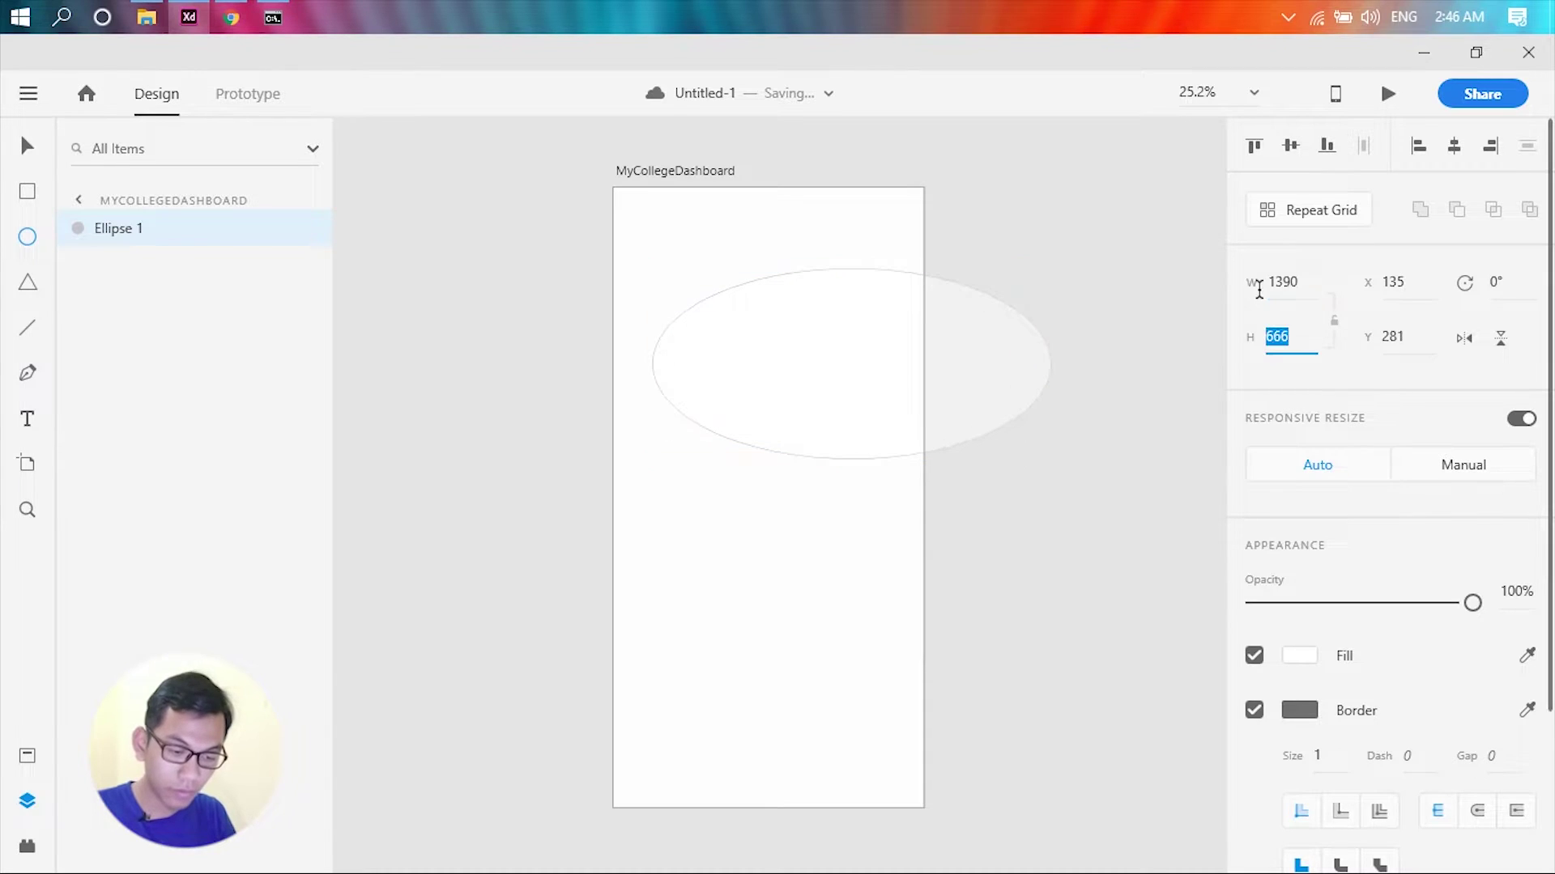
{"action": "type", "text": "819"}
{"action": "key", "text": "Return"}
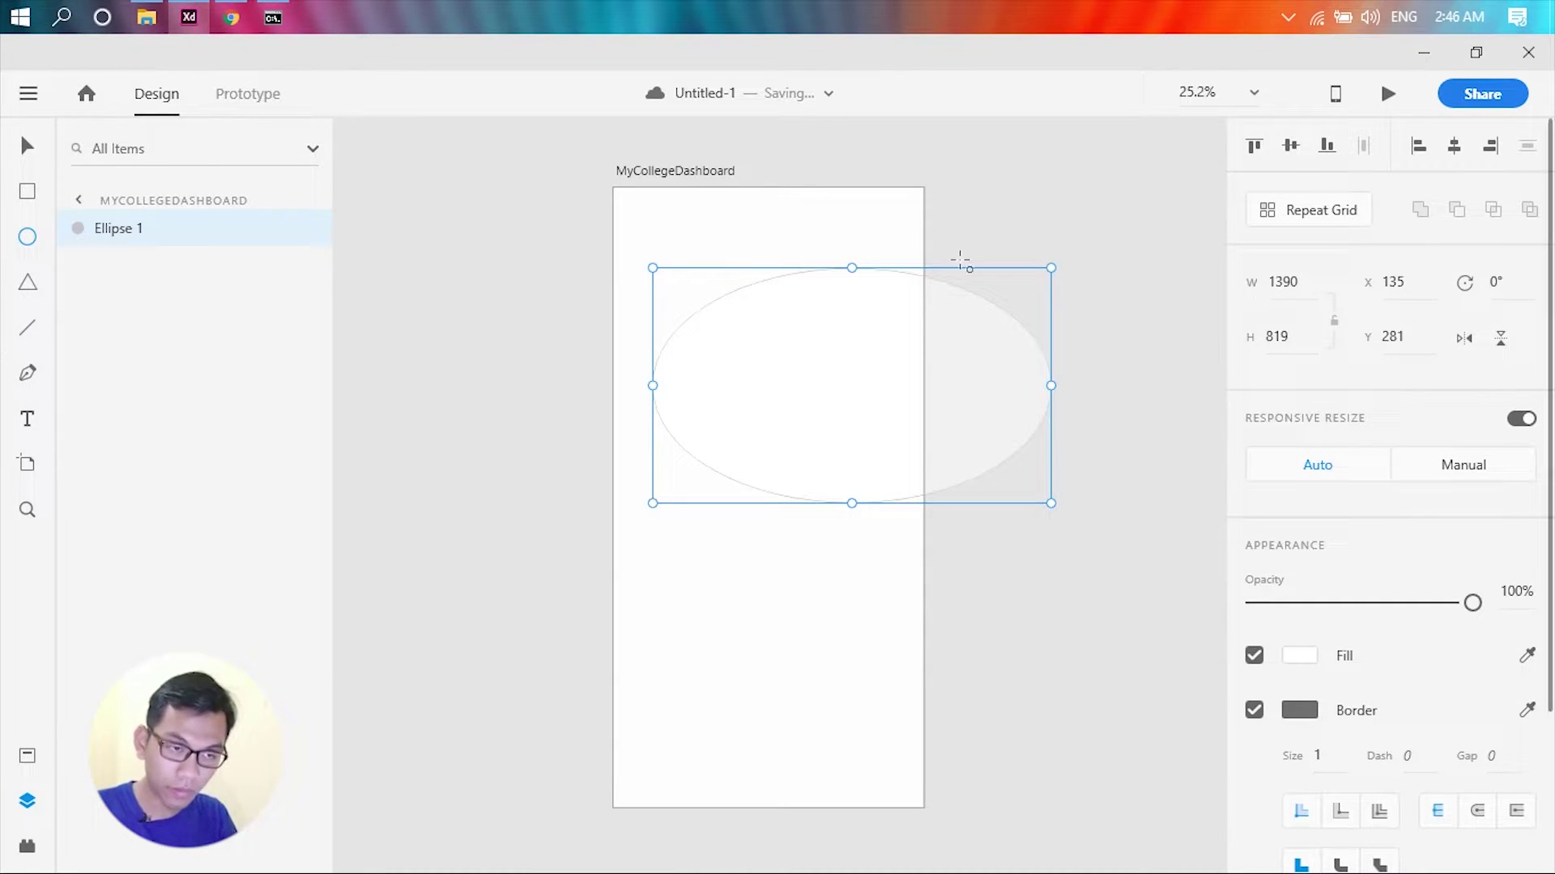
Step: Move the ellipse up over the artboard's top edge to X -155, Y -227
{"action": "mouse_move", "coordinate": [911, 333]}
{"action": "left_mouse_down"}
{"action": "mouse_move", "coordinate": [828, 272]}
{"action": "mouse_move", "coordinate": [819, 203]}
{"action": "left_mouse_up"}
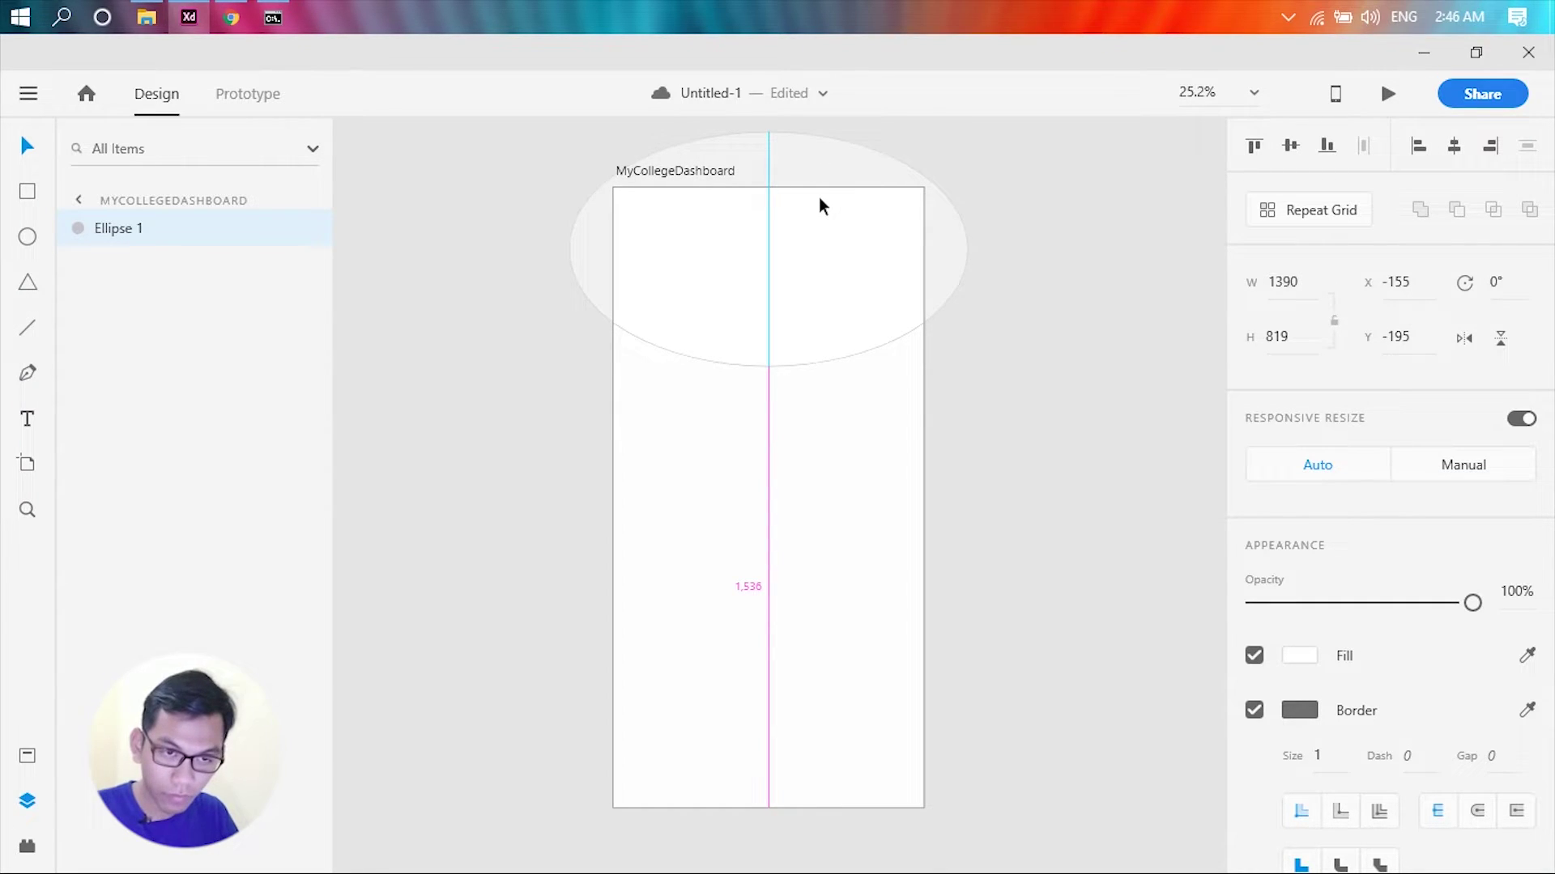
{"action": "left_click_drag", "start_coordinate": [819, 196], "coordinate": [819, 186]}
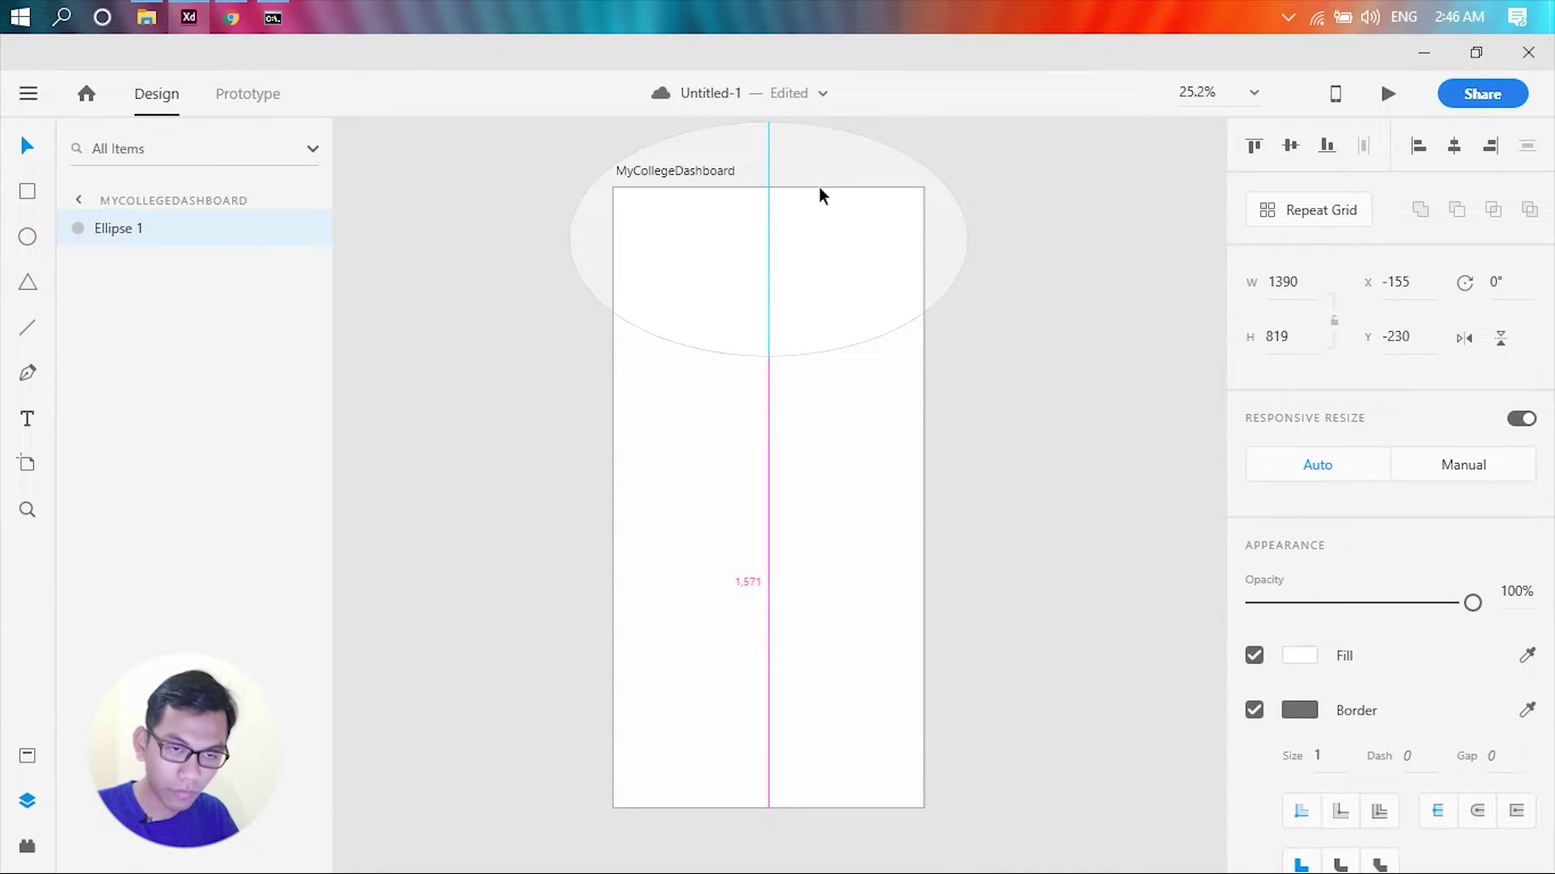
{"action": "left_click_drag", "start_coordinate": [820, 191], "coordinate": [819, 192]}
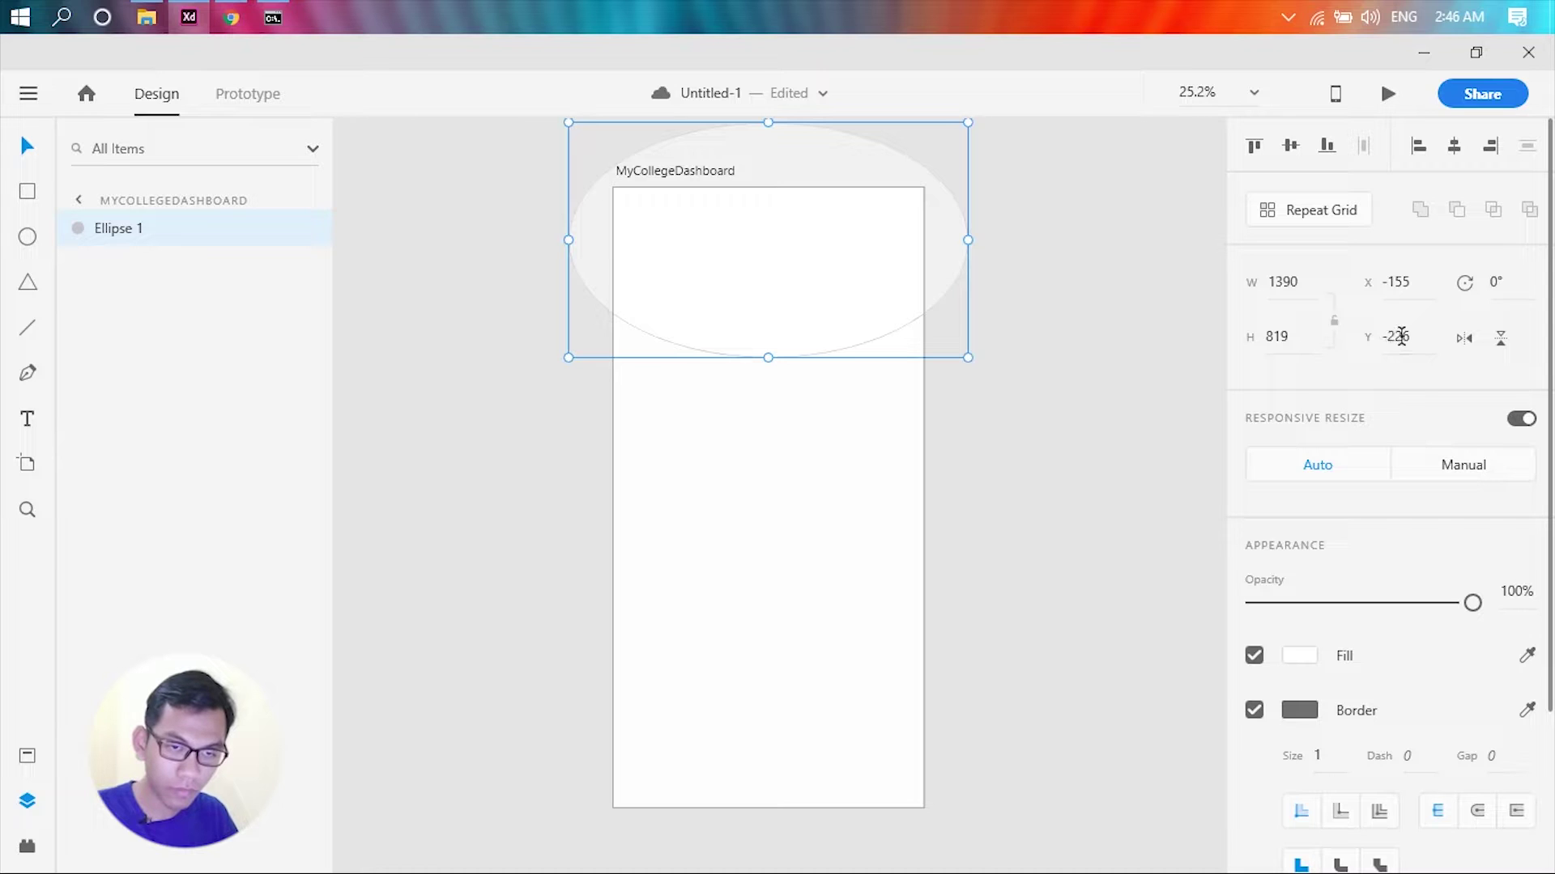
{"action": "left_click_drag", "start_coordinate": [1400, 335], "coordinate": [1415, 334]}
{"action": "key", "text": "Return"}
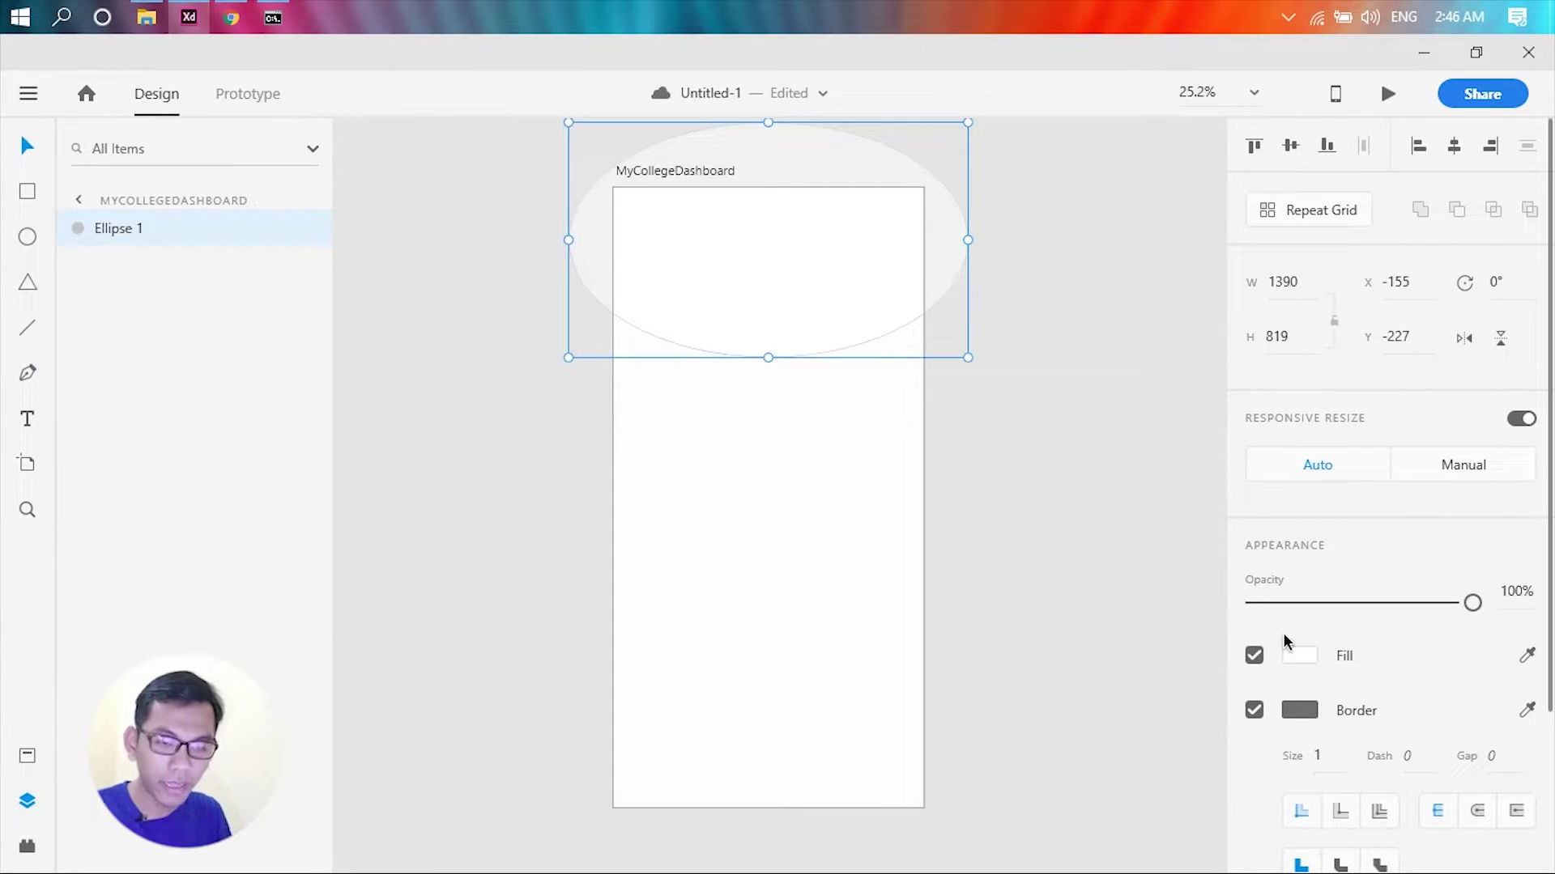
Step: Remove the ellipse's border and give it a diagonal linear gradient fill
{"action": "left_click", "coordinate": [1253, 711]}
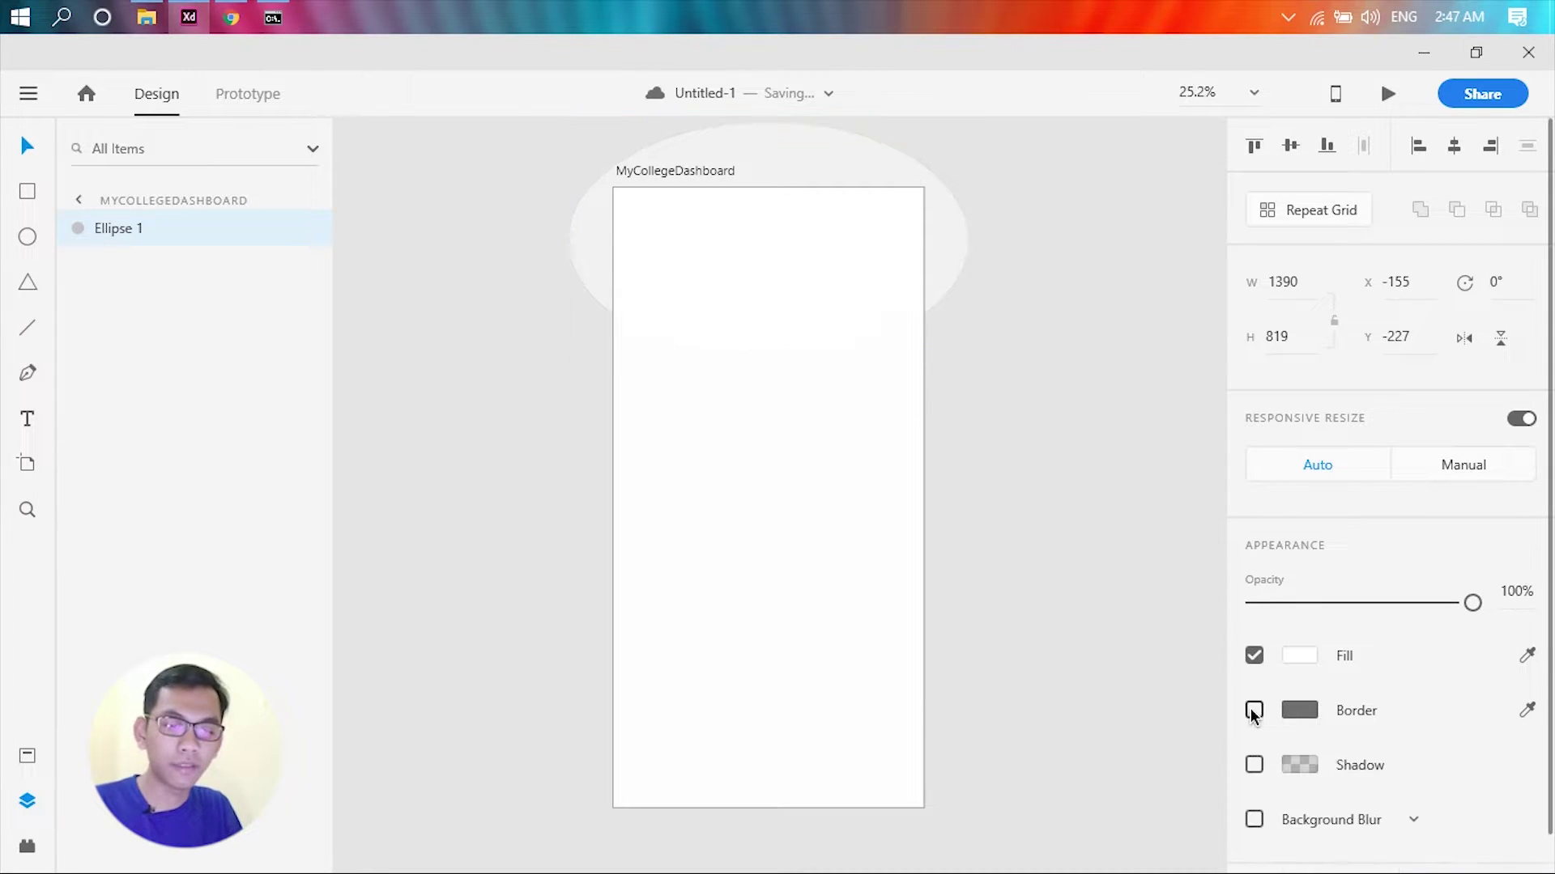
{"action": "scroll", "coordinate": [1377, 729], "scroll_direction": "down", "scroll_amount": 1}
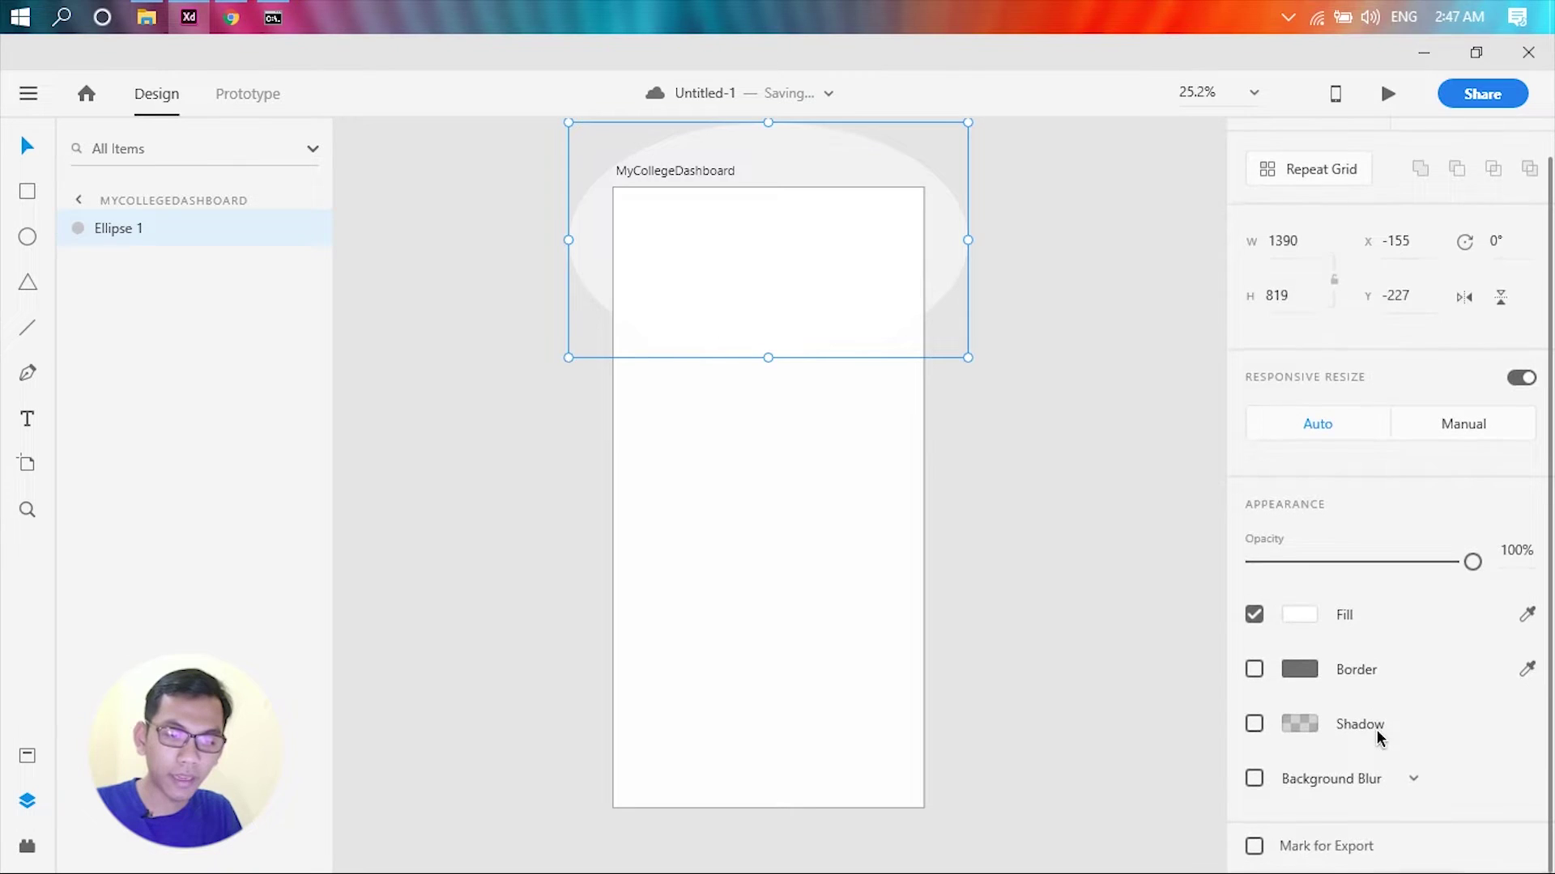
{"action": "left_click", "coordinate": [1299, 616]}
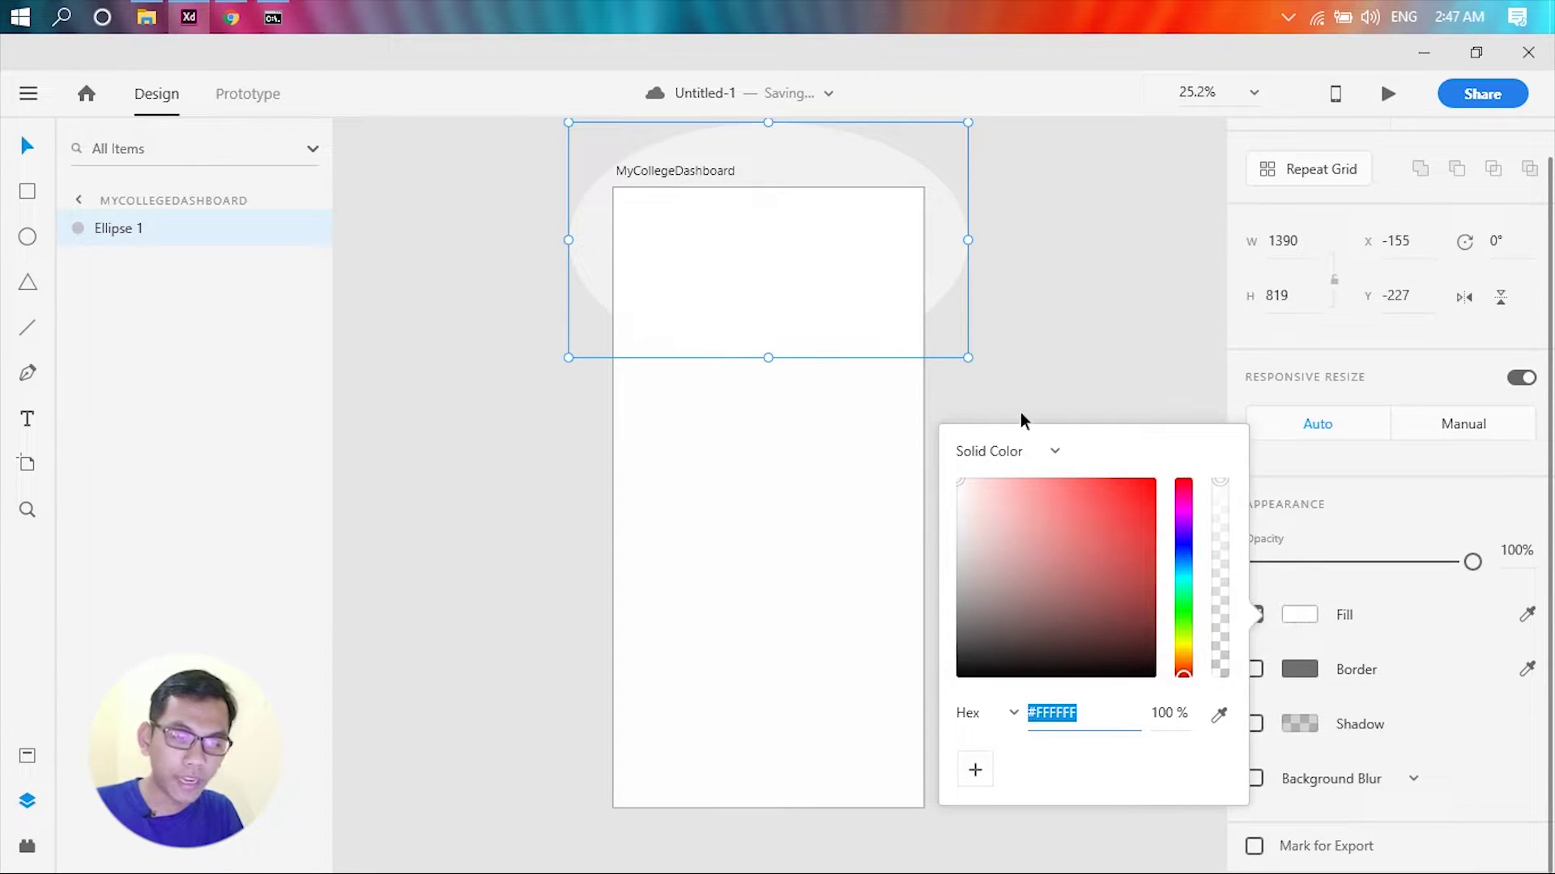
{"action": "left_click", "coordinate": [1052, 453]}
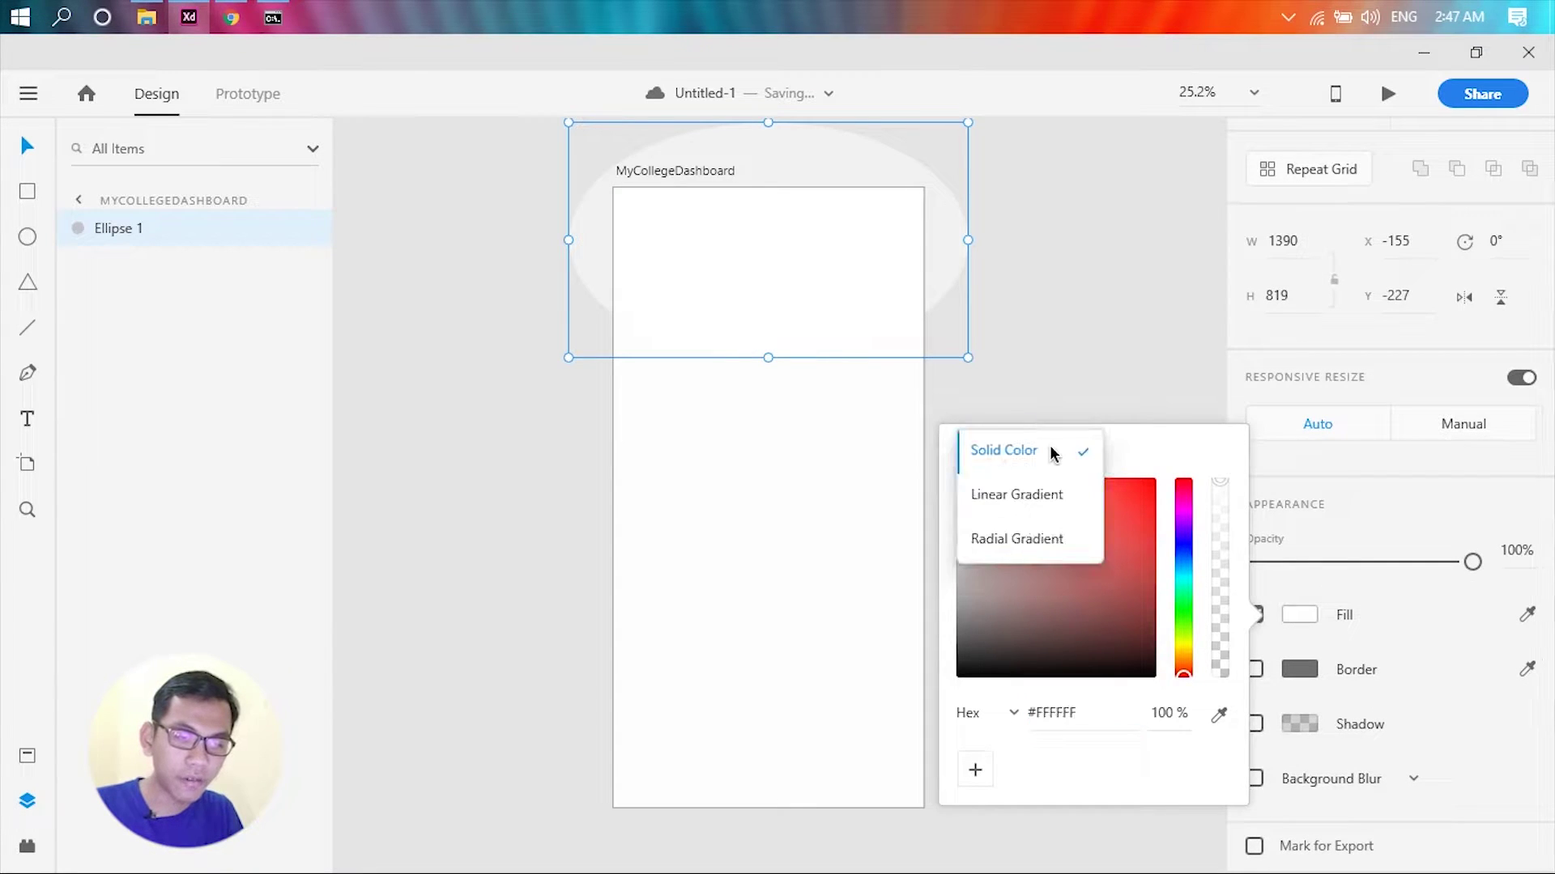
{"action": "left_click", "coordinate": [1030, 494]}
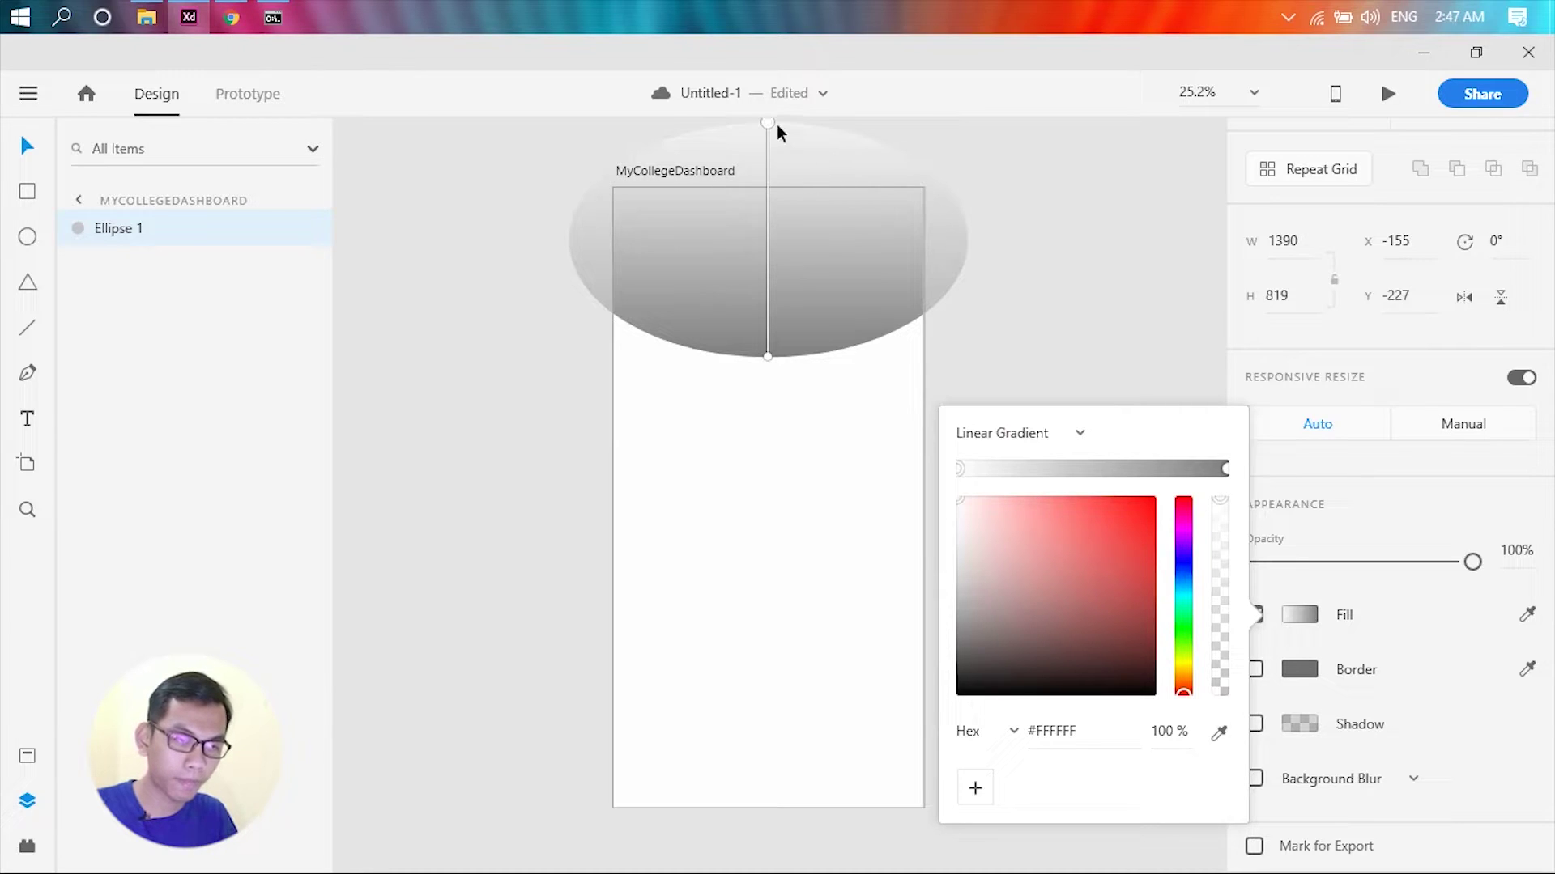
{"action": "mouse_move", "coordinate": [767, 123]}
{"action": "left_mouse_down"}
{"action": "mouse_move", "coordinate": [611, 204]}
{"action": "mouse_move", "coordinate": [591, 179]}
{"action": "left_mouse_up"}
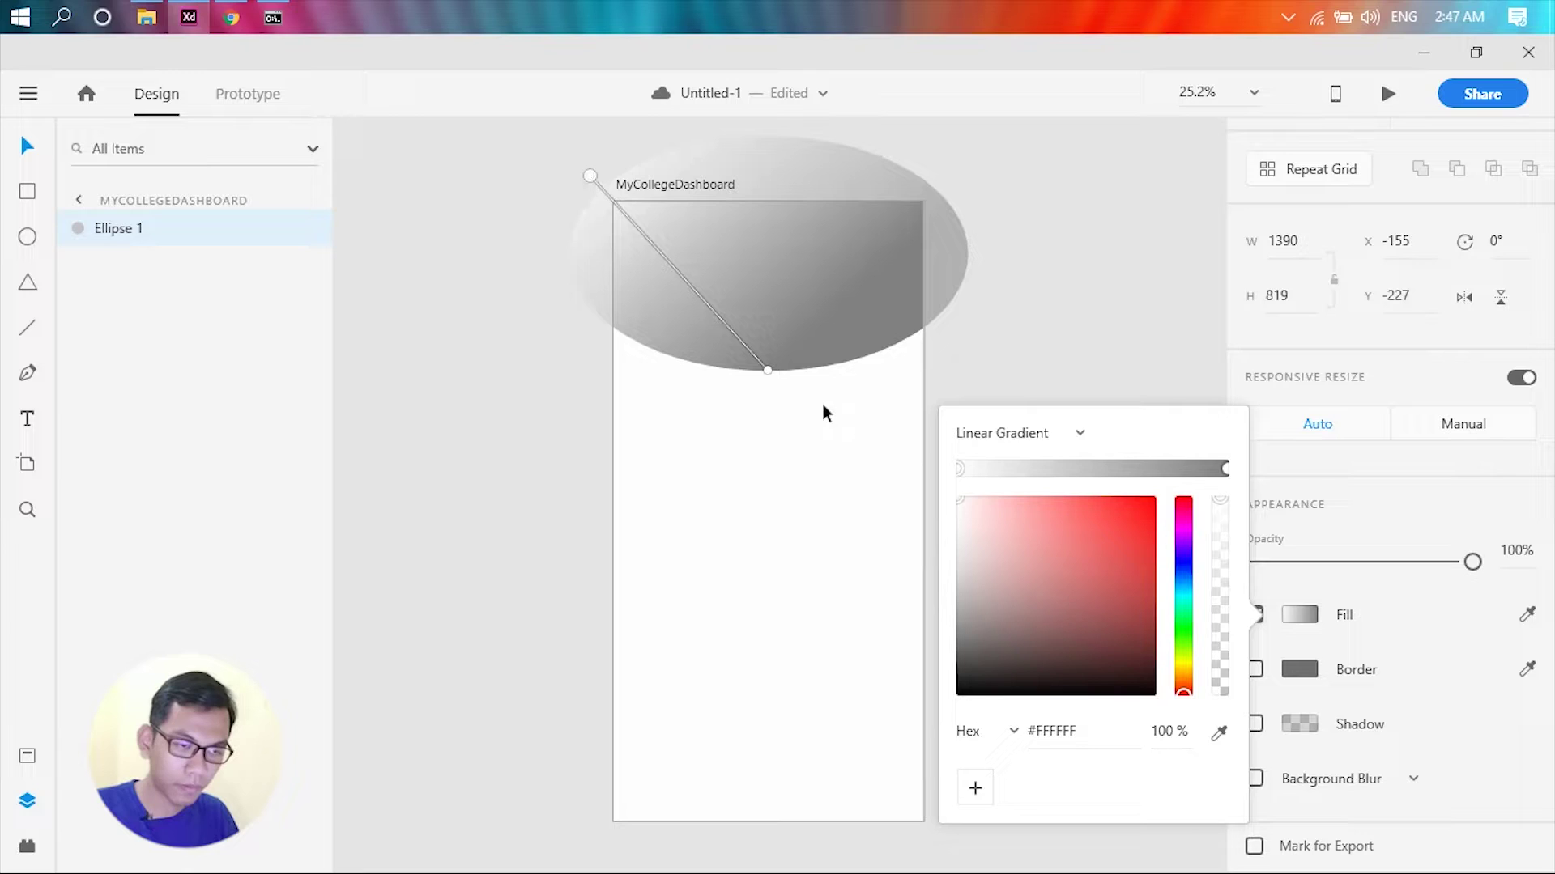
{"action": "mouse_move", "coordinate": [767, 370]}
{"action": "left_mouse_down"}
{"action": "mouse_move", "coordinate": [852, 366]}
{"action": "mouse_move", "coordinate": [823, 353]}
{"action": "left_mouse_up"}
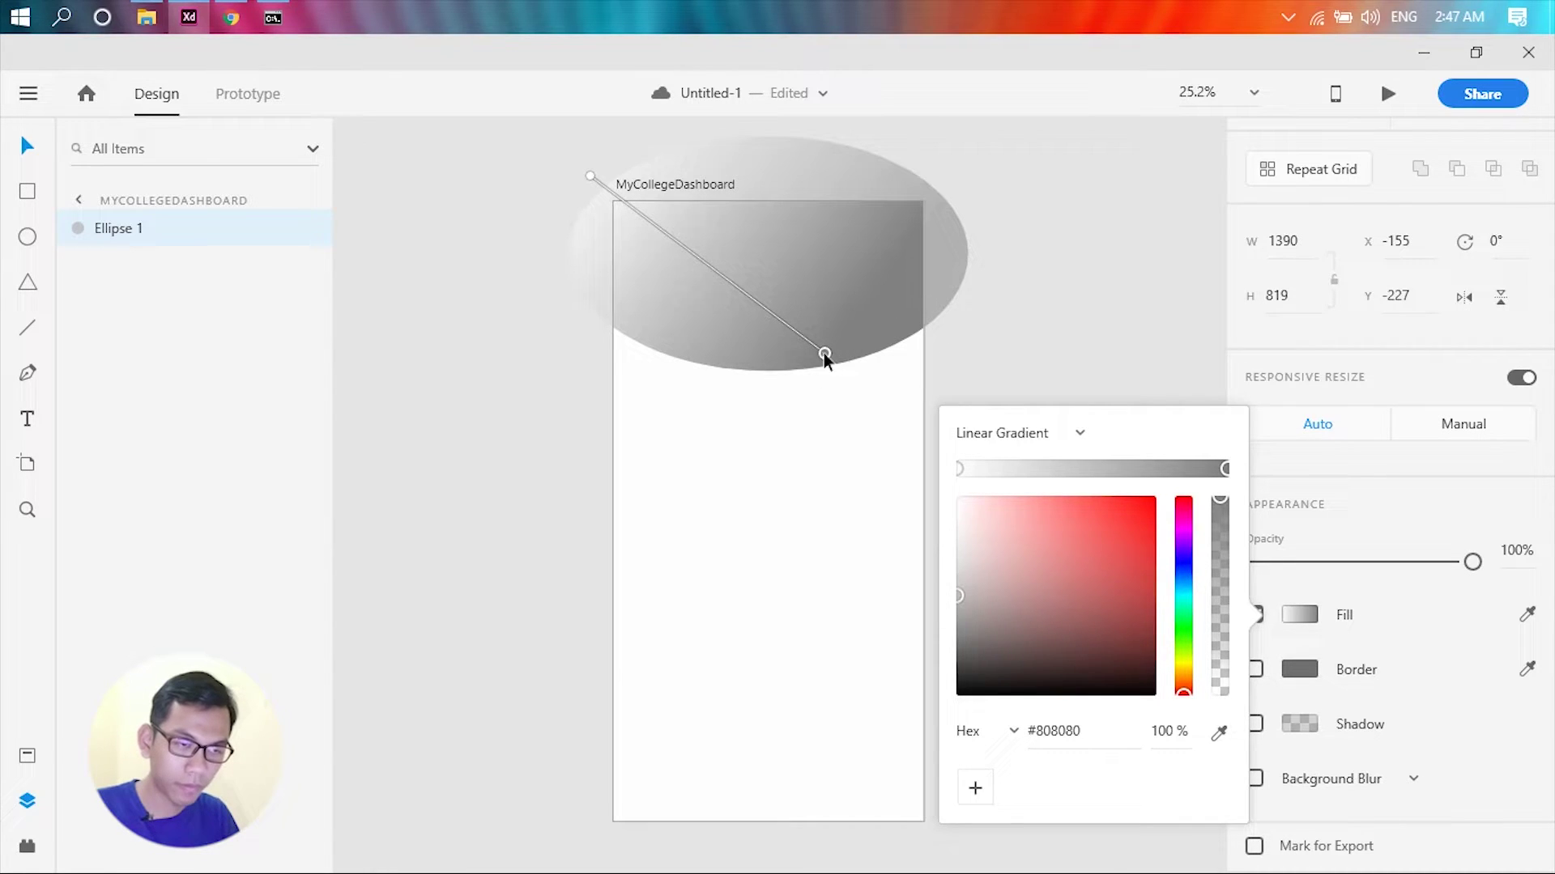
Step: Set the gradient stops to green #1CDC5C at the start and cyan-blue #01BAEF at the end
{"action": "left_click", "coordinate": [590, 176]}
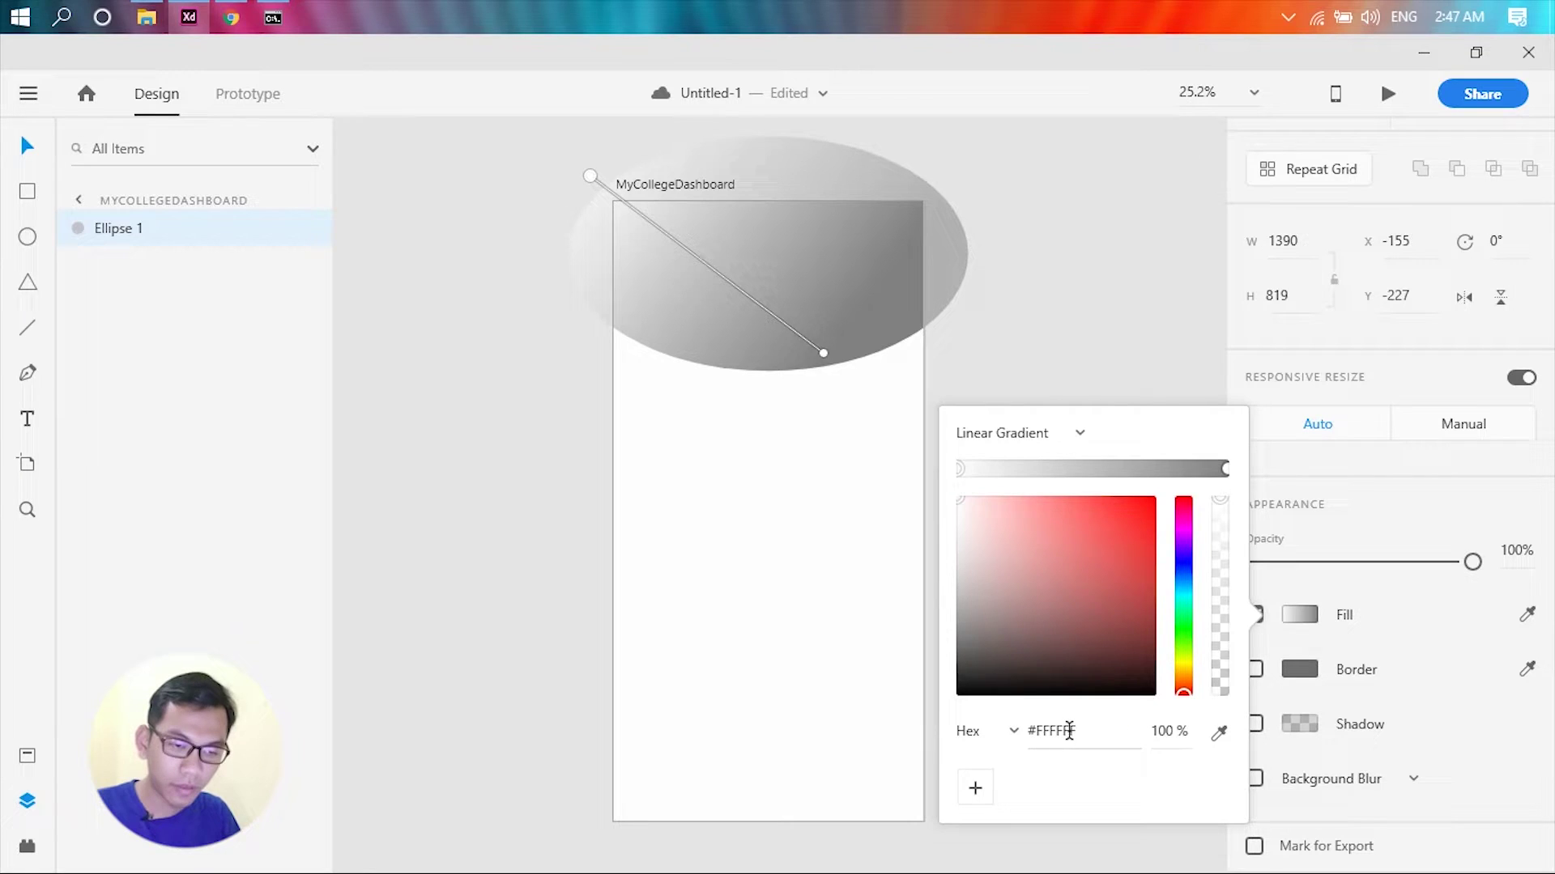
{"action": "left_click", "coordinate": [1067, 732]}
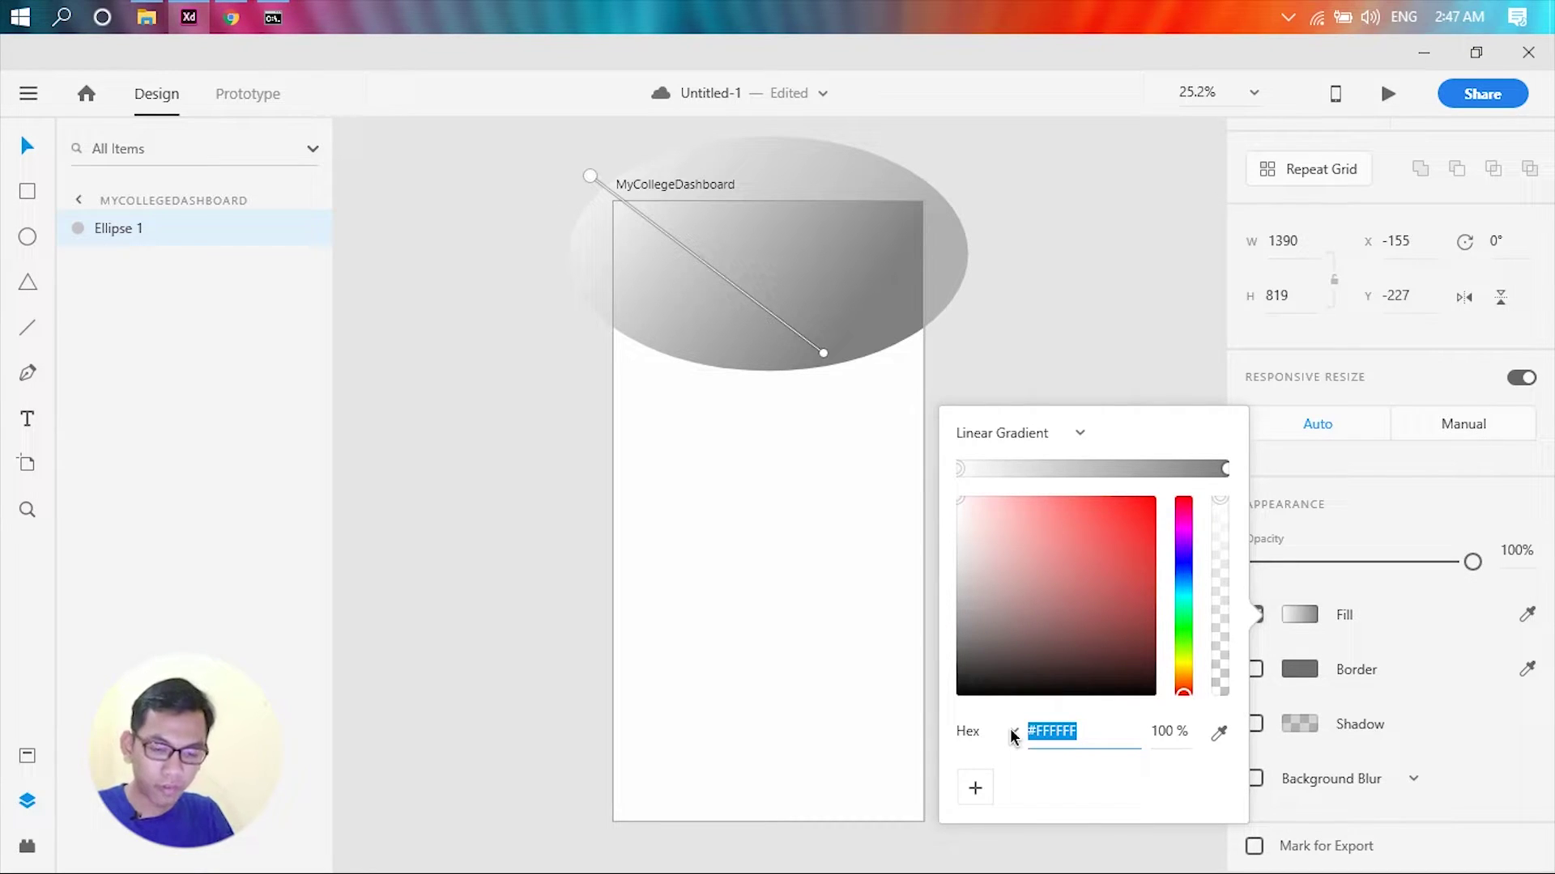
{"action": "key", "text": "BackSpace"}
{"action": "type", "text": "1cdc5"}
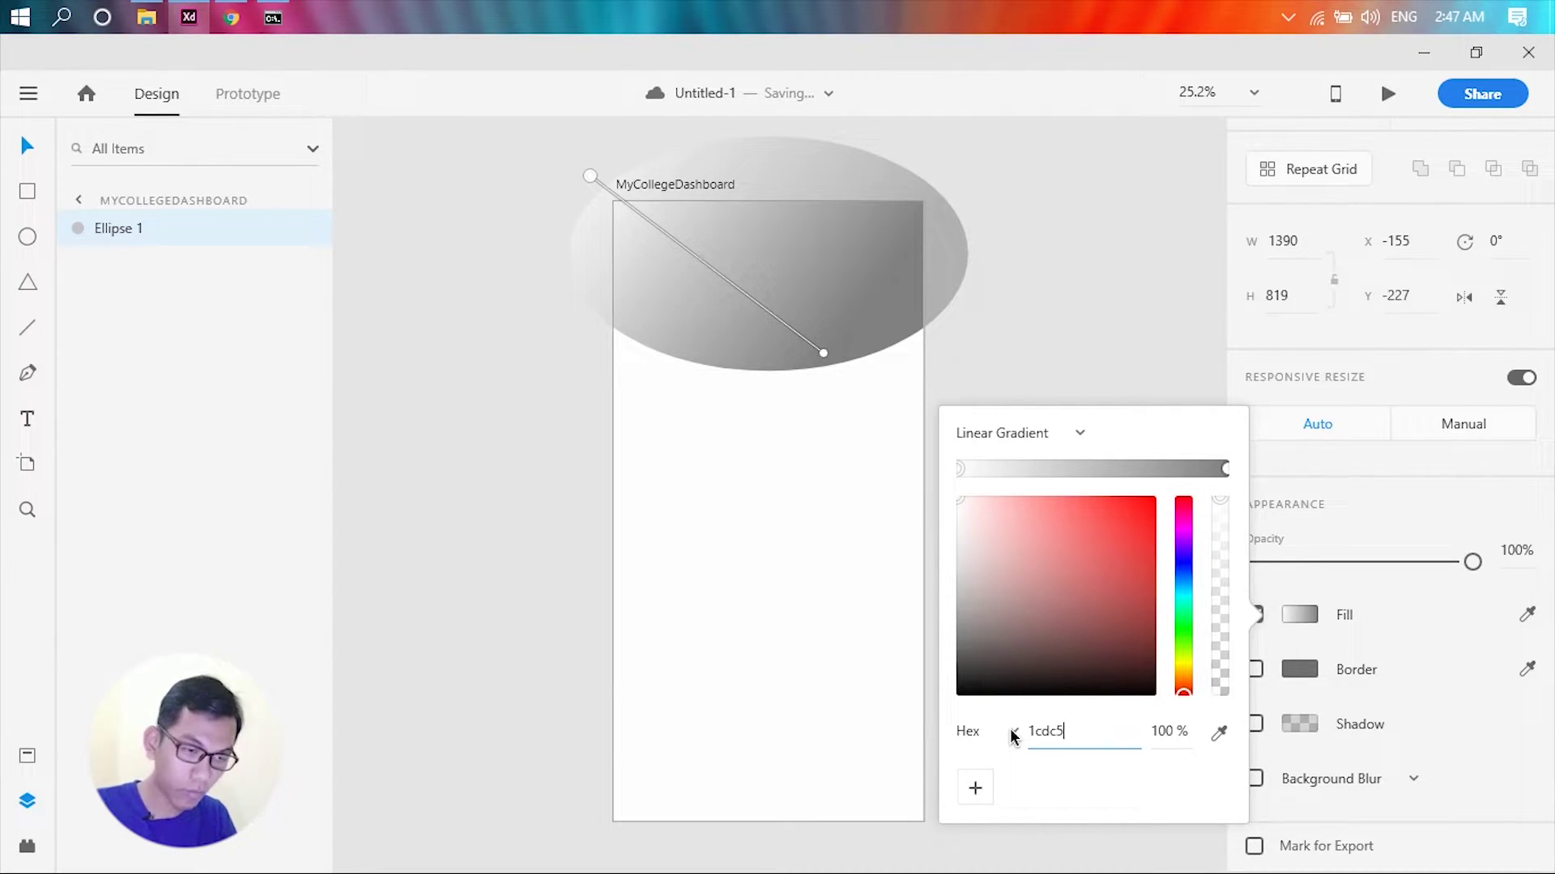
{"action": "type", "text": "c"}
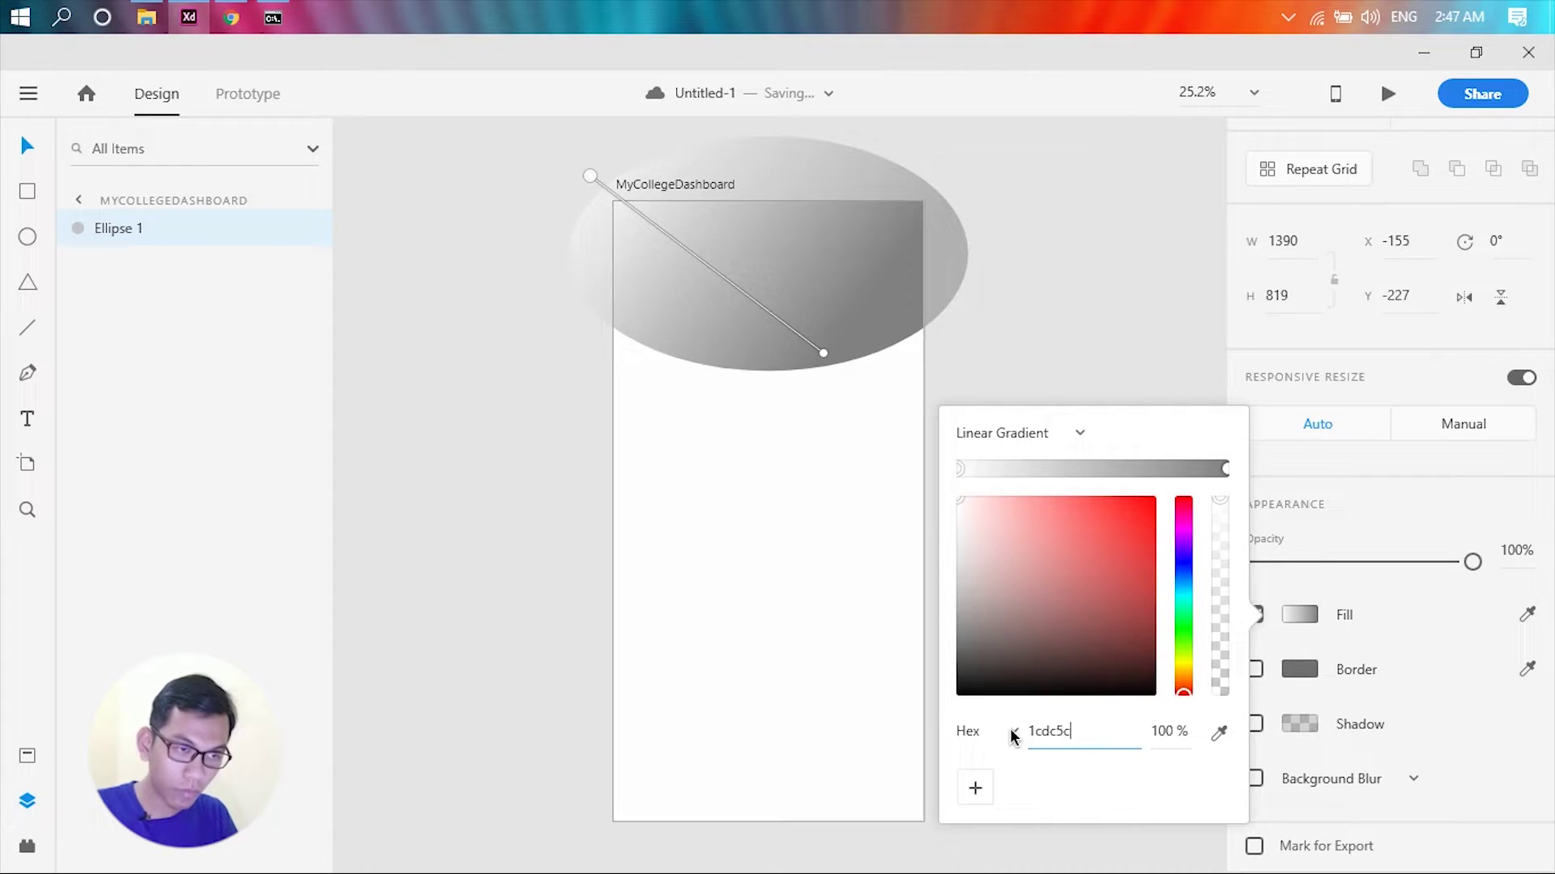
{"action": "key", "text": "Return"}
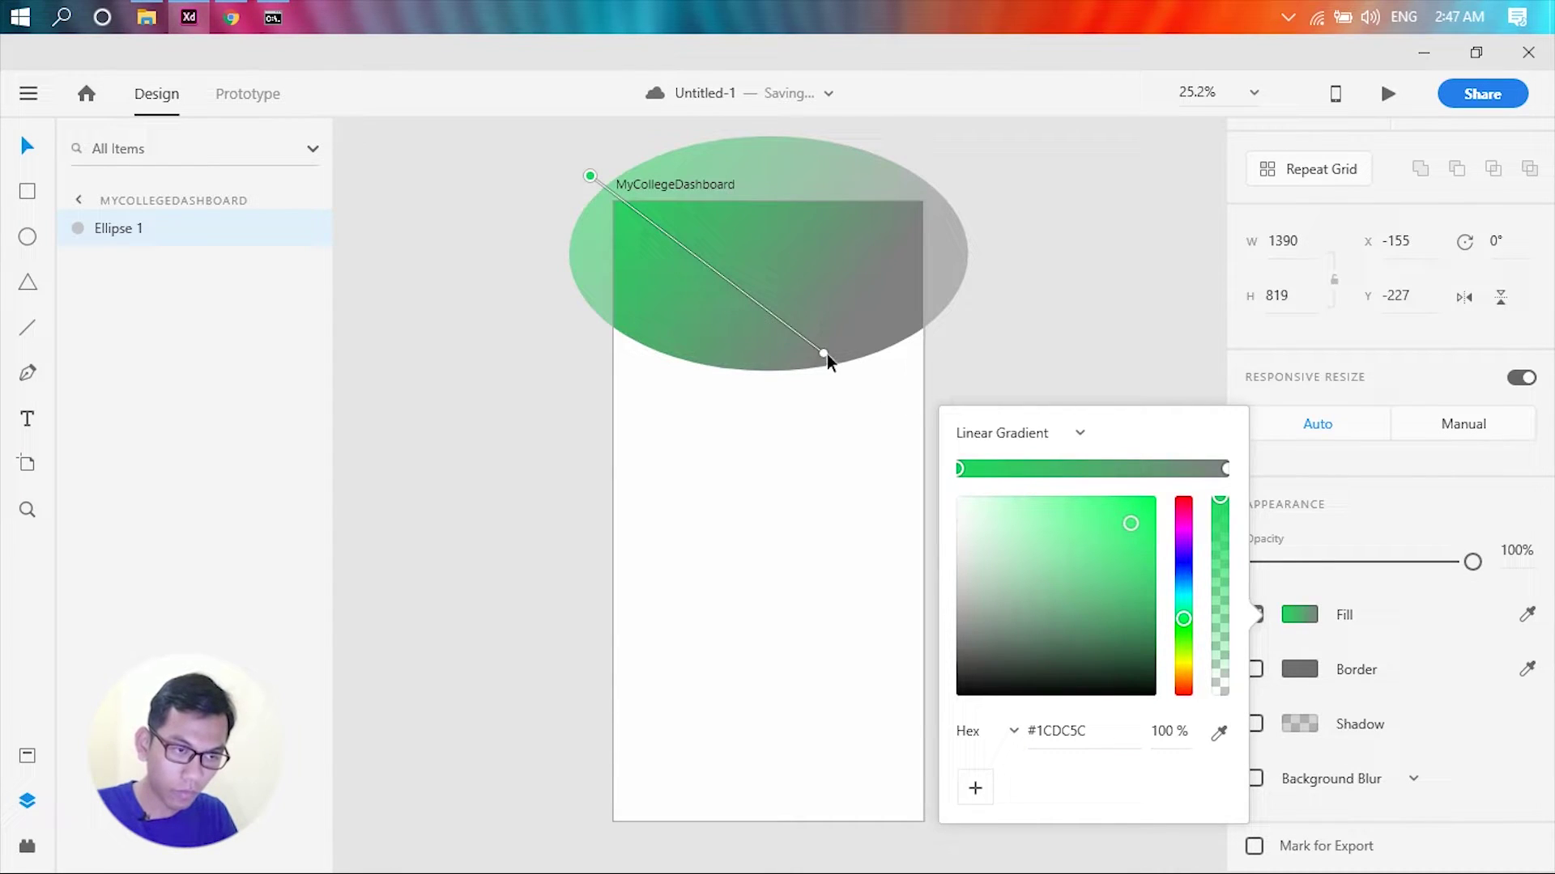
{"action": "left_click", "coordinate": [824, 354]}
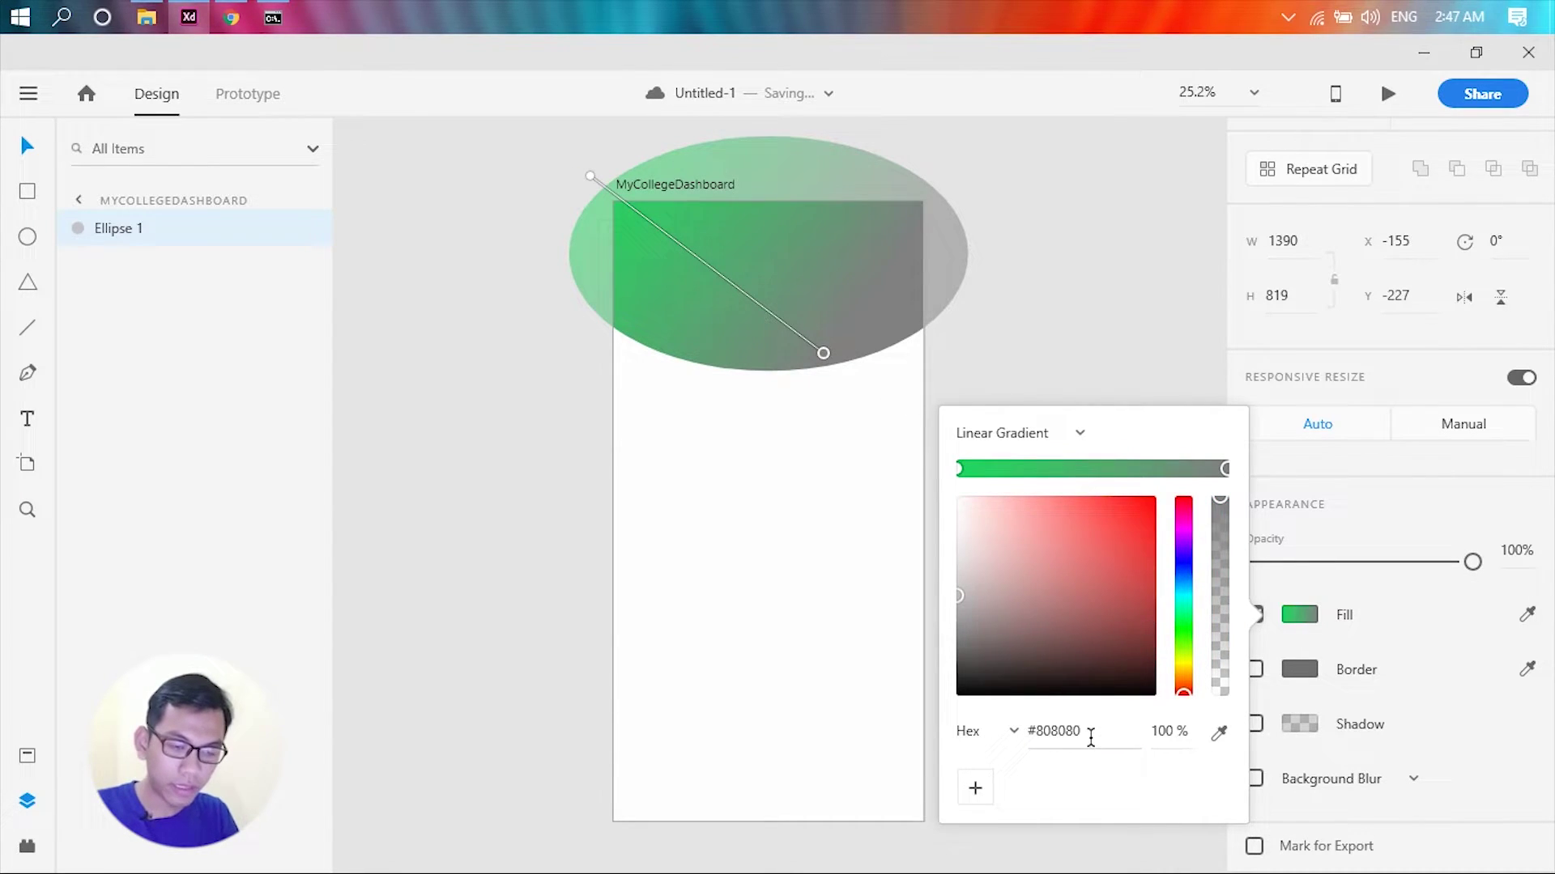
{"action": "left_click", "coordinate": [1091, 737]}
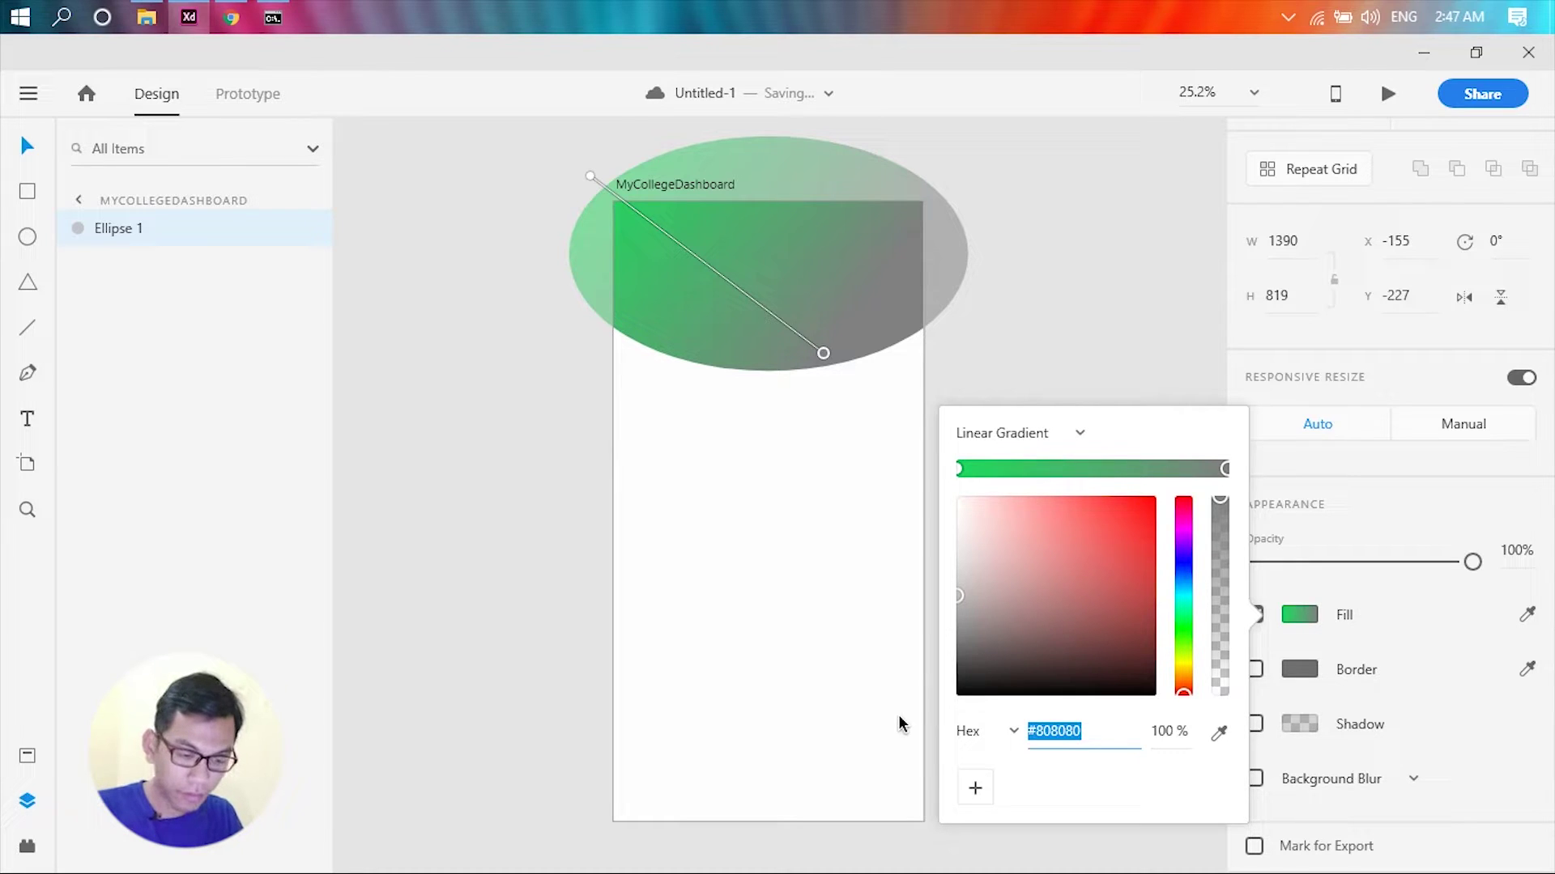
{"action": "type", "text": "01baef"}
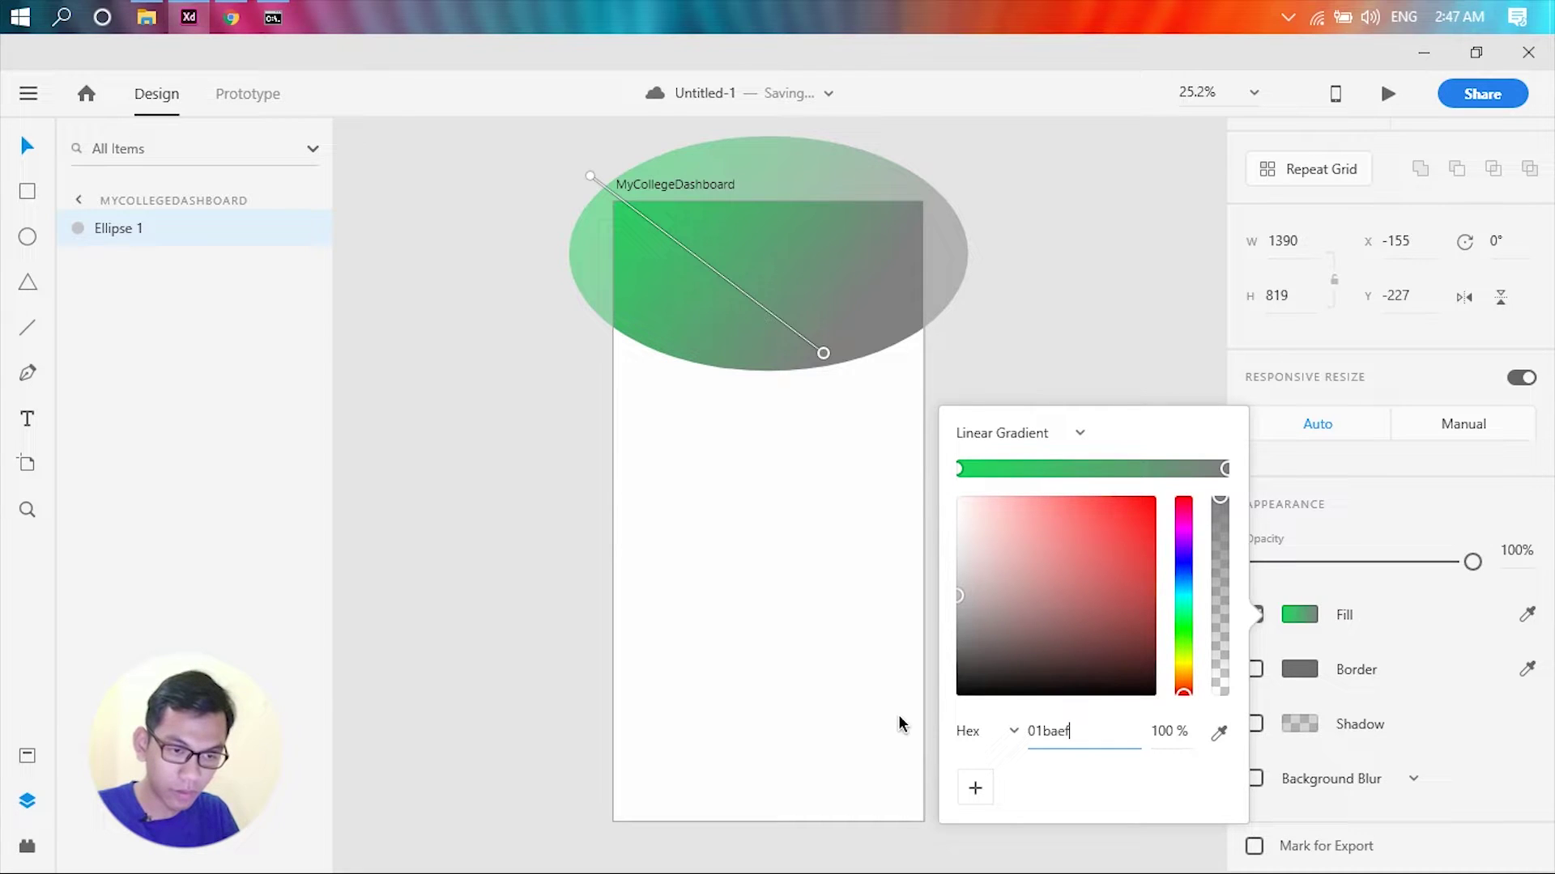
{"action": "key", "text": "Return"}
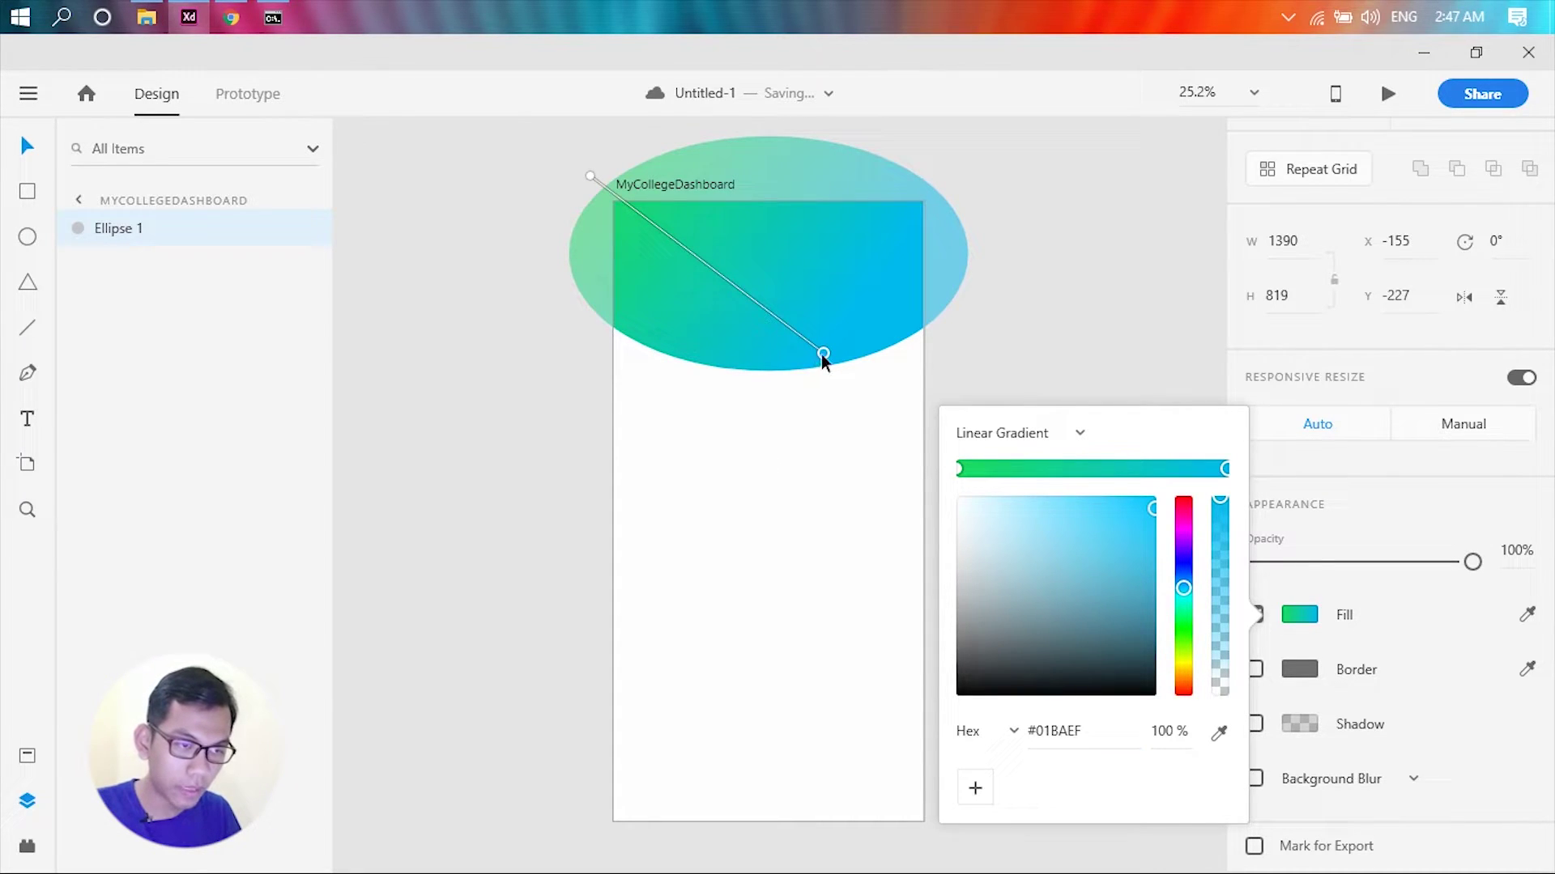
Step: Fine-tune the gradient's angle on the header ellipse
{"action": "left_click_drag", "start_coordinate": [823, 354], "coordinate": [813, 334]}
{"action": "left_click", "coordinate": [1168, 322]}
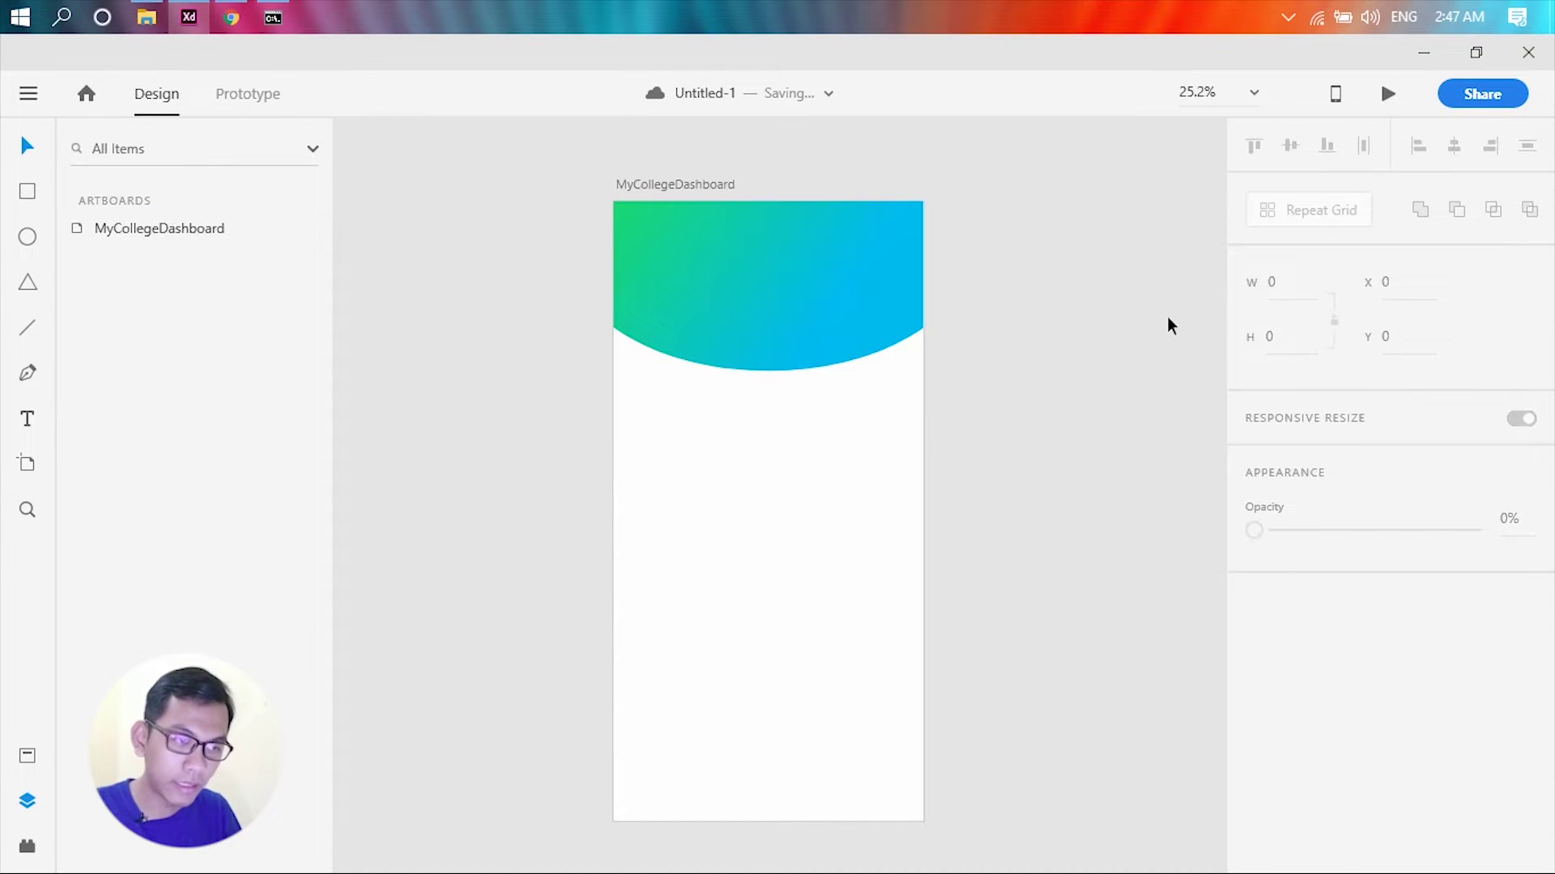
{"action": "left_click", "coordinate": [842, 291]}
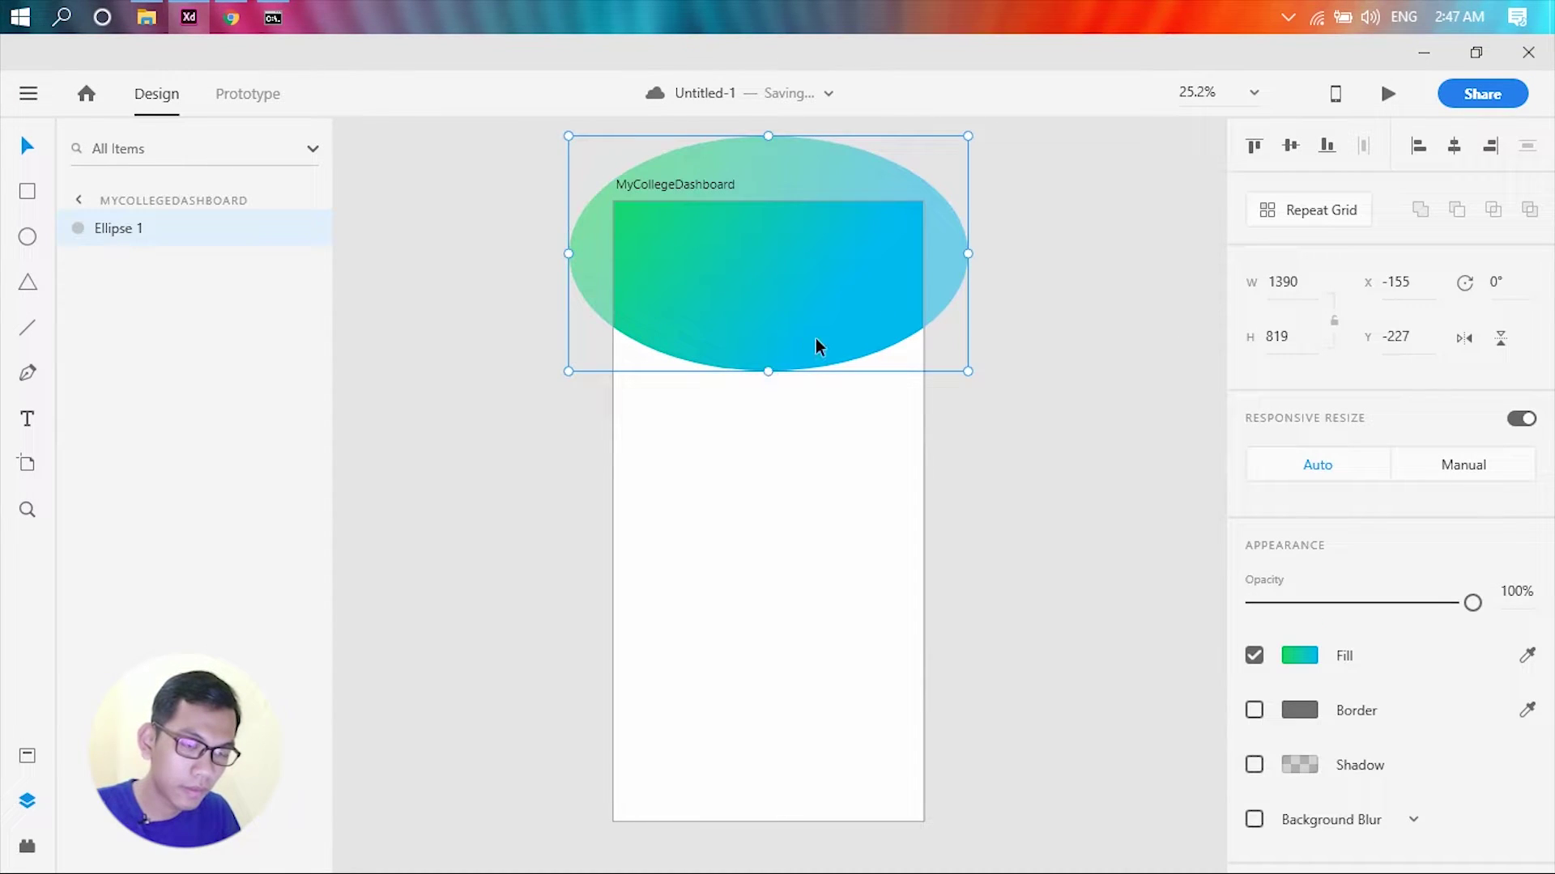
{"action": "left_click", "coordinate": [1299, 655]}
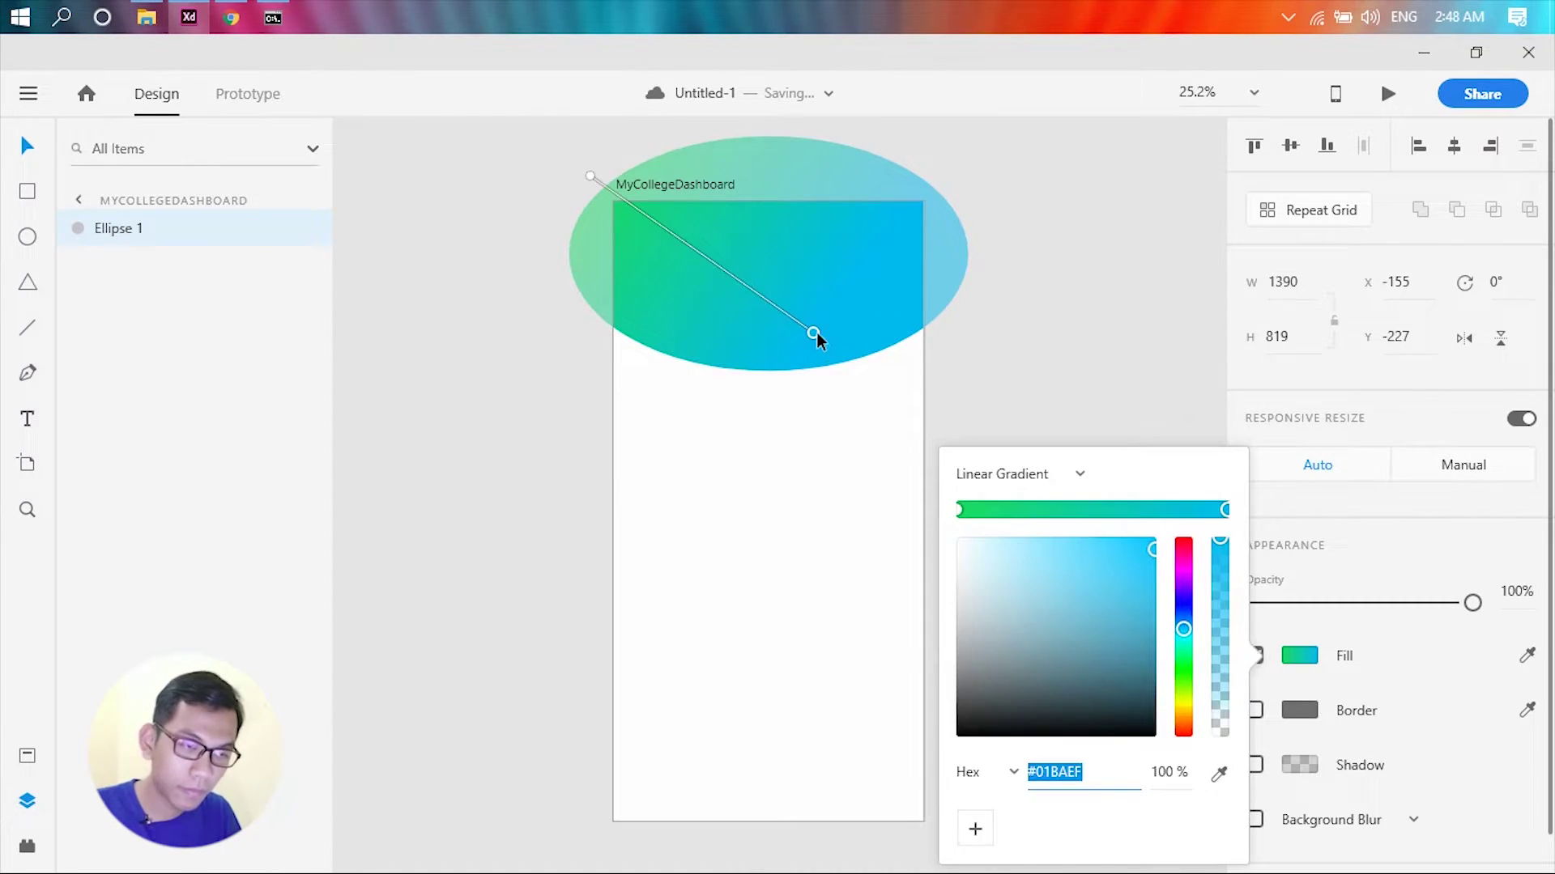
{"action": "left_click_drag", "start_coordinate": [804, 330], "coordinate": [818, 316]}
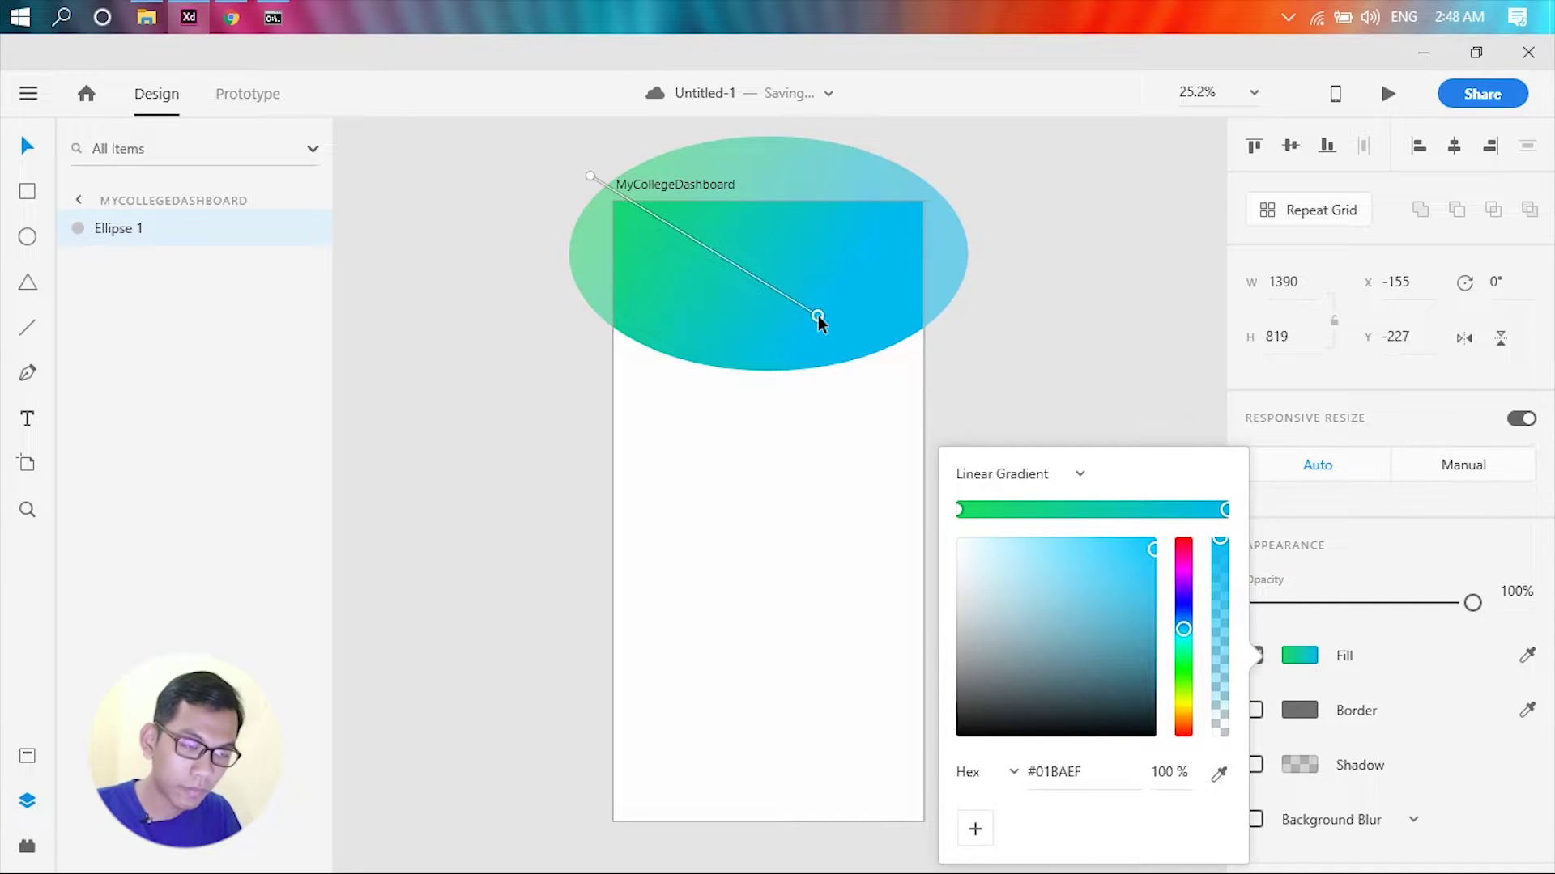
{"action": "left_click", "coordinate": [1183, 402]}
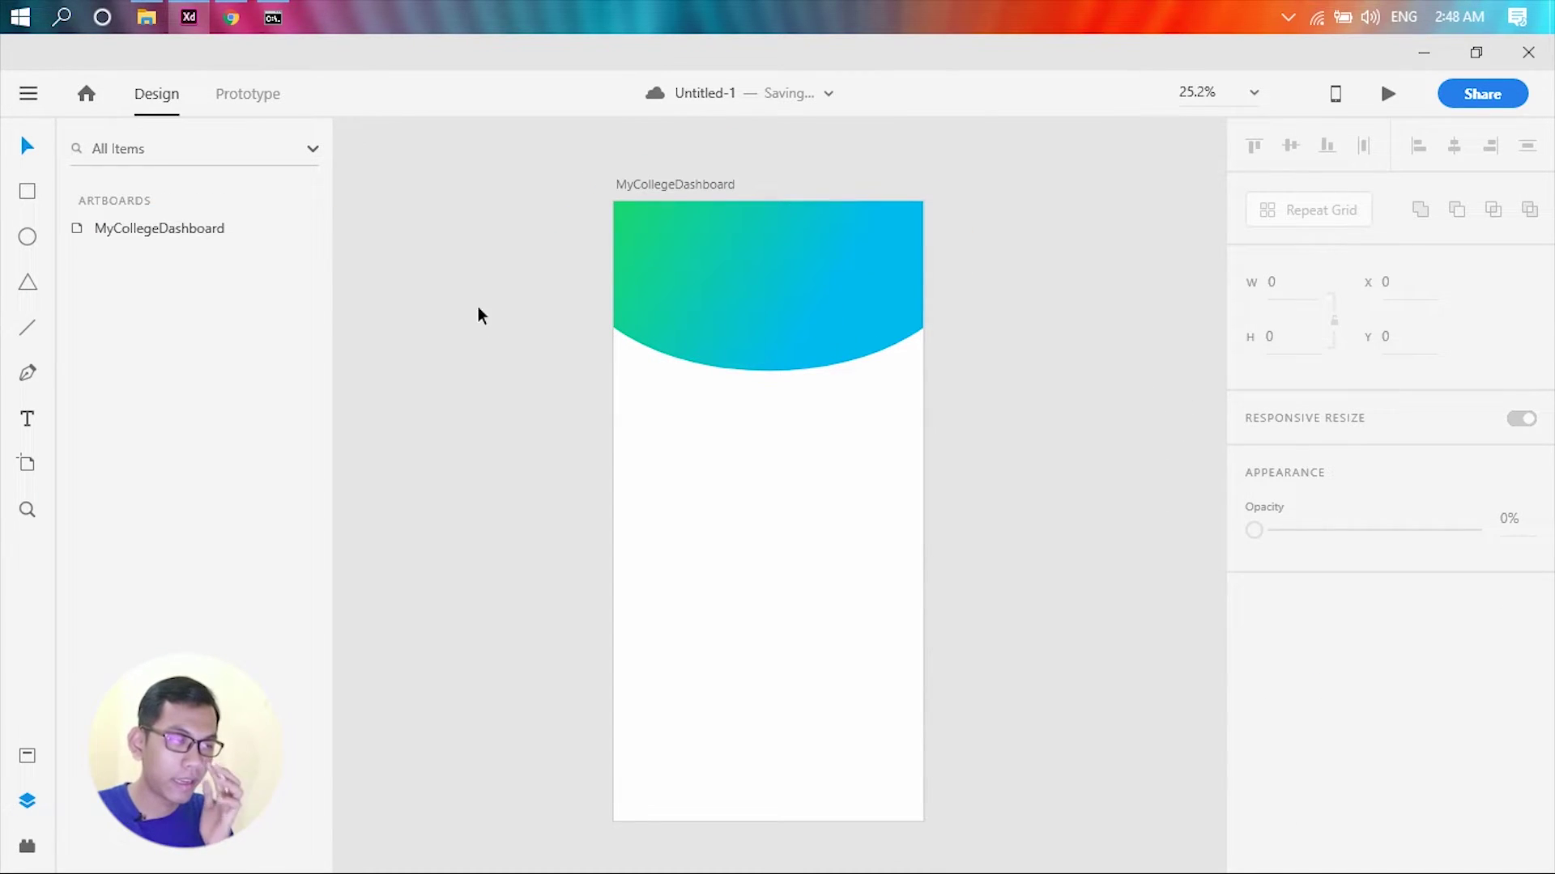
Step: Draw a small circle and move it into the header's top-left corner
{"action": "left_click", "coordinate": [24, 235]}
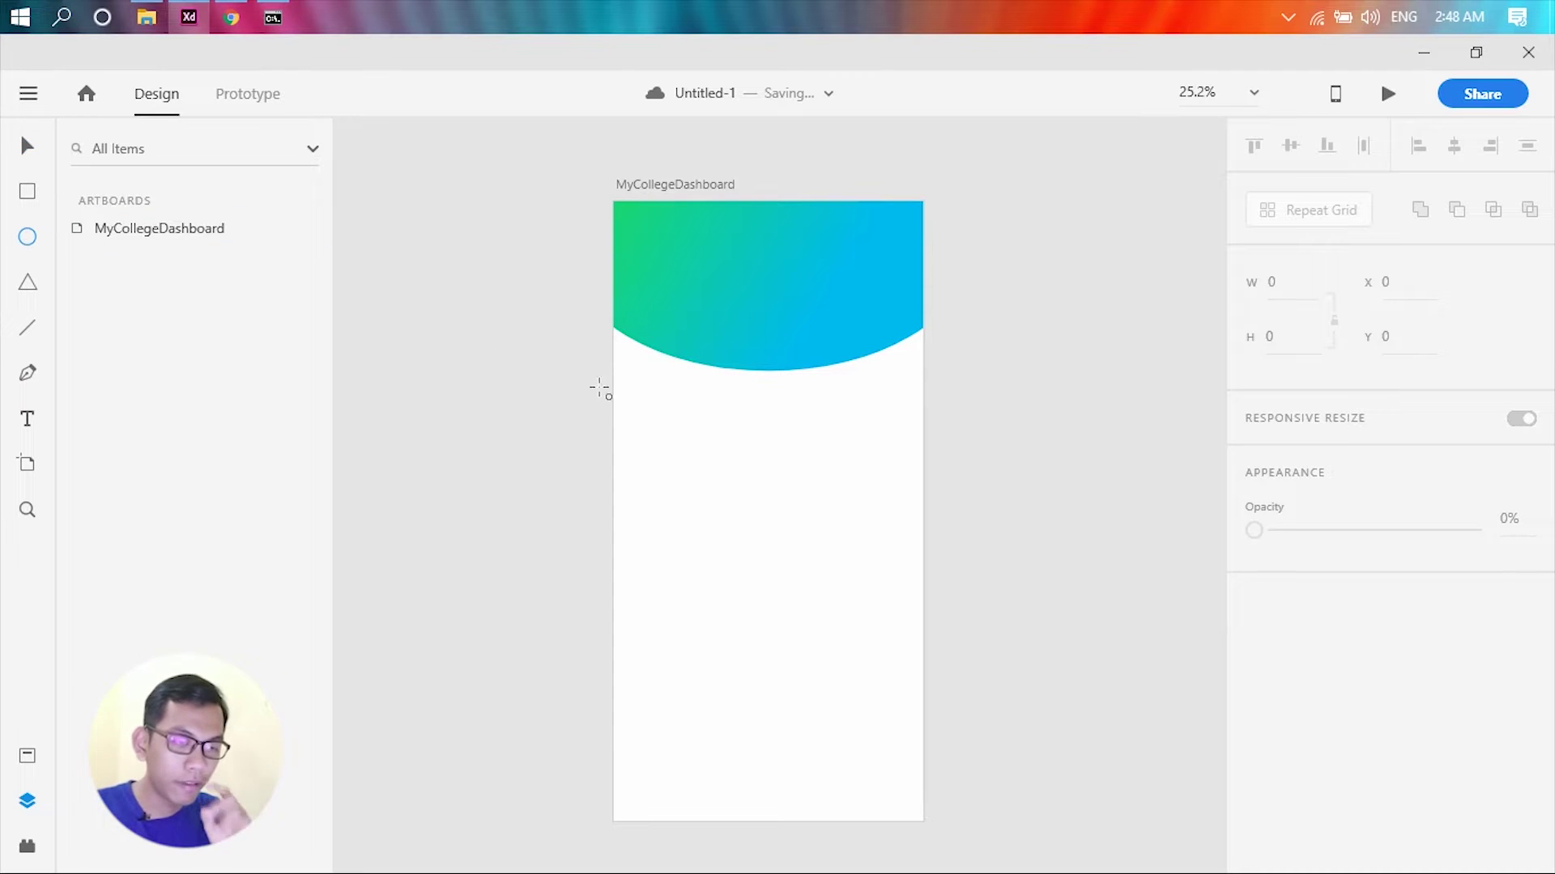
{"action": "left_click_drag", "start_coordinate": [644, 408], "coordinate": [690, 451]}
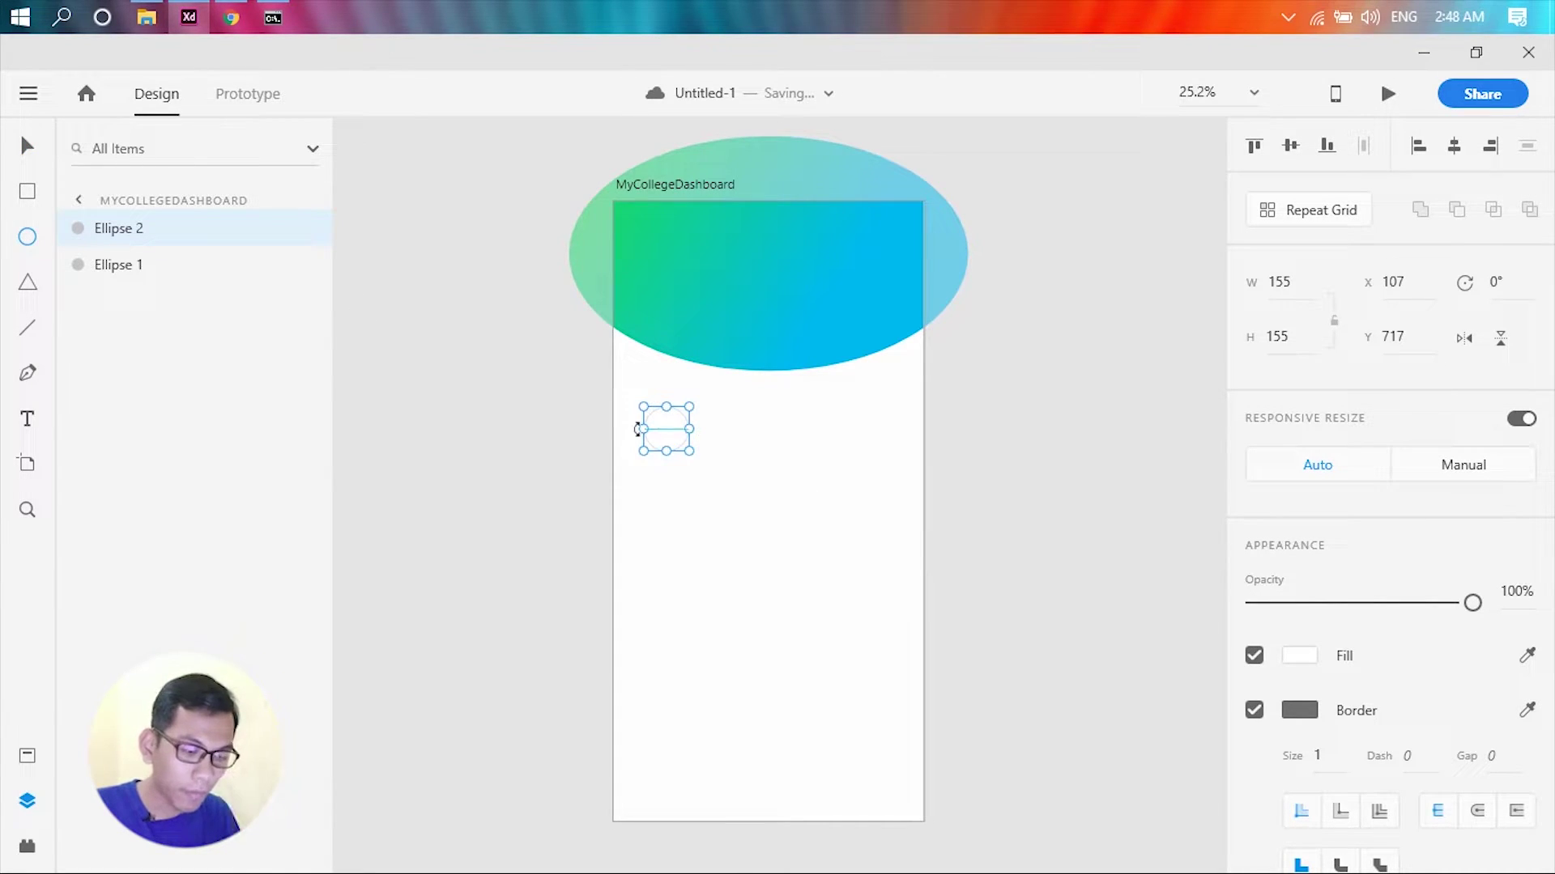
{"action": "left_click_drag", "start_coordinate": [679, 428], "coordinate": [667, 246]}
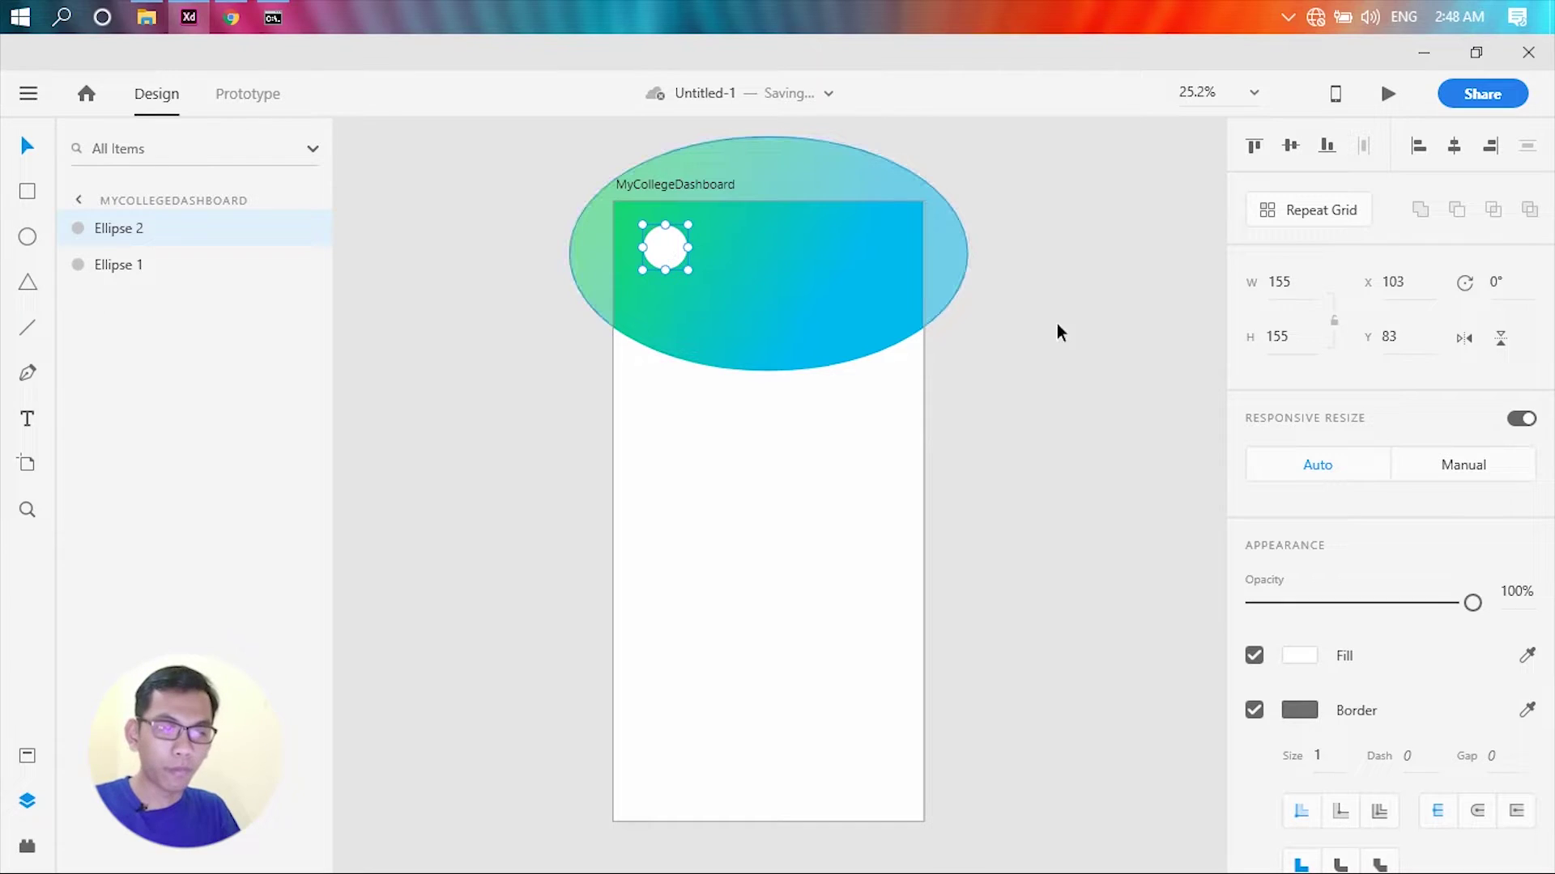
Step: Rename the header ellipse layer bg_header and the small circle layer profile
{"action": "left_click", "coordinate": [127, 276]}
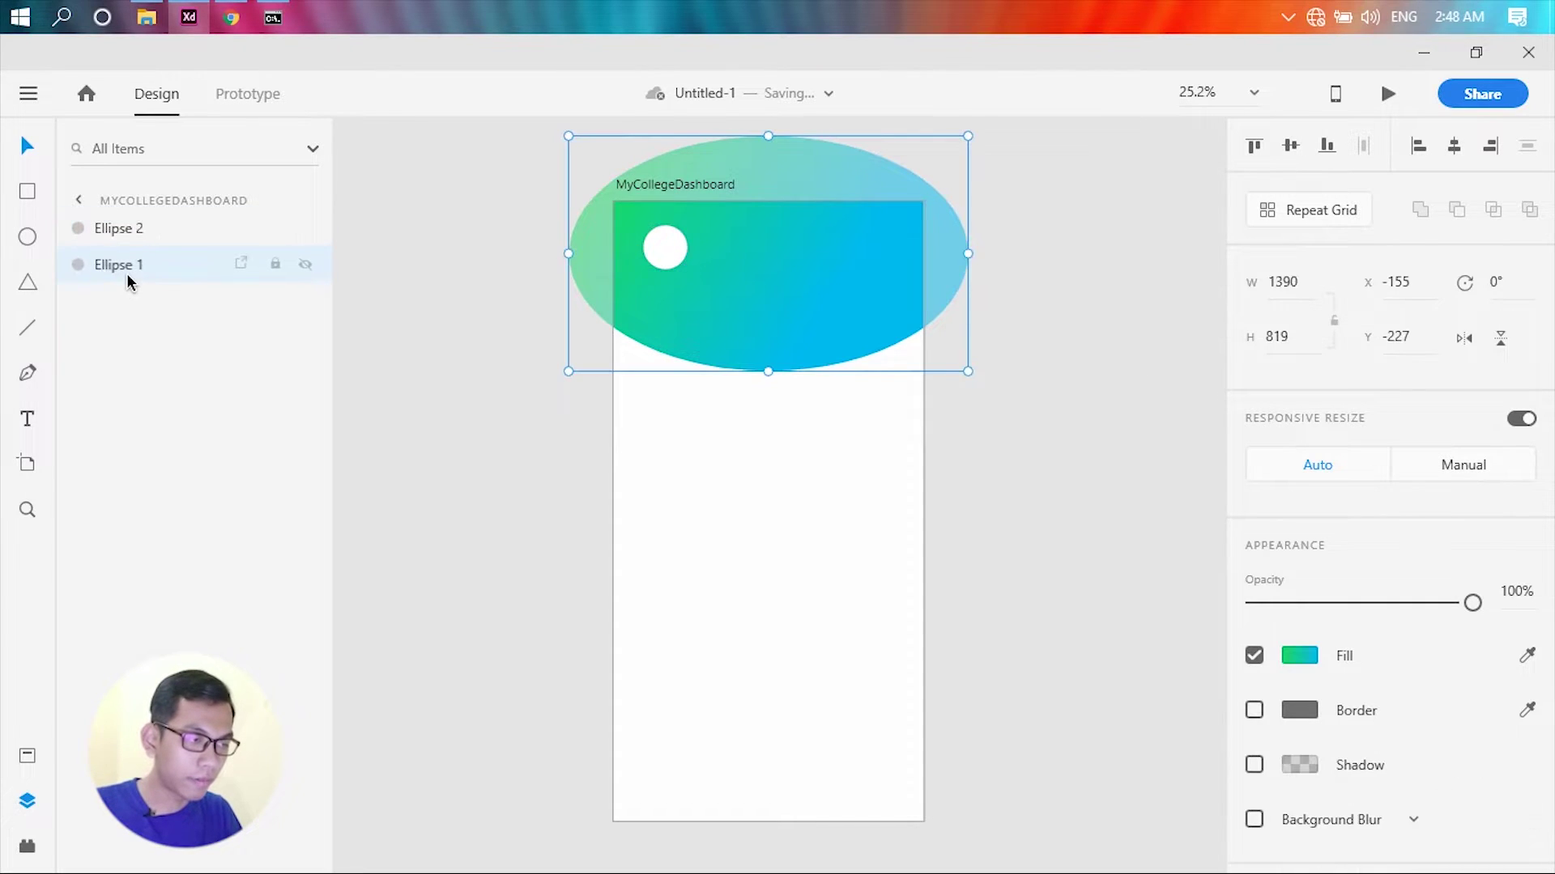
{"action": "double_click", "coordinate": [113, 265]}
{"action": "type", "text": "bg he"}
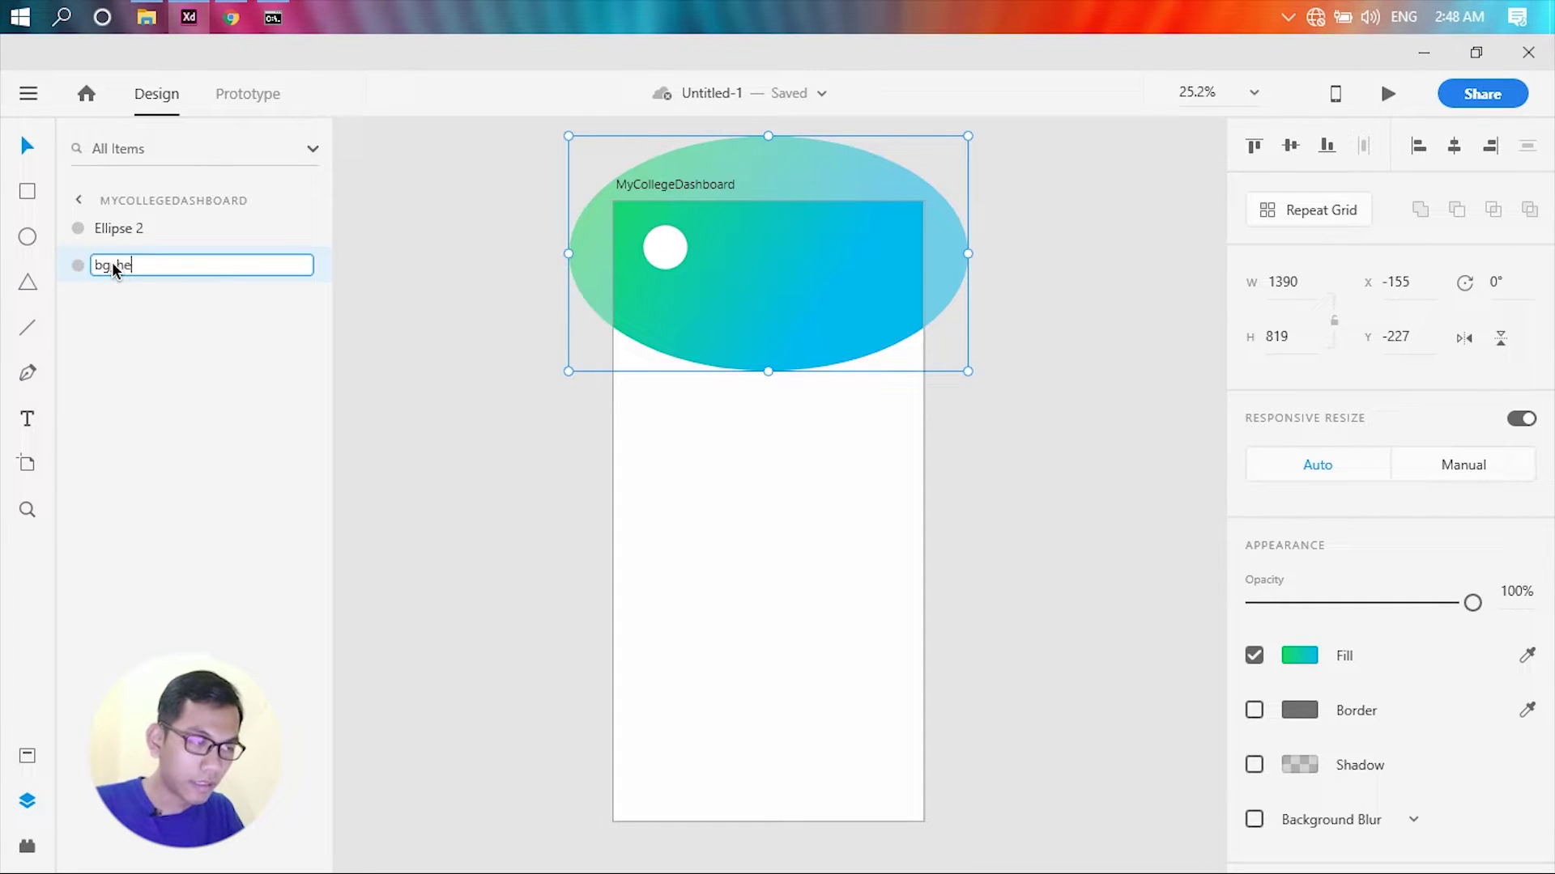
{"action": "type", "text": "ader"}
{"action": "key", "text": "Return"}
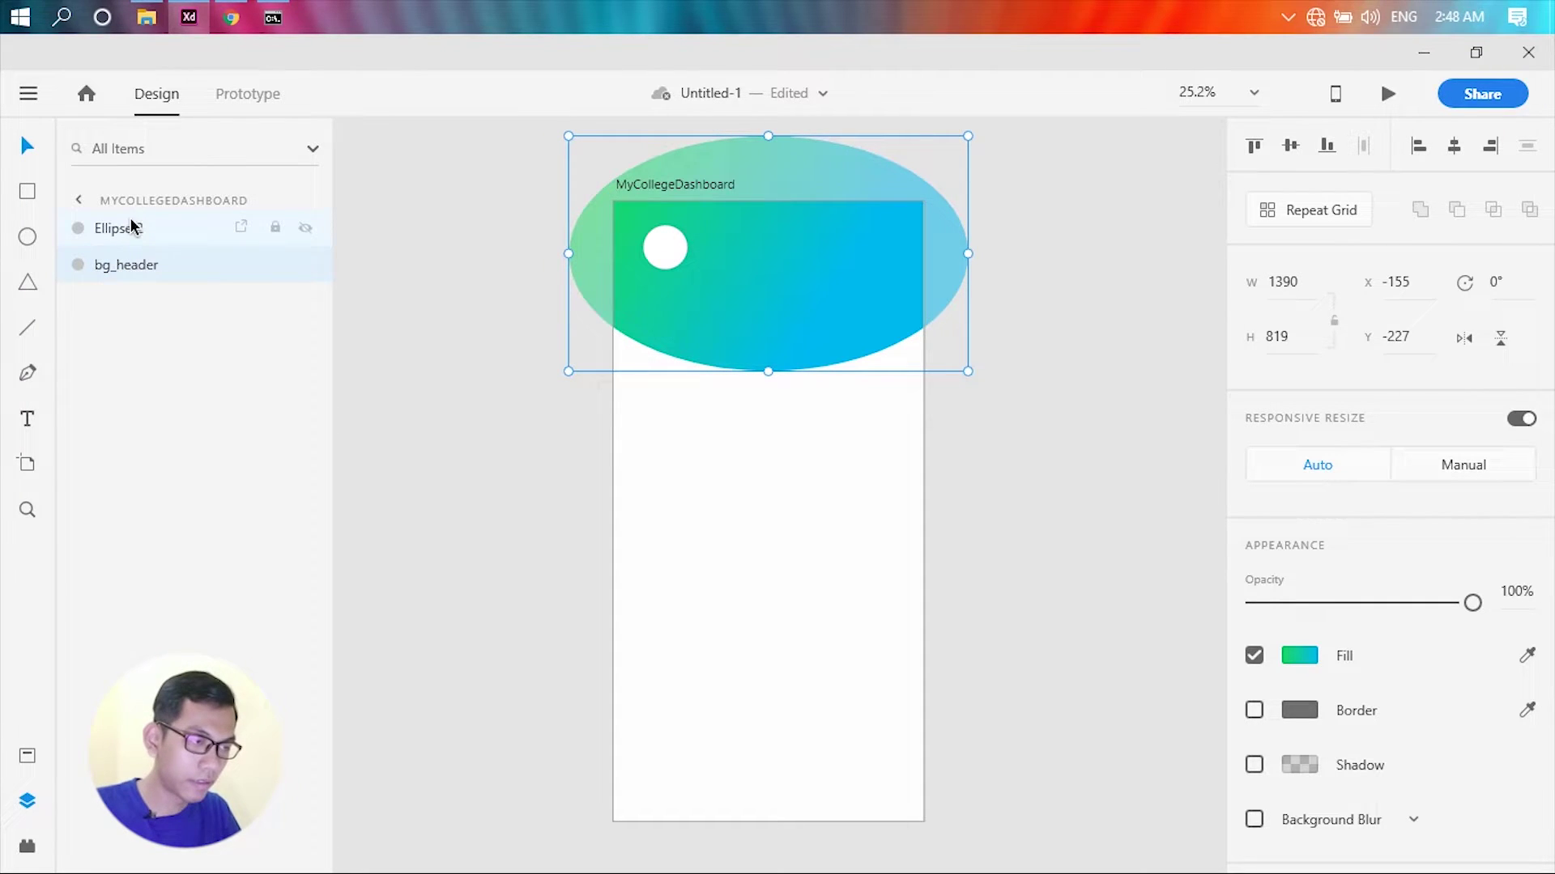
{"action": "double_click", "coordinate": [118, 230]}
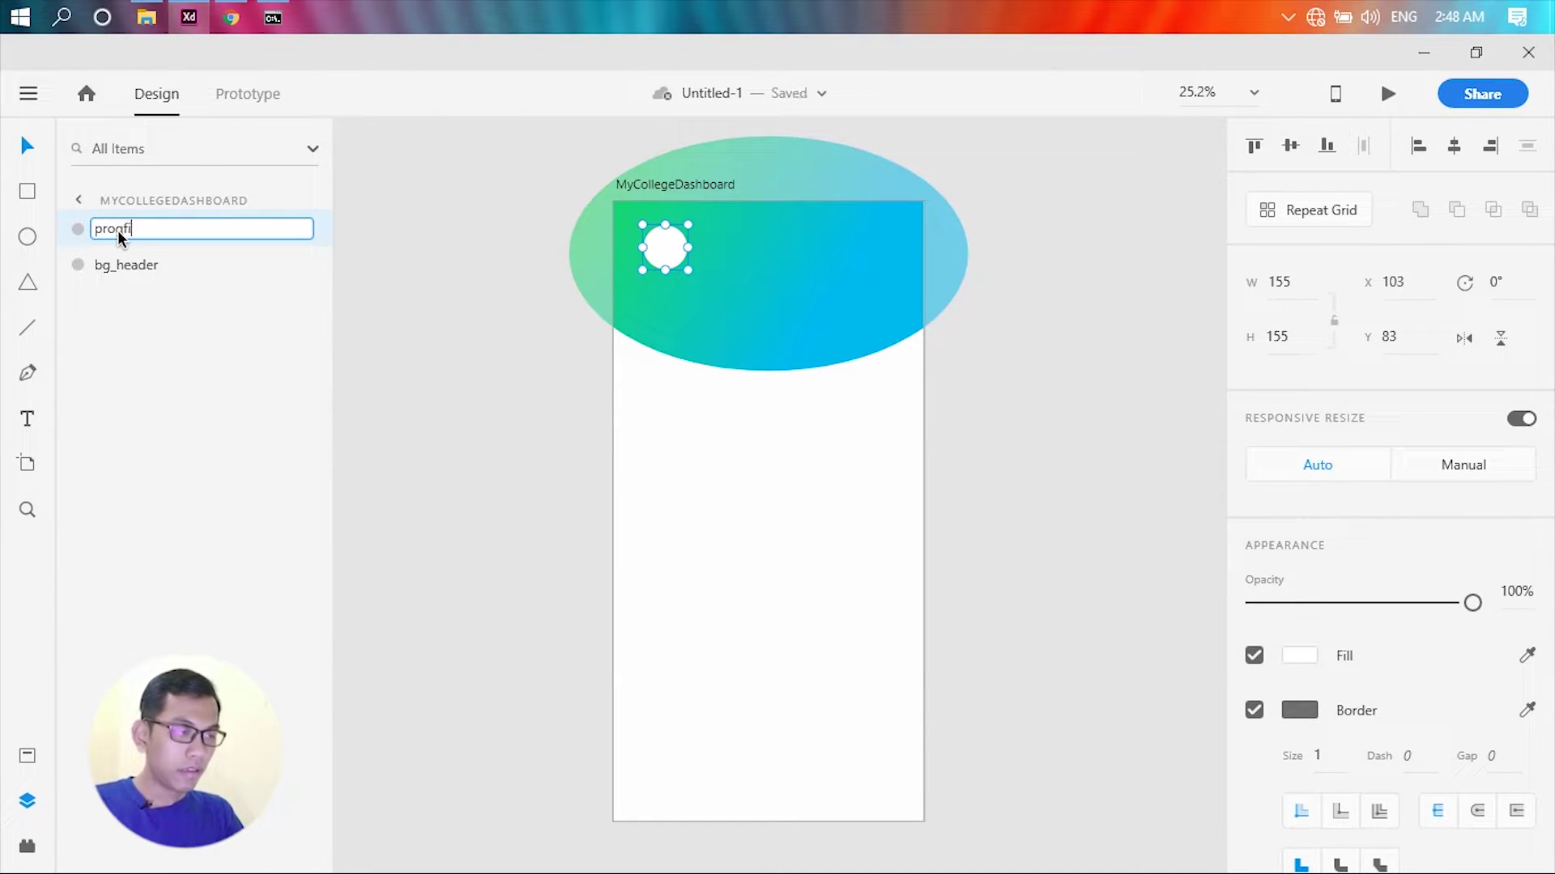
{"action": "type", "text": "file"}
{"action": "key", "text": "Return"}
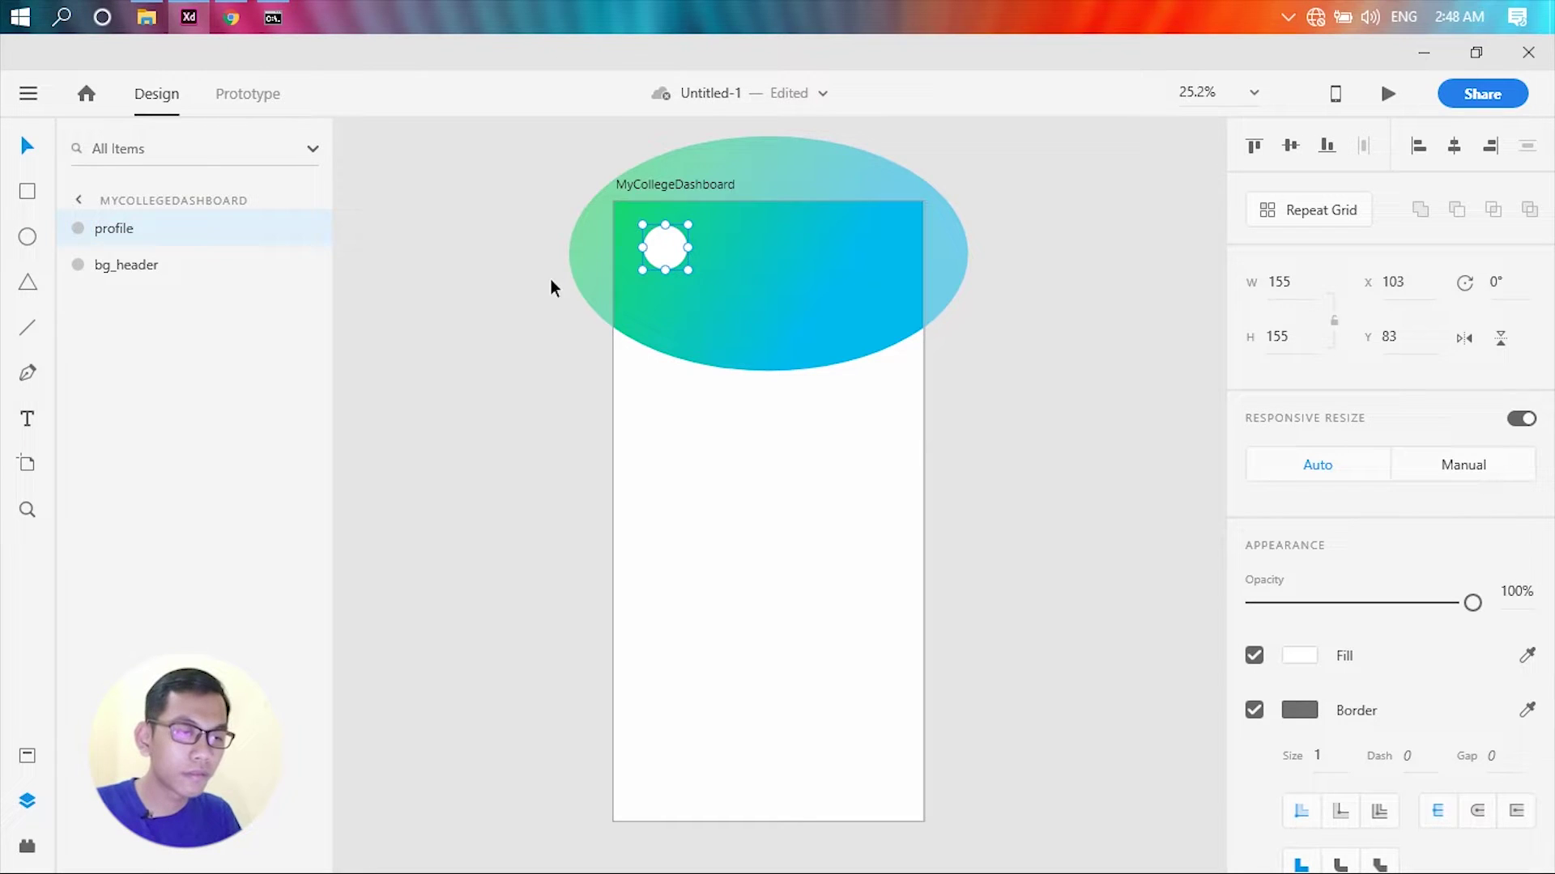
Step: Resize the profile circle to 156 × 156 and save the document
{"action": "left_click_drag", "start_coordinate": [688, 271], "coordinate": [693, 276]}
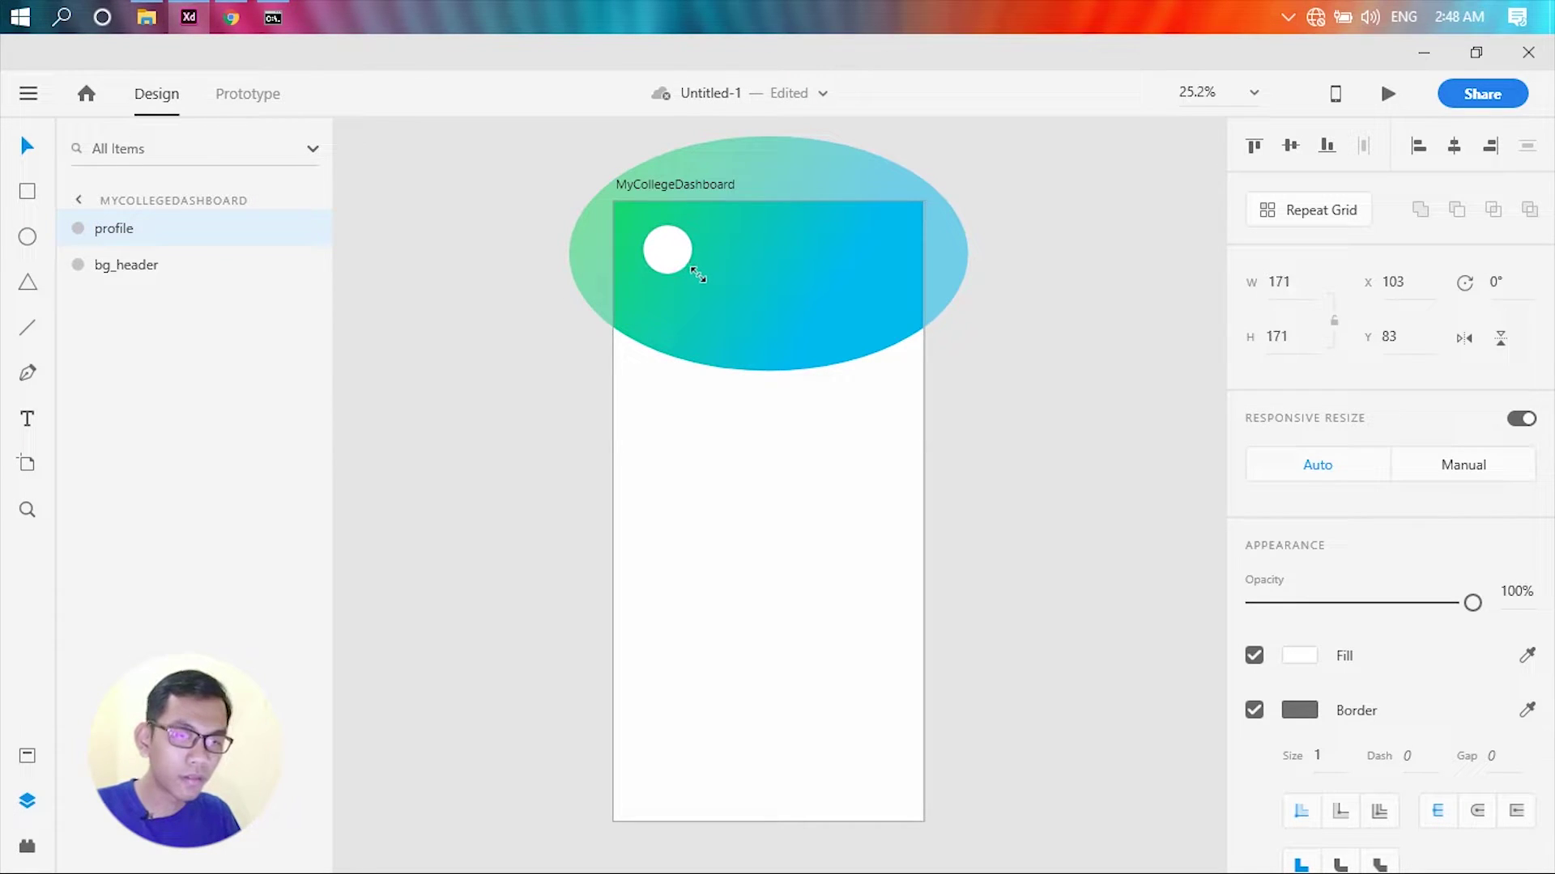
{"action": "double_click", "coordinate": [1275, 283]}
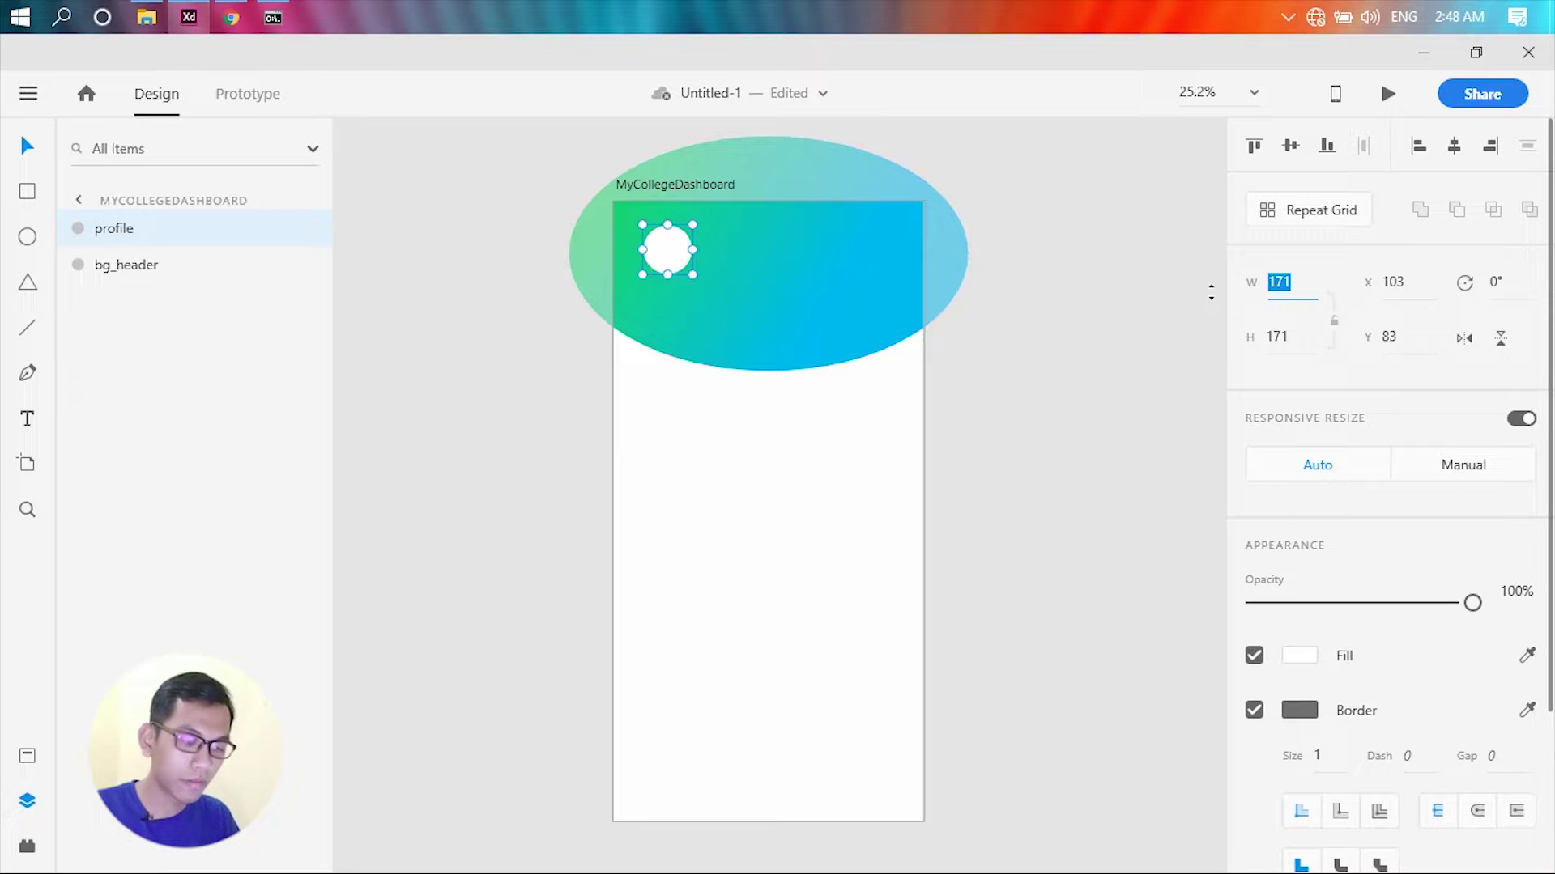
{"action": "type", "text": "156"}
{"action": "key", "text": "Tab"}
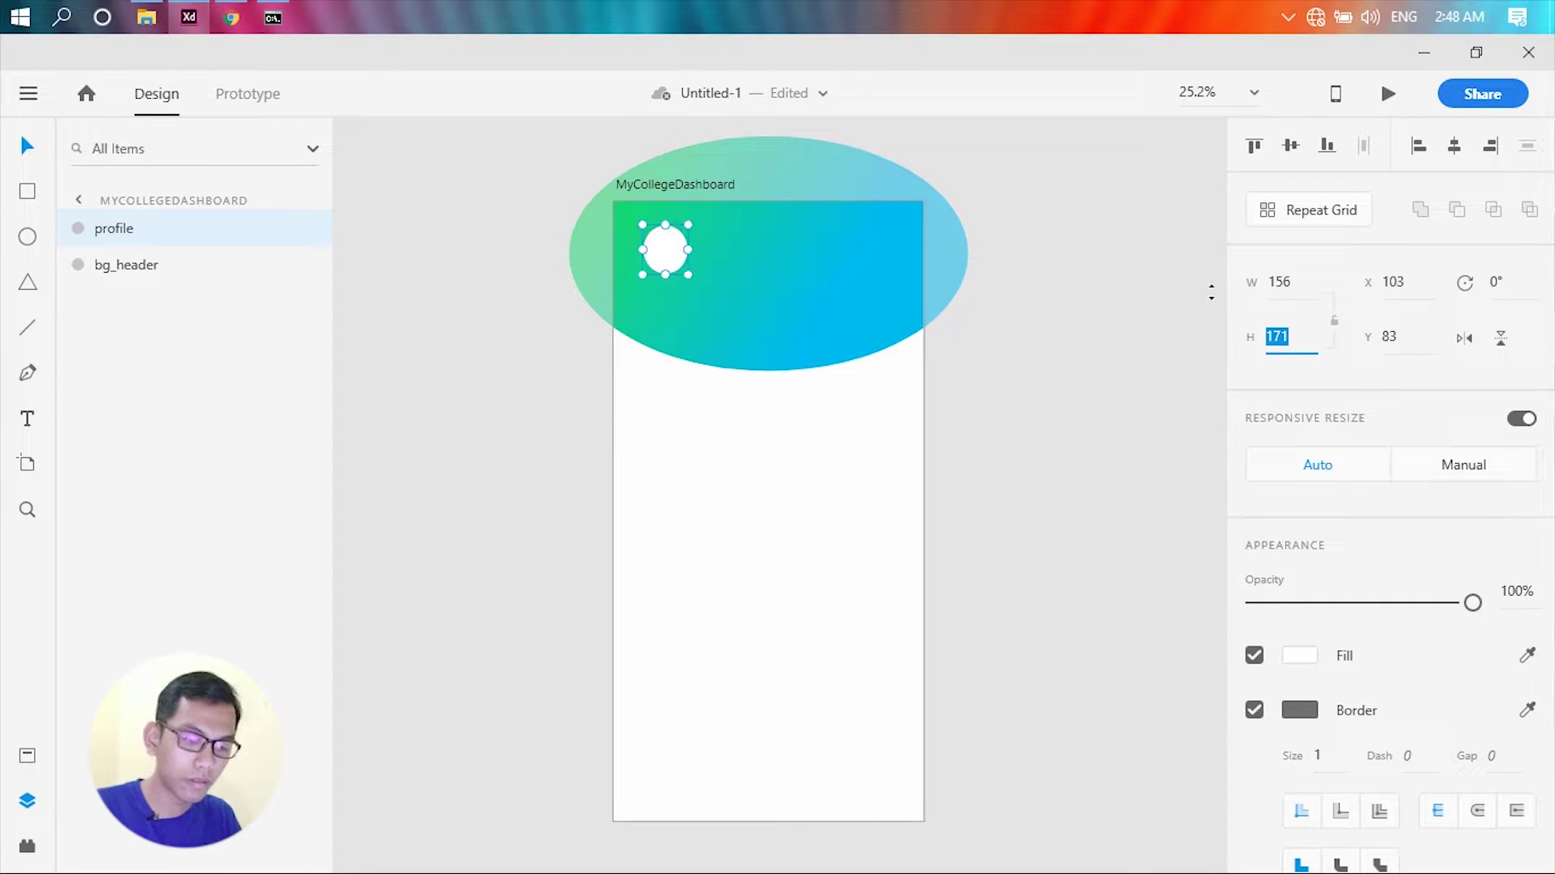
{"action": "type", "text": "156"}
{"action": "key", "text": "Return"}
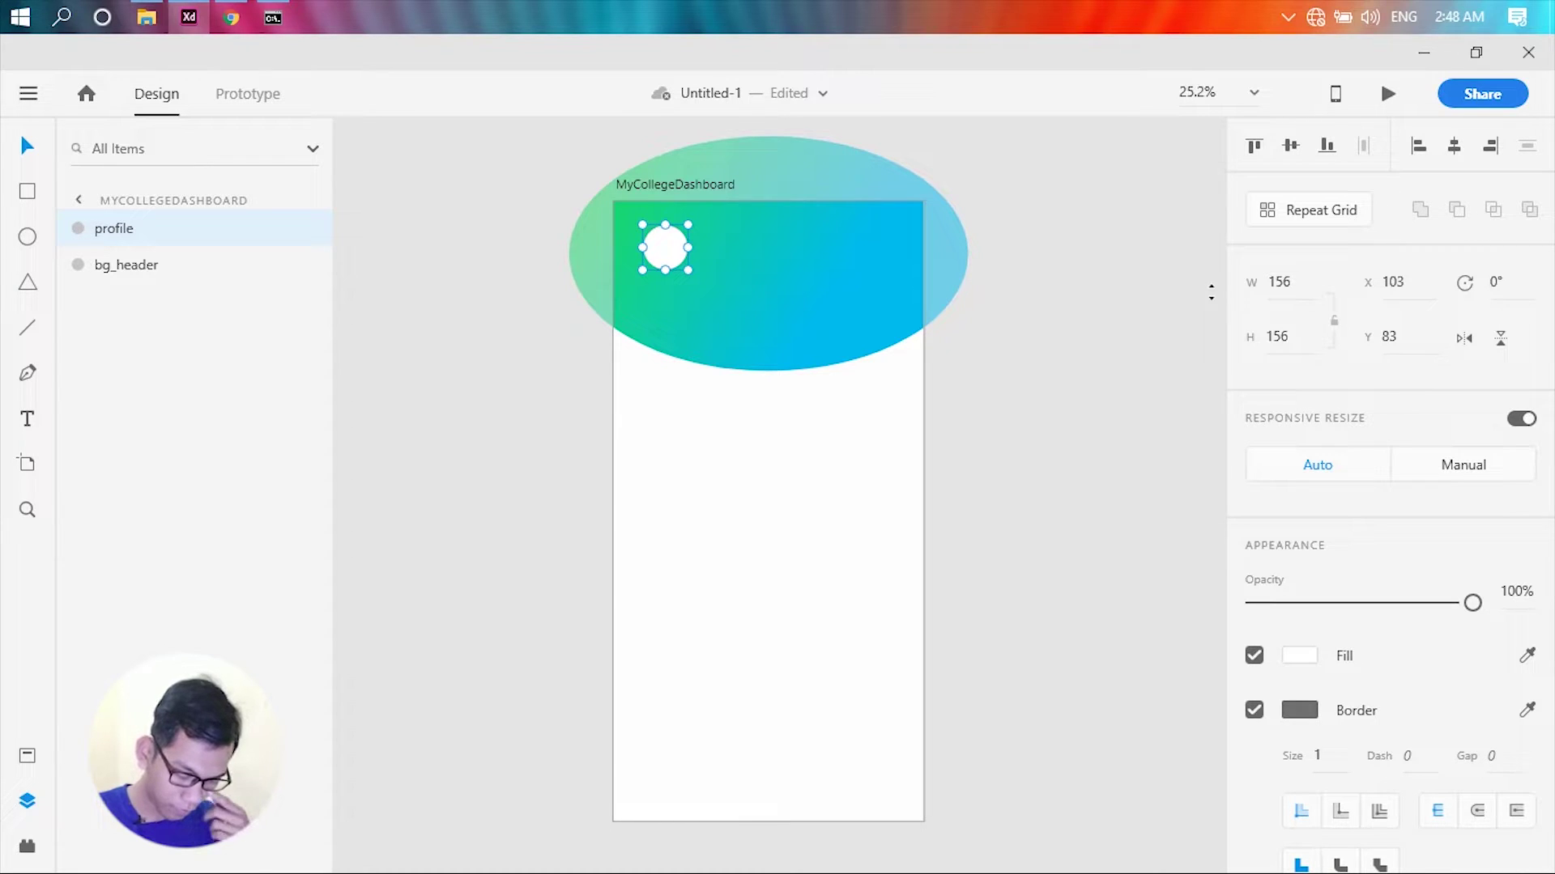
{"action": "key", "text": "ctrl+s"}
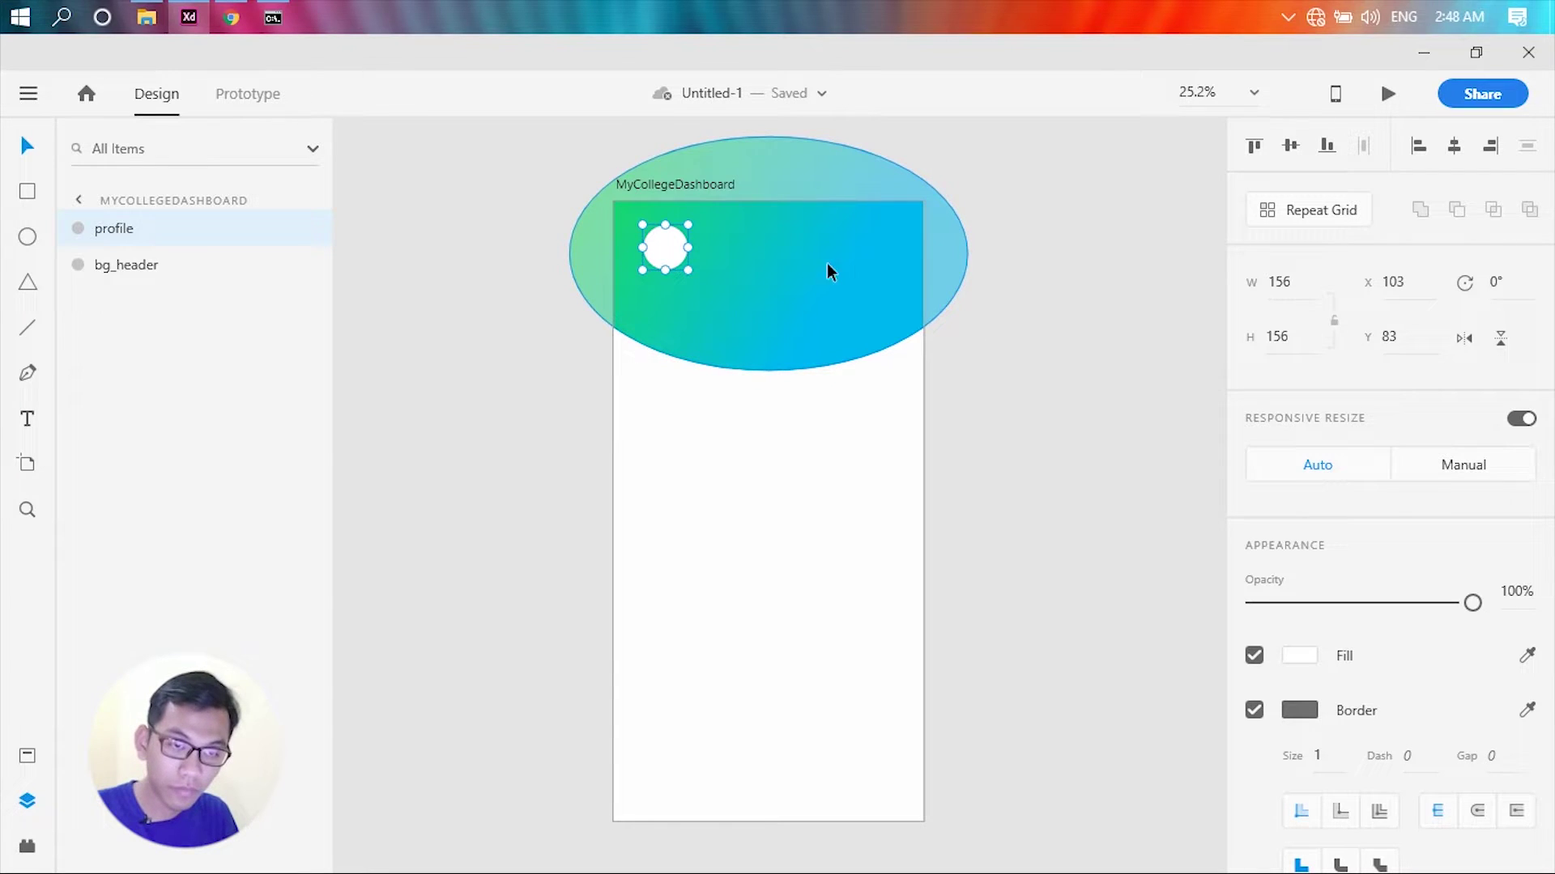
Step: Position the profile circle at X 69, Y 119
{"action": "left_click_drag", "start_coordinate": [665, 247], "coordinate": [659, 244]}
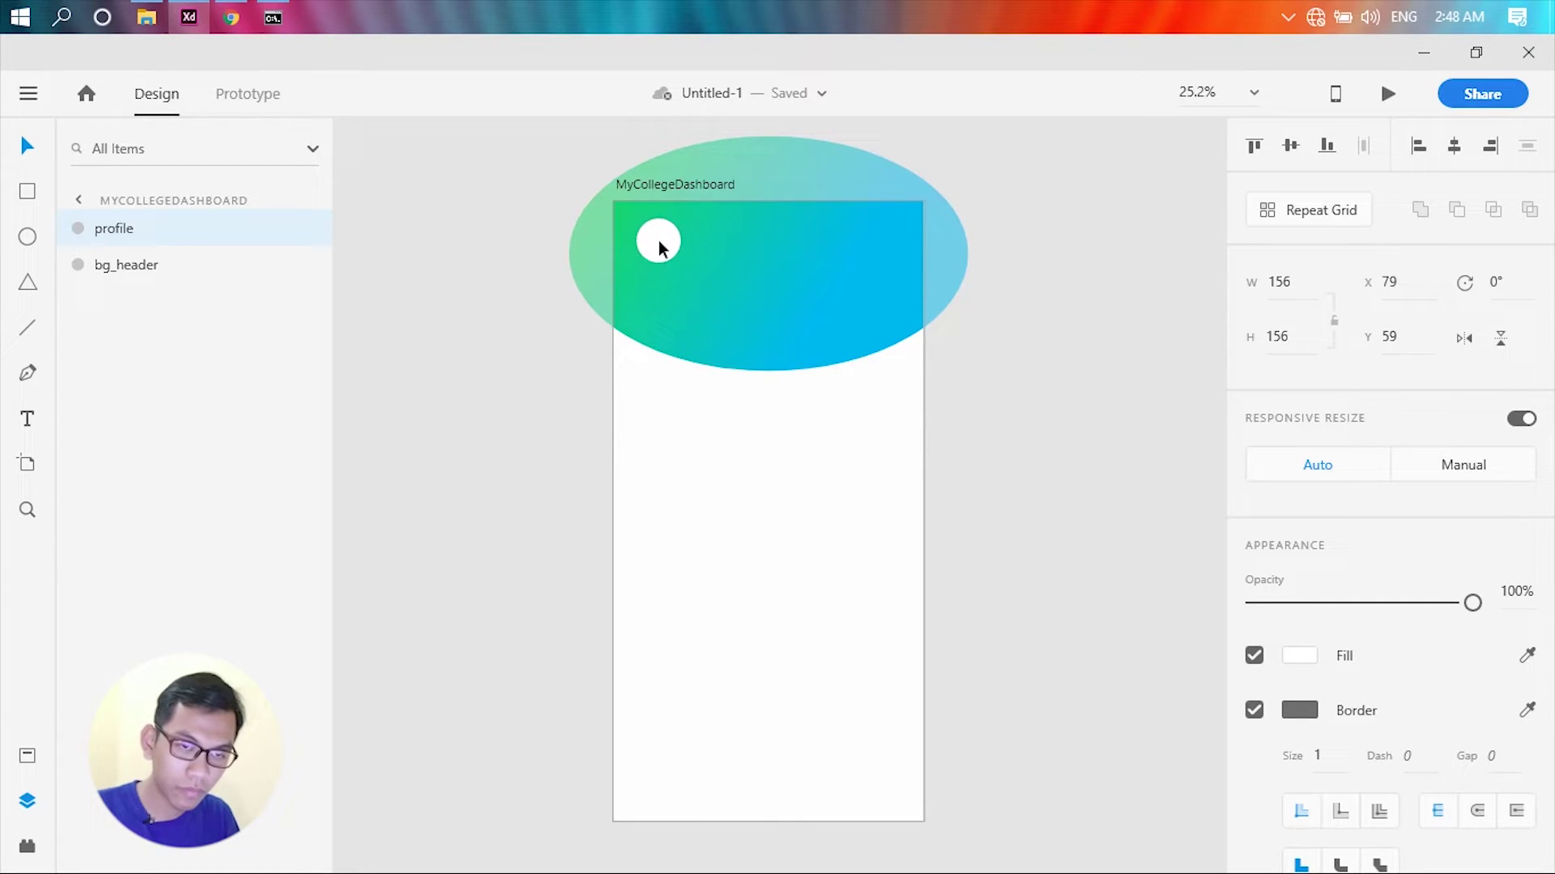
{"action": "left_click_drag", "start_coordinate": [659, 241], "coordinate": [660, 239]}
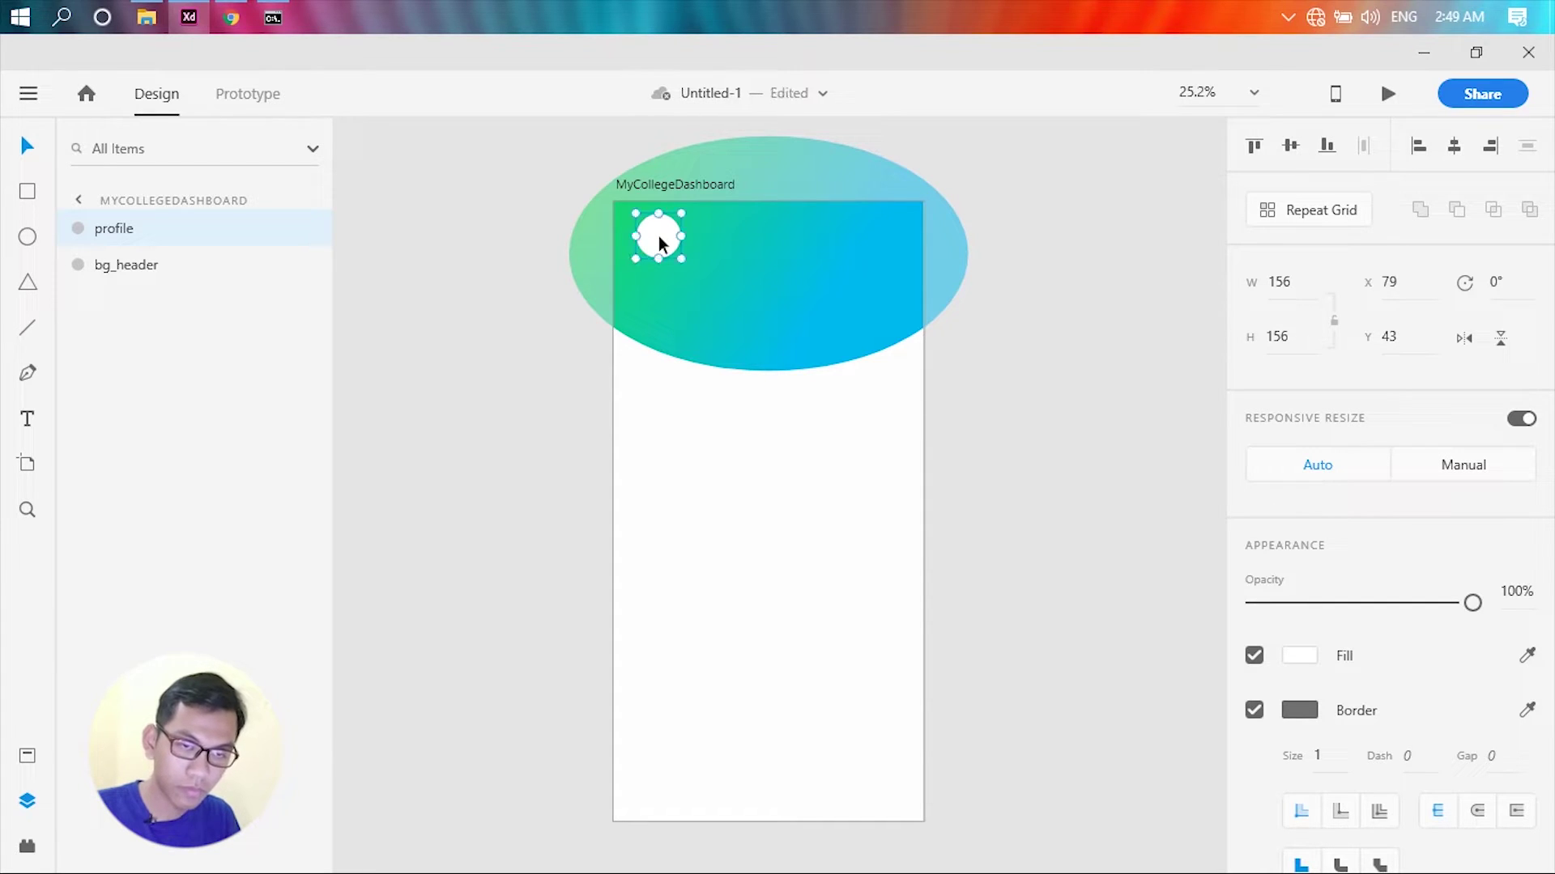
{"action": "left_click", "coordinate": [1383, 283]}
{"action": "double_click", "coordinate": [1383, 283]}
{"action": "type", "text": "169"}
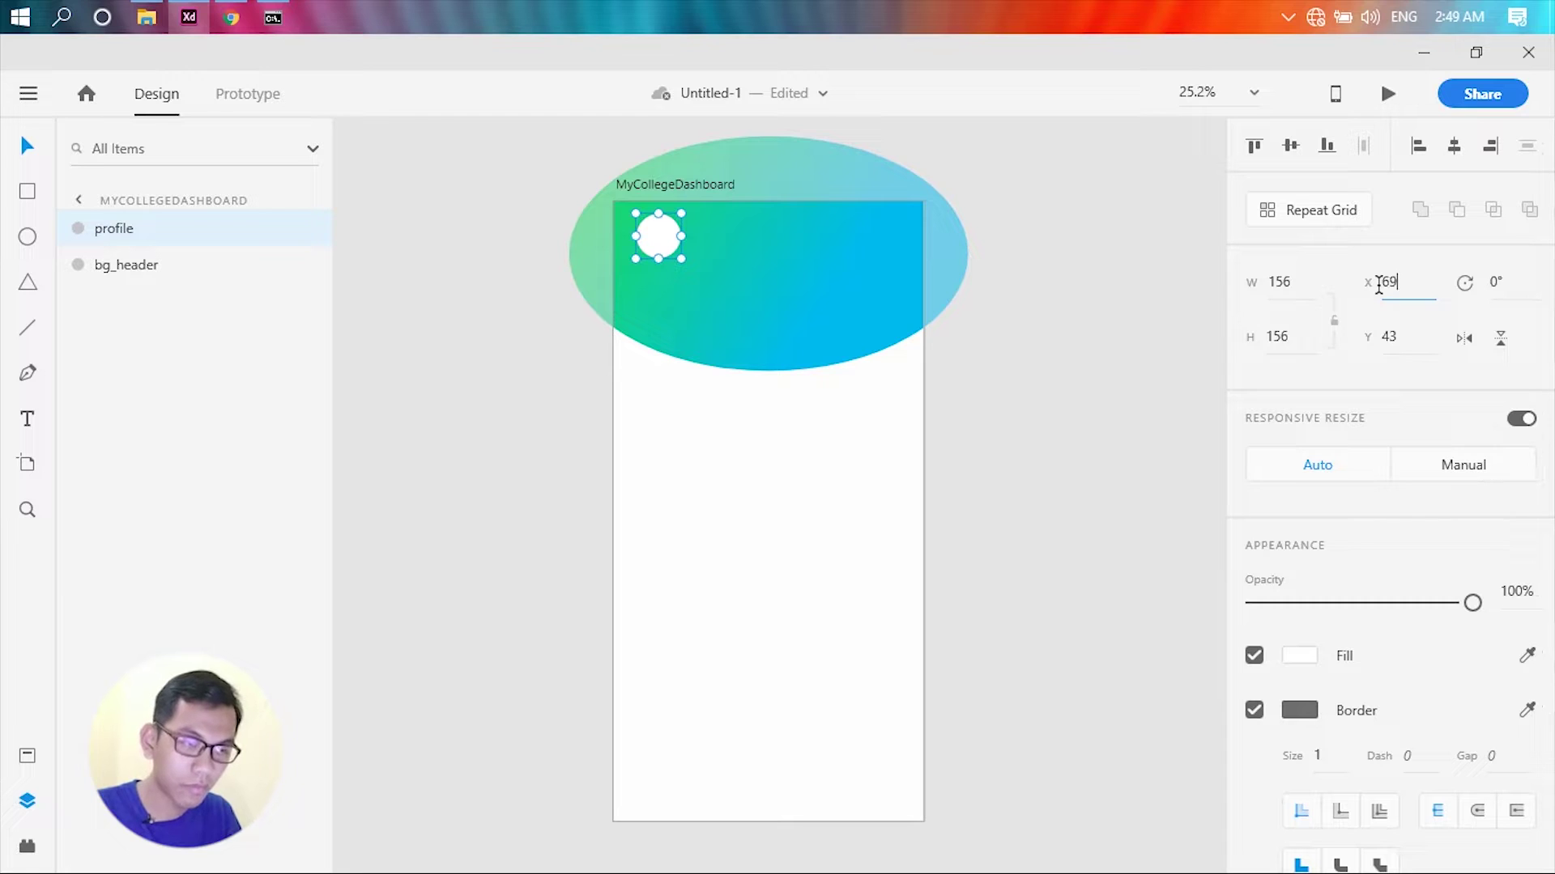
{"action": "key", "text": "Return"}
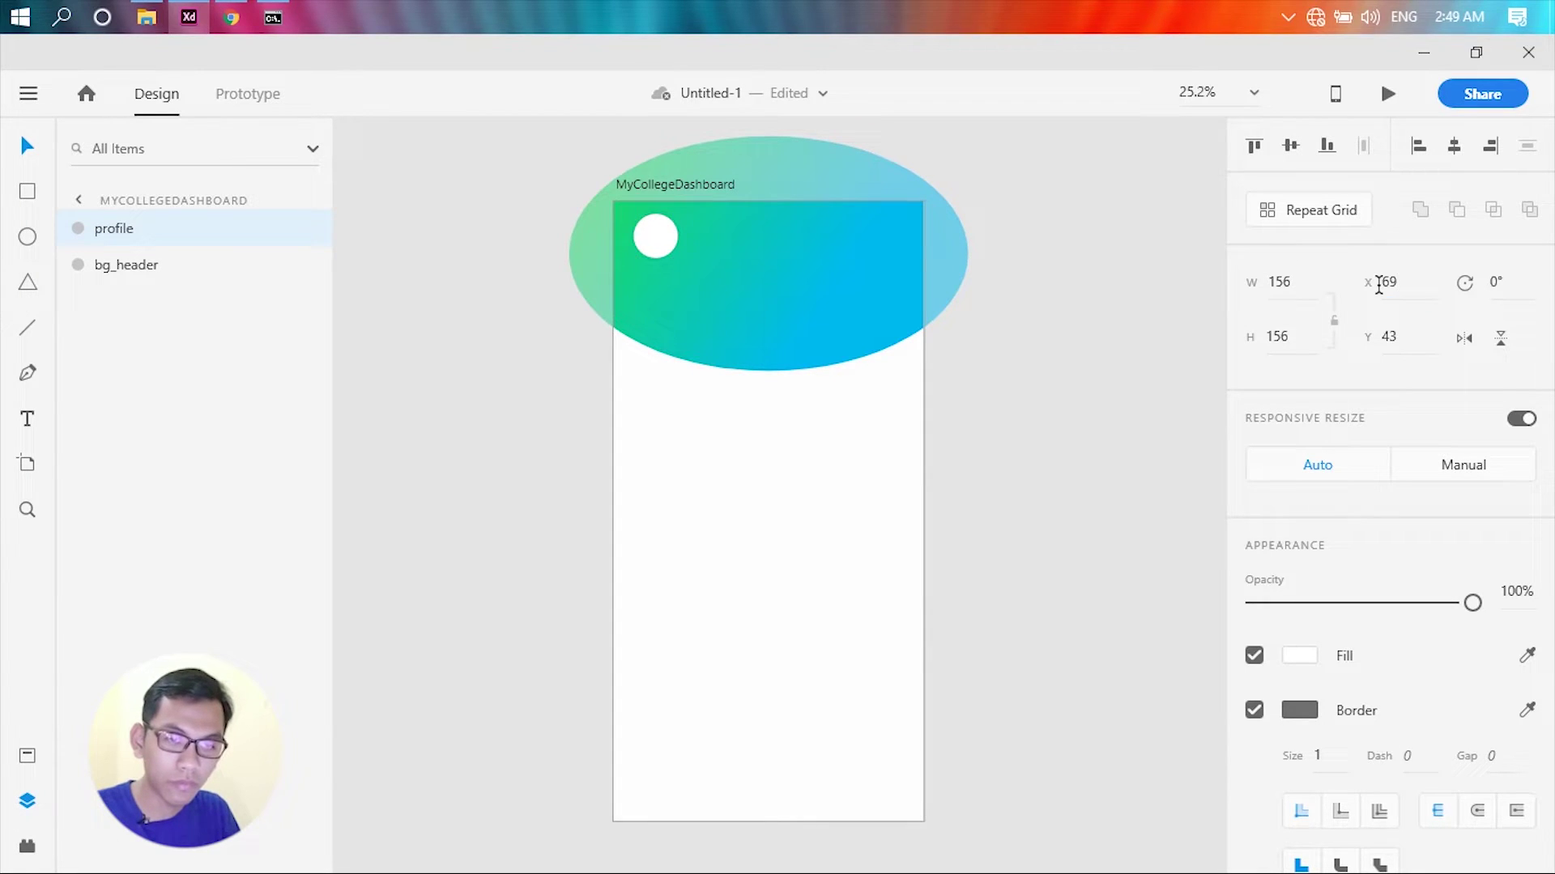
{"action": "left_click", "coordinate": [1407, 330]}
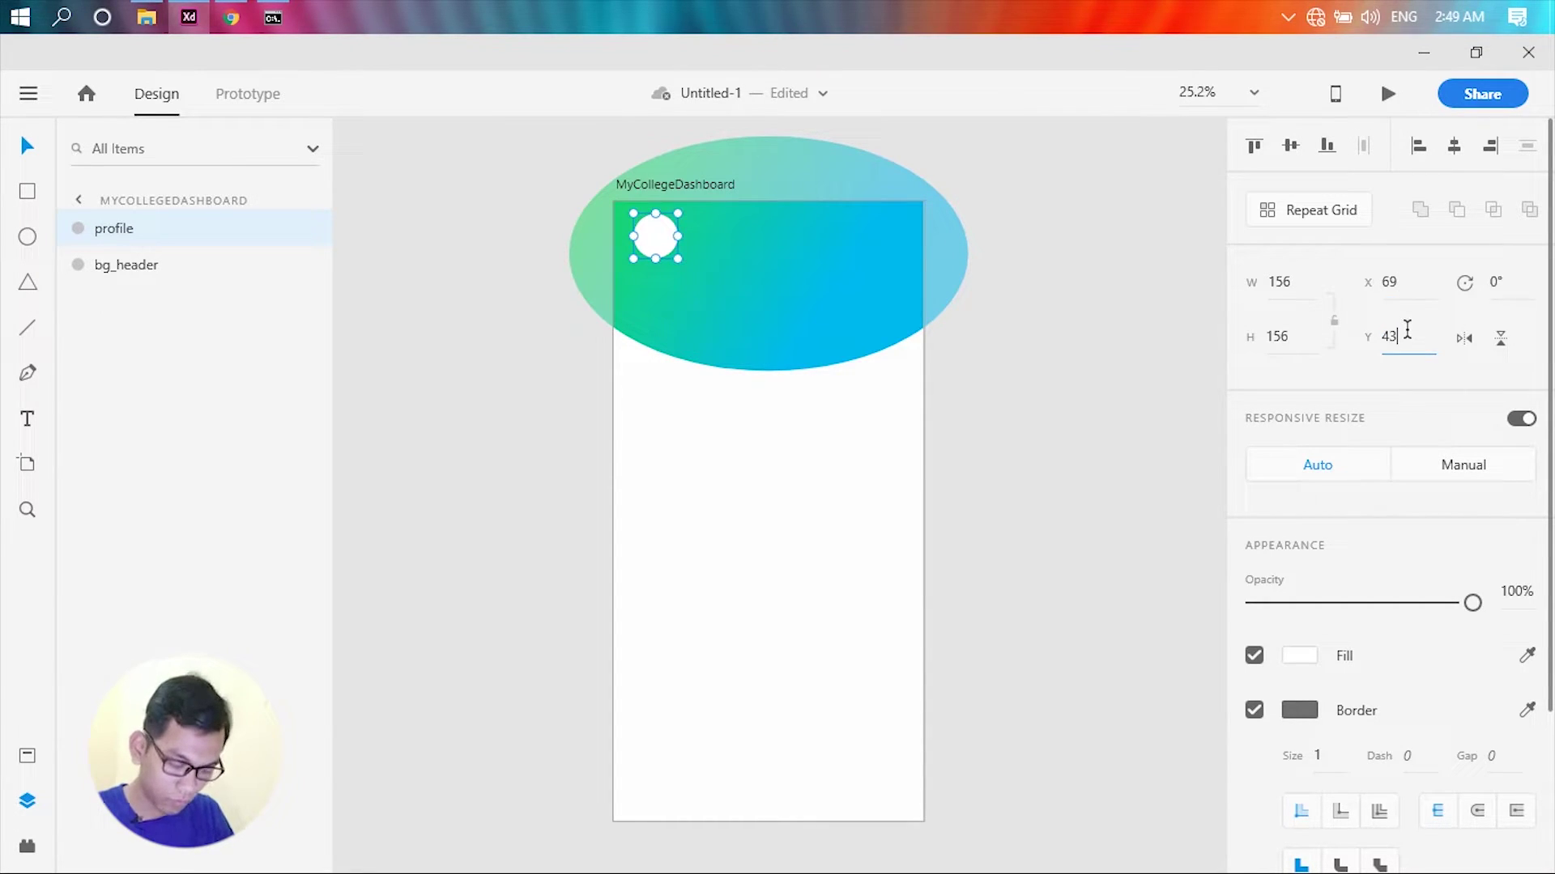
{"action": "type", "text": "149"}
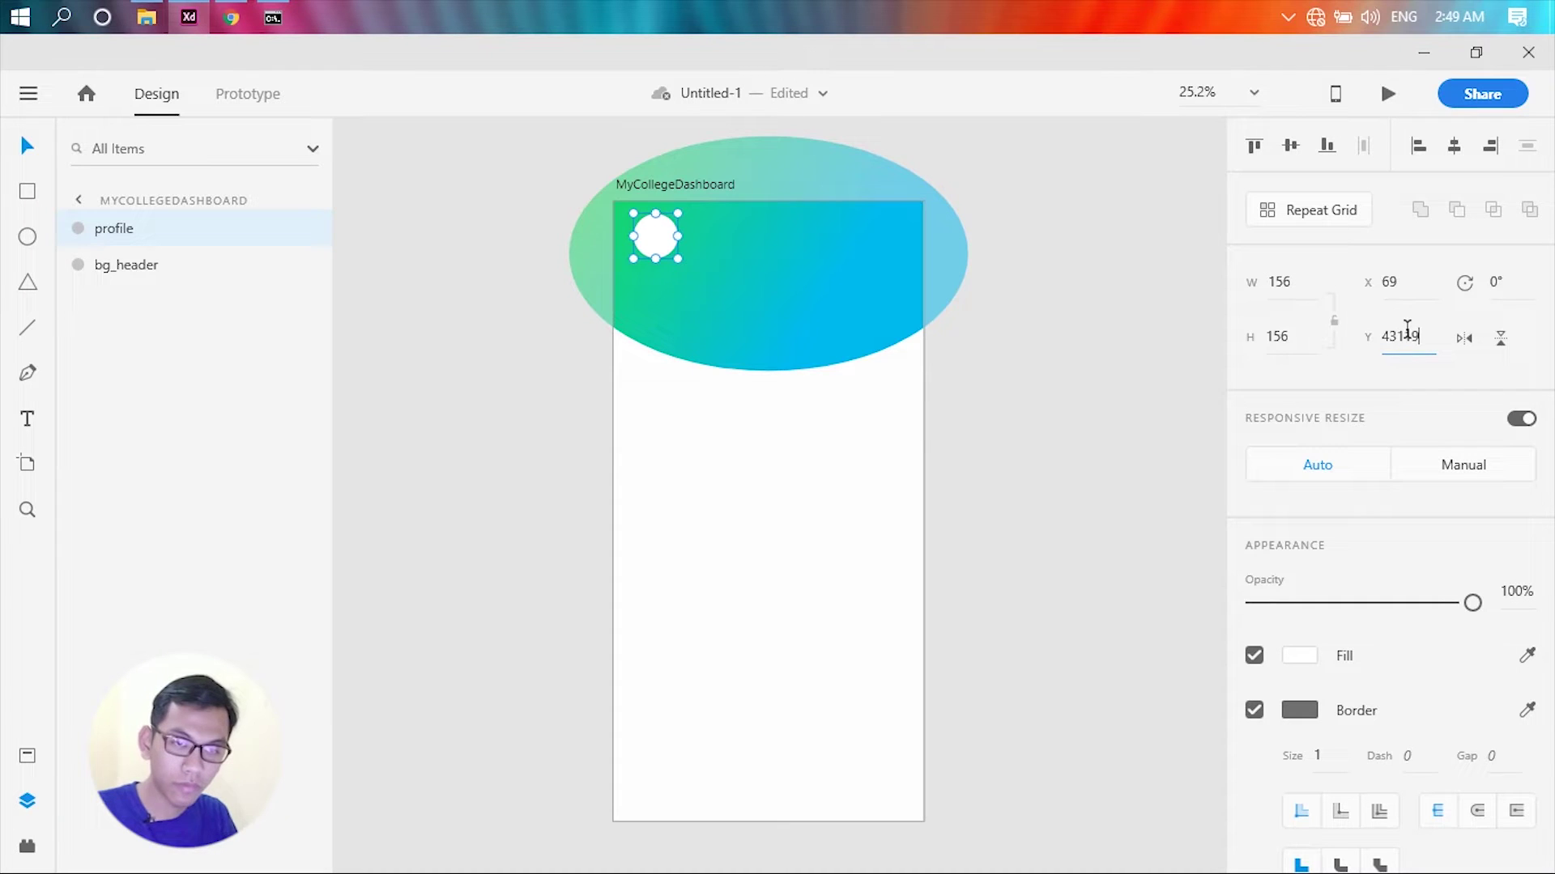
{"action": "key", "text": "BackSpace"}
{"action": "key", "text": "BackSpace"}
{"action": "key", "text": "BackSpace"}
{"action": "key", "text": "BackSpace"}
{"action": "key", "text": "BackSpace"}
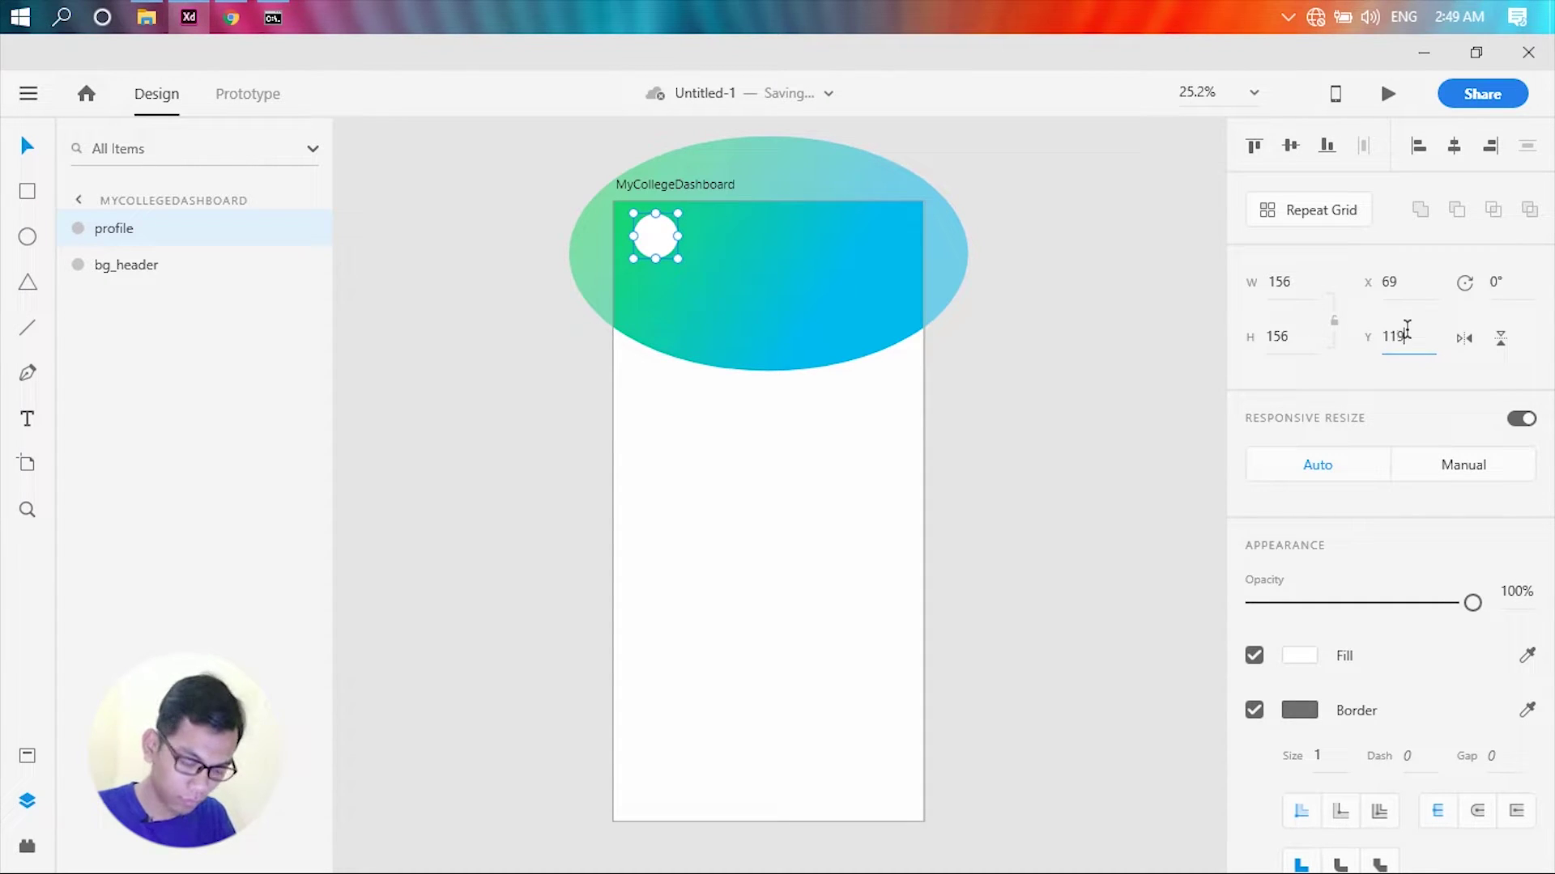
{"action": "key", "text": "Return"}
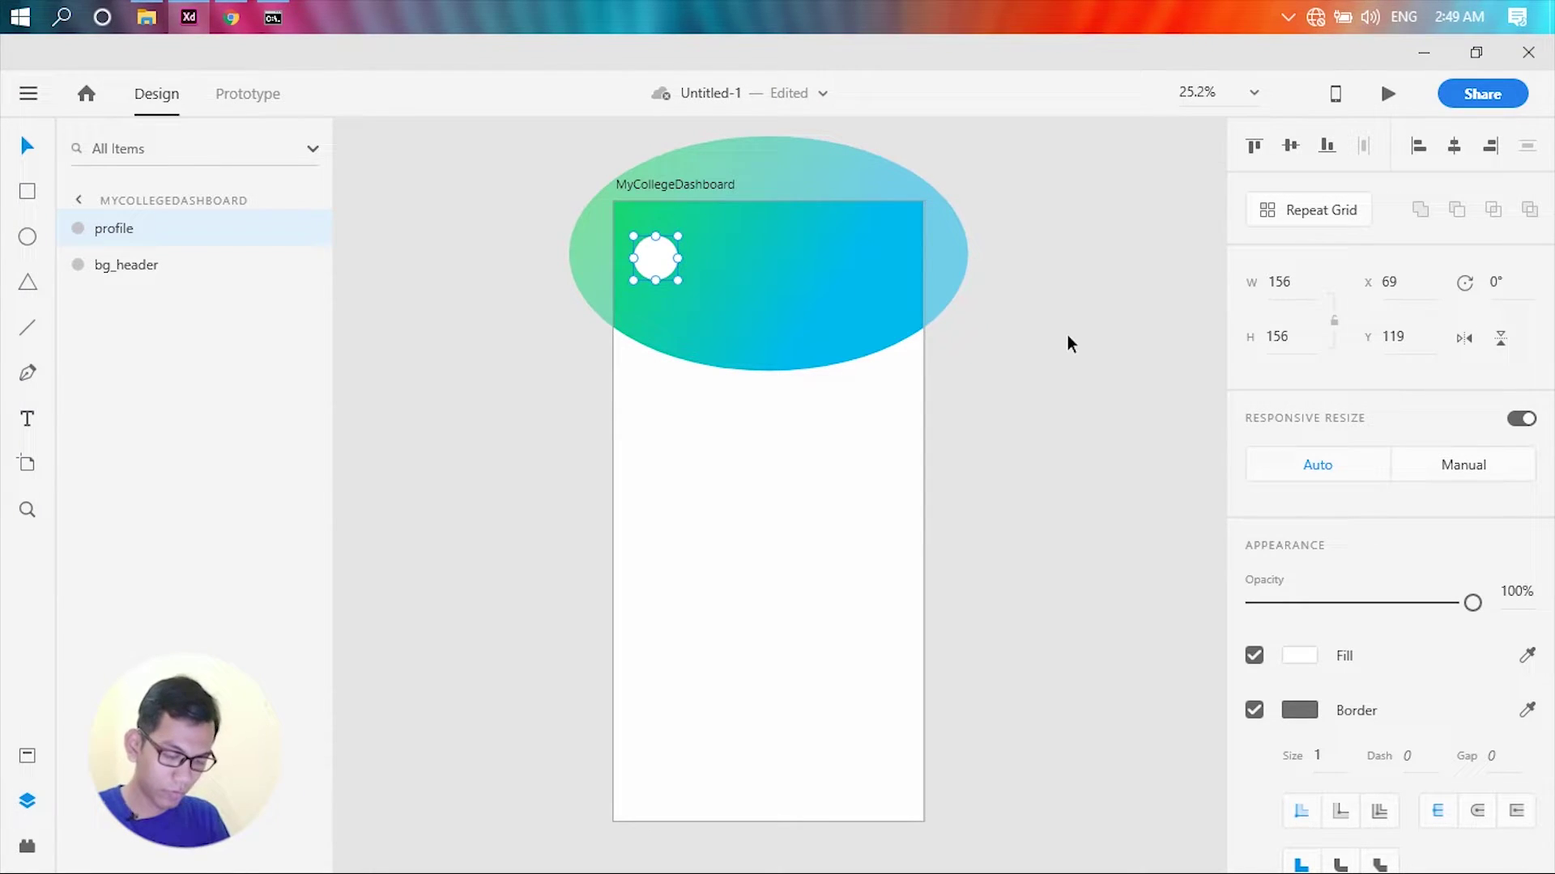
Step: Add a text object with the student's name just below the header
{"action": "left_click", "coordinate": [467, 201]}
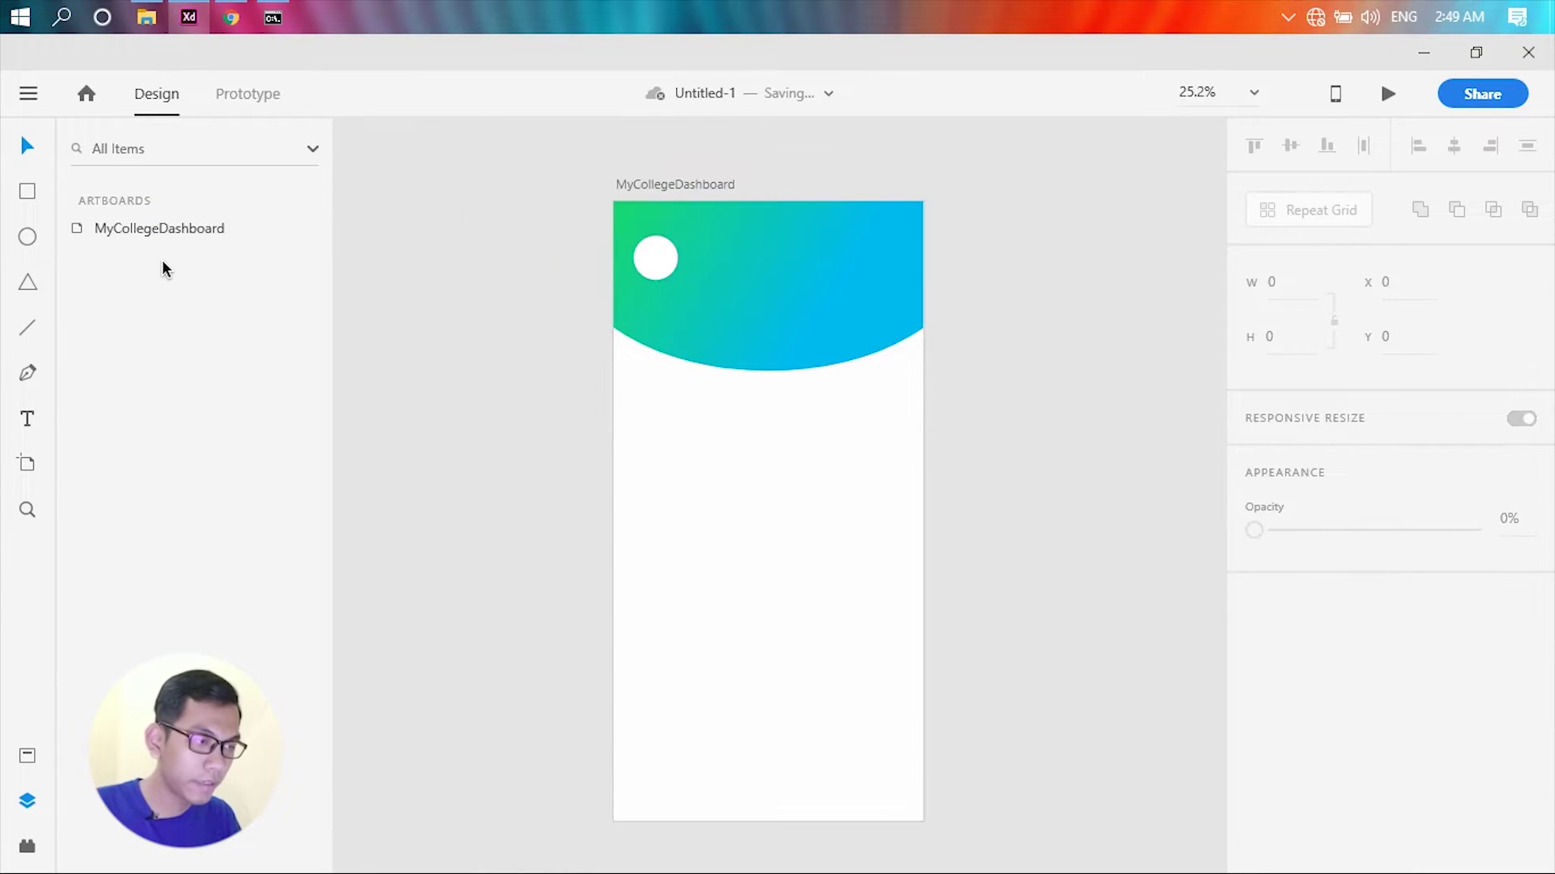
{"action": "left_click", "coordinate": [27, 419]}
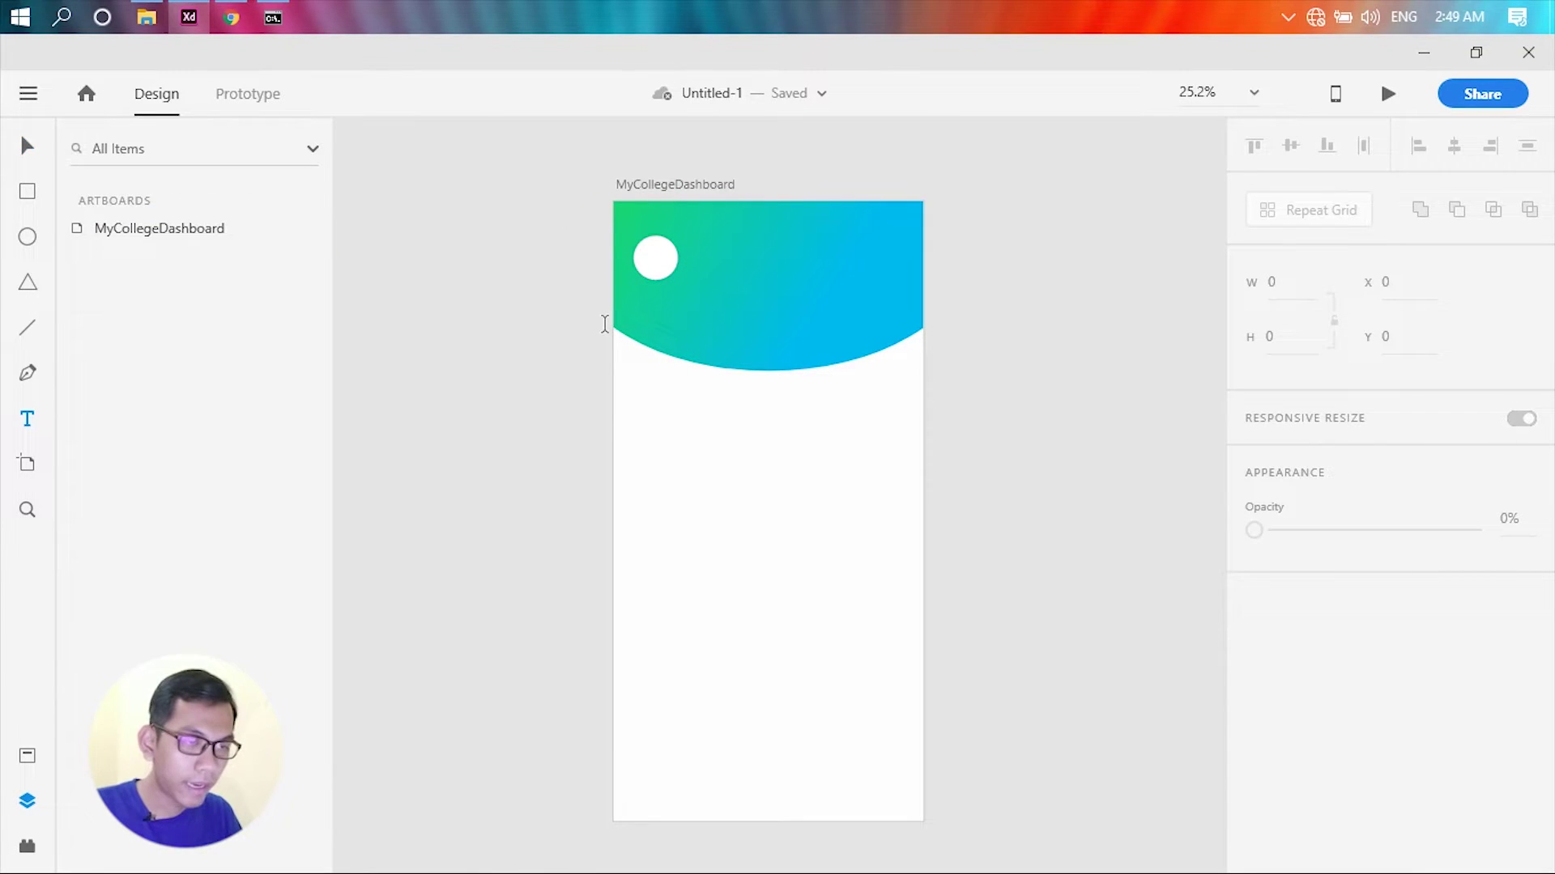
{"action": "left_click", "coordinate": [757, 251]}
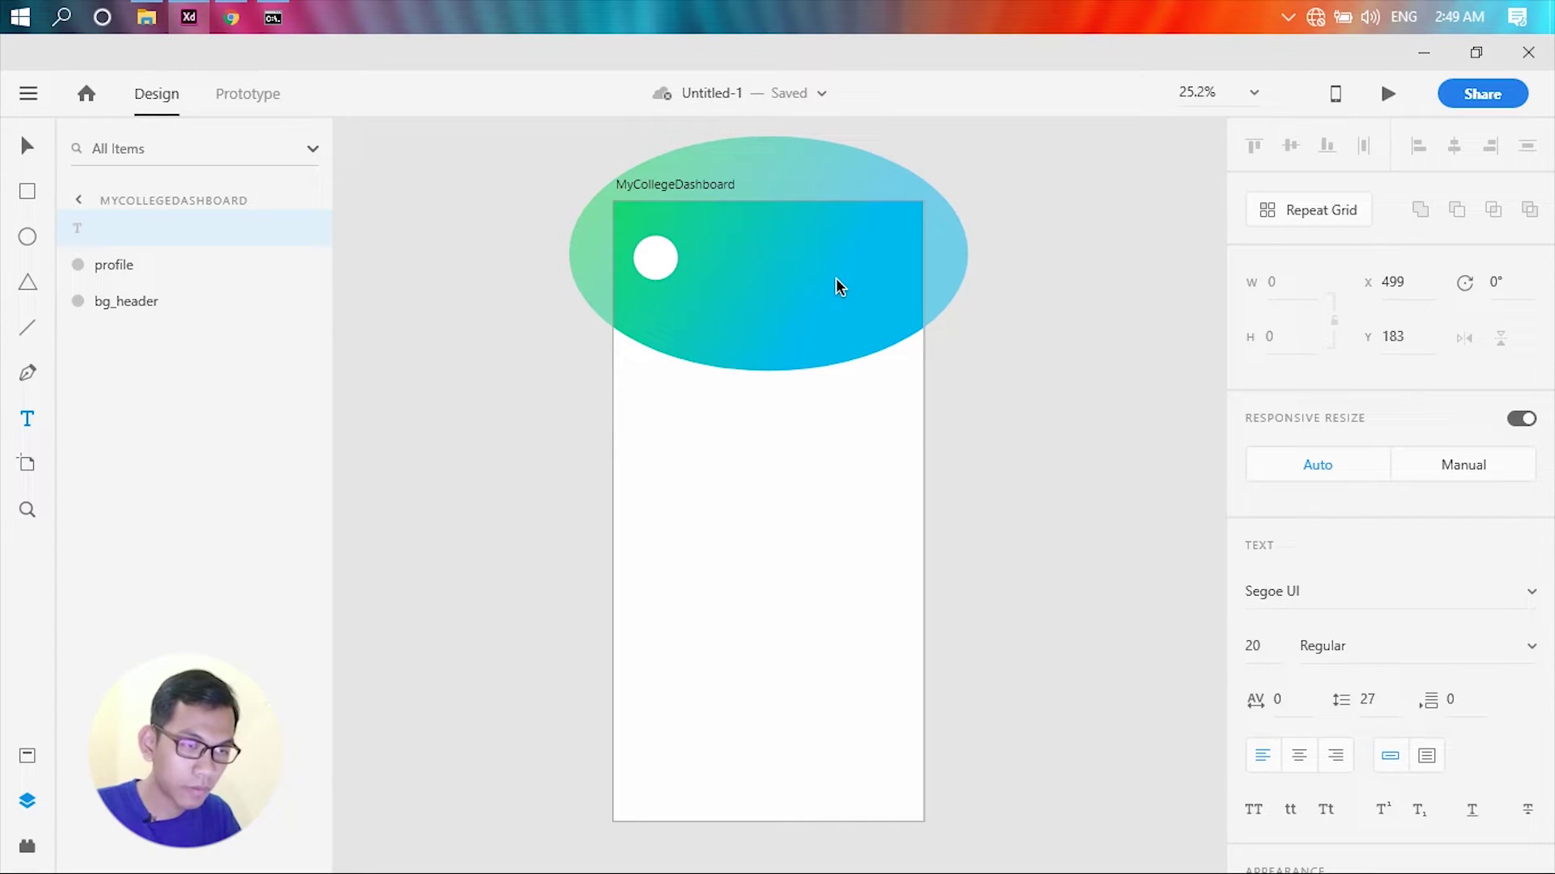
{"action": "key", "text": "Escape"}
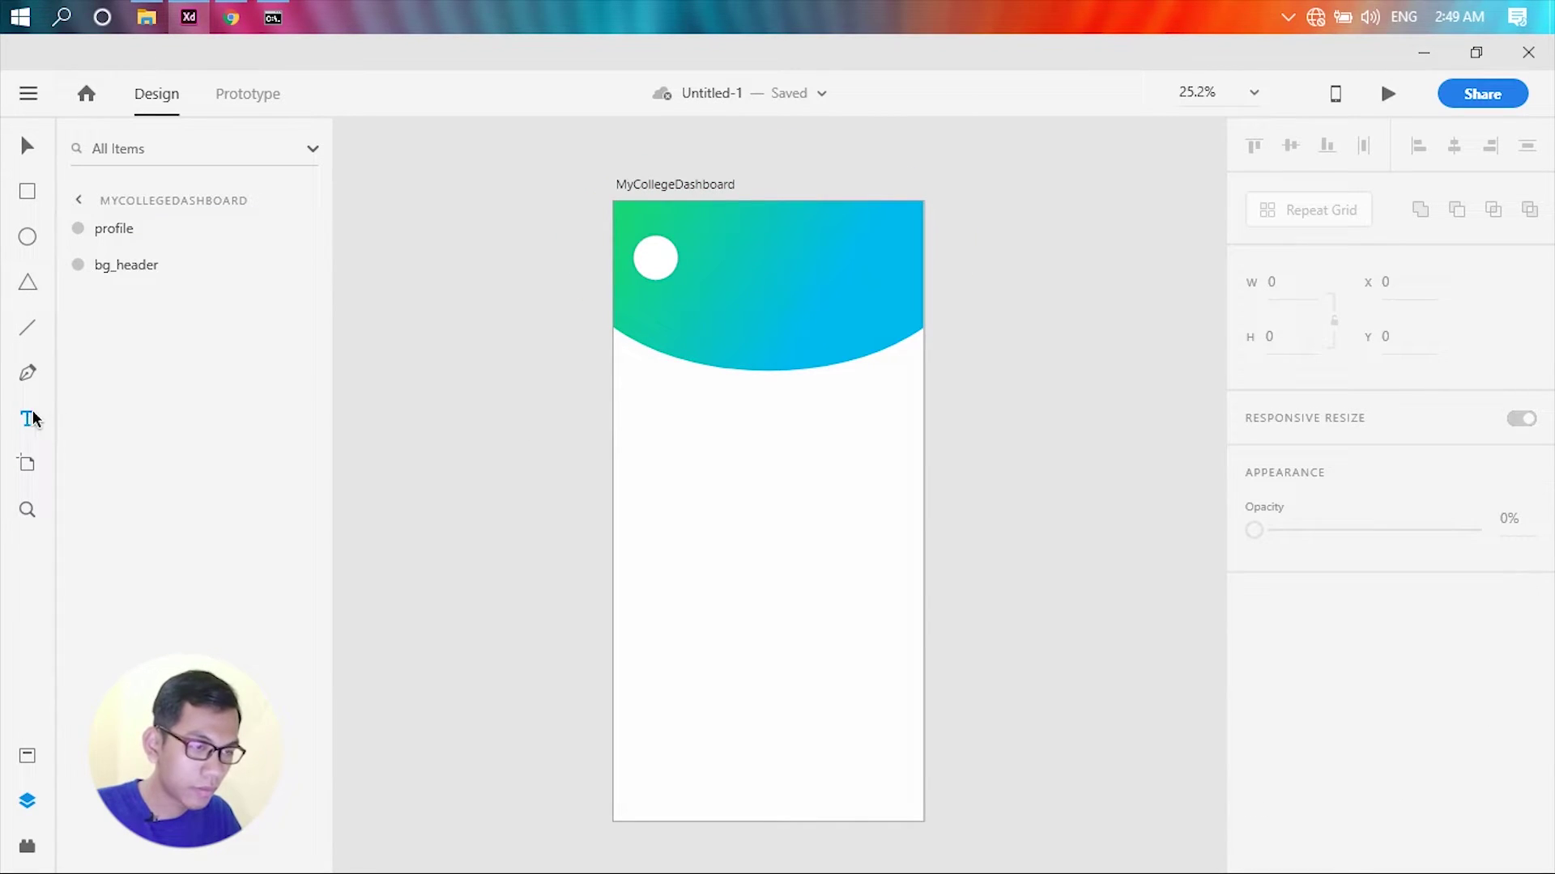
{"action": "left_click", "coordinate": [695, 422]}
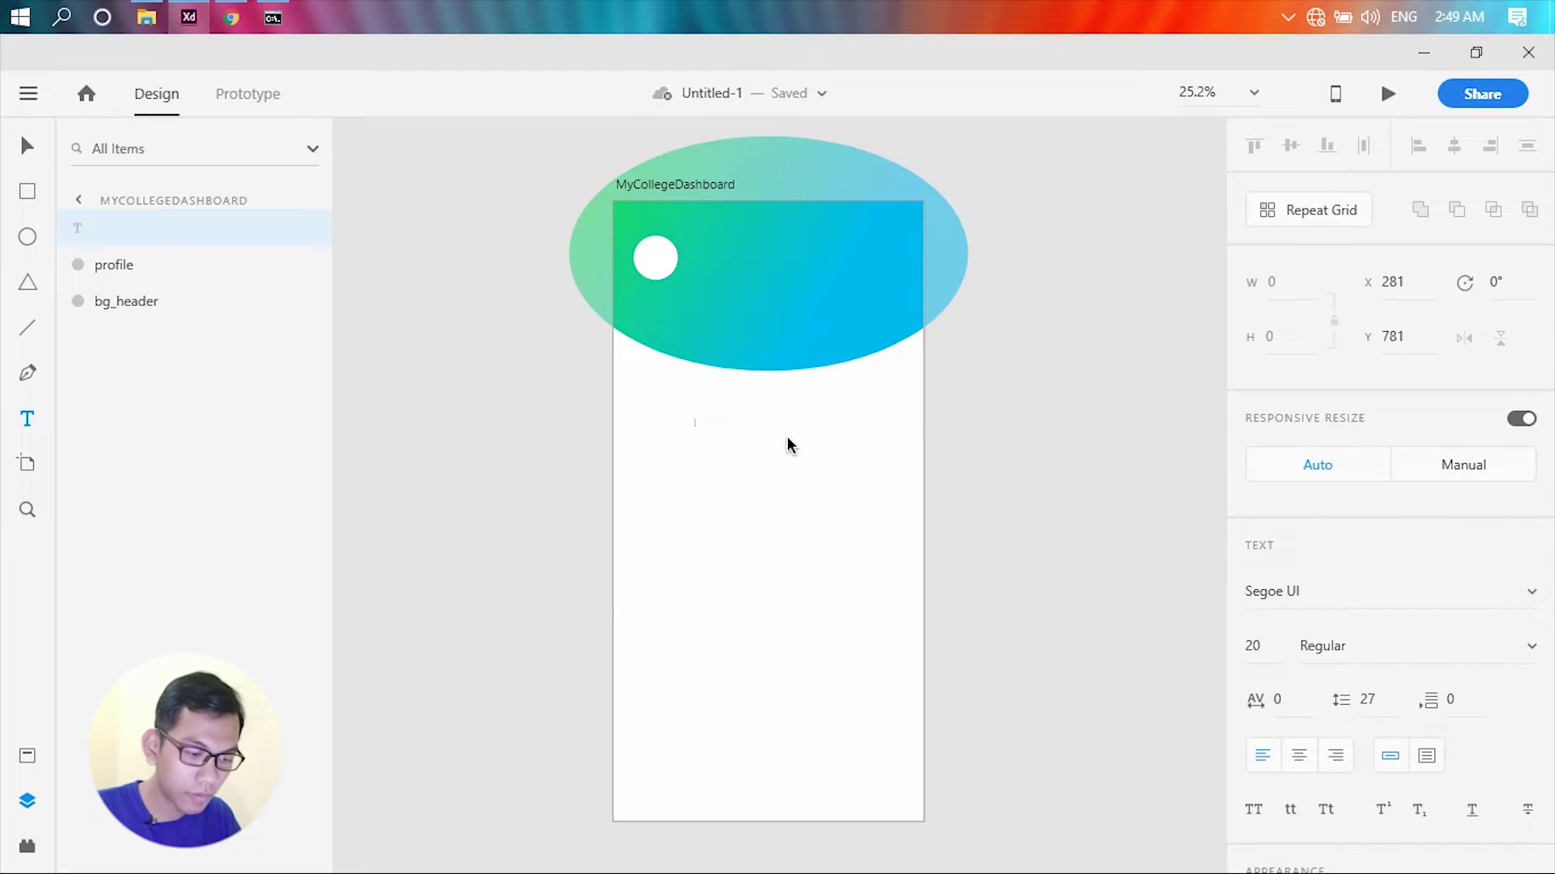
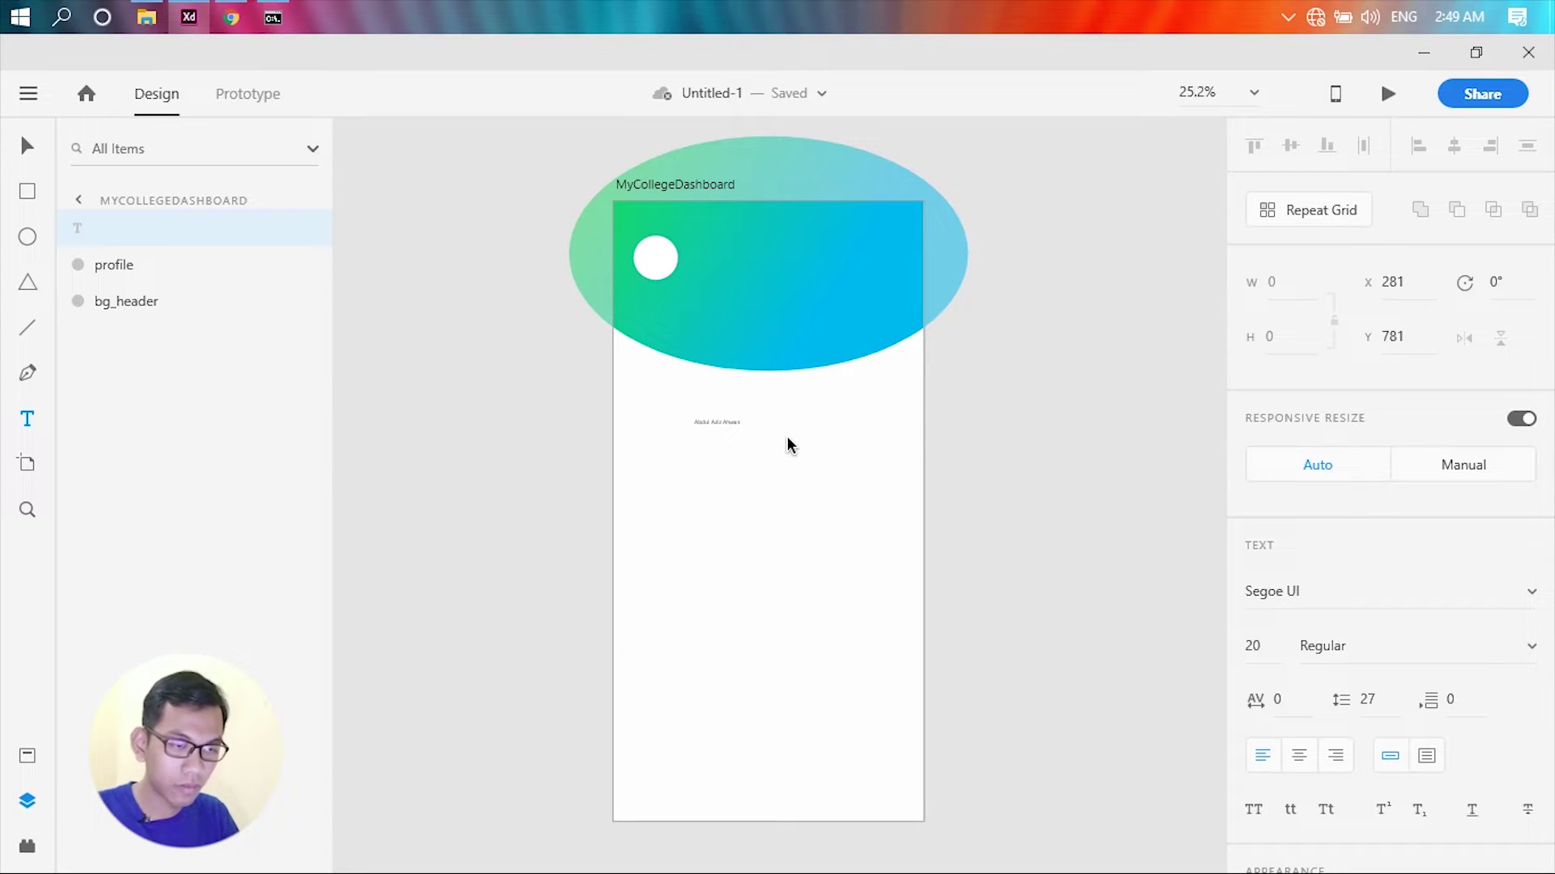
Step: Set the name text to font size 48 with a white fill
{"action": "key", "text": "ctrl+a"}
{"action": "left_click", "coordinate": [1243, 646]}
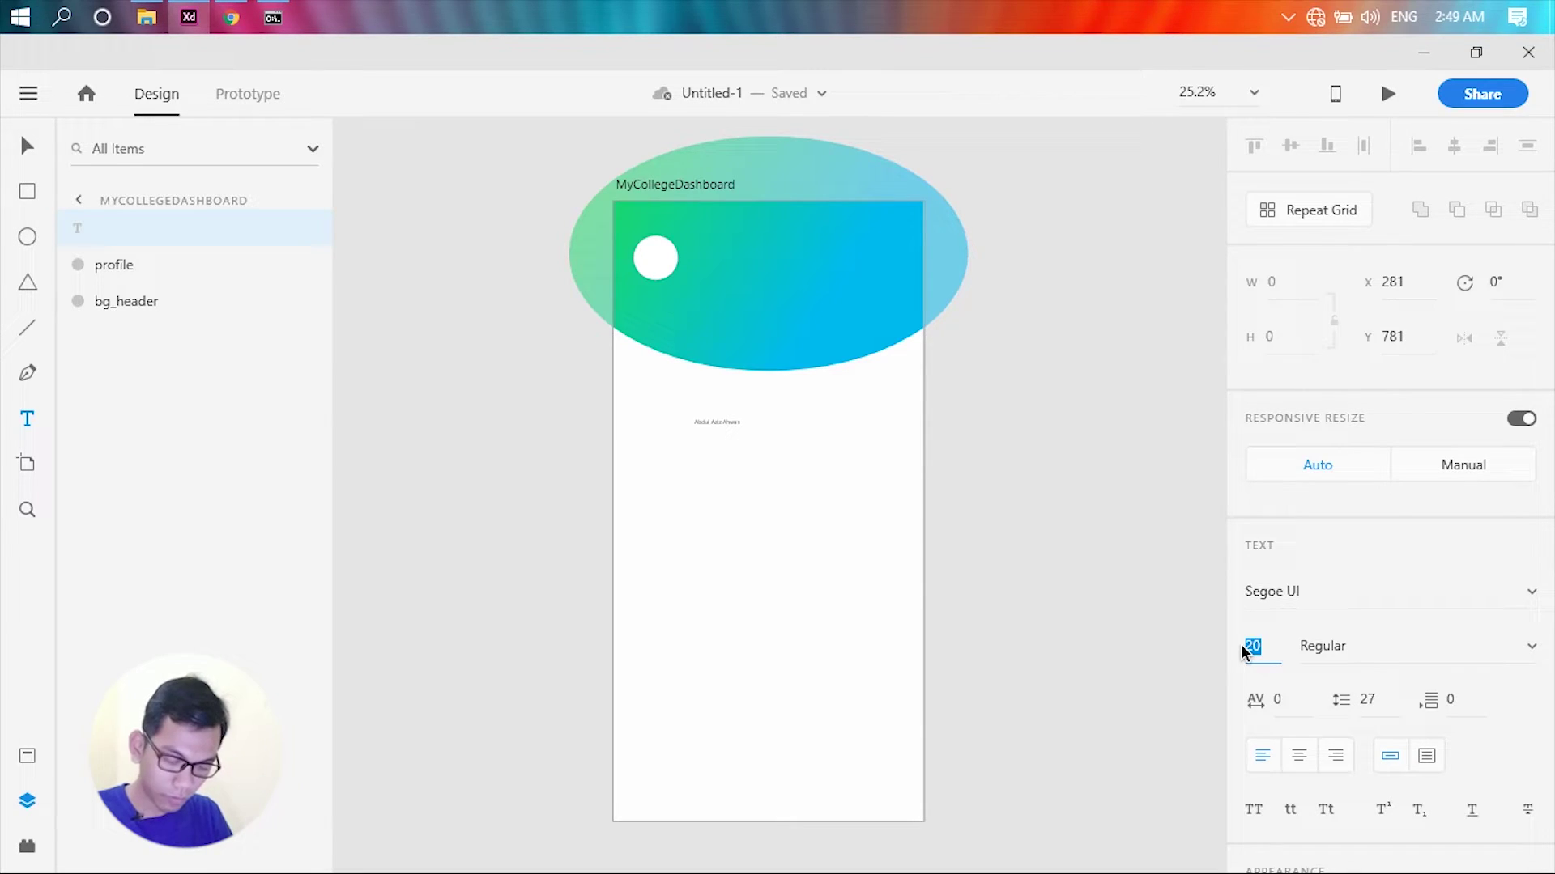
{"action": "type", "text": "48"}
{"action": "key", "text": "Return"}
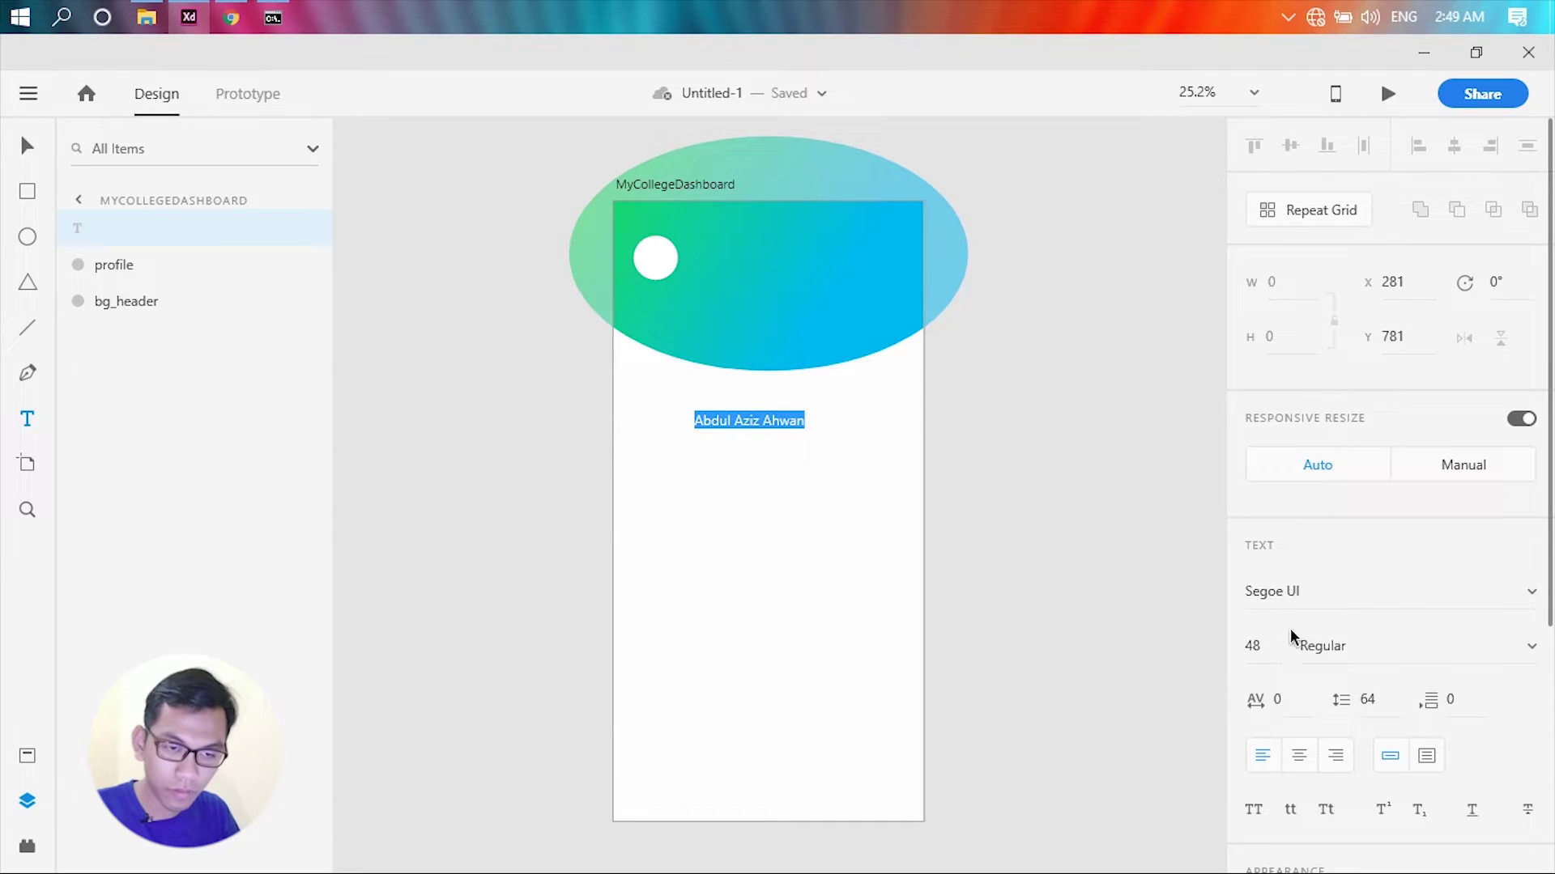
{"action": "scroll", "coordinate": [1291, 640], "scroll_direction": "down", "scroll_amount": 3}
{"action": "scroll", "coordinate": [1290, 632], "scroll_direction": "down", "scroll_amount": 2}
{"action": "left_click", "coordinate": [1300, 659]}
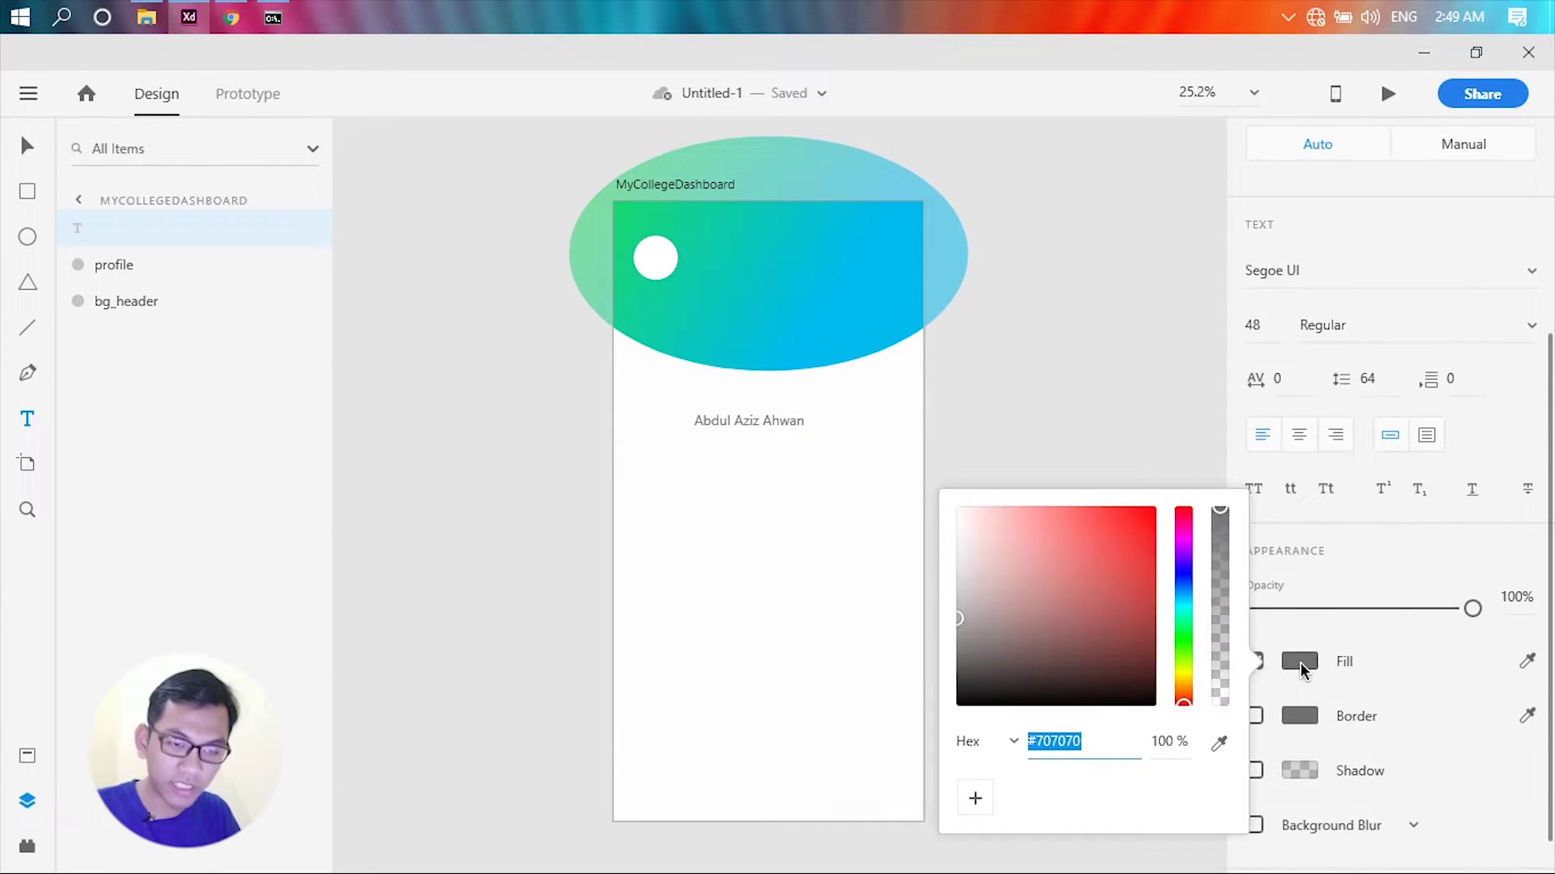
{"action": "left_click", "coordinate": [969, 522]}
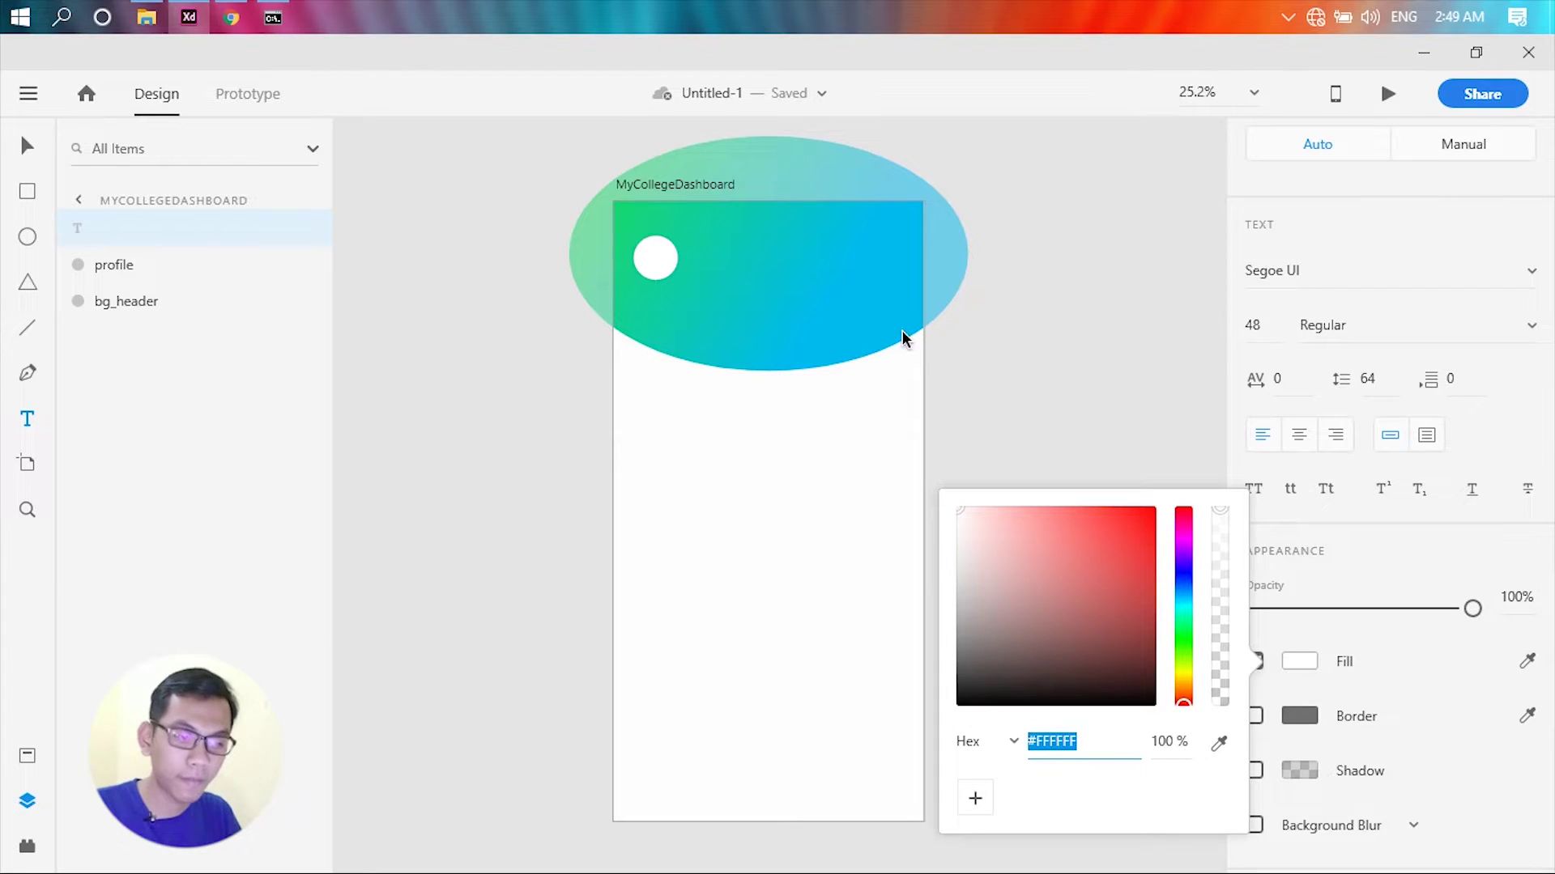
{"action": "left_click", "coordinate": [426, 274]}
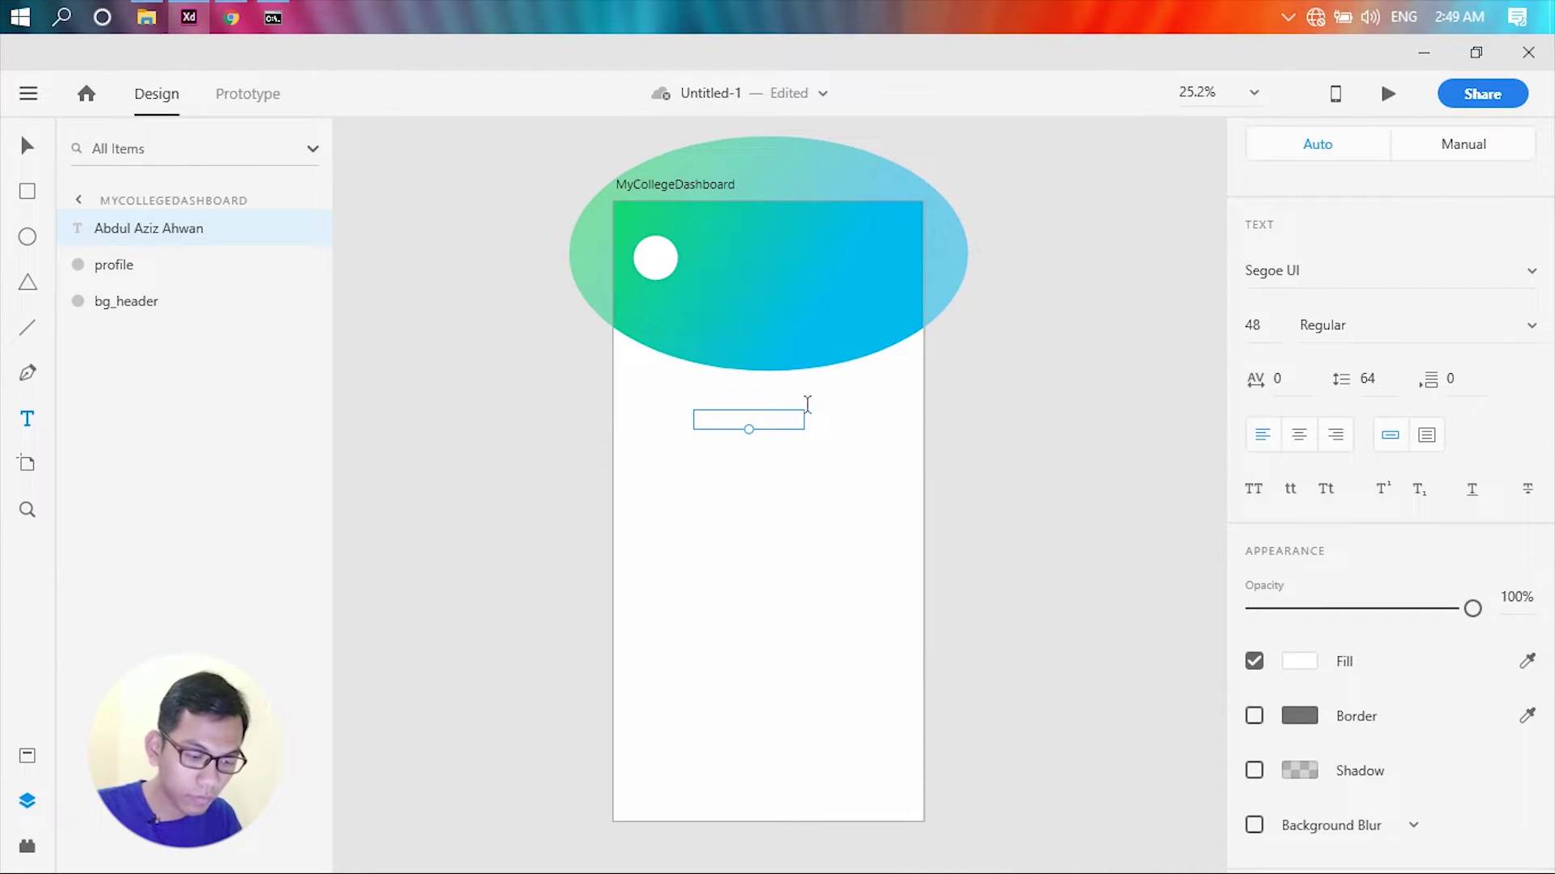
Step: Move the name text up into the header beside the profile circle
{"action": "key", "text": "v"}
{"action": "left_click_drag", "start_coordinate": [798, 419], "coordinate": [784, 246]}
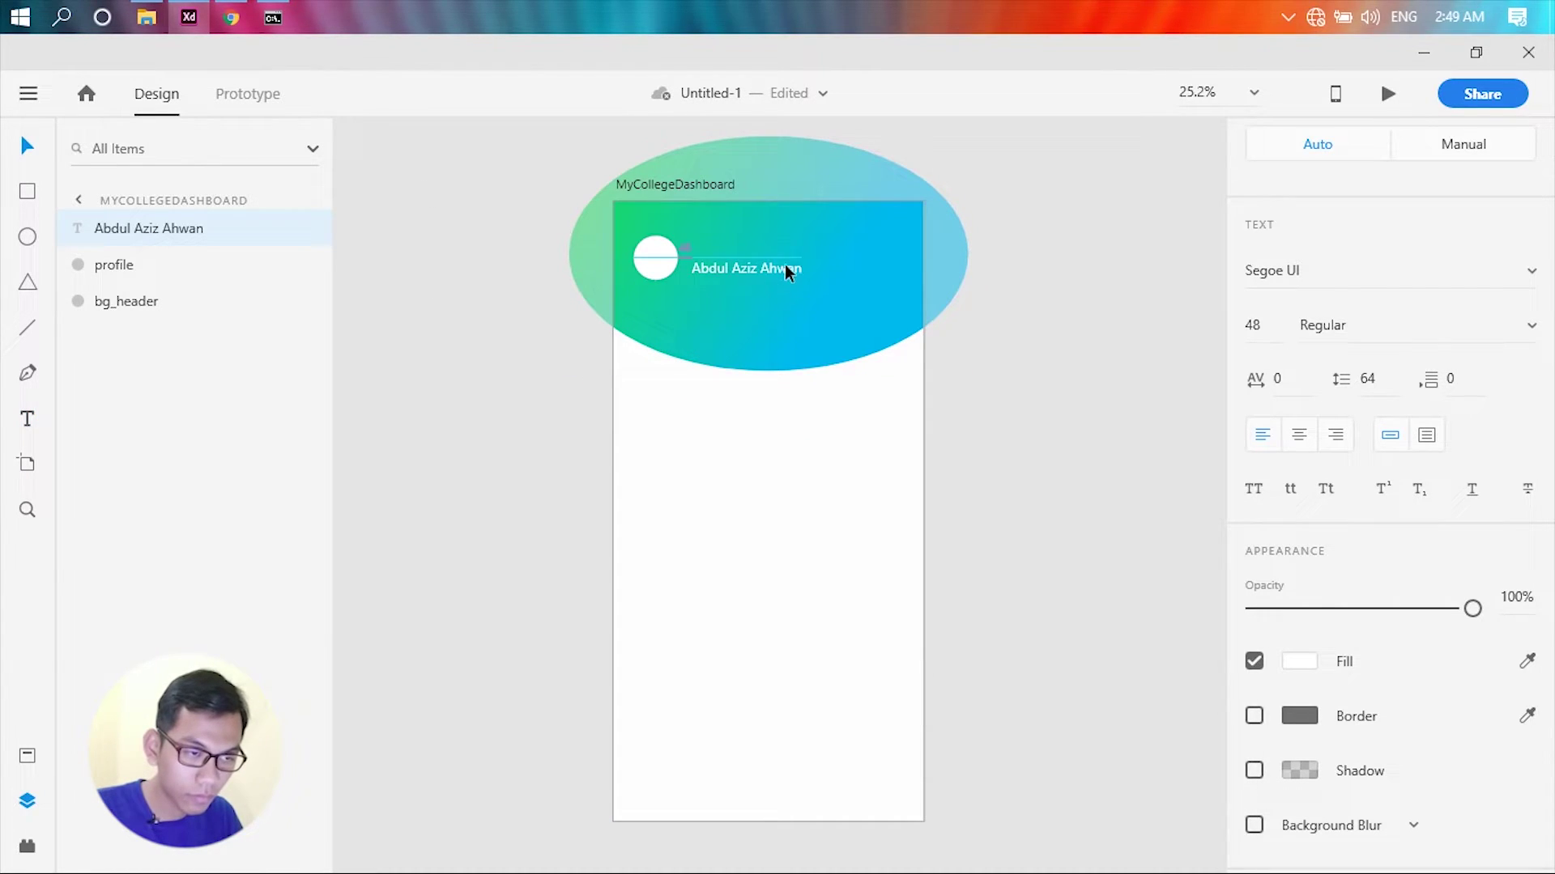
{"action": "scroll", "coordinate": [784, 245], "scroll_direction": "up", "scroll_amount": 1}
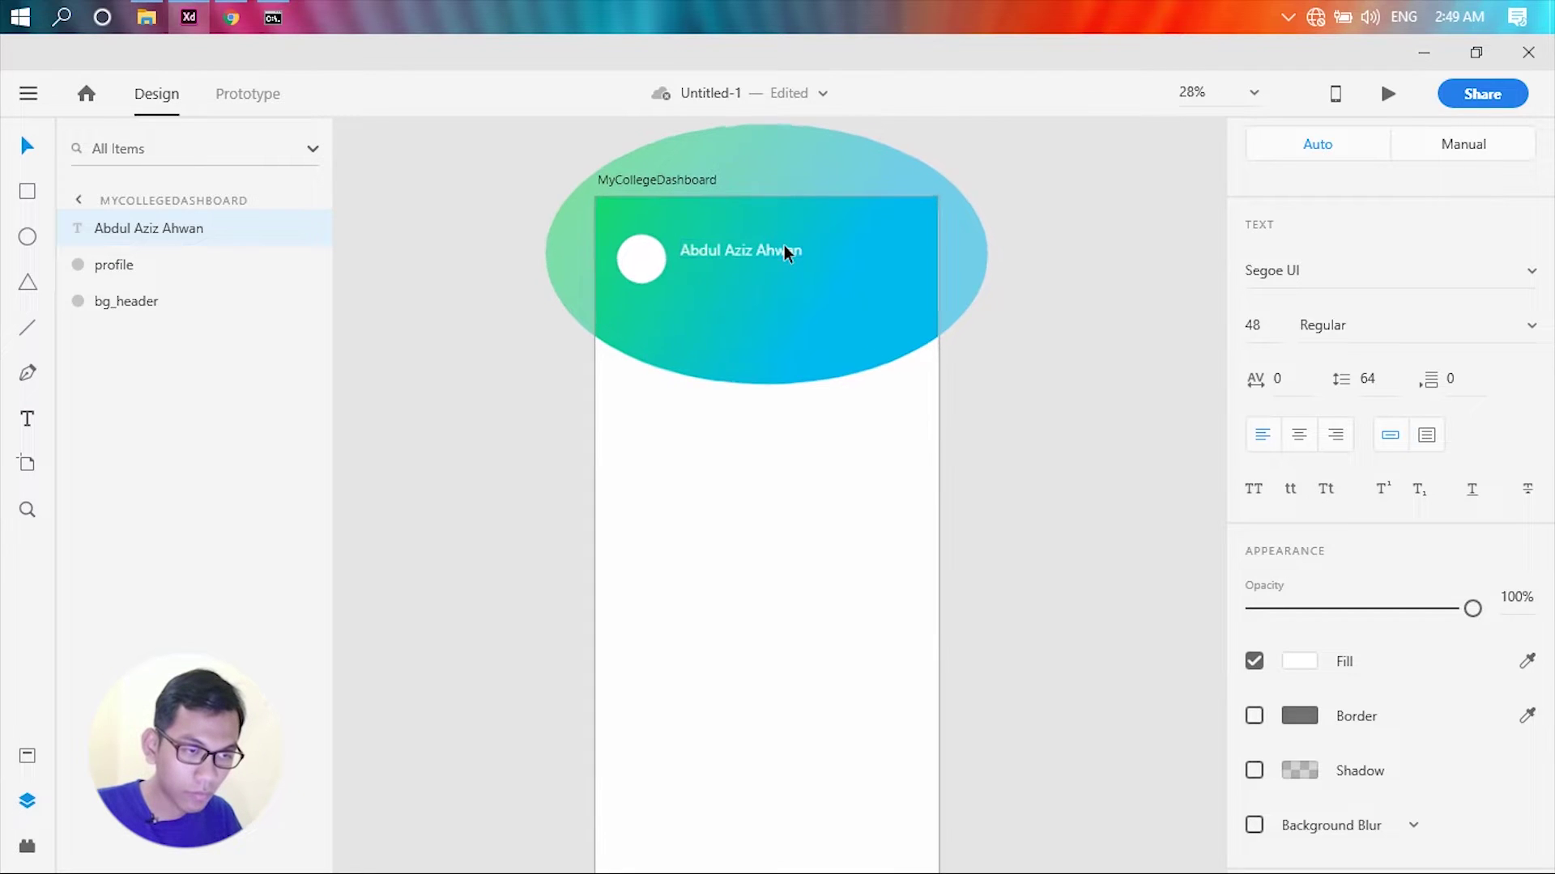
{"action": "scroll", "coordinate": [783, 244], "scroll_direction": "up", "scroll_amount": 1}
{"action": "scroll", "coordinate": [784, 245], "scroll_direction": "up", "scroll_amount": 2}
{"action": "scroll", "coordinate": [784, 241], "scroll_direction": "up", "scroll_amount": 1}
{"action": "scroll", "coordinate": [751, 260], "scroll_direction": "up", "scroll_amount": 2}
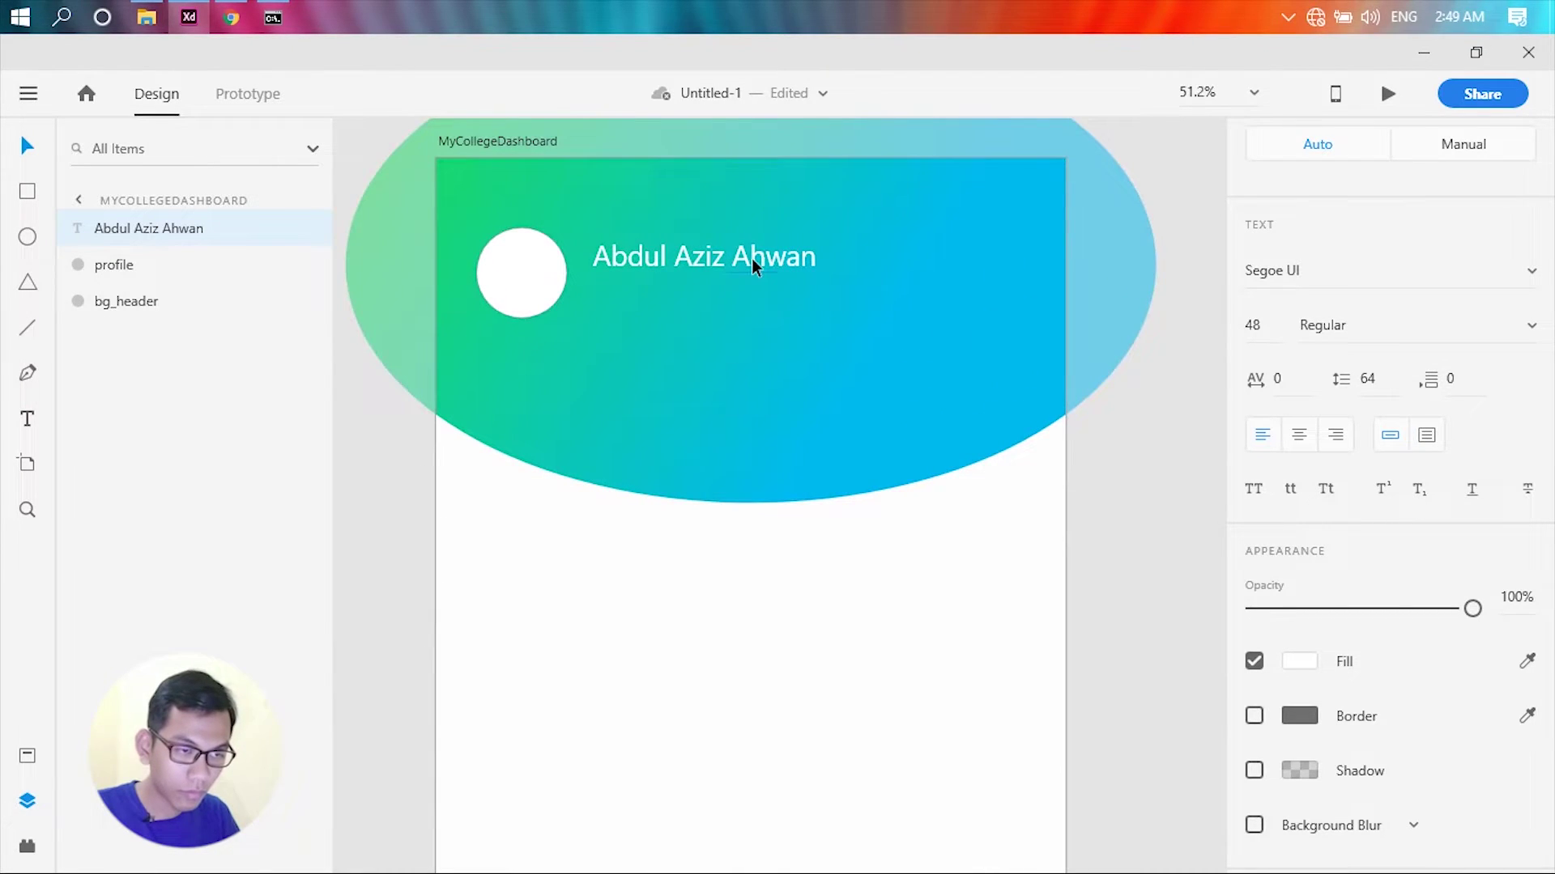
Step: Change the name's typeface to Montserrat Light
{"action": "double_click", "coordinate": [752, 259]}
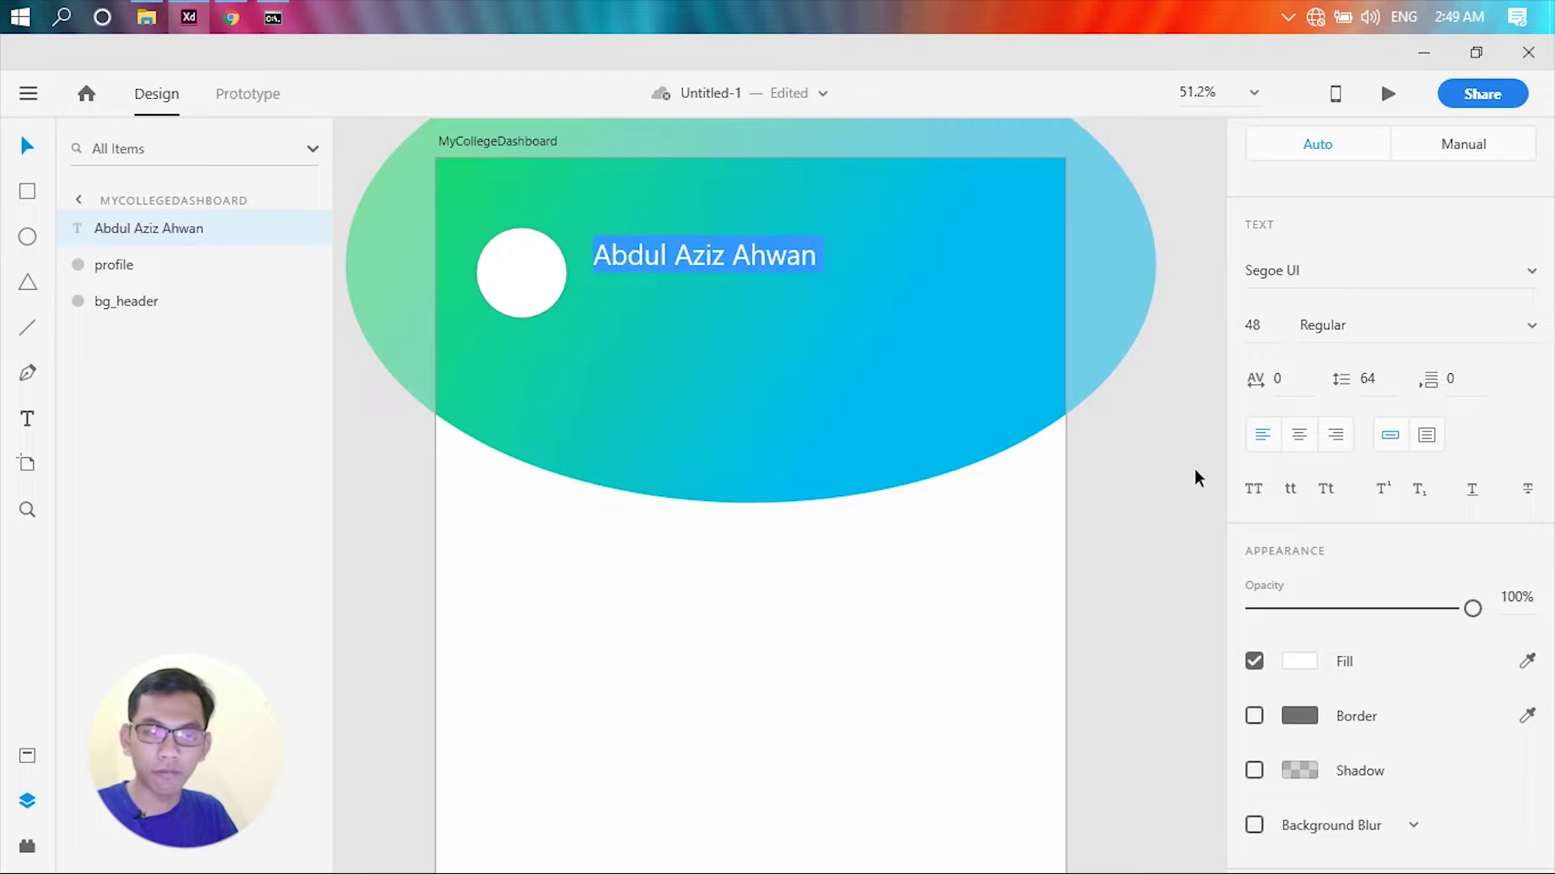
{"action": "scroll", "coordinate": [1324, 571], "scroll_direction": "down", "scroll_amount": 1}
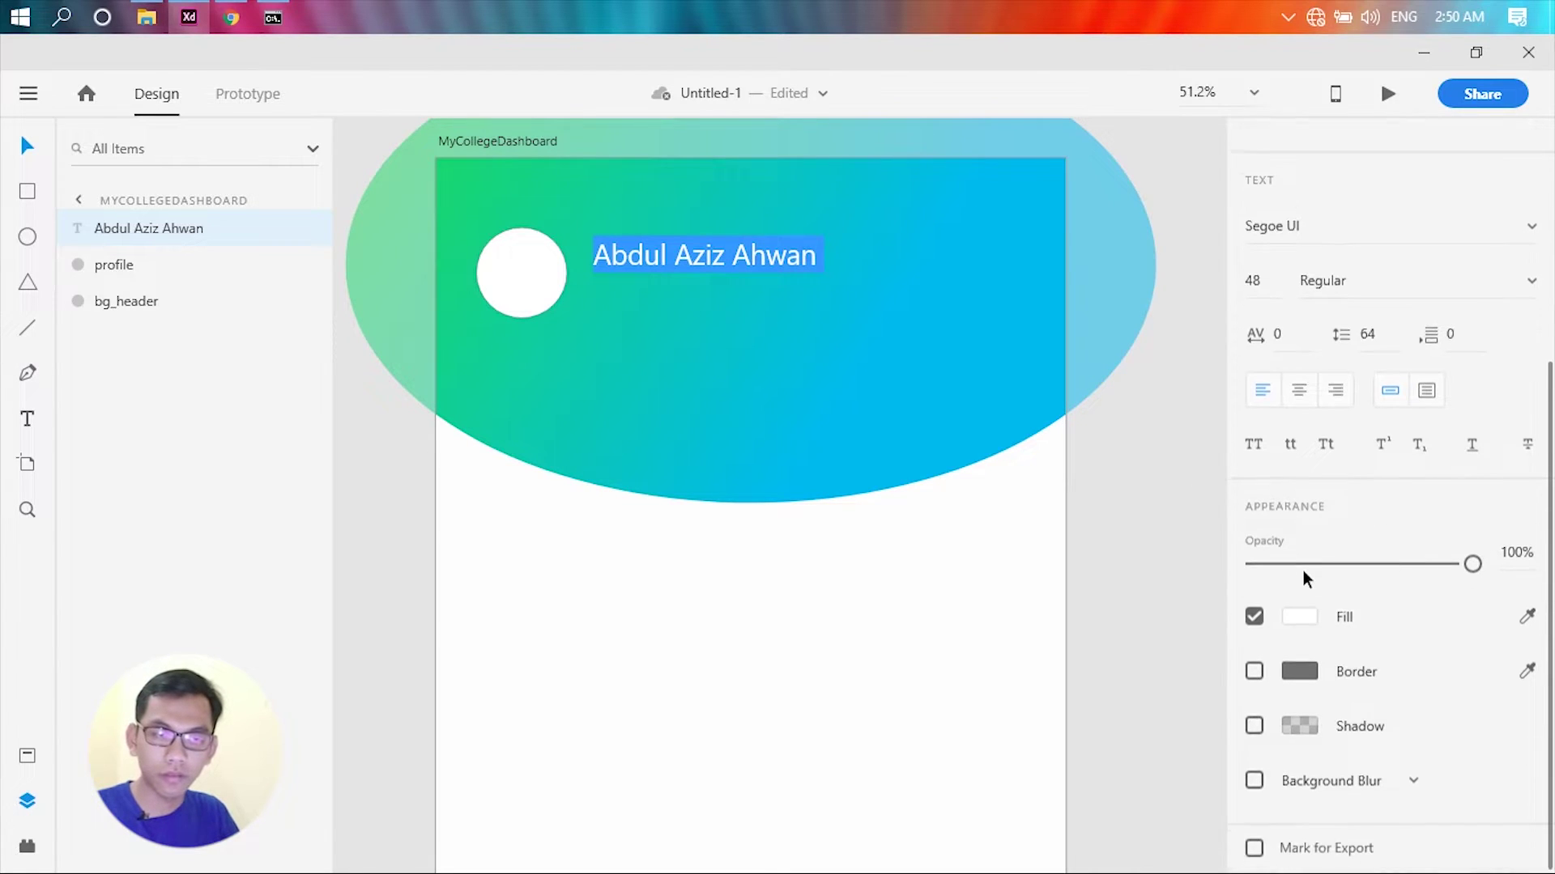
{"action": "left_click", "coordinate": [1310, 219]}
{"action": "type", "text": "Montserrat"}
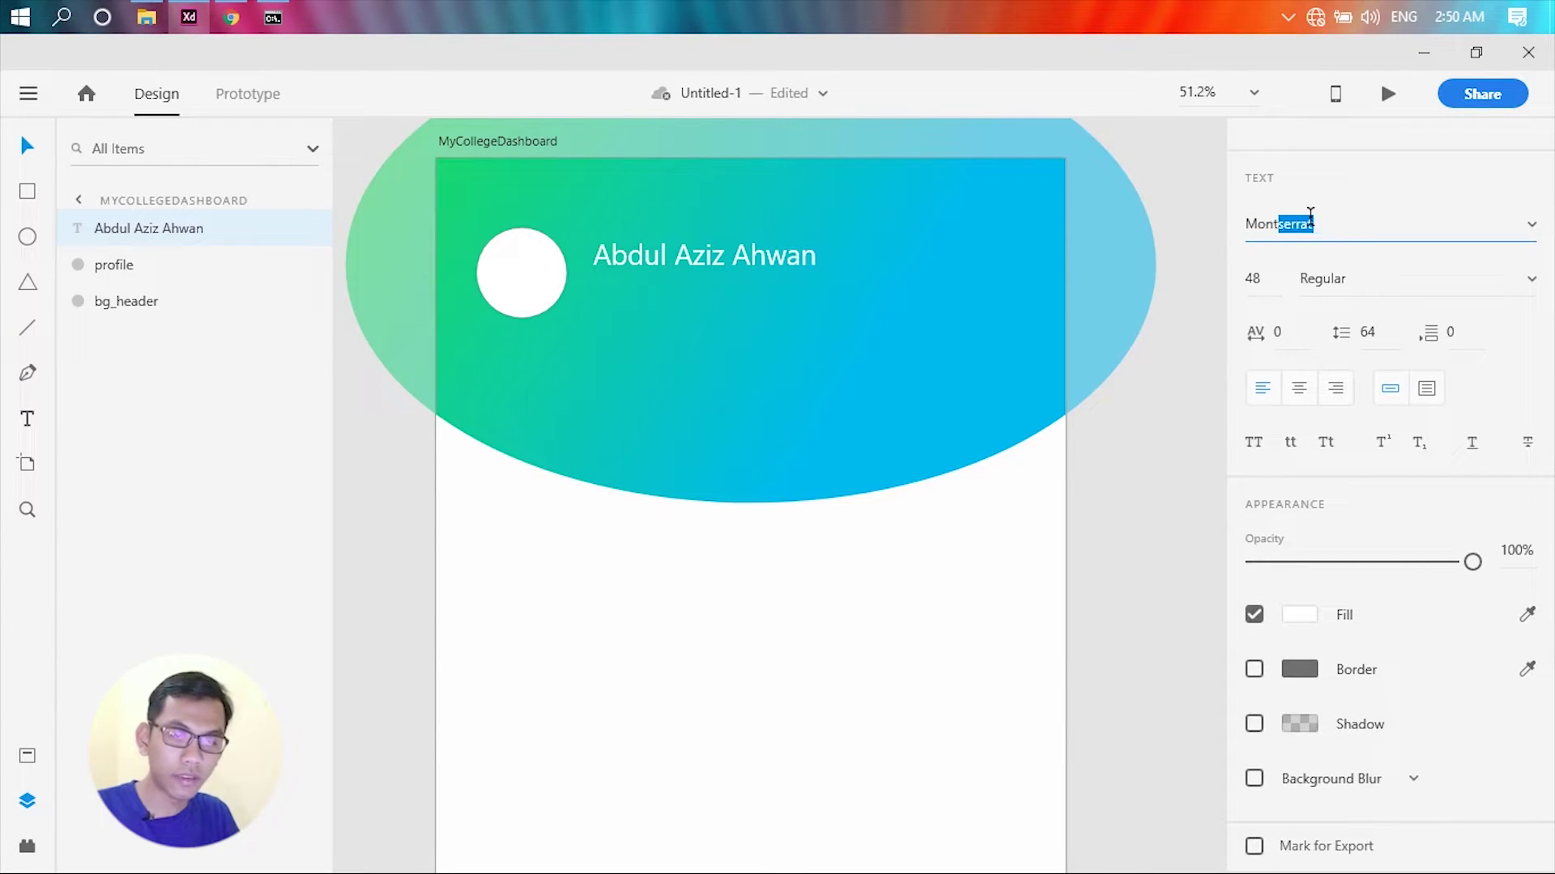
{"action": "key", "text": "Return"}
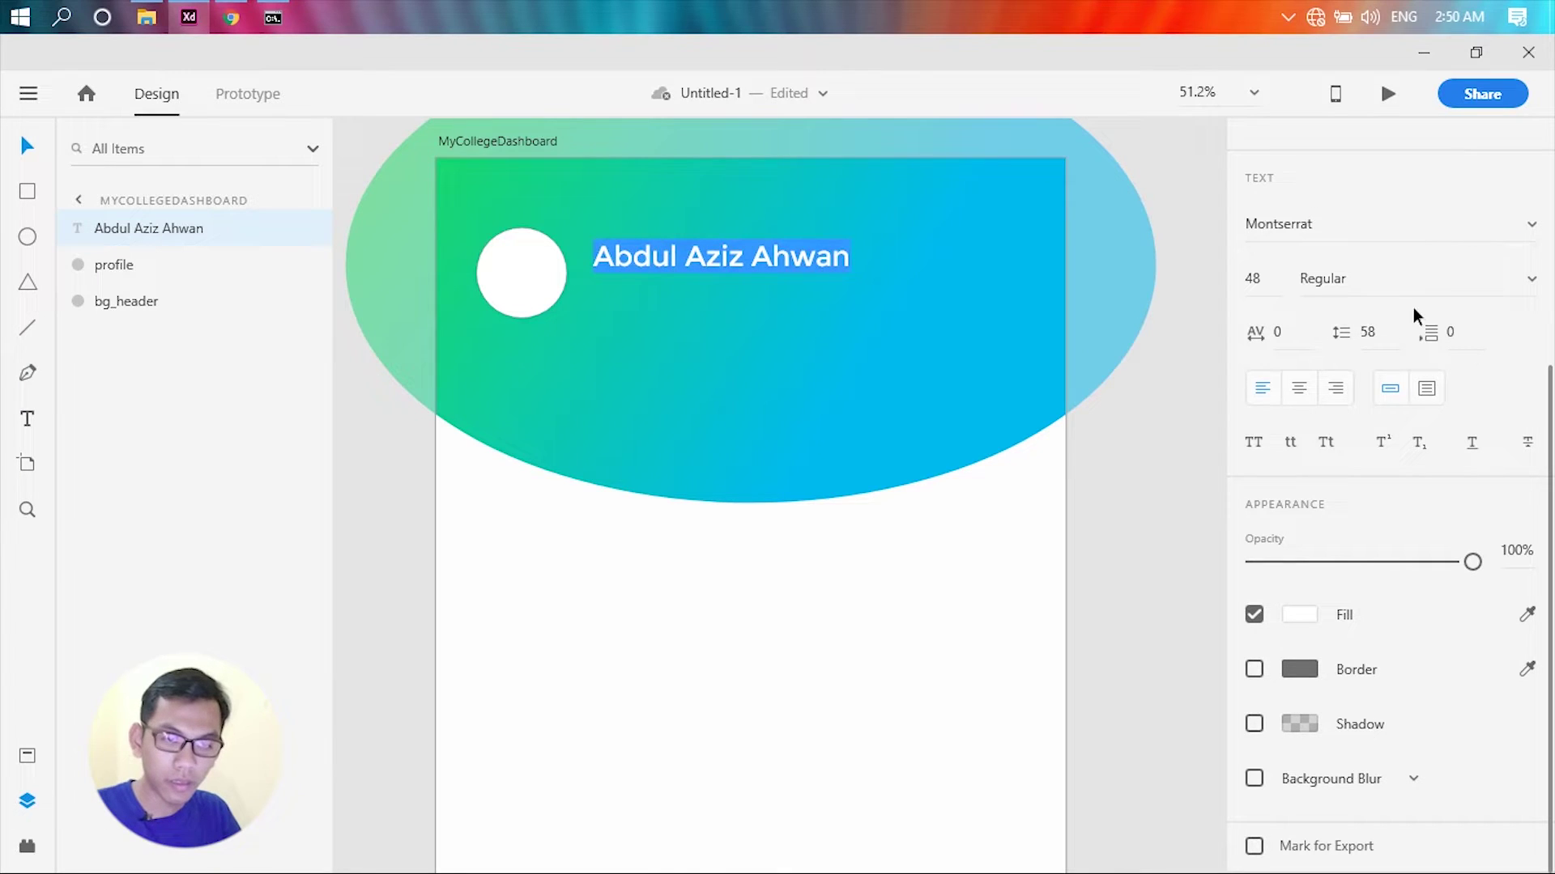
{"action": "left_click", "coordinate": [1531, 279]}
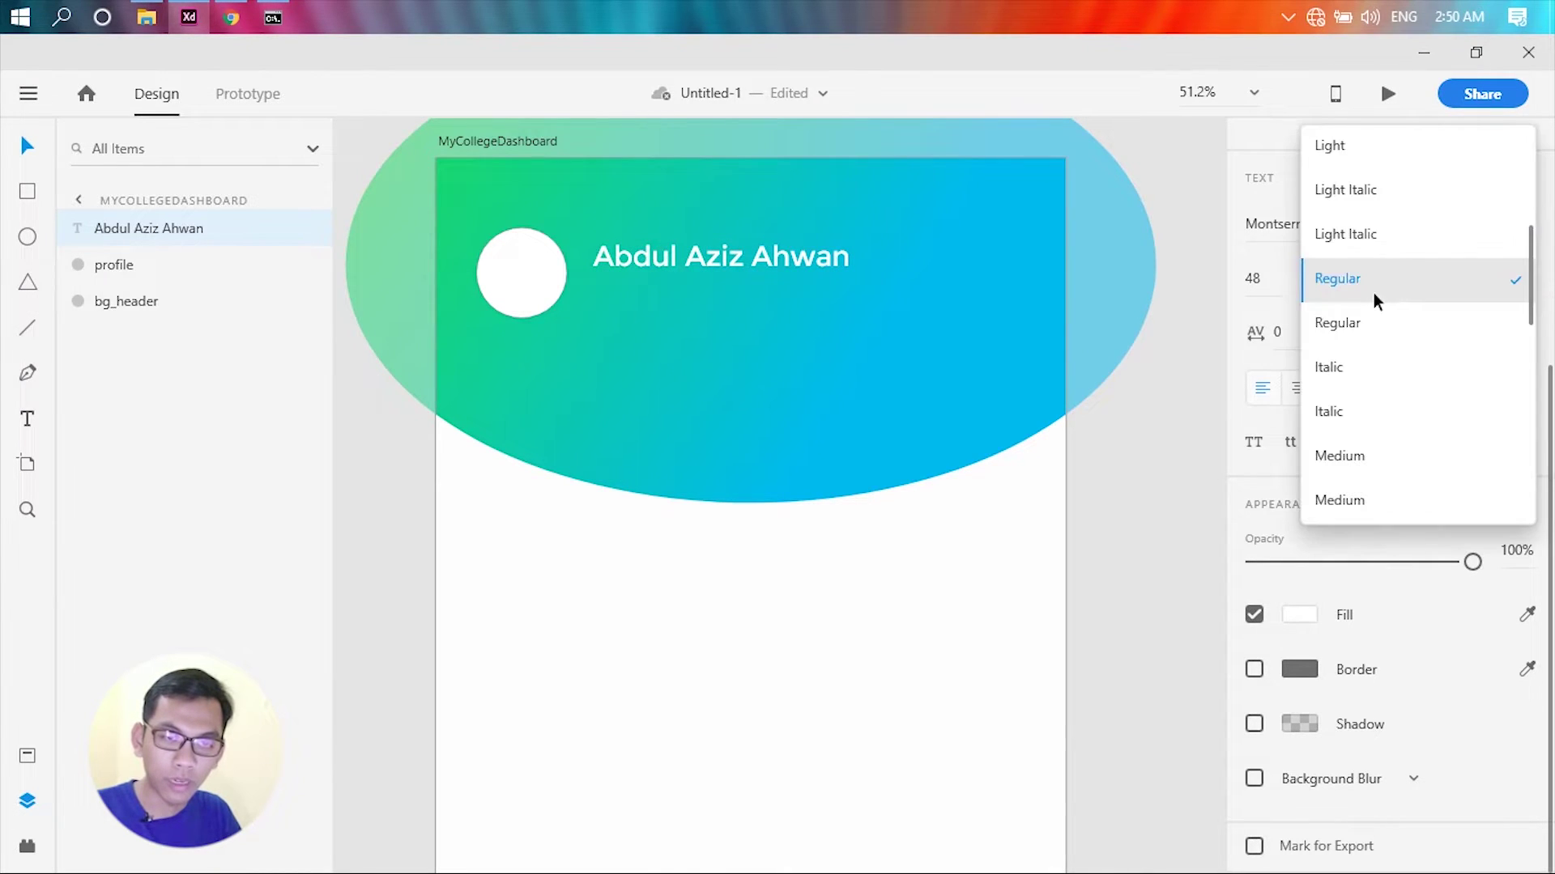
{"action": "left_click", "coordinate": [1349, 152]}
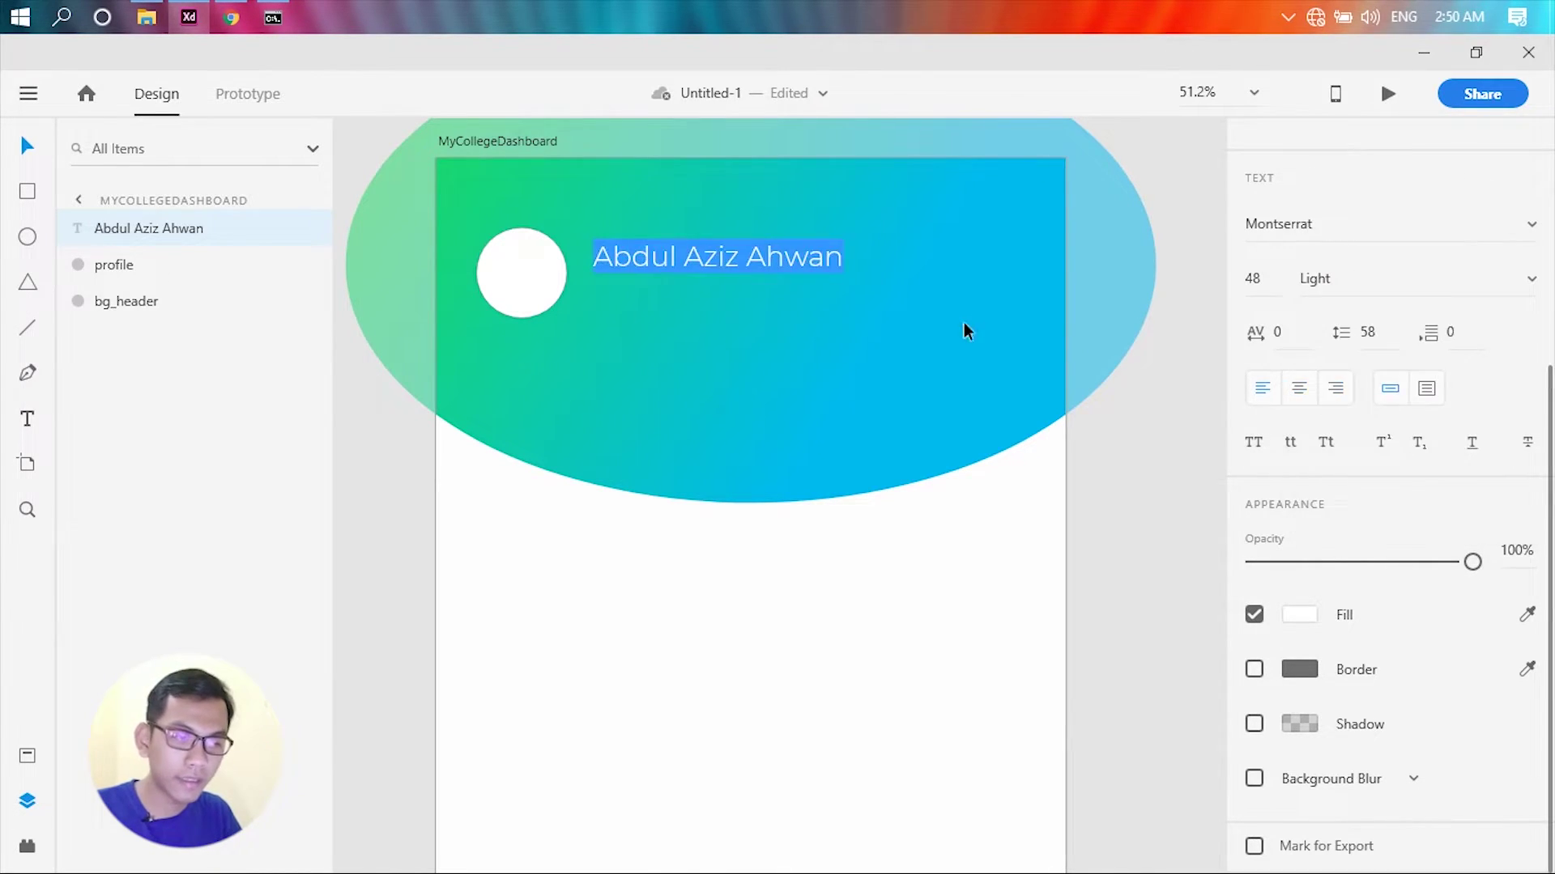
{"action": "key", "text": "Escape"}
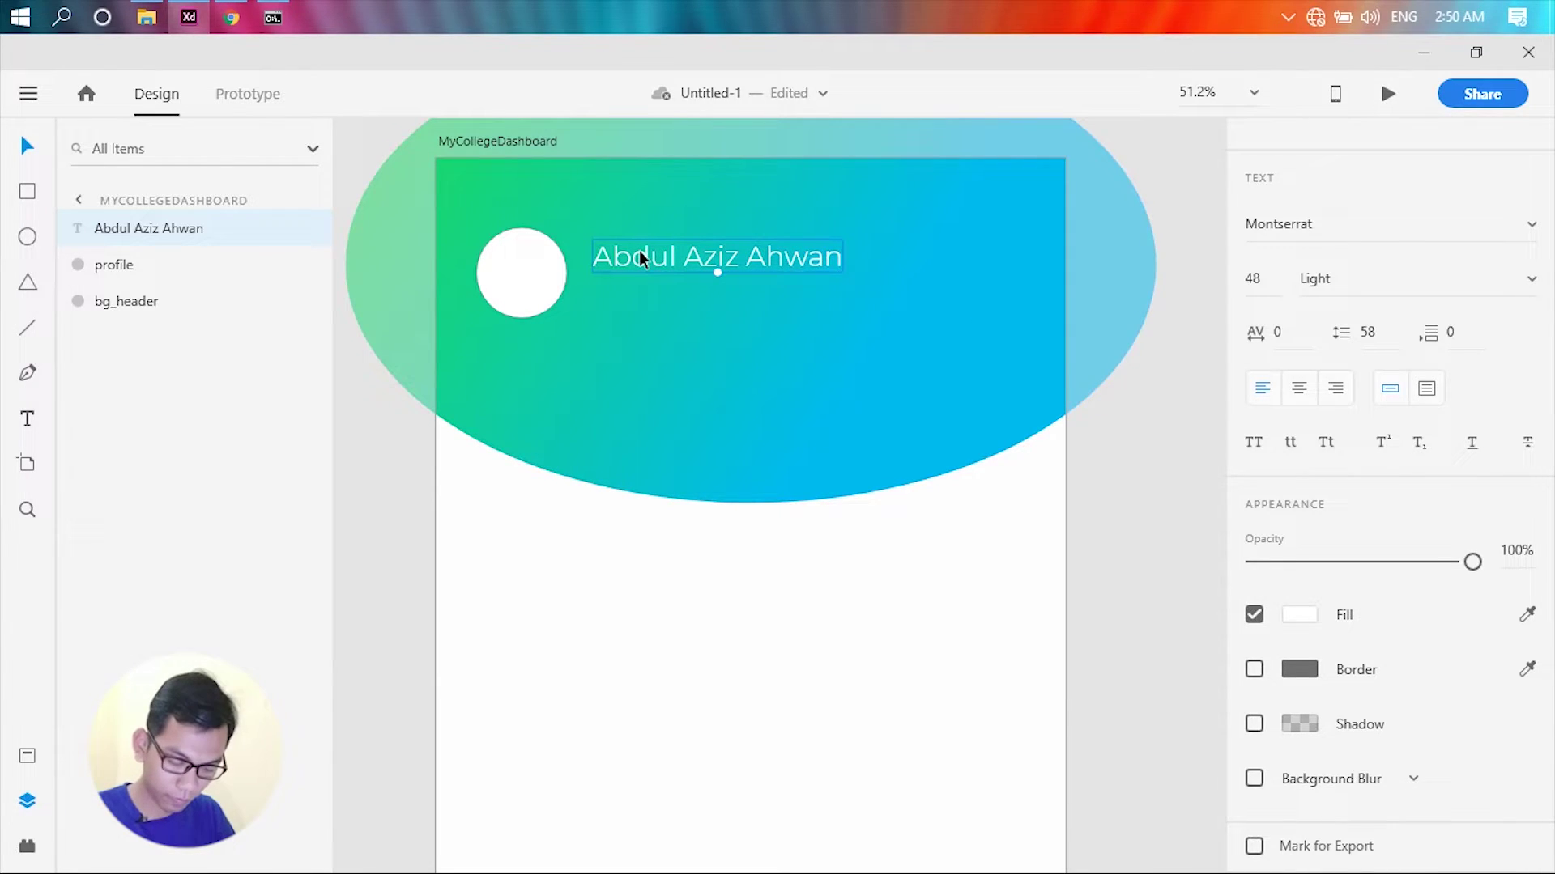
Step: Align the name with the circle's centre and duplicate it onto a line below
{"action": "left_click_drag", "start_coordinate": [641, 252], "coordinate": [646, 252]}
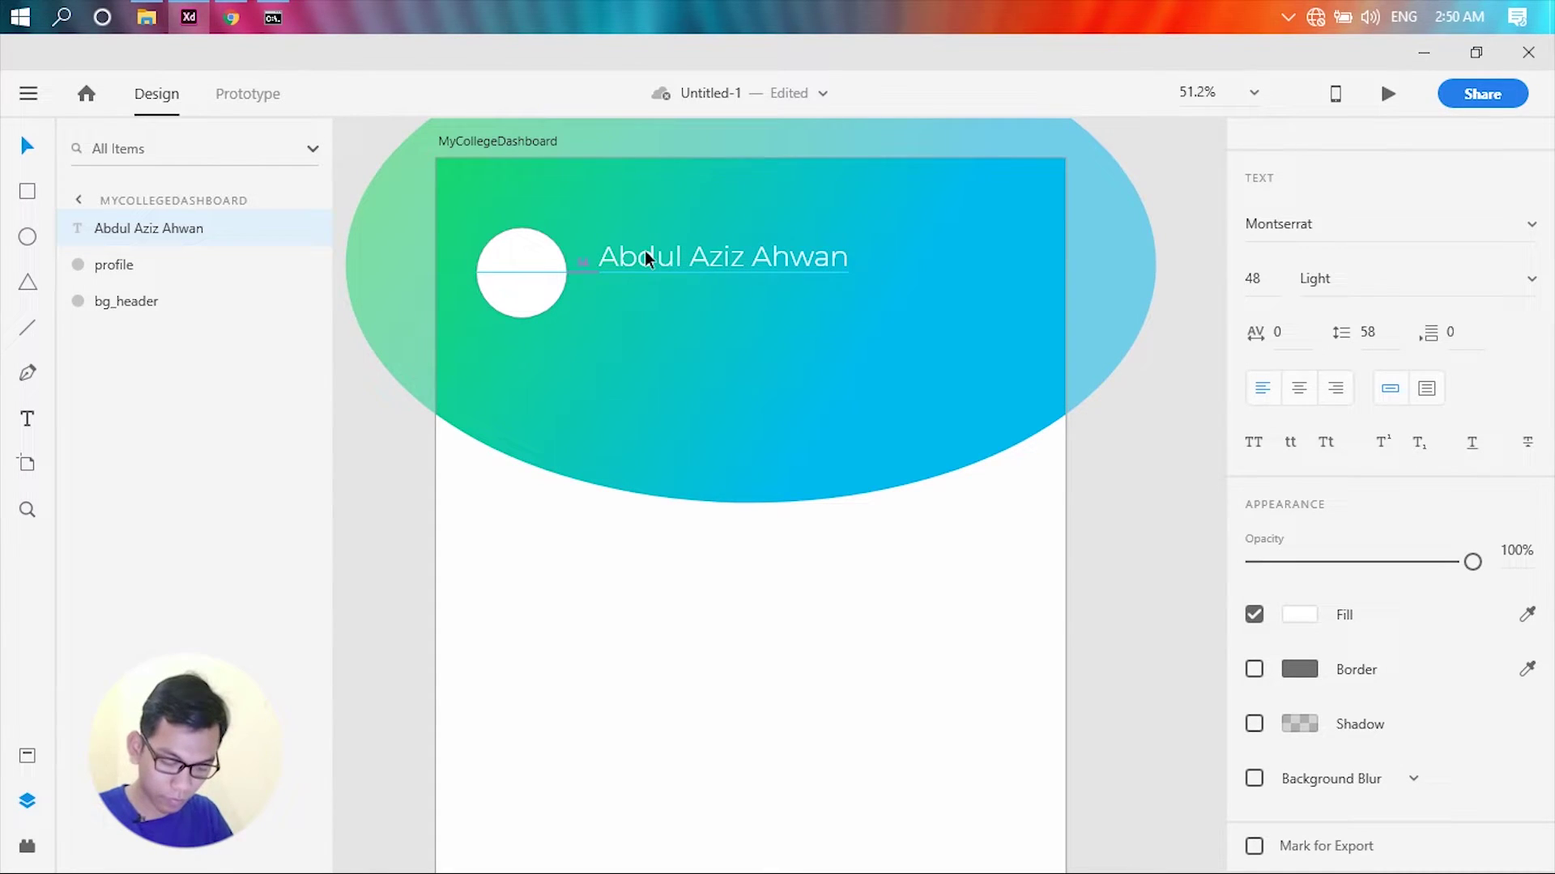
{"action": "left_click_drag", "start_coordinate": [645, 252], "coordinate": [645, 253]}
{"action": "key", "text": "ctrl+d"}
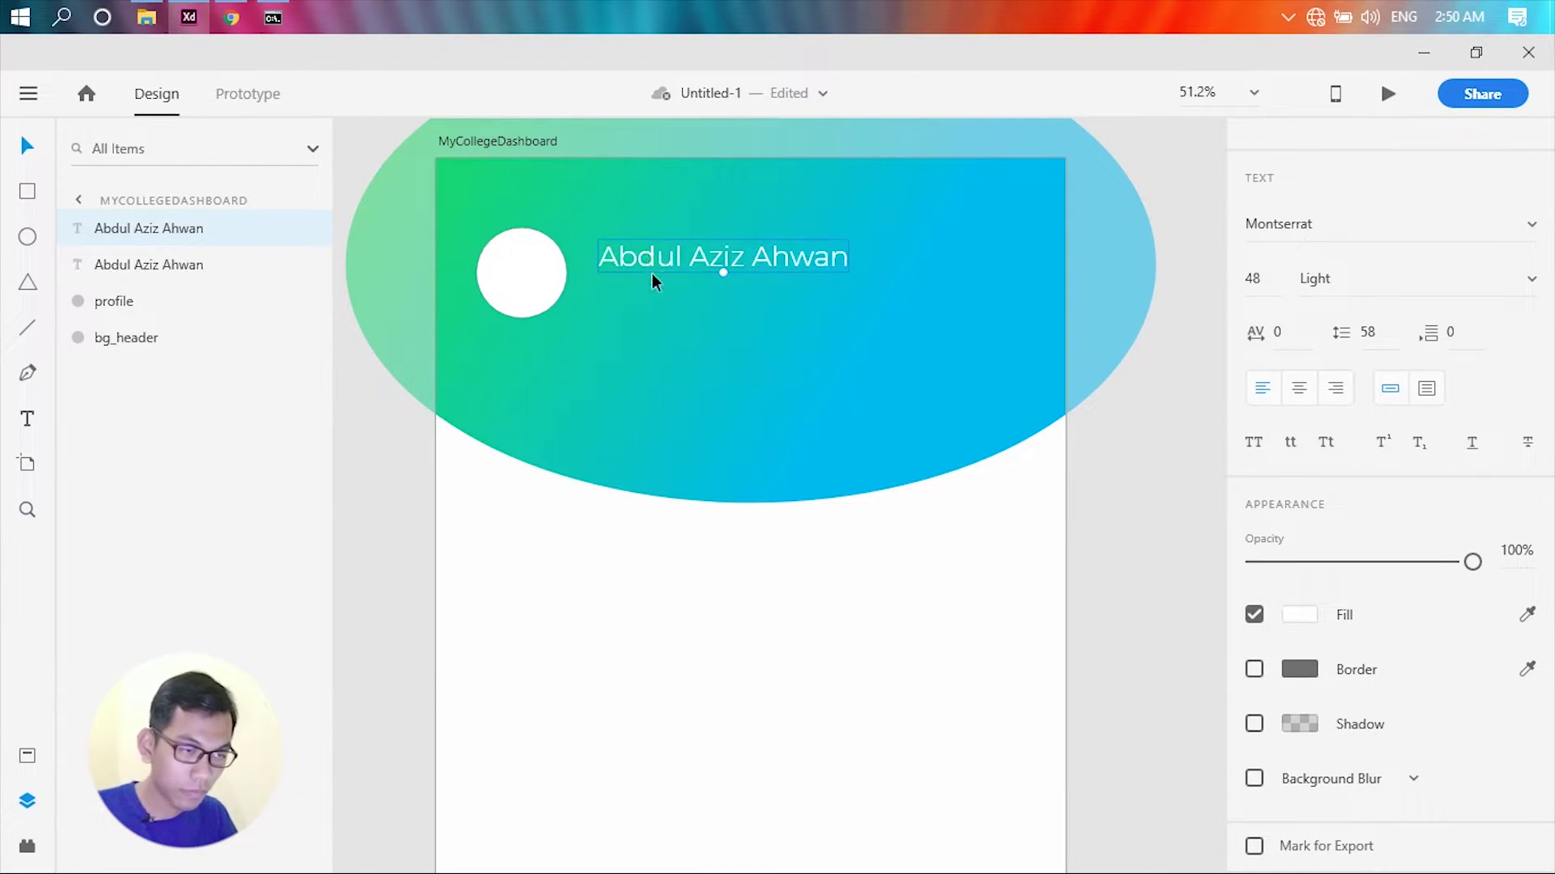
{"action": "left_click_drag", "start_coordinate": [630, 269], "coordinate": [630, 302]}
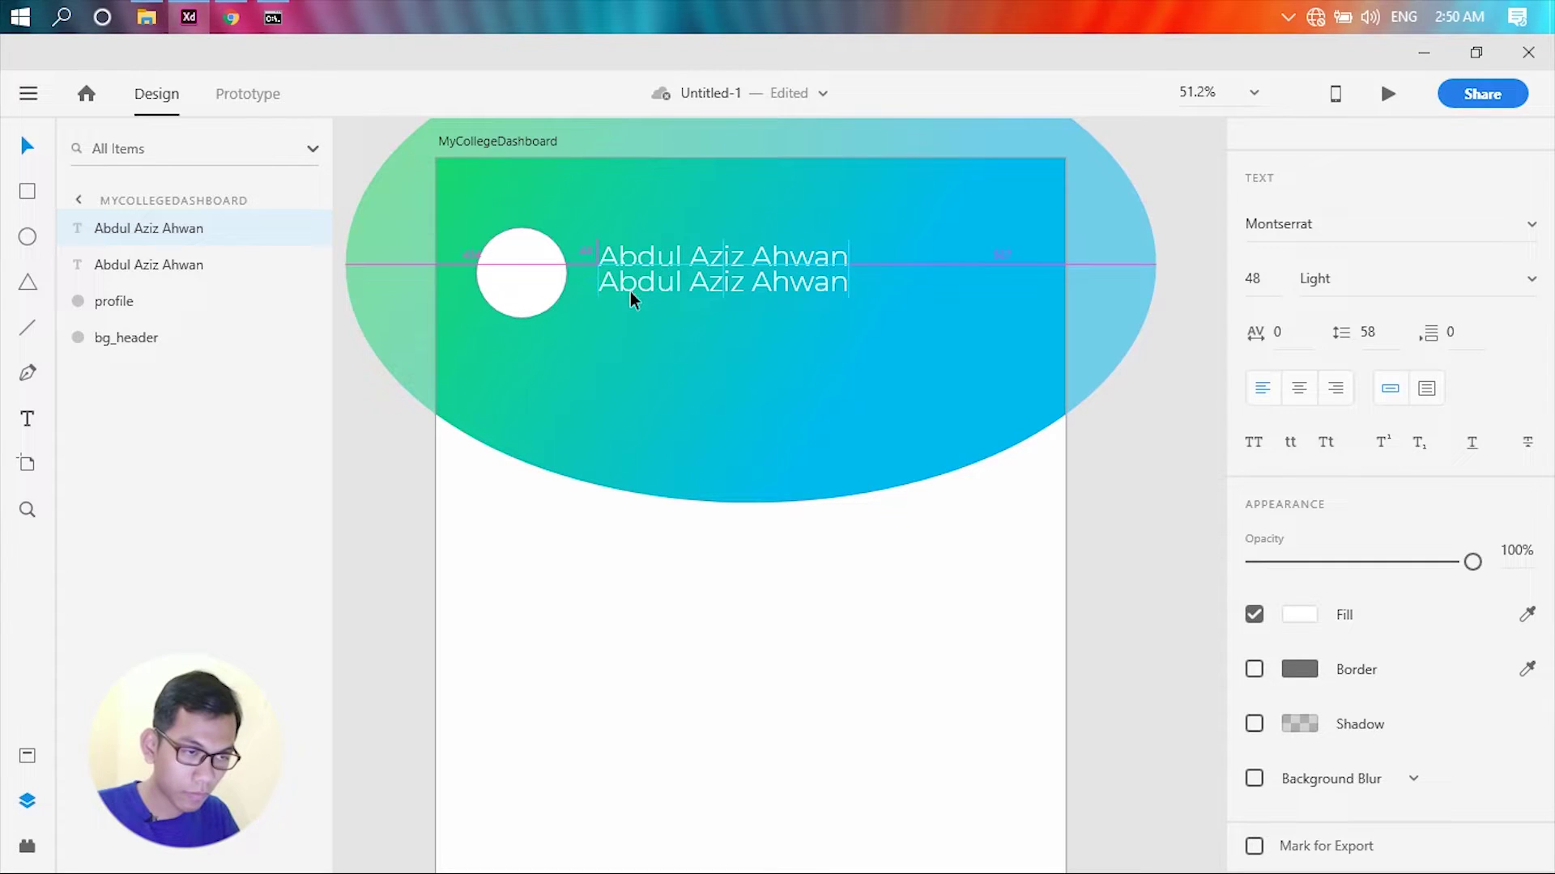
Step: Replace the copy's text with the student ID number at font size 37
{"action": "double_click", "coordinate": [637, 297]}
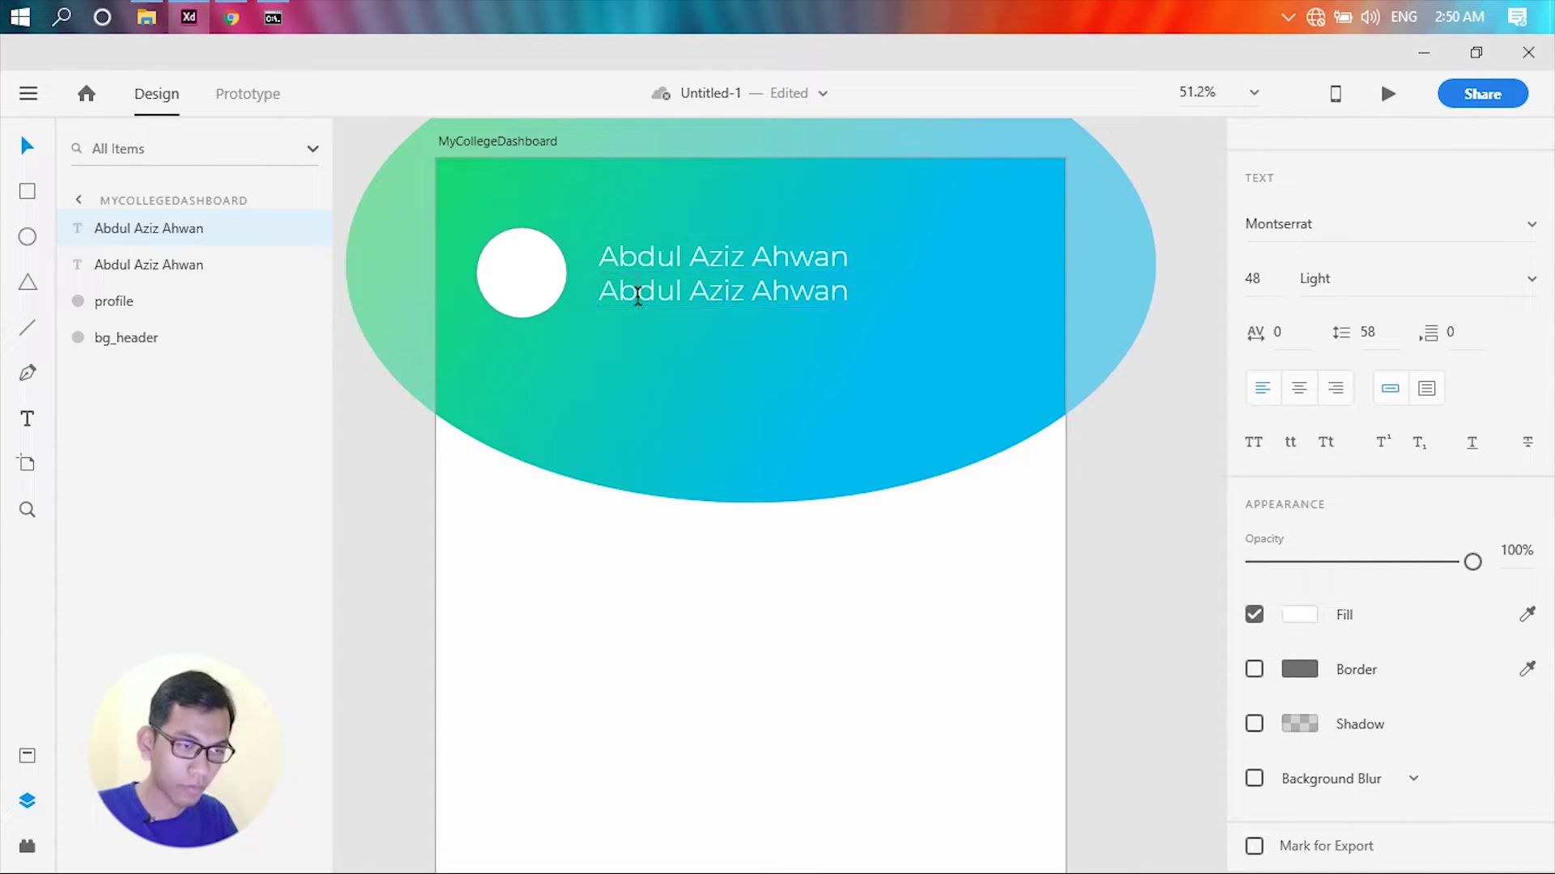
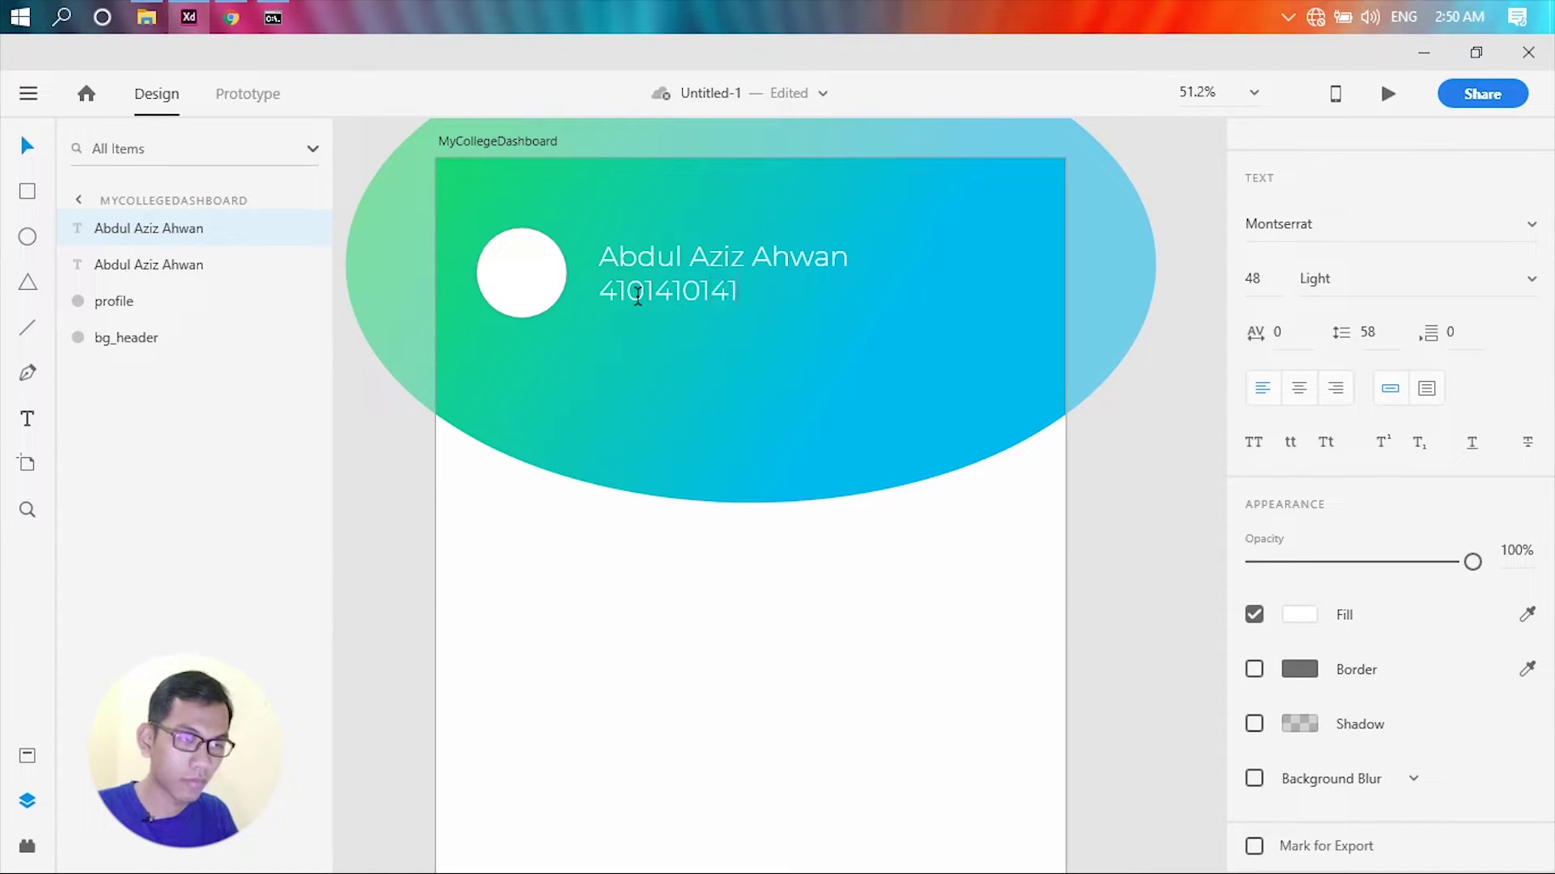
{"action": "key", "text": "ctrl+a"}
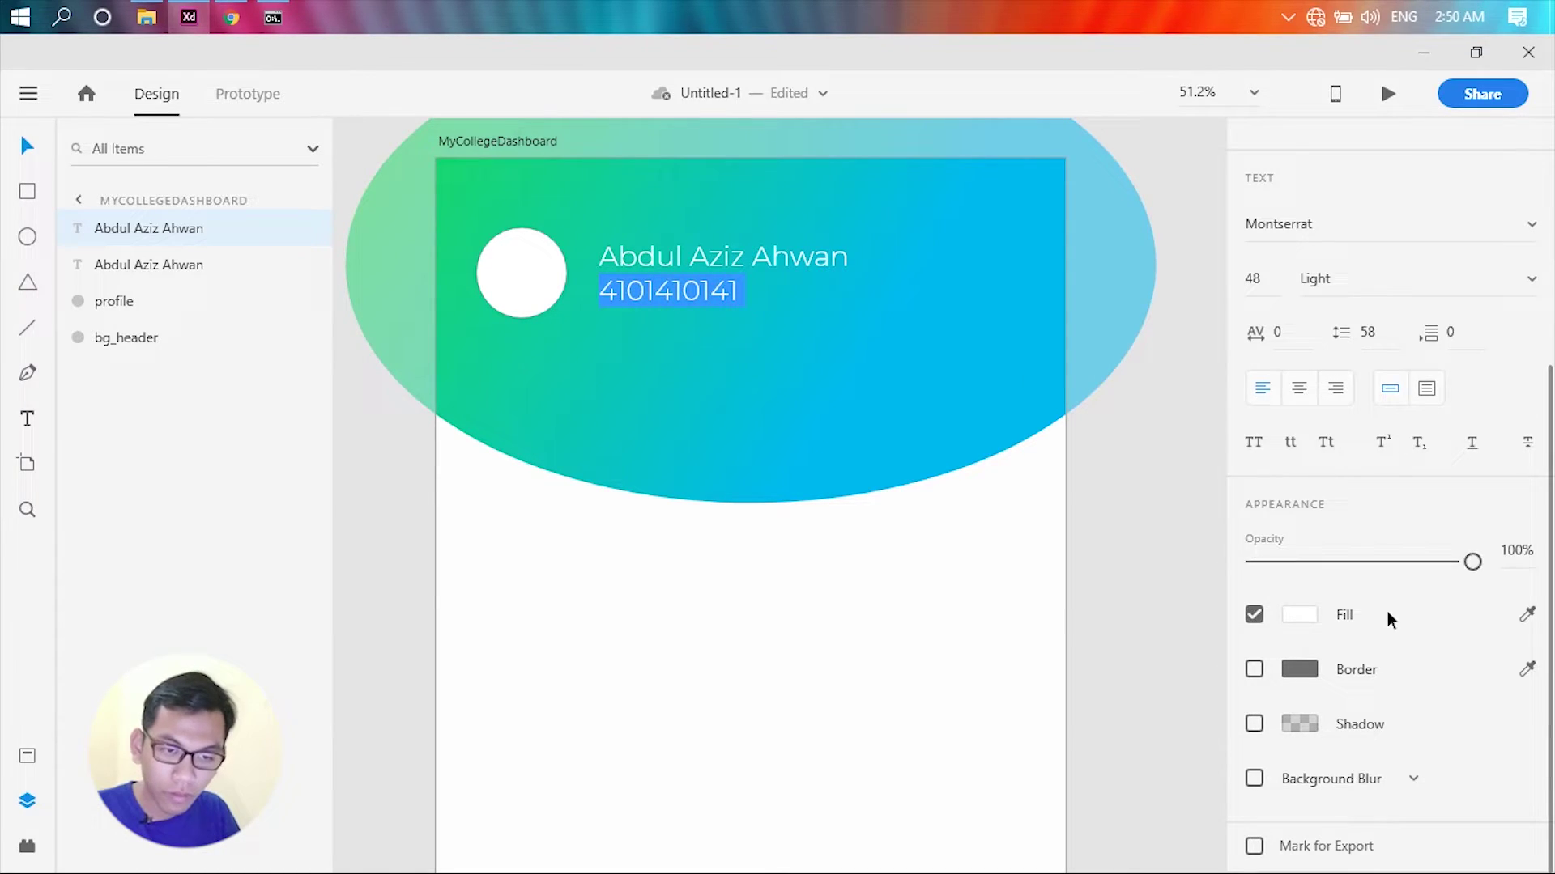
{"action": "left_click", "coordinate": [1253, 277]}
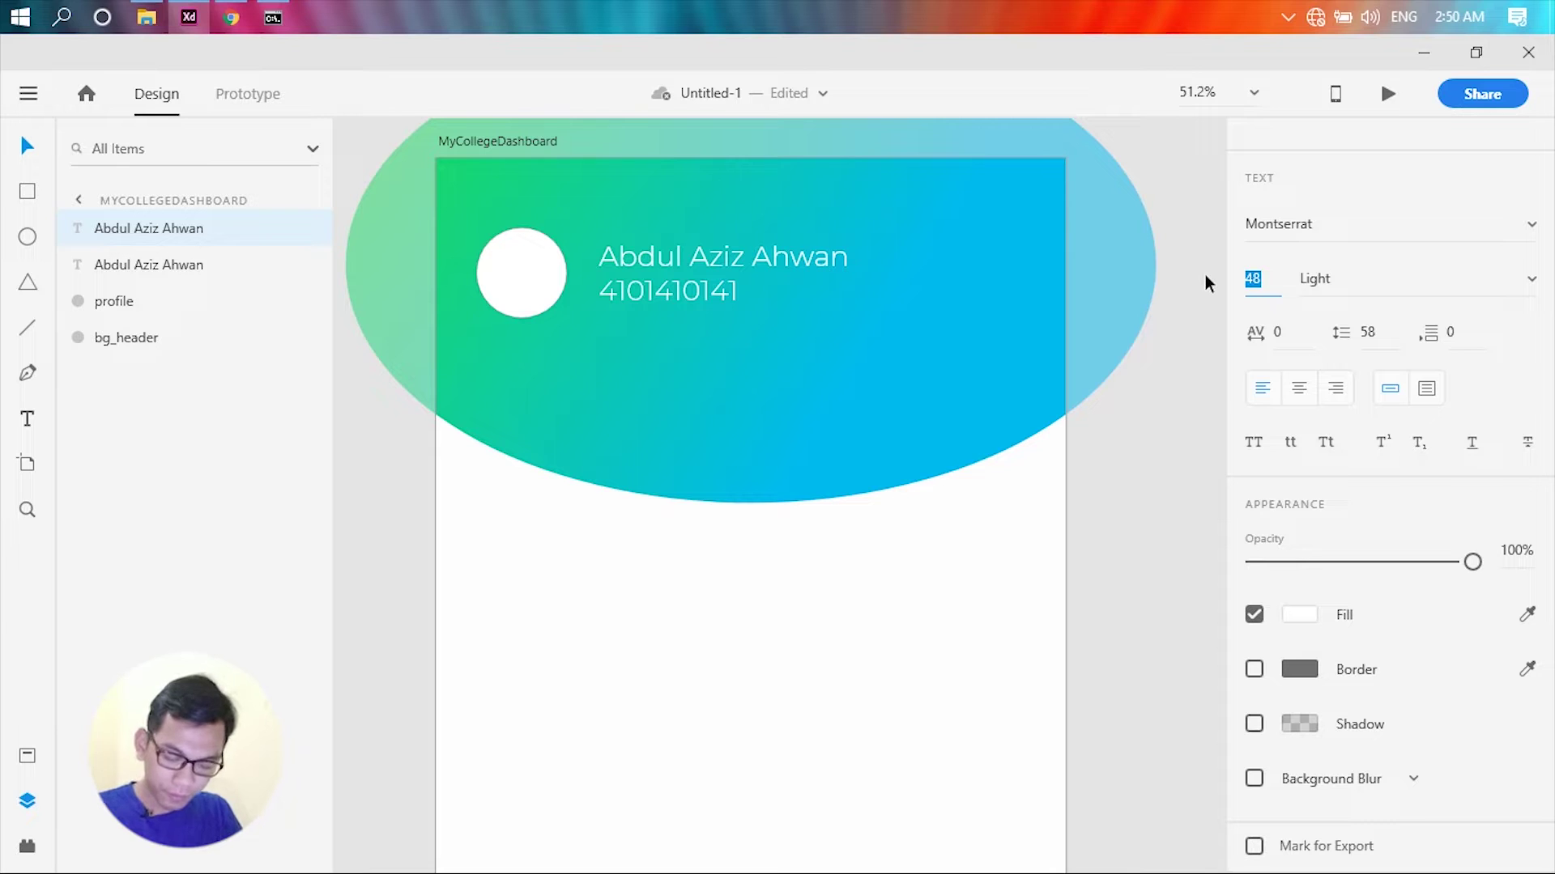
{"action": "type", "text": "37"}
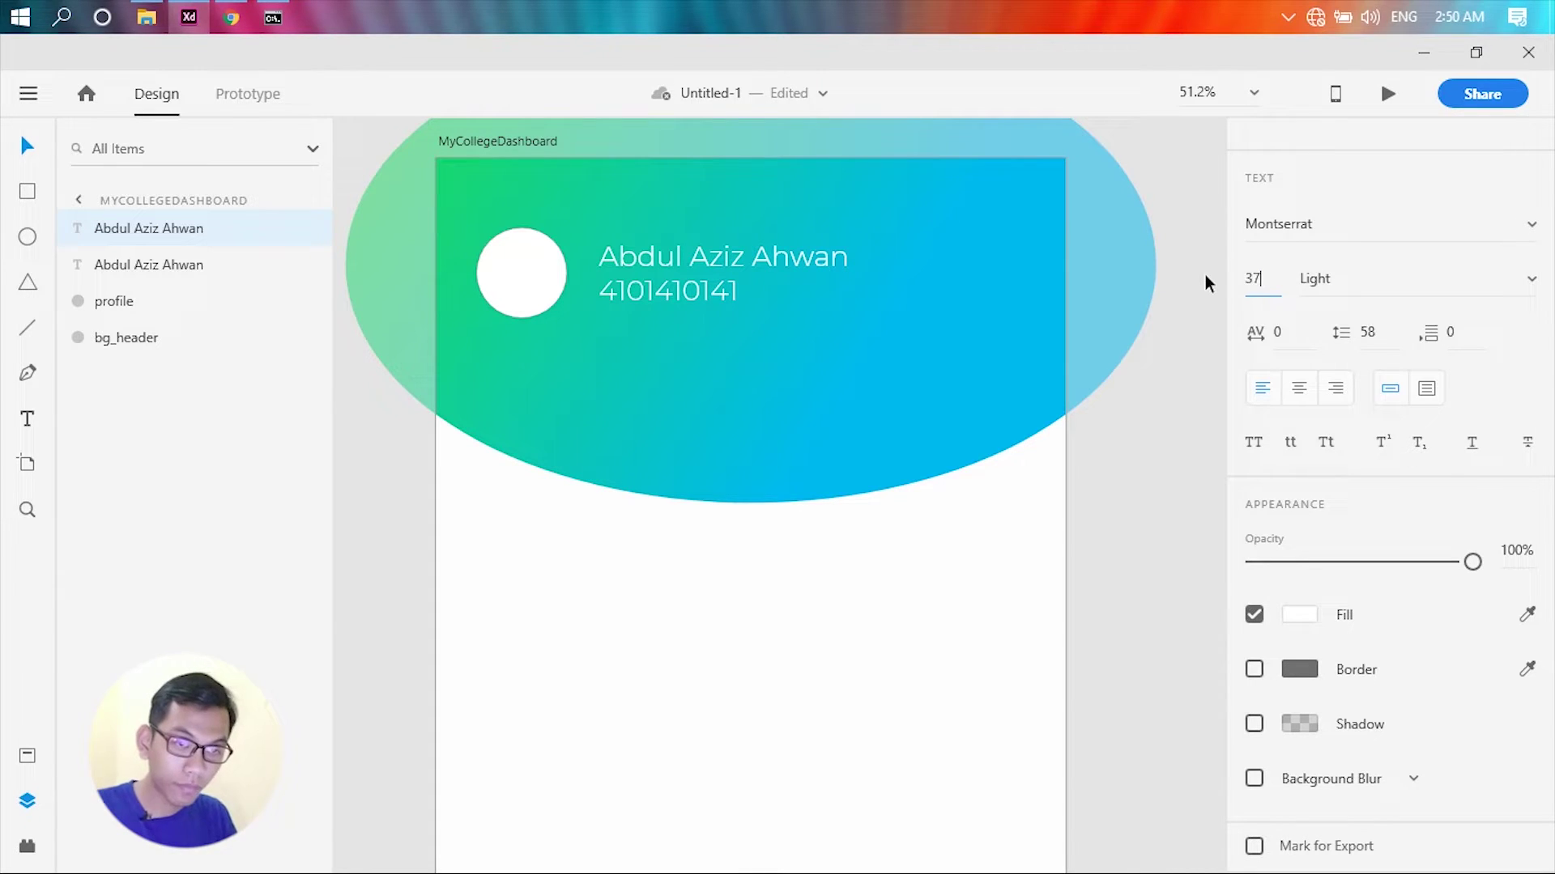
{"action": "key", "text": "Return"}
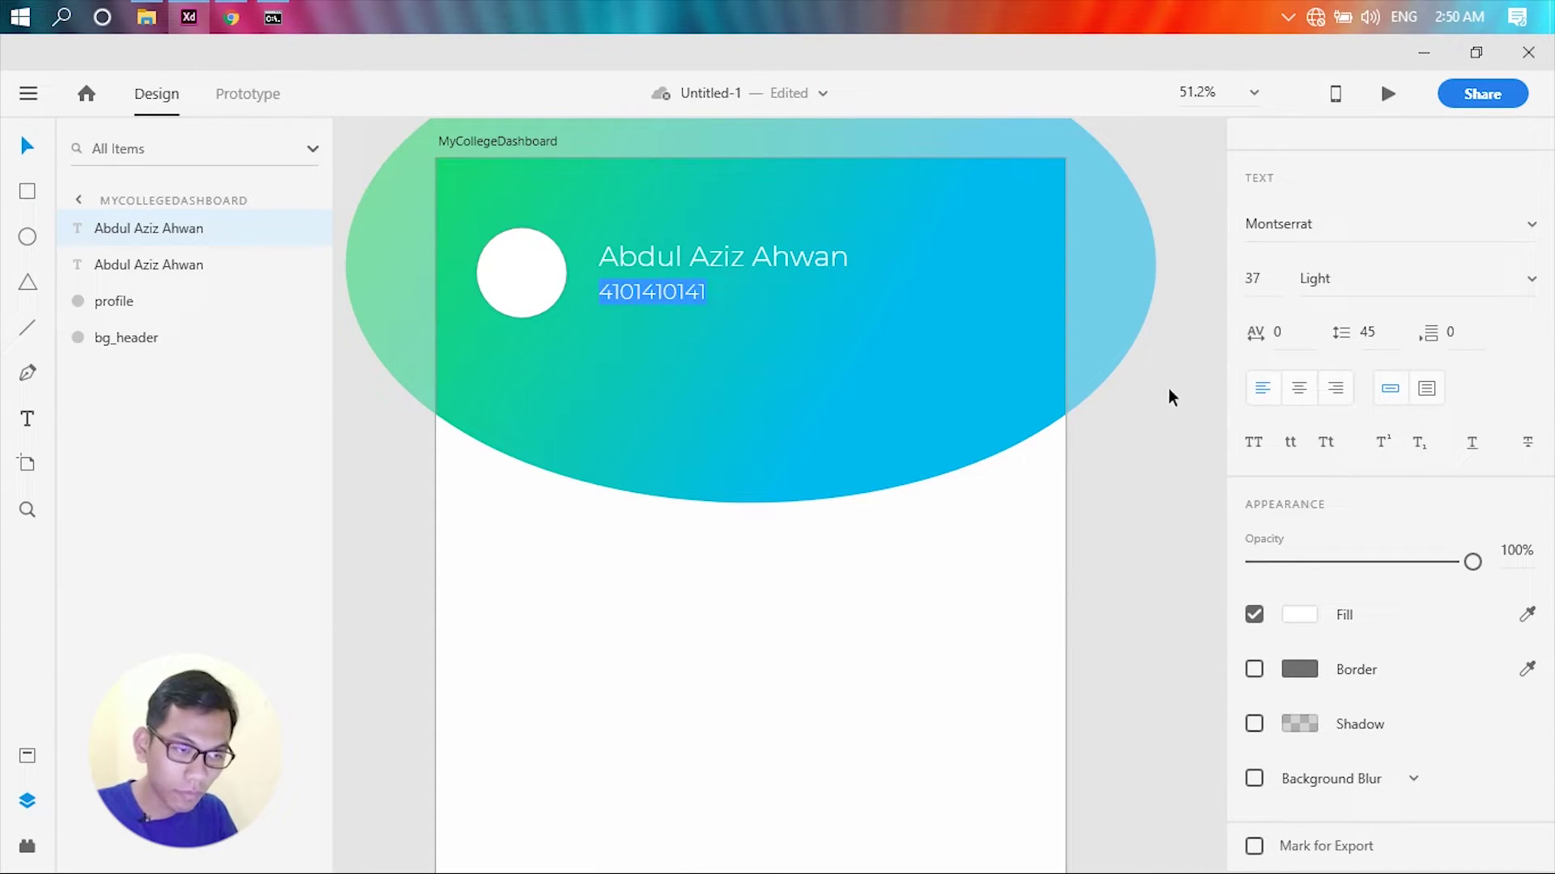
{"action": "key", "text": "Escape"}
Step: Tuck the ID line under the name and nudge both lines down together
{"action": "left_click_drag", "start_coordinate": [665, 293], "coordinate": [666, 287]}
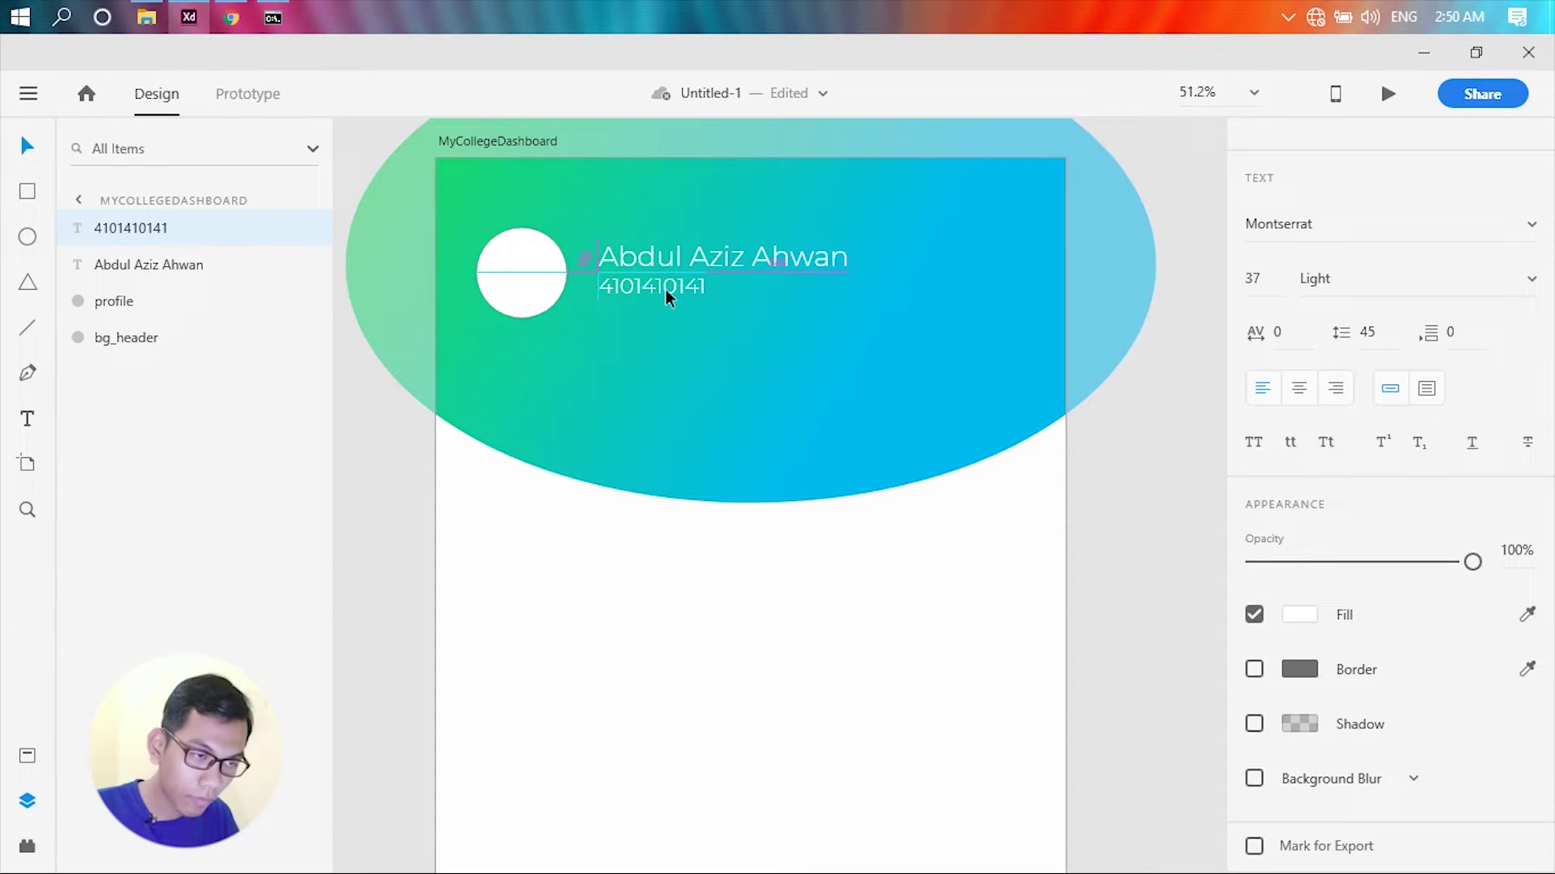
{"action": "left_click", "coordinate": [668, 257], "text": "shift"}
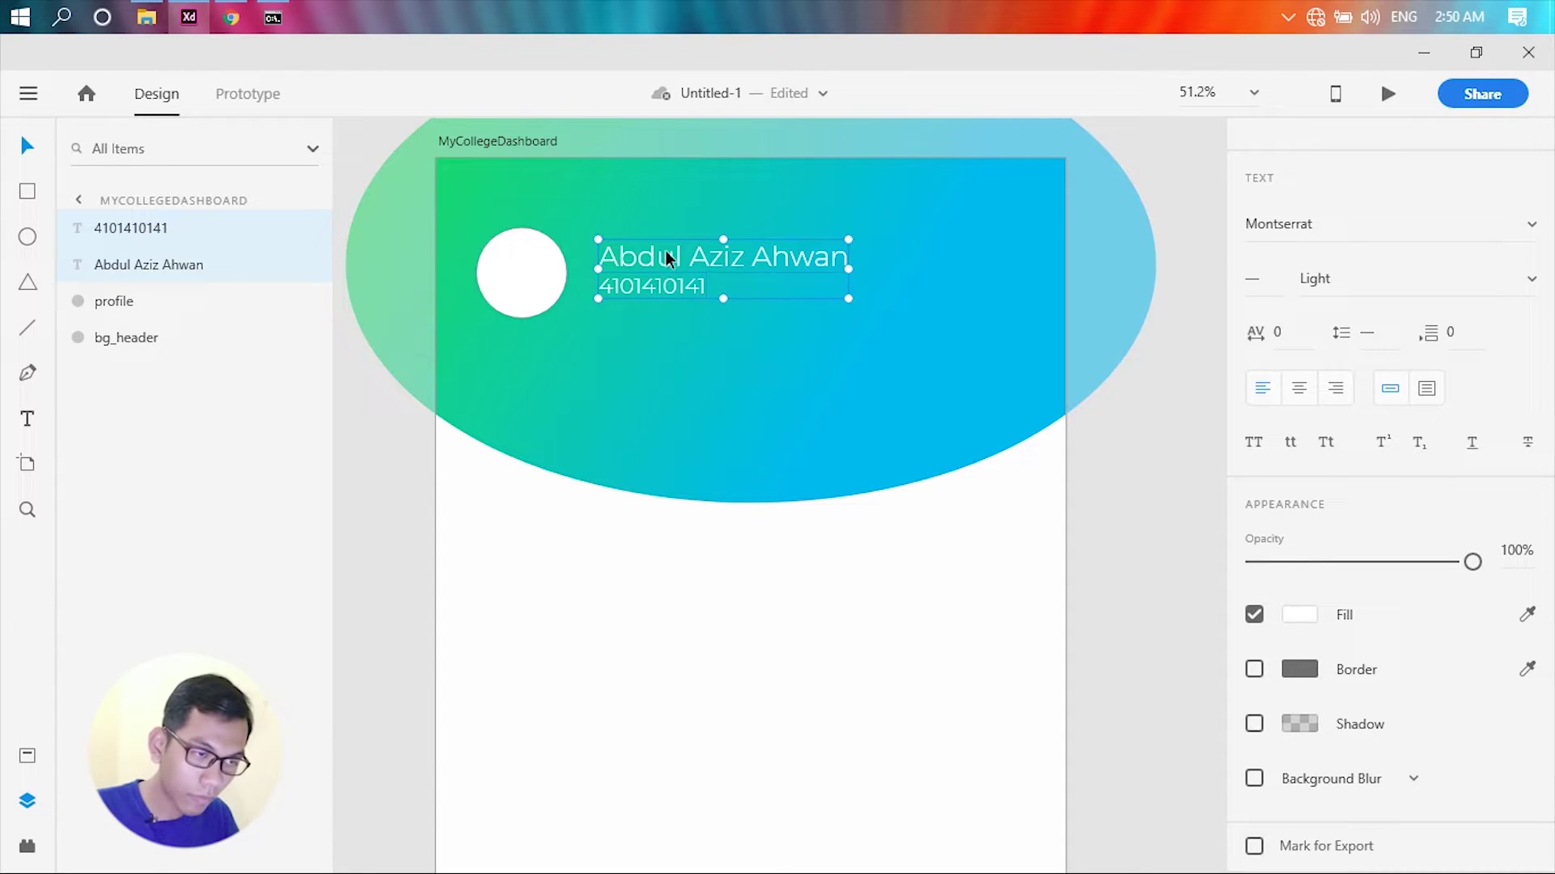
{"action": "left_click_drag", "start_coordinate": [668, 258], "coordinate": [668, 261]}
{"action": "left_click", "coordinate": [1113, 470]}
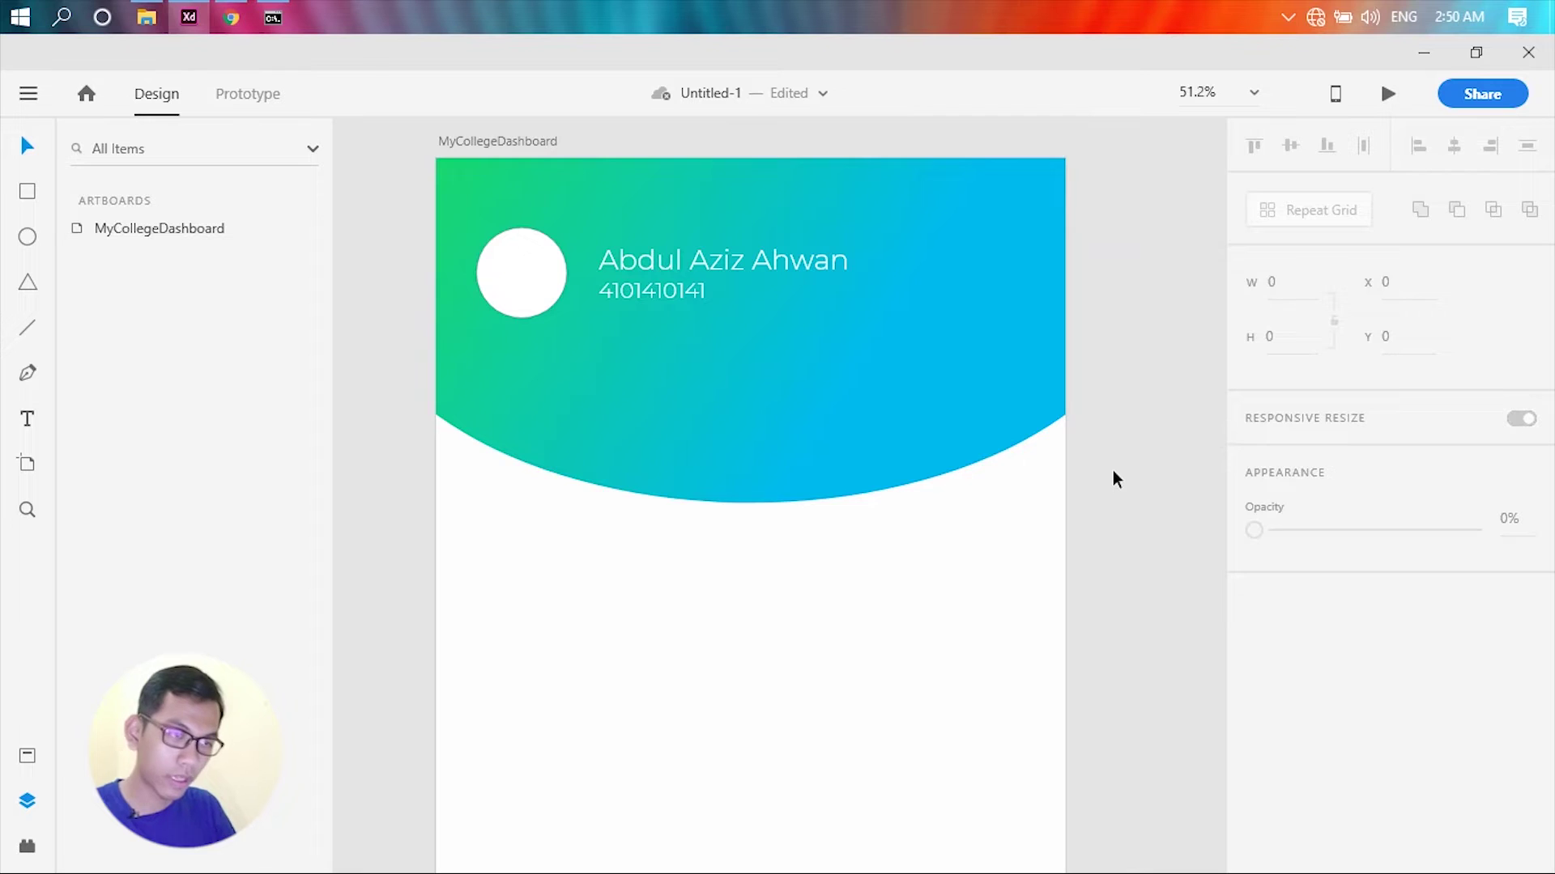
{"action": "scroll", "coordinate": [1112, 470], "scroll_direction": "down", "scroll_amount": 1}
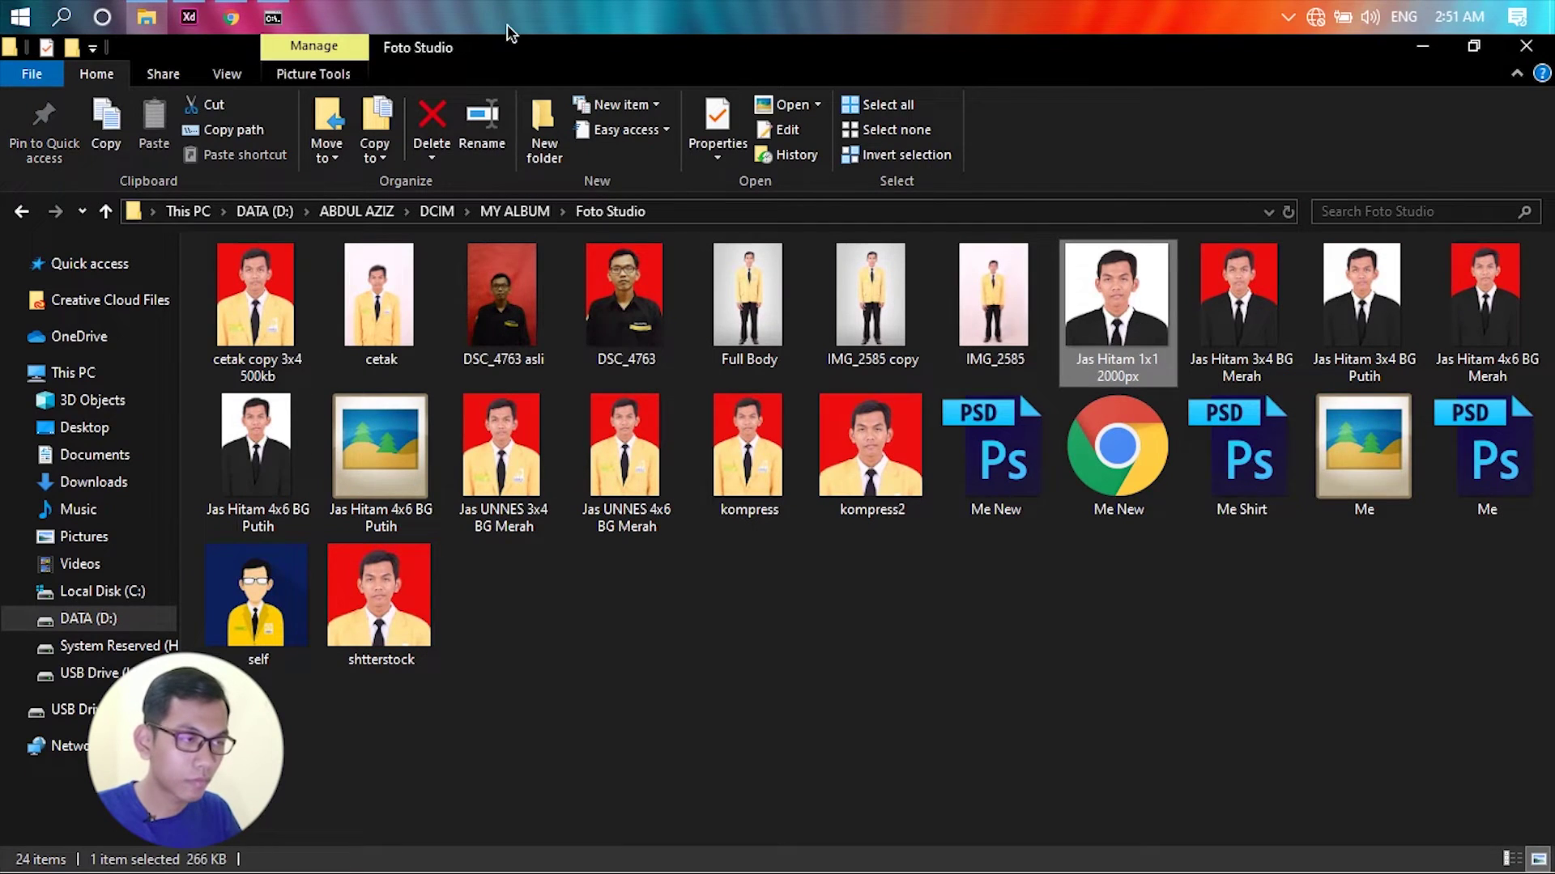
Step: Drag the Jas Hitam 1x1 2000px portrait into the profile circle
{"action": "left_click", "coordinate": [231, 17]}
{"action": "left_click", "coordinate": [195, 10]}
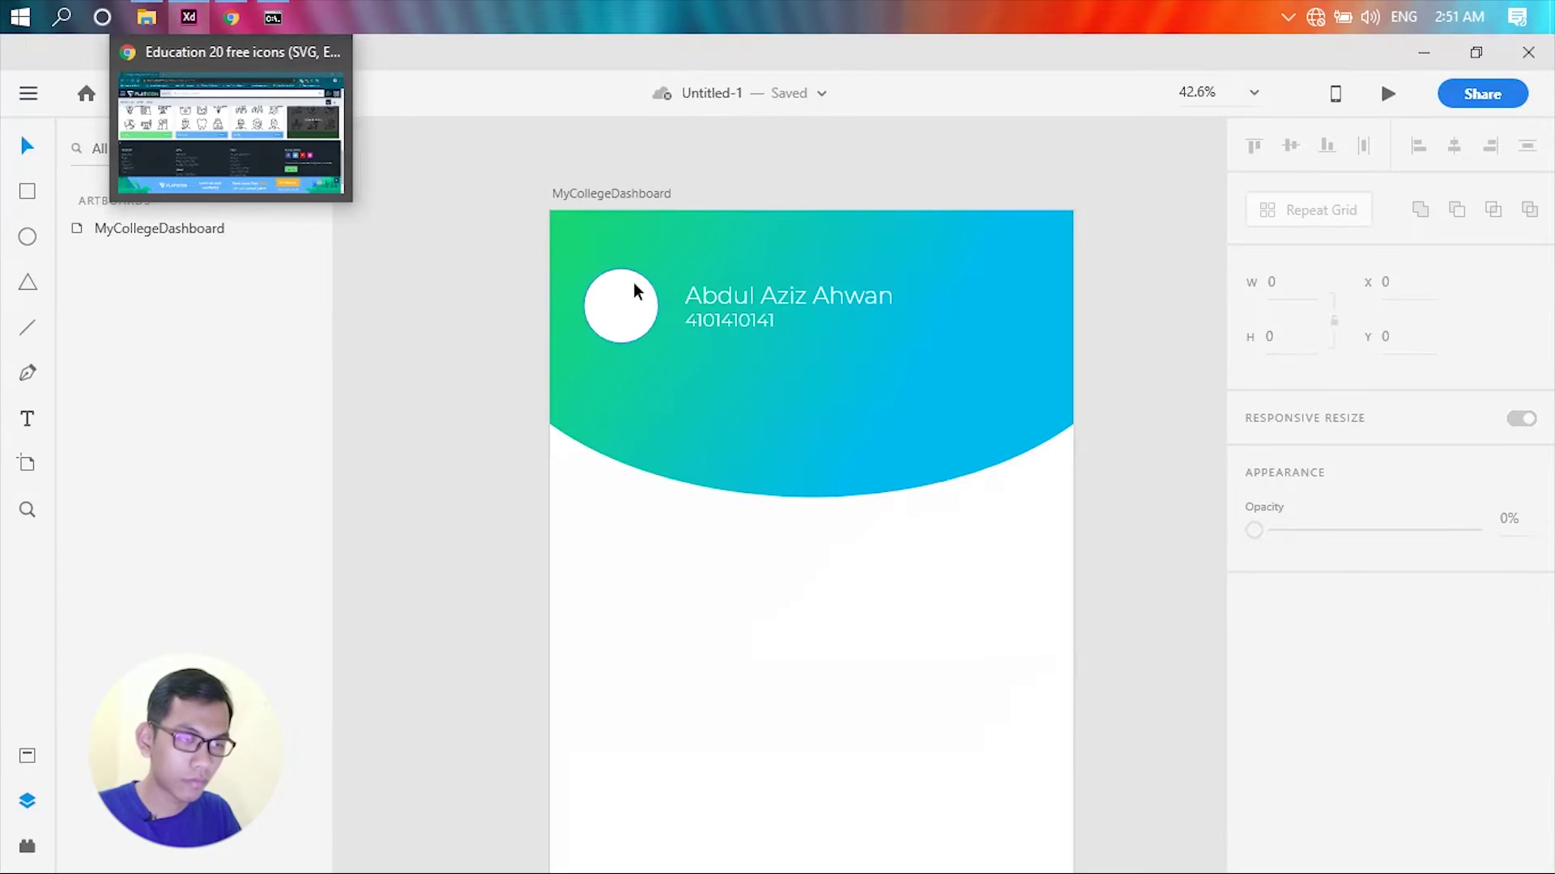
{"action": "left_click", "coordinate": [626, 294]}
{"action": "left_click", "coordinate": [154, 11]}
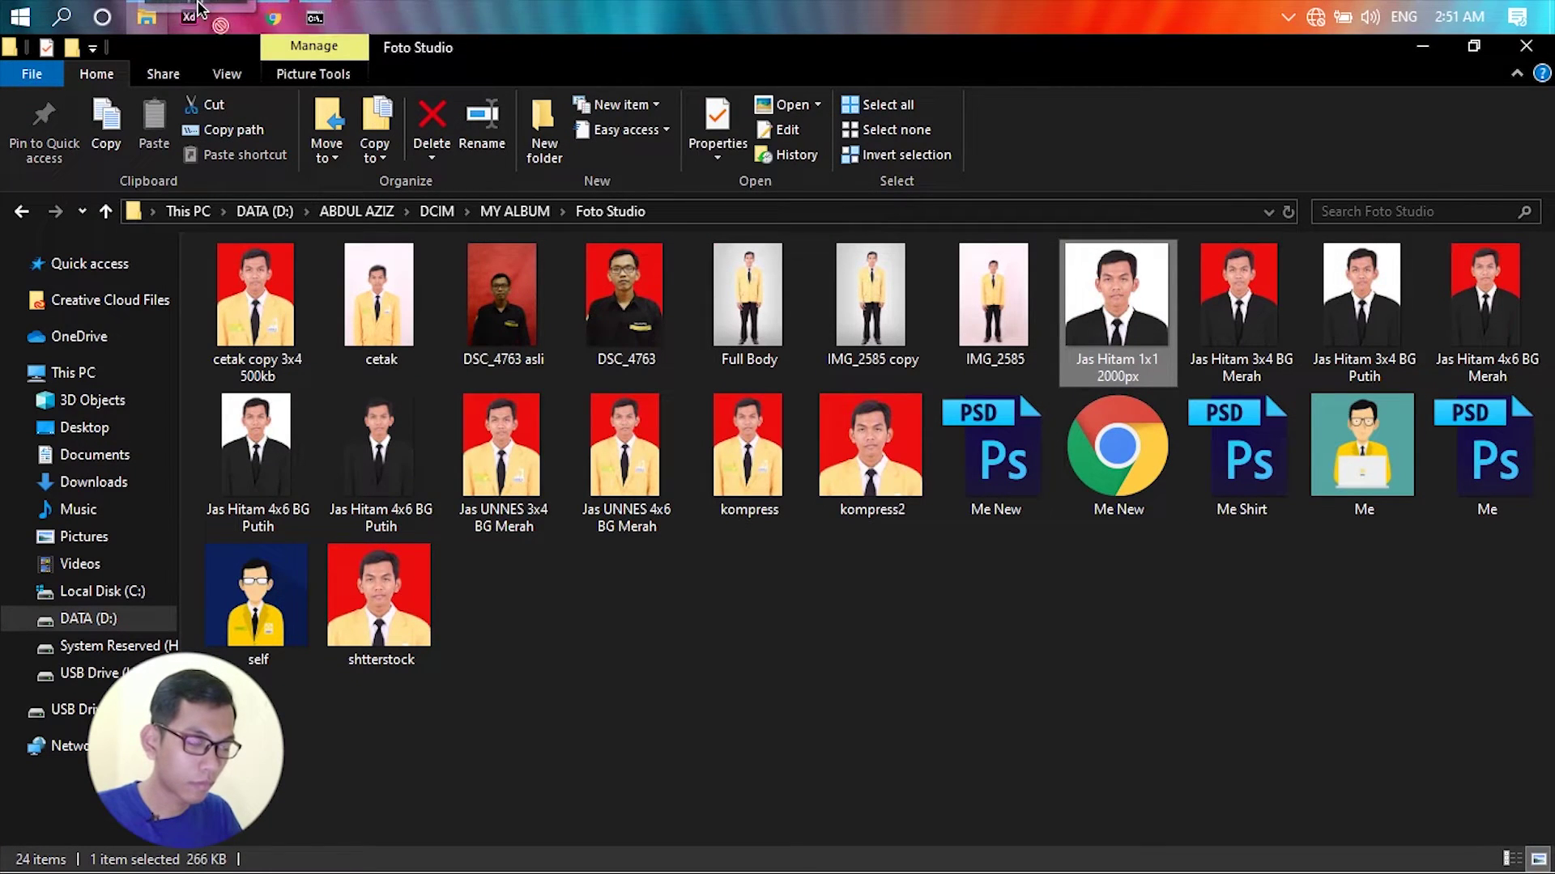
{"action": "left_click_drag", "start_coordinate": [217, 8], "coordinate": [634, 318]}
{"action": "left_click", "coordinate": [480, 316]}
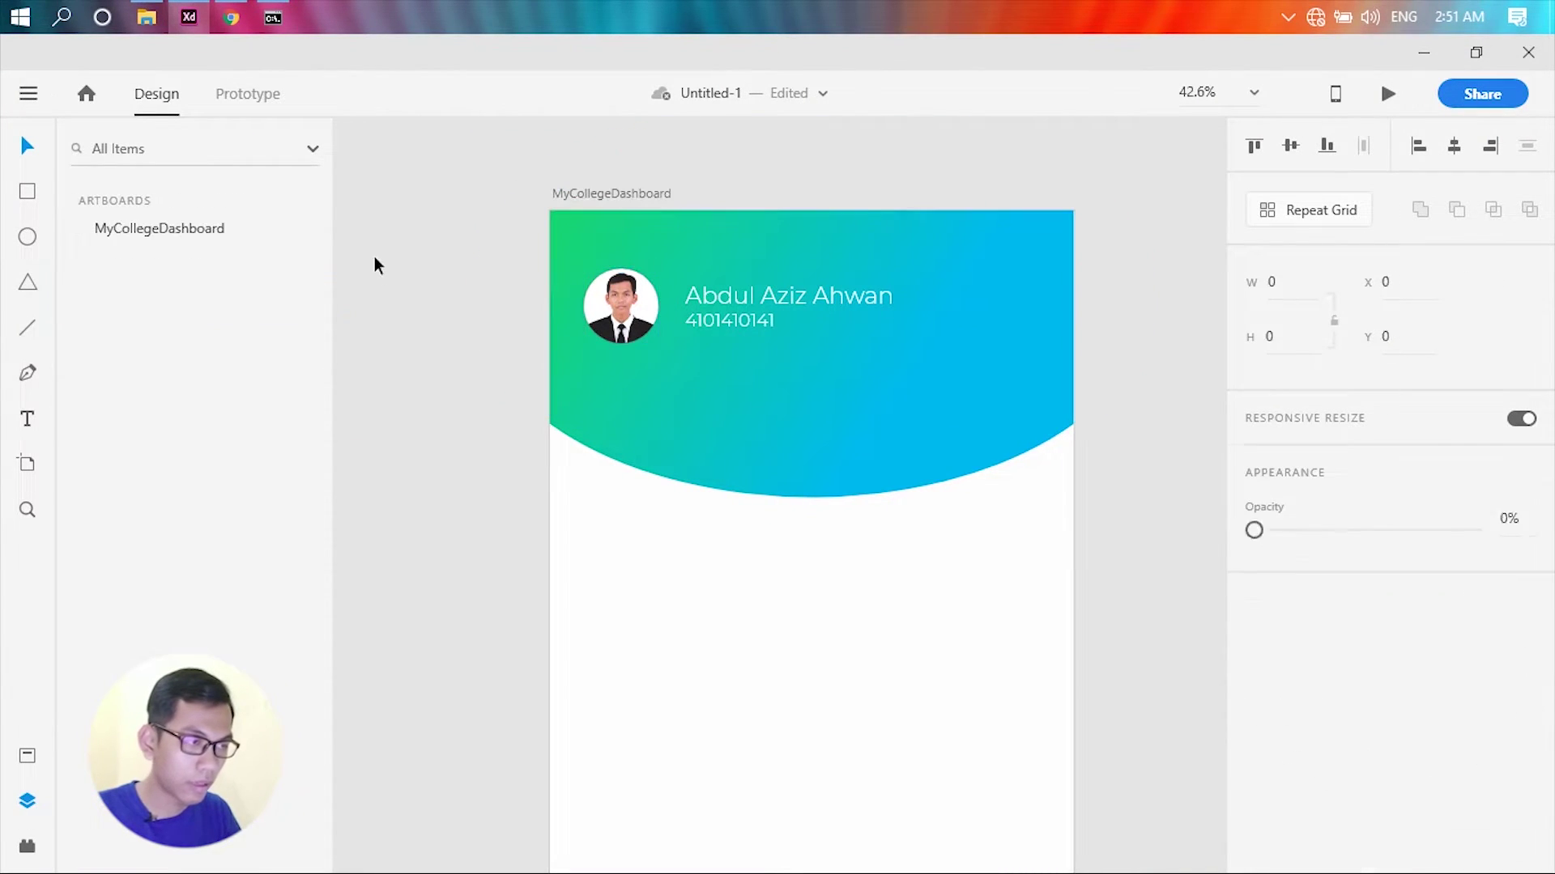
Step: Browse to USB Drive > 00 College Dashboard > icon in File Explorer
{"action": "left_click", "coordinate": [146, 17]}
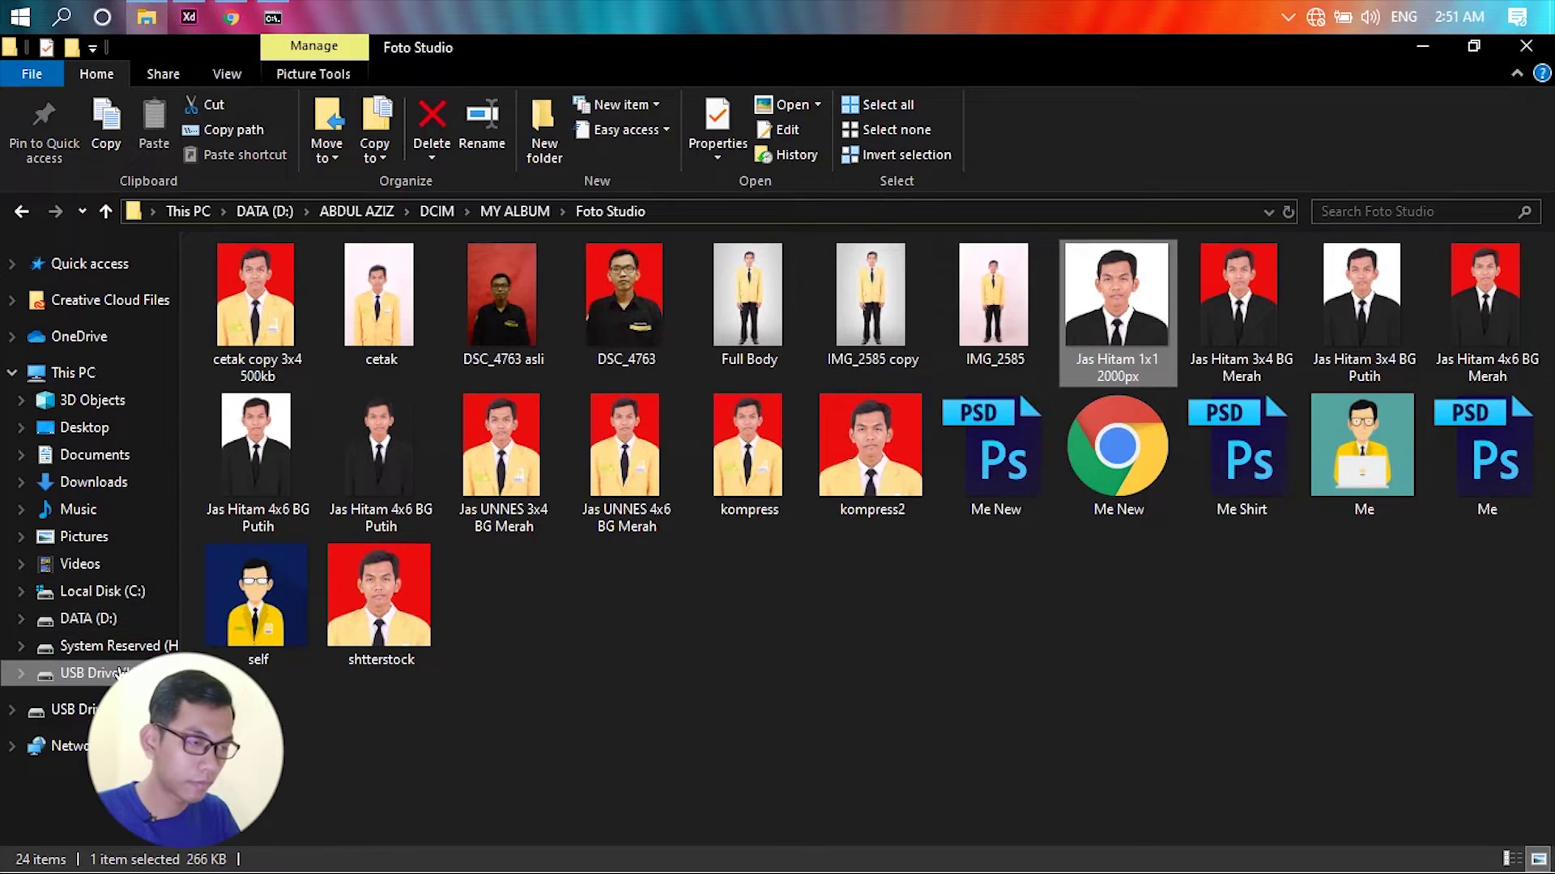
{"action": "left_click", "coordinate": [89, 673]}
{"action": "double_click", "coordinate": [260, 284]}
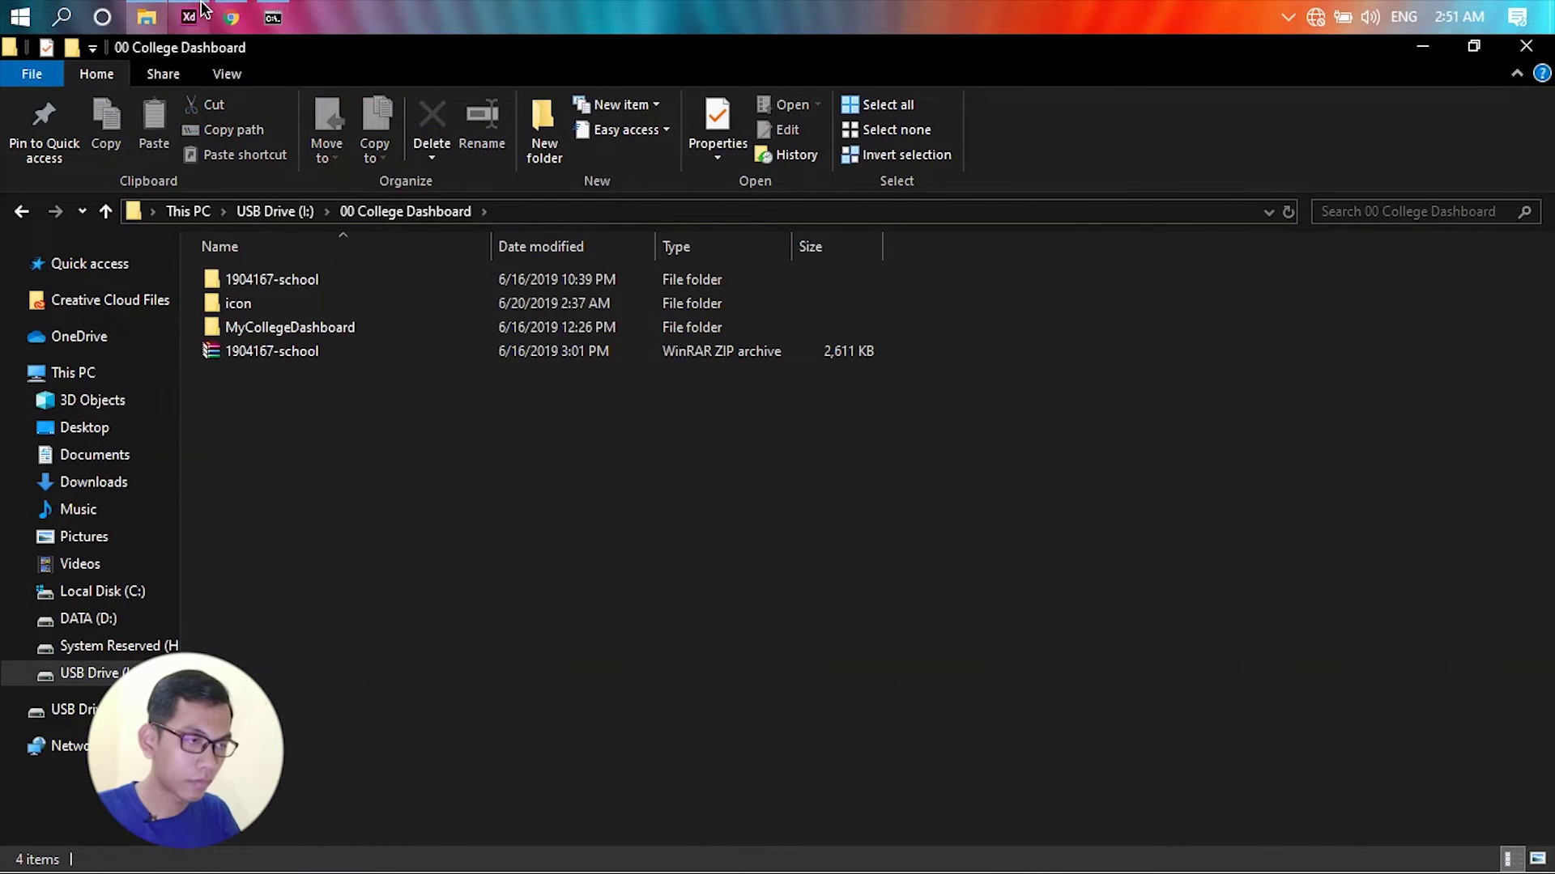
{"action": "left_click", "coordinate": [188, 17]}
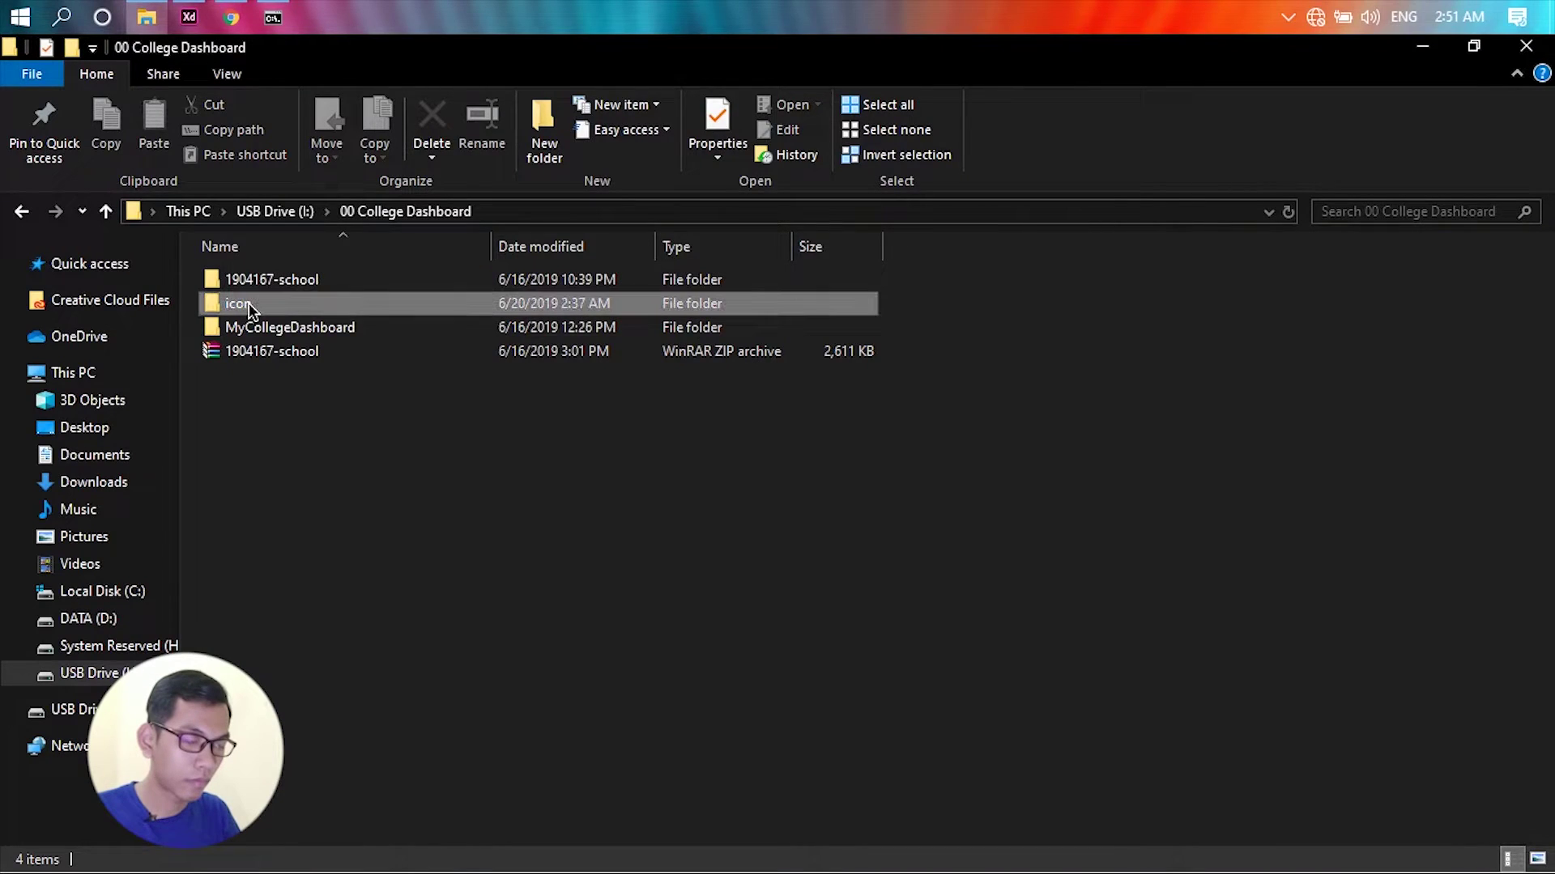
{"action": "double_click", "coordinate": [243, 304]}
{"action": "left_click", "coordinate": [188, 17]}
Step: Save the dashboard design with Ctrl+S
{"action": "key", "text": "ctrl+s"}
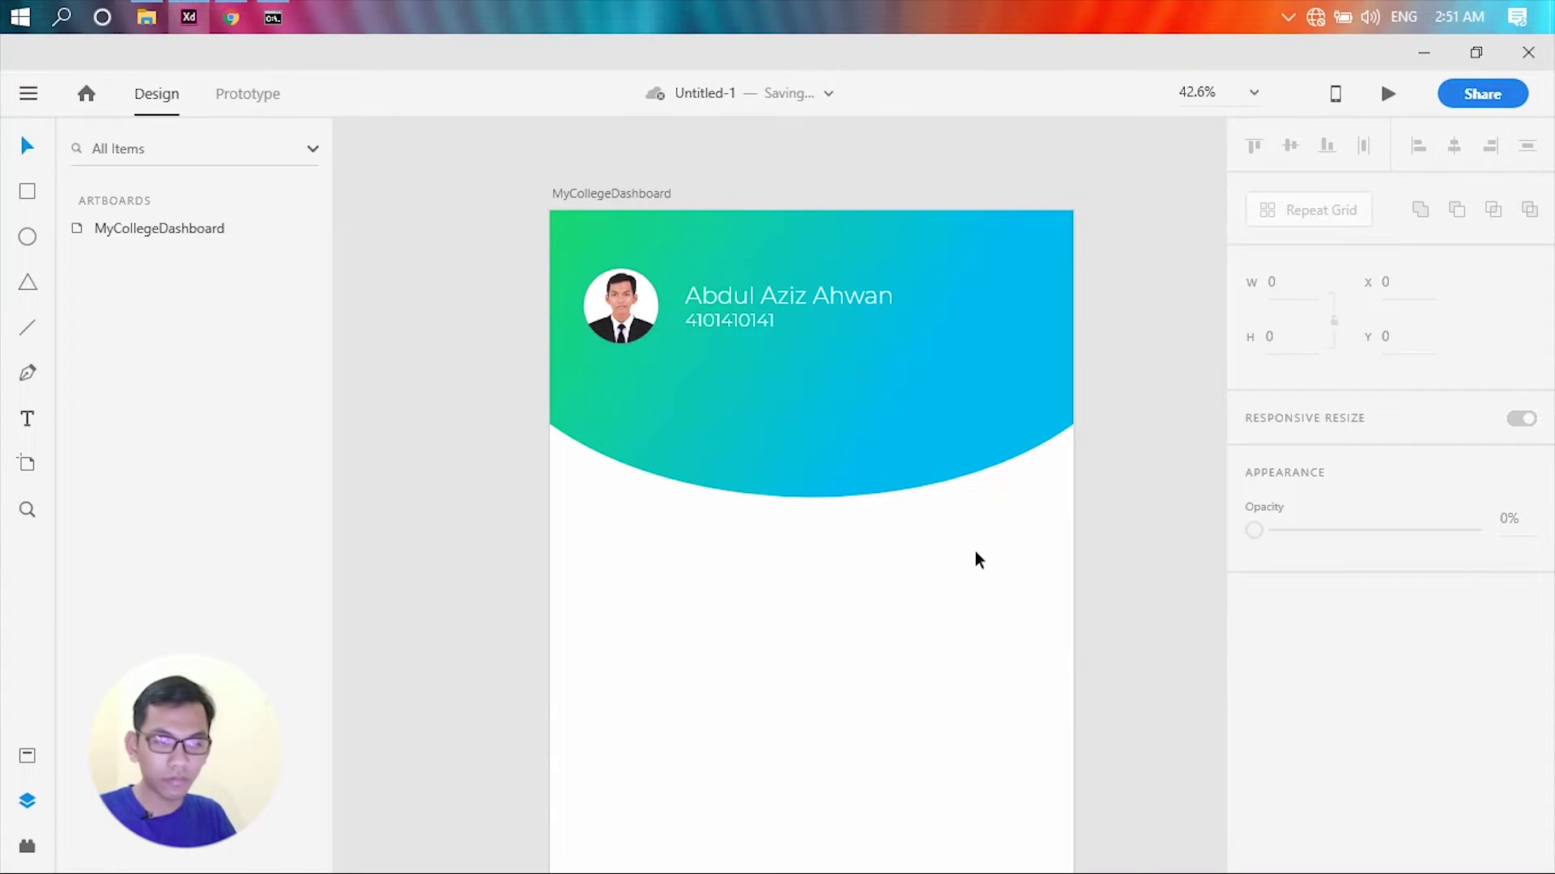
{"action": "scroll", "coordinate": [1114, 553], "scroll_direction": "down", "scroll_amount": 2}
{"action": "scroll", "coordinate": [1114, 553], "scroll_direction": "down", "scroll_amount": 2}
{"action": "scroll", "coordinate": [1115, 553], "scroll_direction": "up", "scroll_amount": 2}
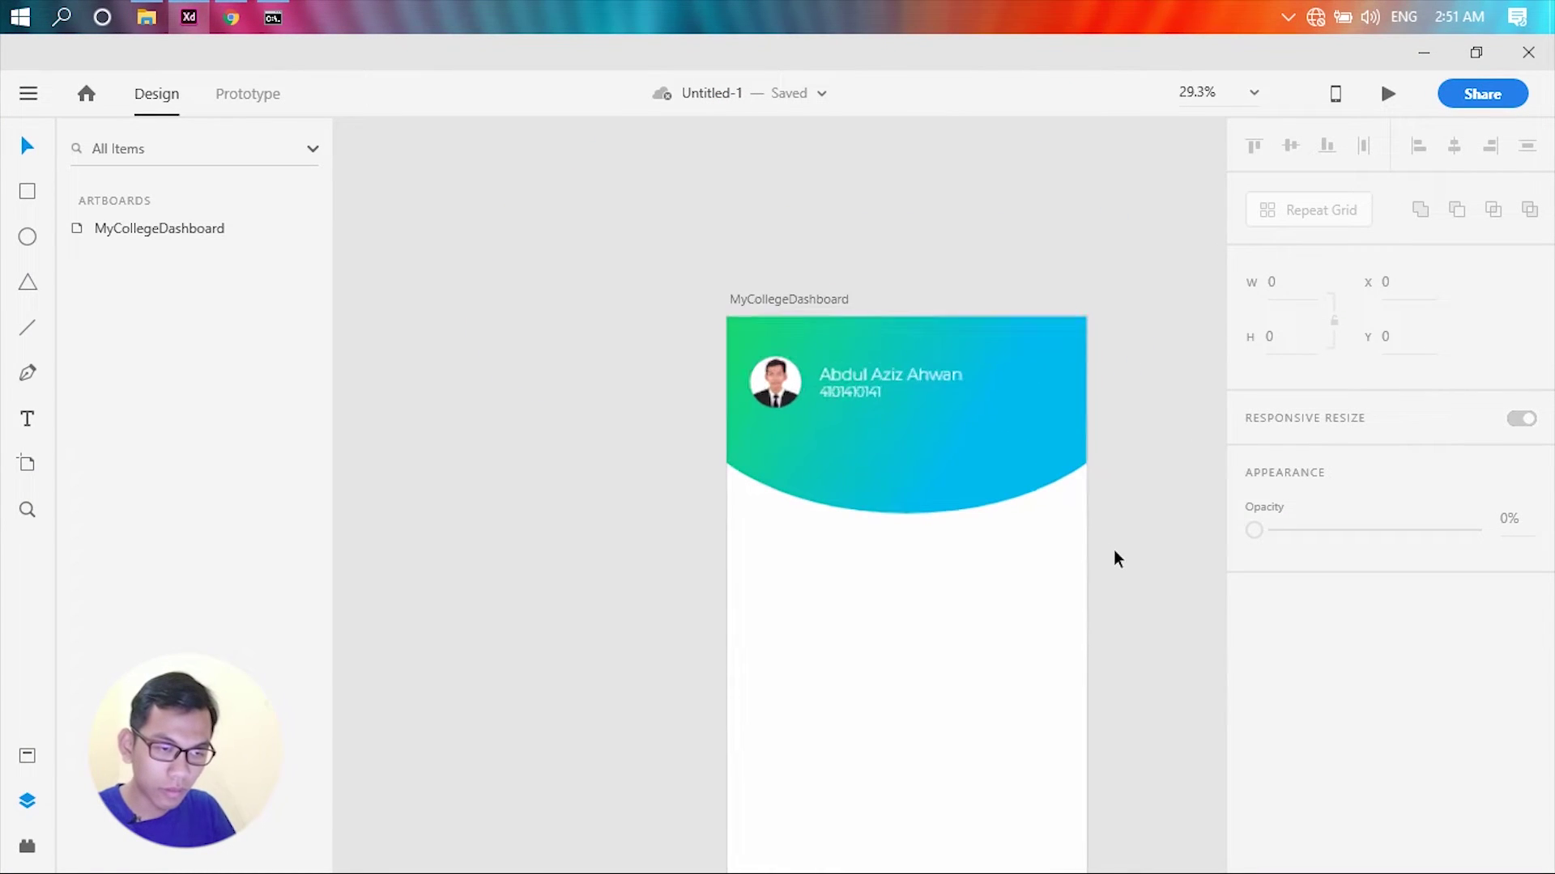
{"action": "scroll", "coordinate": [1115, 552], "scroll_direction": "up", "scroll_amount": 1}
Step: Remove the border from the profile photo circle
{"action": "left_click", "coordinate": [633, 313]}
{"action": "scroll", "coordinate": [633, 313], "scroll_direction": "up", "scroll_amount": 5}
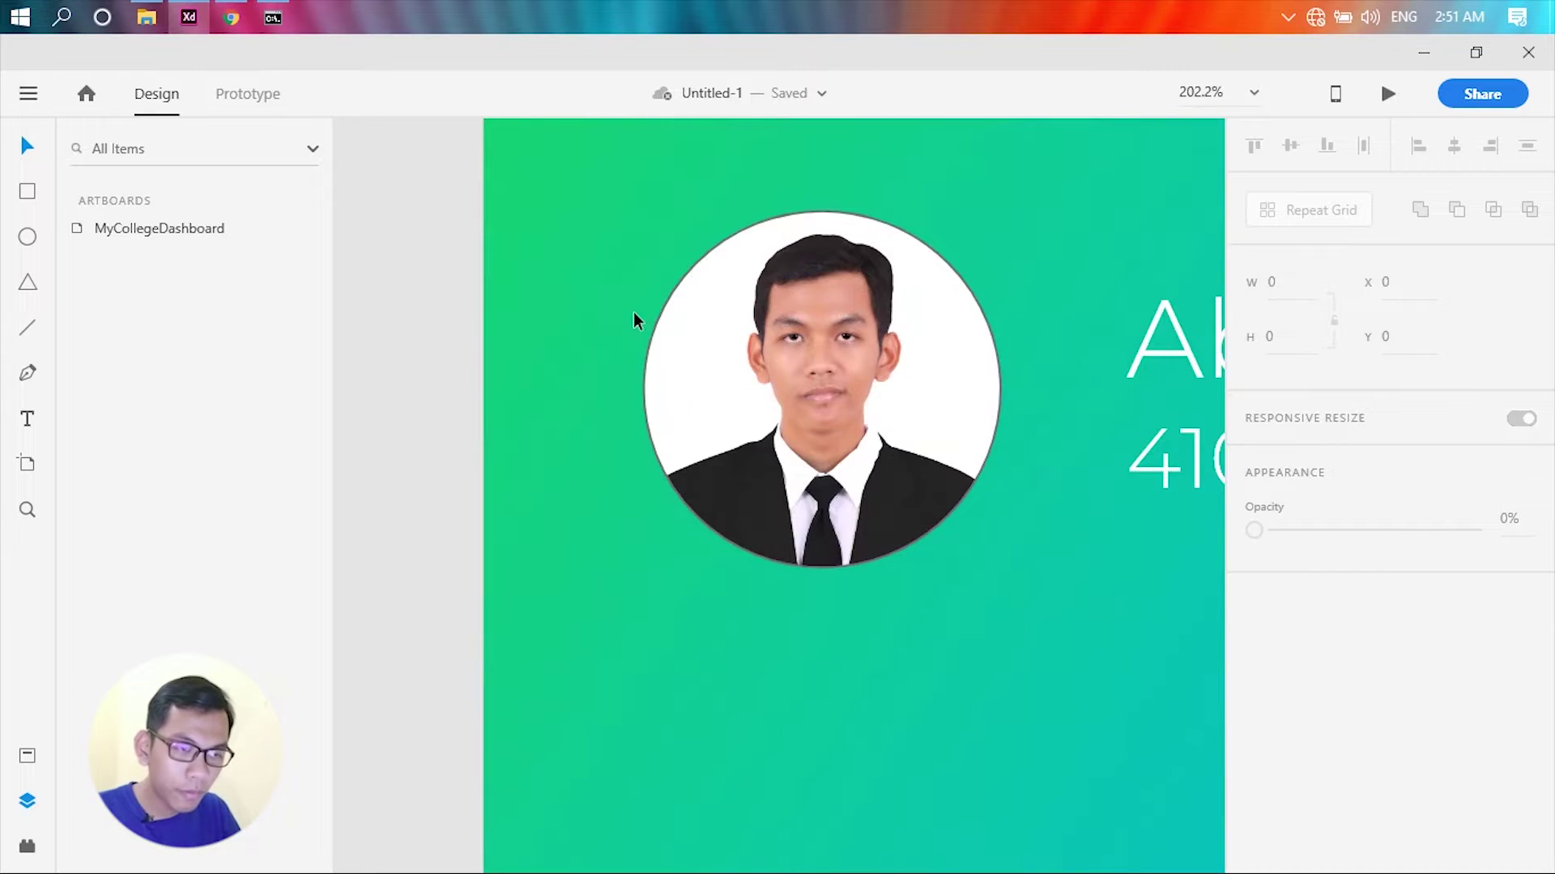
{"action": "left_click", "coordinate": [768, 348]}
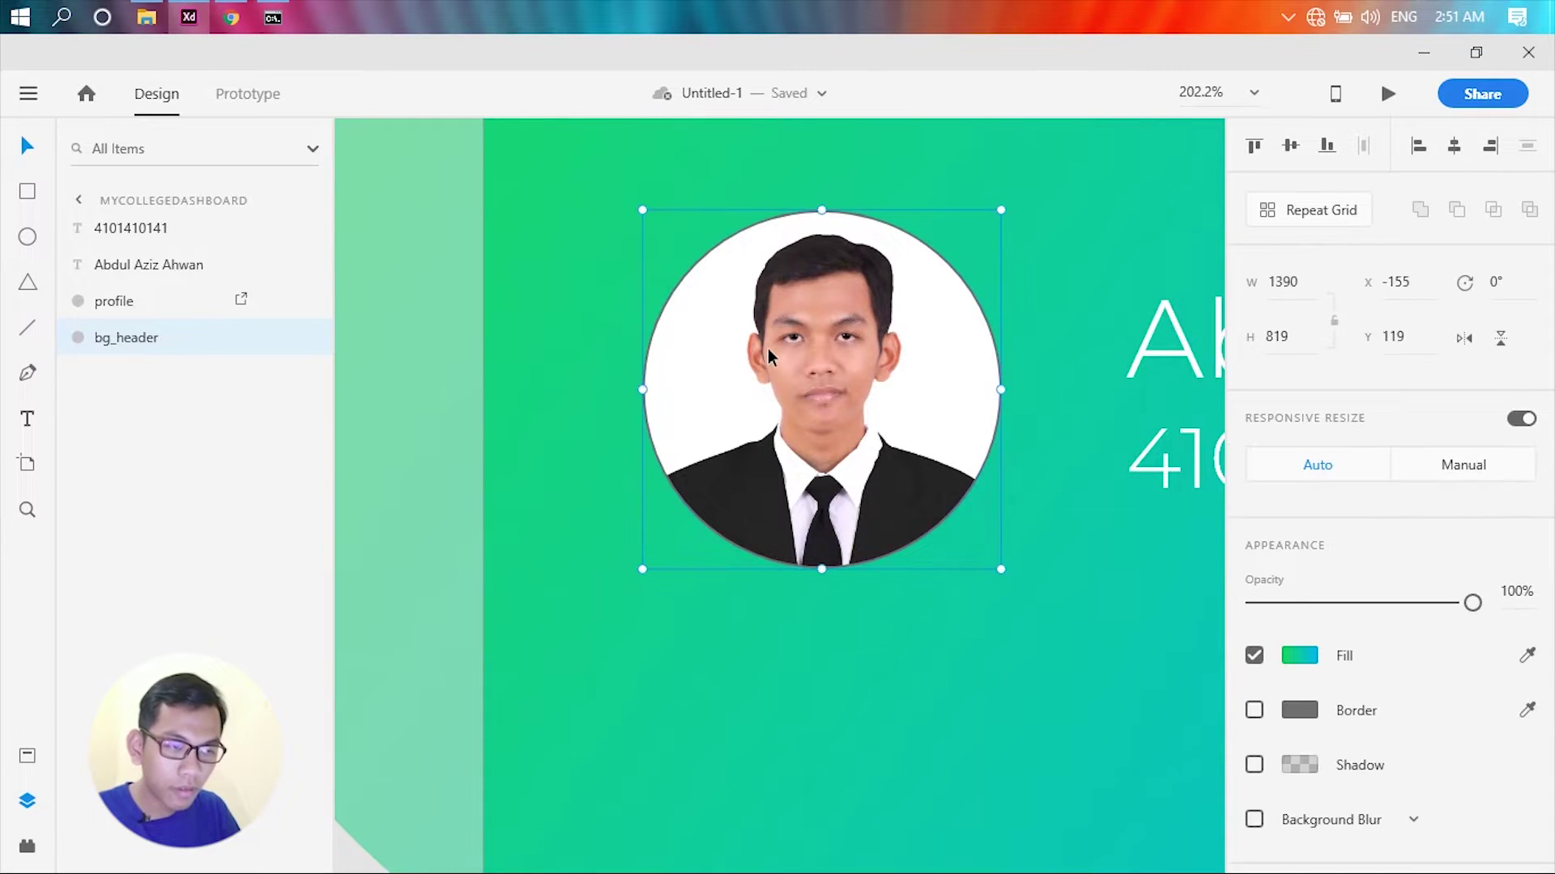
{"action": "left_click", "coordinate": [1253, 711]}
Step: Fit the whole artboard in view, select it, and switch to the Rectangle tool
{"action": "scroll", "coordinate": [865, 491], "scroll_direction": "down", "scroll_amount": 2}
{"action": "scroll", "coordinate": [865, 491], "scroll_direction": "down", "scroll_amount": 3}
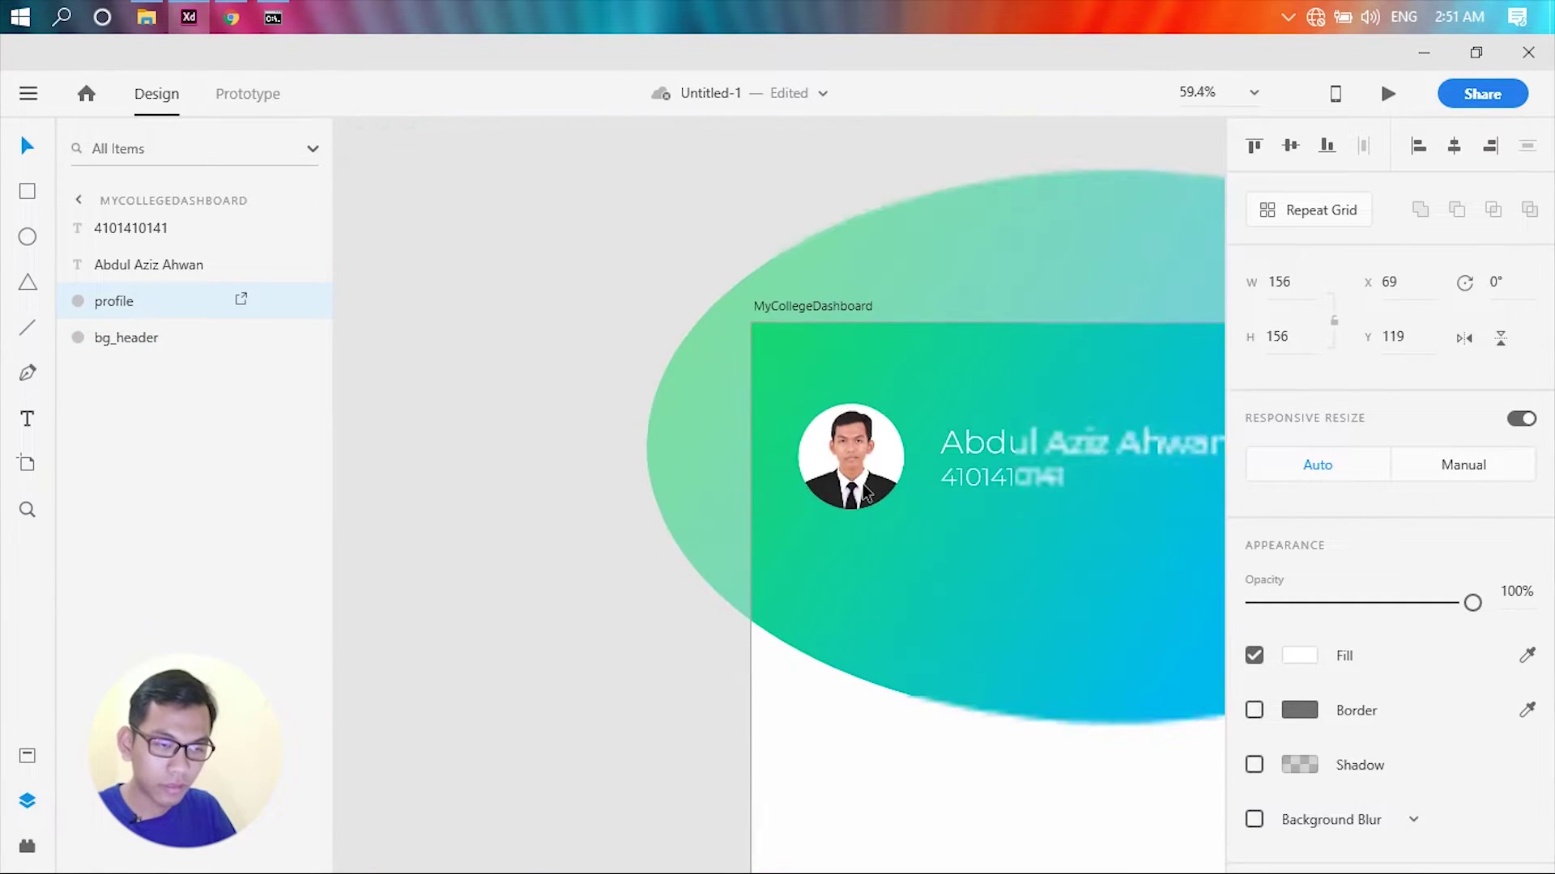
{"action": "scroll", "coordinate": [865, 491], "scroll_direction": "down", "scroll_amount": 3}
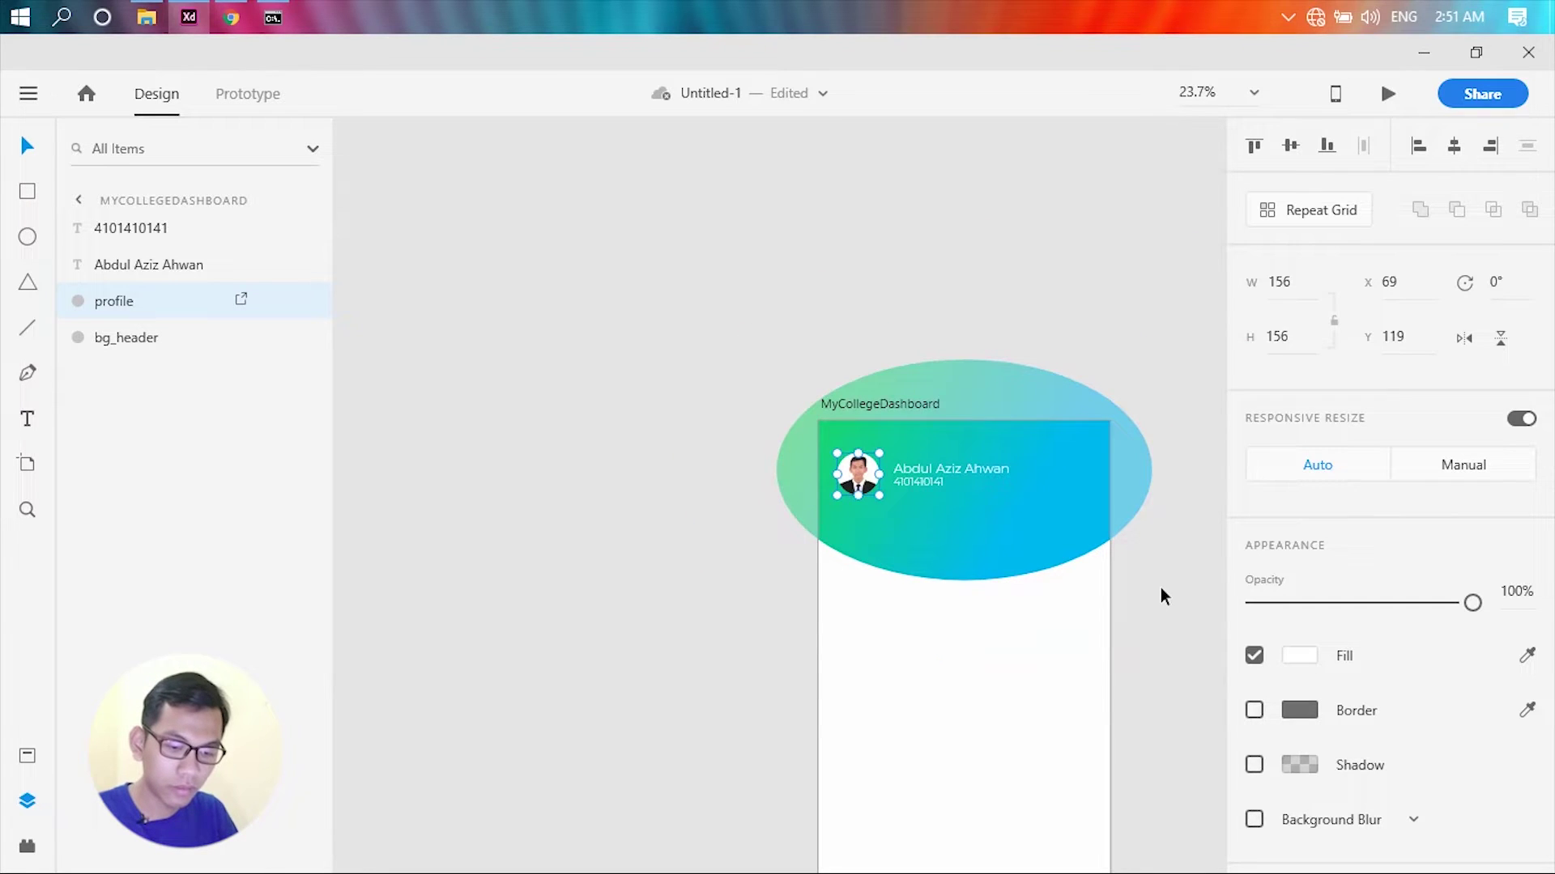
{"action": "key", "text": "ctrl+0"}
{"action": "left_click", "coordinate": [1045, 520]}
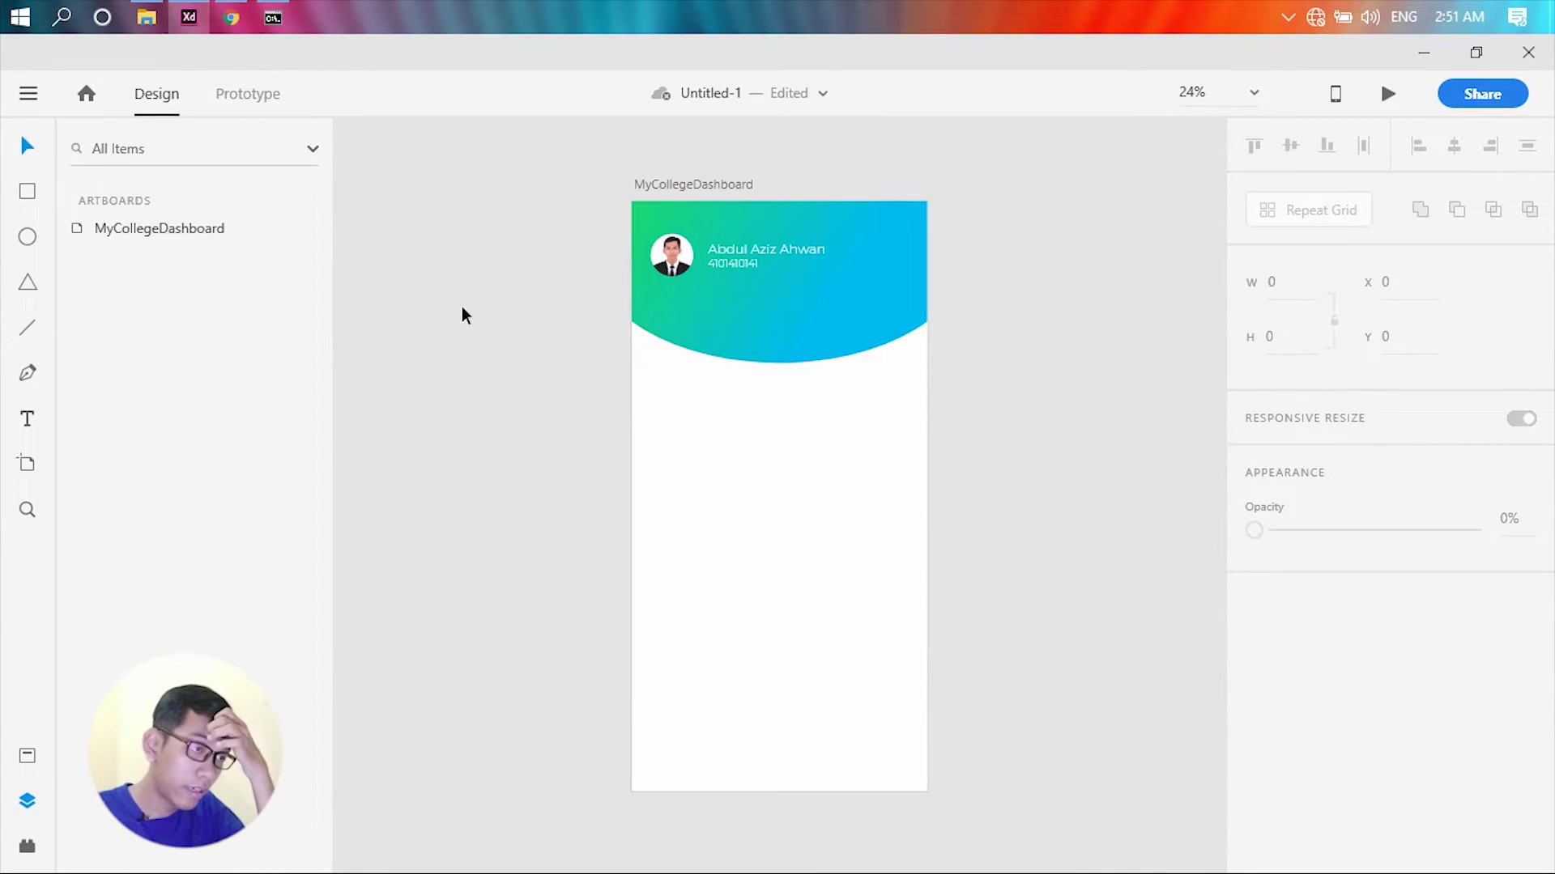
{"action": "left_click", "coordinate": [81, 228]}
{"action": "left_click", "coordinate": [84, 226]}
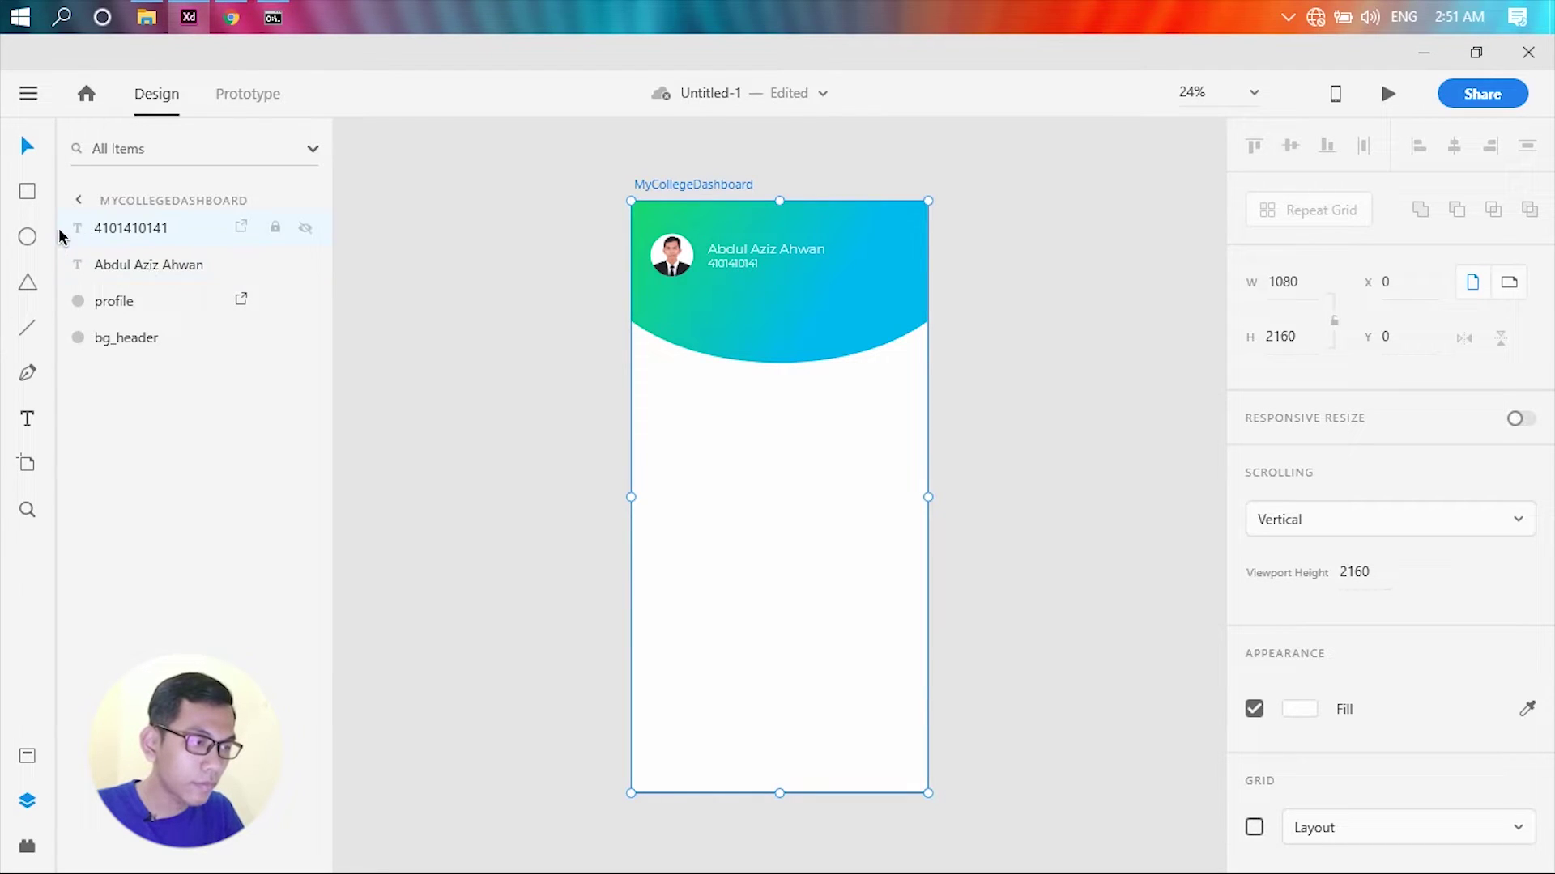
{"action": "left_click", "coordinate": [29, 195]}
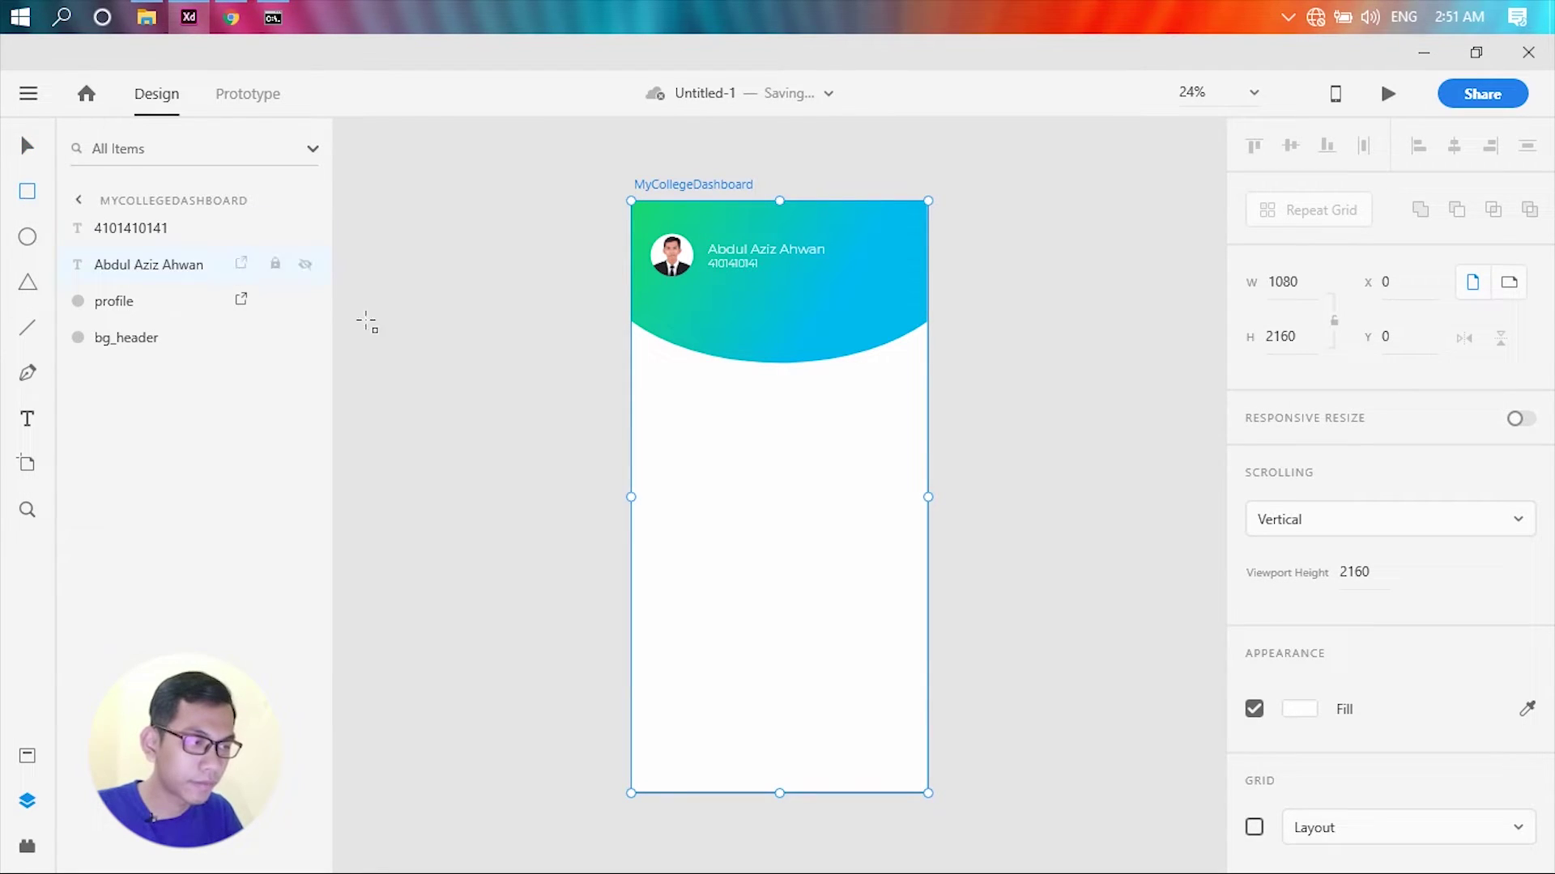
Step: Draw a white card rectangle just below the header
{"action": "scroll", "coordinate": [678, 444], "scroll_direction": "down", "scroll_amount": 2}
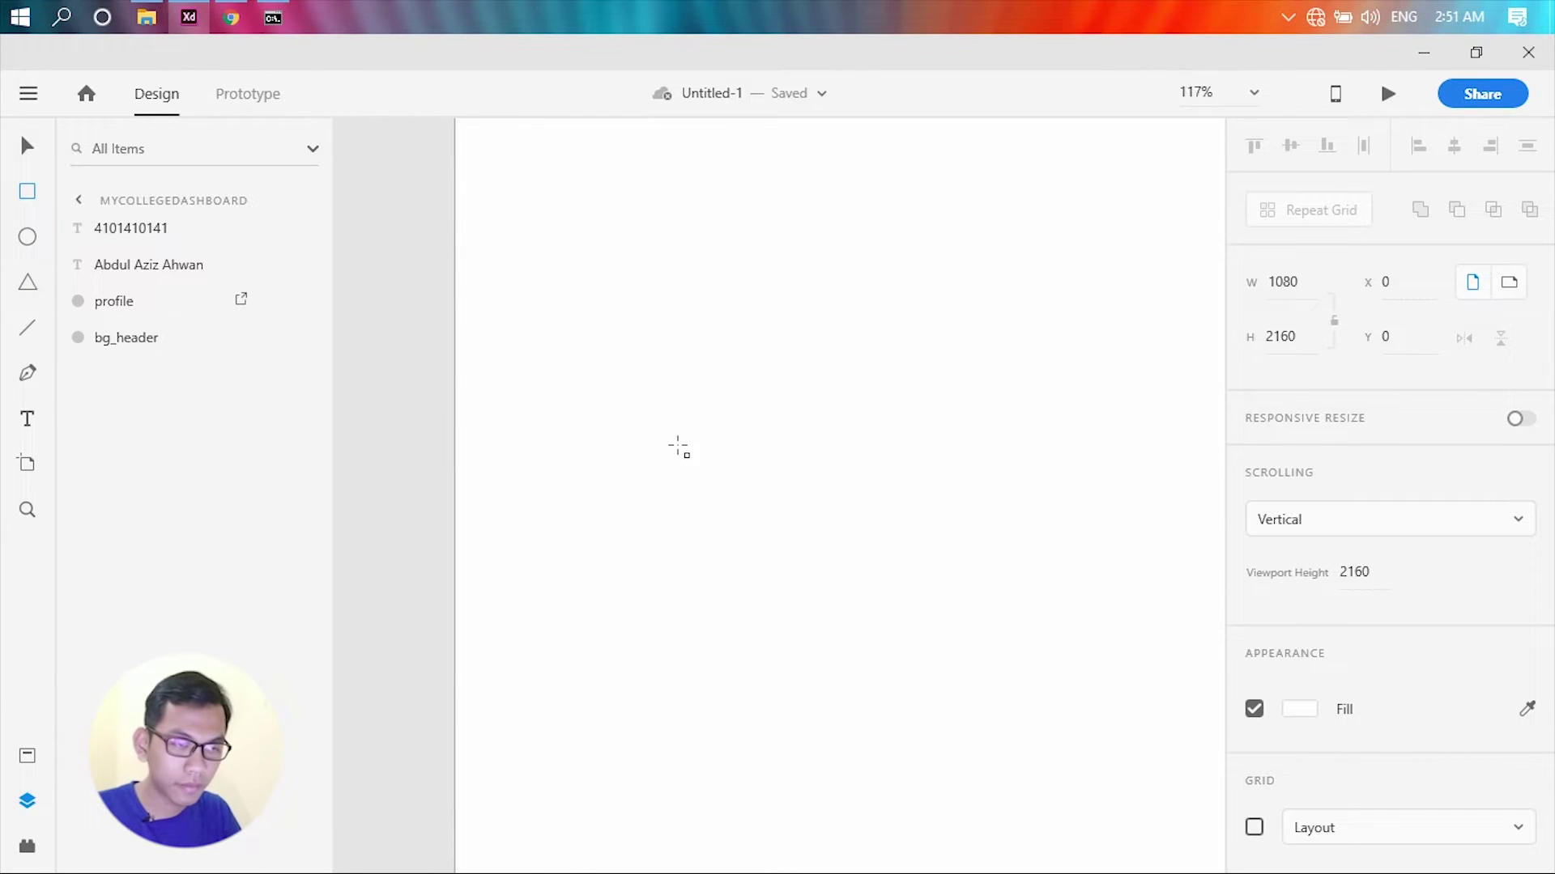
{"action": "scroll", "coordinate": [678, 444], "scroll_direction": "down", "scroll_amount": 4}
{"action": "mouse_move", "coordinate": [653, 192]}
{"action": "left_mouse_down"}
{"action": "mouse_move", "coordinate": [748, 319]}
{"action": "mouse_move", "coordinate": [914, 463]}
{"action": "left_mouse_up"}
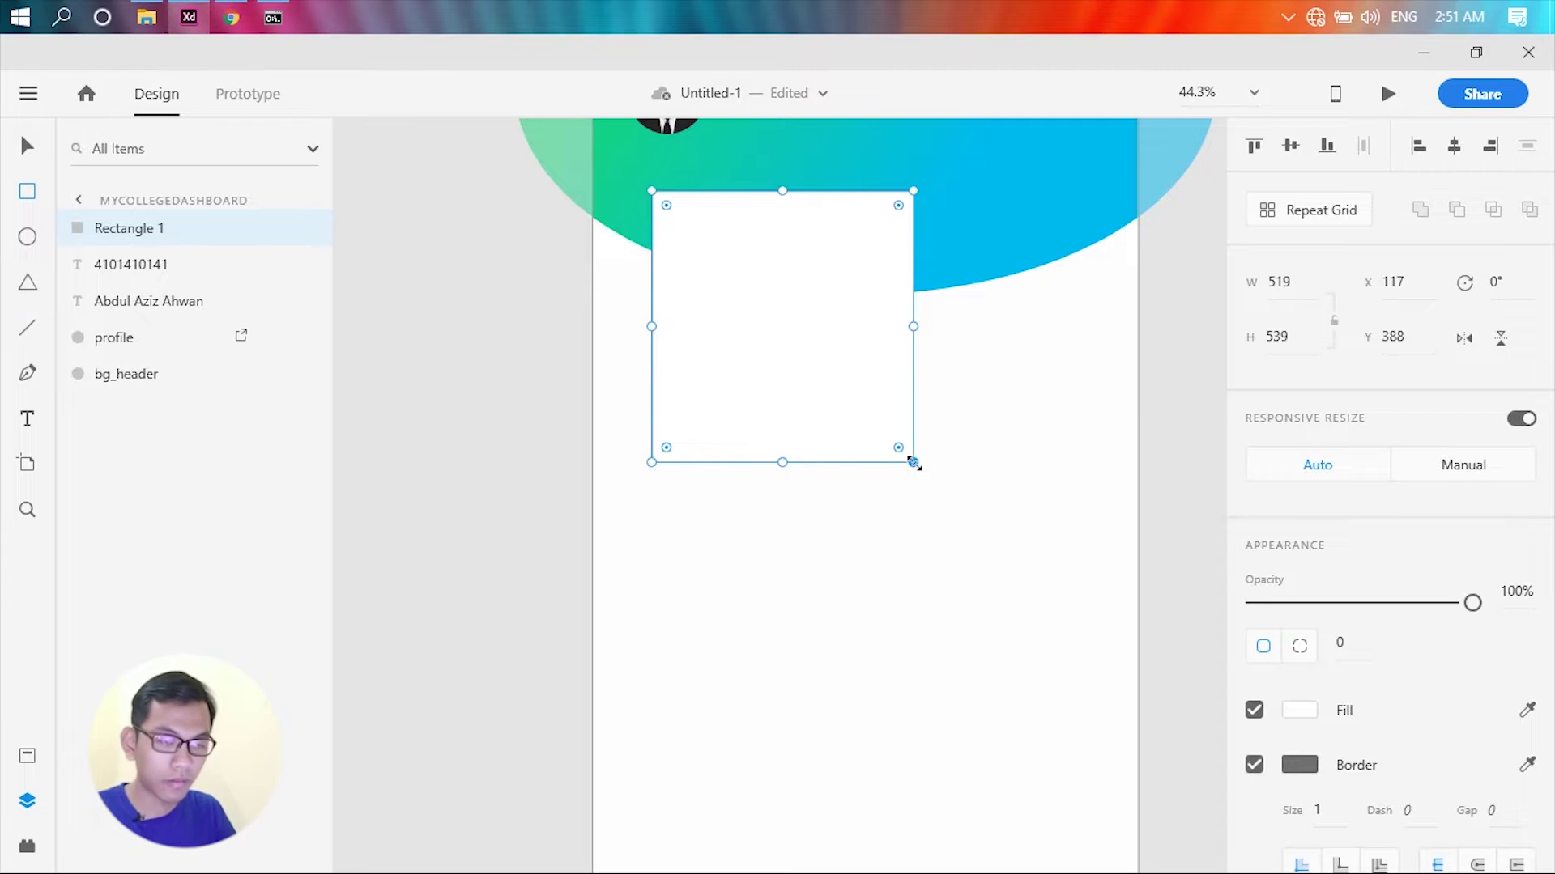
{"action": "scroll", "coordinate": [913, 463], "scroll_direction": "down", "scroll_amount": 1}
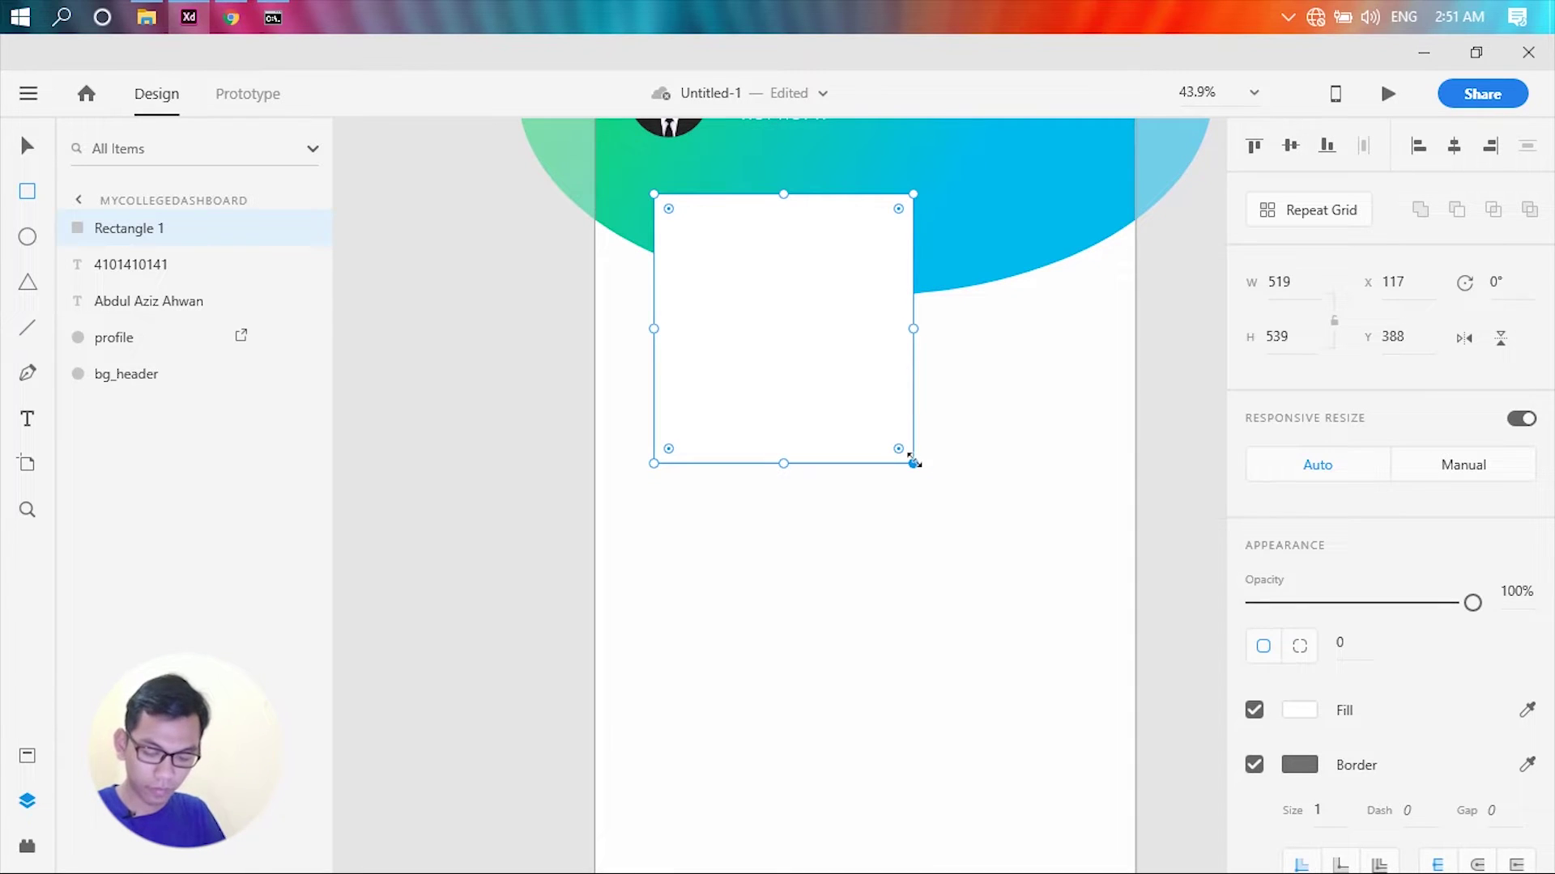
{"action": "scroll", "coordinate": [914, 464], "scroll_direction": "down", "scroll_amount": 1}
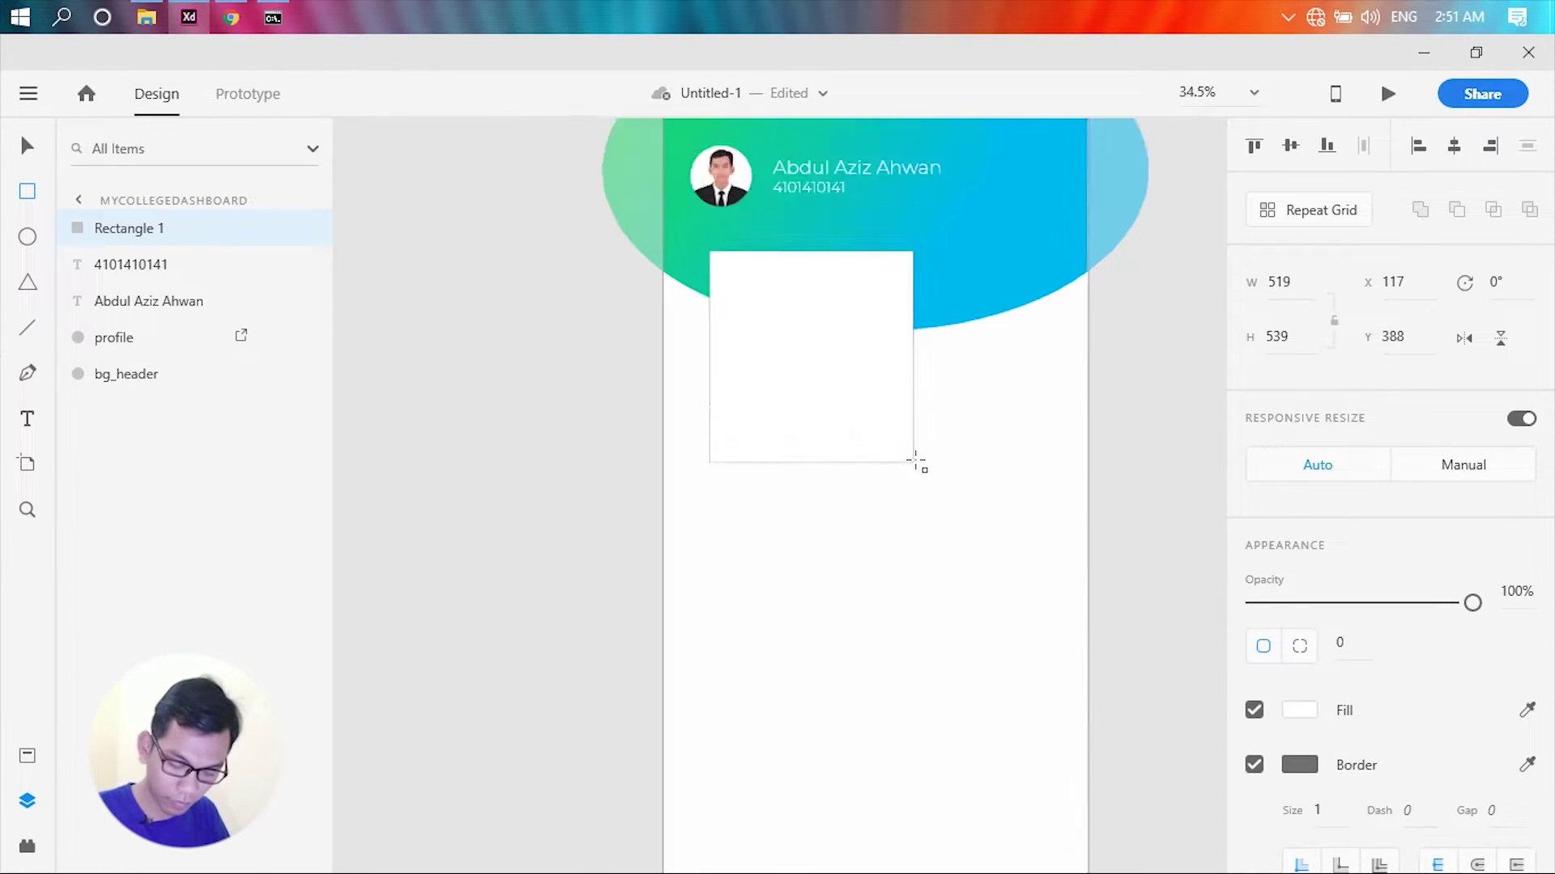
{"action": "scroll", "coordinate": [913, 463], "scroll_direction": "down", "scroll_amount": 3}
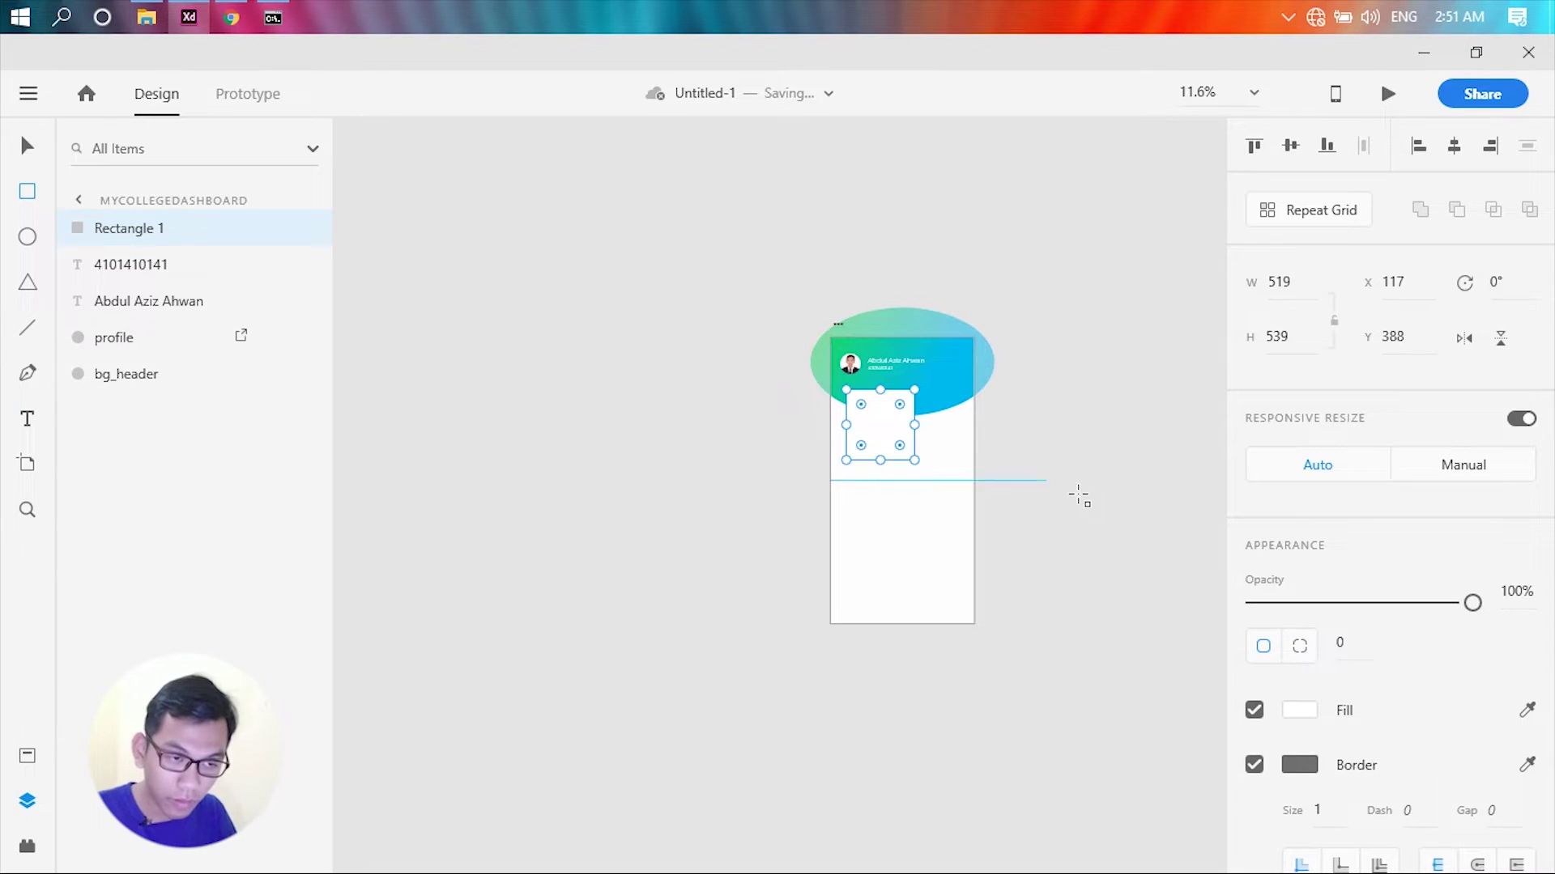
{"action": "scroll", "coordinate": [968, 427], "scroll_direction": "up", "scroll_amount": 2}
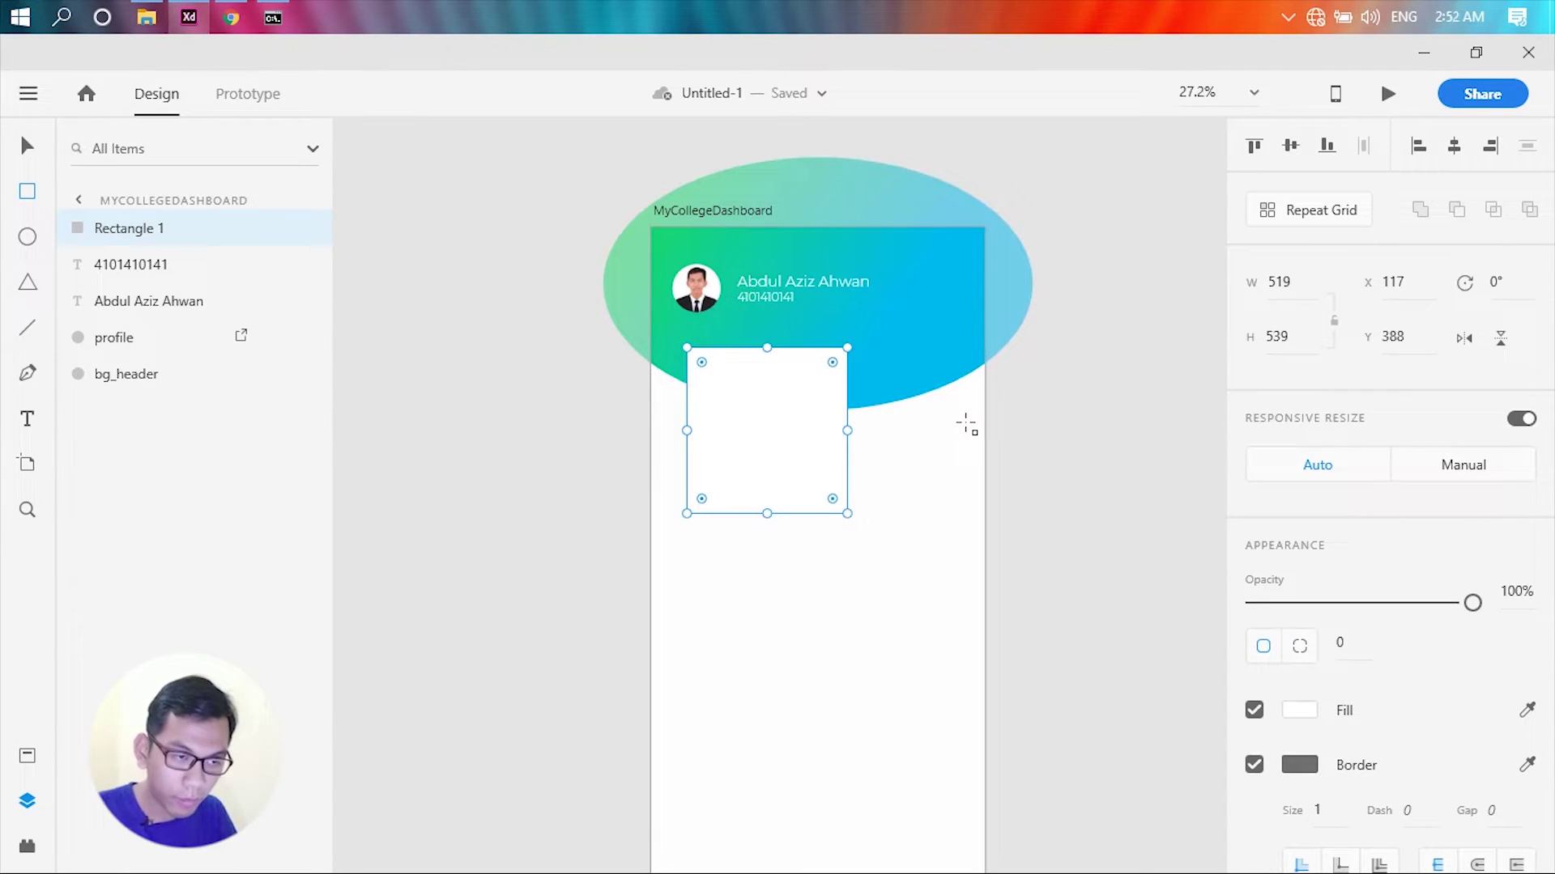
{"action": "scroll", "coordinate": [966, 424], "scroll_direction": "up", "scroll_amount": 2}
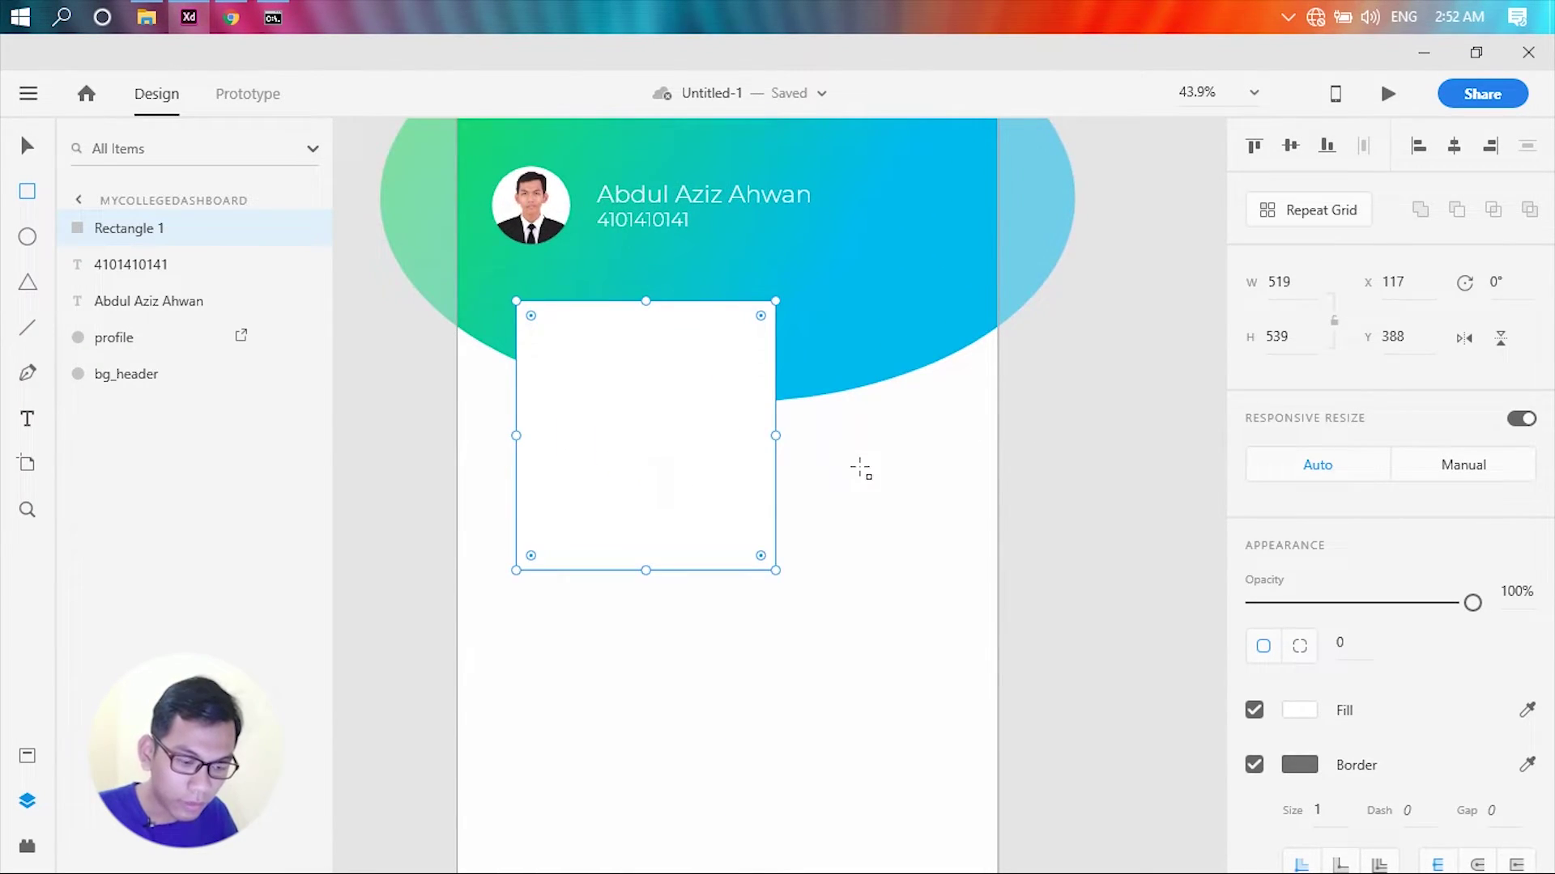
{"action": "scroll", "coordinate": [1359, 711], "scroll_direction": "down", "scroll_amount": 3}
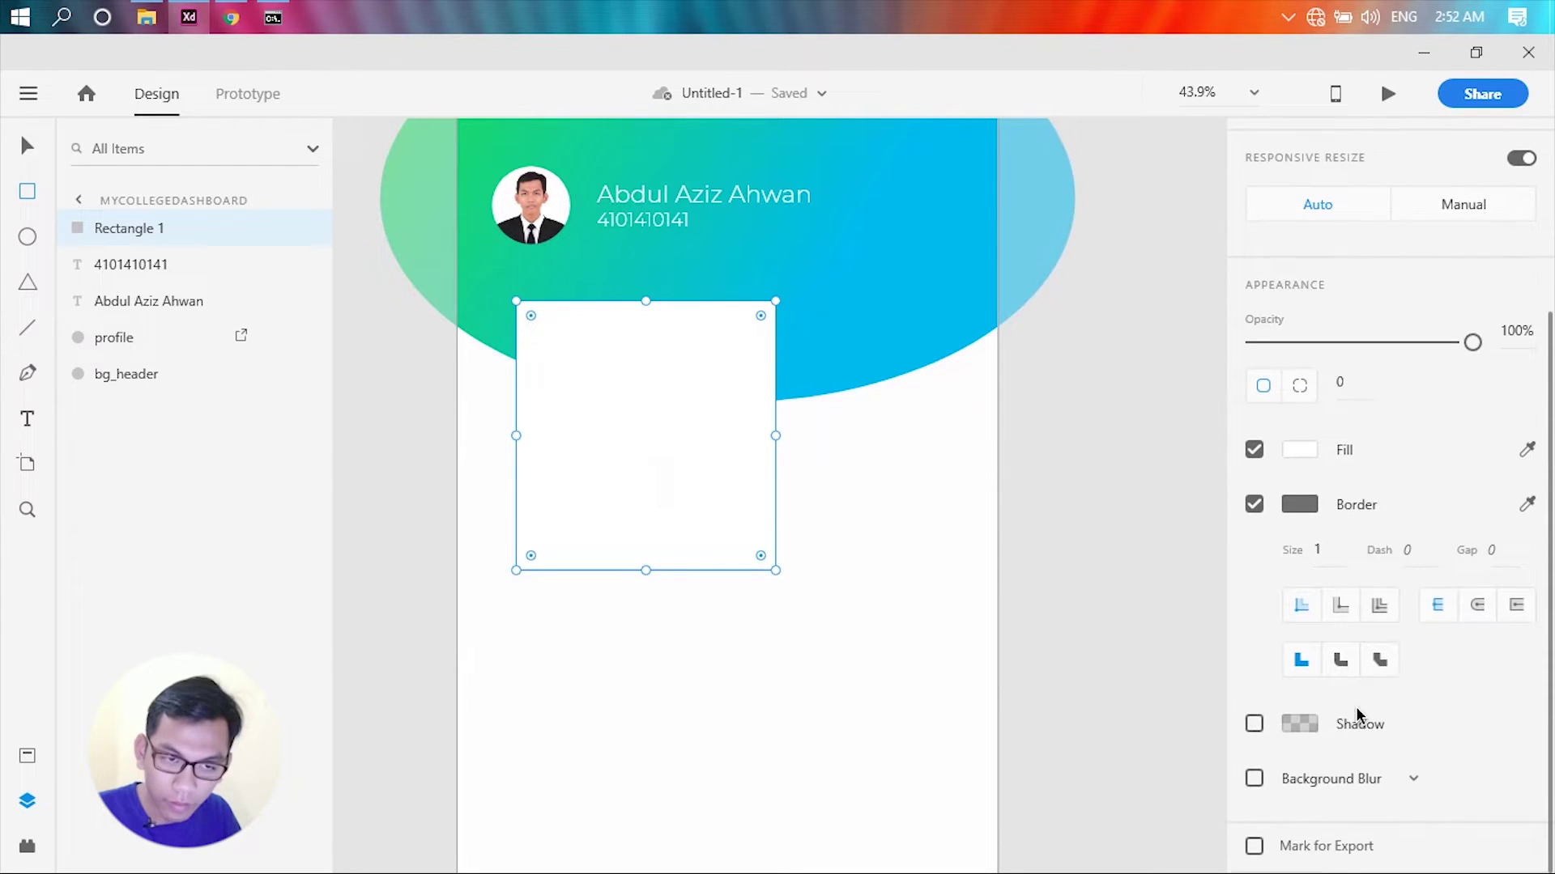
Step: Give the rectangle a 16 corner radius and no border, then deselect it
{"action": "left_click", "coordinate": [1350, 389]}
{"action": "type", "text": "16"}
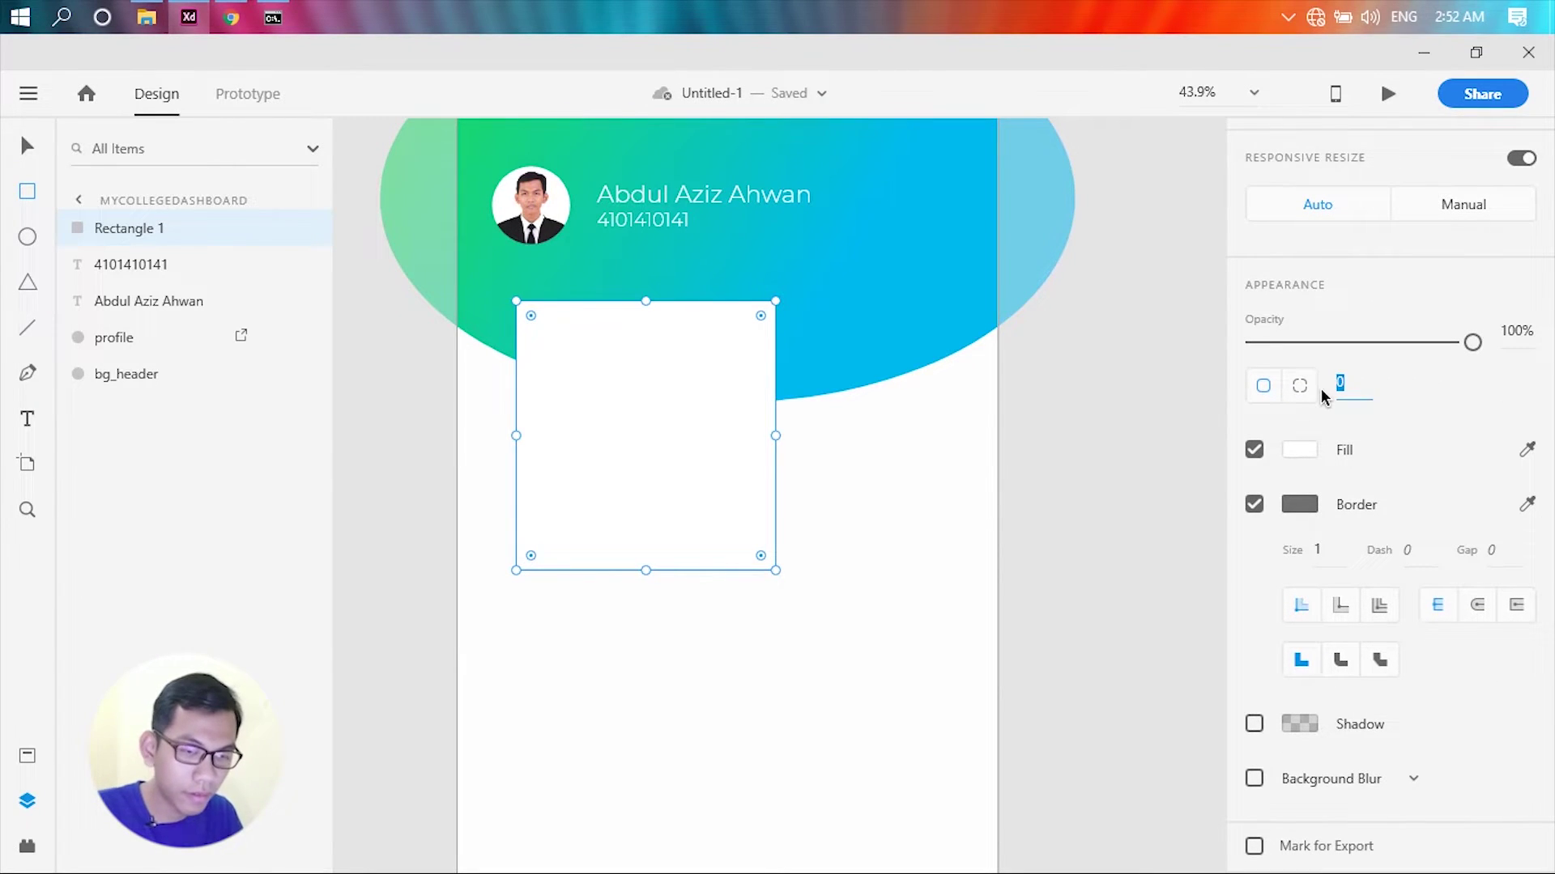
{"action": "key", "text": "Return"}
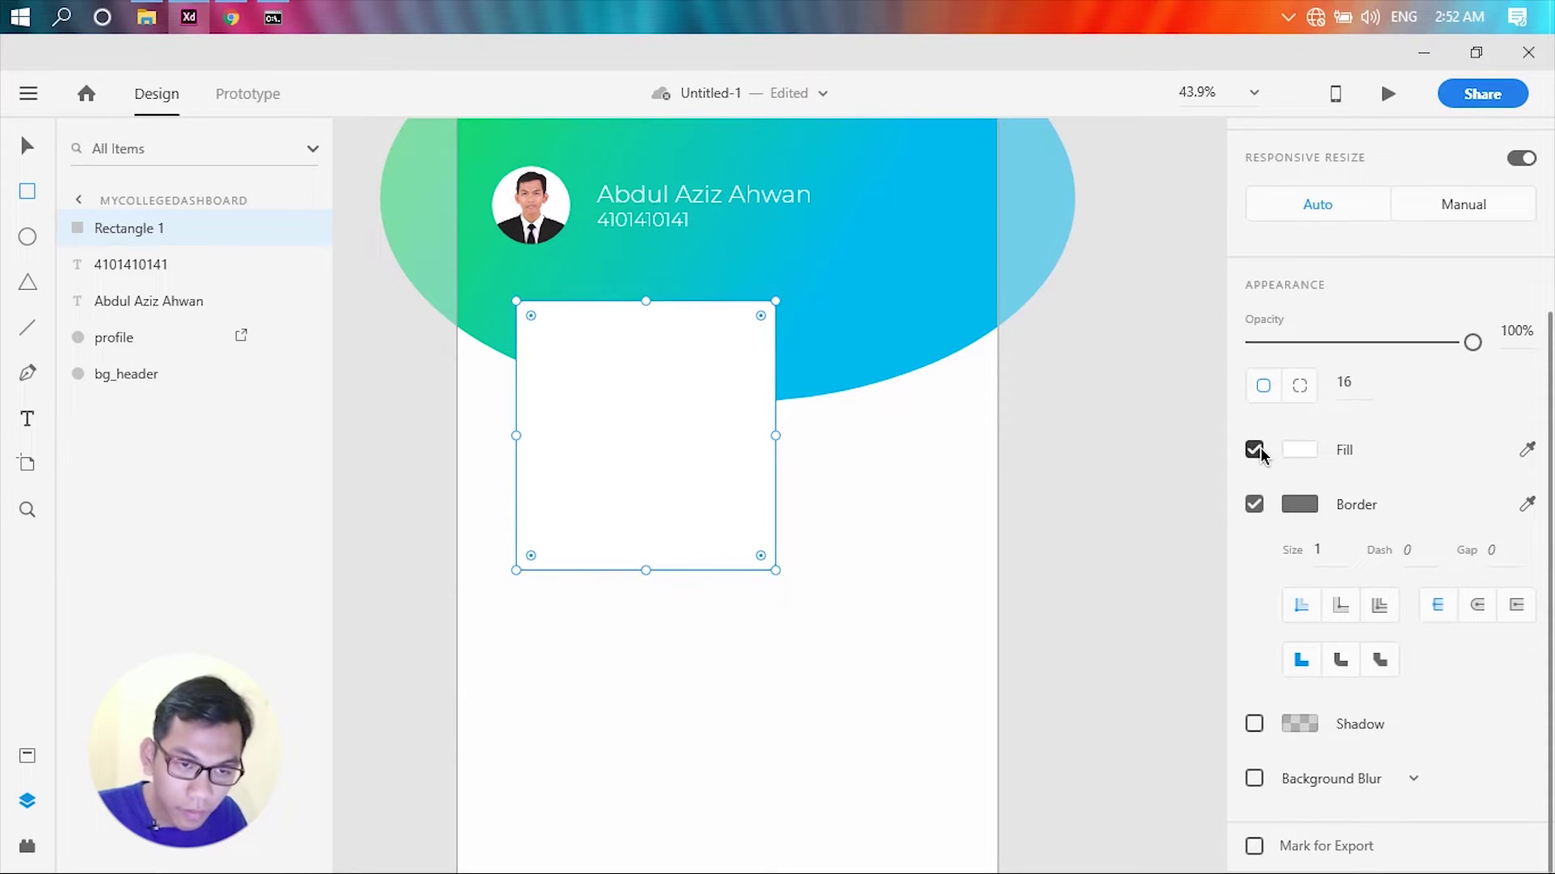
{"action": "left_click", "coordinate": [1254, 504]}
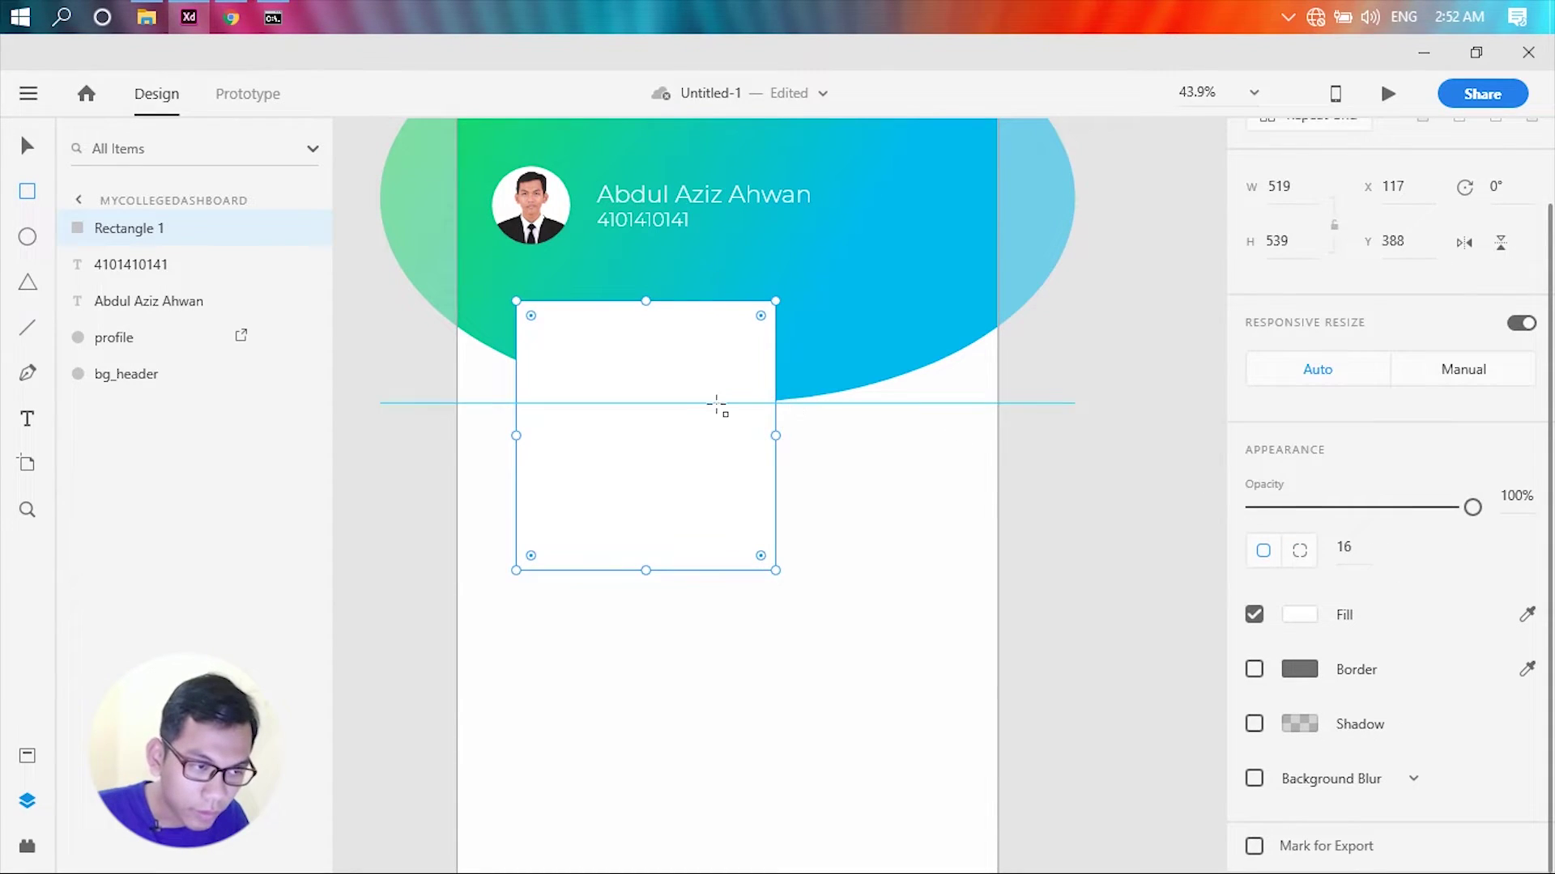
{"action": "key", "text": "v"}
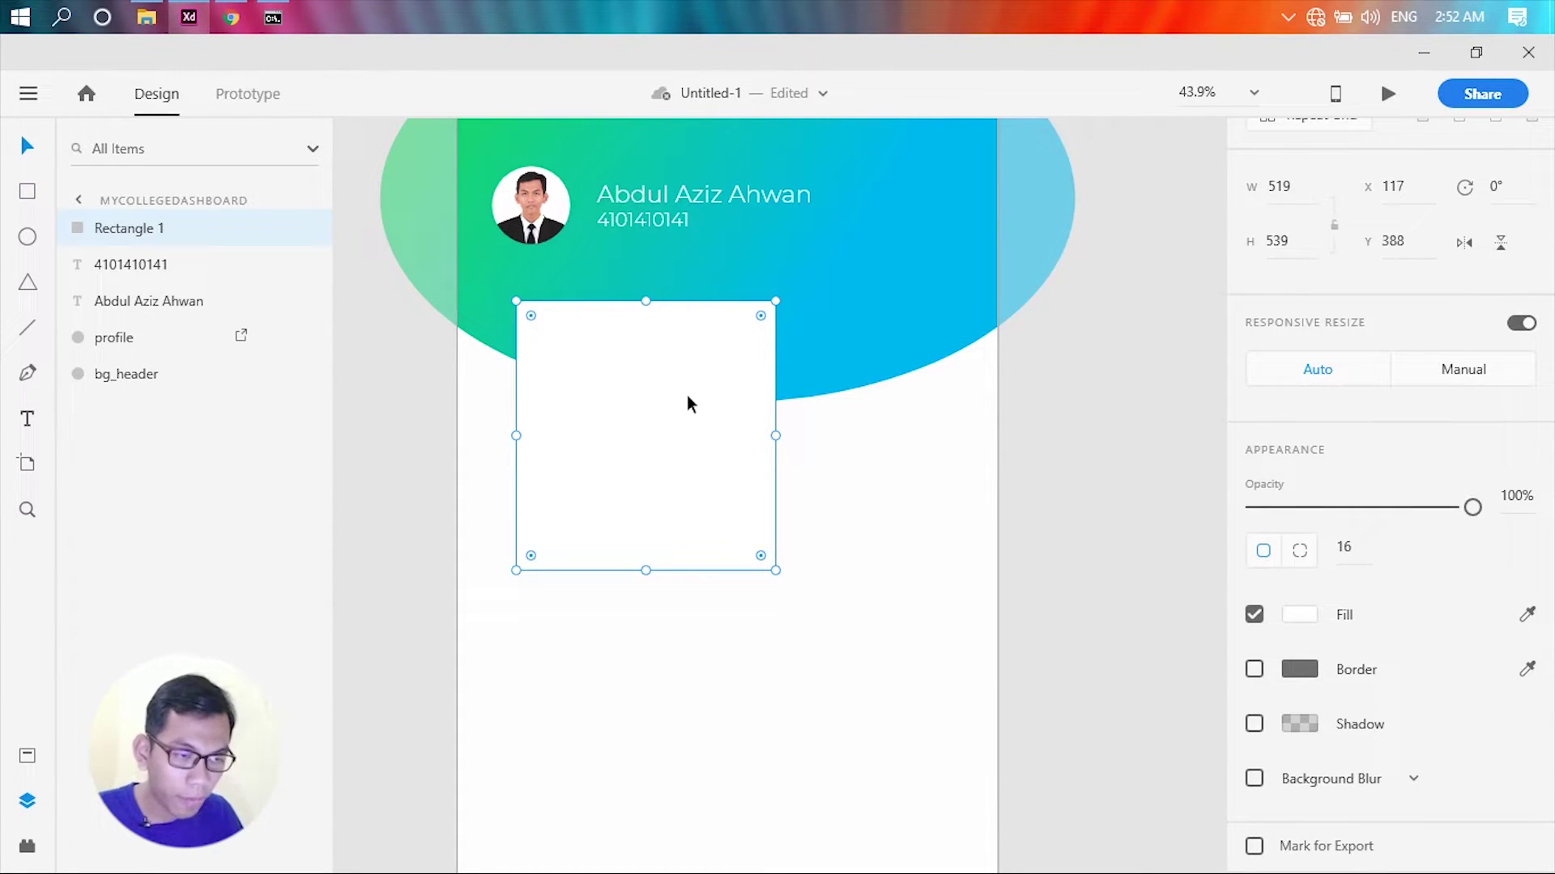
{"action": "left_click", "coordinate": [1098, 531]}
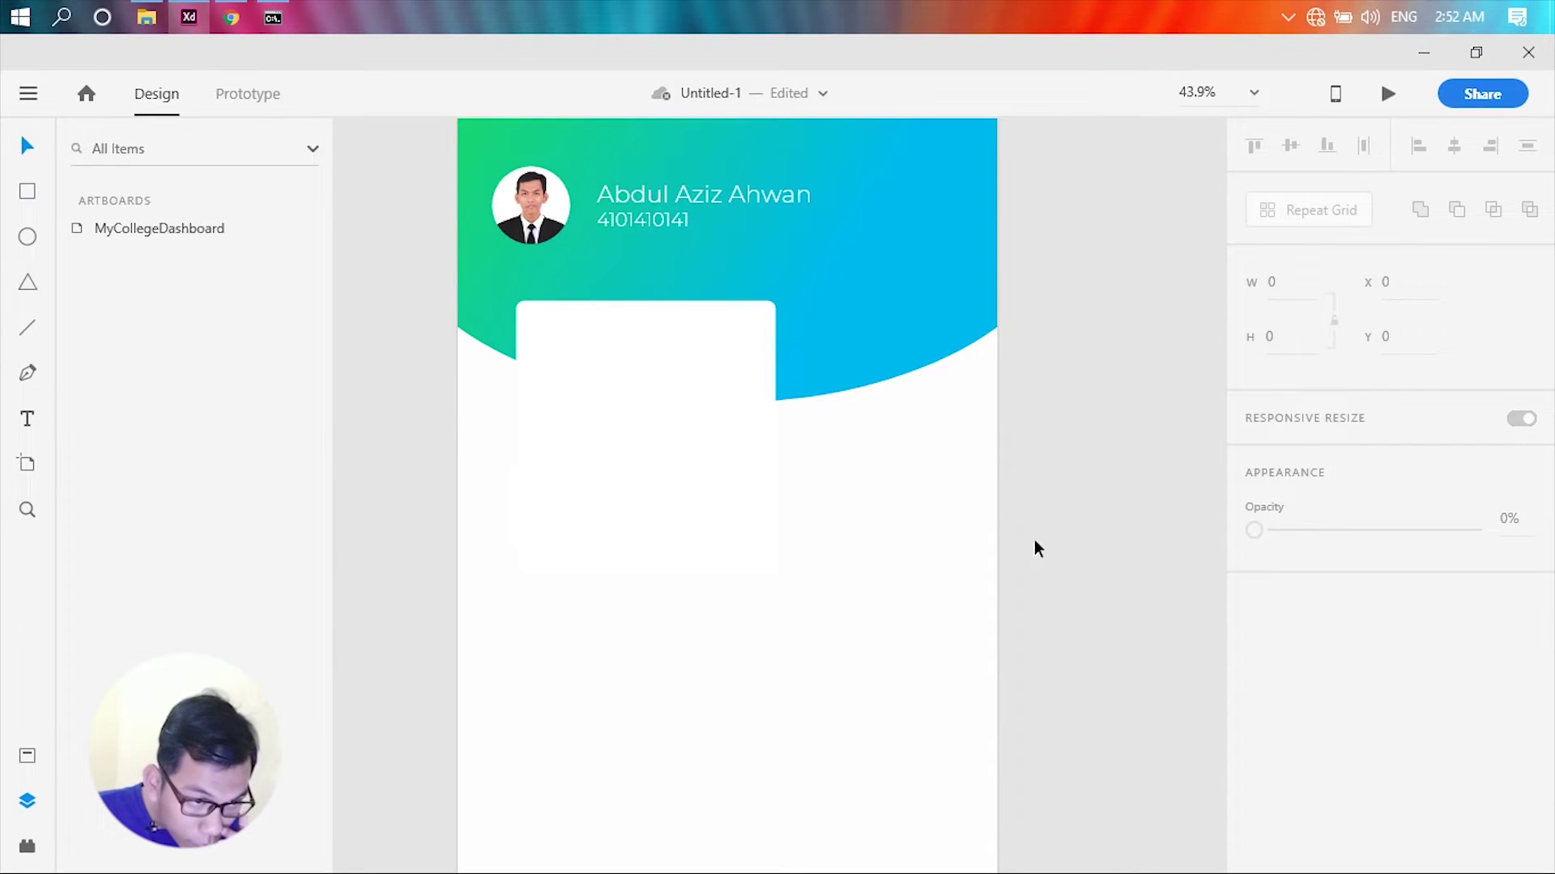
Step: Resize the white card to 435 × 510
{"action": "left_click", "coordinate": [729, 483]}
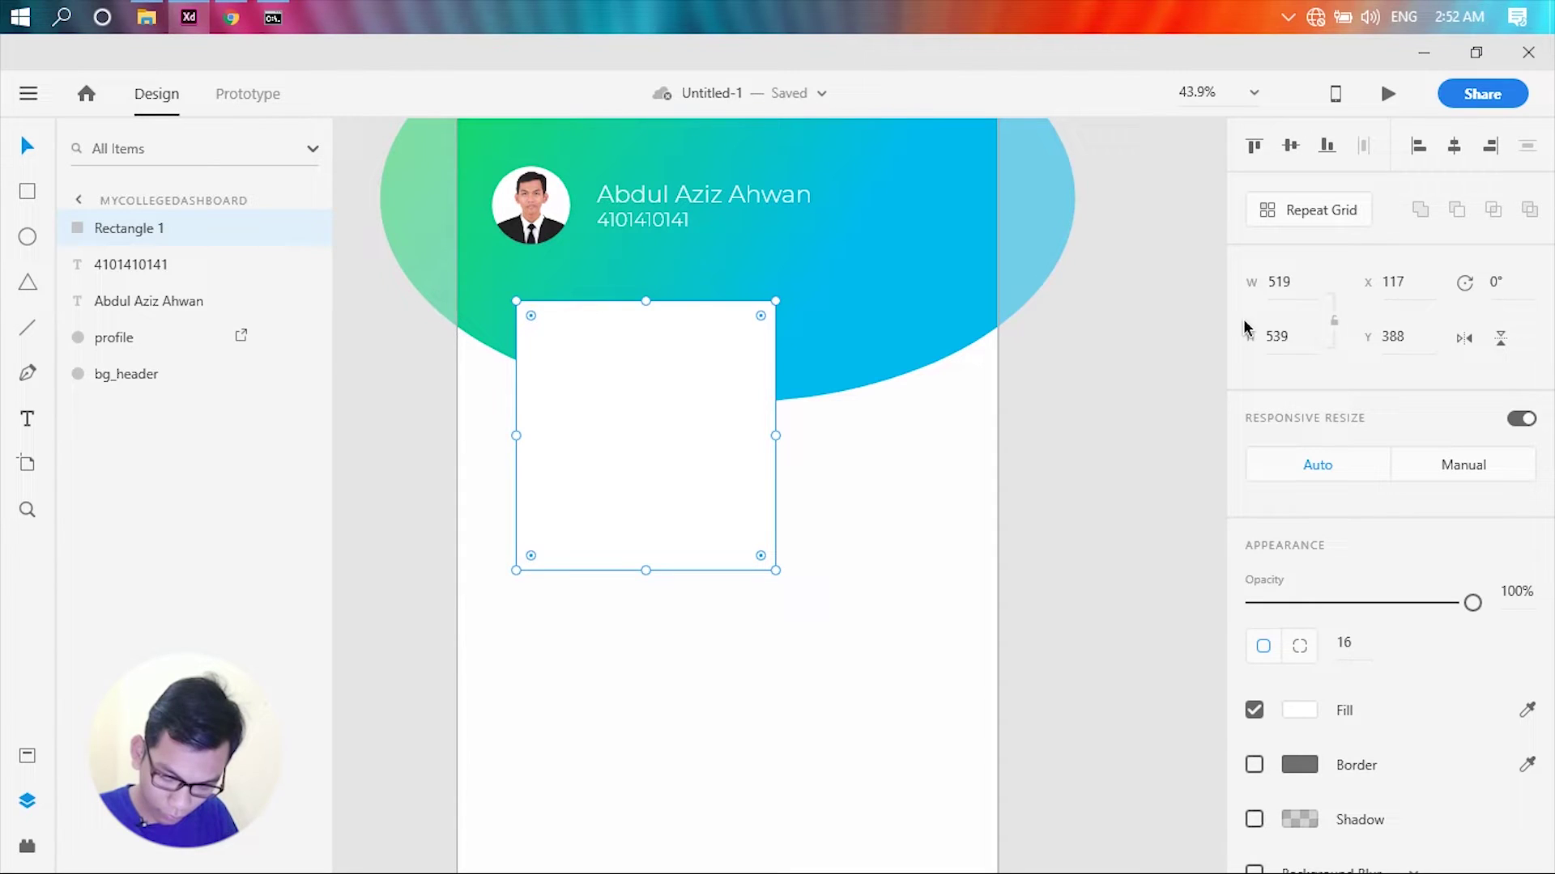
{"action": "left_click", "coordinate": [1294, 285]}
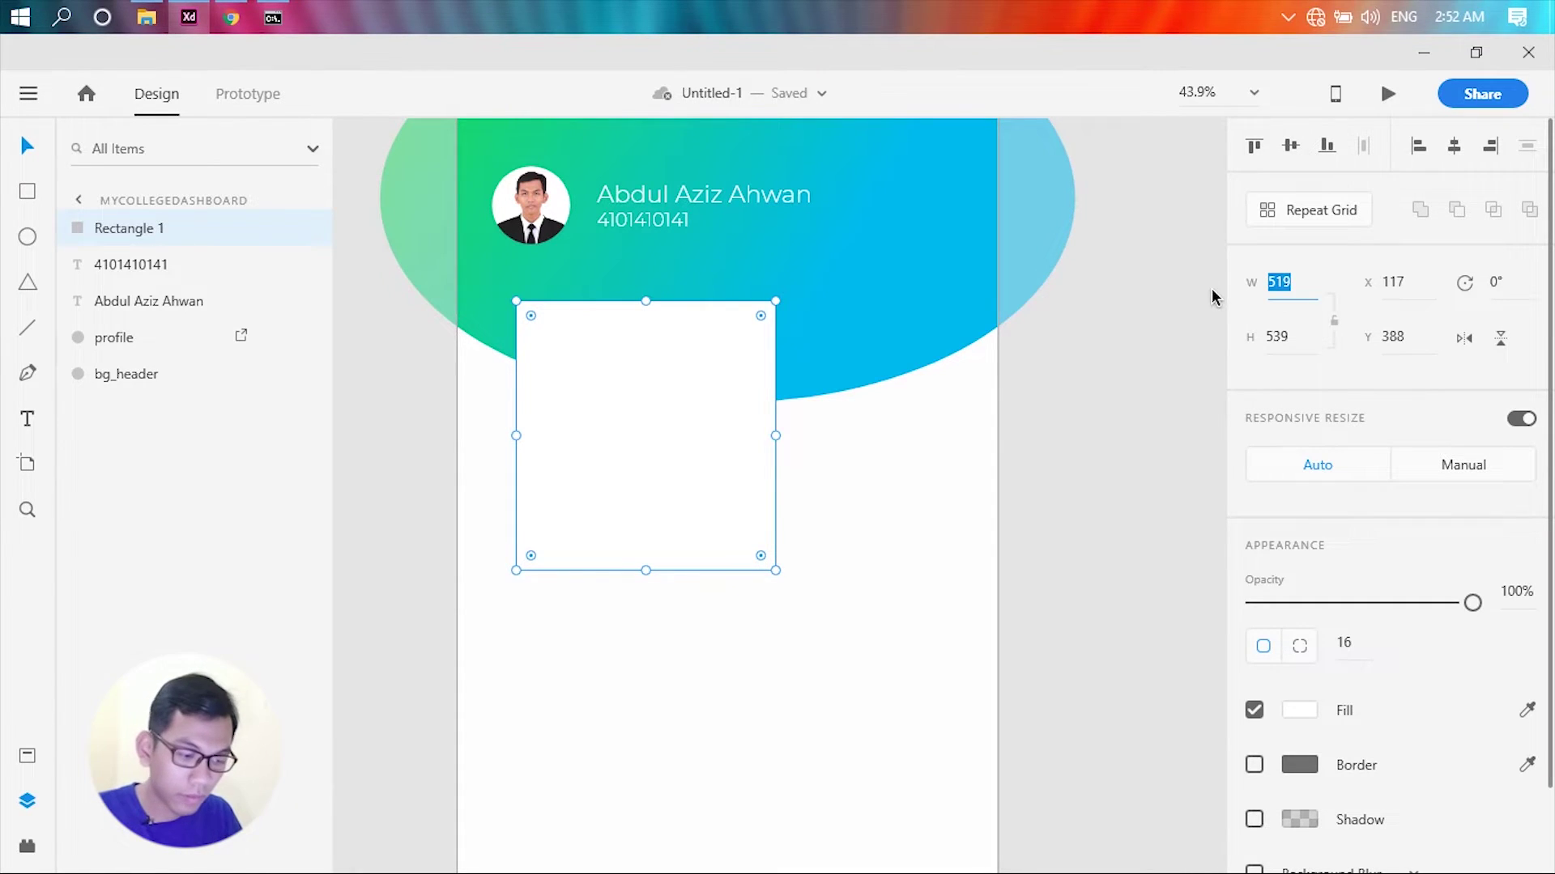
{"action": "type", "text": "435"}
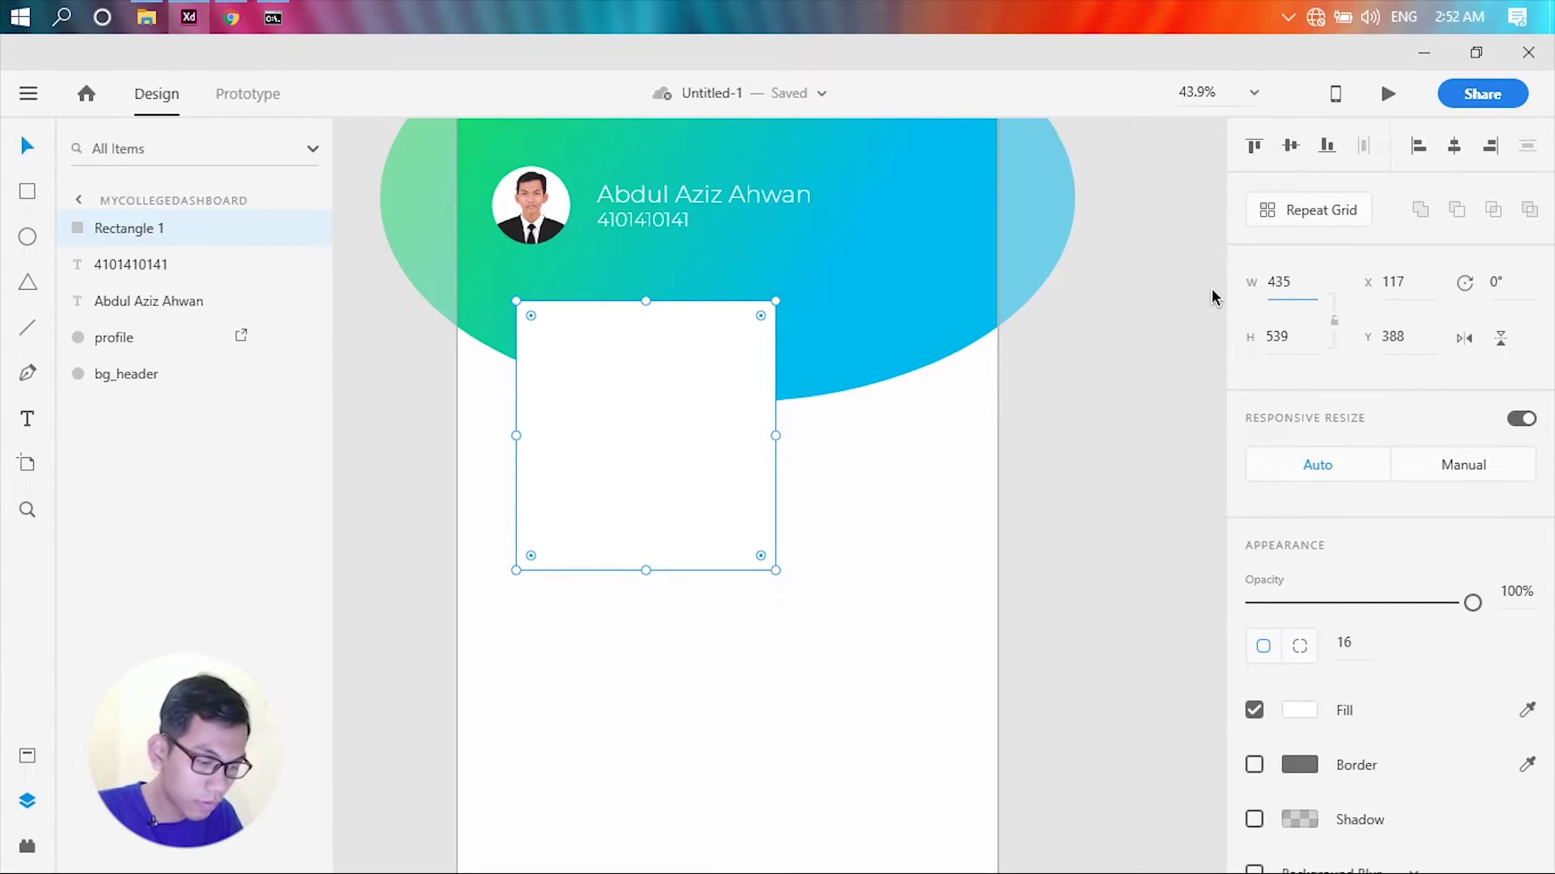
{"action": "key", "text": "Tab"}
{"action": "type", "text": "510"}
{"action": "key", "text": "Return"}
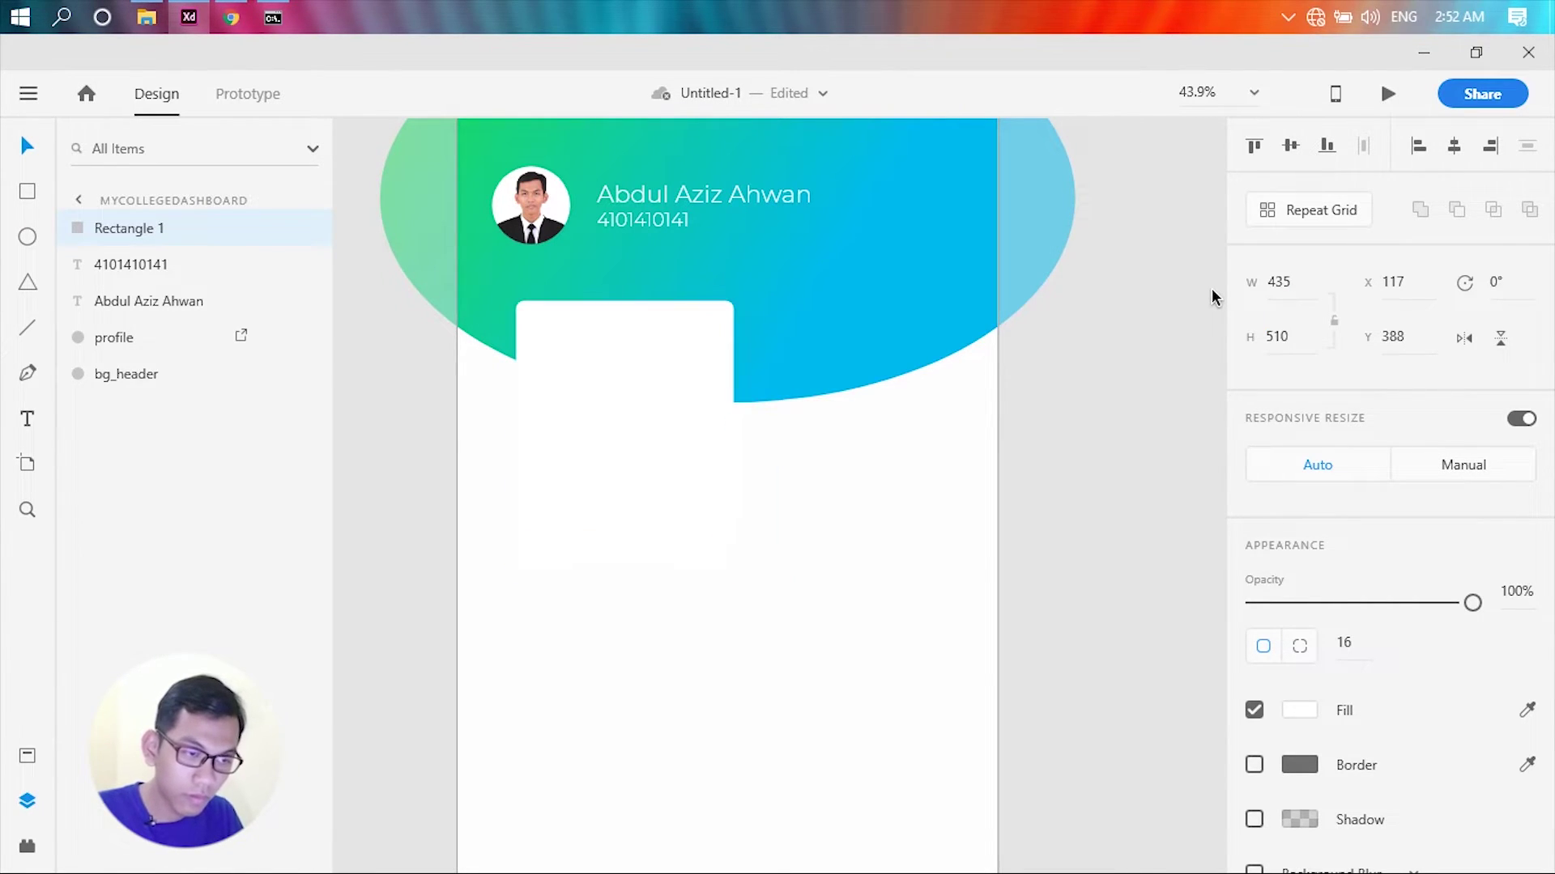
Step: Drag the card across the artboard, settling it near the left side
{"action": "left_click", "coordinate": [687, 364]}
{"action": "mouse_move", "coordinate": [684, 363]}
{"action": "left_mouse_down"}
{"action": "mouse_move", "coordinate": [882, 383]}
{"action": "mouse_move", "coordinate": [902, 361]}
{"action": "left_mouse_up"}
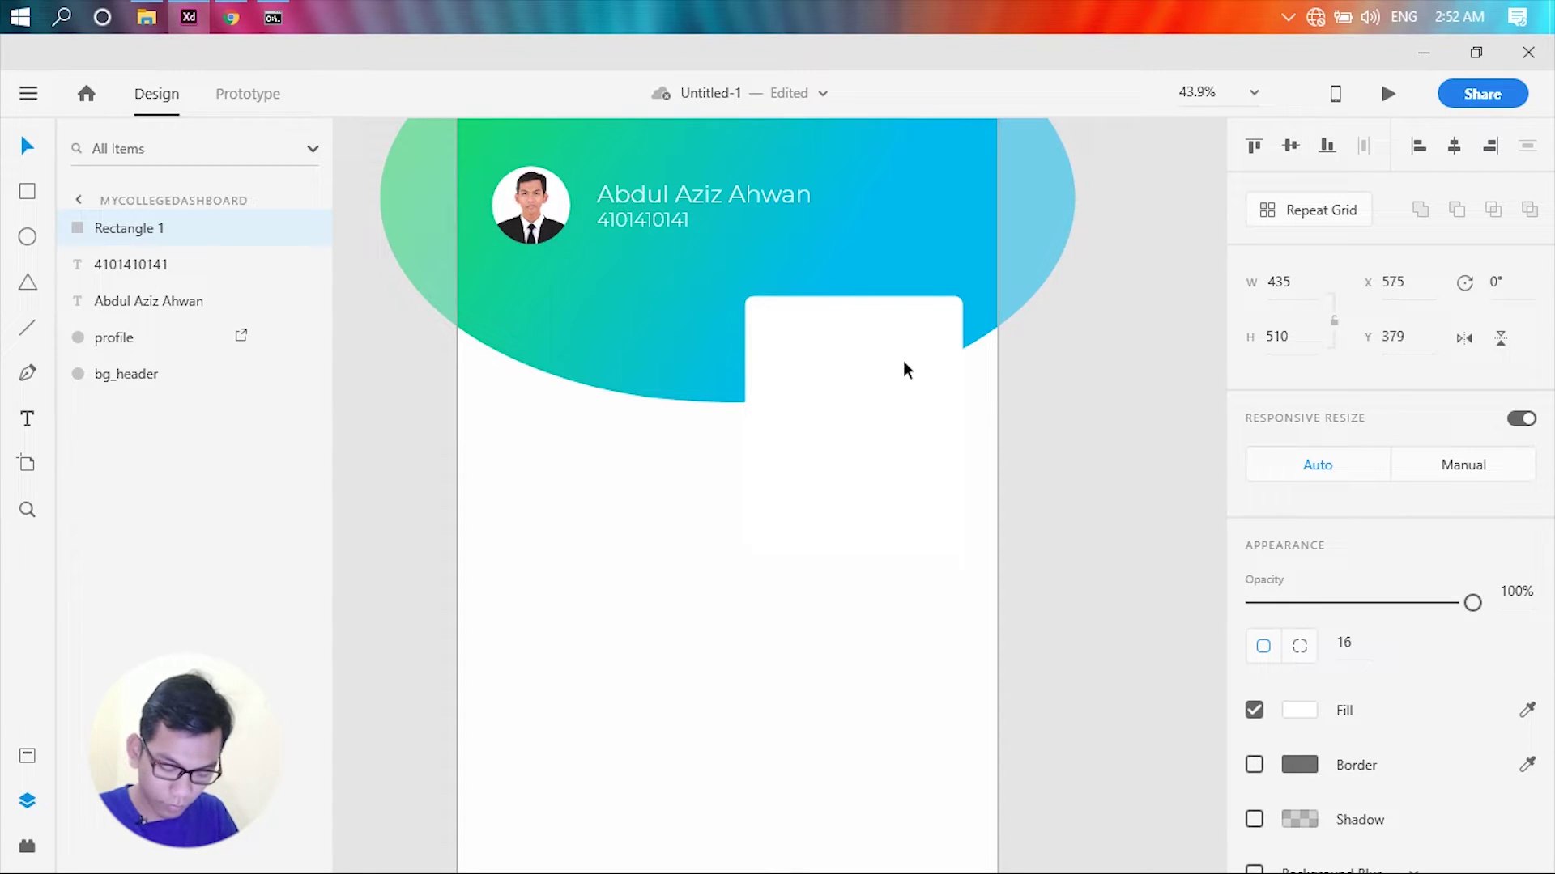
{"action": "left_click_drag", "start_coordinate": [903, 362], "coordinate": [907, 357]}
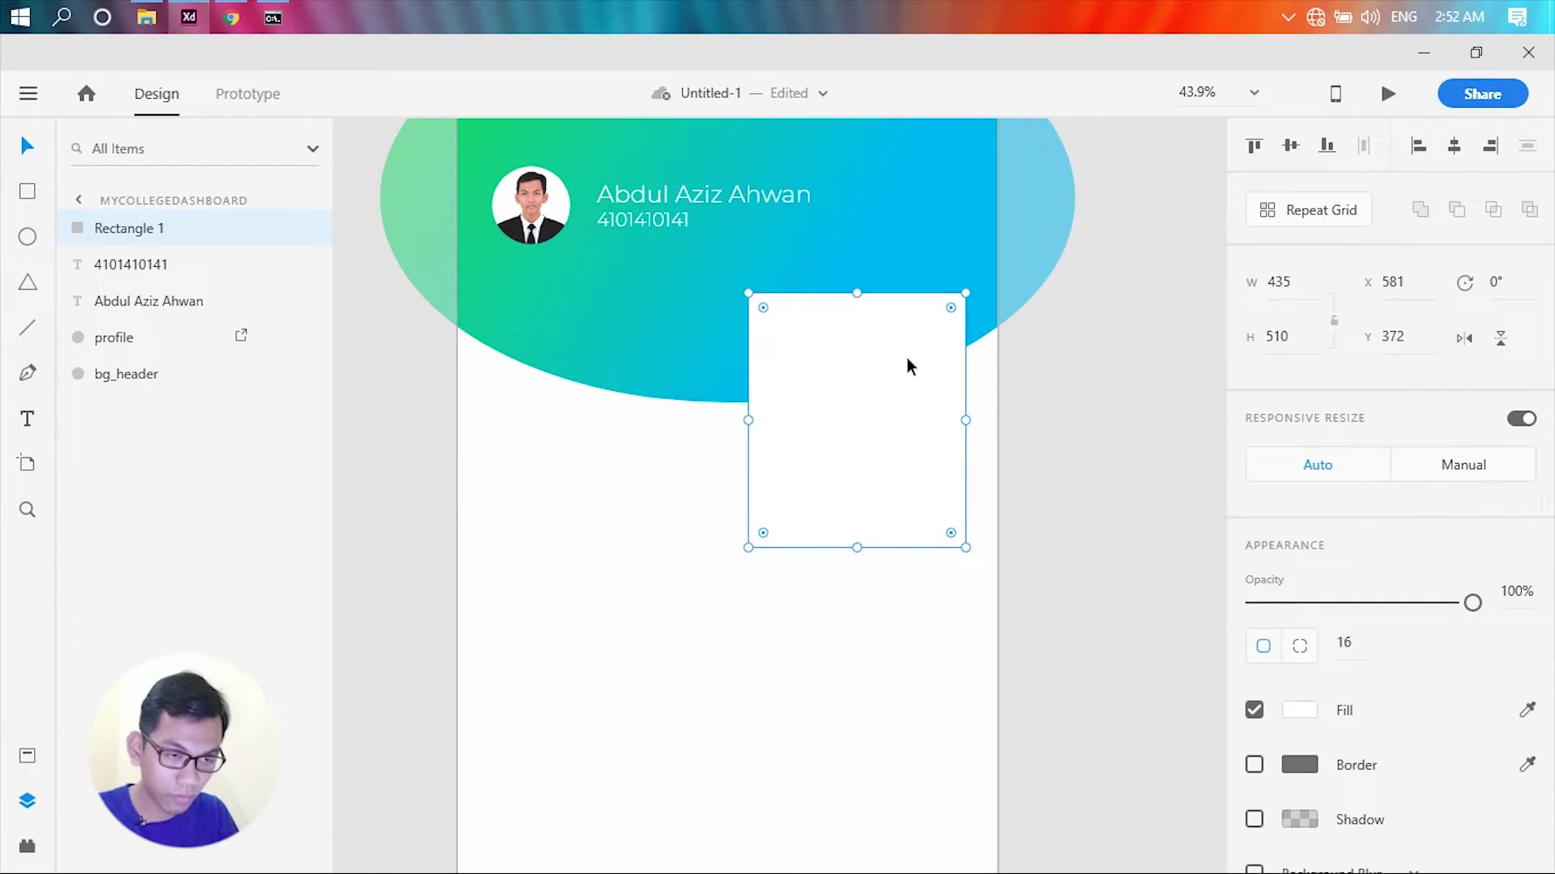
{"action": "scroll", "coordinate": [906, 357], "scroll_direction": "down", "scroll_amount": 2}
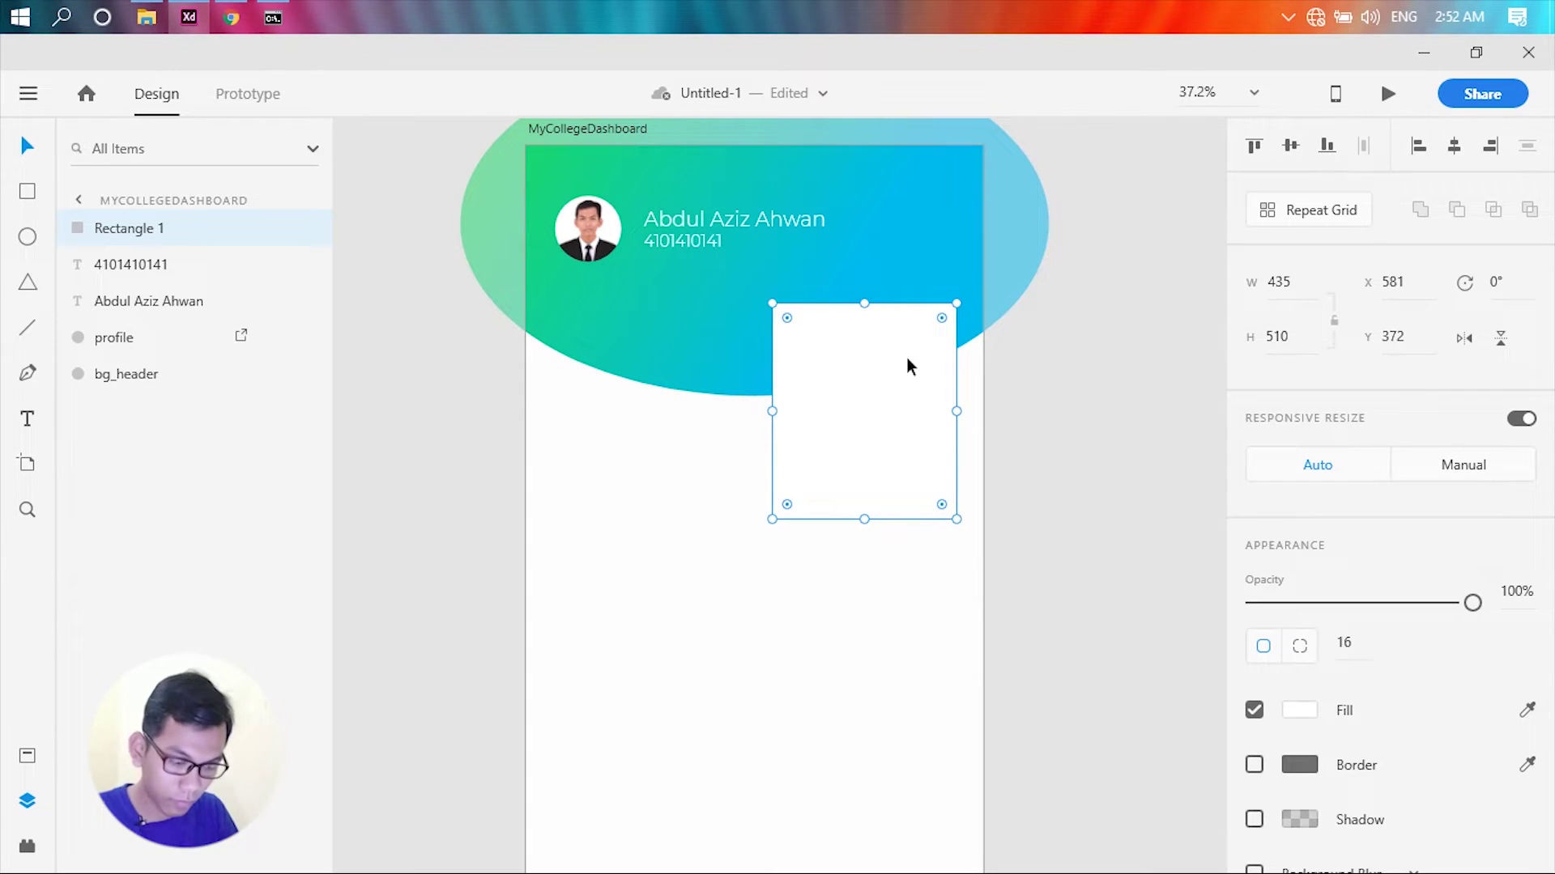
{"action": "left_click_drag", "start_coordinate": [906, 357], "coordinate": [883, 357]}
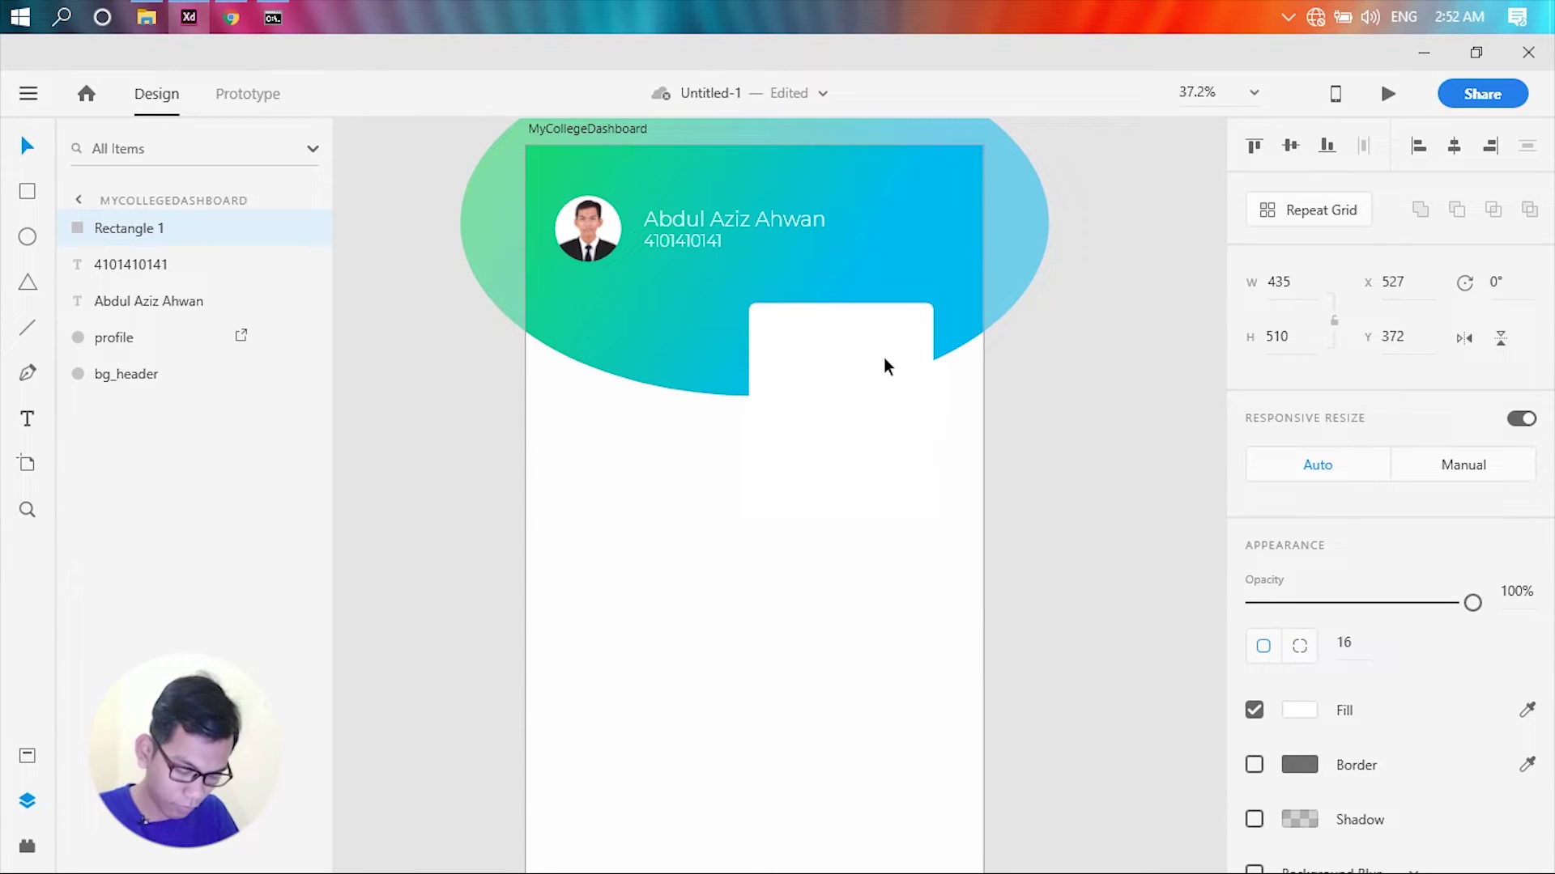
{"action": "left_click_drag", "start_coordinate": [885, 359], "coordinate": [696, 370]}
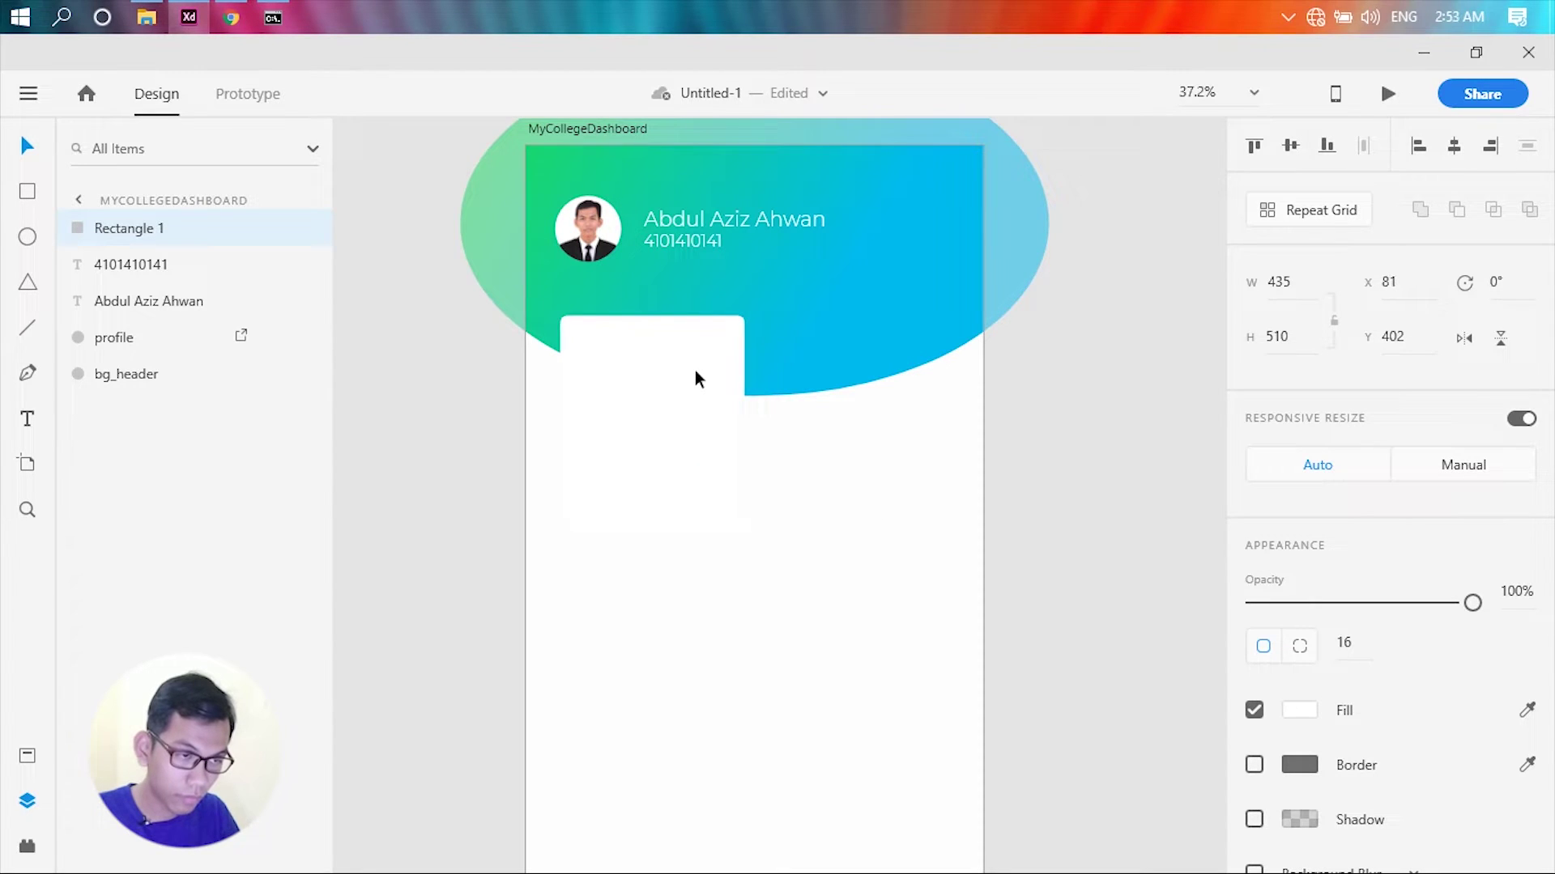
{"action": "left_click_drag", "start_coordinate": [696, 371], "coordinate": [695, 371]}
Step: Position the card at X 576, Y 316
{"action": "left_click", "coordinate": [1295, 281]}
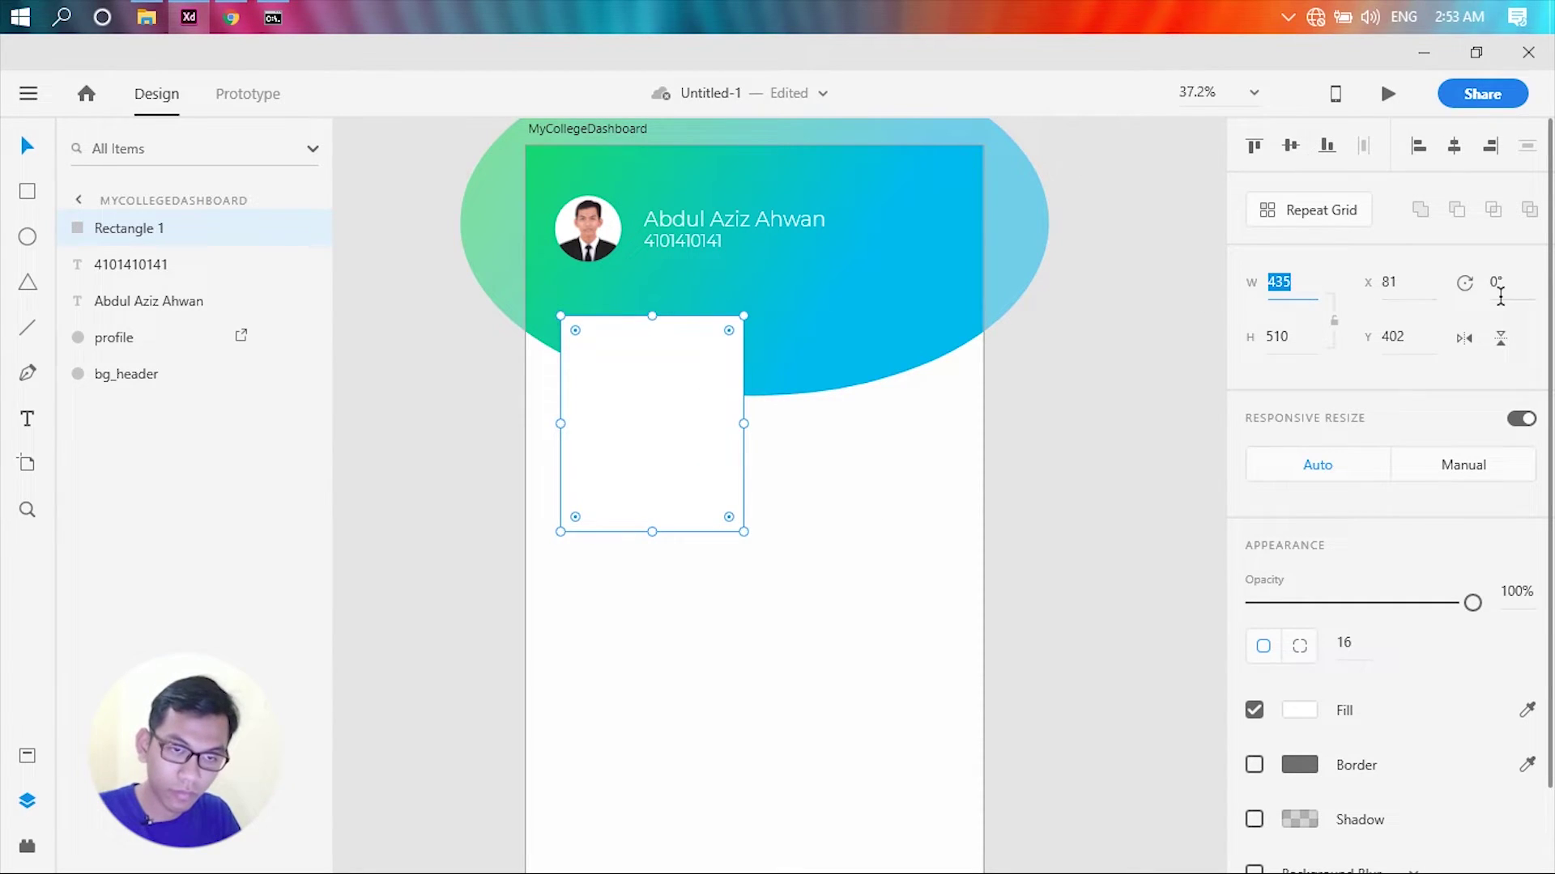
{"action": "left_click", "coordinate": [1394, 283]}
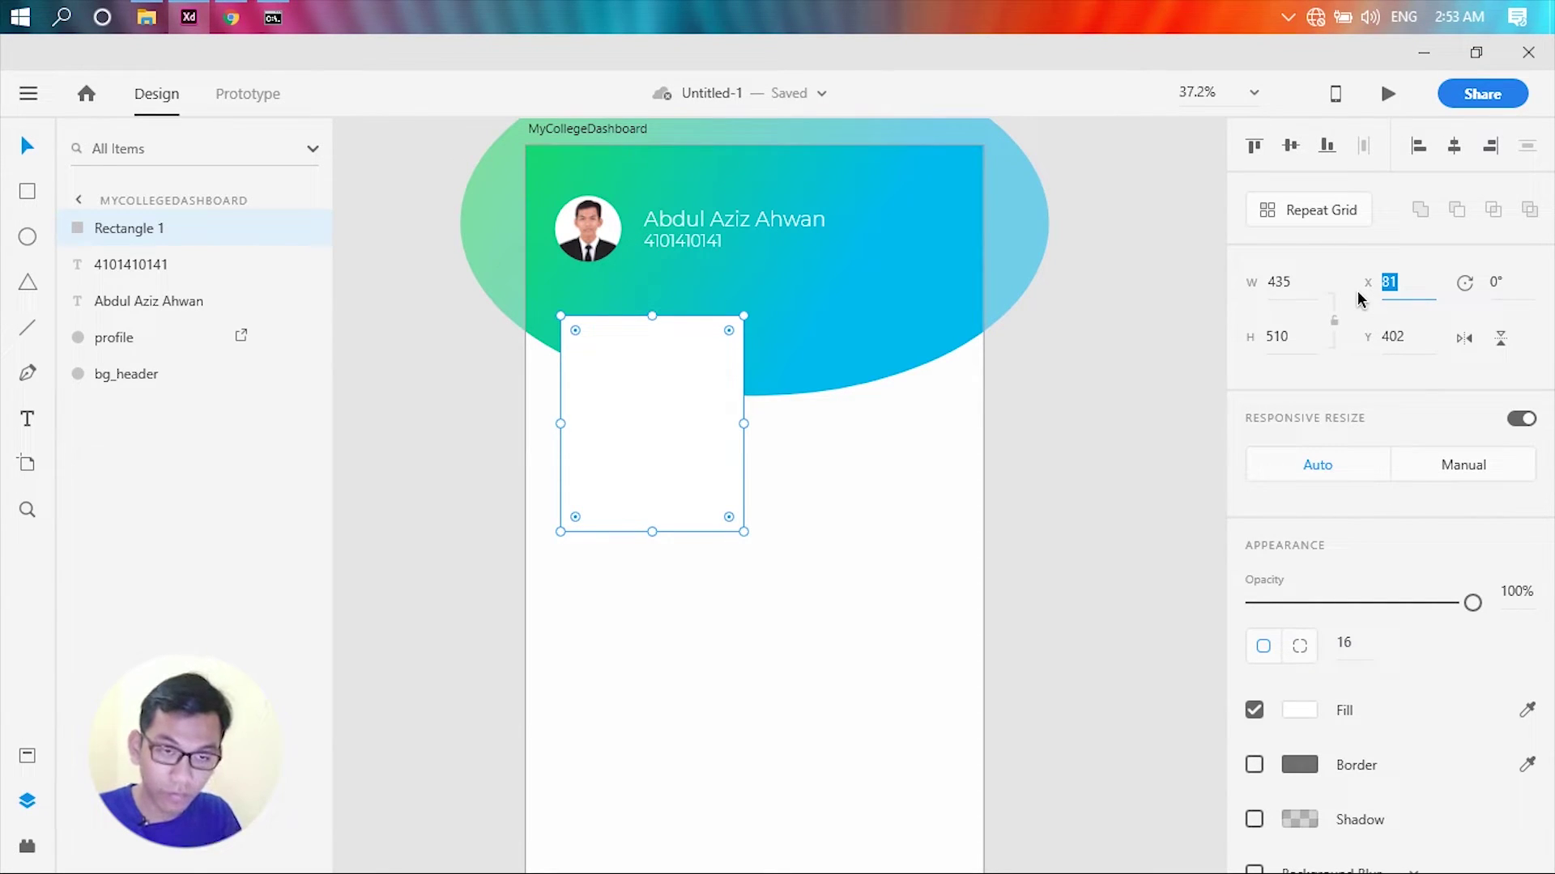
{"action": "type", "text": "5"}
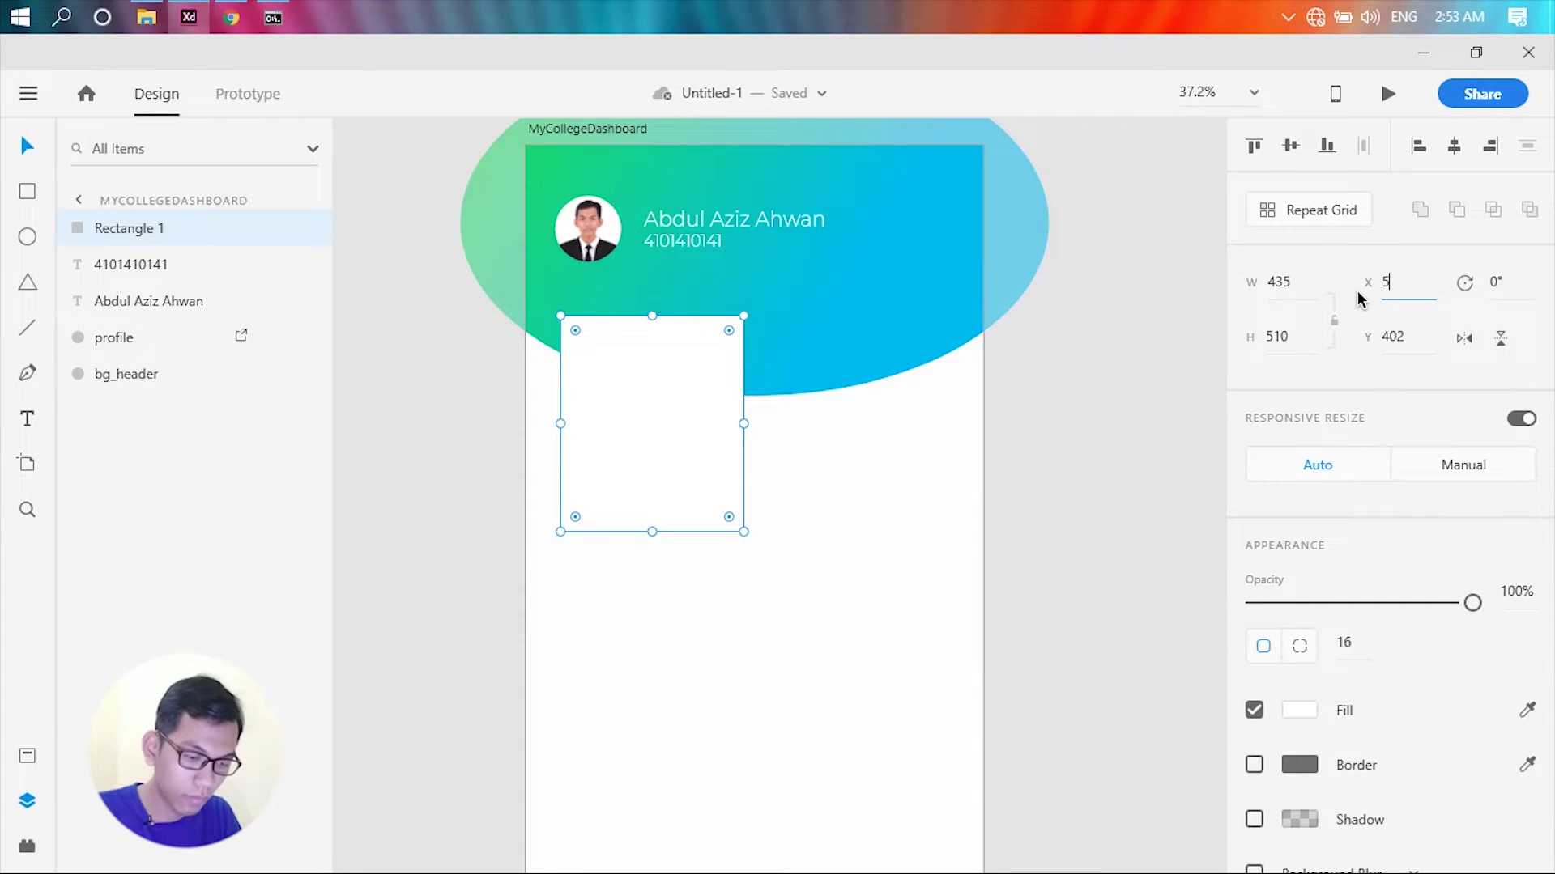
{"action": "type", "text": "76"}
{"action": "key", "text": "Return"}
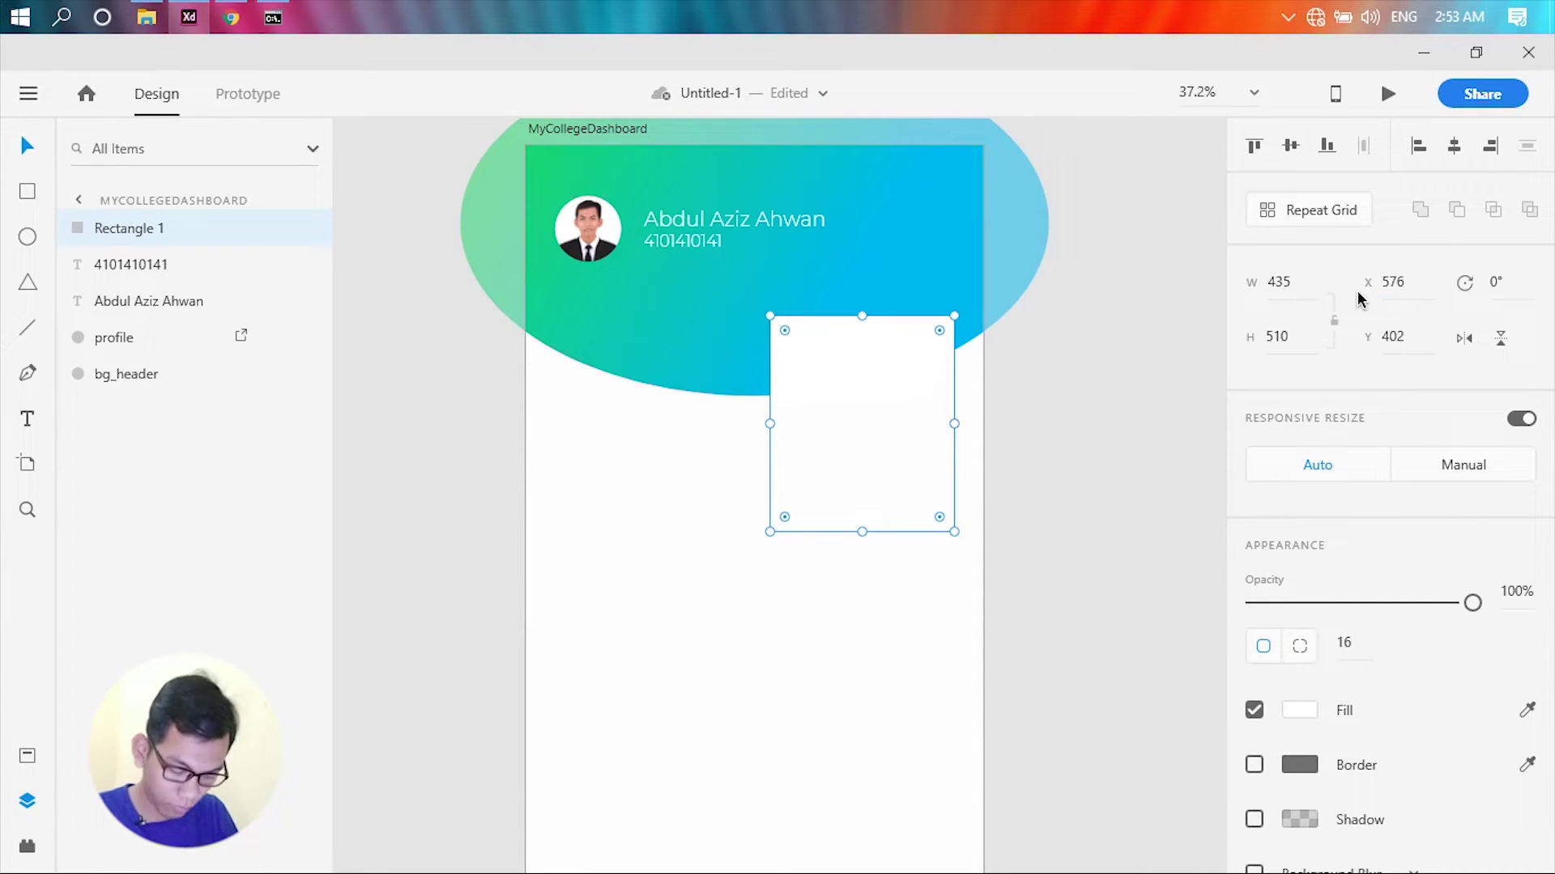
{"action": "left_click", "coordinate": [1412, 335]}
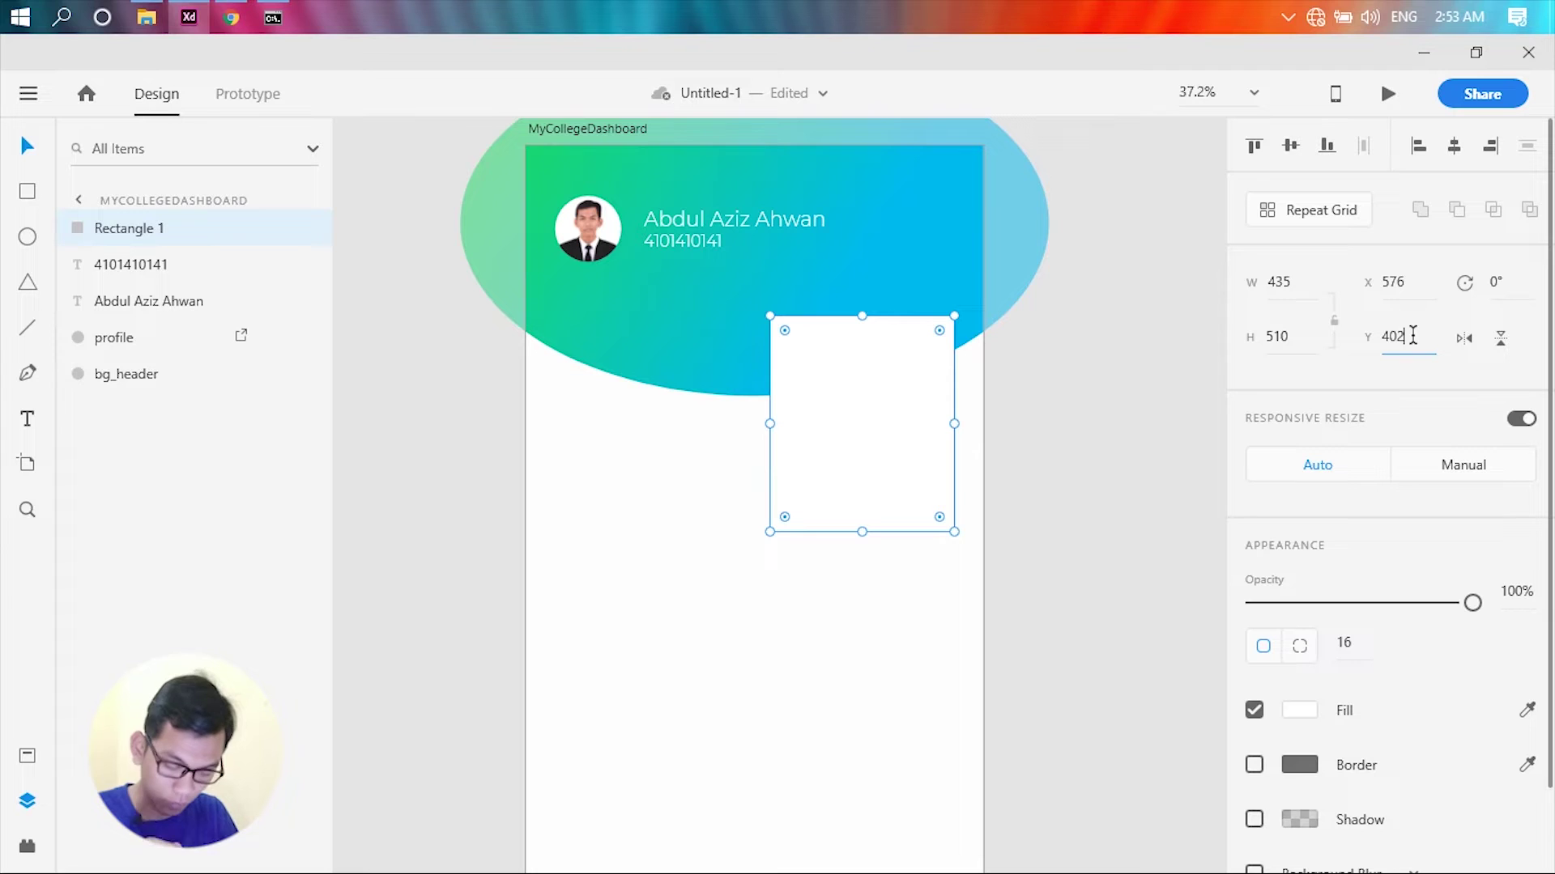
{"action": "key", "text": "BackSpace"}
{"action": "key", "text": "BackSpace"}
{"action": "key", "text": "BackSpace"}
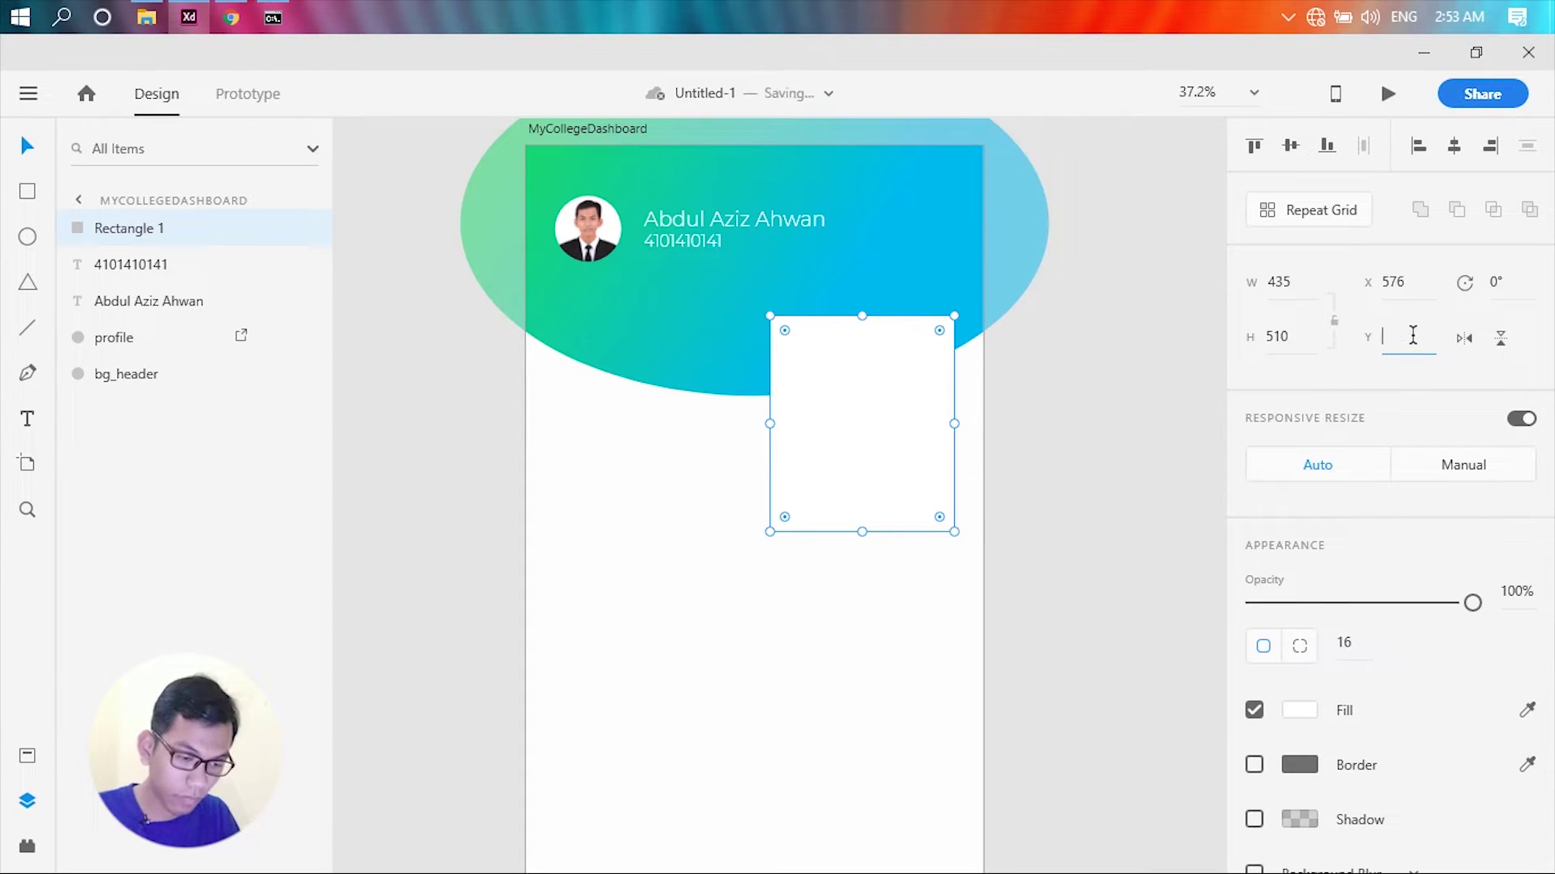
{"action": "type", "text": "316"}
{"action": "key", "text": "Return"}
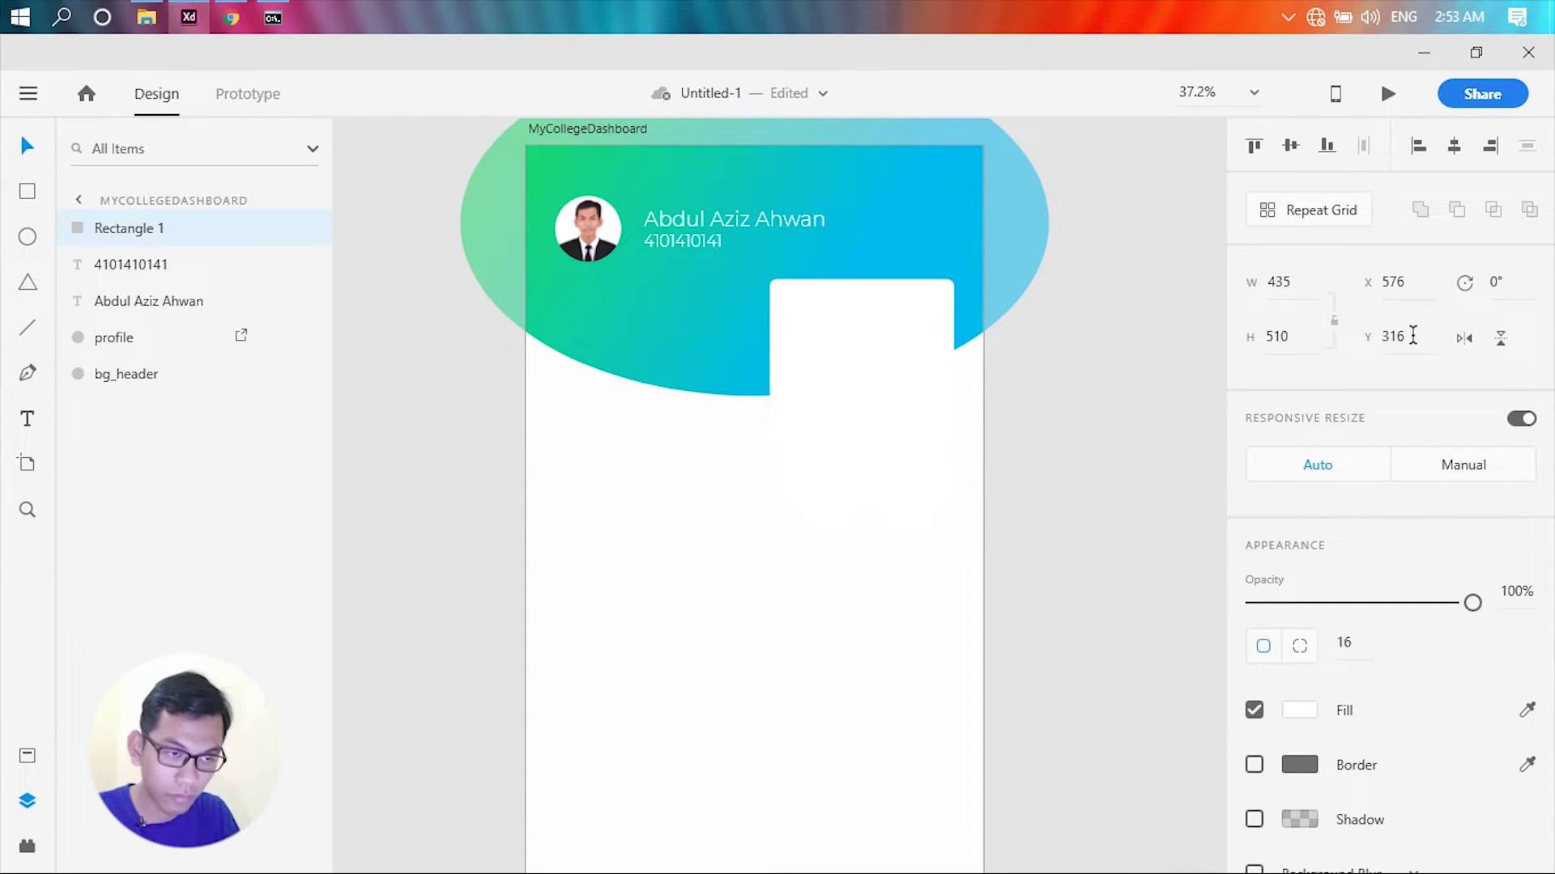
{"action": "scroll", "coordinate": [1012, 430], "scroll_direction": "down", "scroll_amount": 2}
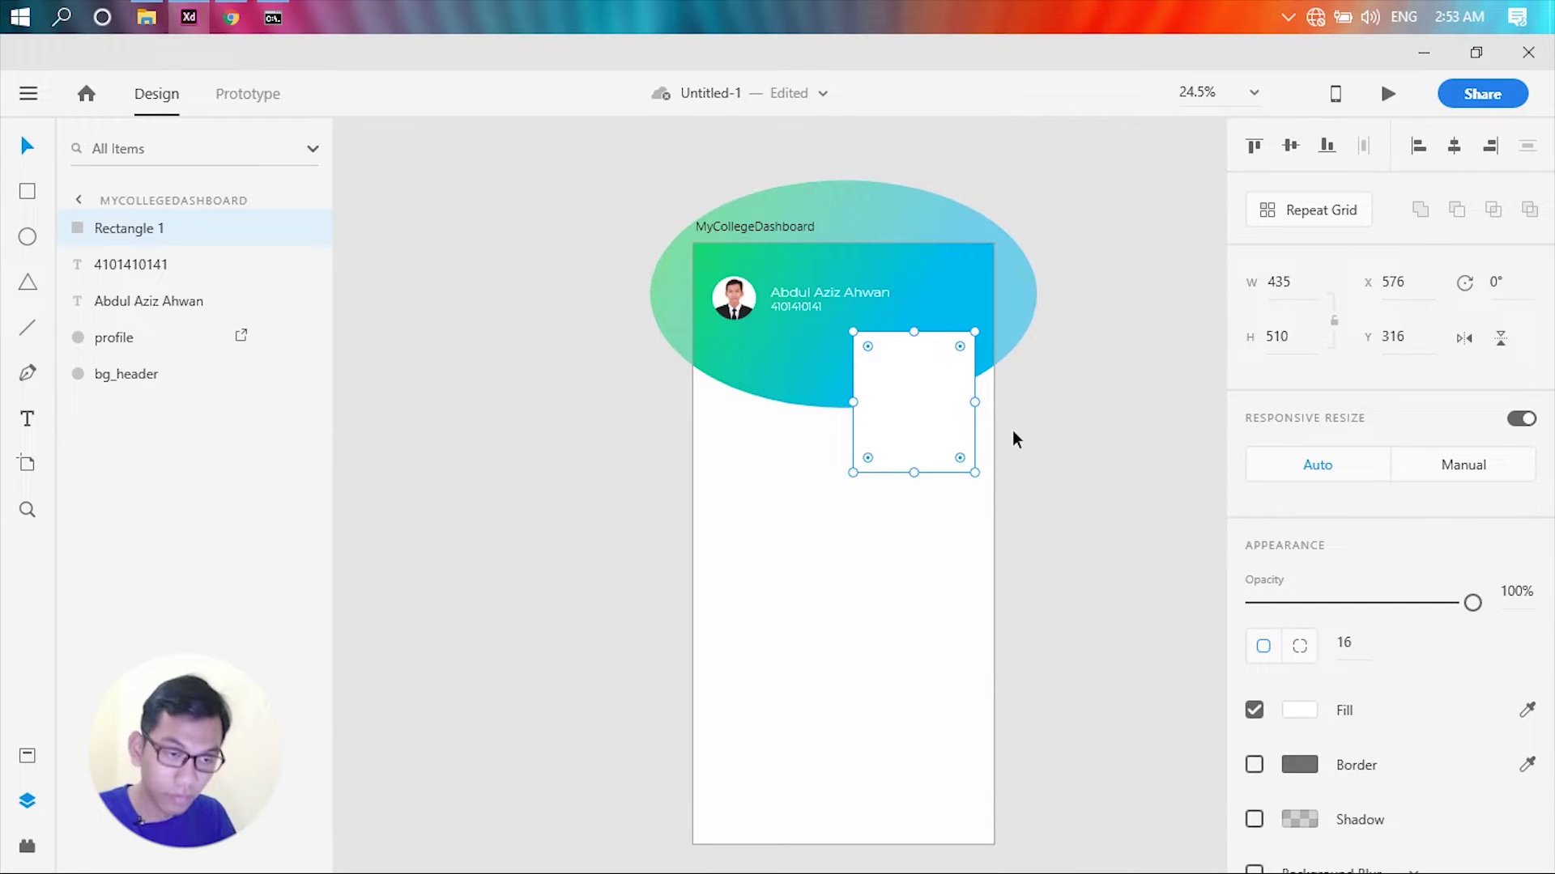
Step: Add a drop shadow to the white card with X 0, Y 8 and blur 12
{"action": "scroll", "coordinate": [1046, 454], "scroll_direction": "up", "scroll_amount": 1}
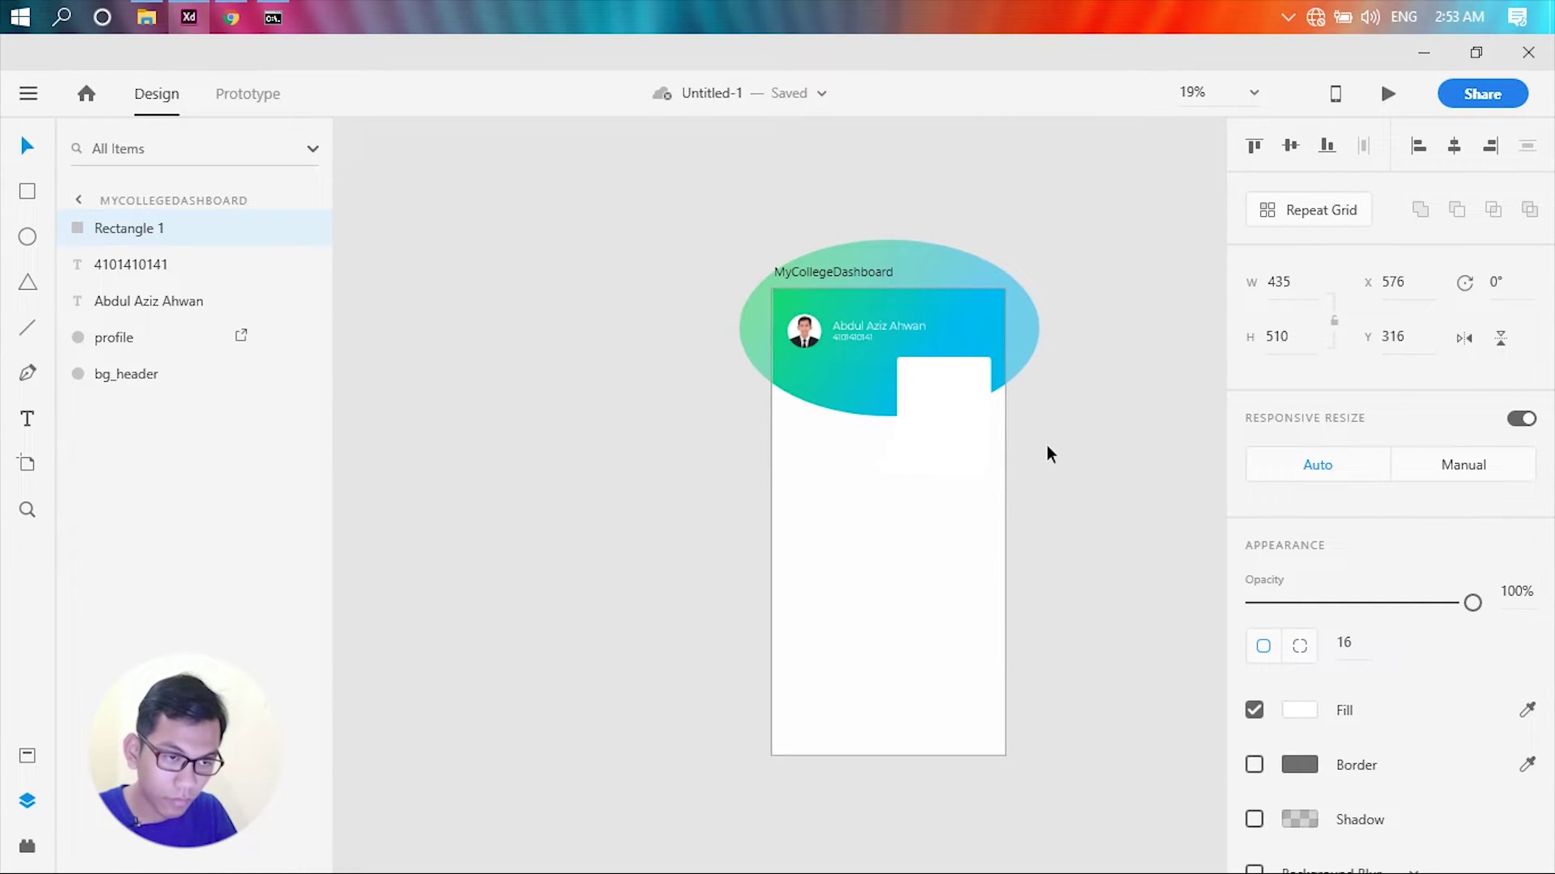
{"action": "scroll", "coordinate": [1047, 454], "scroll_direction": "up", "scroll_amount": 2}
{"action": "scroll", "coordinate": [1047, 453], "scroll_direction": "up", "scroll_amount": 2}
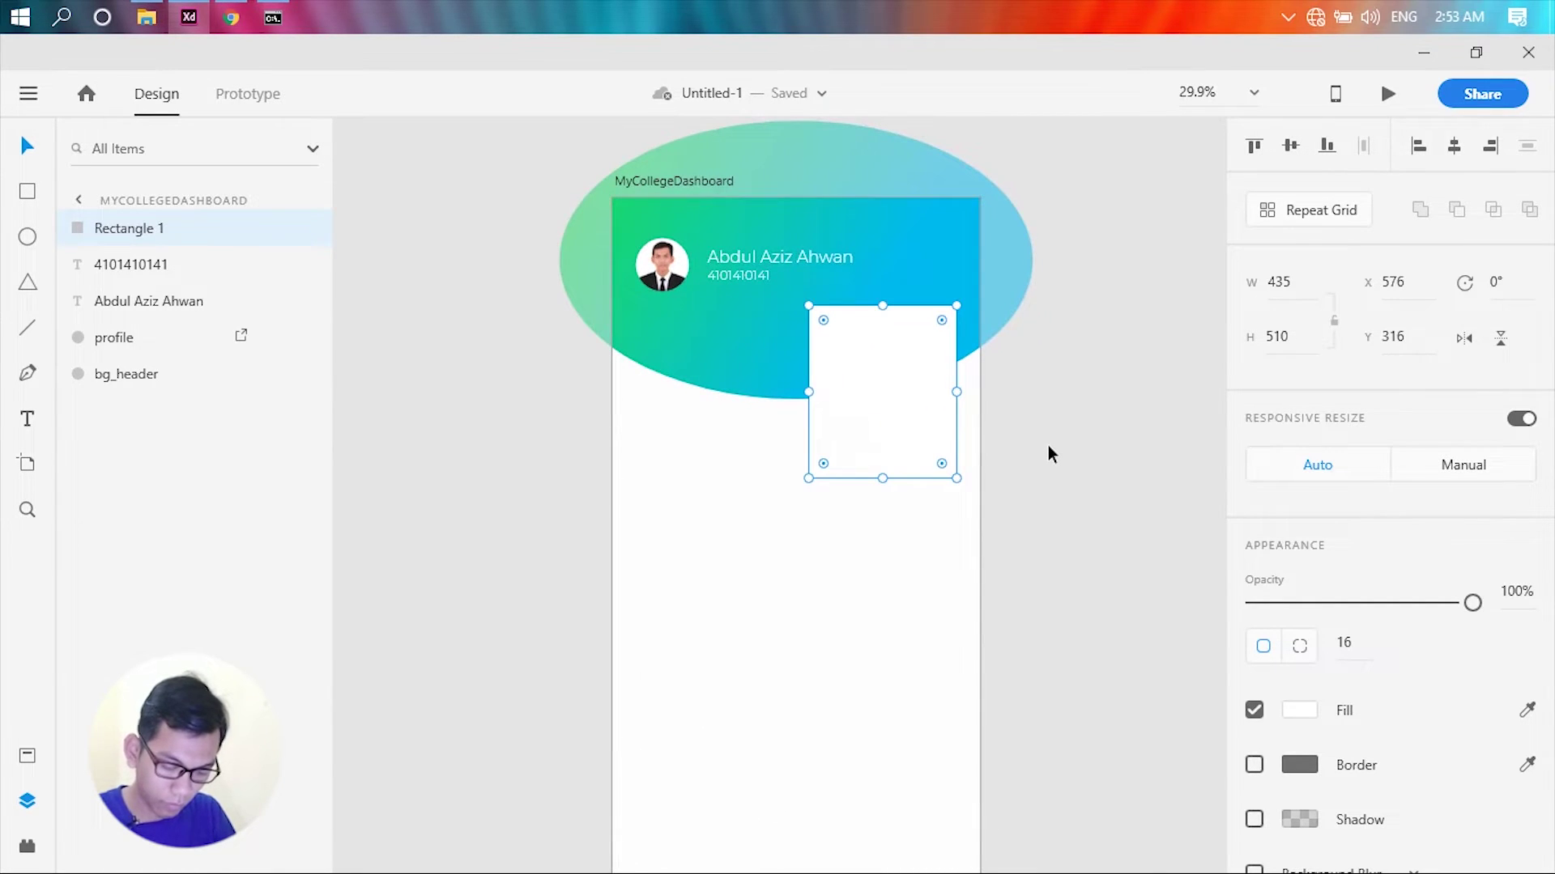
{"action": "scroll", "coordinate": [917, 371], "scroll_direction": "up", "scroll_amount": 5}
{"action": "scroll", "coordinate": [917, 371], "scroll_direction": "up", "scroll_amount": 1}
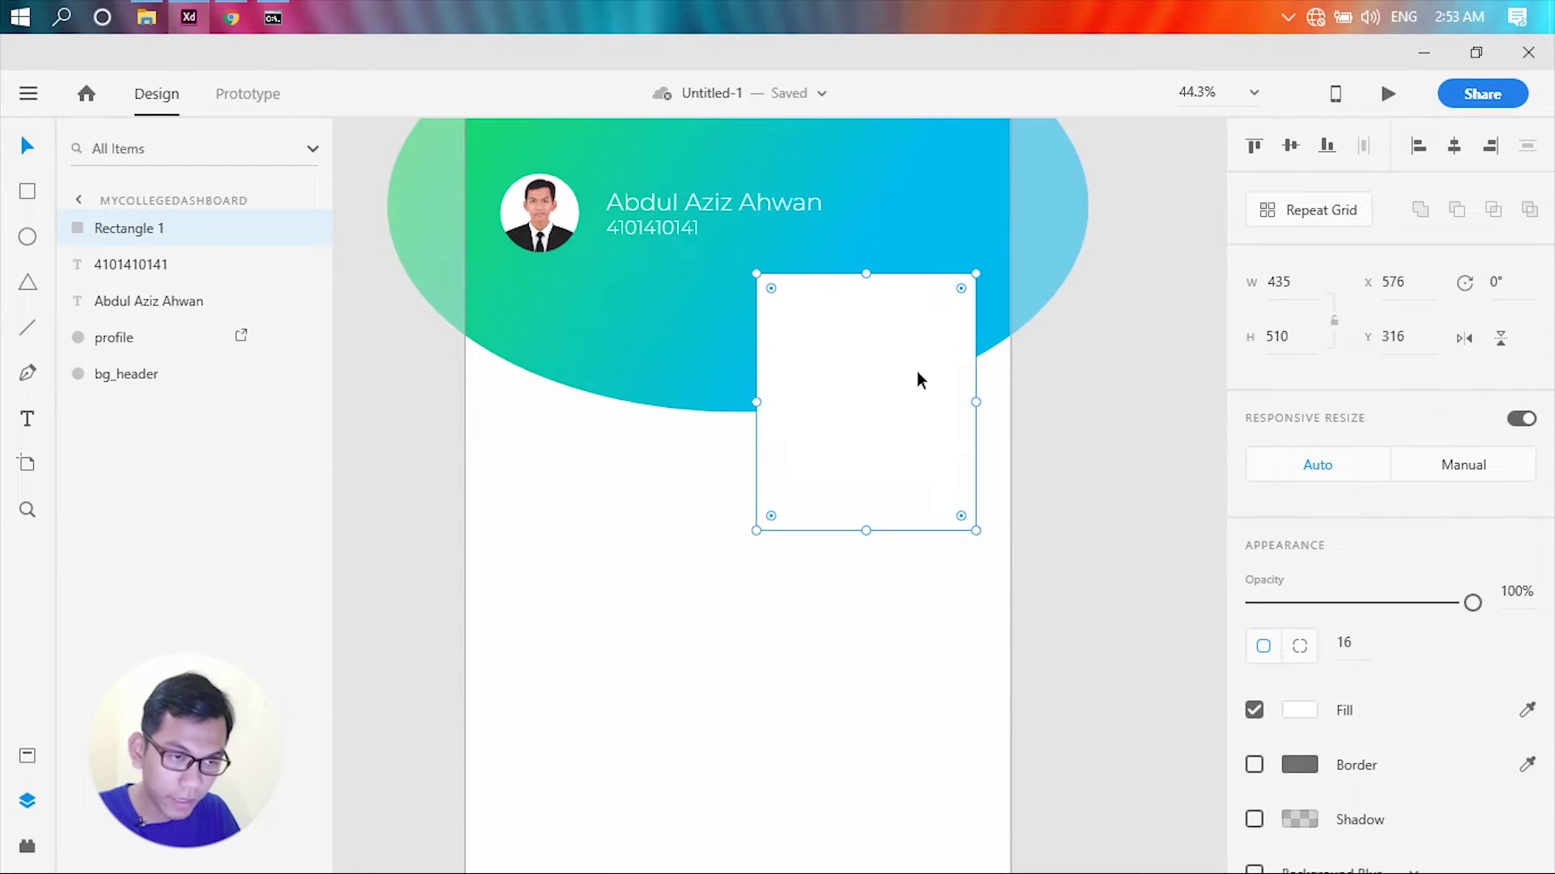
{"action": "left_click", "coordinate": [1124, 397]}
{"action": "left_click", "coordinate": [872, 393]}
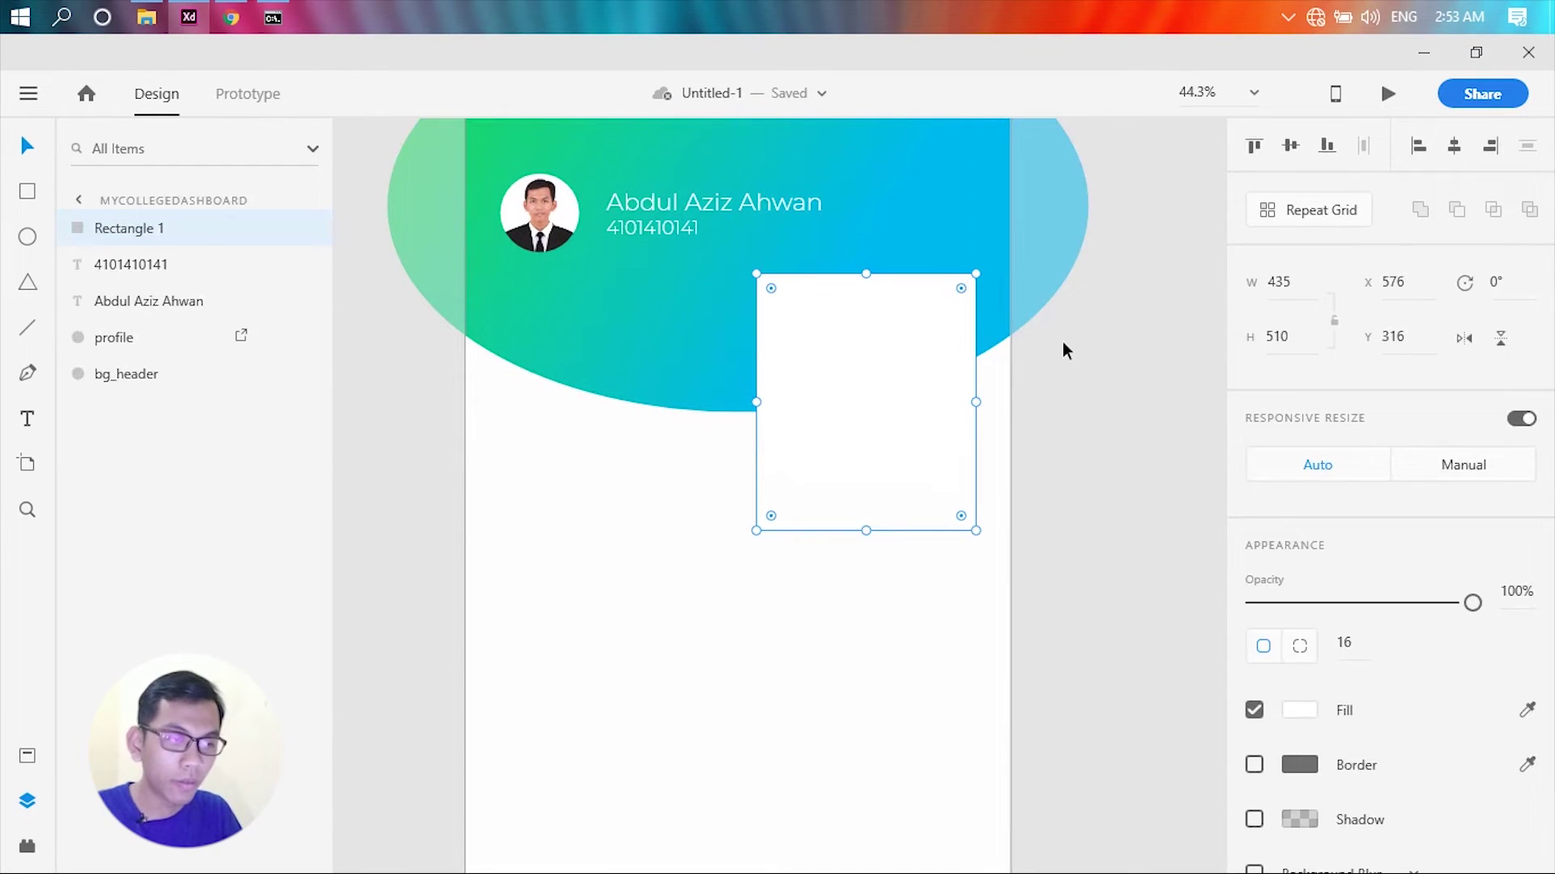
{"action": "scroll", "coordinate": [1305, 691], "scroll_direction": "down", "scroll_amount": 1}
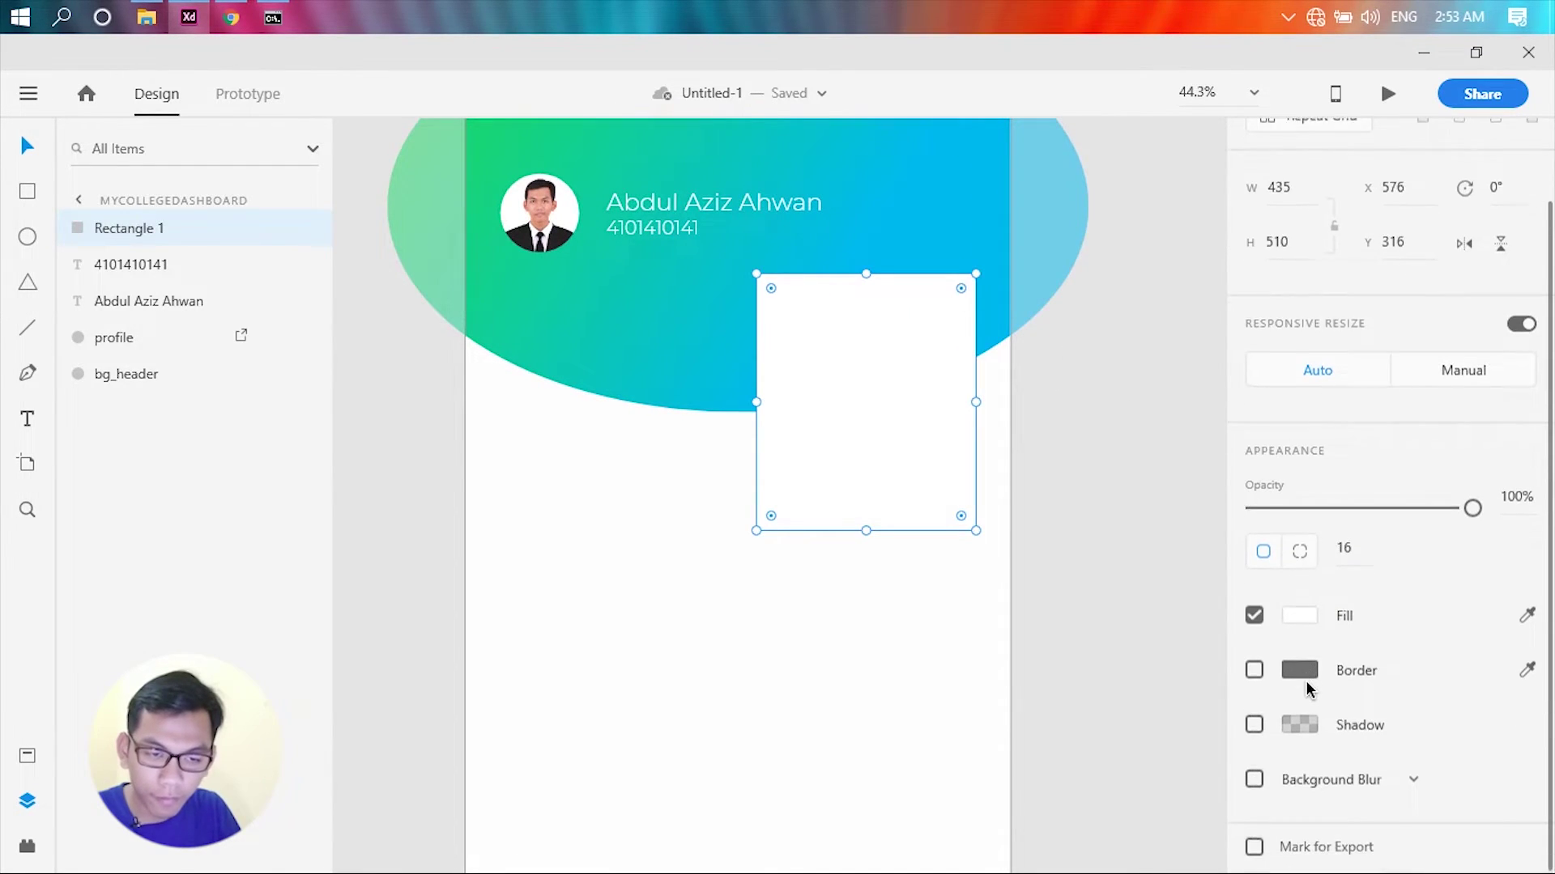
{"action": "left_click", "coordinate": [1254, 723]}
{"action": "scroll", "coordinate": [1393, 732], "scroll_direction": "down", "scroll_amount": 1}
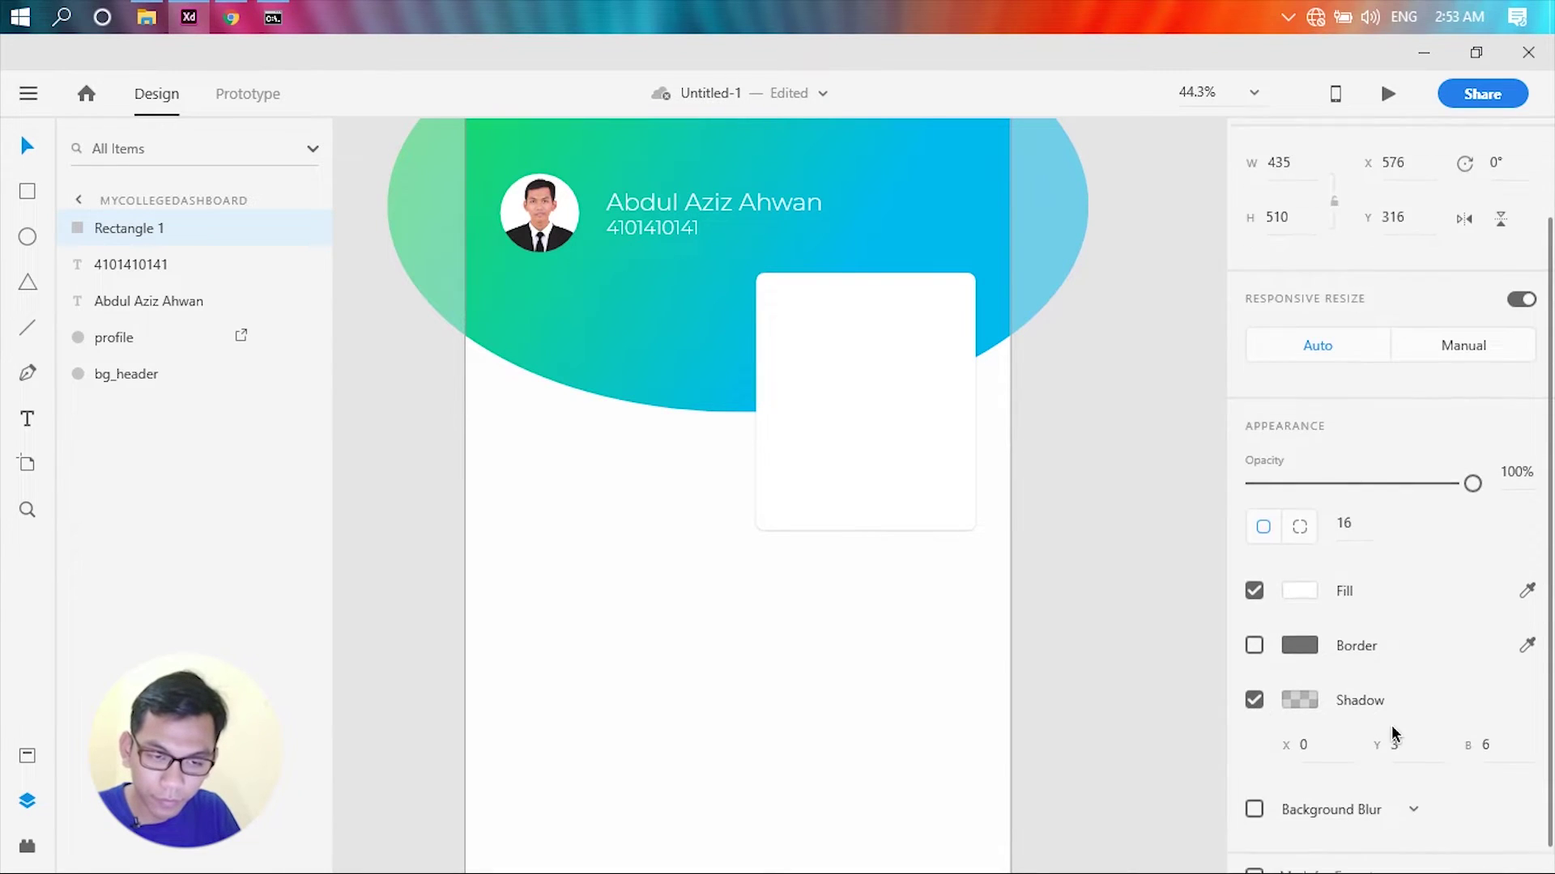
{"action": "left_click", "coordinate": [1417, 712]}
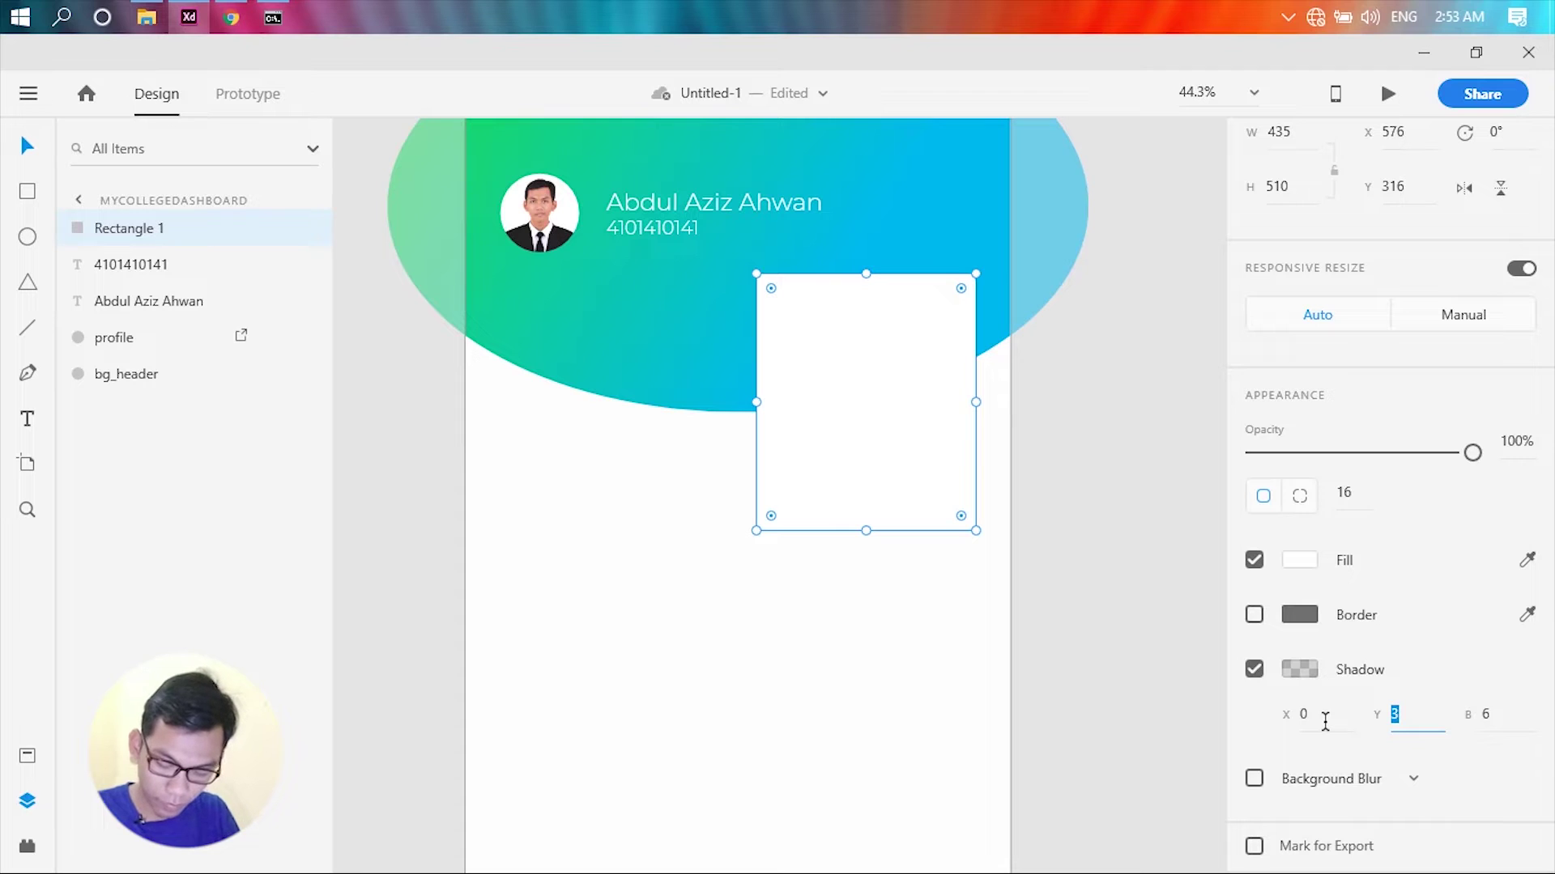
{"action": "type", "text": "8"}
{"action": "key", "text": "Tab"}
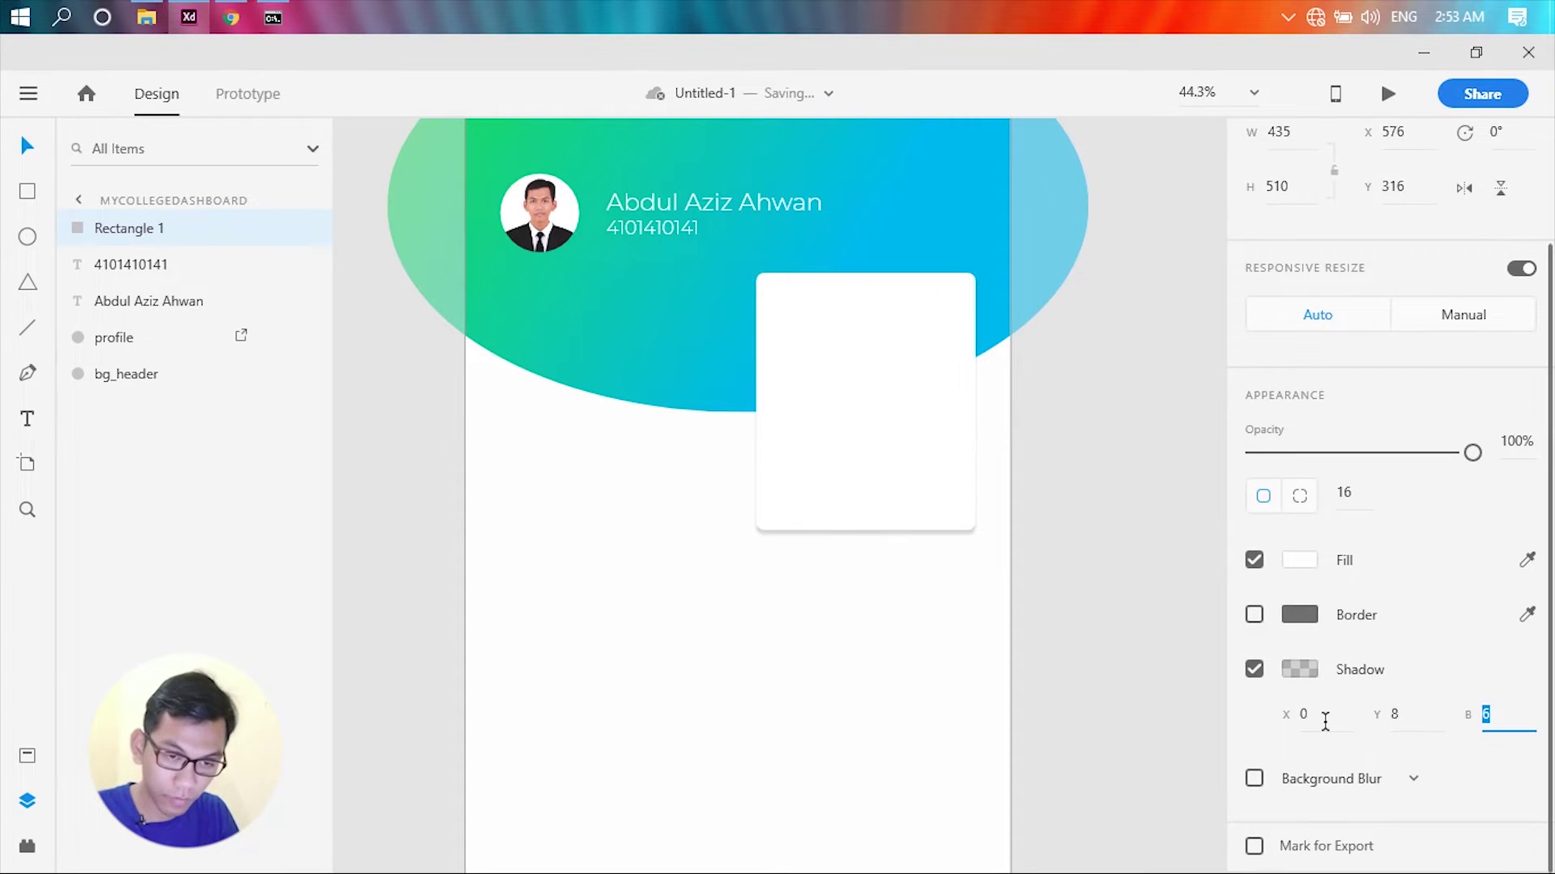
{"action": "type", "text": "12"}
{"action": "key", "text": "Return"}
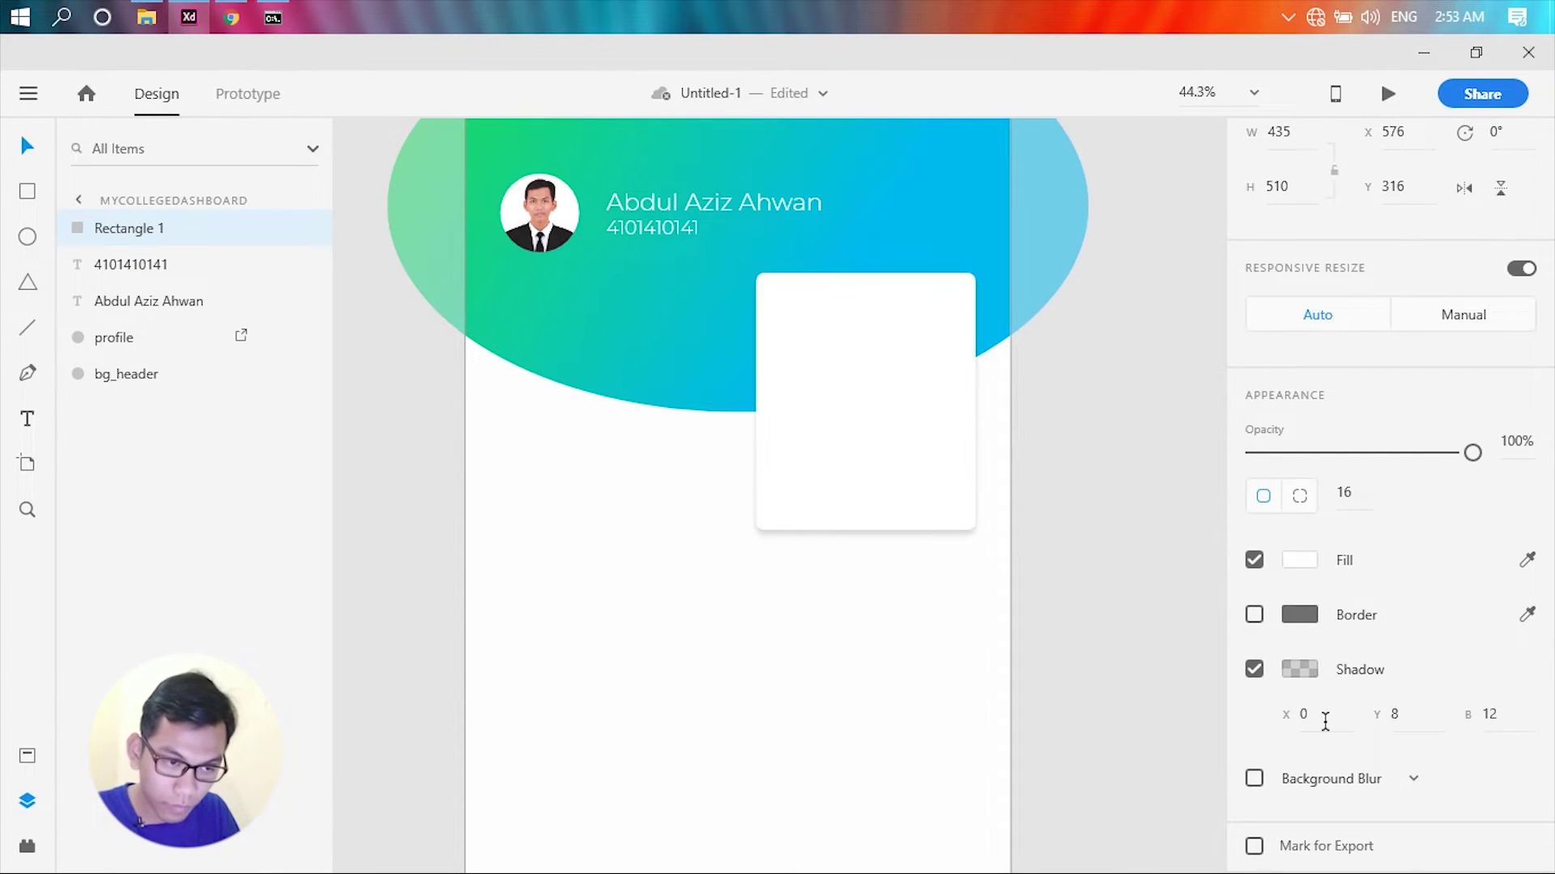
Step: Duplicate the white card and place the copy beside it on the left
{"action": "left_click", "coordinate": [1096, 574]}
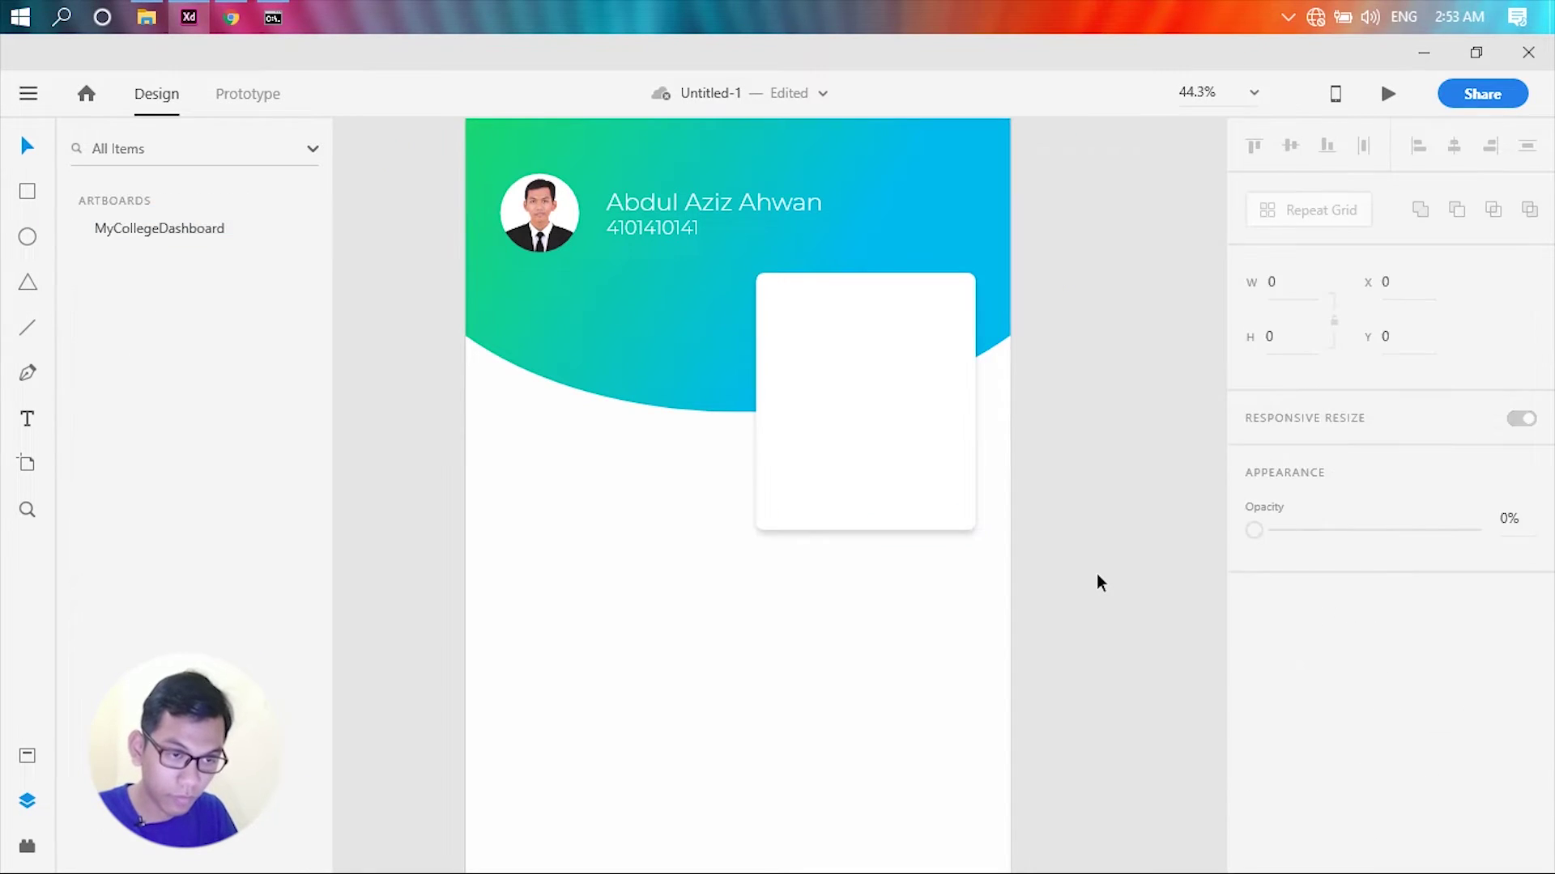
{"action": "left_click", "coordinate": [893, 424]}
{"action": "left_click_drag", "start_coordinate": [891, 424], "coordinate": [906, 419]}
{"action": "key", "text": "ctrl+z"}
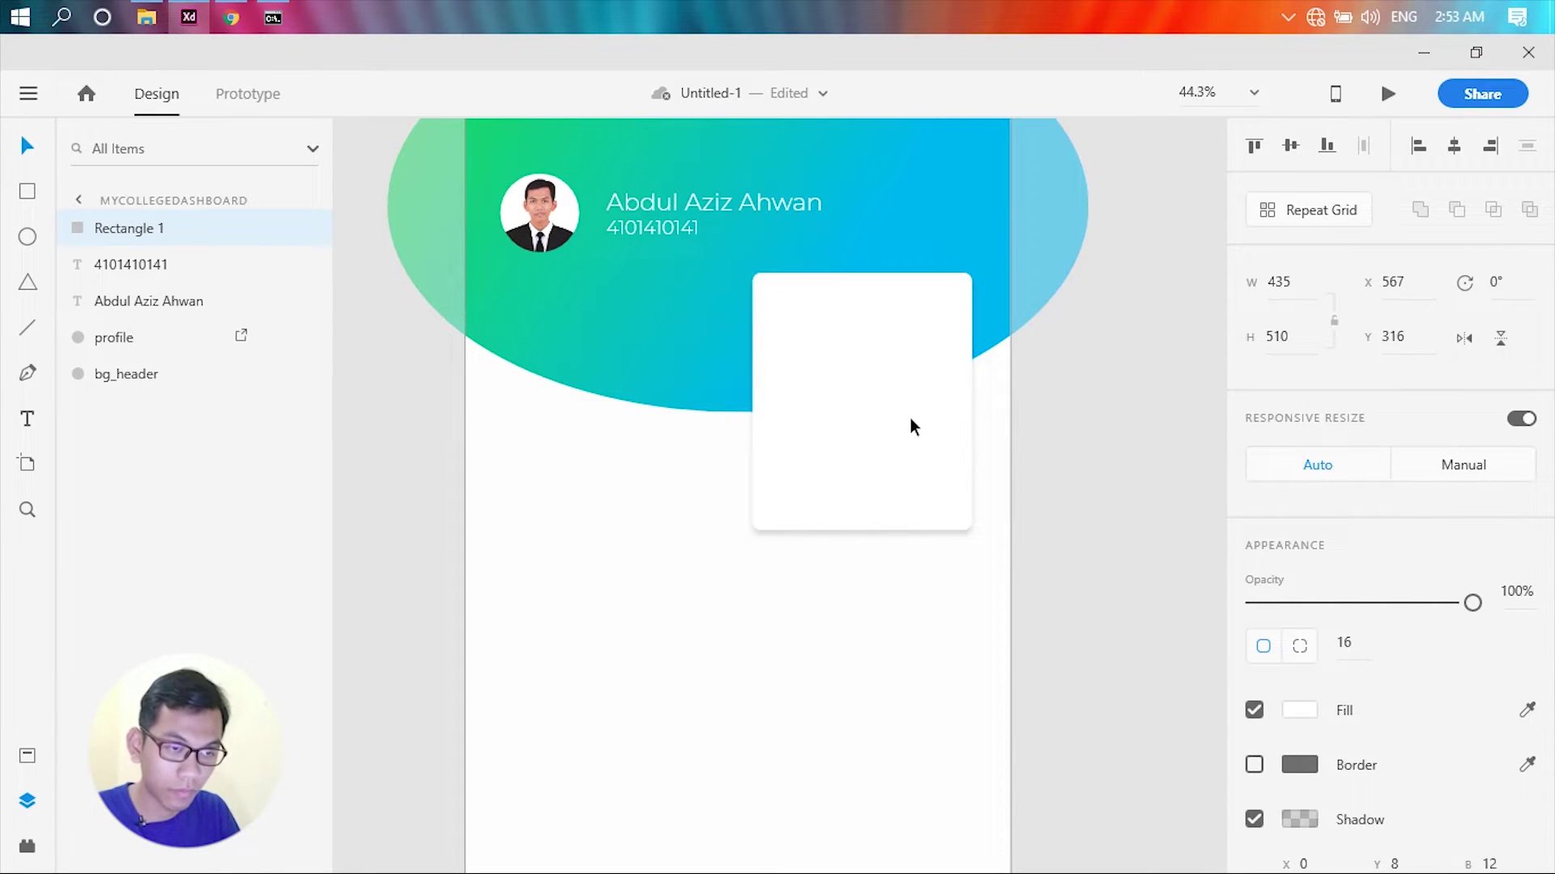
{"action": "key", "text": "ctrl+z"}
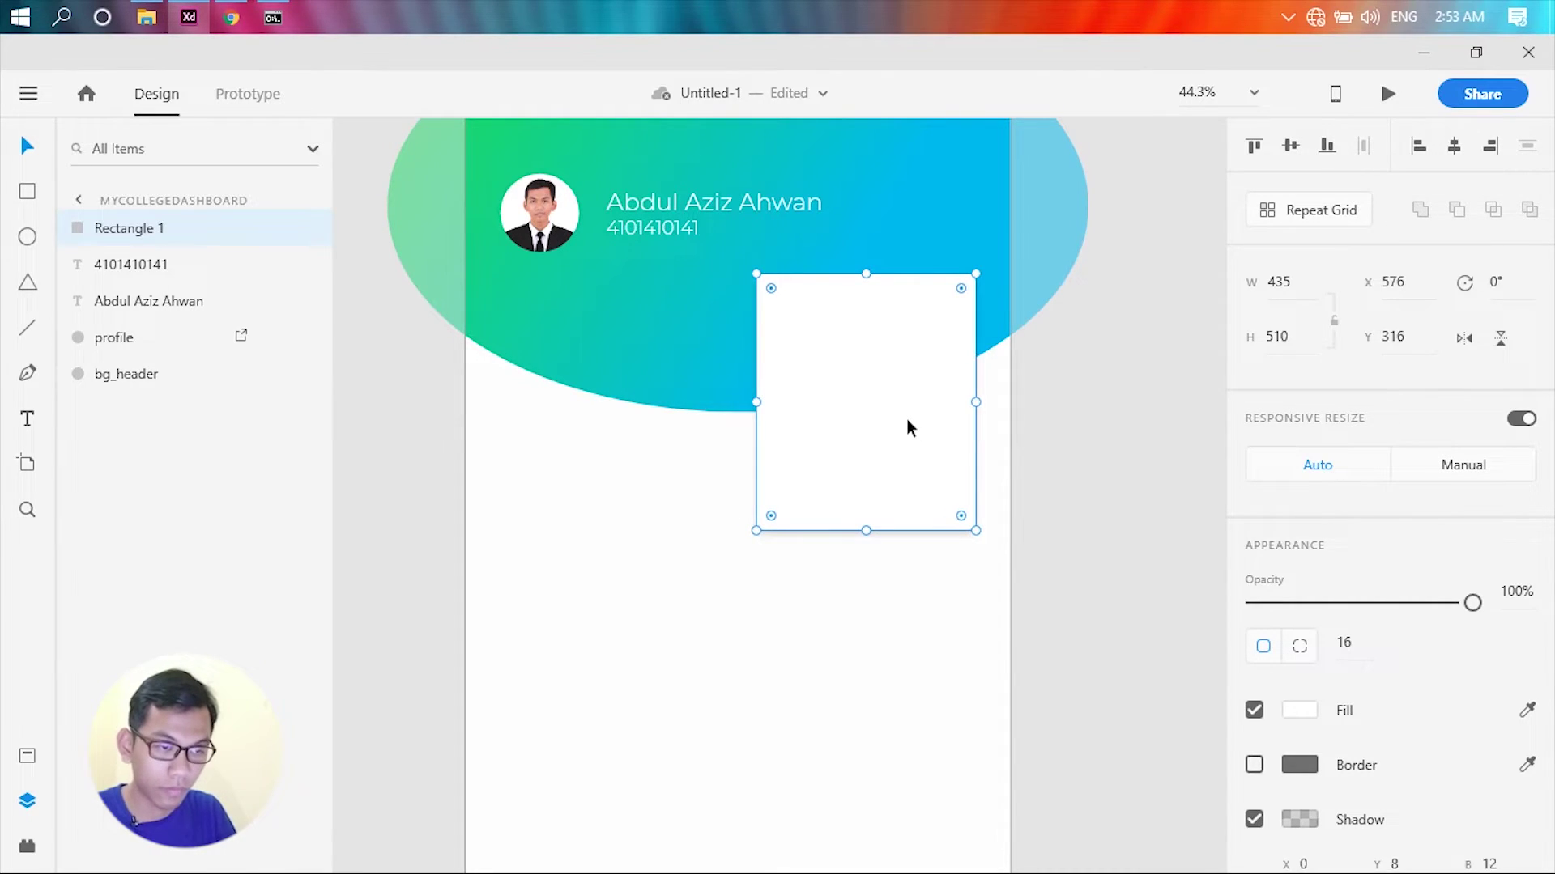
{"action": "key", "text": "ctrl+d"}
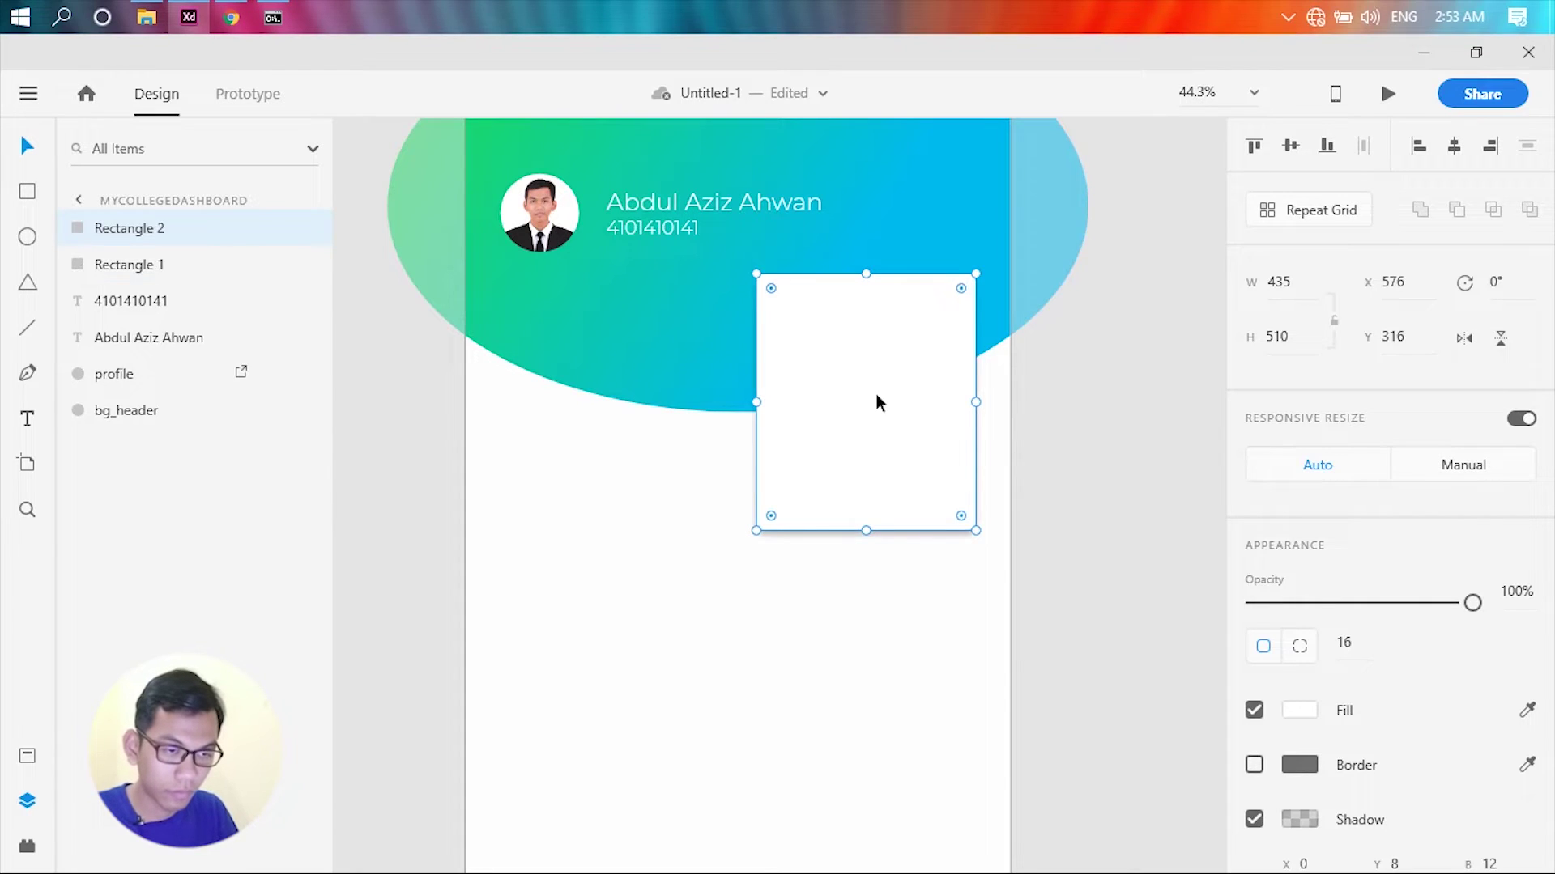
{"action": "left_click_drag", "start_coordinate": [787, 392], "coordinate": [627, 396]}
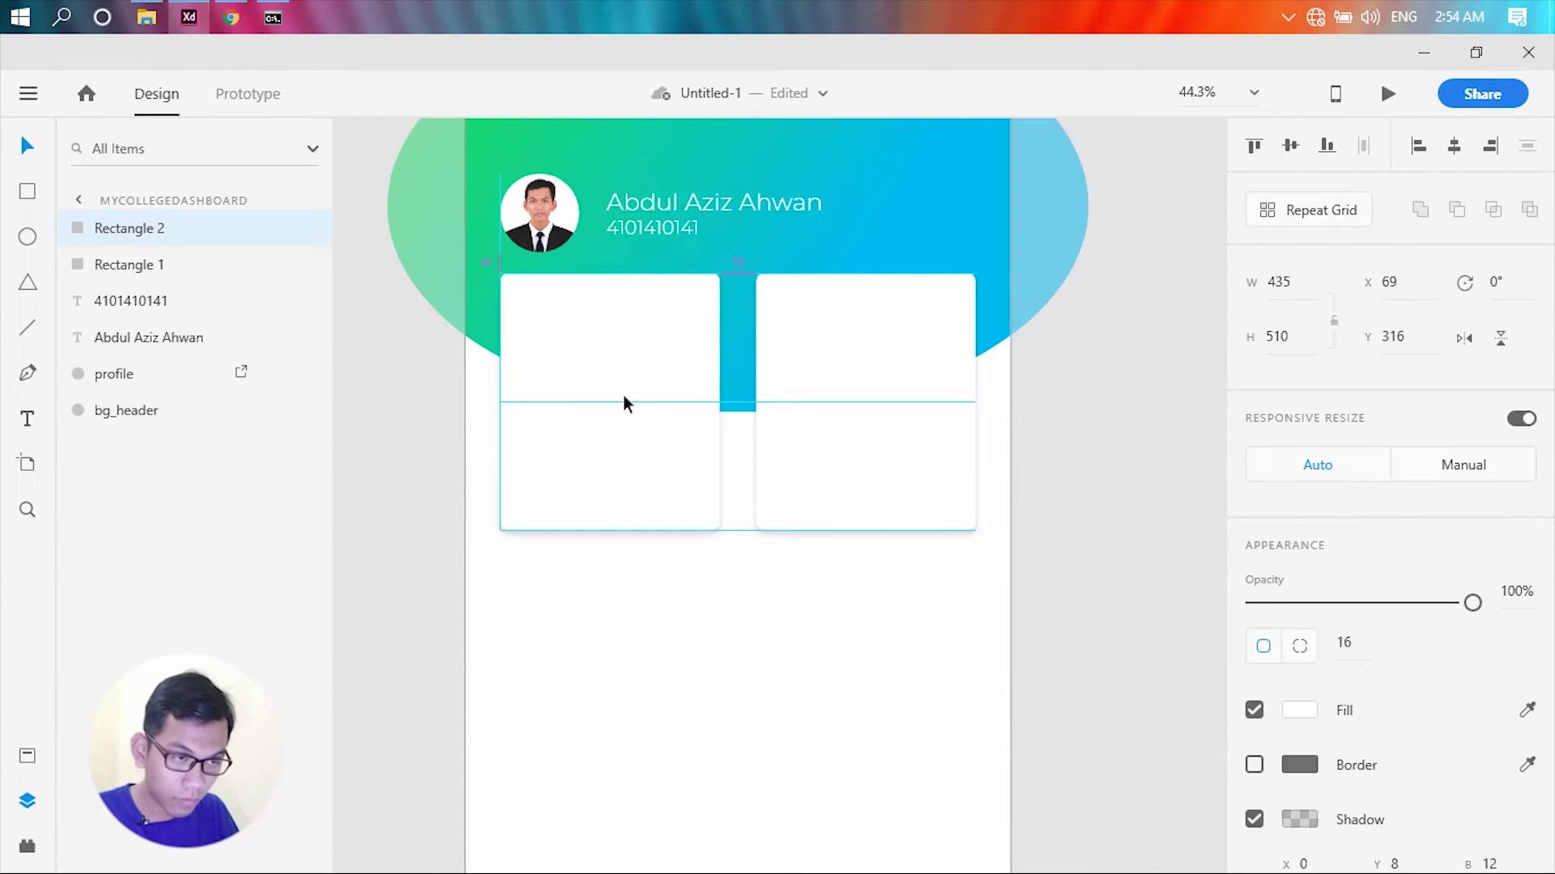
{"action": "left_click_drag", "start_coordinate": [627, 395], "coordinate": [623, 395]}
{"action": "left_click", "coordinate": [800, 374], "text": "shift"}
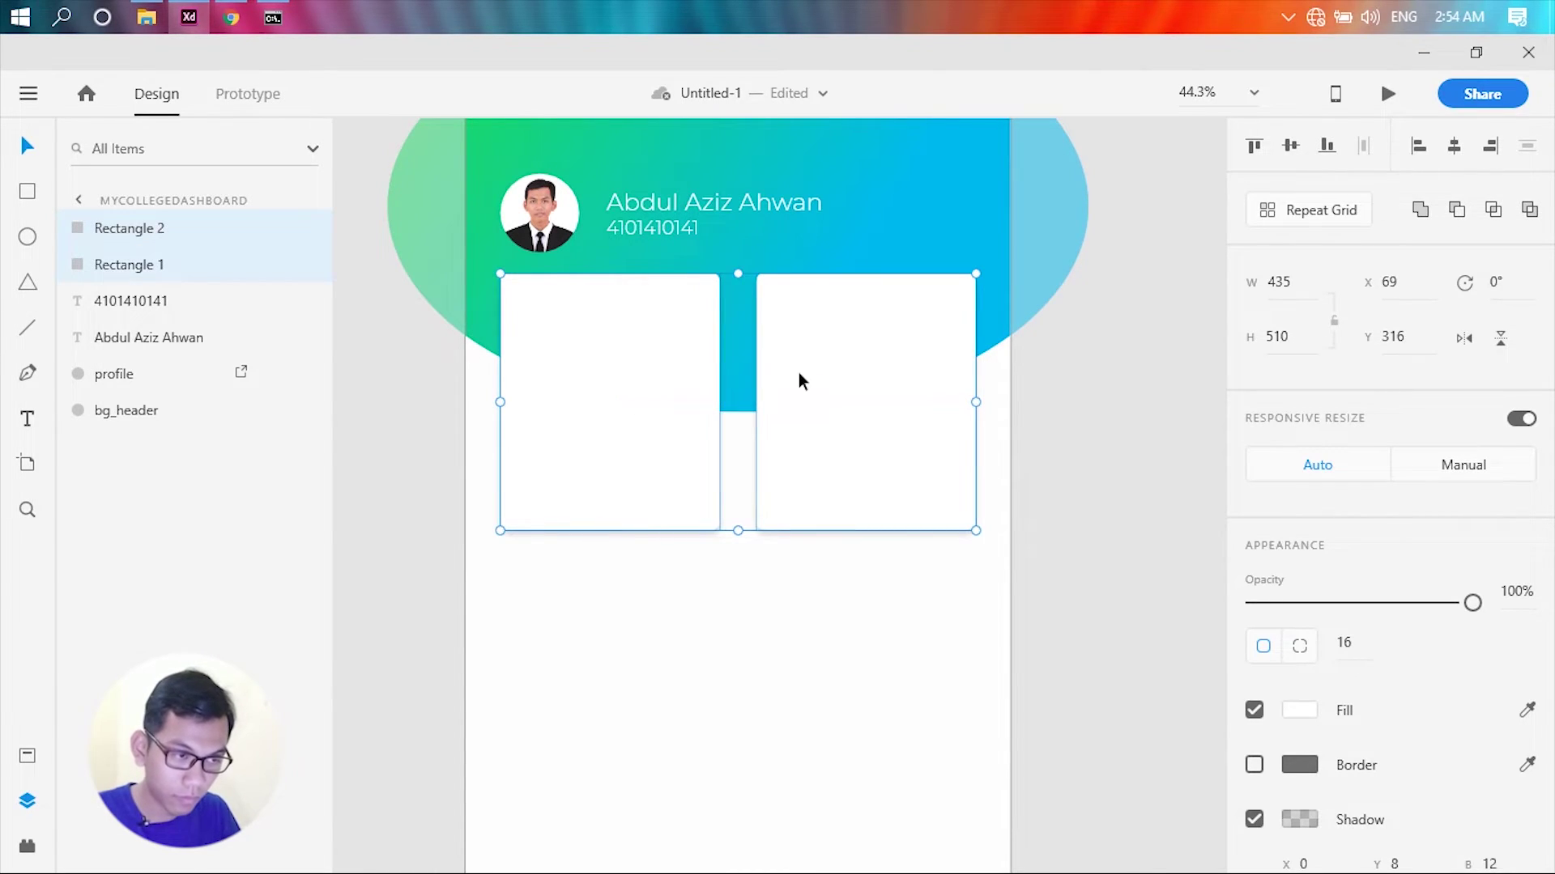
{"action": "left_click_drag", "start_coordinate": [800, 374], "coordinate": [809, 381]}
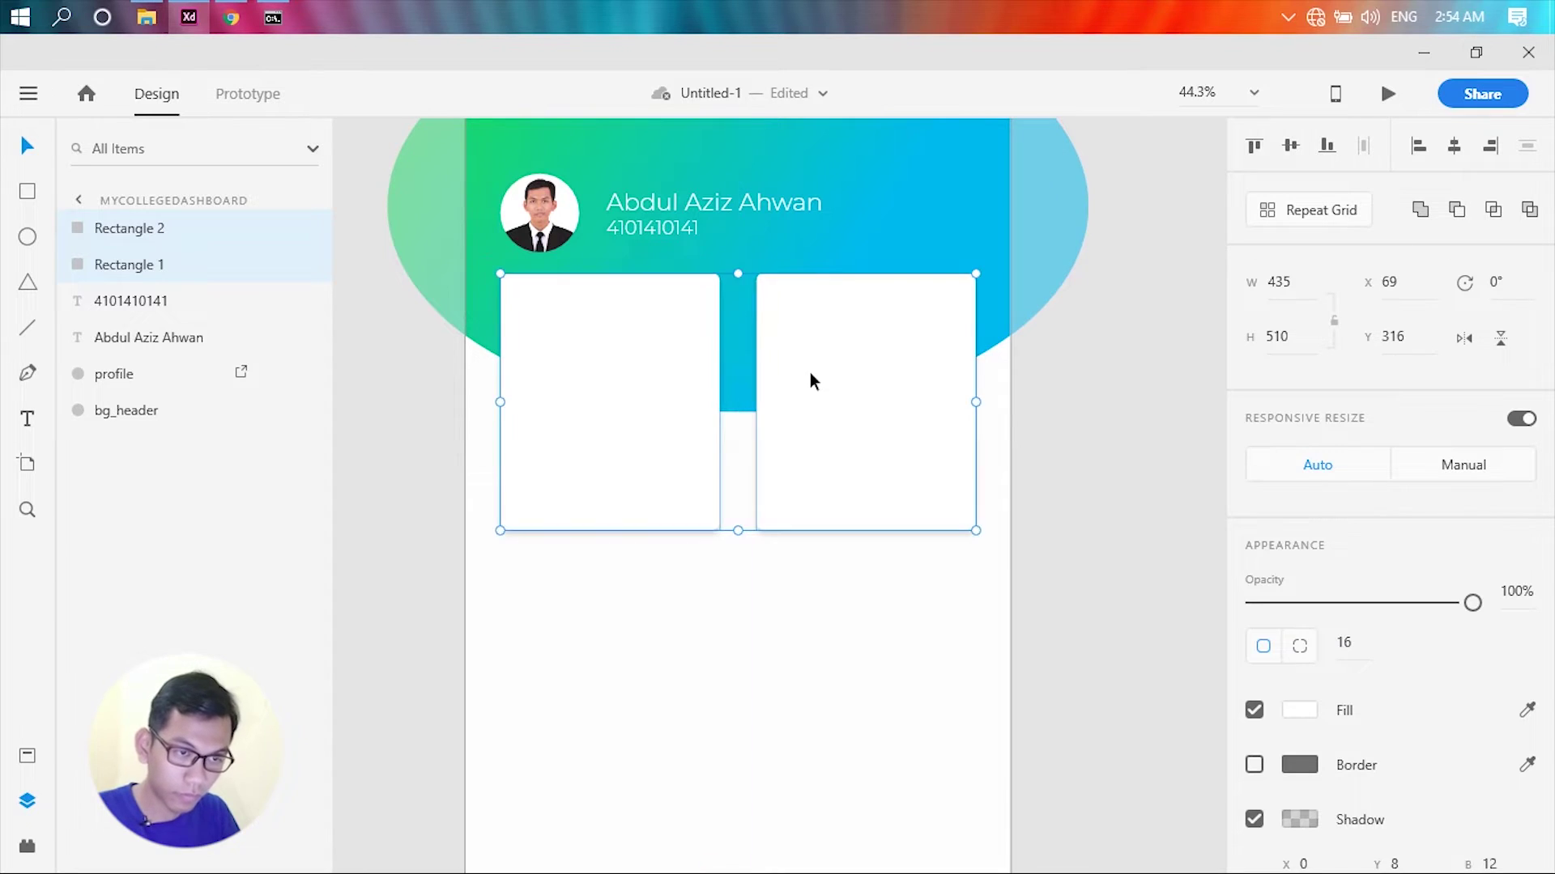
{"action": "left_click", "coordinate": [1091, 393]}
Step: Bring the profile icon from the icon folder into the XD artboard
{"action": "scroll", "coordinate": [1092, 393], "scroll_direction": "down", "scroll_amount": 1}
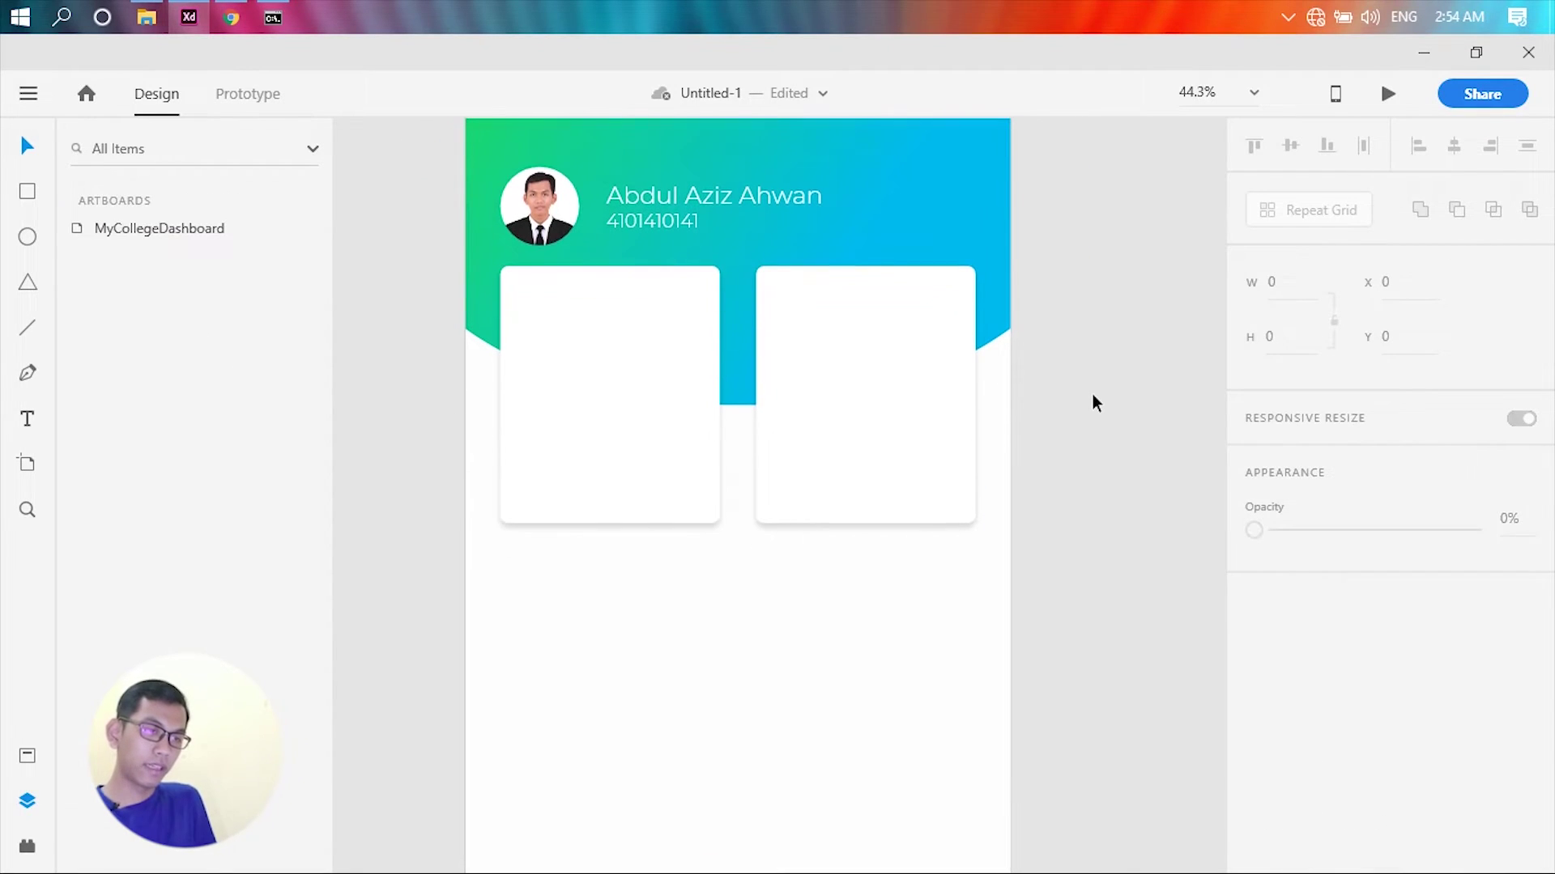
{"action": "left_click", "coordinate": [649, 363]}
{"action": "left_click", "coordinate": [420, 332]}
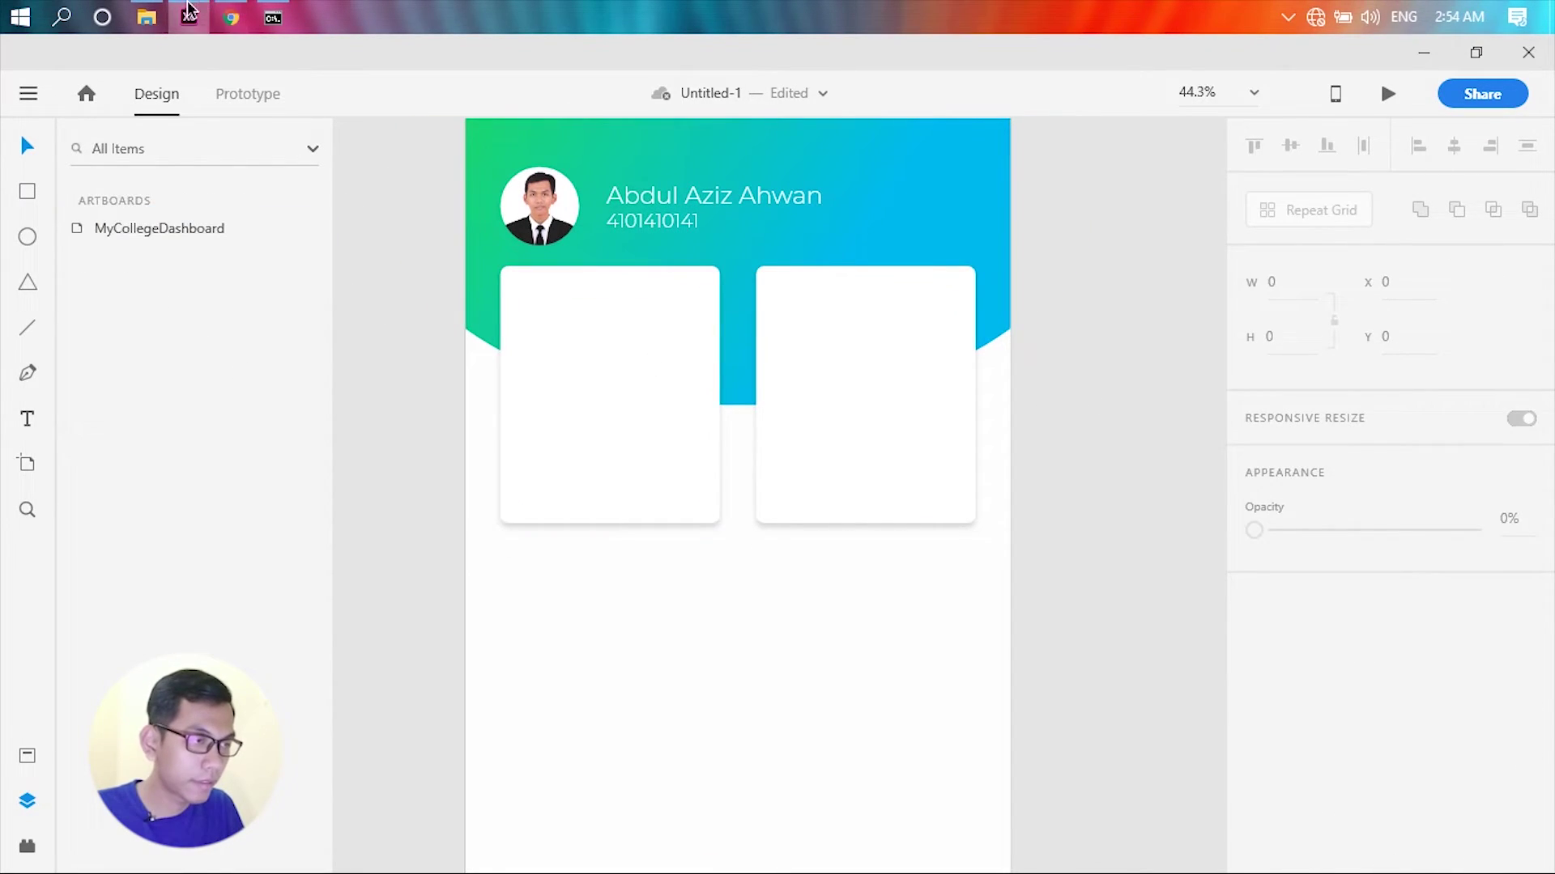
{"action": "left_click", "coordinate": [146, 16]}
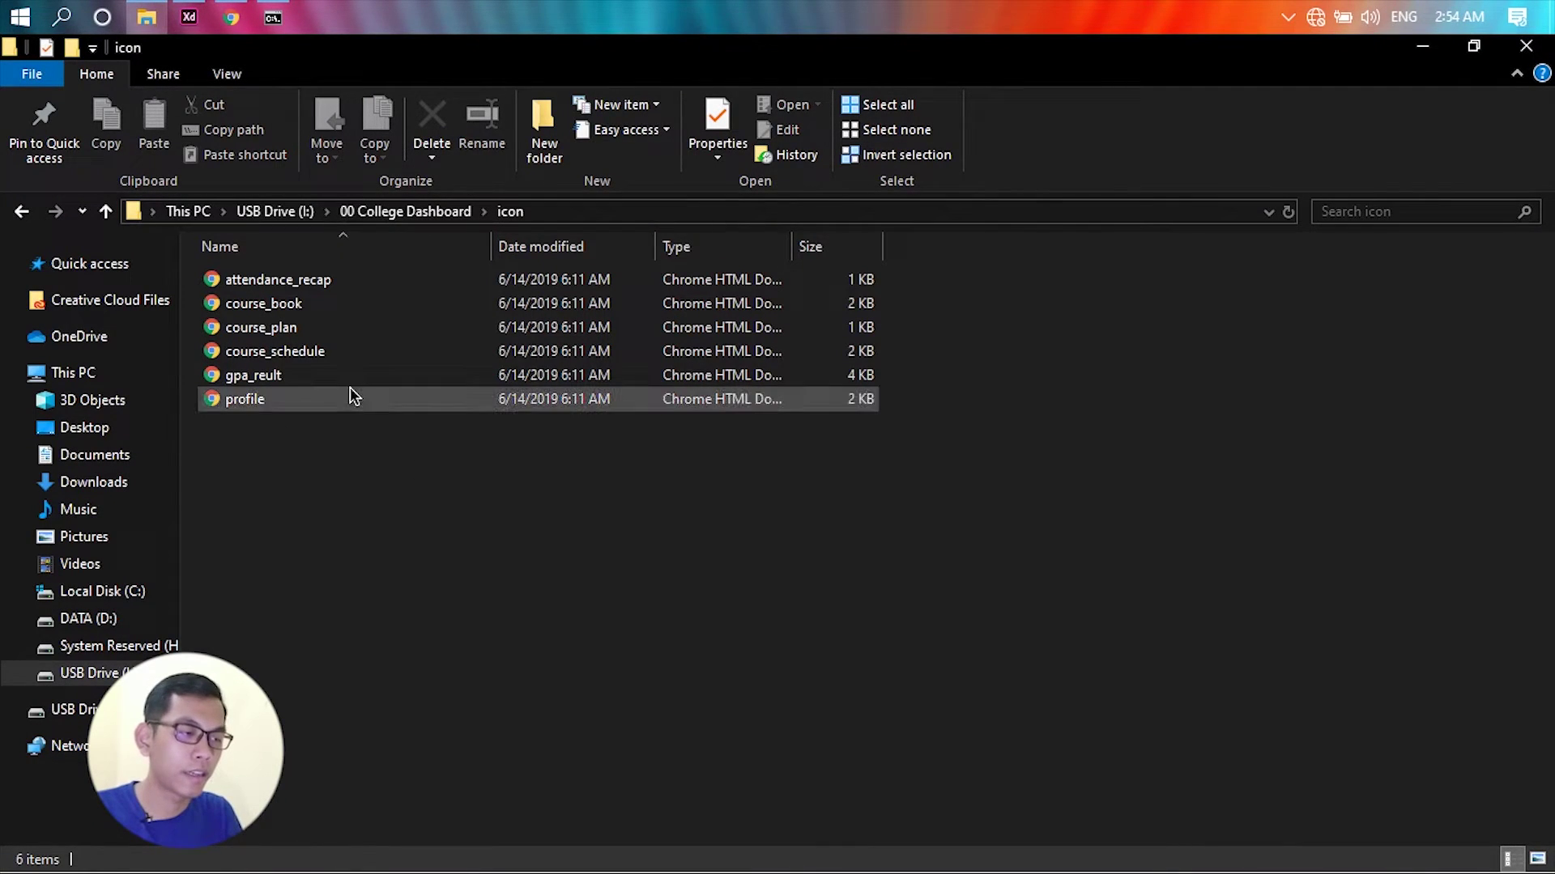
{"action": "left_click", "coordinate": [280, 401]}
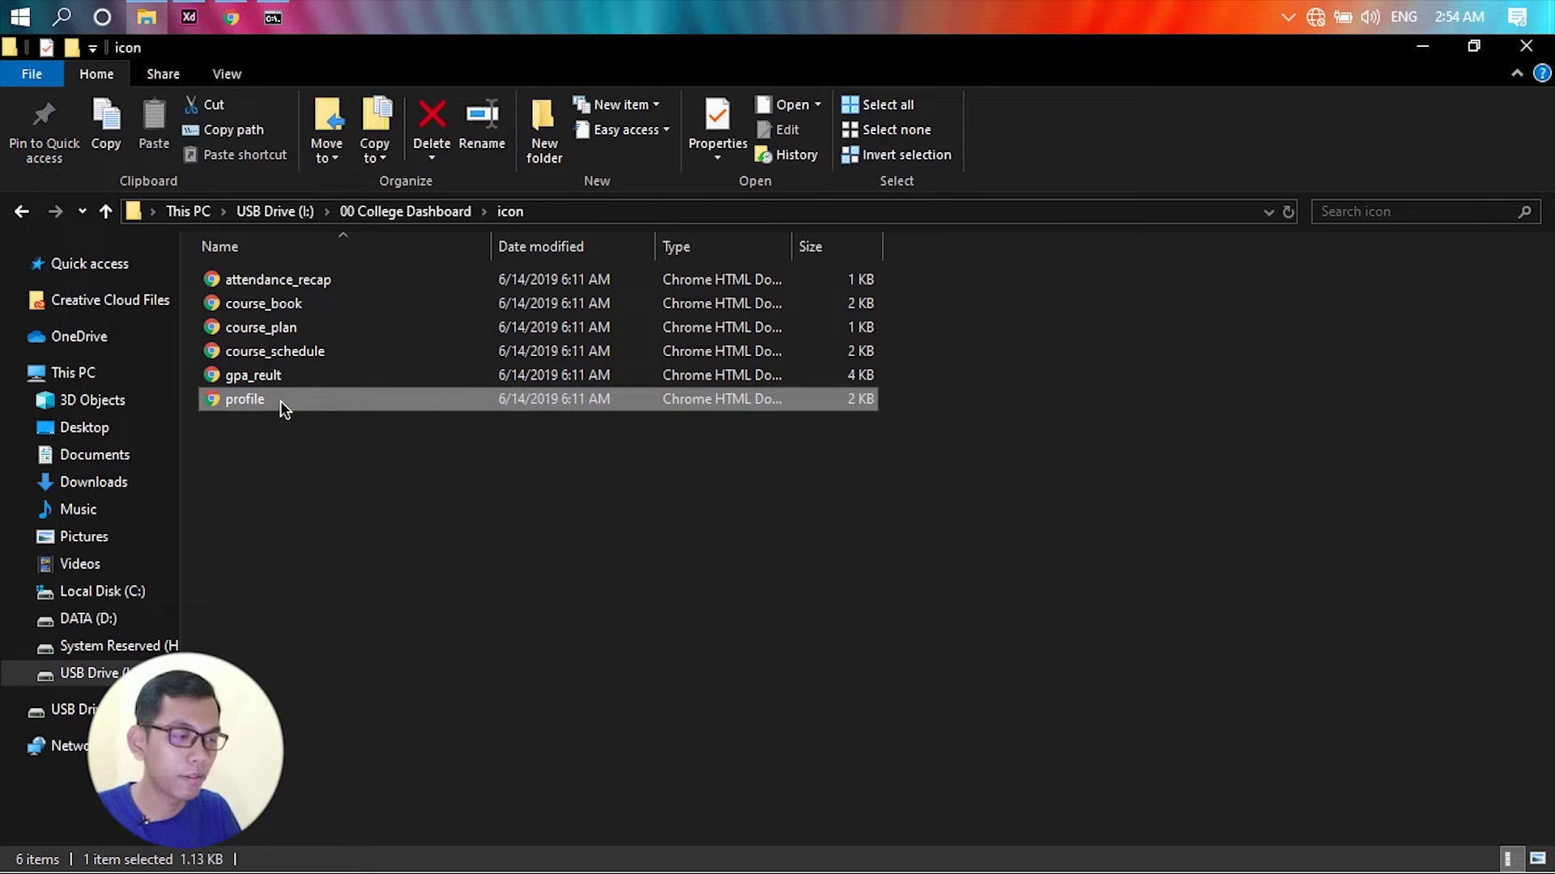
{"action": "left_click_drag", "start_coordinate": [281, 401], "coordinate": [383, 418]}
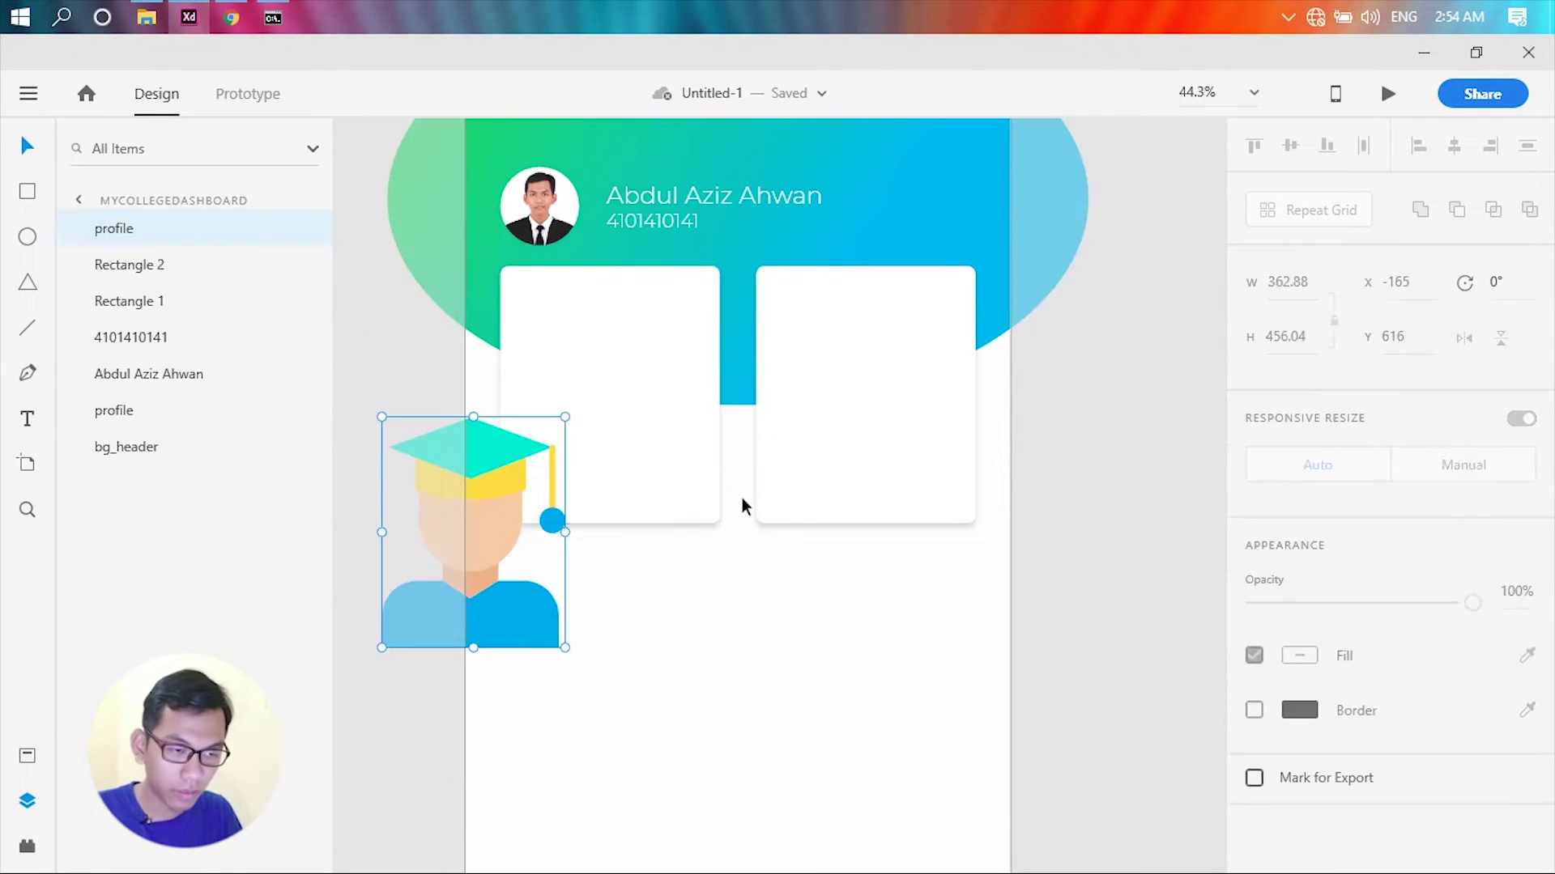
Step: Move the graduate icon into the left card and shrink it roughly to fit
{"action": "left_click_drag", "start_coordinate": [499, 526], "coordinate": [654, 411]}
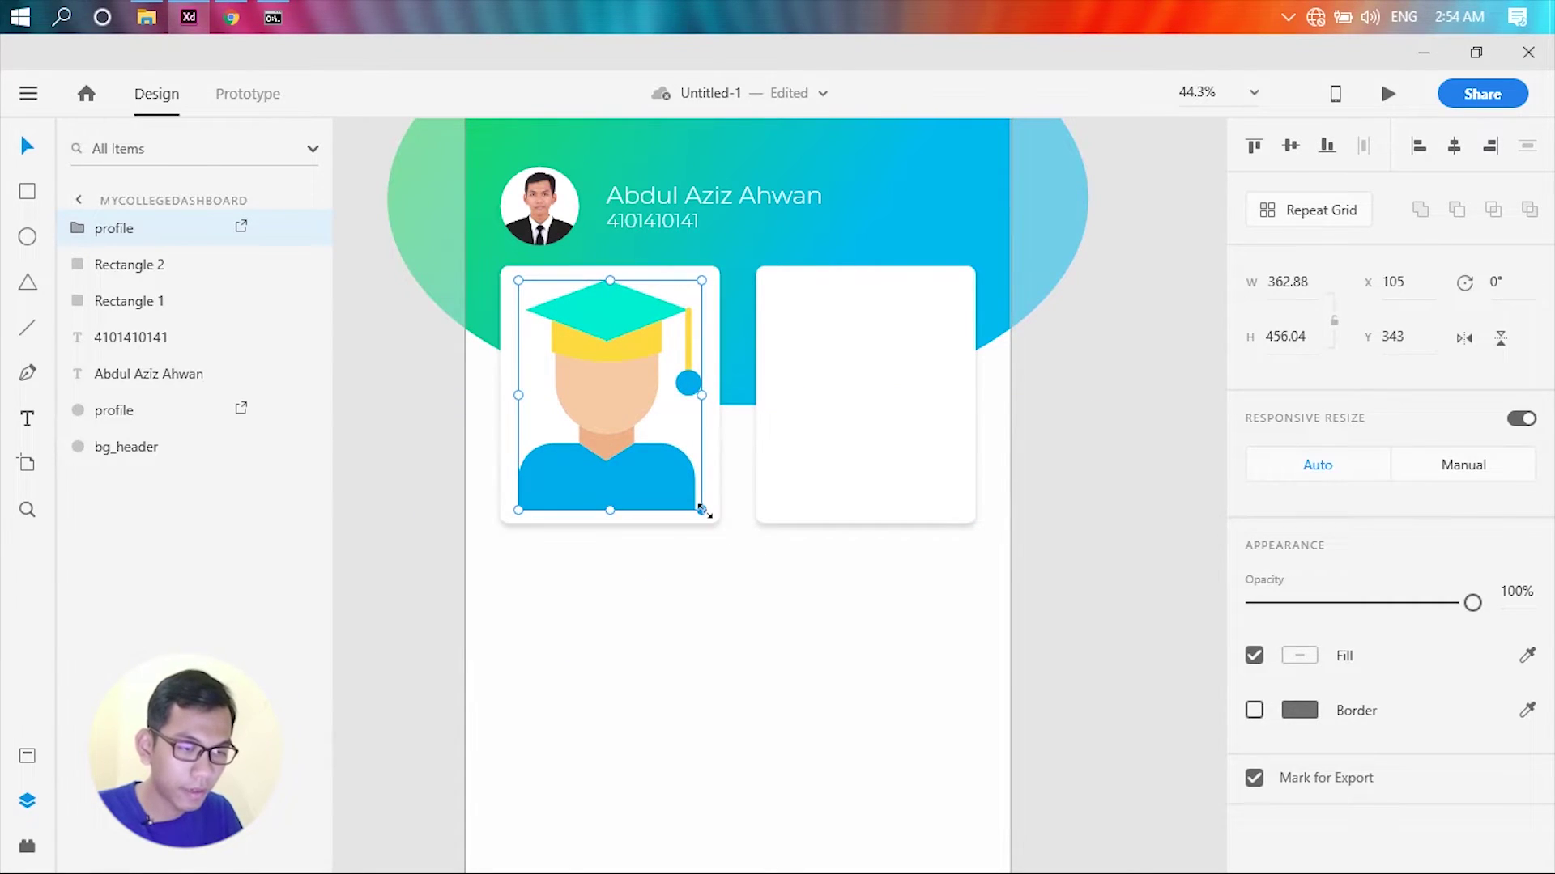
{"action": "left_click_drag", "start_coordinate": [701, 510], "coordinate": [633, 449]}
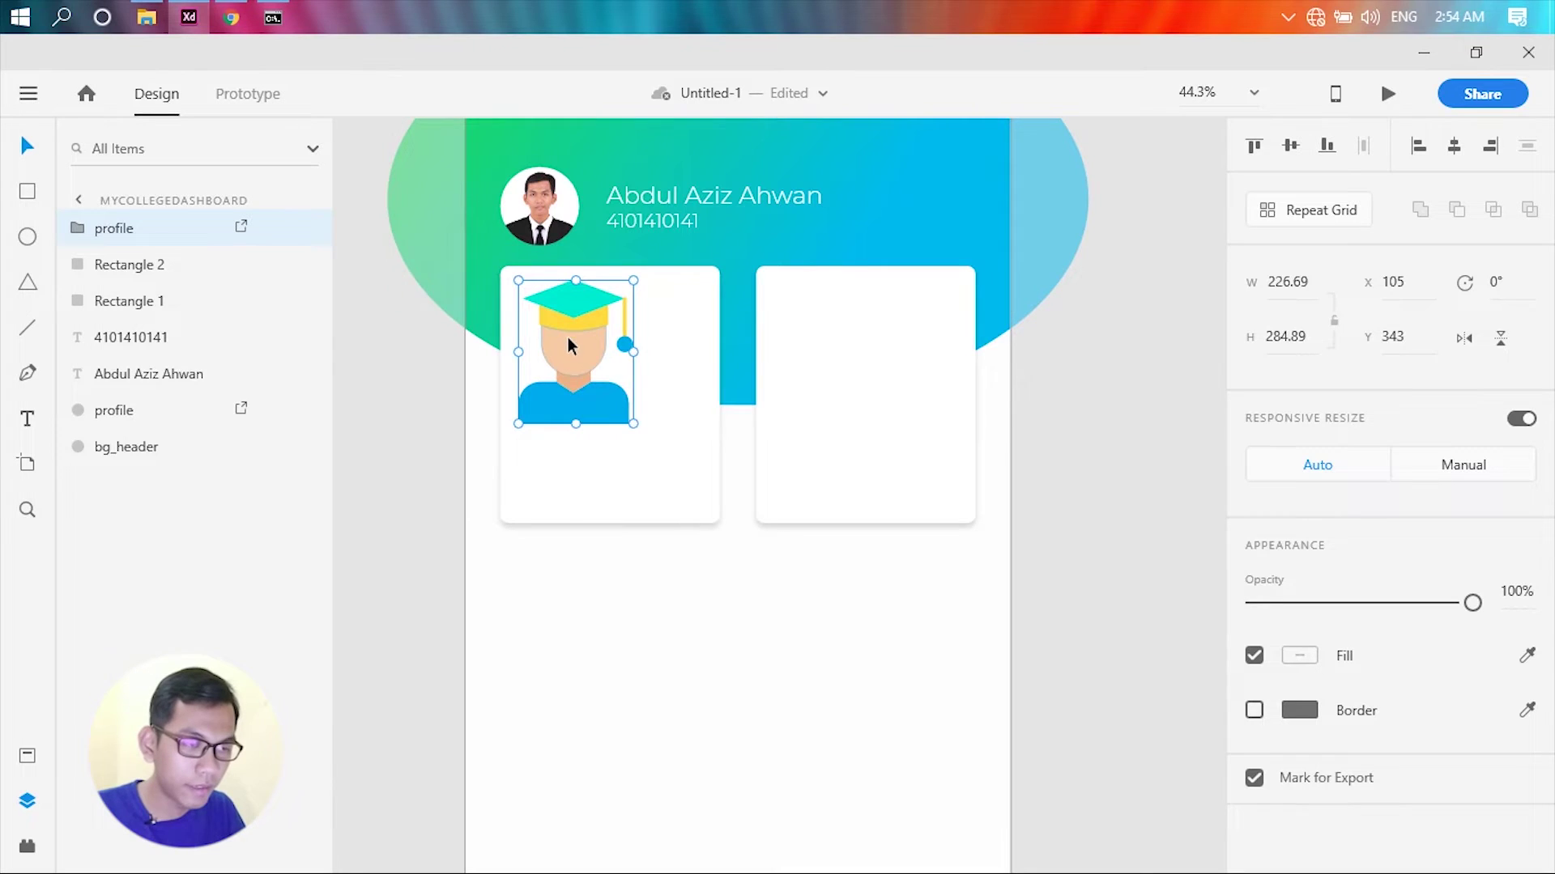
{"action": "left_click_drag", "start_coordinate": [567, 337], "coordinate": [602, 348]}
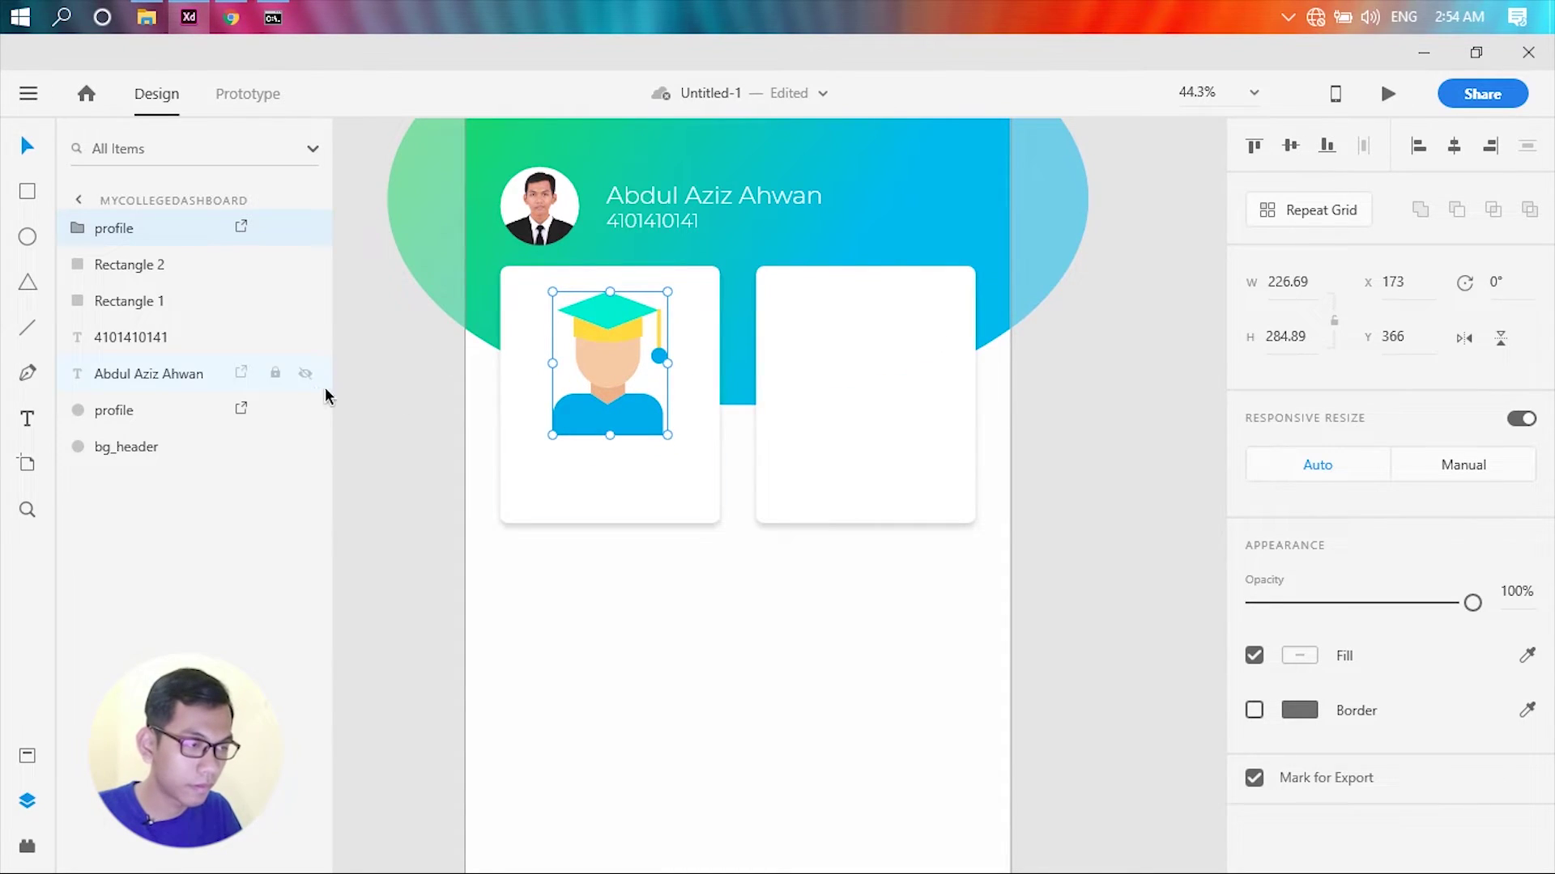
{"action": "left_click", "coordinate": [421, 396]}
{"action": "left_click", "coordinate": [604, 341]}
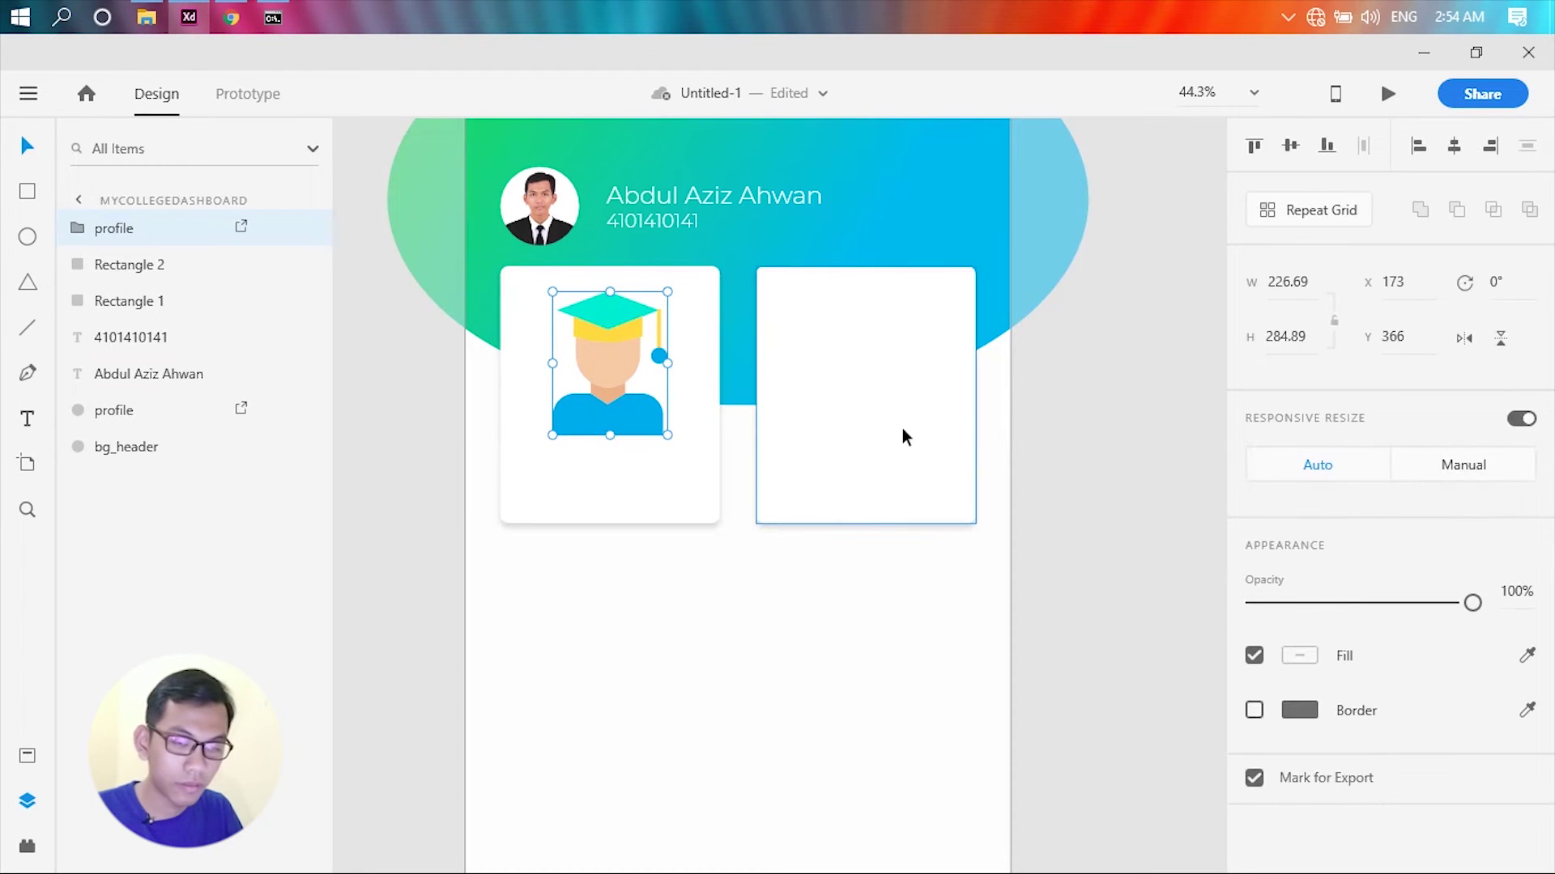
Step: Set the graduate icon's width to 205, undoing trial 163 height changes
{"action": "left_click", "coordinate": [1309, 282]}
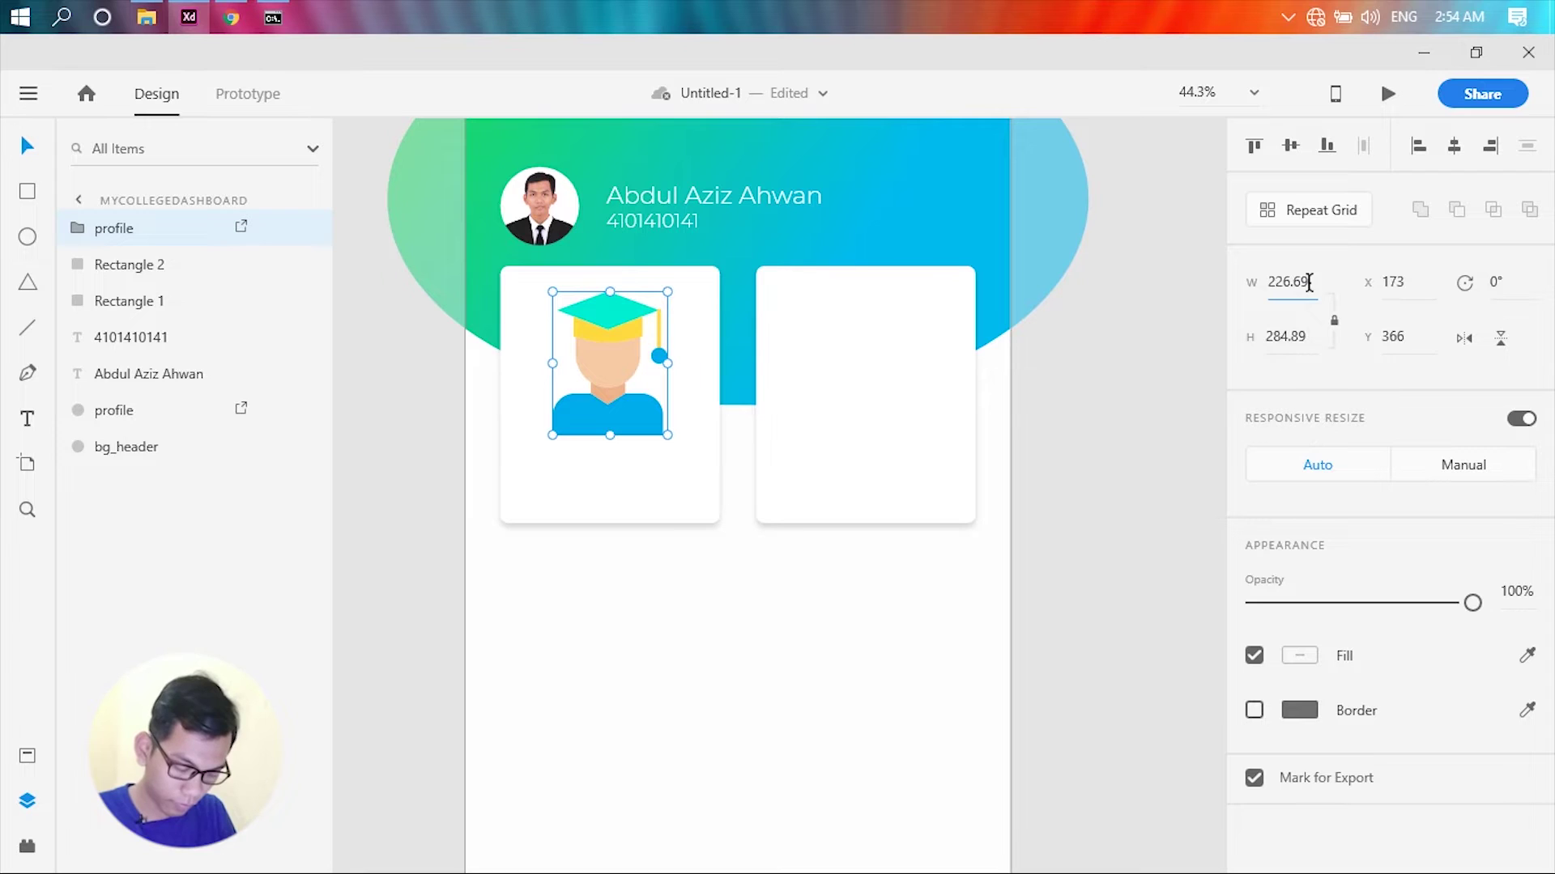
{"action": "key", "text": "BackSpace"}
{"action": "key", "text": "BackSpace"}
{"action": "key", "text": "BackSpace"}
{"action": "key", "text": "BackSpace"}
{"action": "key", "text": "BackSpace"}
{"action": "key", "text": "BackSpace"}
{"action": "type", "text": "20"}
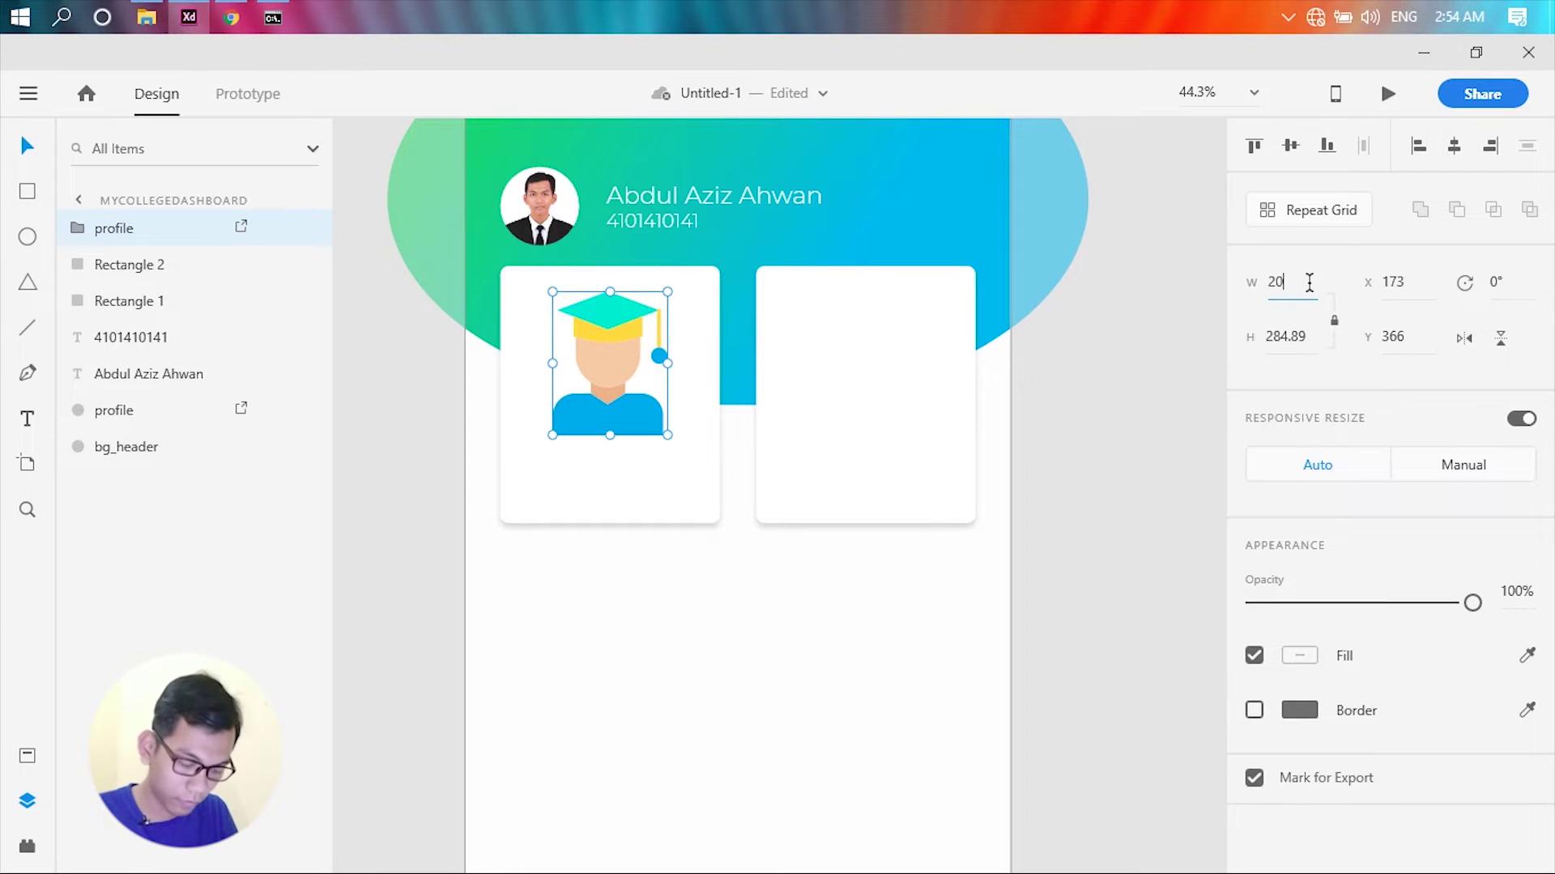
{"action": "type", "text": "5"}
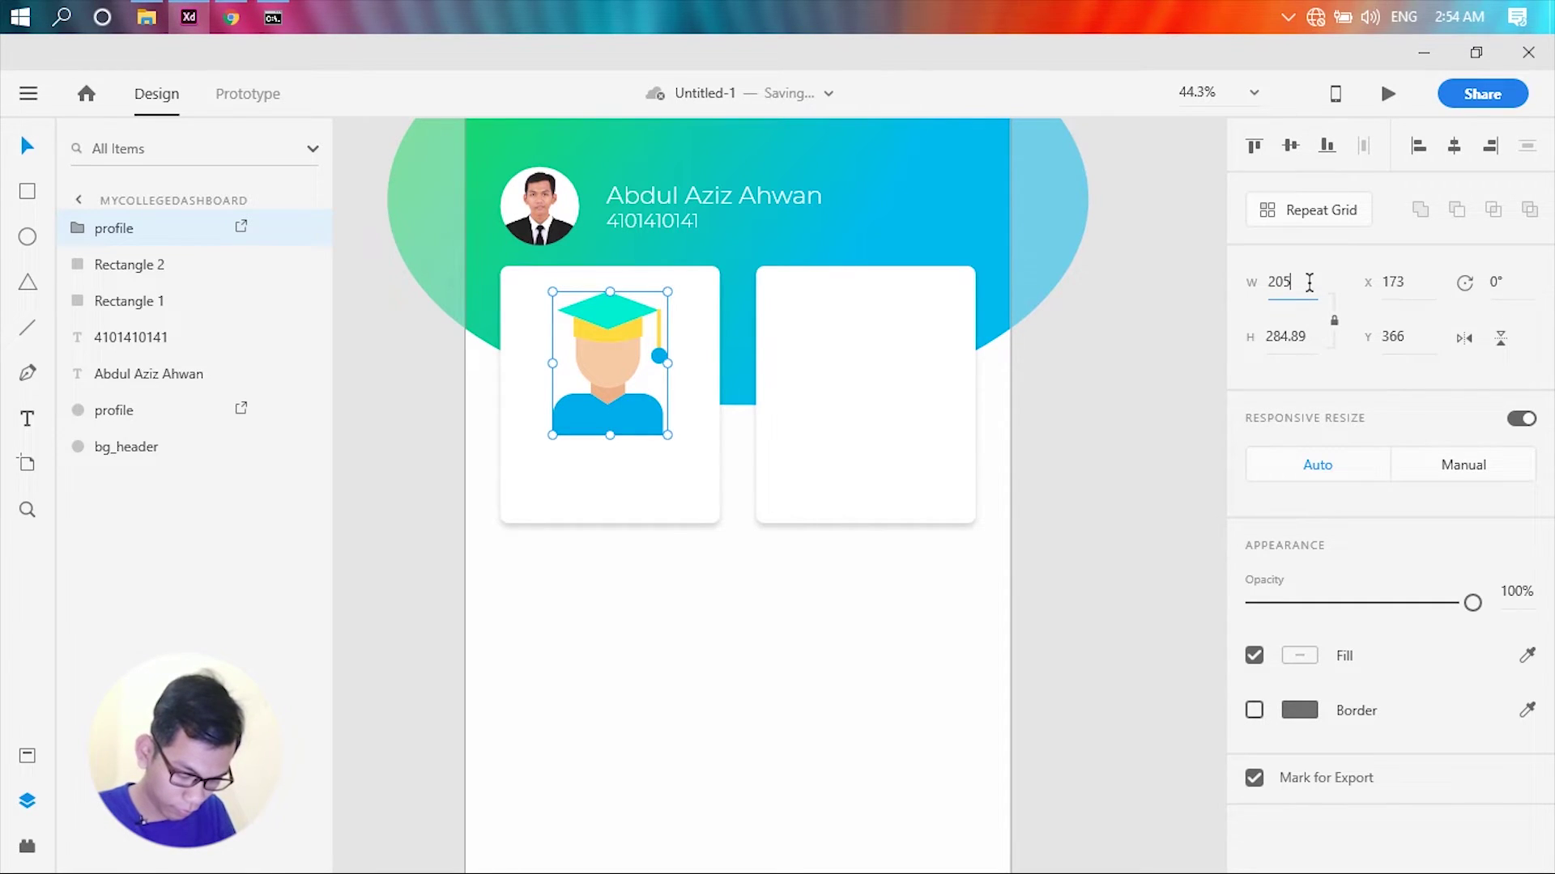
{"action": "key", "text": "Tab"}
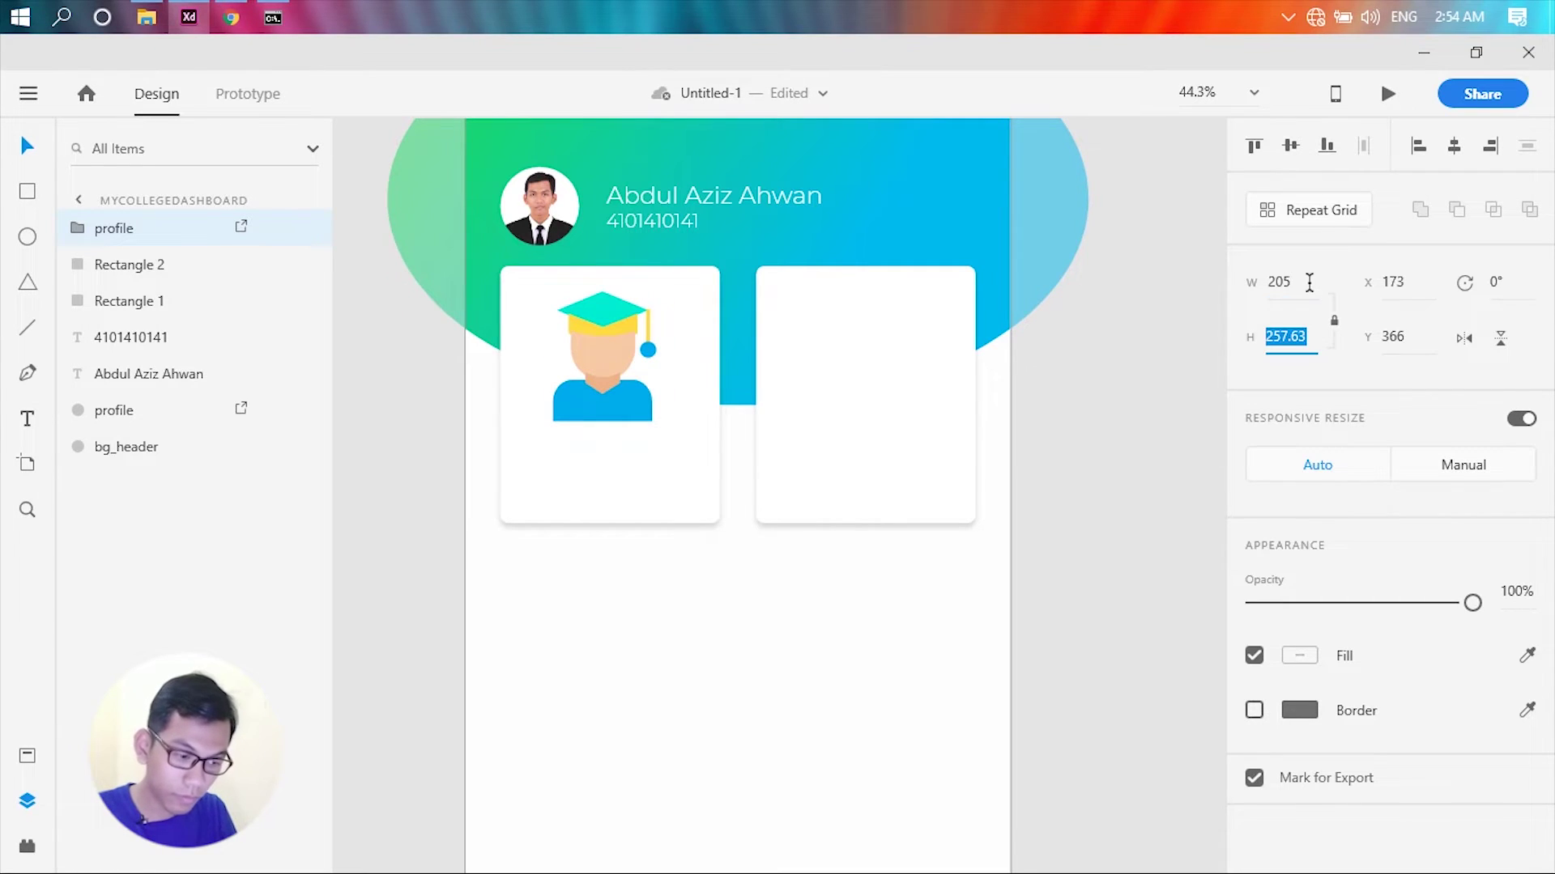
{"action": "type", "text": "163"}
{"action": "key", "text": "Return"}
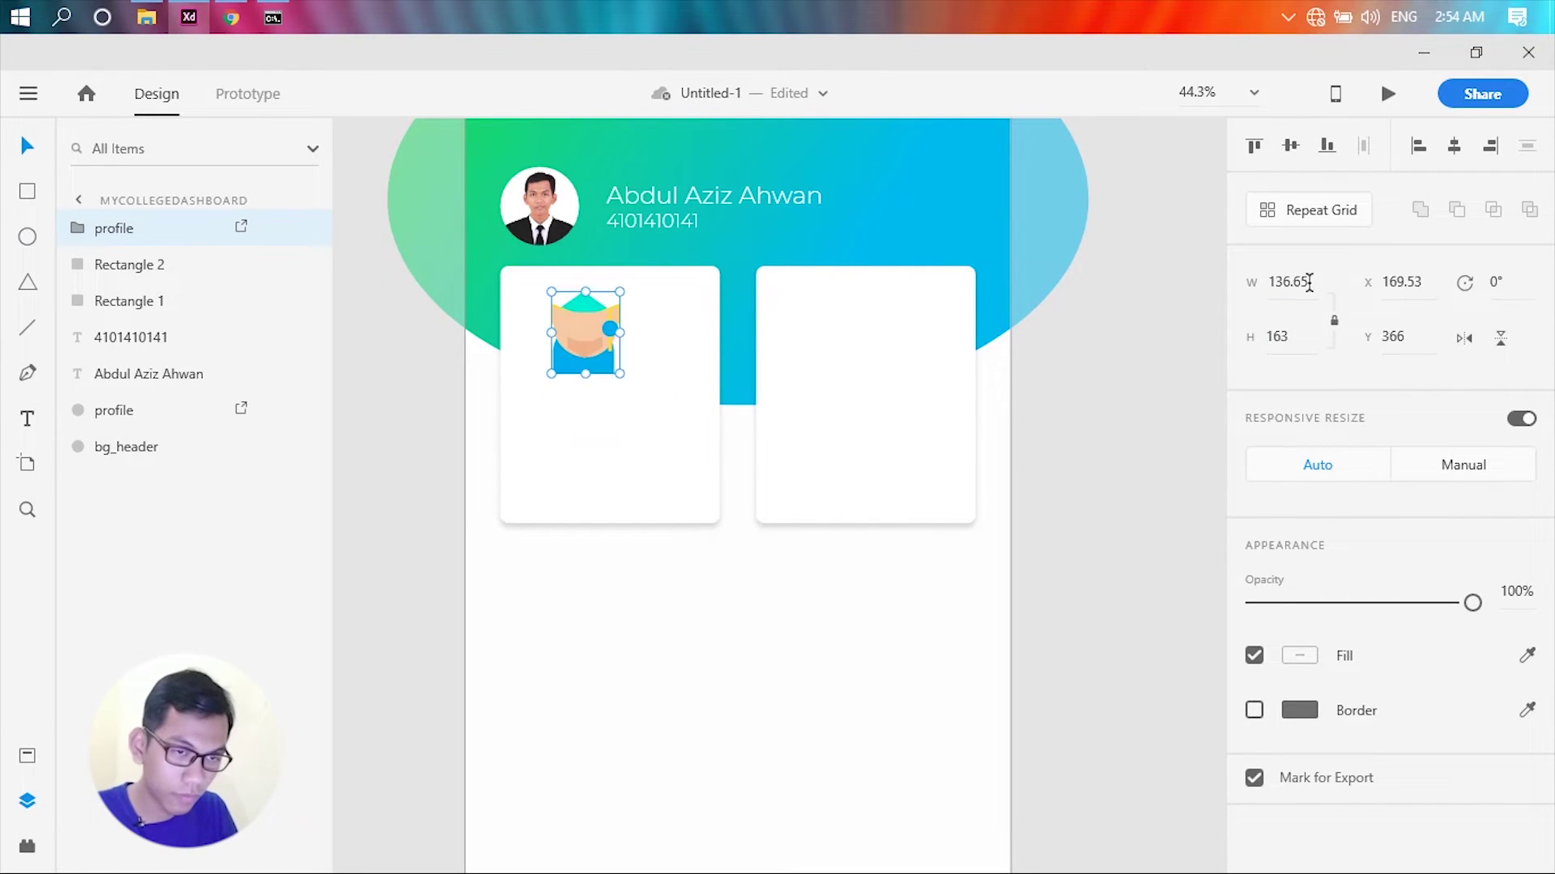
{"action": "type", "text": "205"}
{"action": "key", "text": "Return"}
{"action": "left_click", "coordinate": [1288, 335]}
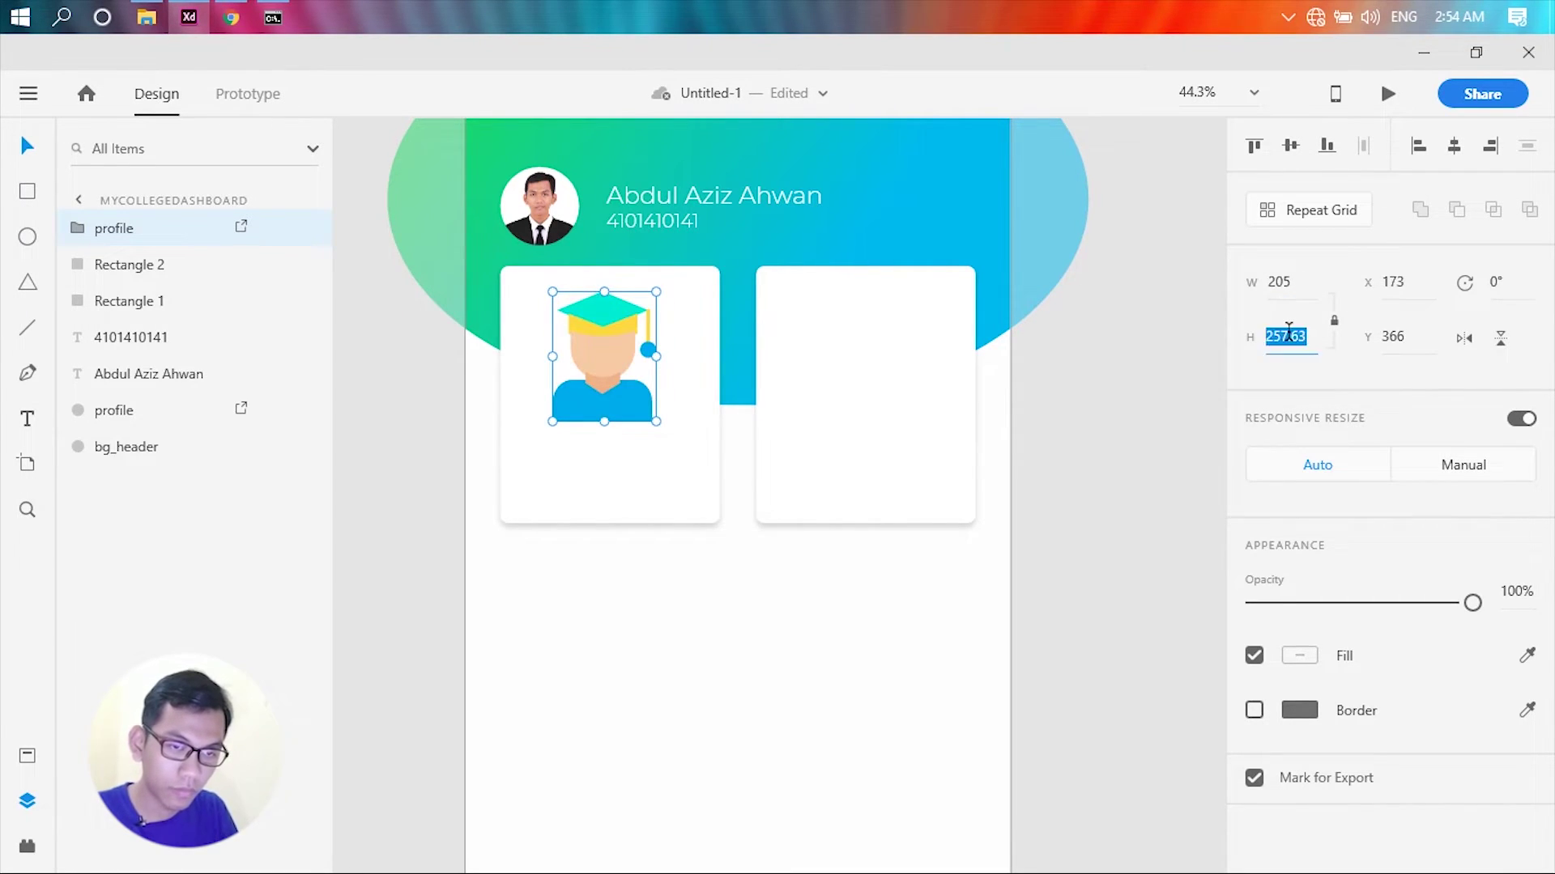
{"action": "type", "text": "163"}
{"action": "key", "text": "Return"}
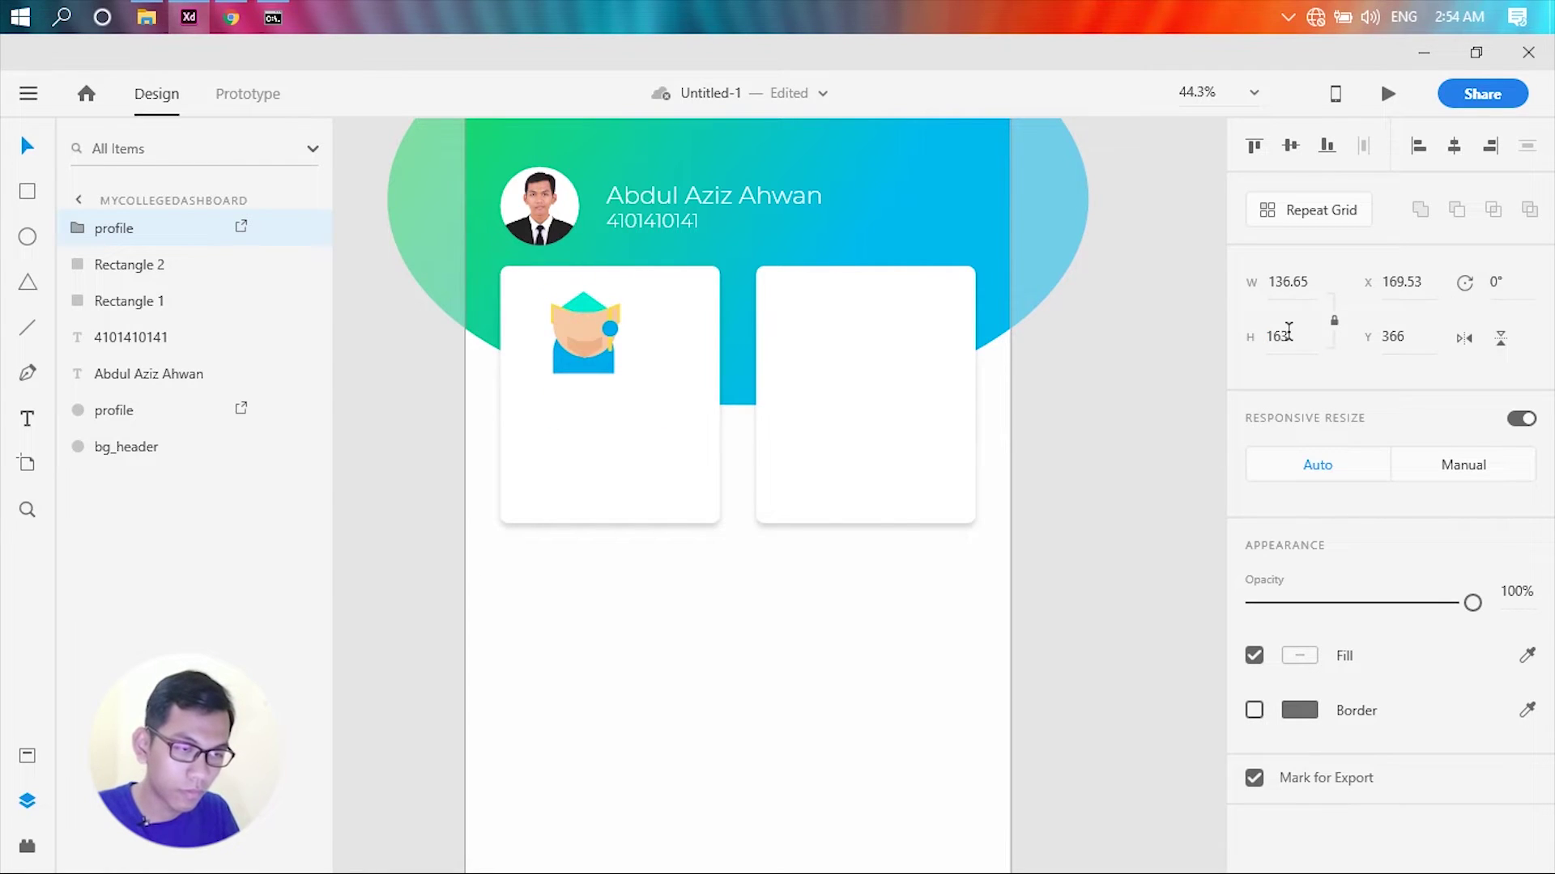
{"action": "key", "text": "ctrl+z"}
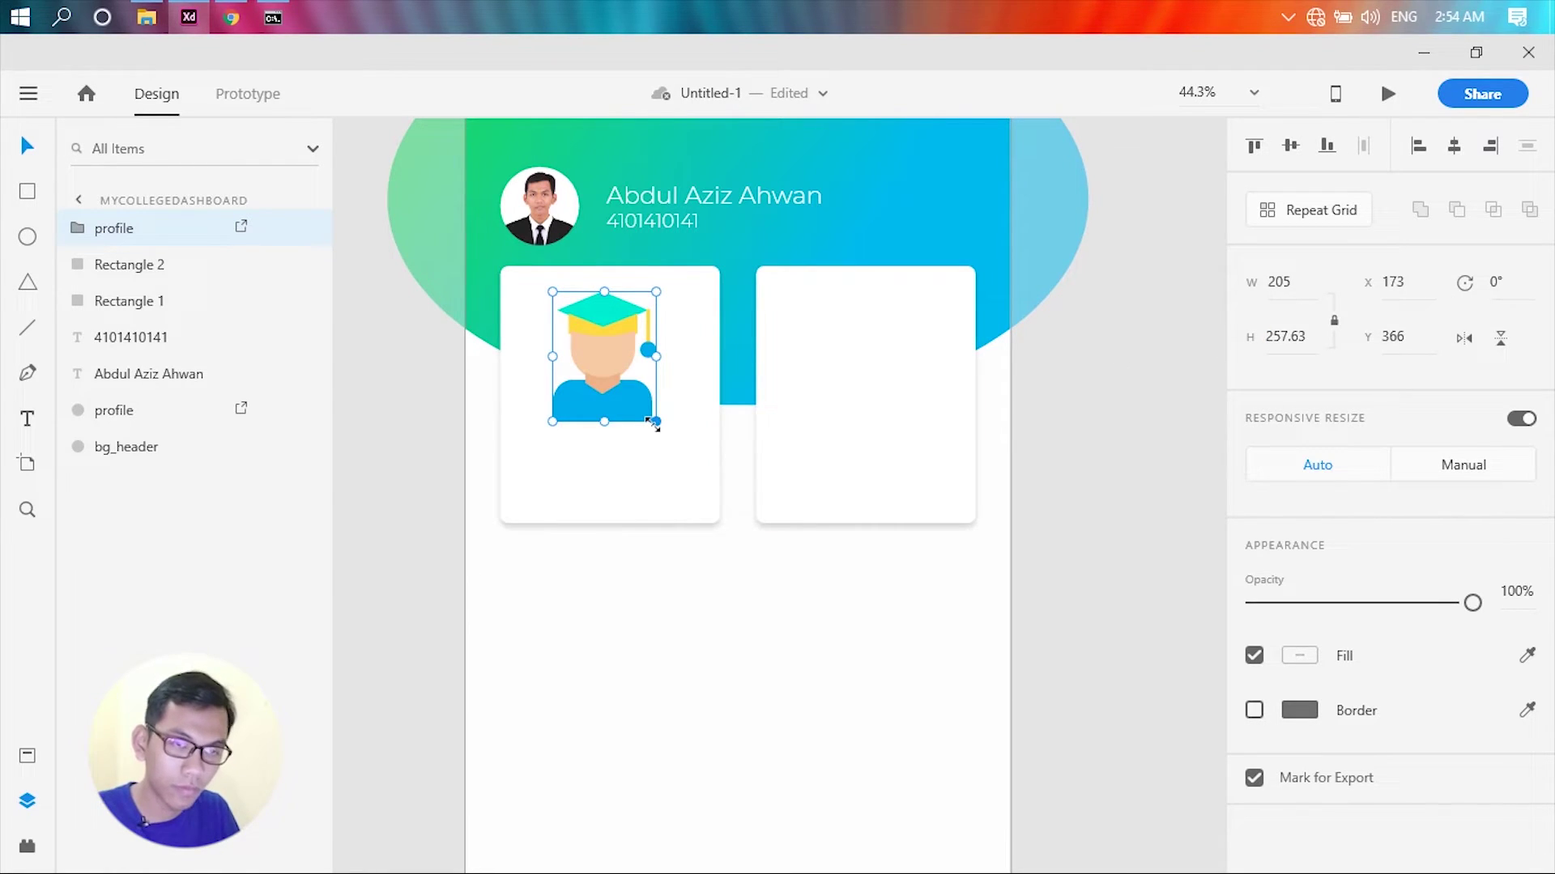
Step: Shrink the graduate icon proportionally to about 163 × 205
{"action": "left_click_drag", "start_coordinate": [651, 422], "coordinate": [645, 418]}
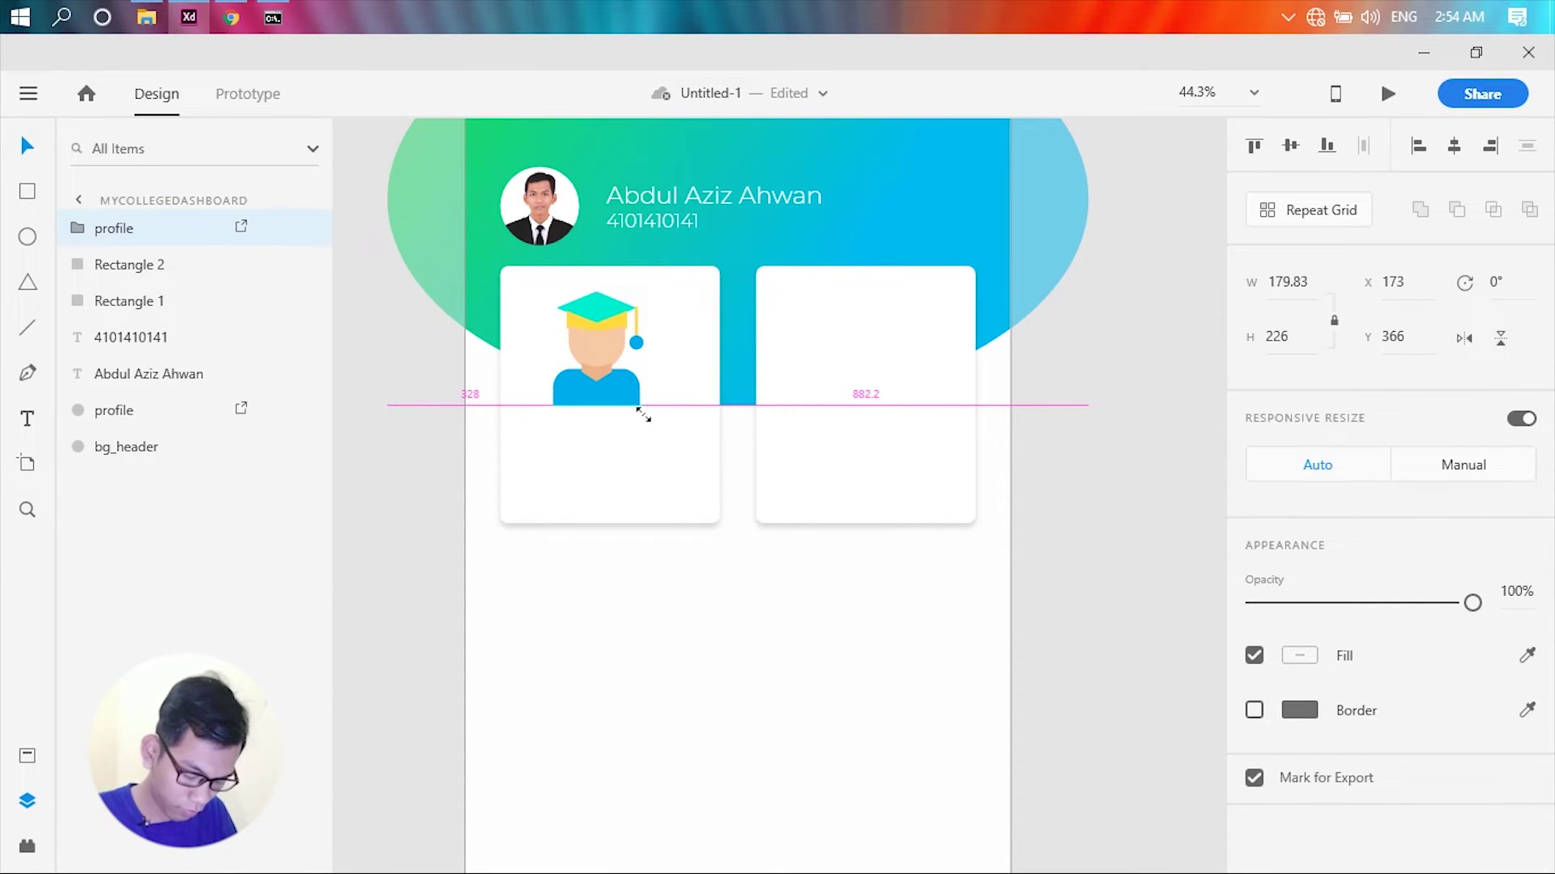
{"action": "left_click_drag", "start_coordinate": [643, 415], "coordinate": [643, 413]}
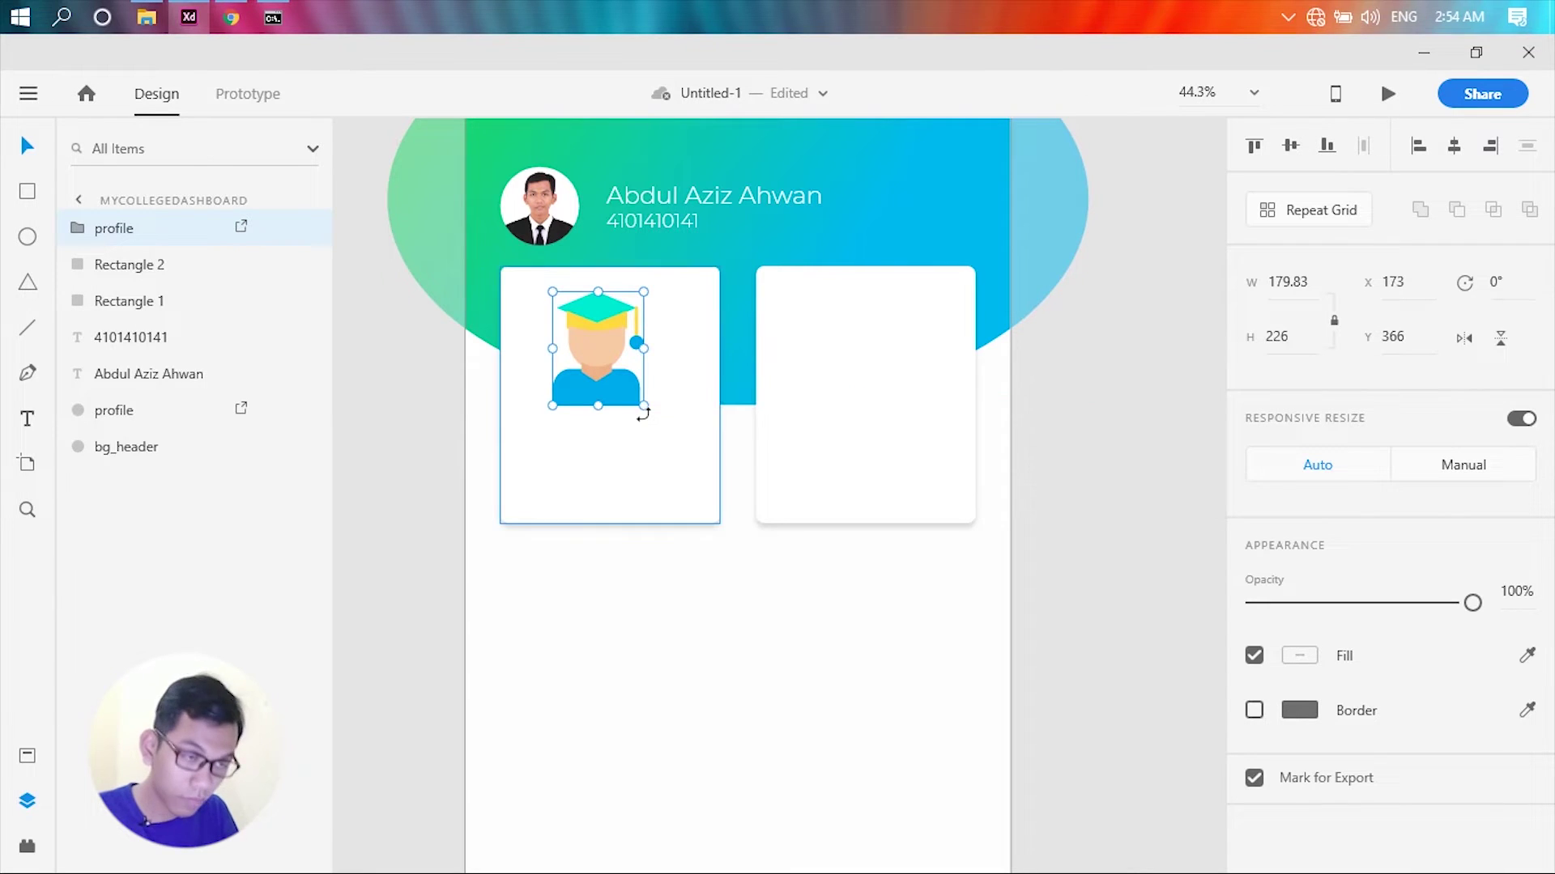
{"action": "double_click", "coordinate": [1280, 283]}
{"action": "type", "text": "16"}
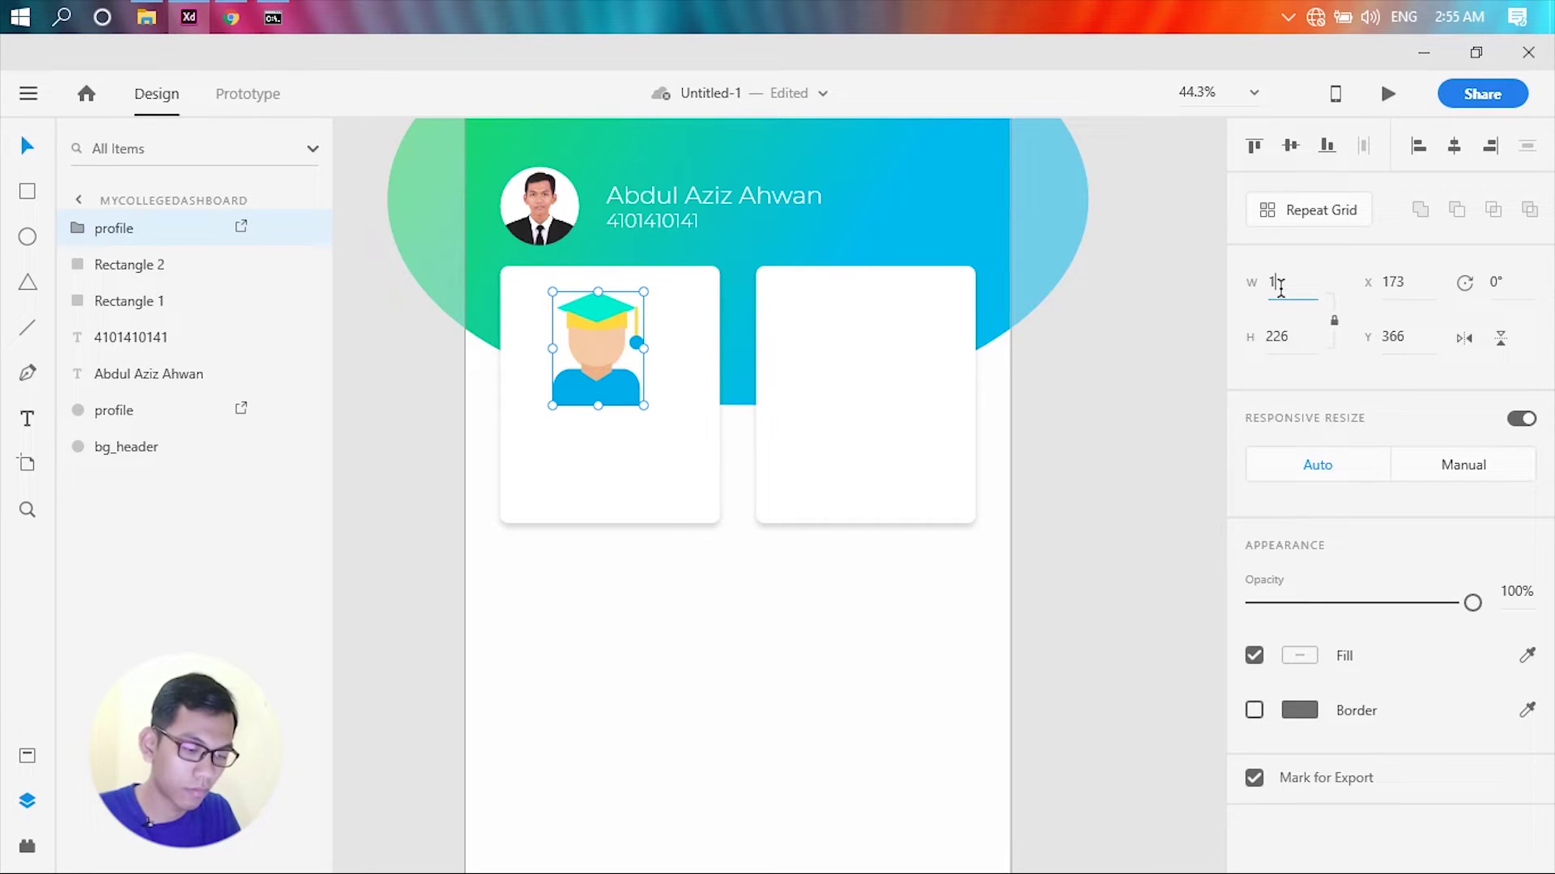
{"action": "type", "text": "3"}
{"action": "key", "text": "Return"}
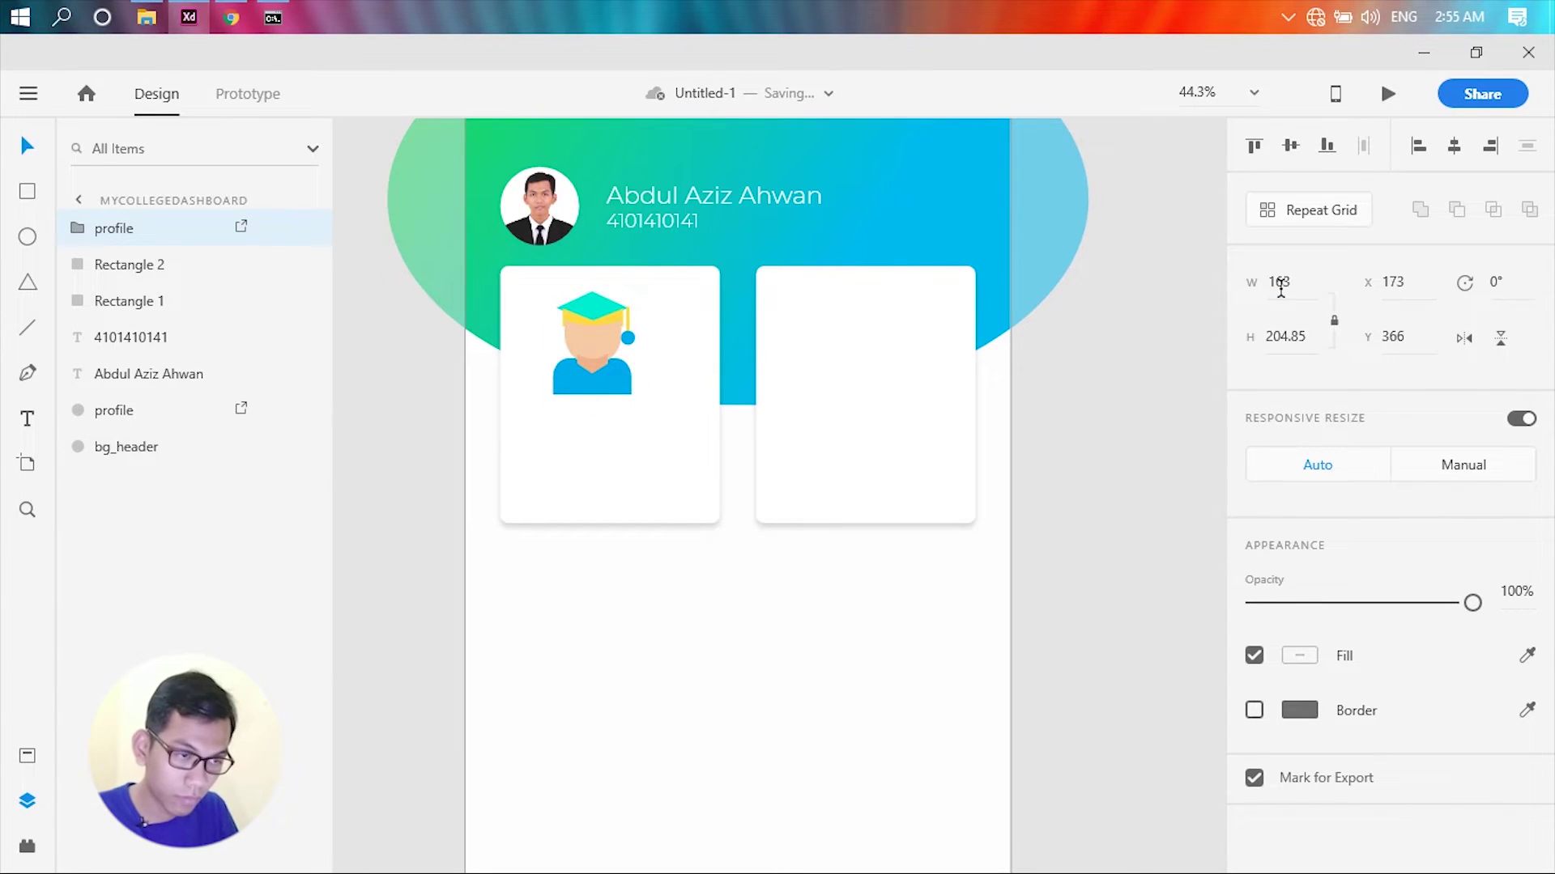
{"action": "key", "text": "ctrl+z"}
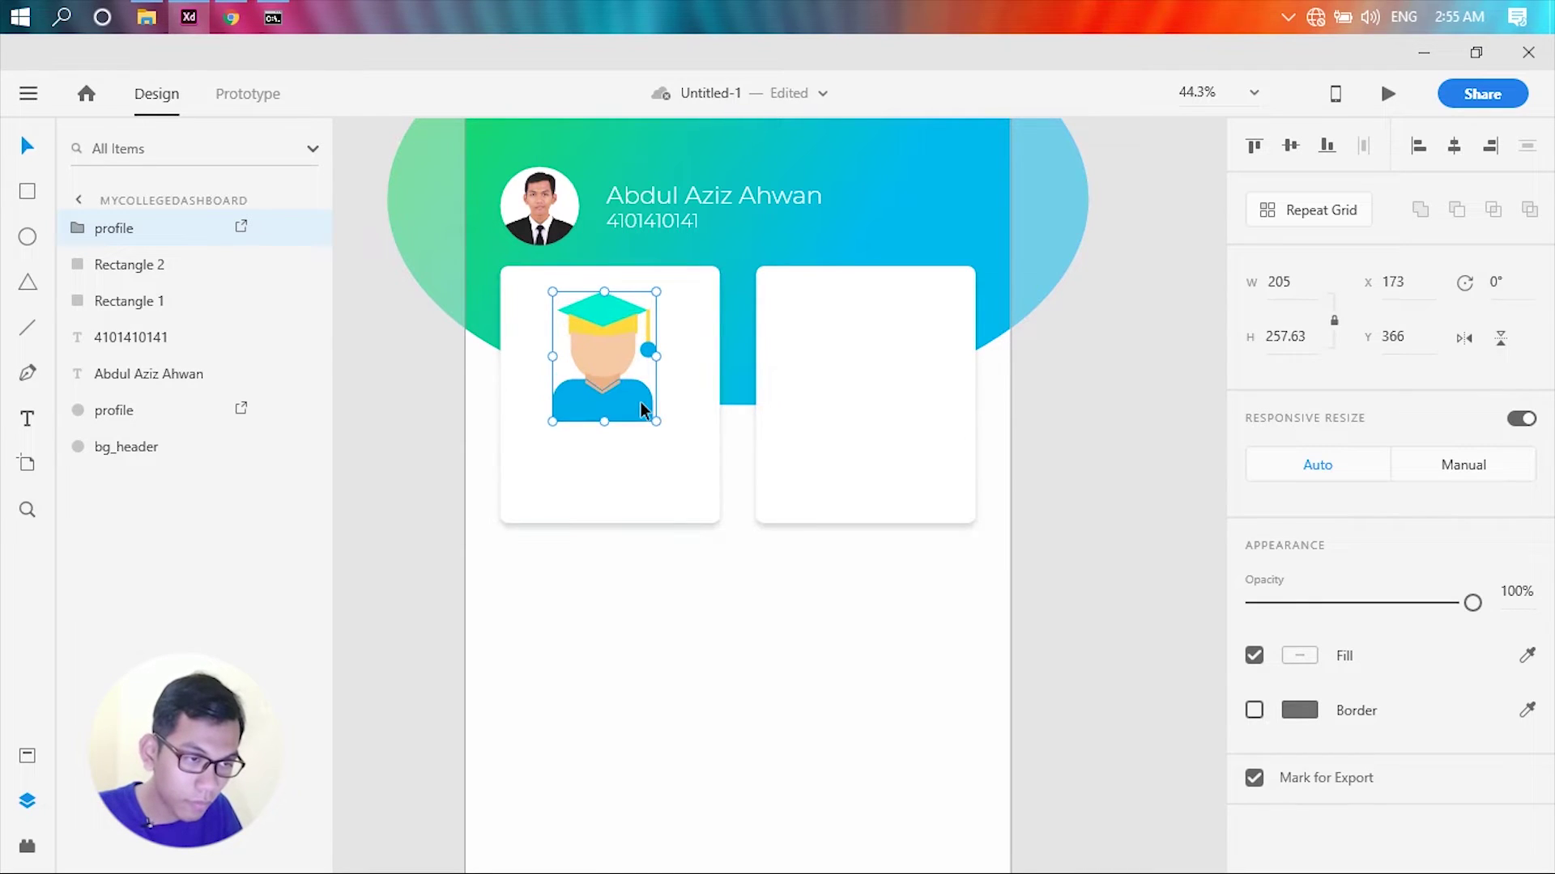
{"action": "mouse_move", "coordinate": [644, 405]}
{"action": "left_mouse_down"}
{"action": "mouse_move", "coordinate": [668, 435]}
{"action": "mouse_move", "coordinate": [634, 410]}
{"action": "left_mouse_up"}
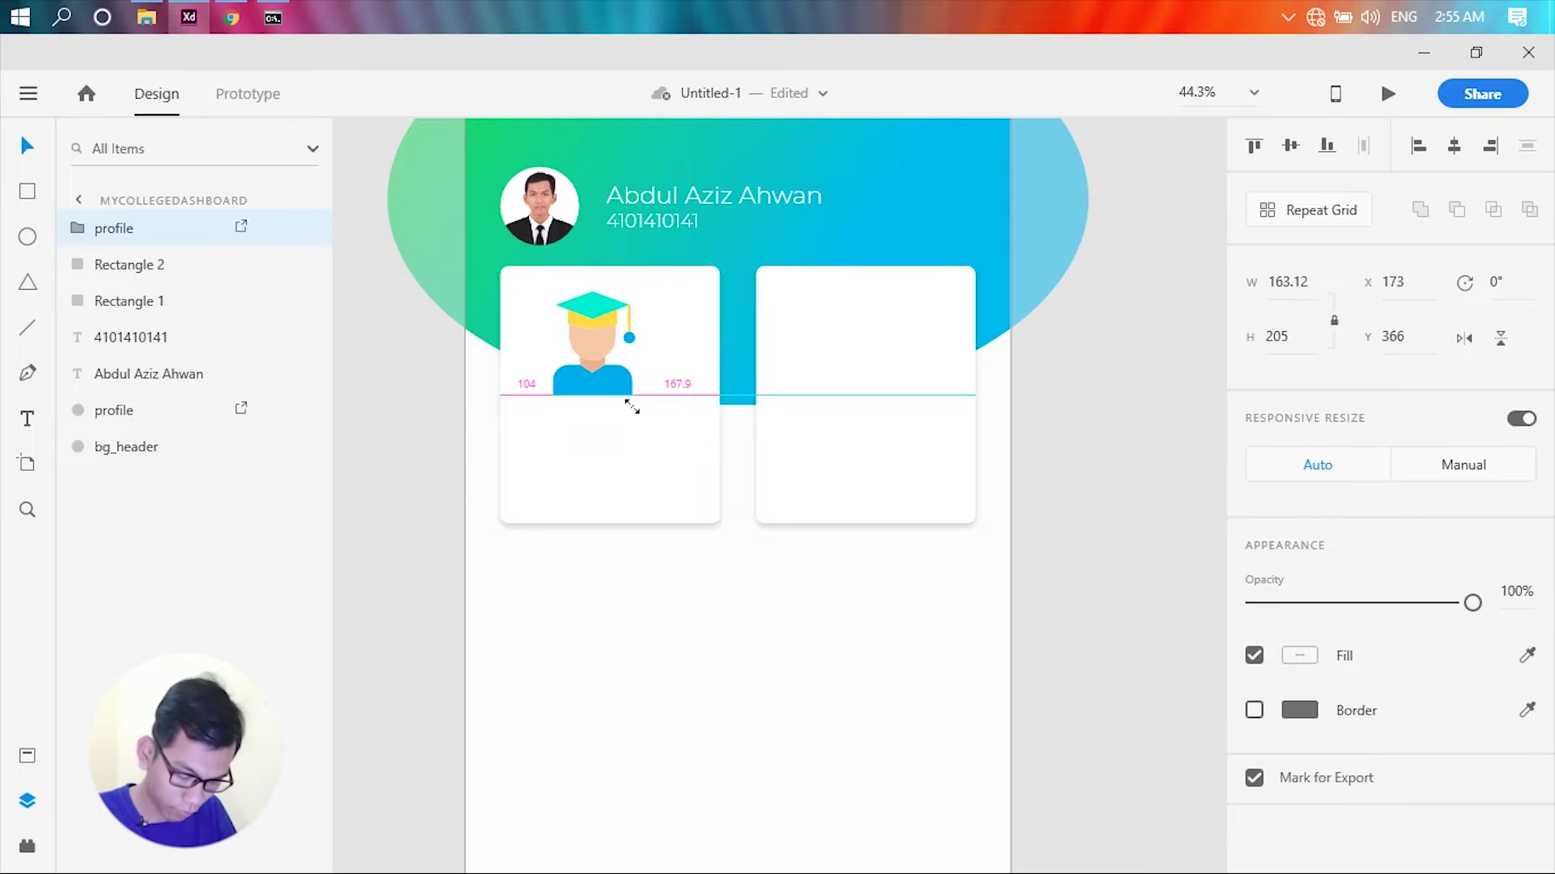
Step: Centre the graduate icon in the first card's upper part at X 197, Y 427
{"action": "left_click_drag", "start_coordinate": [599, 347], "coordinate": [614, 376]}
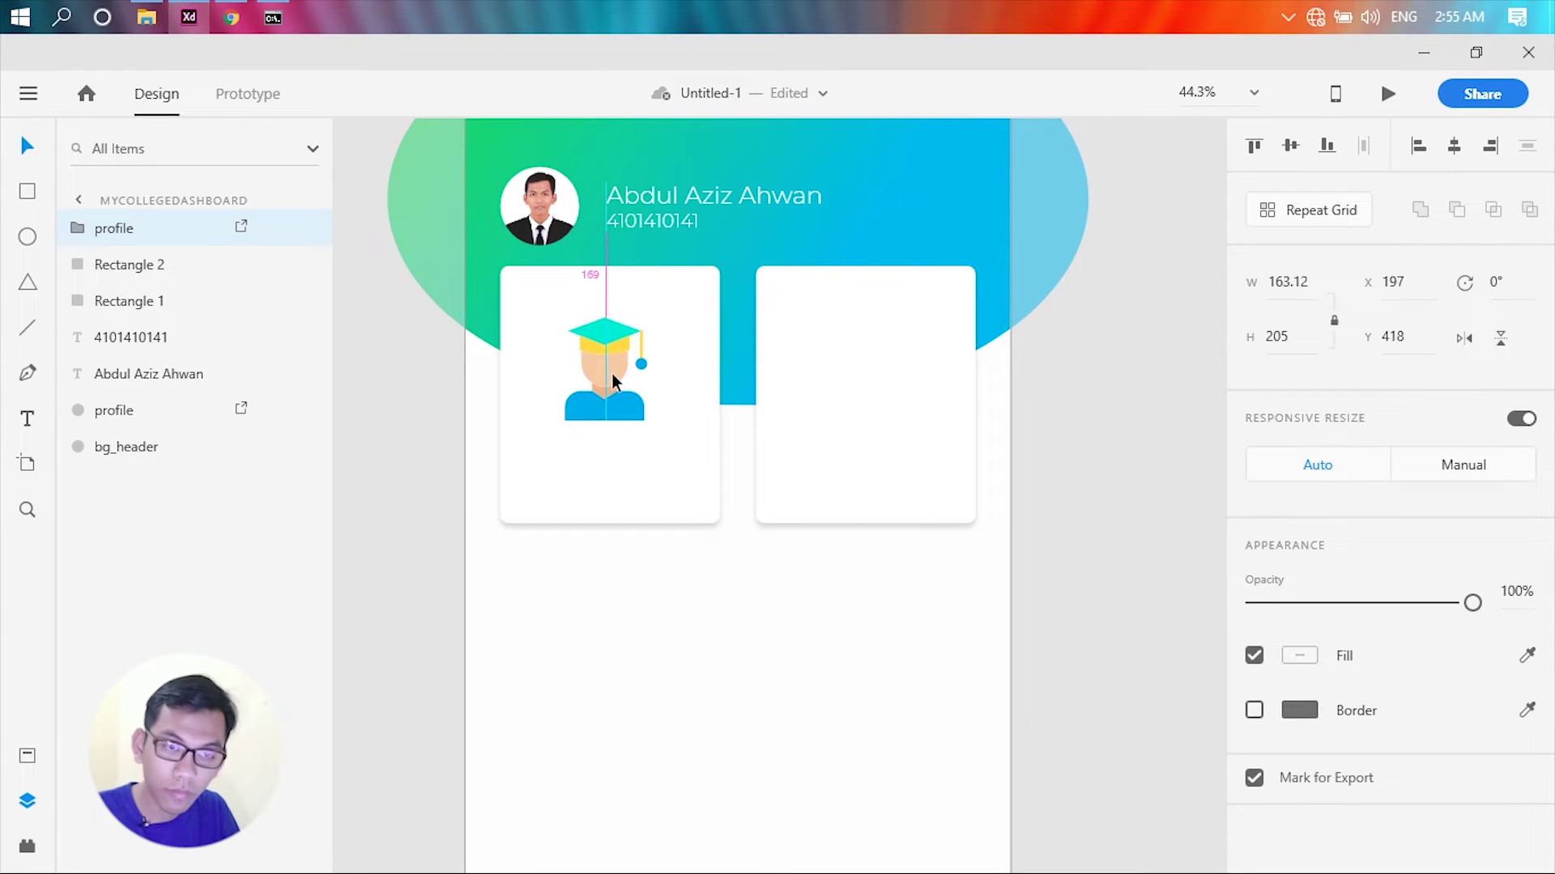
{"action": "left_click_drag", "start_coordinate": [614, 376], "coordinate": [612, 384]}
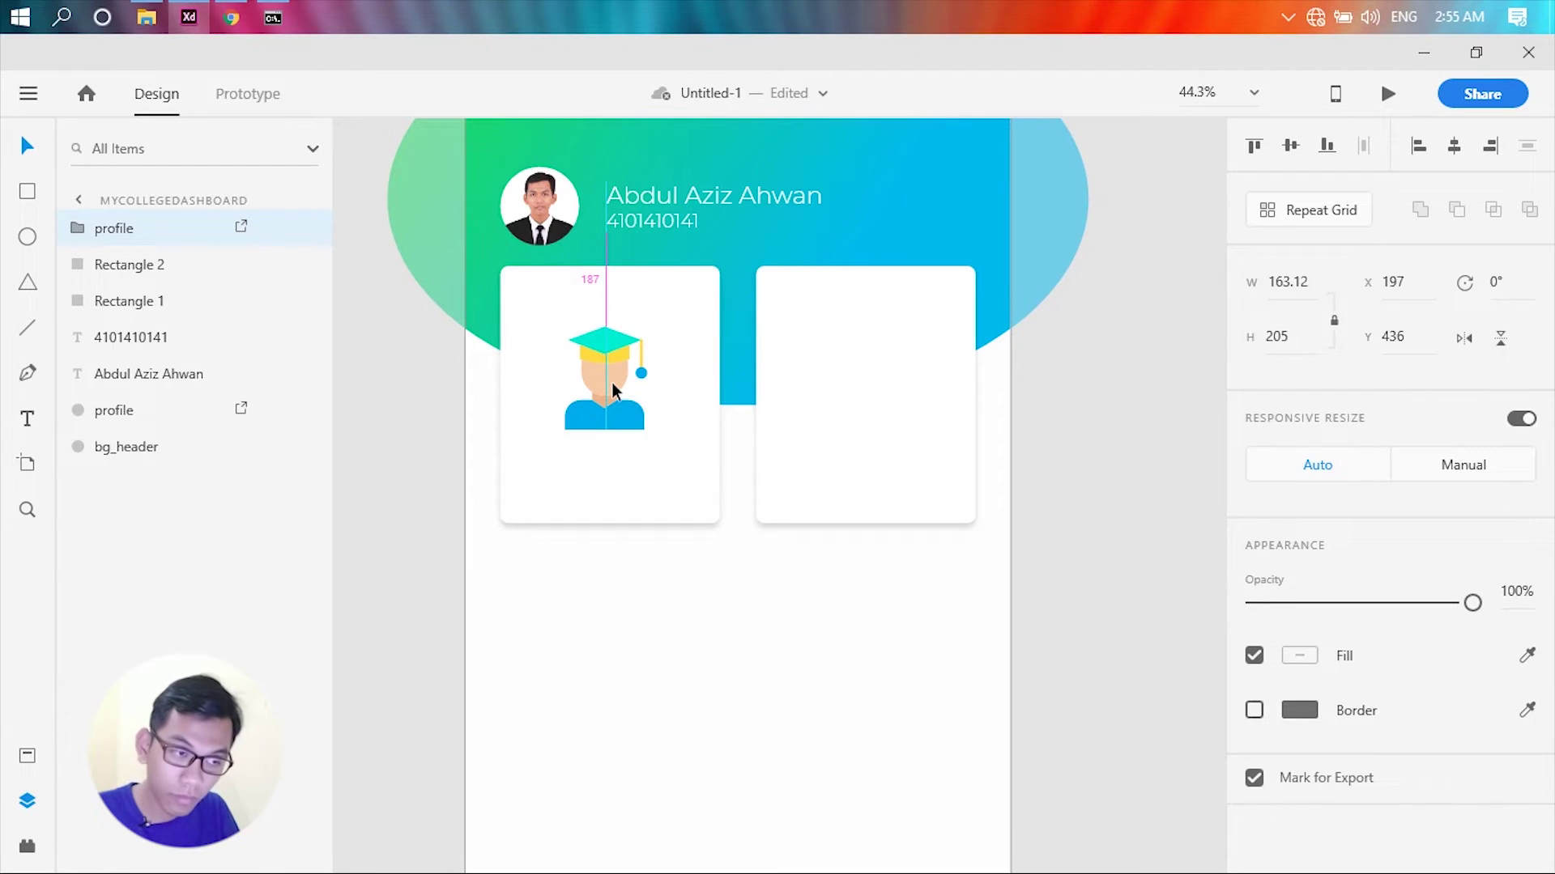
{"action": "left_click_drag", "start_coordinate": [612, 390], "coordinate": [609, 378]}
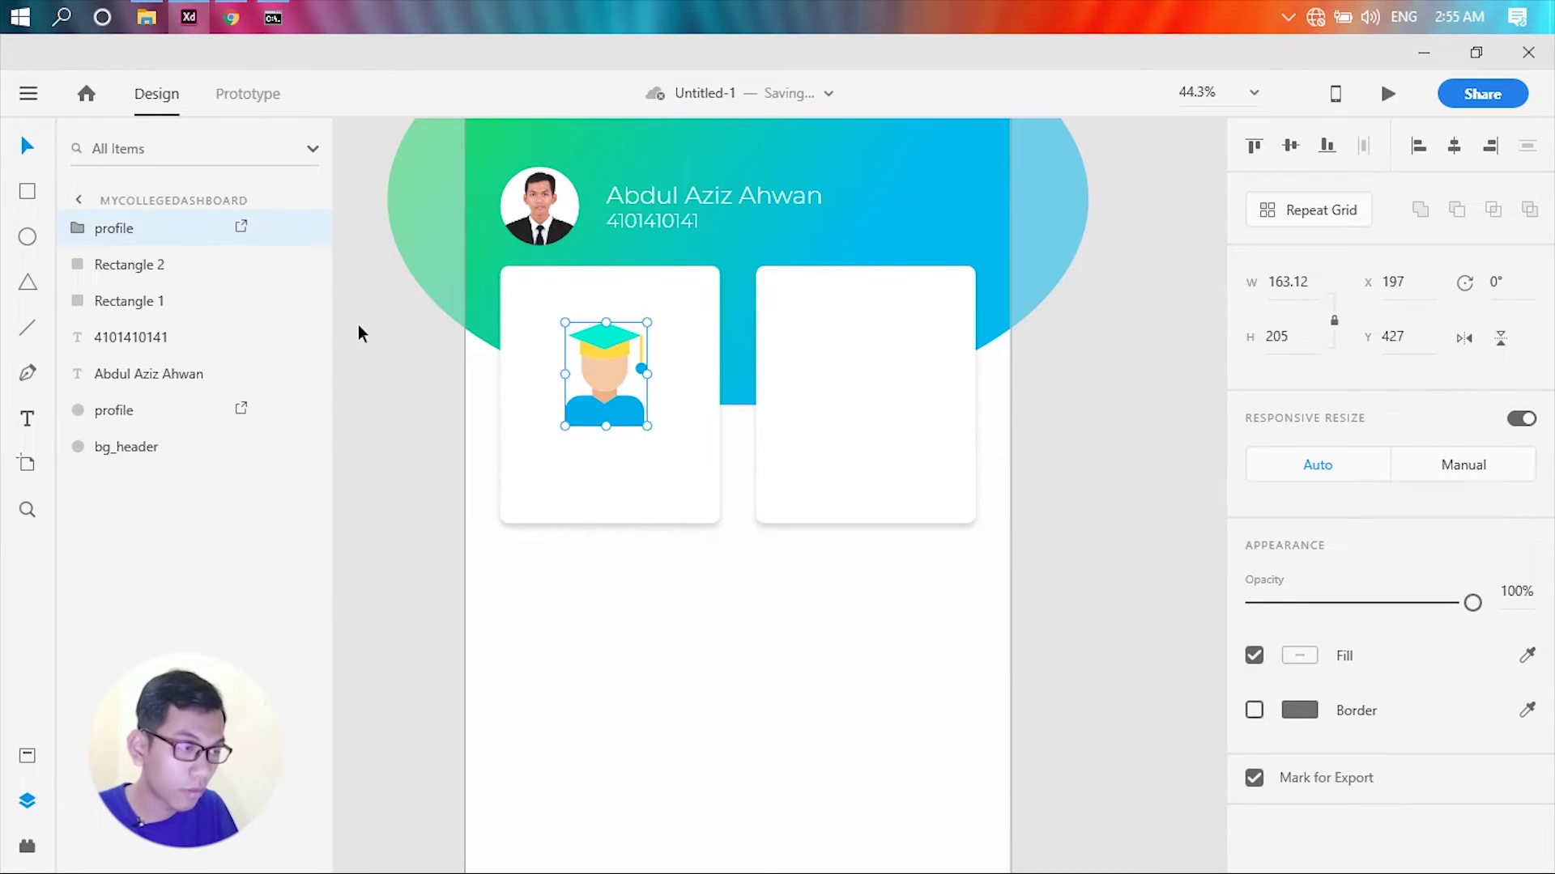
{"action": "left_click", "coordinate": [338, 380]}
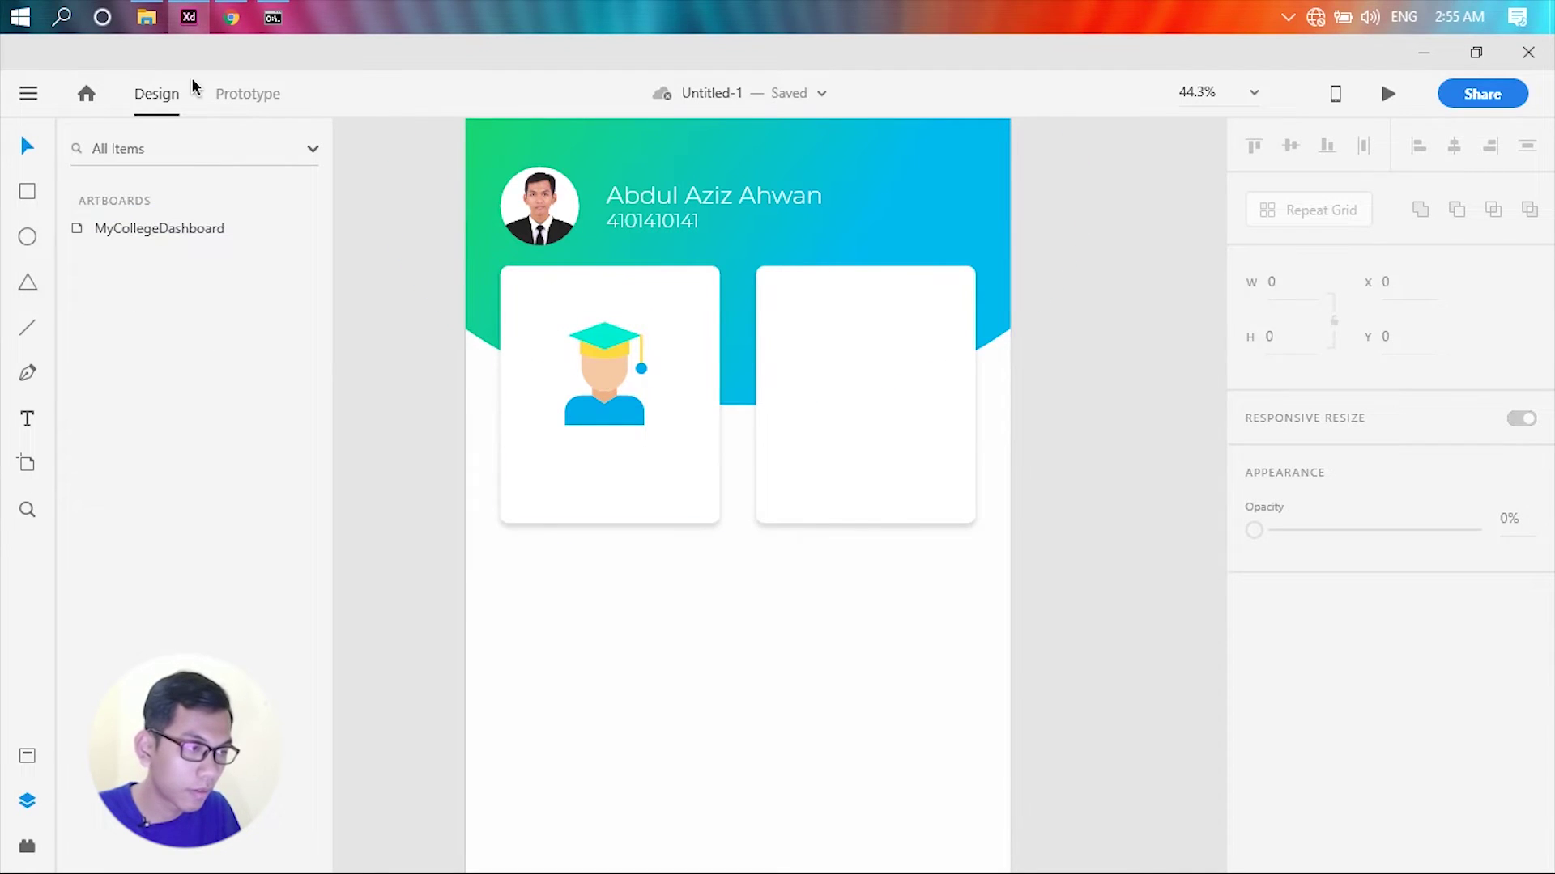
Step: Add a new text label below the two cards and colour it dark grey
{"action": "left_click", "coordinate": [28, 418]}
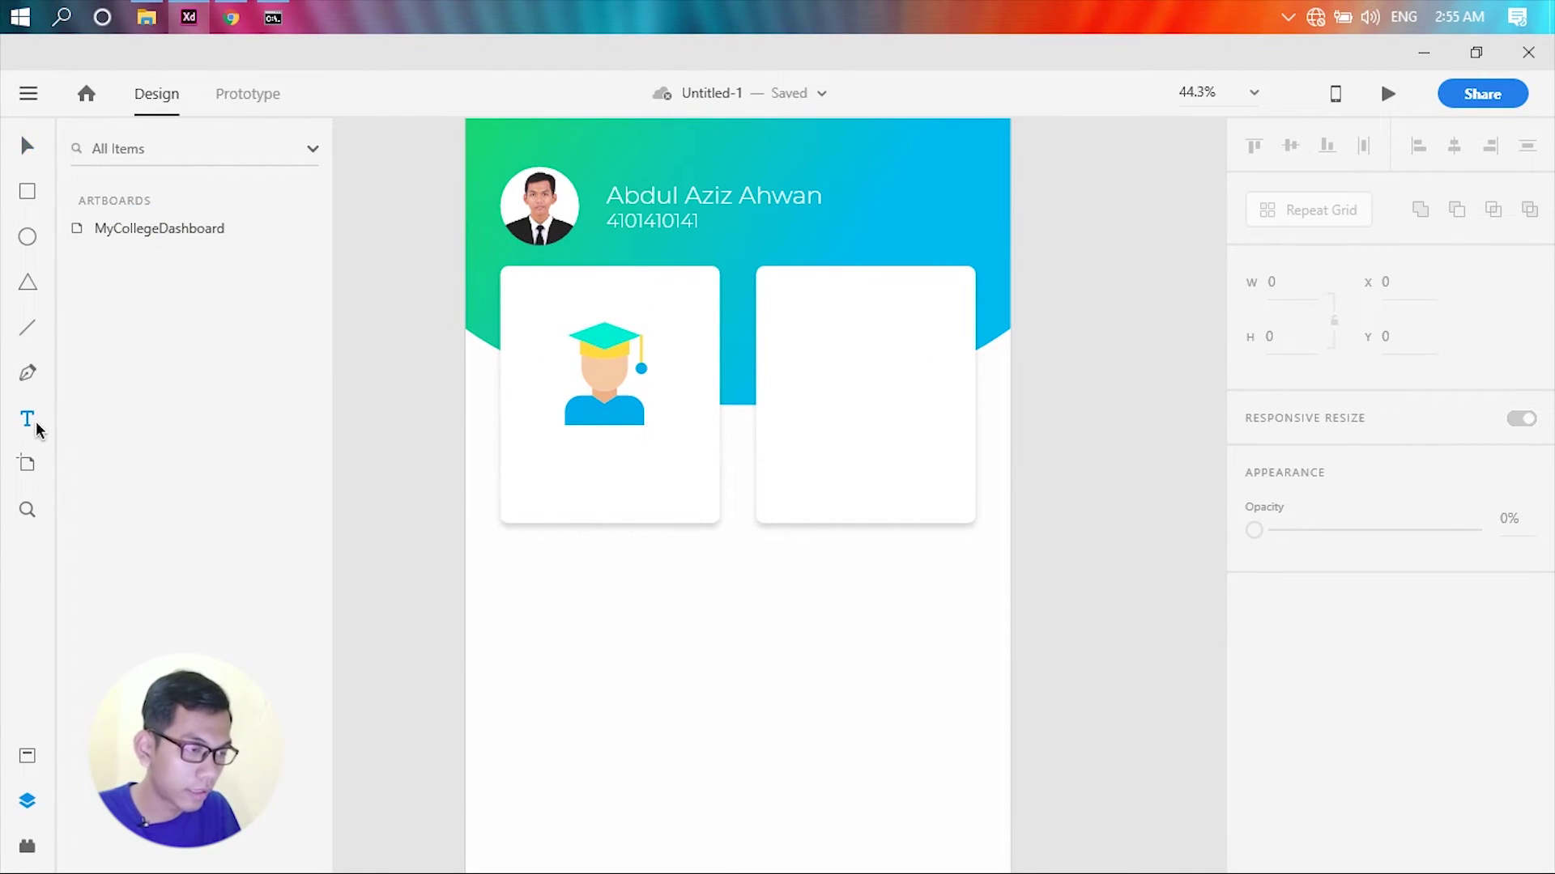
{"action": "left_click", "coordinate": [581, 597]}
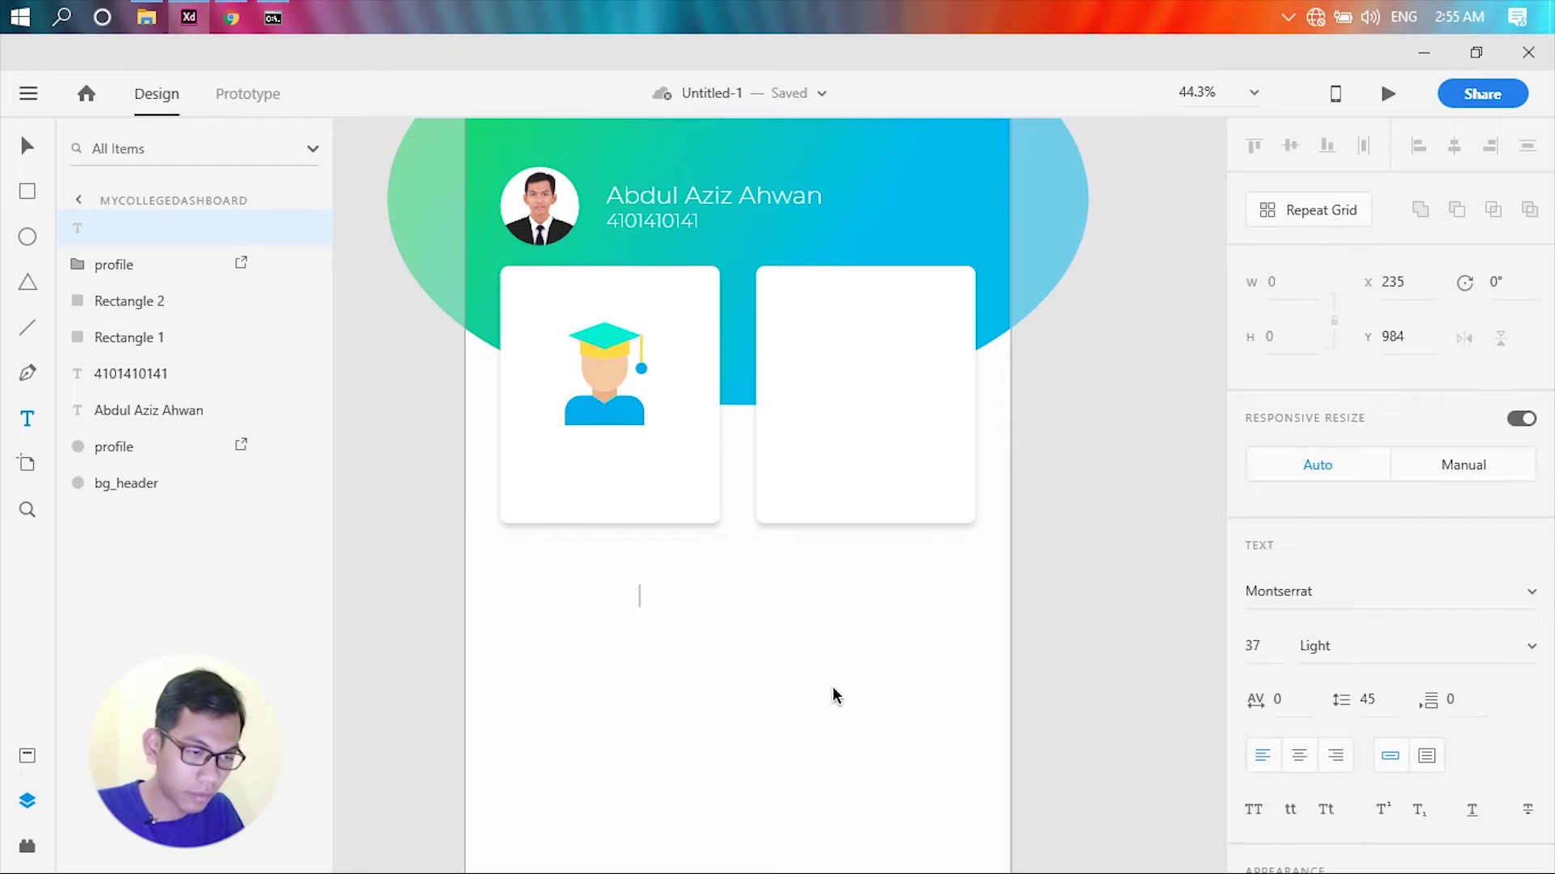
{"action": "type", "text": "Abdul A"}
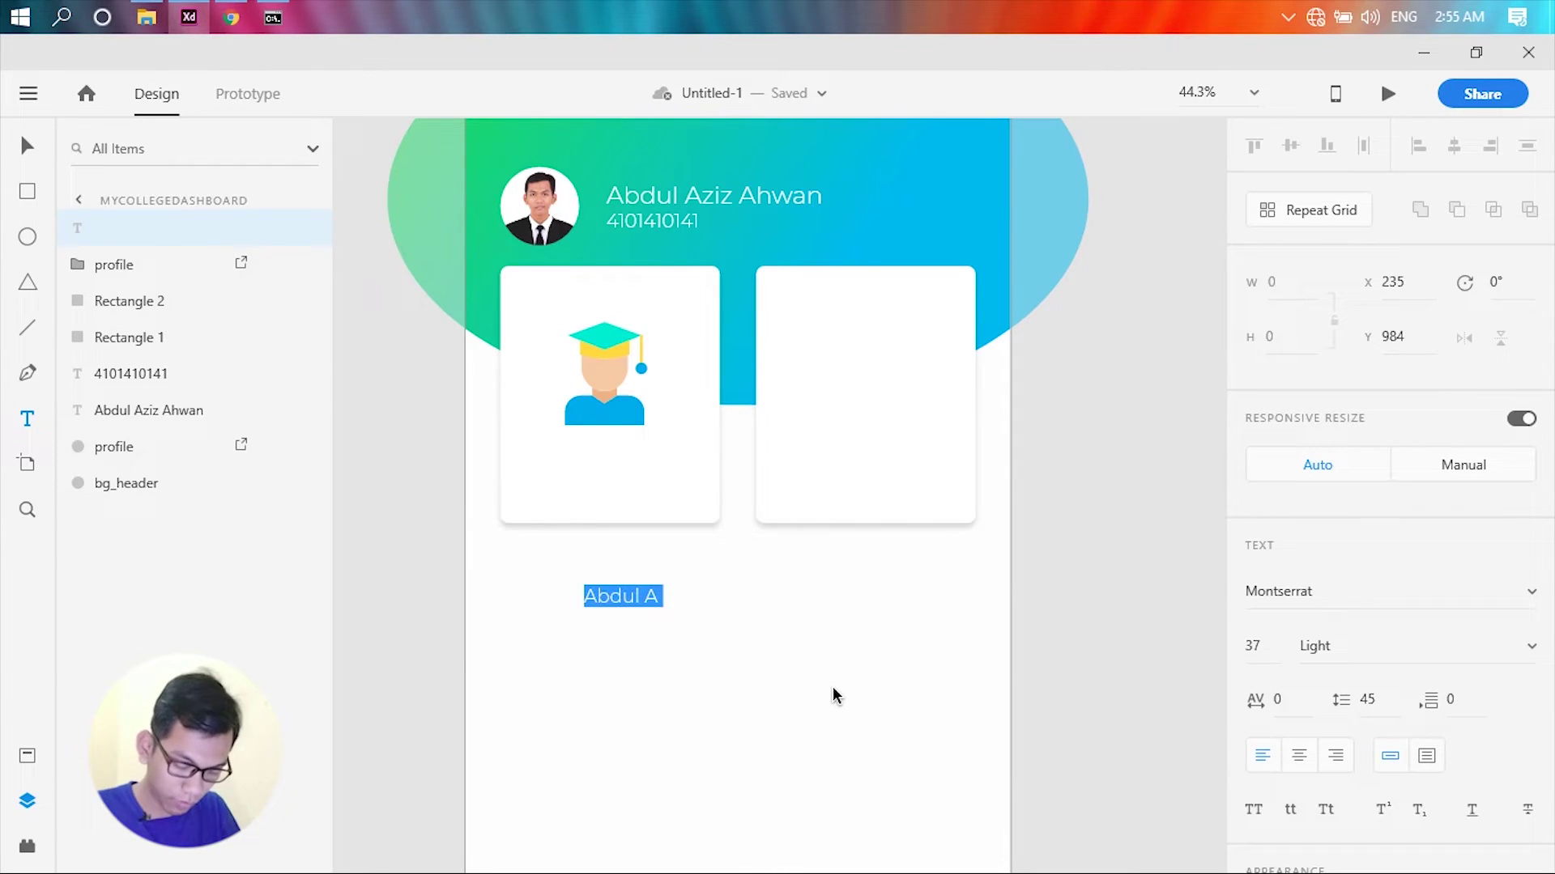
{"action": "type", "text": "Abdul A"}
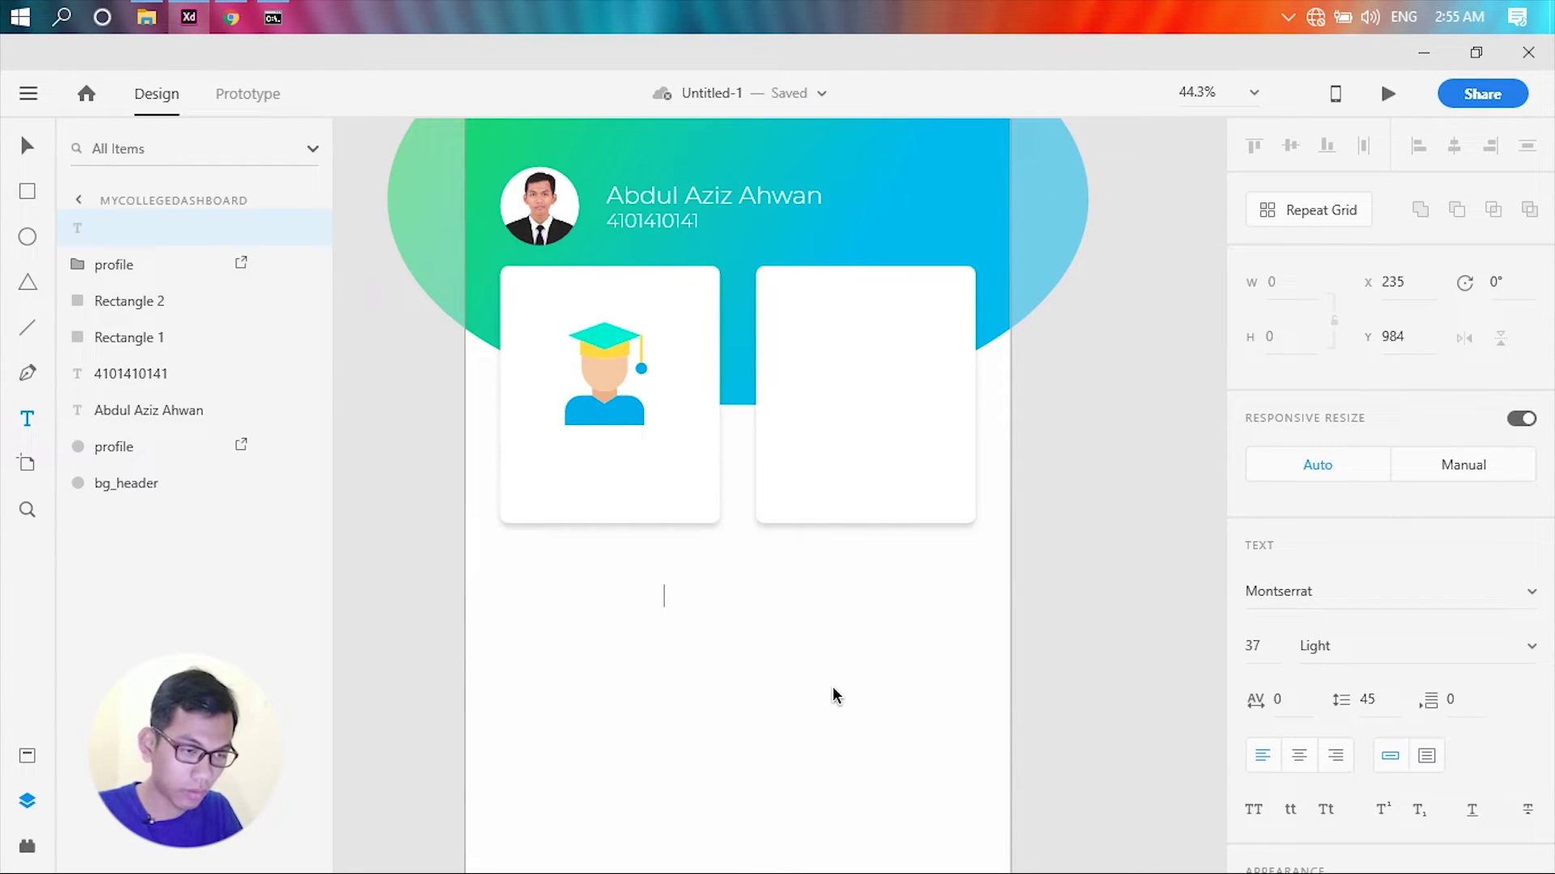
{"action": "type", "text": "taa"}
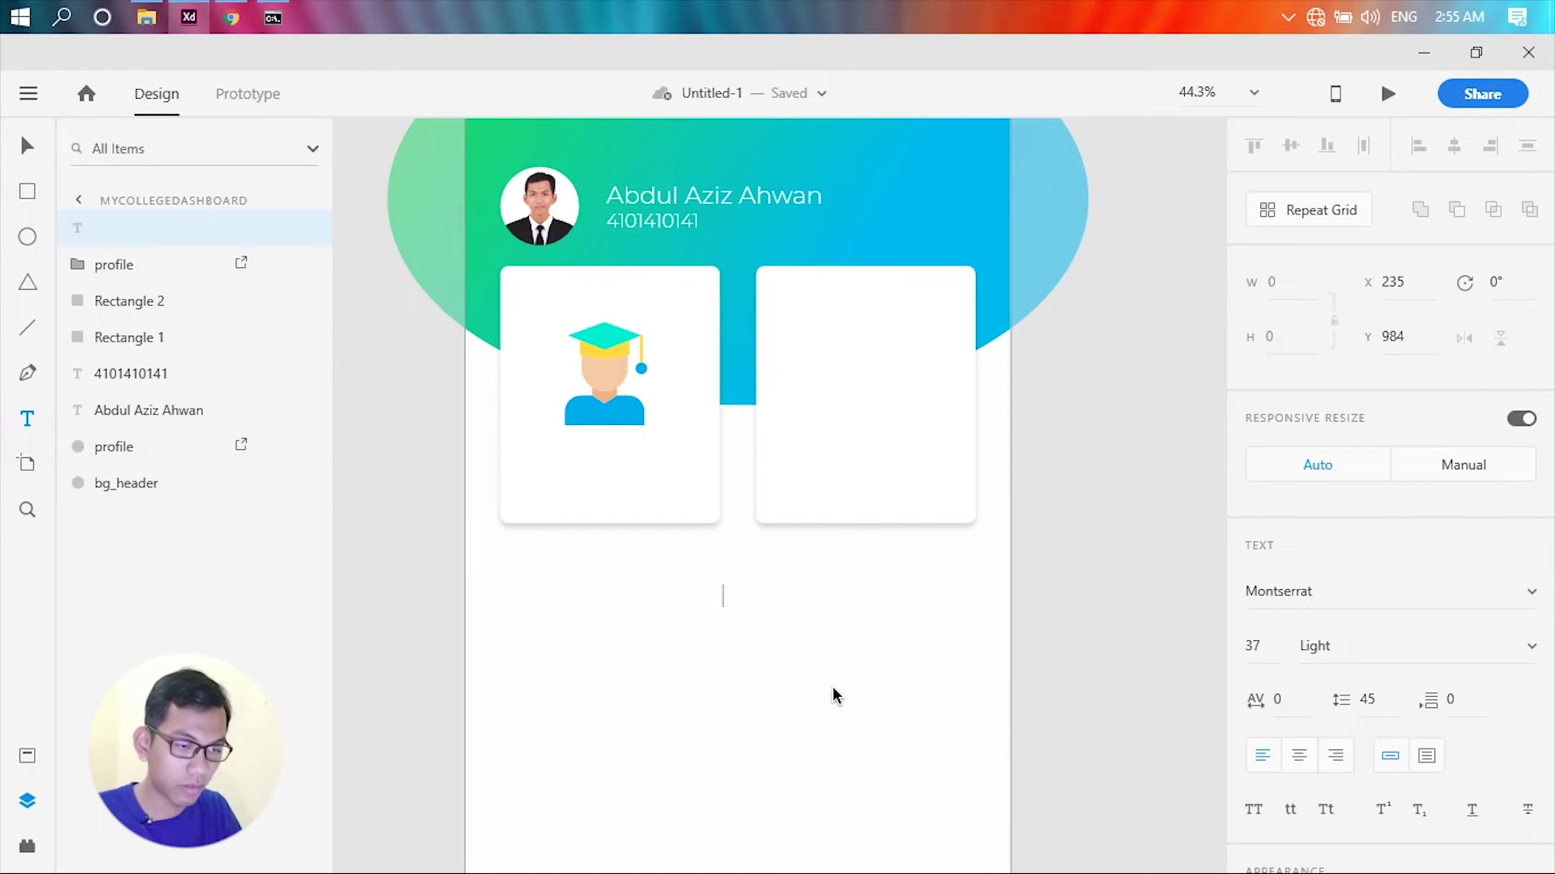
{"action": "key", "text": "ctrl+a"}
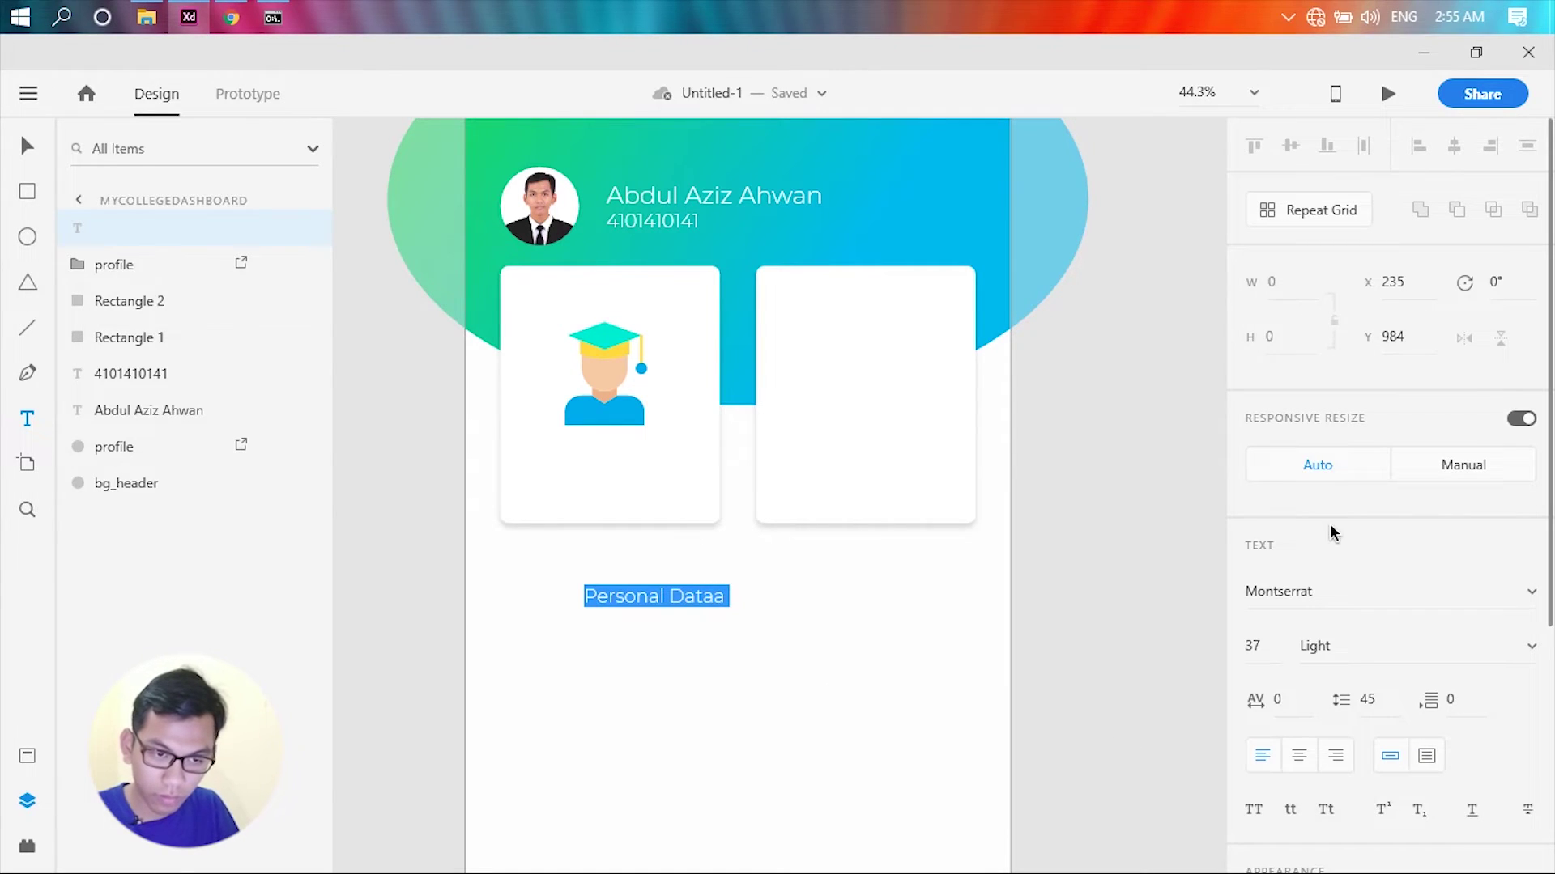
{"action": "scroll", "coordinate": [1329, 531], "scroll_direction": "down", "scroll_amount": 5}
{"action": "left_click", "coordinate": [1299, 621]}
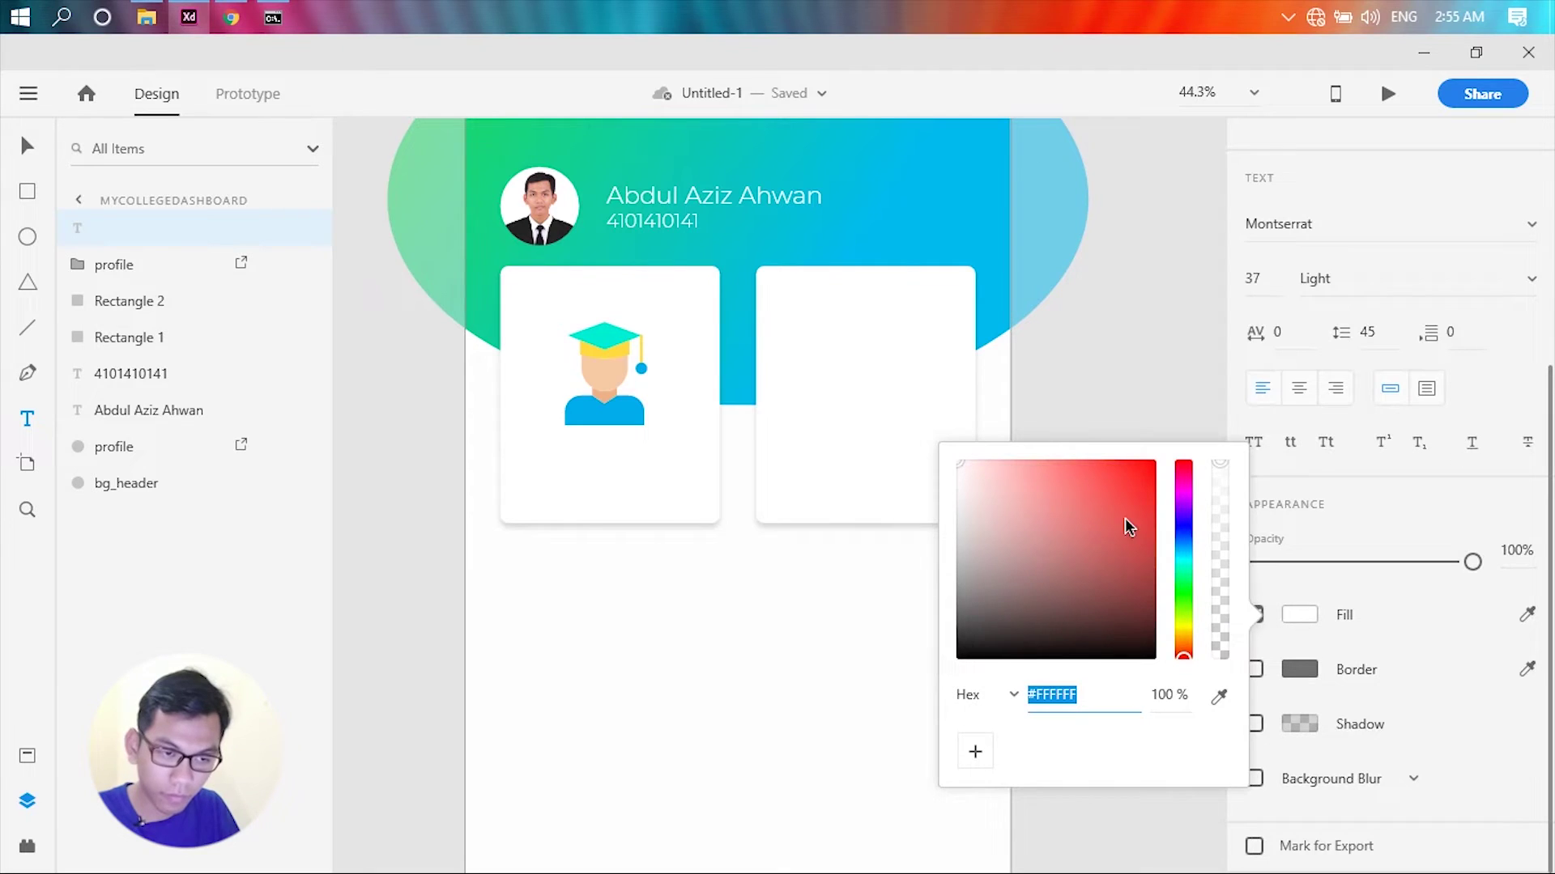
{"action": "left_click", "coordinate": [961, 639]}
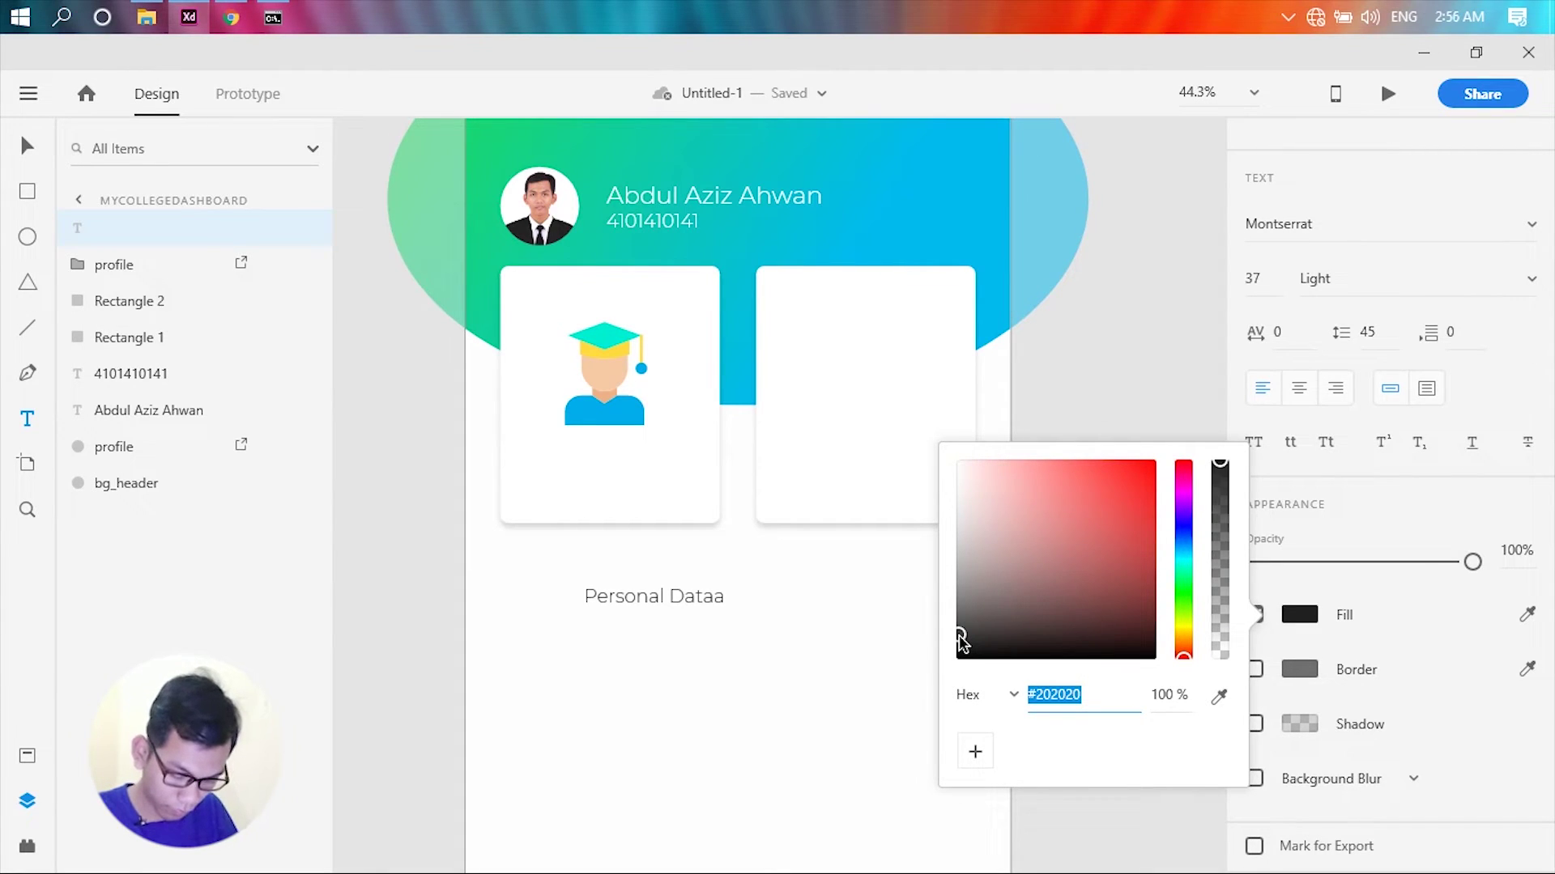
{"action": "left_click_drag", "start_coordinate": [961, 640], "coordinate": [961, 650]}
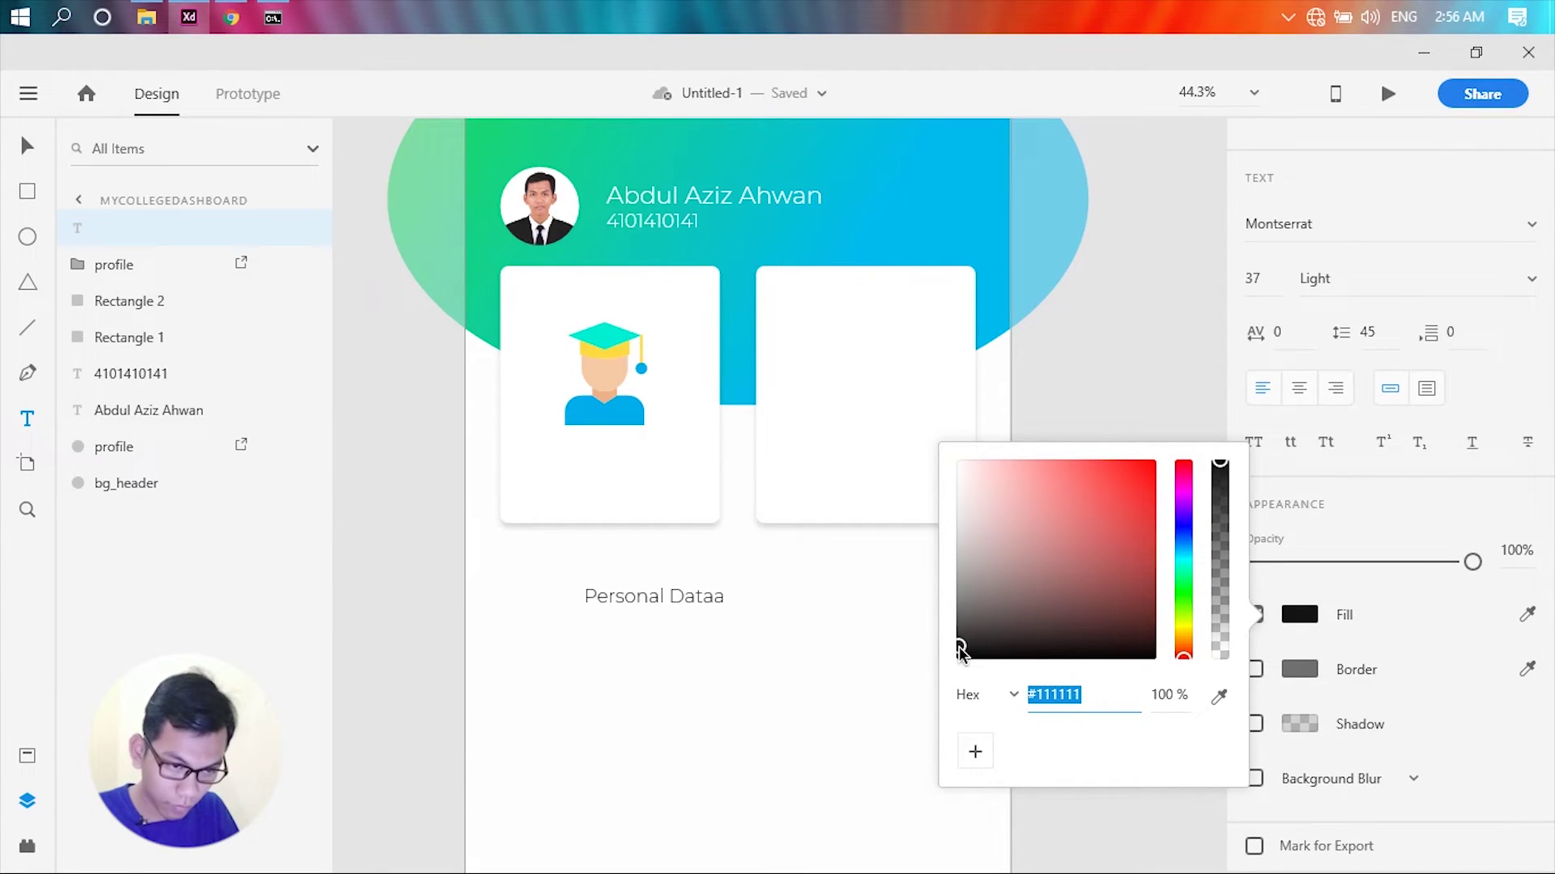
Step: Fix the misspelled 'Dataa' so the label reads 'Personal Data'
{"action": "double_click", "coordinate": [702, 597]}
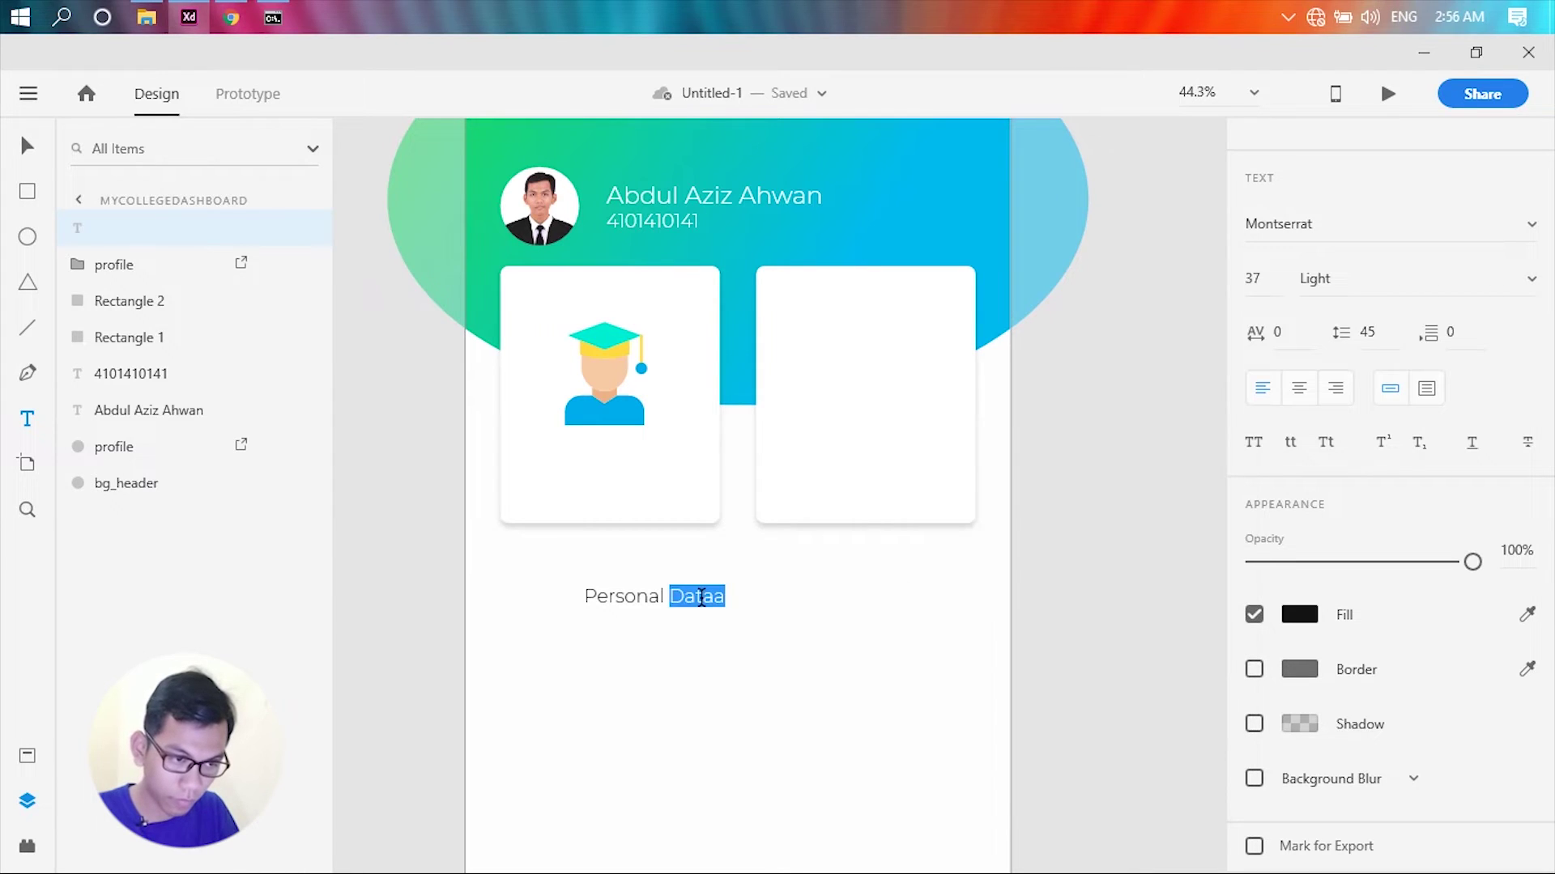
{"action": "left_click", "coordinate": [701, 597]}
{"action": "left_click_drag", "start_coordinate": [701, 596], "coordinate": [733, 601]}
{"action": "key", "text": "Escape"}
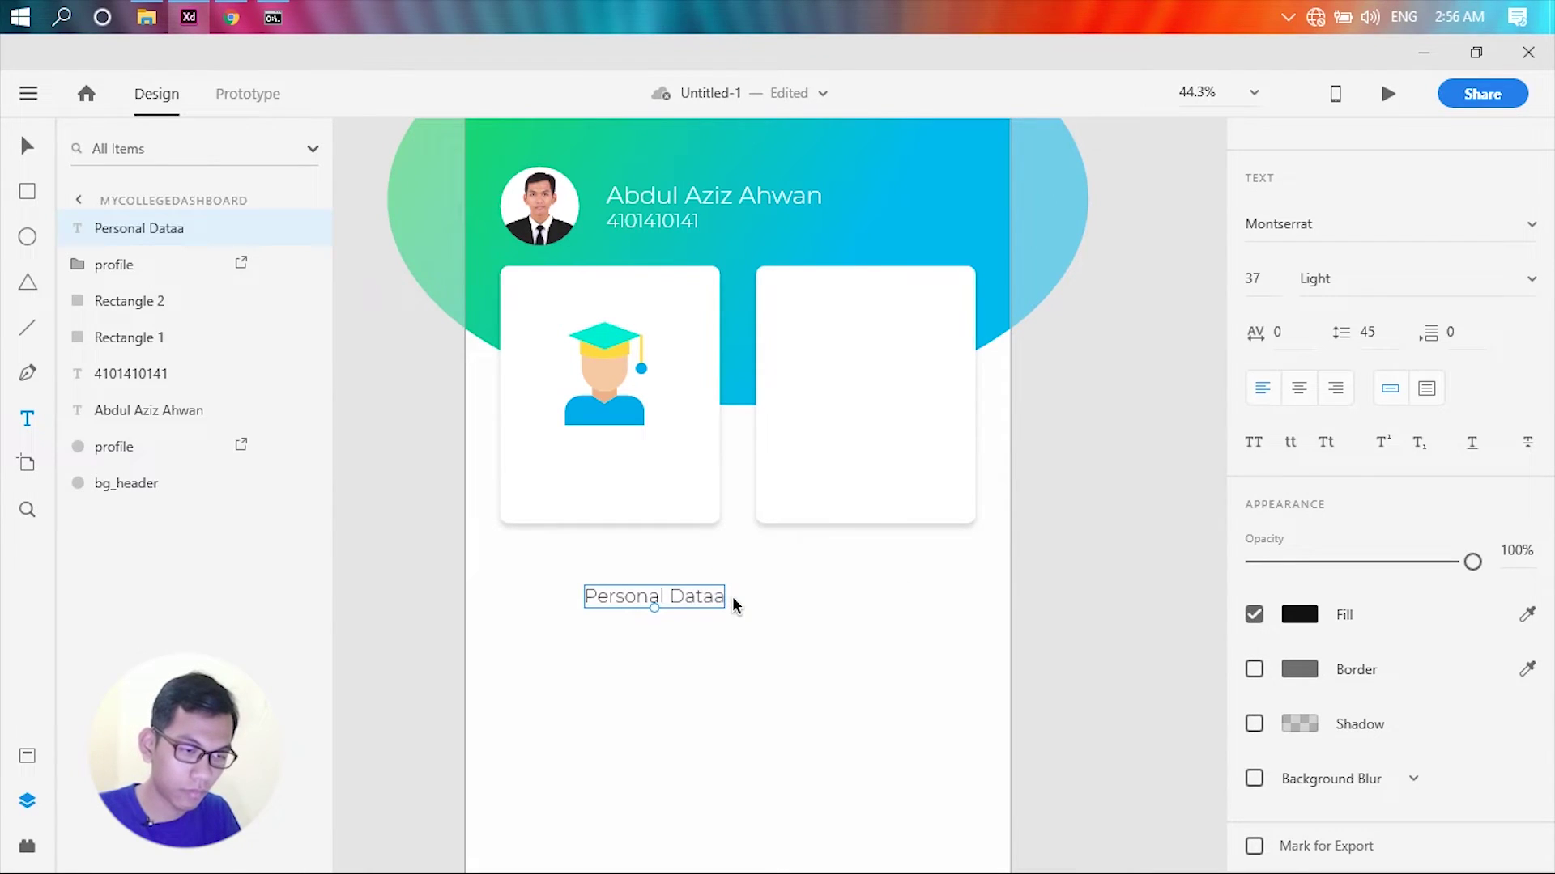
{"action": "key", "text": "Delete"}
{"action": "key", "text": "ctrl+z"}
{"action": "double_click", "coordinate": [707, 598]}
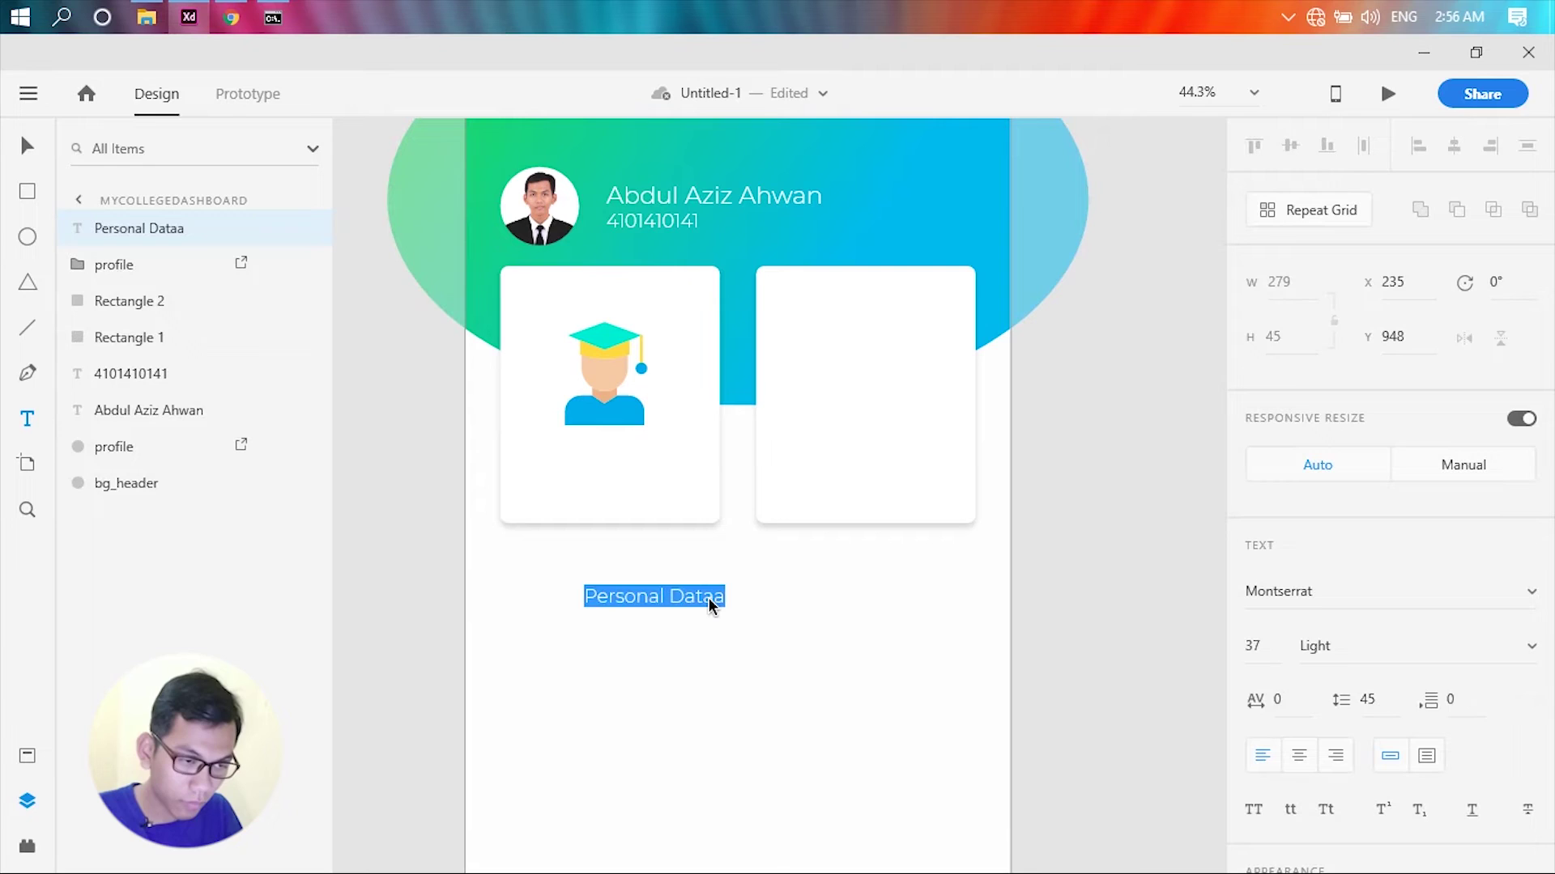
{"action": "left_click", "coordinate": [707, 598]}
{"action": "key", "text": "Delete"}
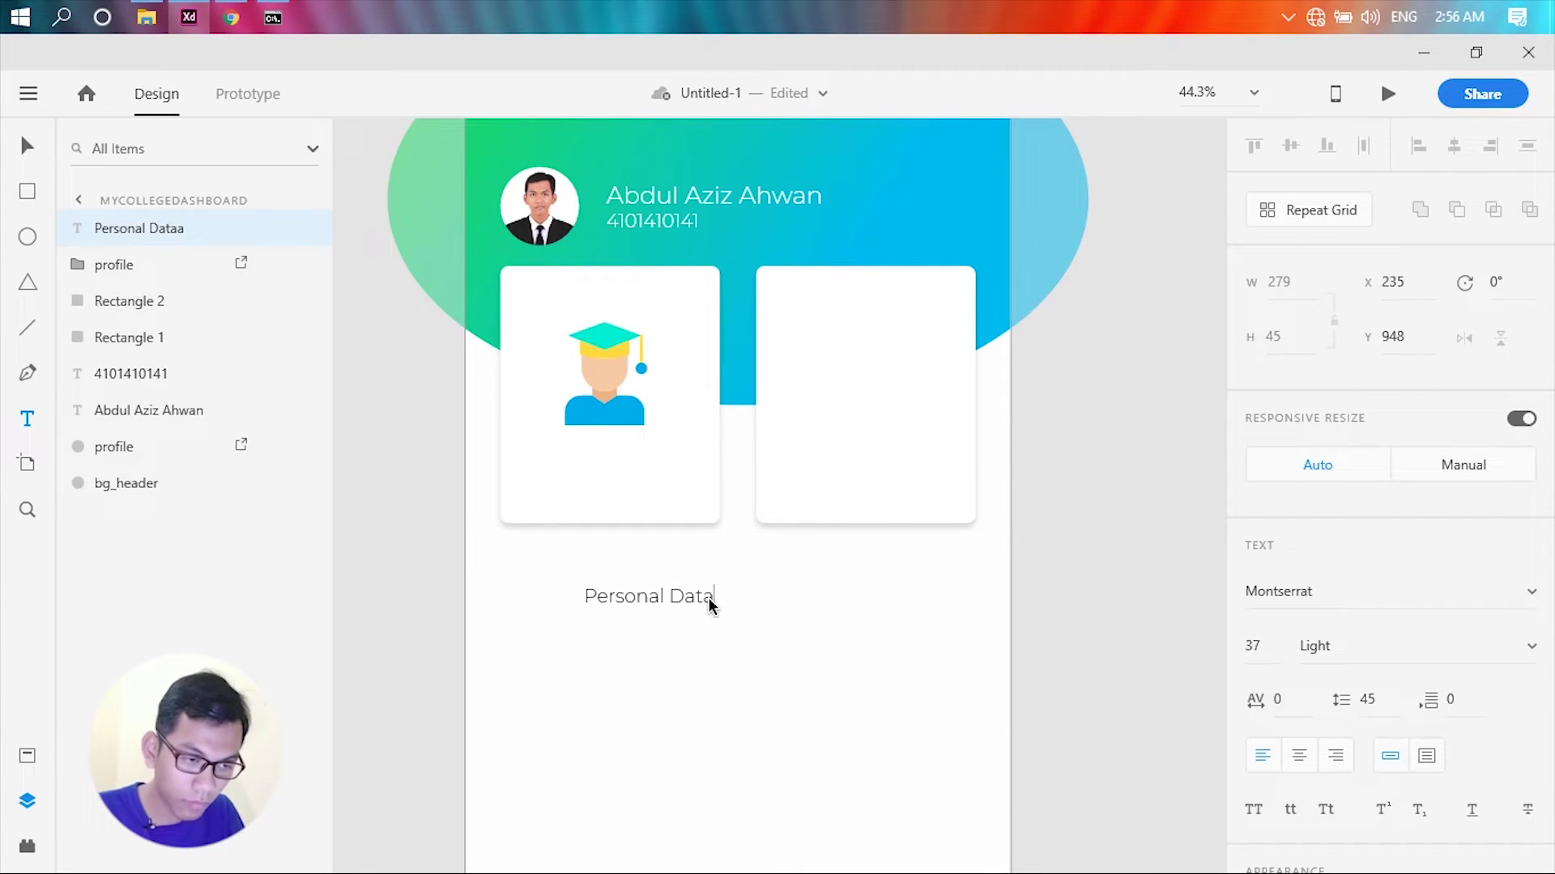
{"action": "key", "text": "Escape"}
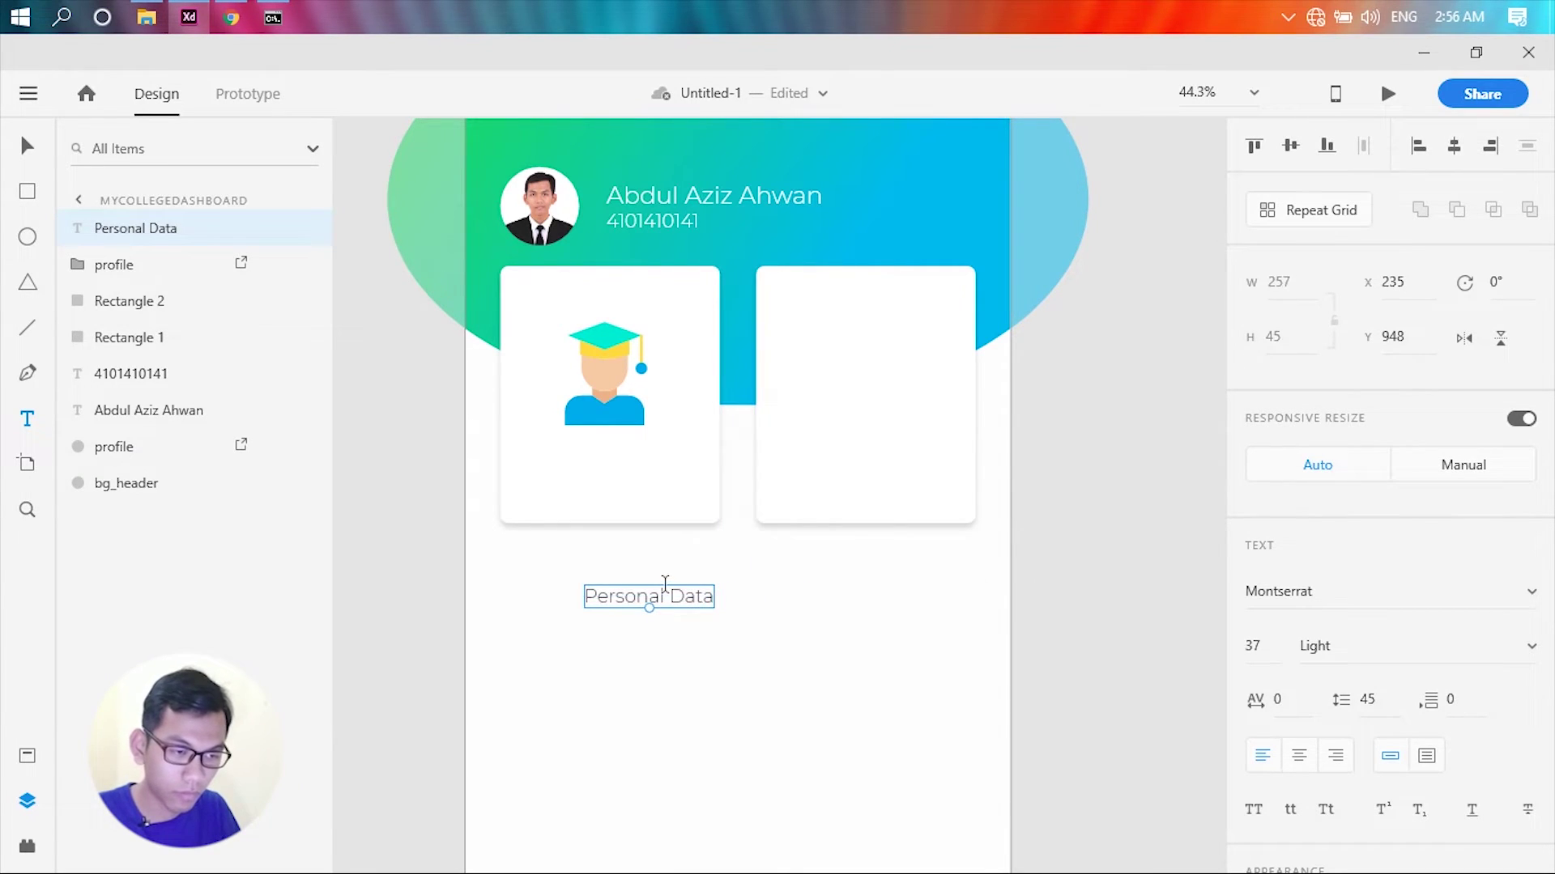
Step: Style the label Montserrat Regular 37 in #3F3F3F and save the design
{"action": "double_click", "coordinate": [665, 590]}
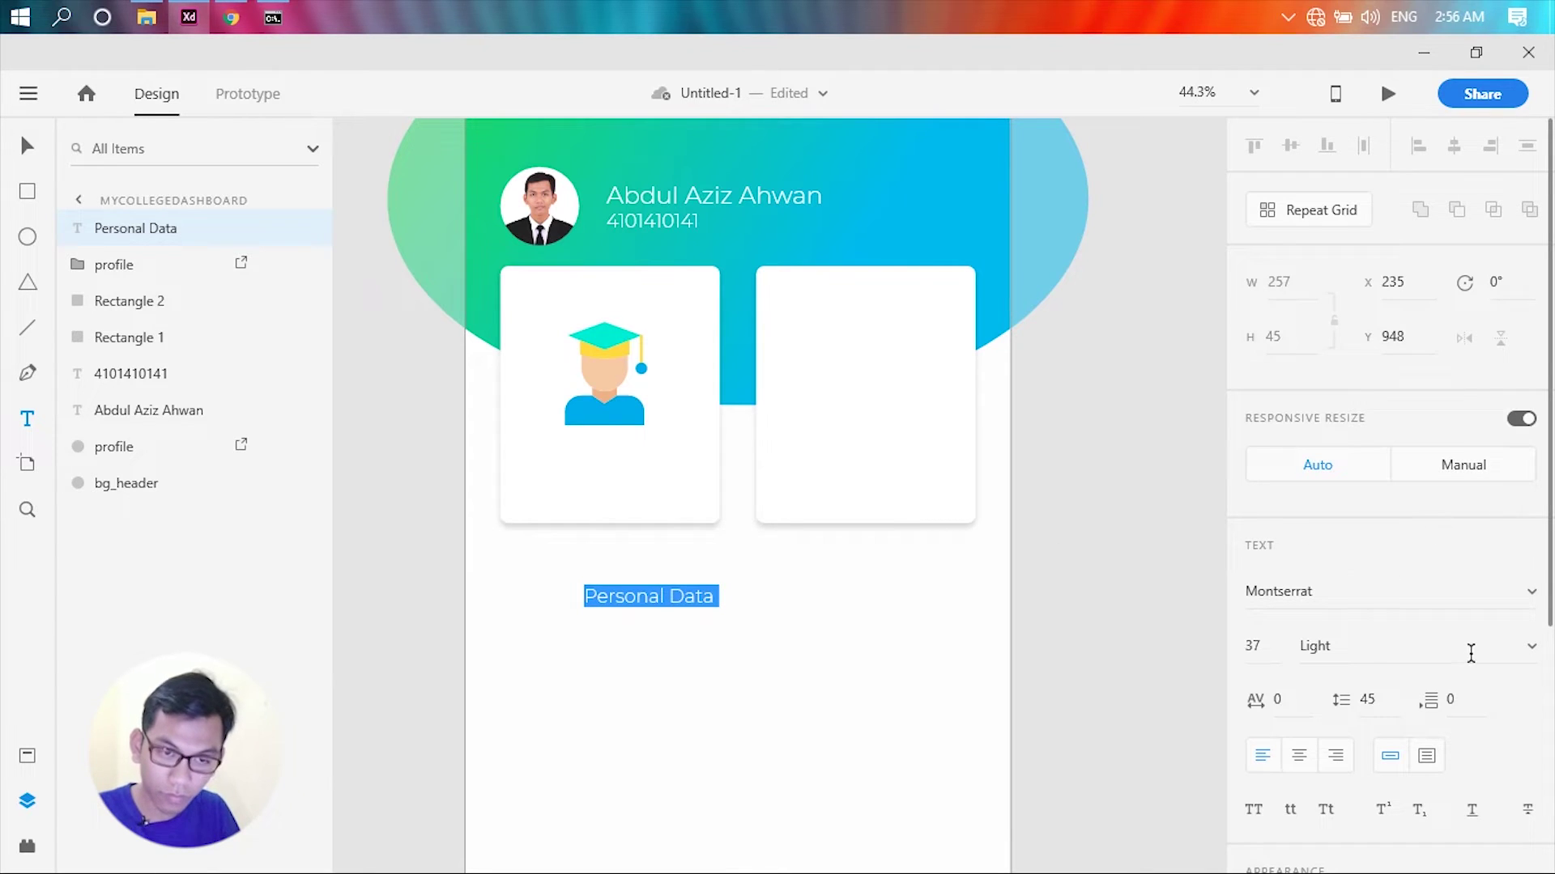
{"action": "left_click", "coordinate": [1533, 646]}
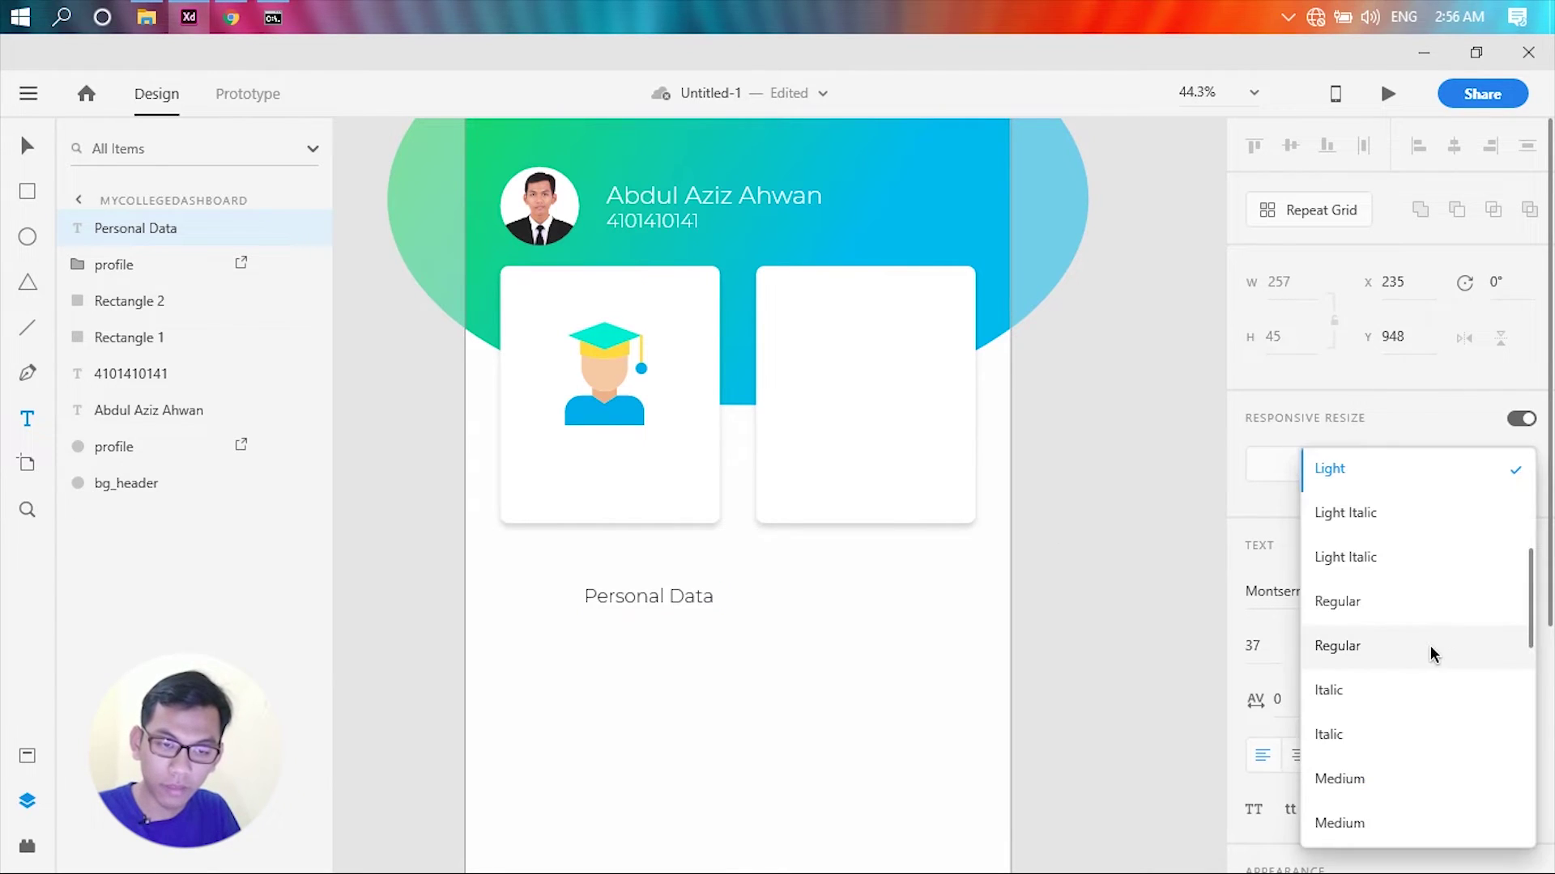
{"action": "left_click", "coordinate": [1345, 605]}
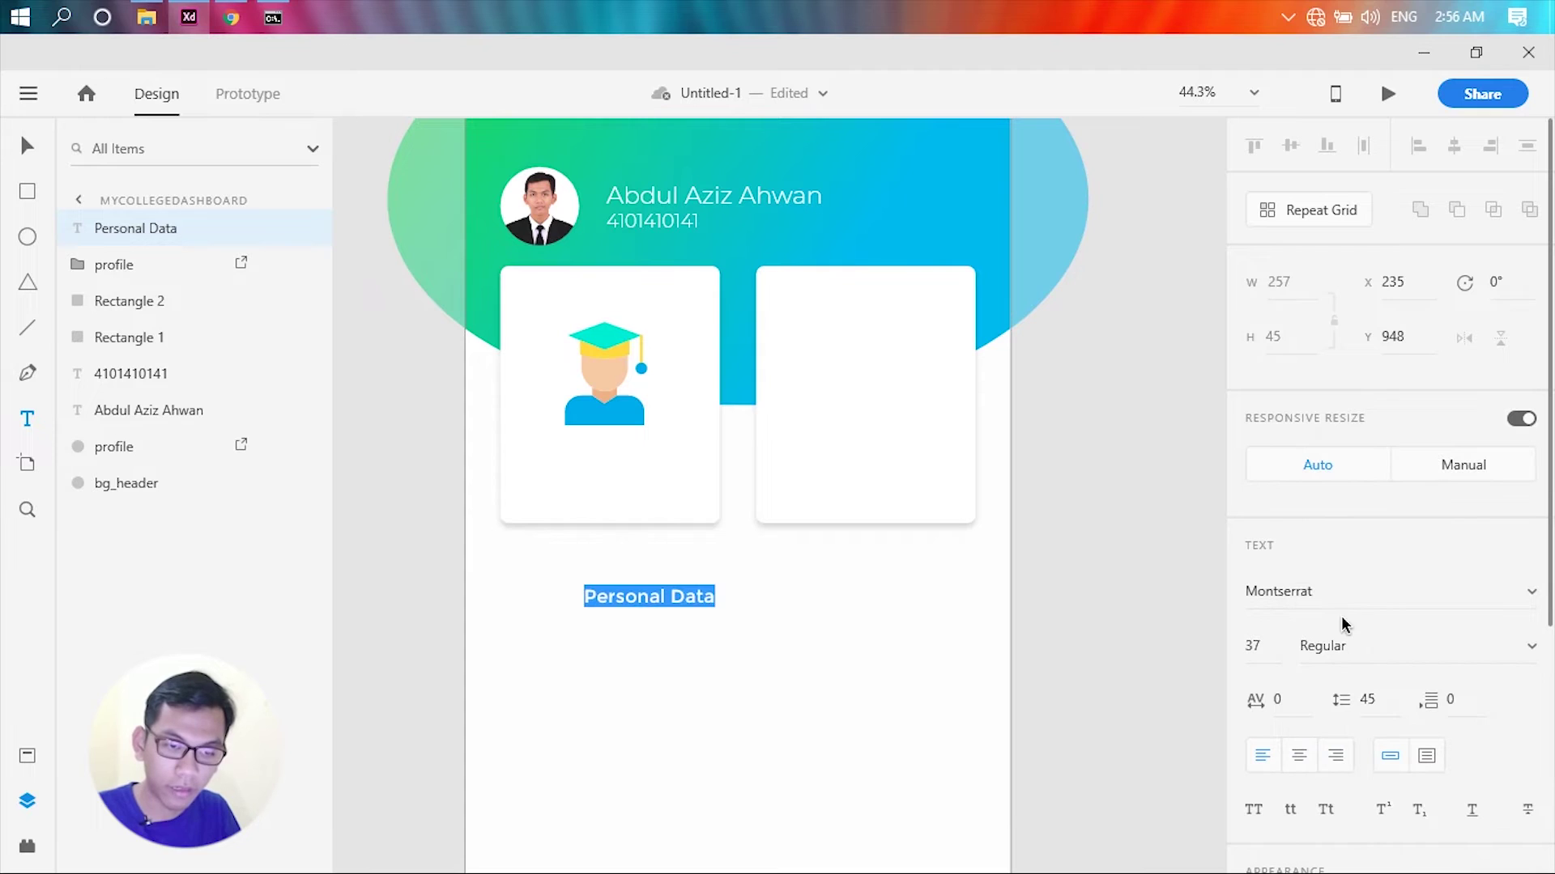
{"action": "left_click", "coordinate": [1274, 646]}
{"action": "double_click", "coordinate": [1274, 646]}
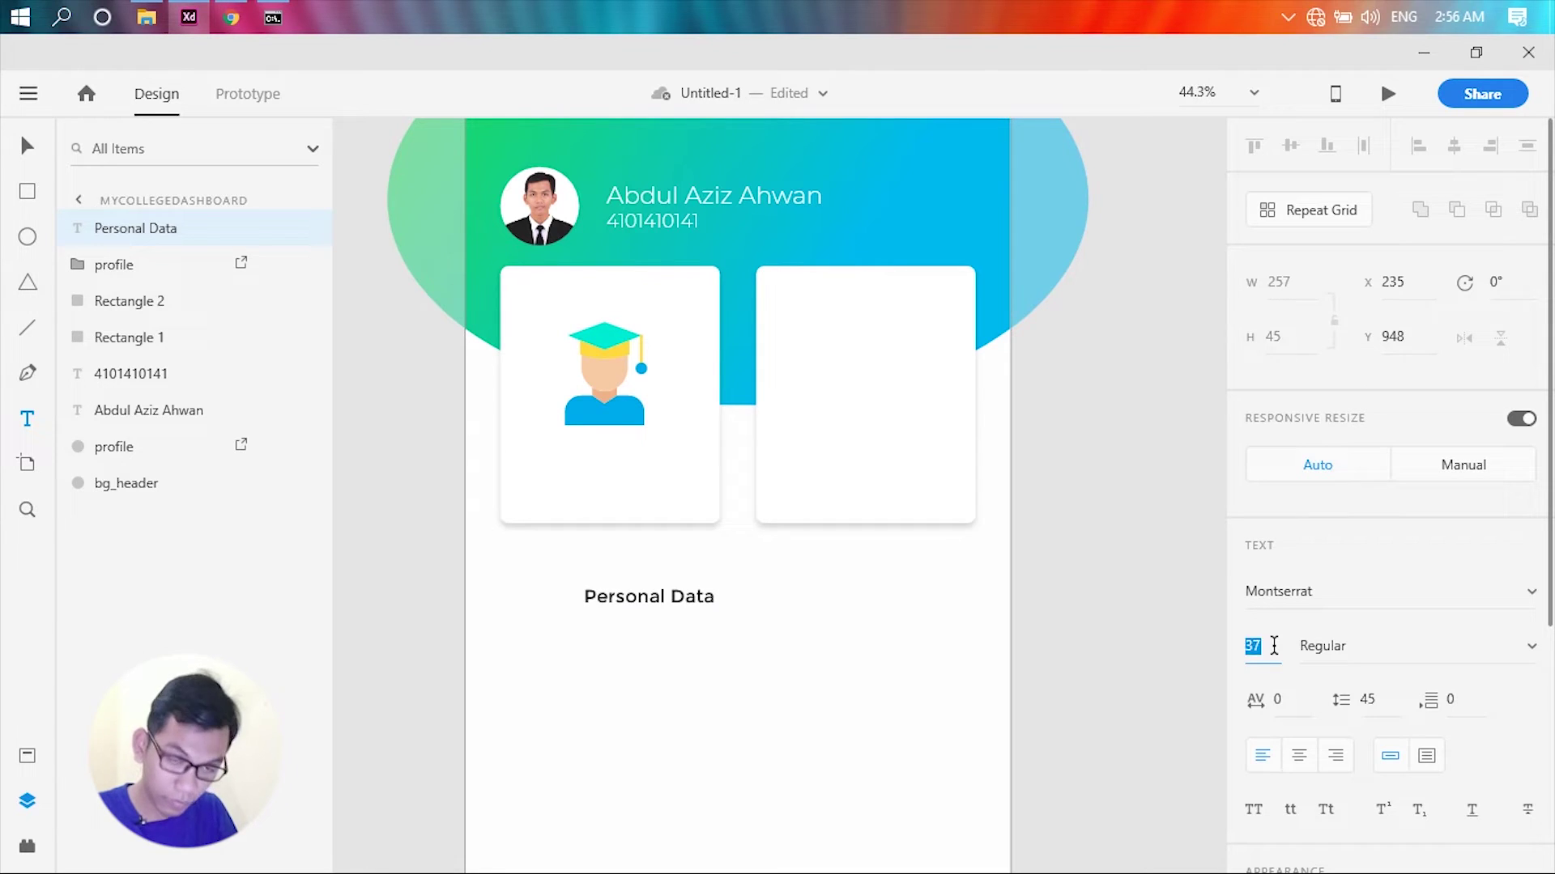
{"action": "scroll", "coordinate": [1267, 575], "scroll_direction": "down", "scroll_amount": 5}
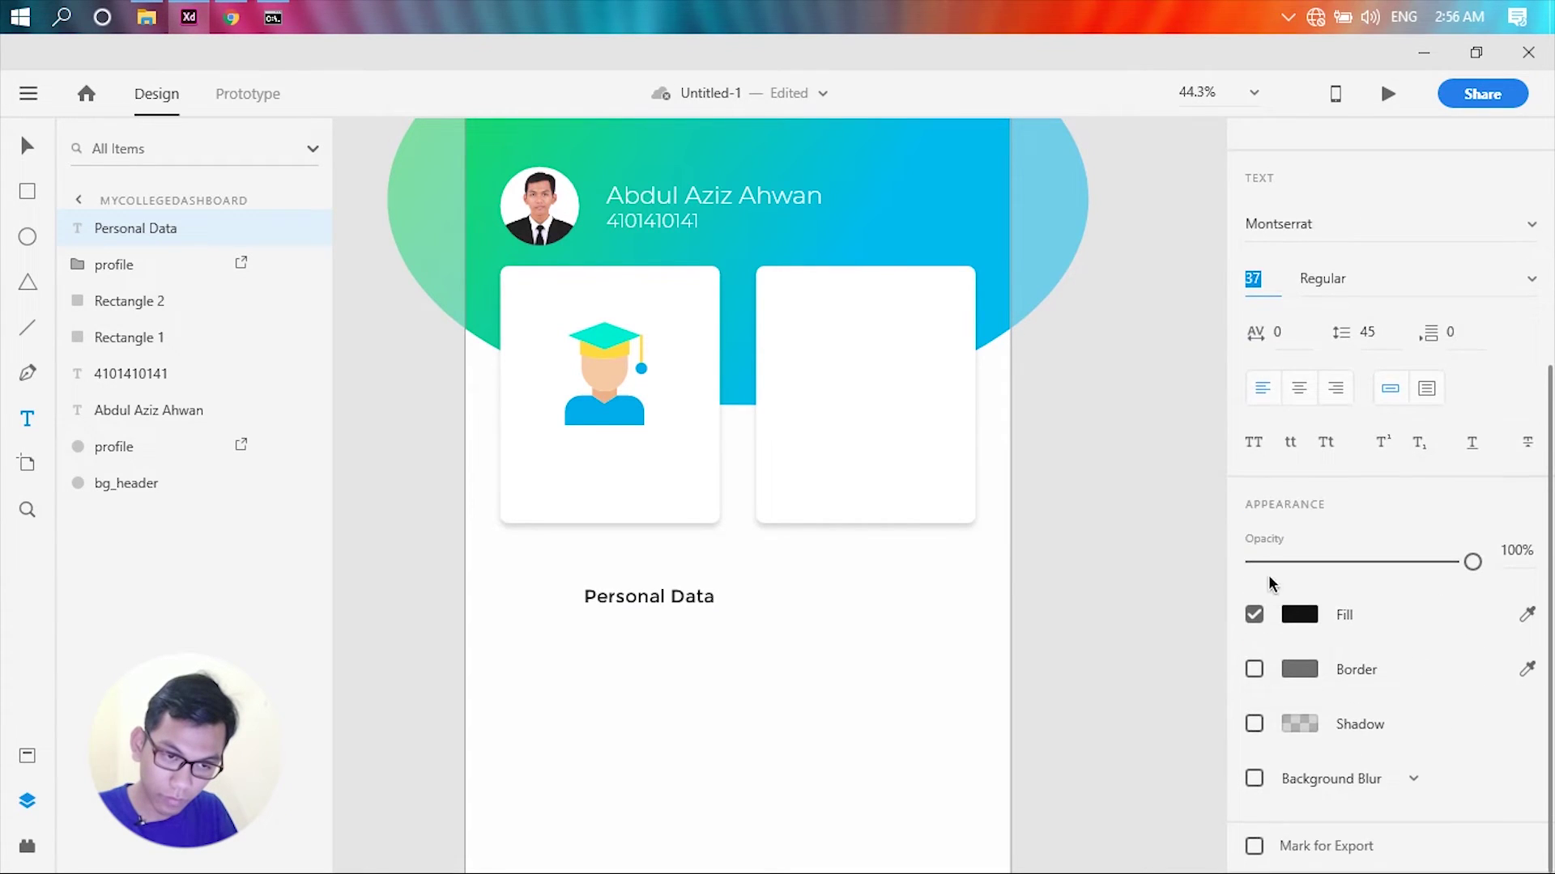
{"action": "left_click", "coordinate": [1300, 615]}
{"action": "type", "text": "3f3f3f"}
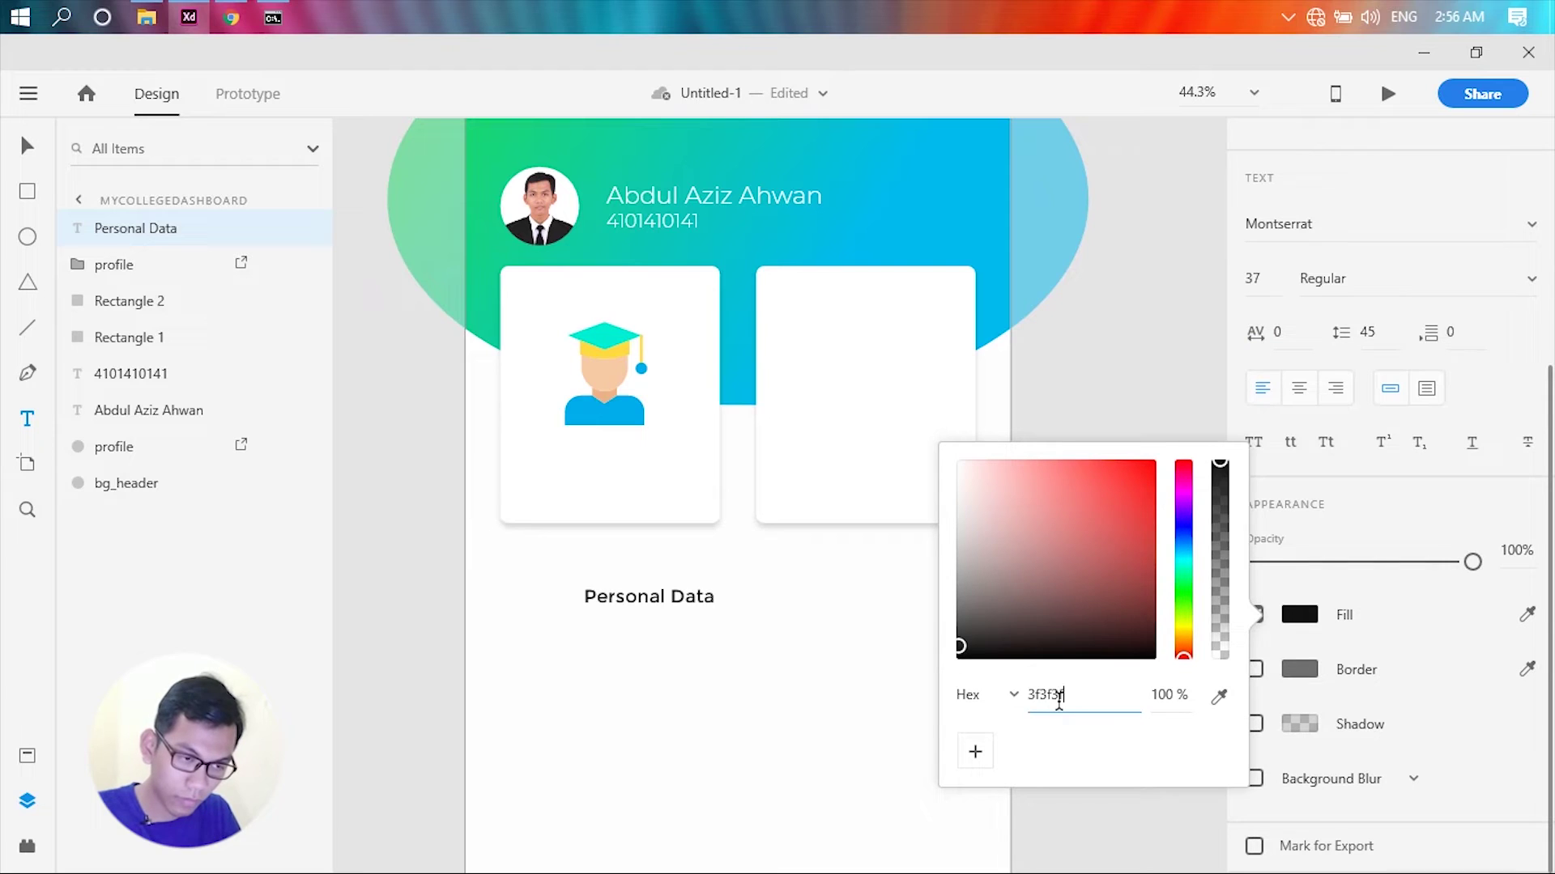
{"action": "key", "text": "Return"}
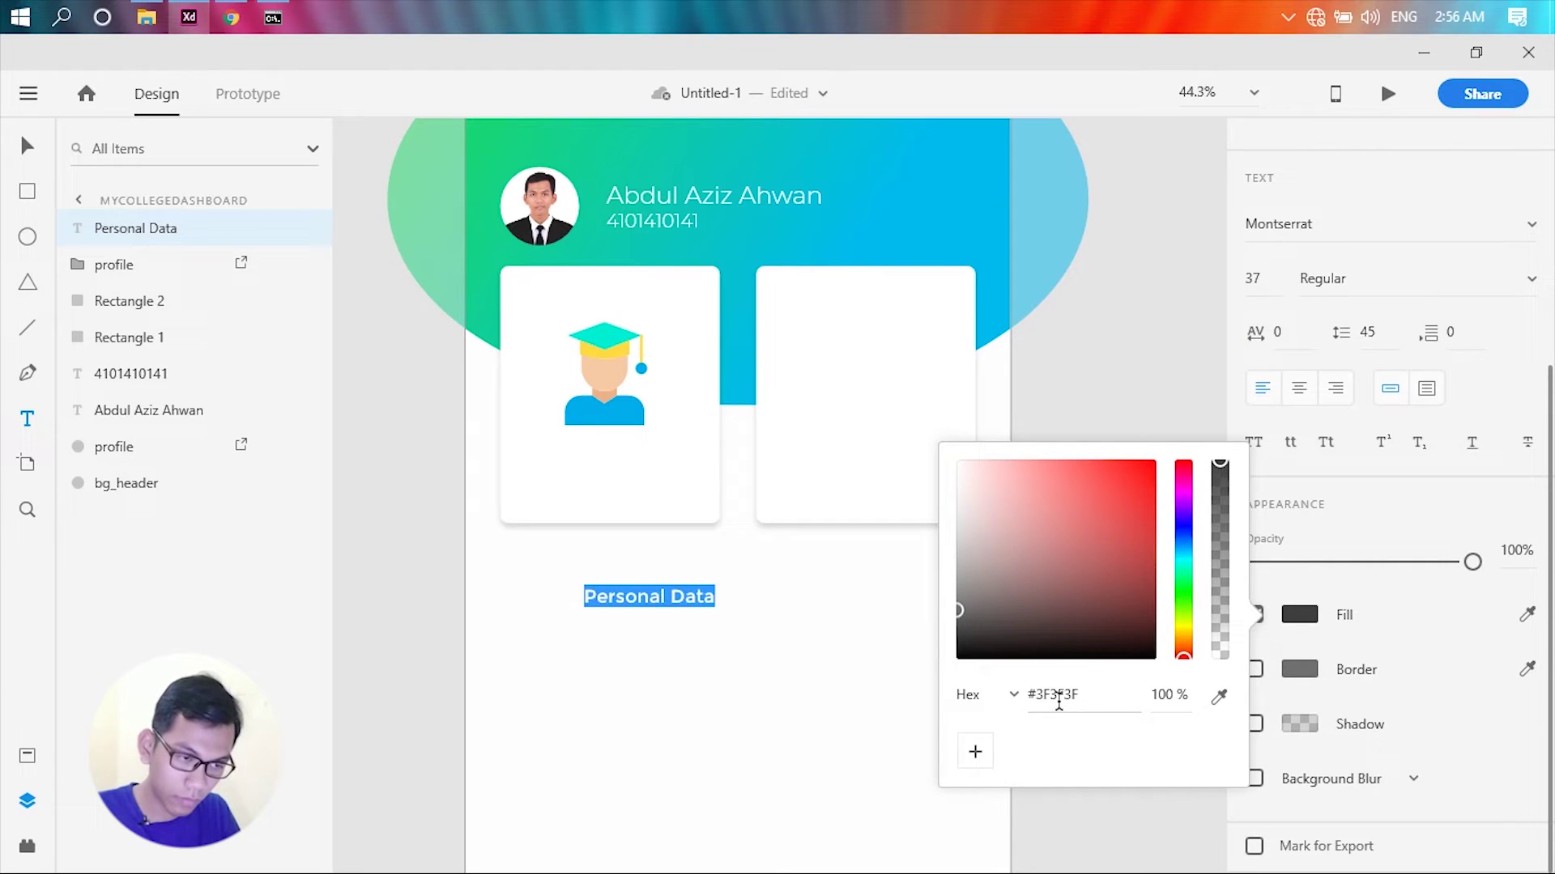
{"action": "key", "text": "Escape"}
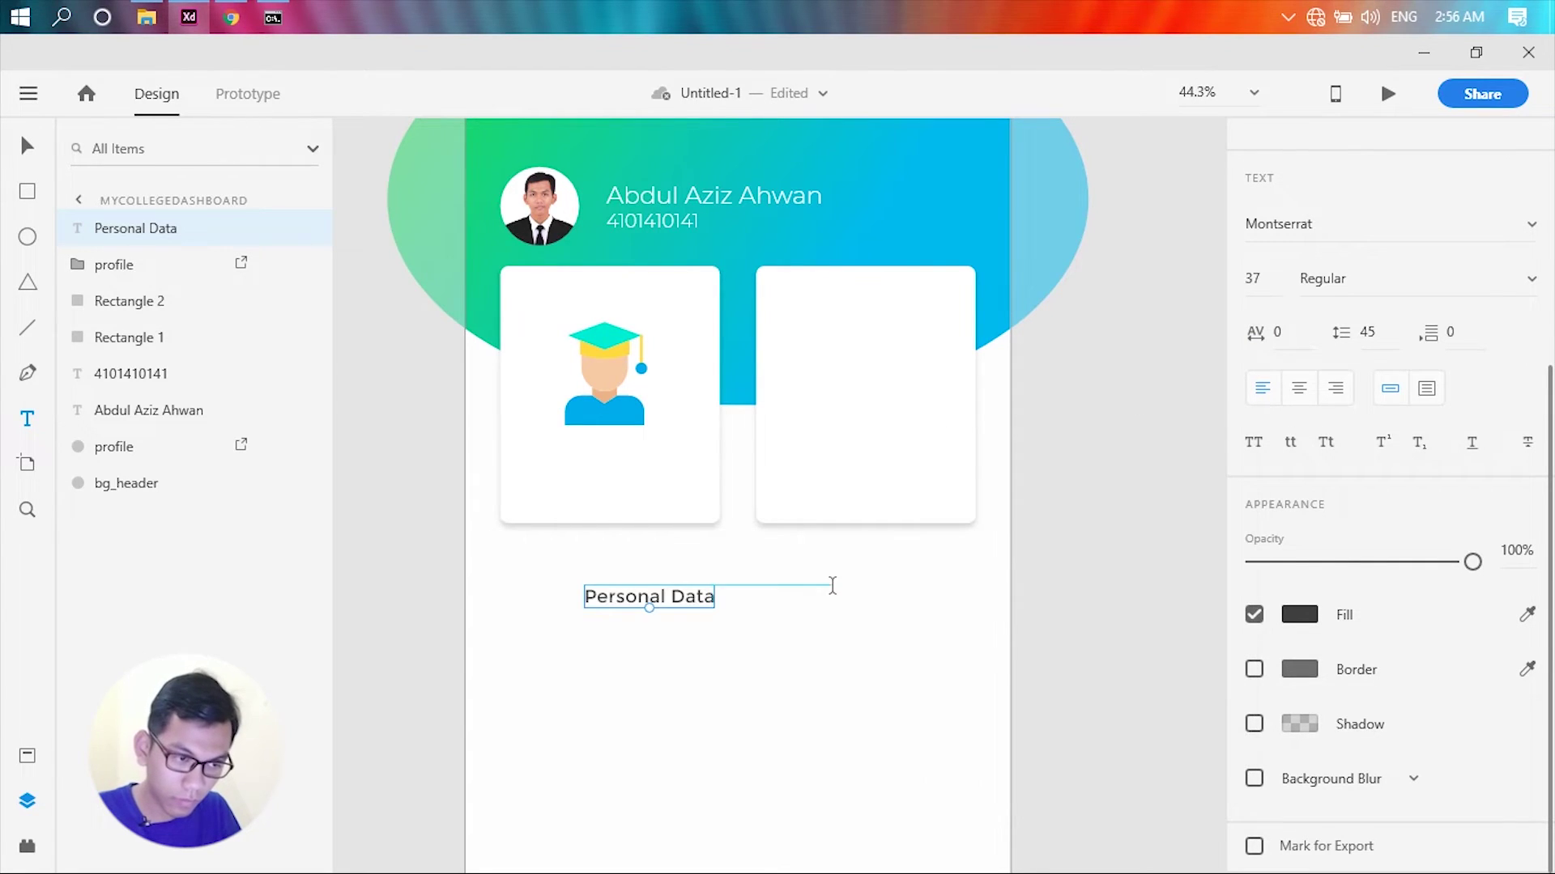
{"action": "key", "text": "Escape"}
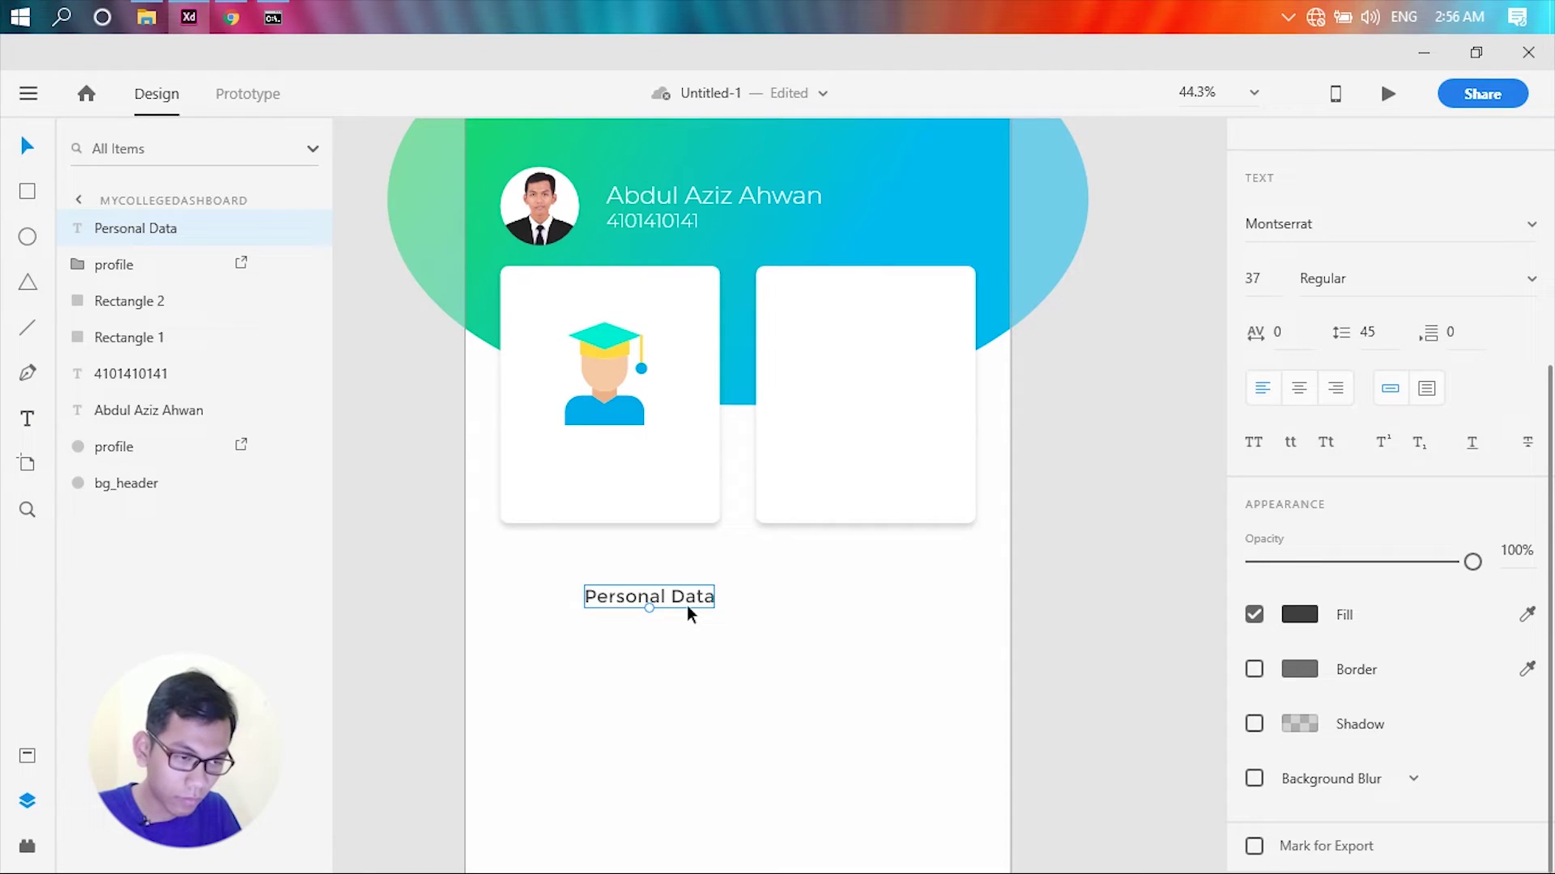
{"action": "key", "text": "ctrl+s"}
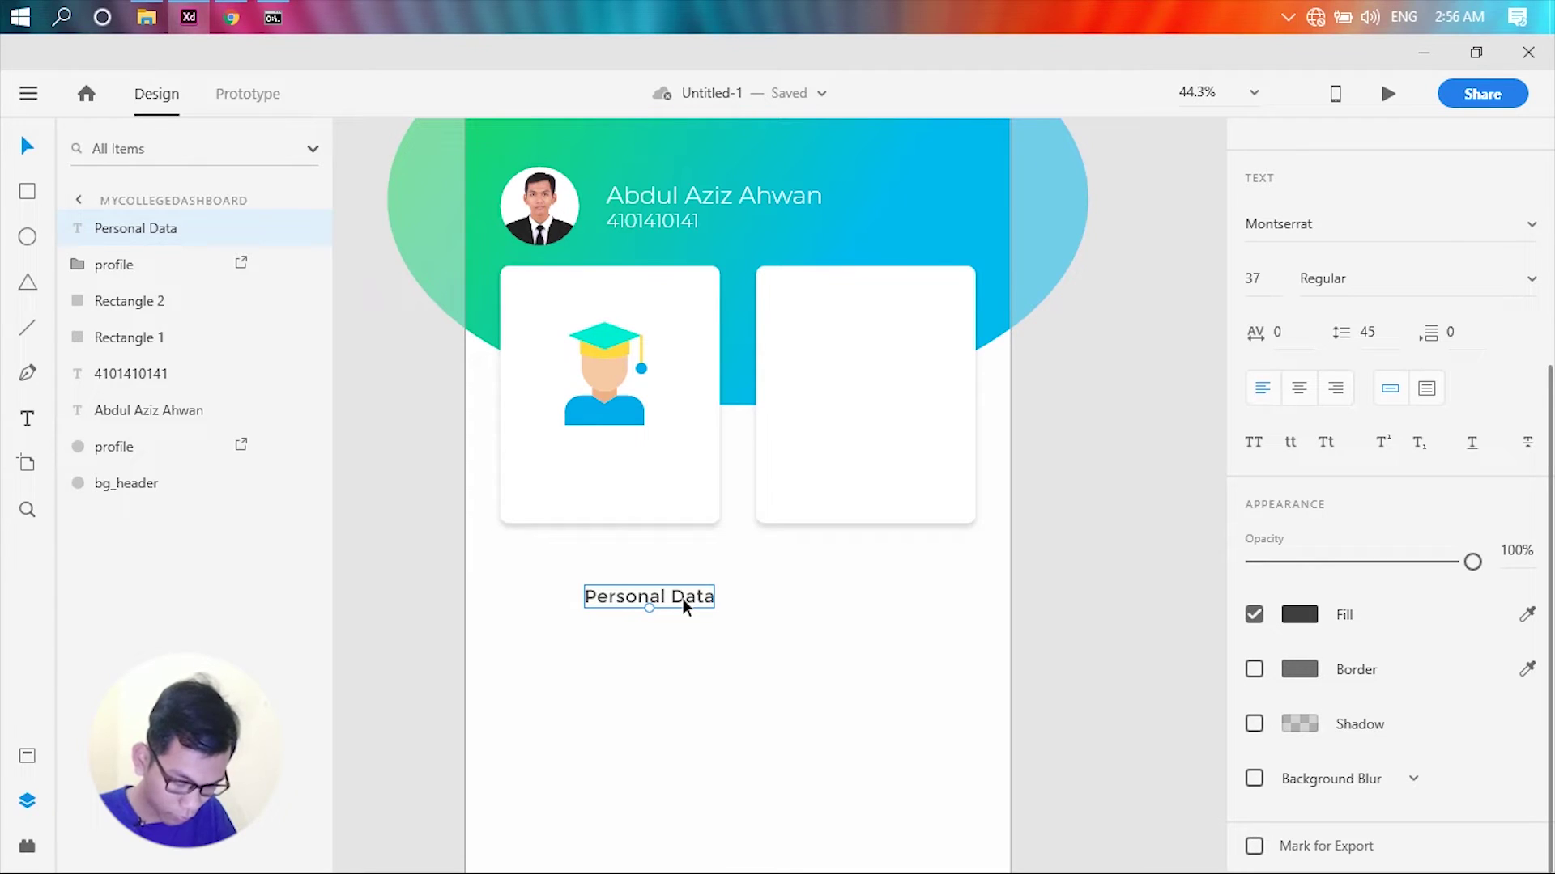
Step: Move the Personal Data label under the graduate icon and set its font size to 38
{"action": "left_click_drag", "start_coordinate": [683, 599], "coordinate": [636, 459]}
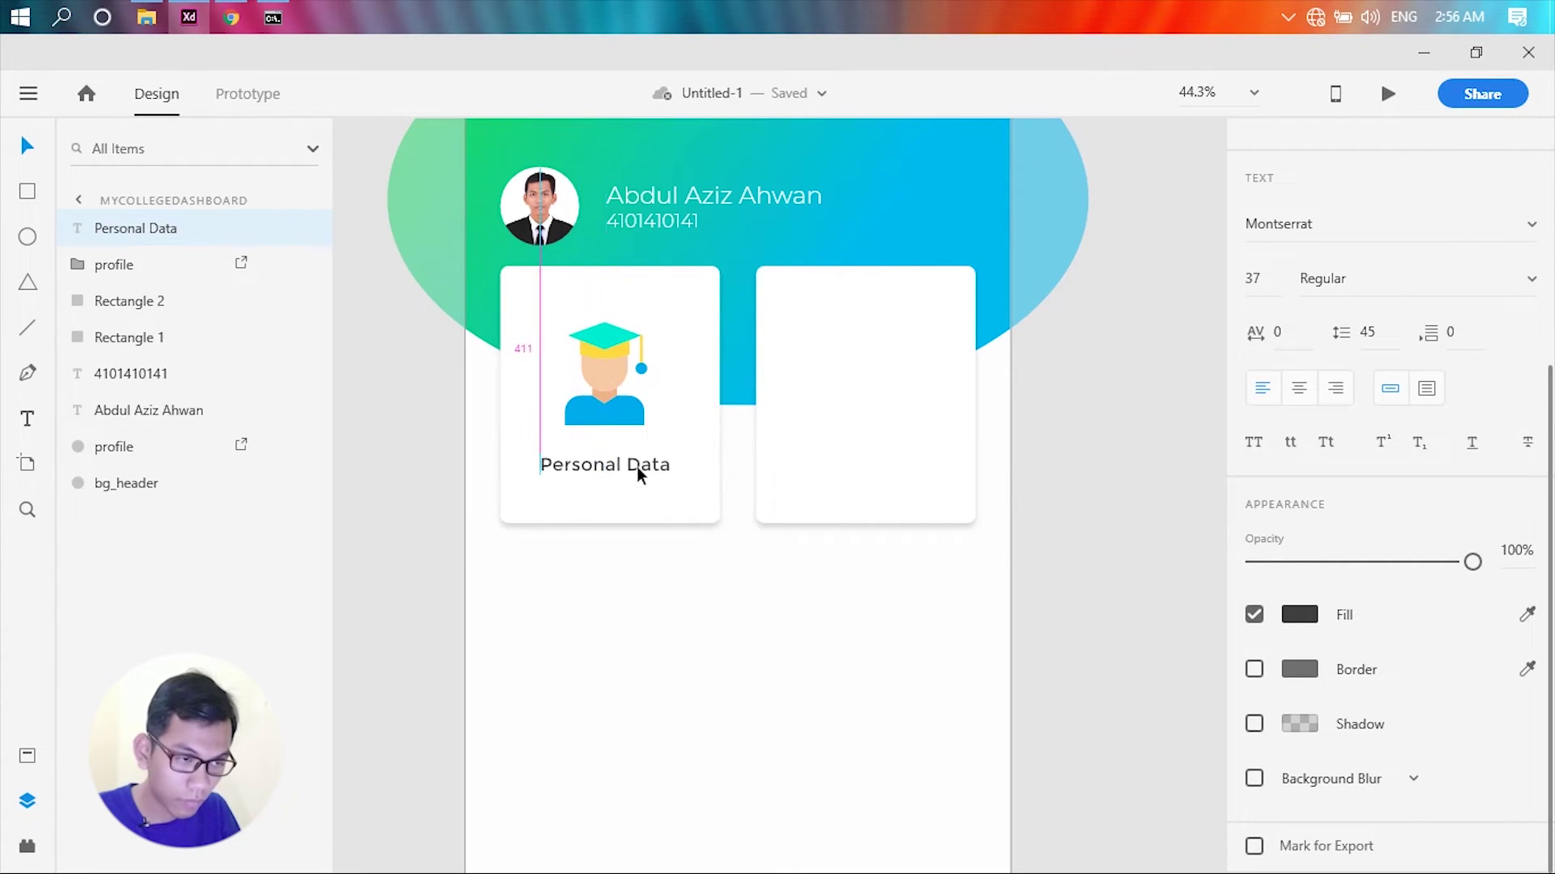
{"action": "scroll", "coordinate": [1179, 596], "scroll_direction": "down", "scroll_amount": 1}
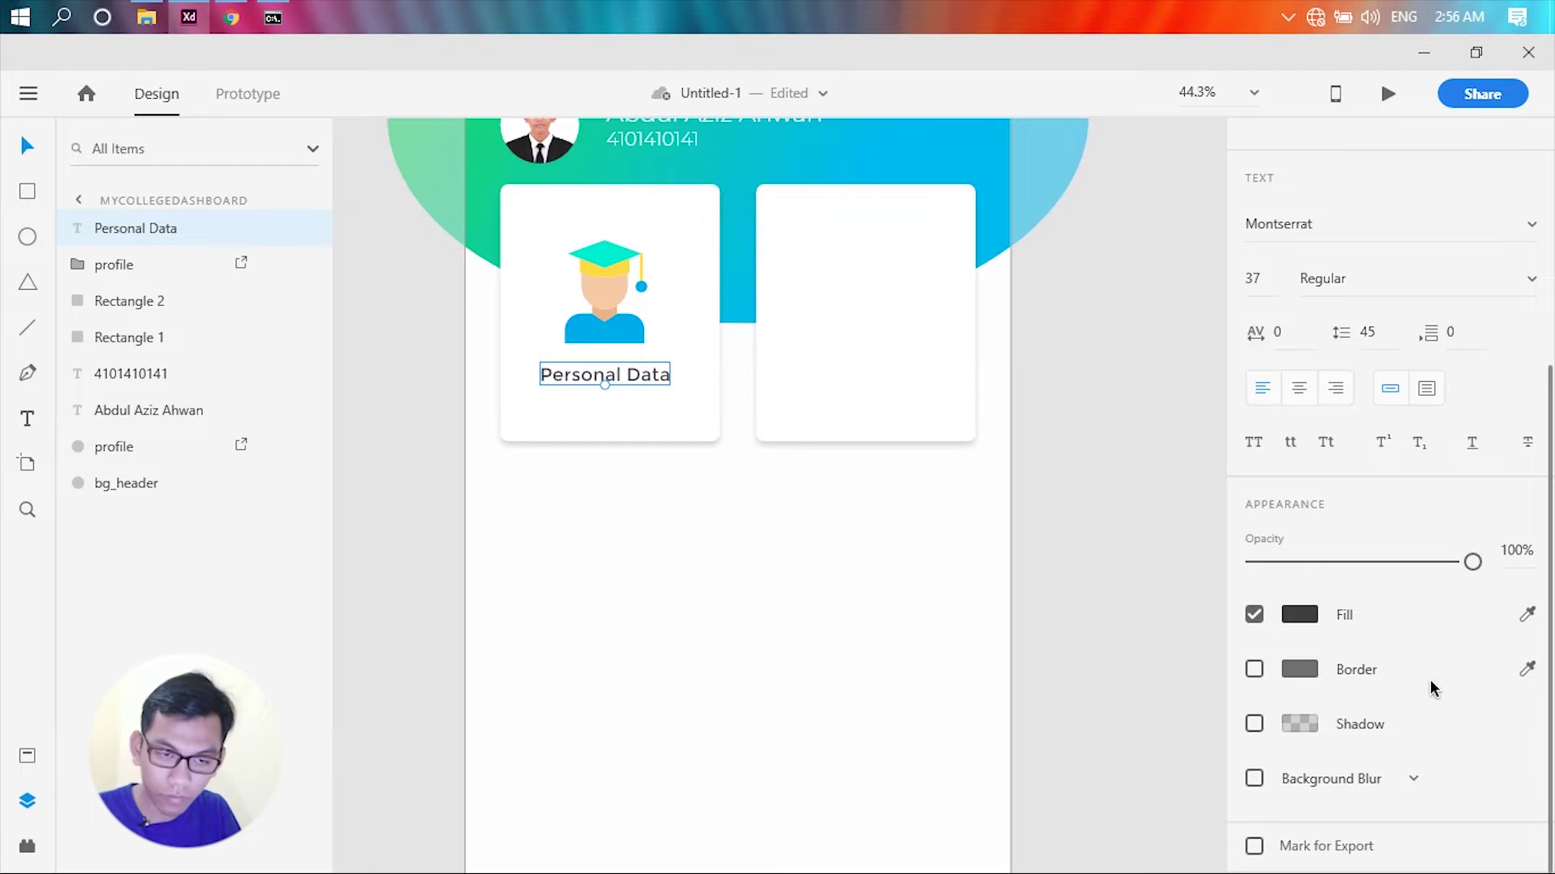
{"action": "scroll", "coordinate": [1462, 761], "scroll_direction": "up", "scroll_amount": 5}
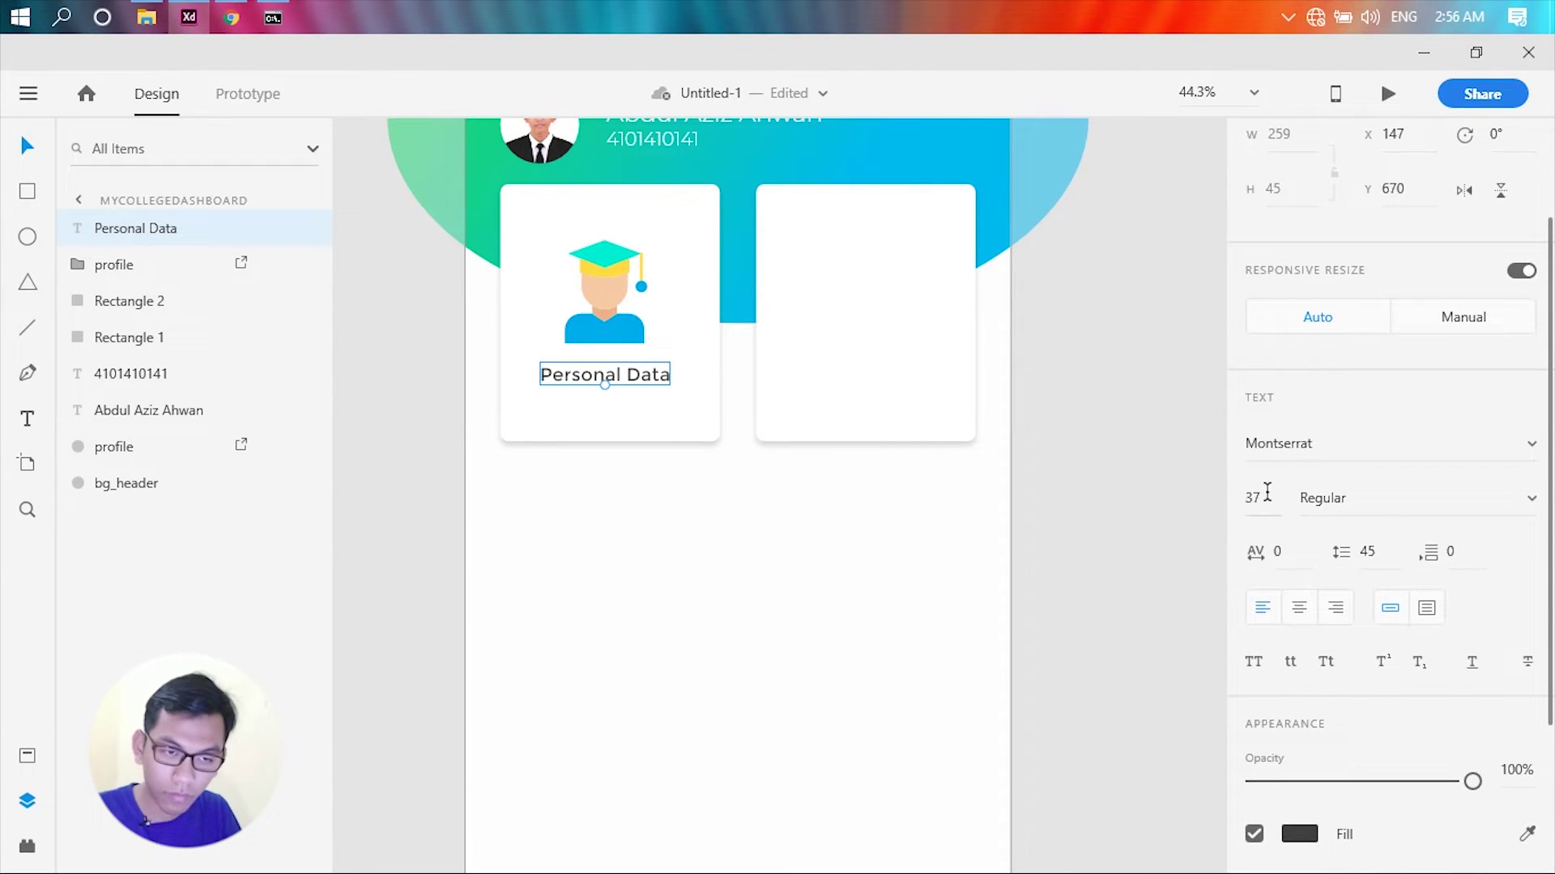
{"action": "left_click", "coordinate": [1257, 495]}
{"action": "type", "text": "38"}
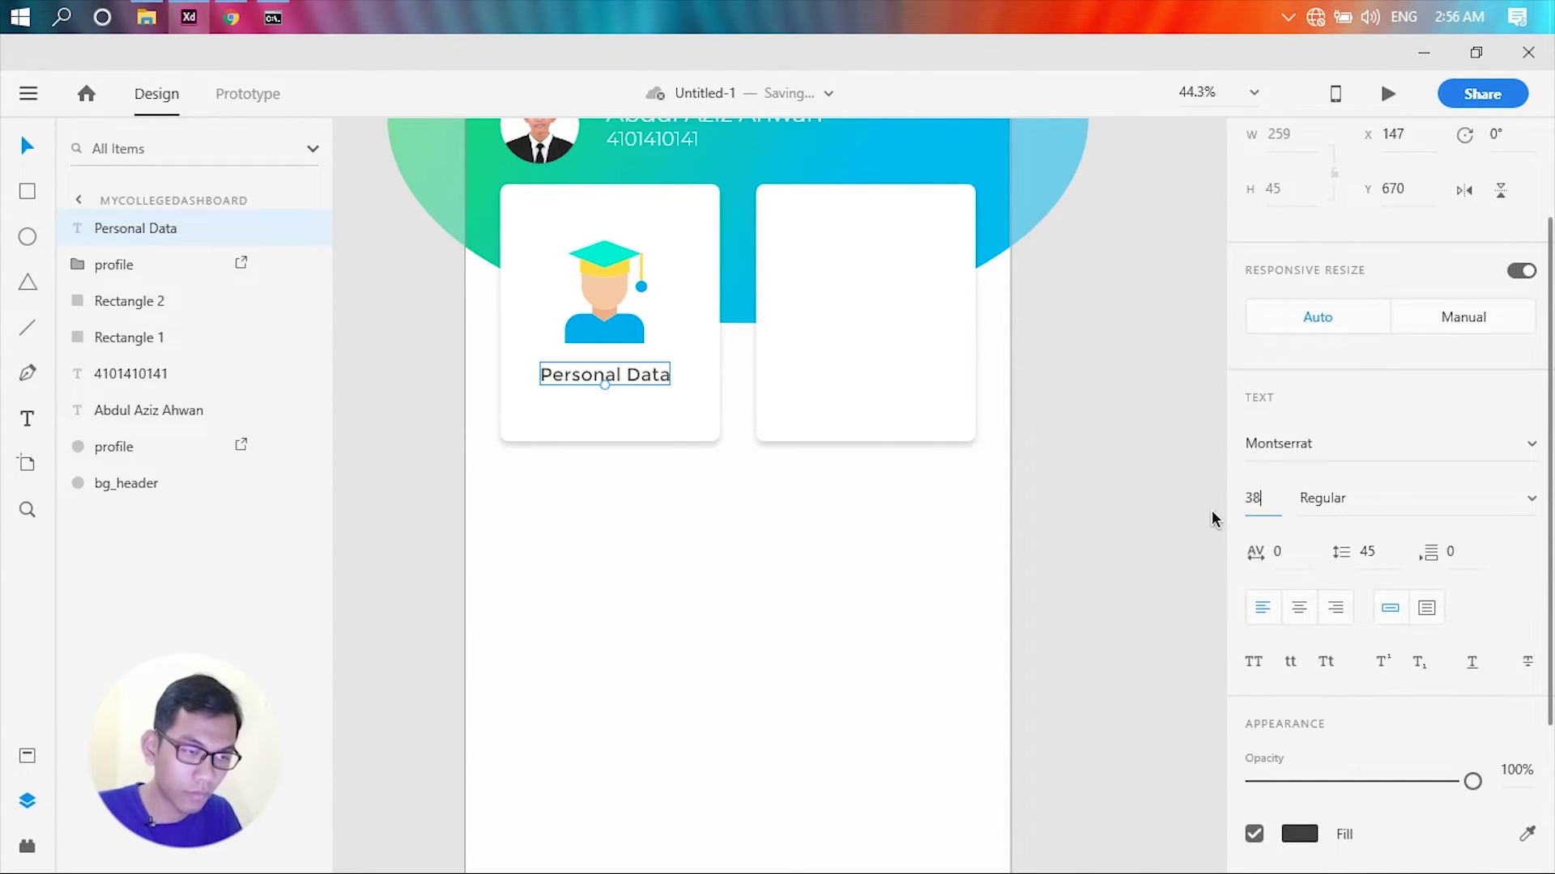
{"action": "key", "text": "Return"}
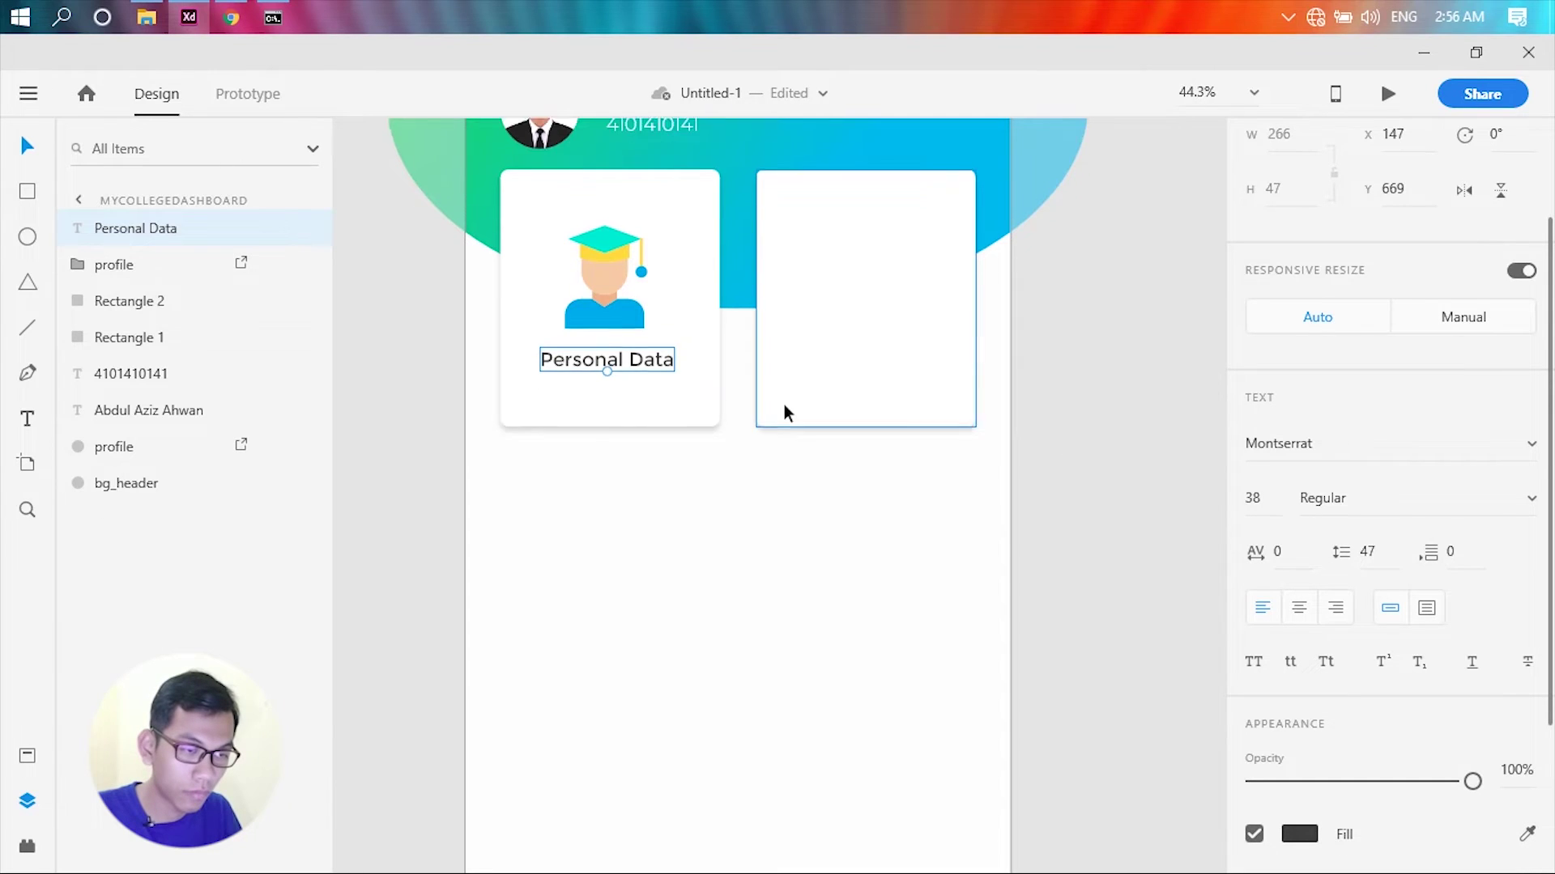
{"action": "scroll", "coordinate": [784, 405], "scroll_direction": "up", "scroll_amount": 1}
{"action": "left_click_drag", "start_coordinate": [631, 387], "coordinate": [635, 383]}
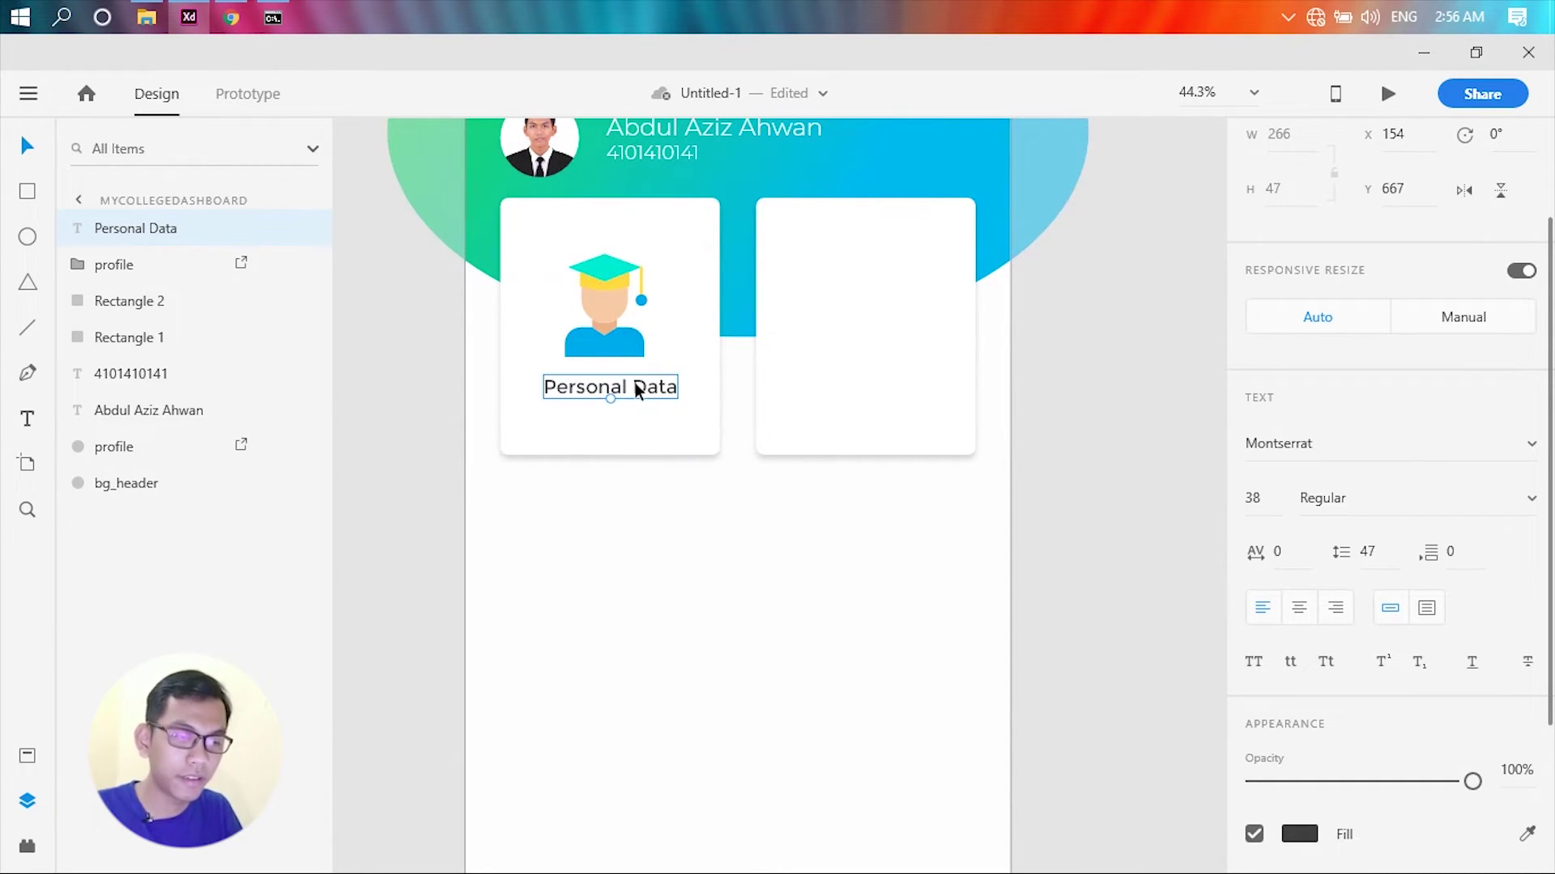
Step: Adjust the graduate icon and label together within the left card
{"action": "left_click", "coordinate": [601, 343], "text": "shift"}
{"action": "key", "text": "Escape"}
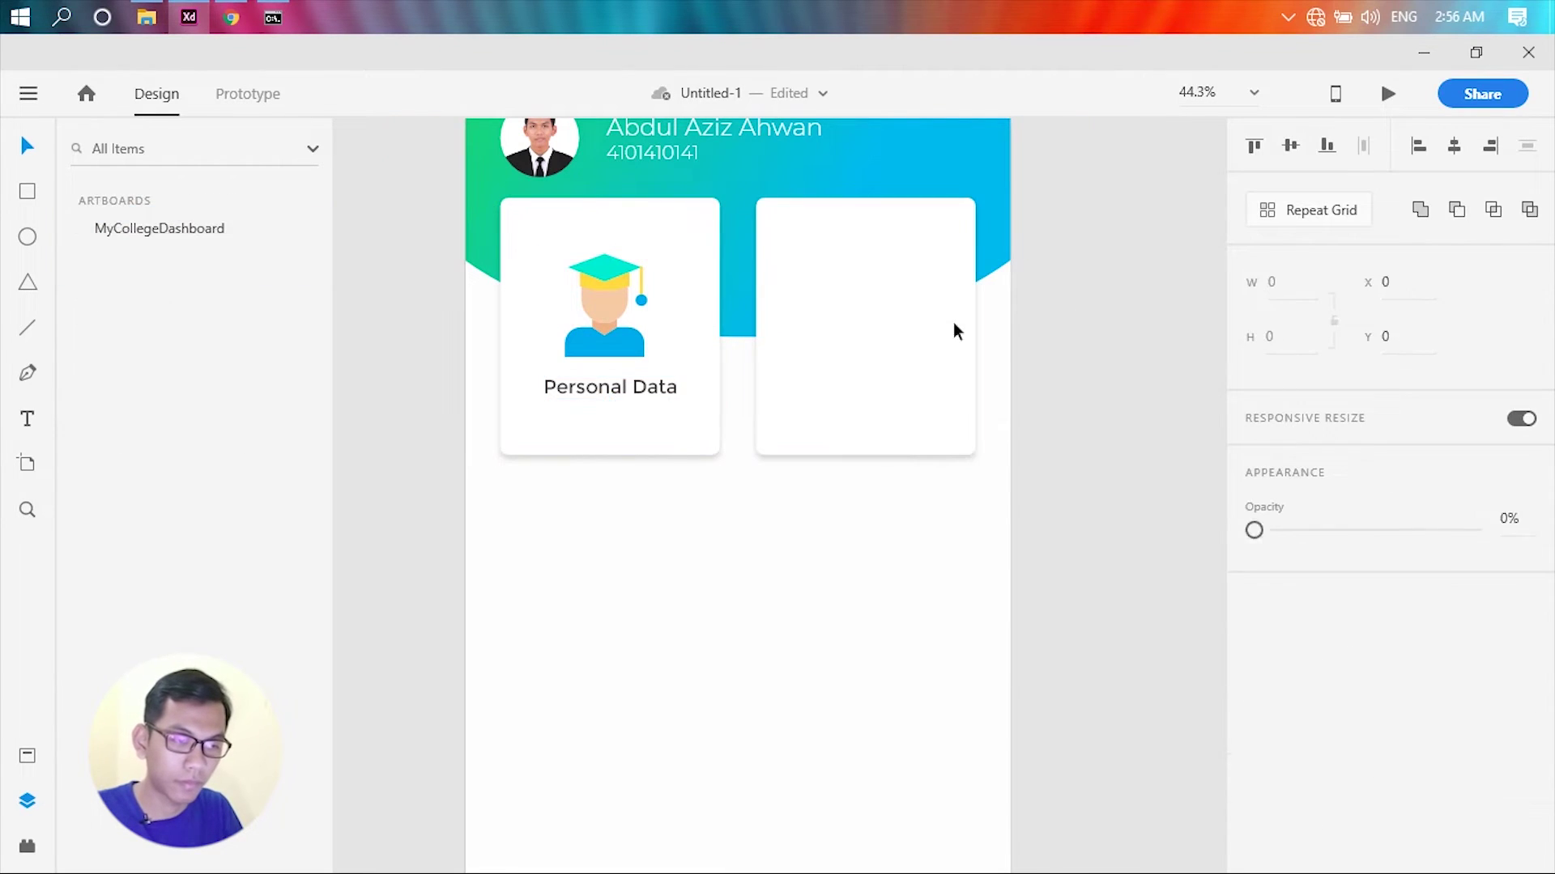
{"action": "left_click", "coordinate": [600, 390]}
{"action": "left_click", "coordinate": [614, 324], "text": "shift"}
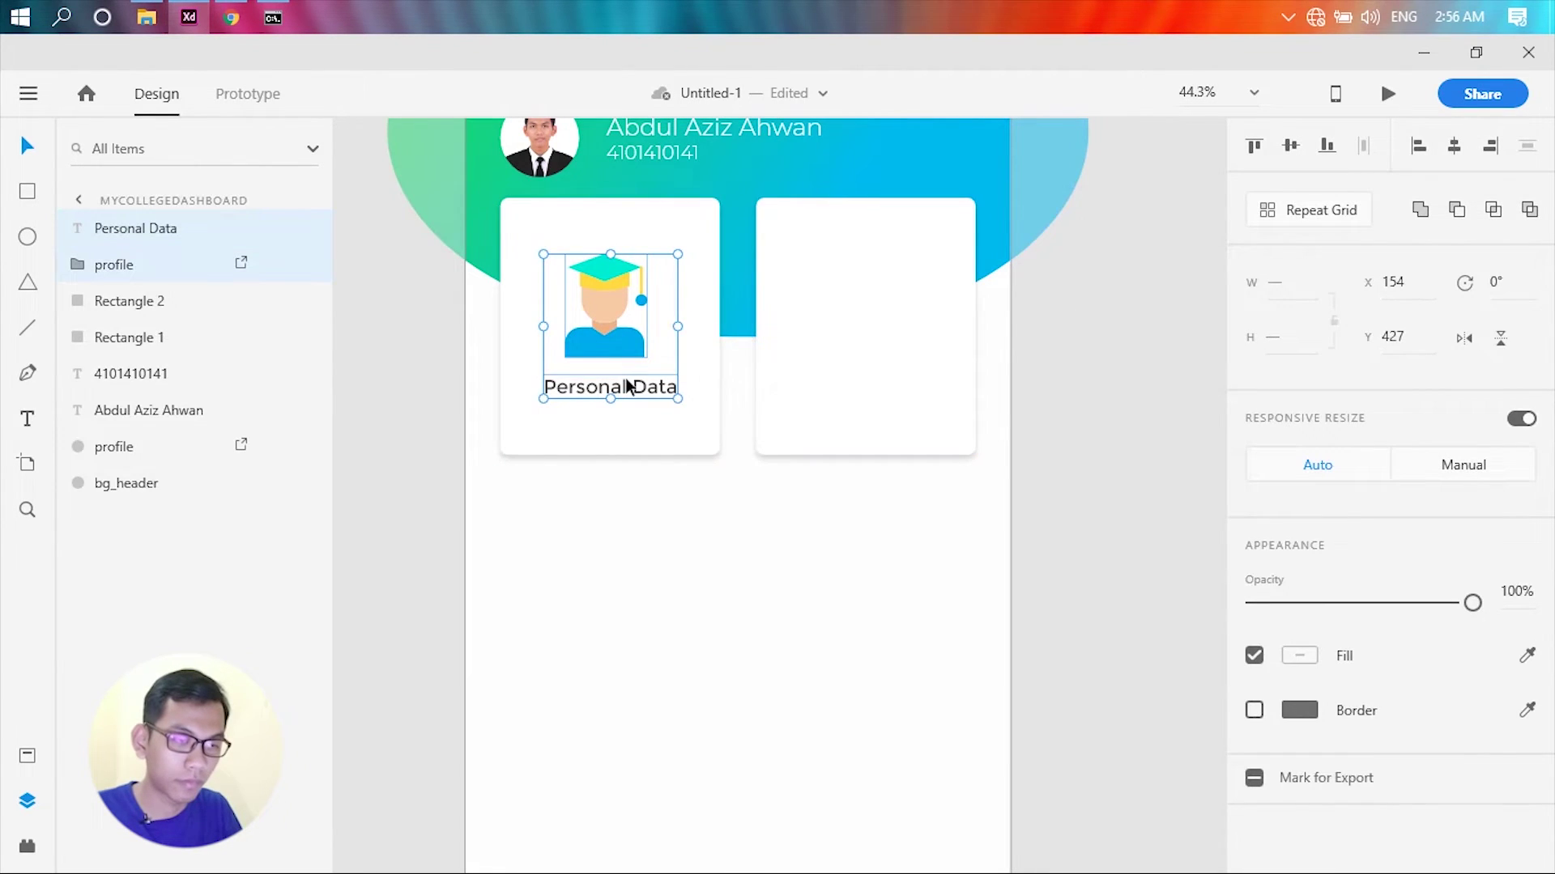
{"action": "left_click_drag", "start_coordinate": [625, 378], "coordinate": [628, 379]}
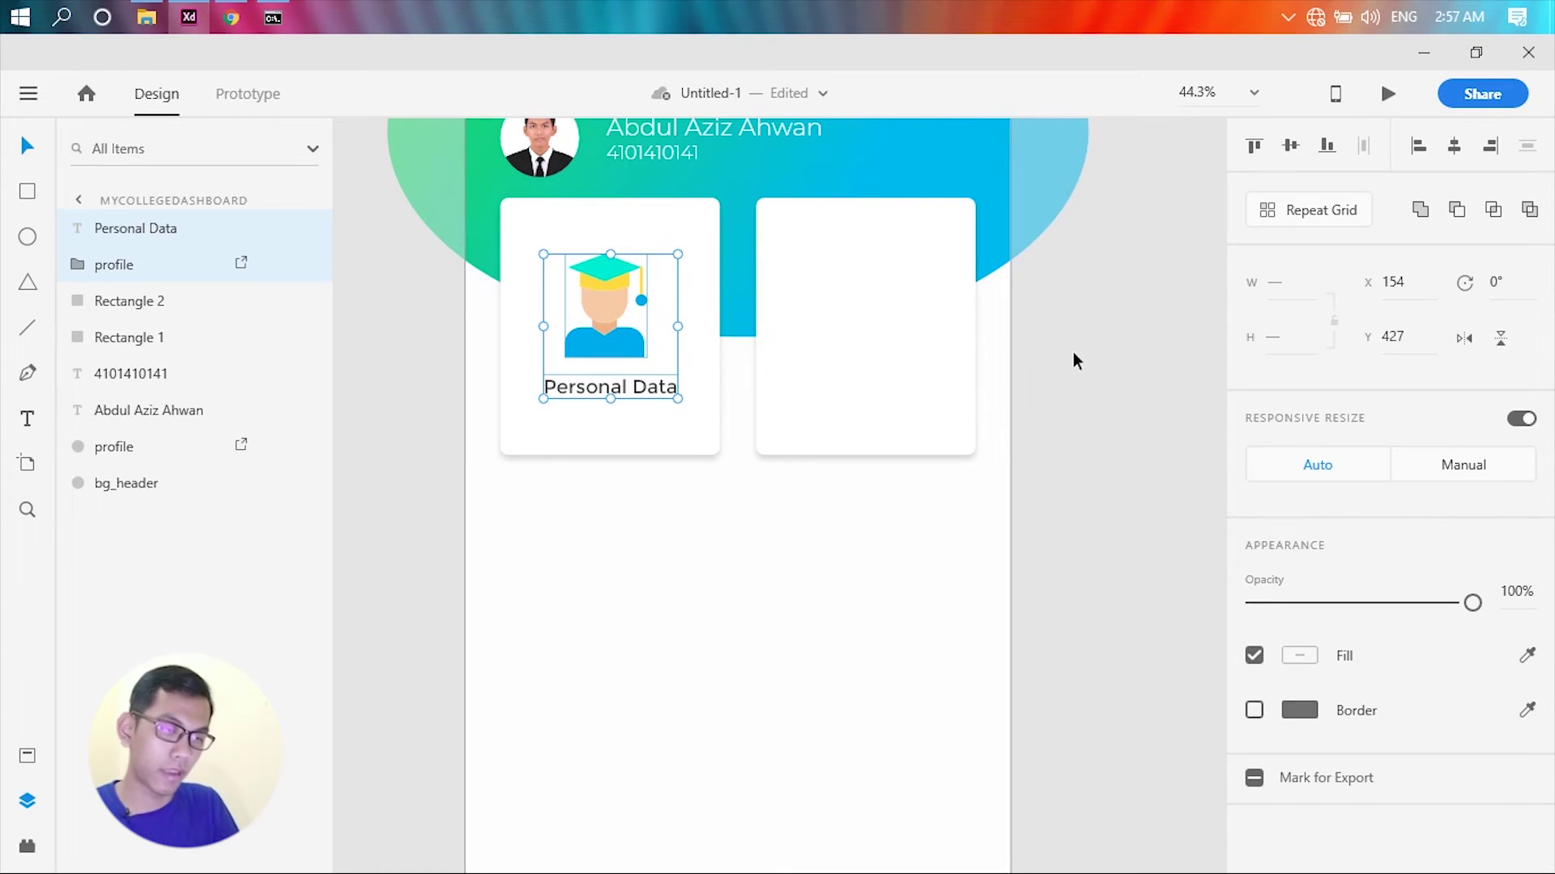
{"action": "left_click", "coordinate": [1043, 353]}
Step: Duplicate the icon and label into the right card, then delete the copied icon
{"action": "left_click", "coordinate": [624, 317]}
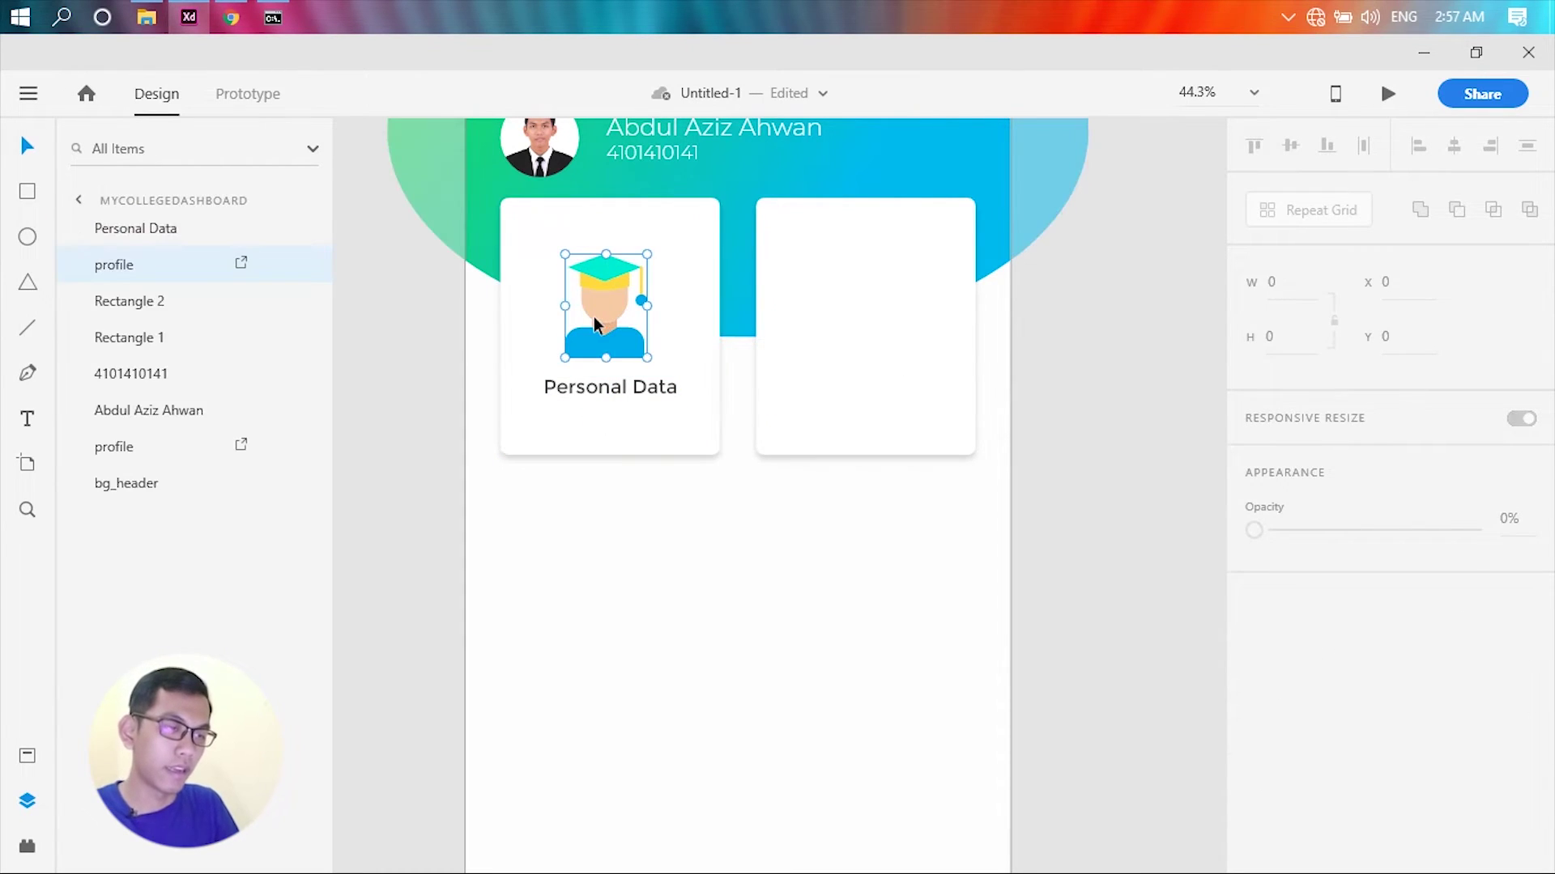
{"action": "left_click", "coordinate": [629, 386], "text": "shift"}
{"action": "key", "text": "ctrl+d"}
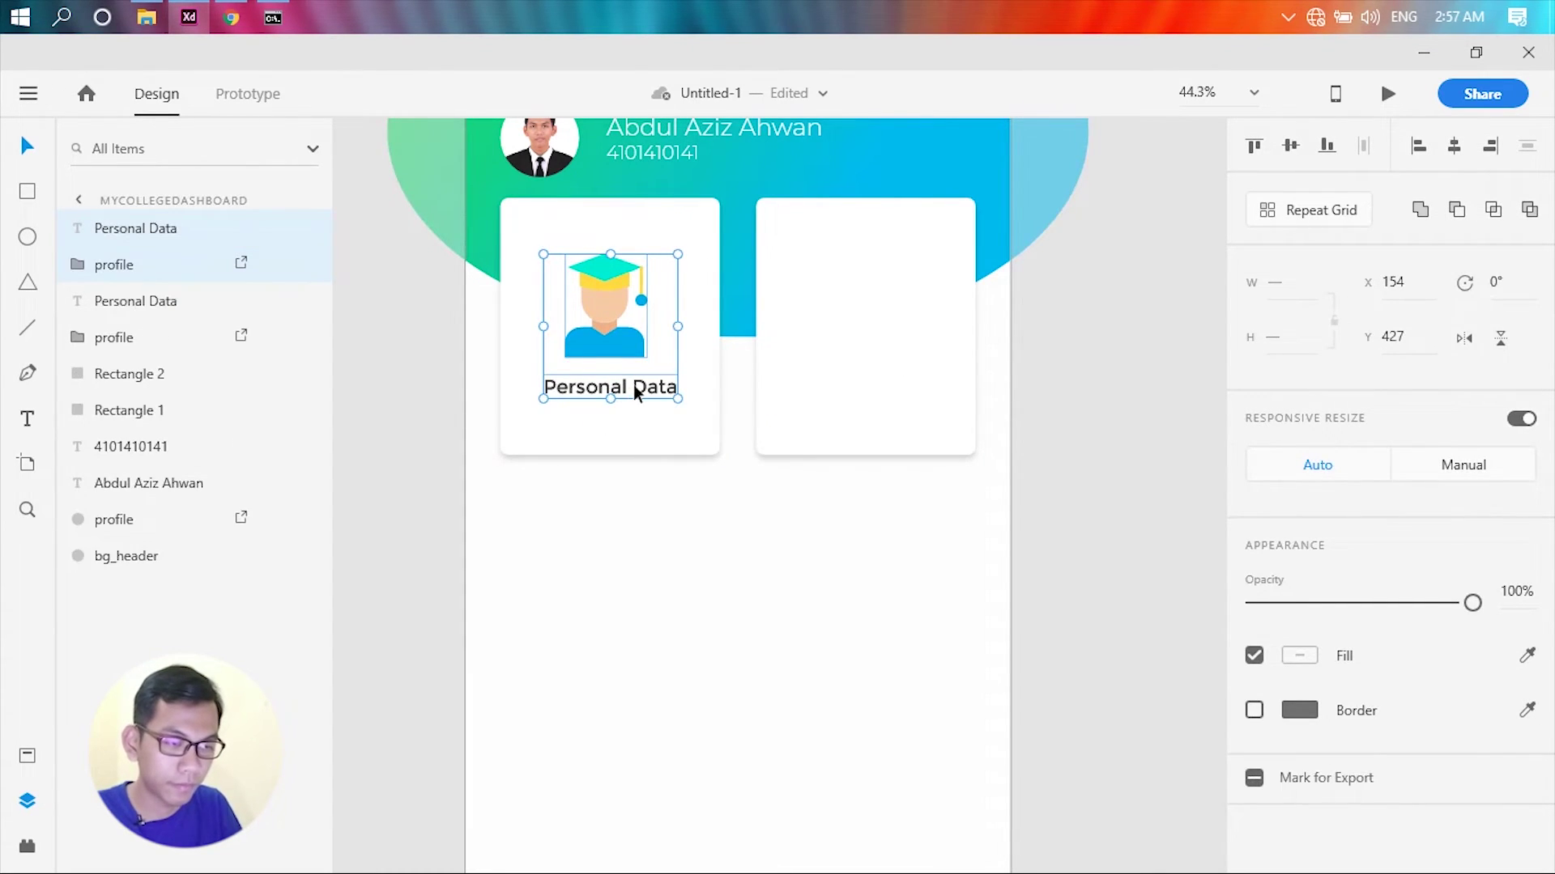
{"action": "left_click_drag", "start_coordinate": [653, 392], "coordinate": [918, 395]}
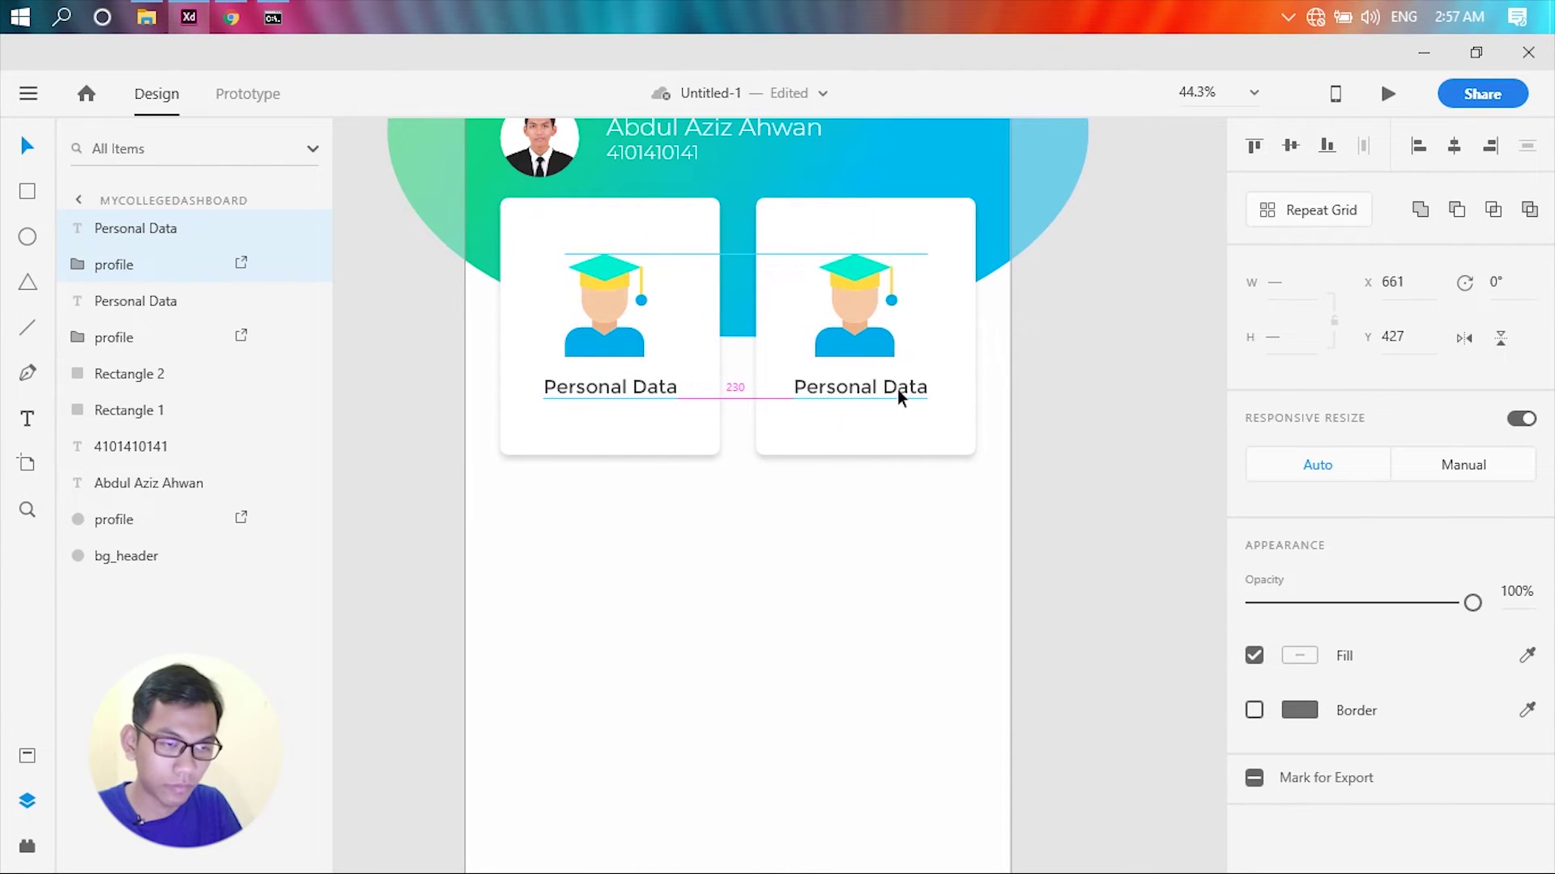
{"action": "left_click_drag", "start_coordinate": [916, 390], "coordinate": [893, 391]}
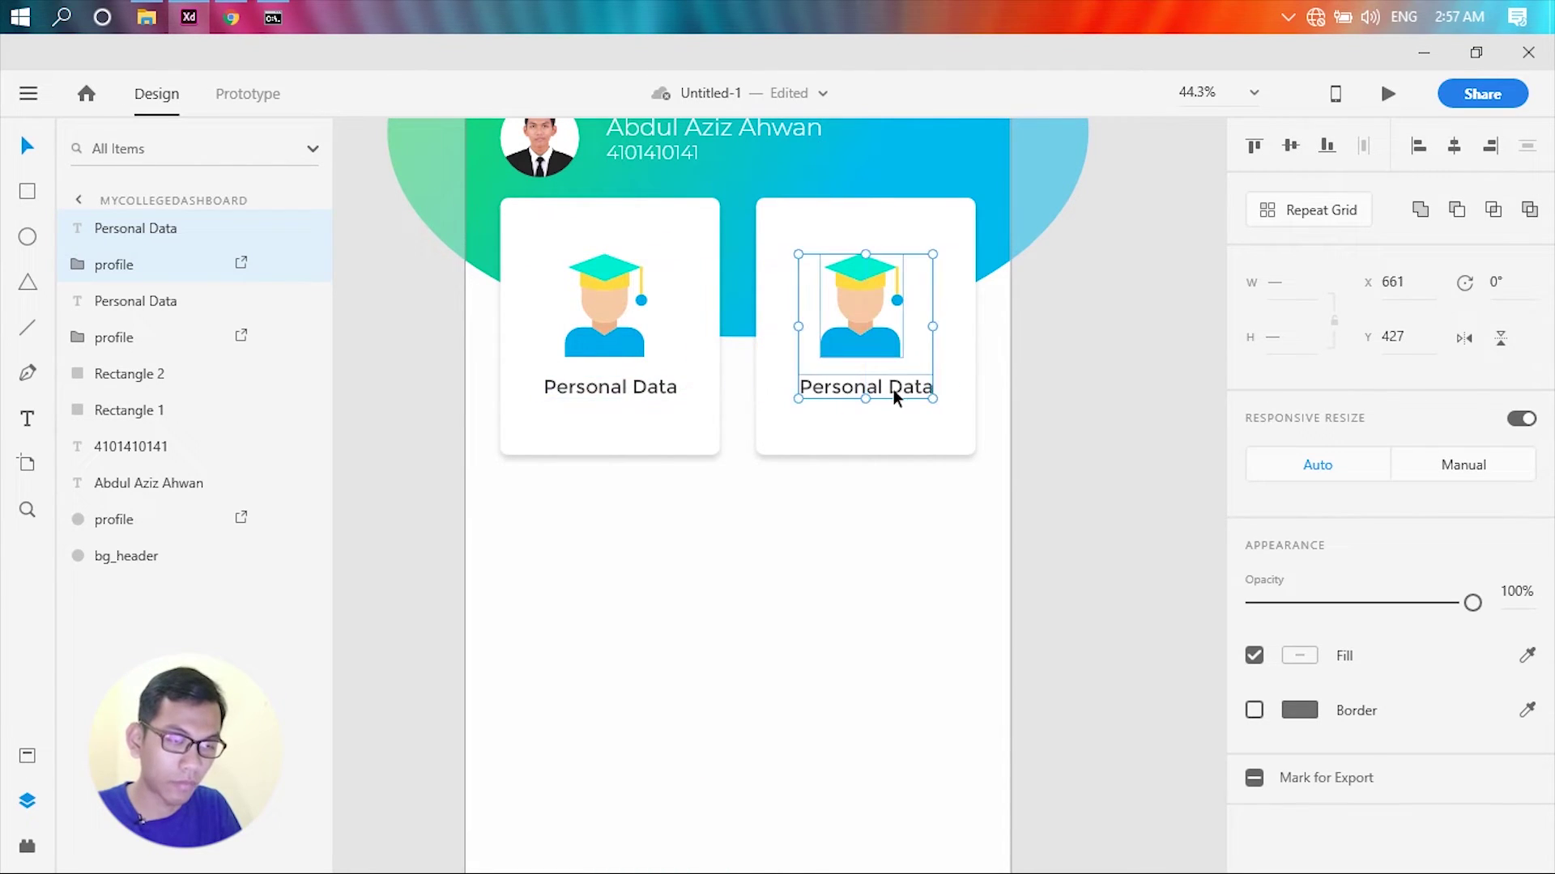
{"action": "left_click", "coordinate": [1101, 366]}
{"action": "left_click", "coordinate": [867, 351]}
{"action": "key", "text": "Delete"}
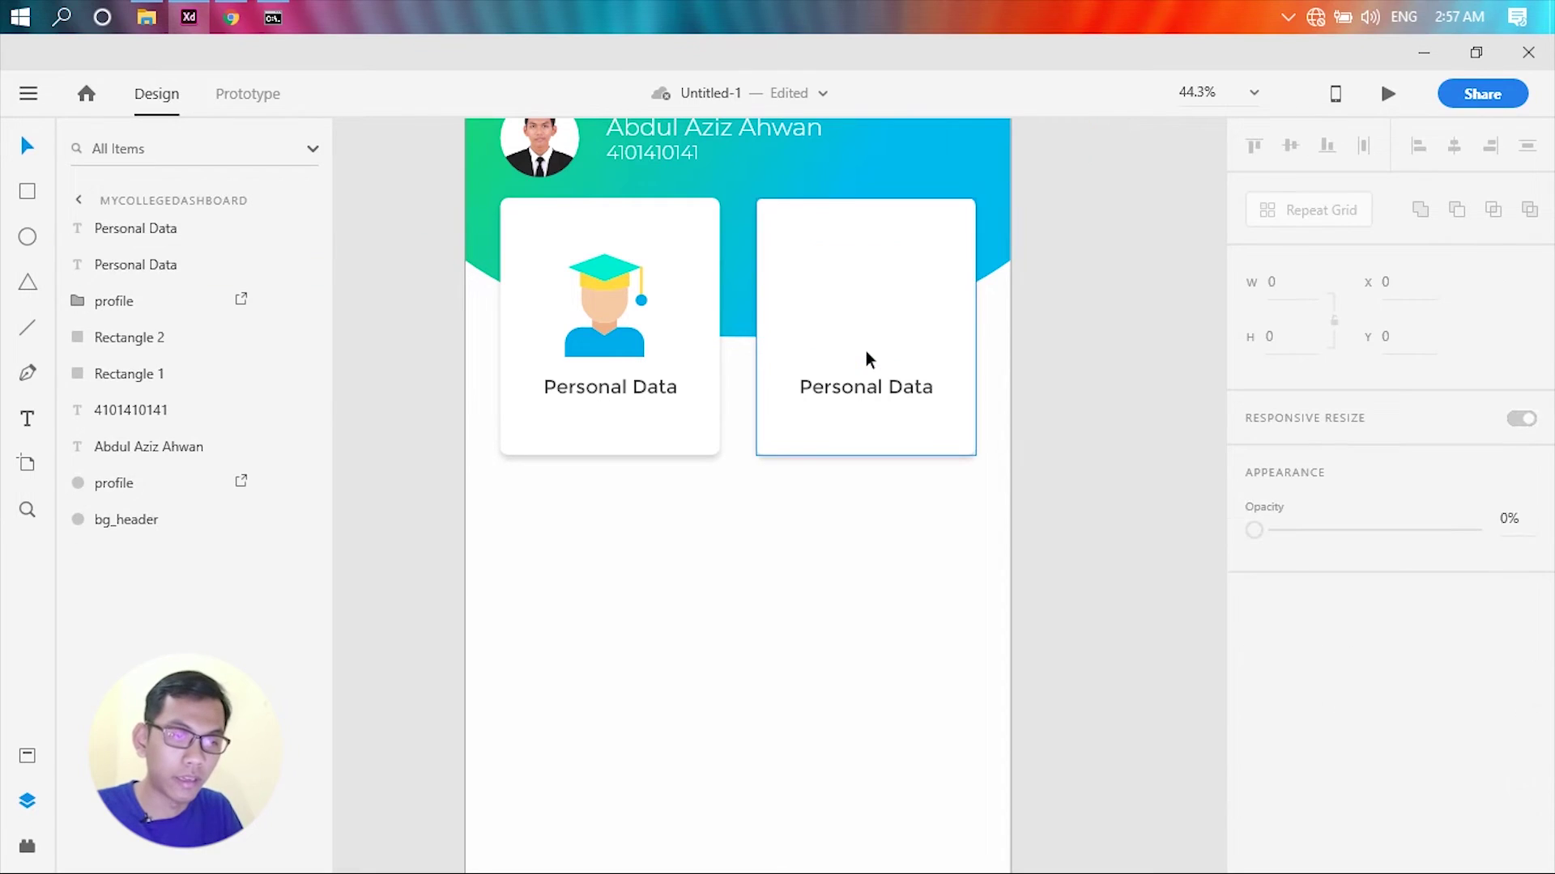
Step: Import the course_schedule icon file from the folder into the design
{"action": "left_click", "coordinate": [146, 16]}
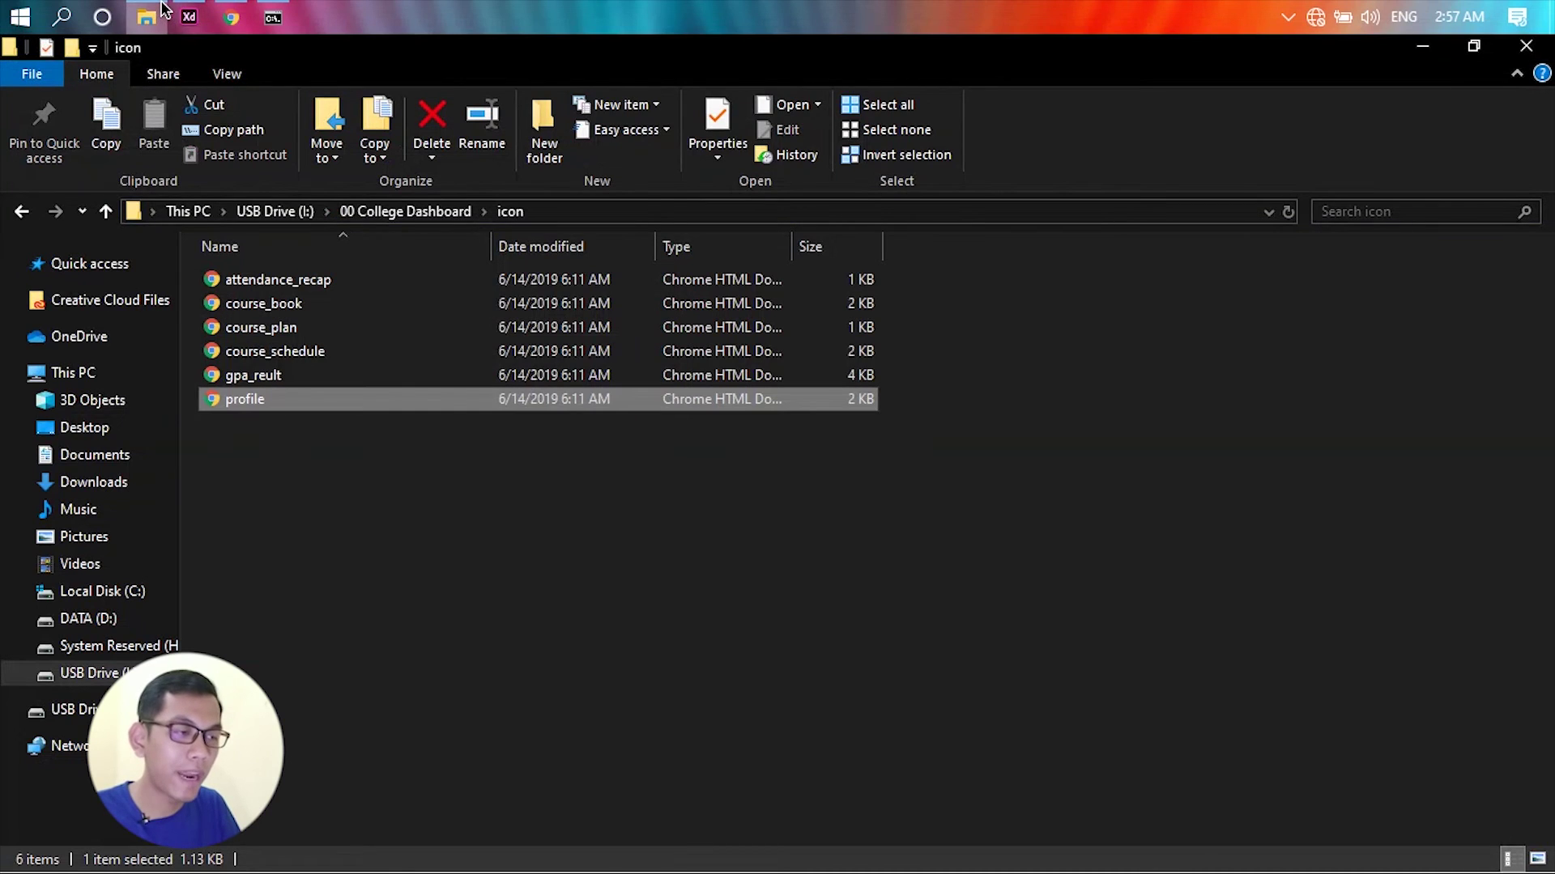
{"action": "left_click", "coordinate": [314, 354]}
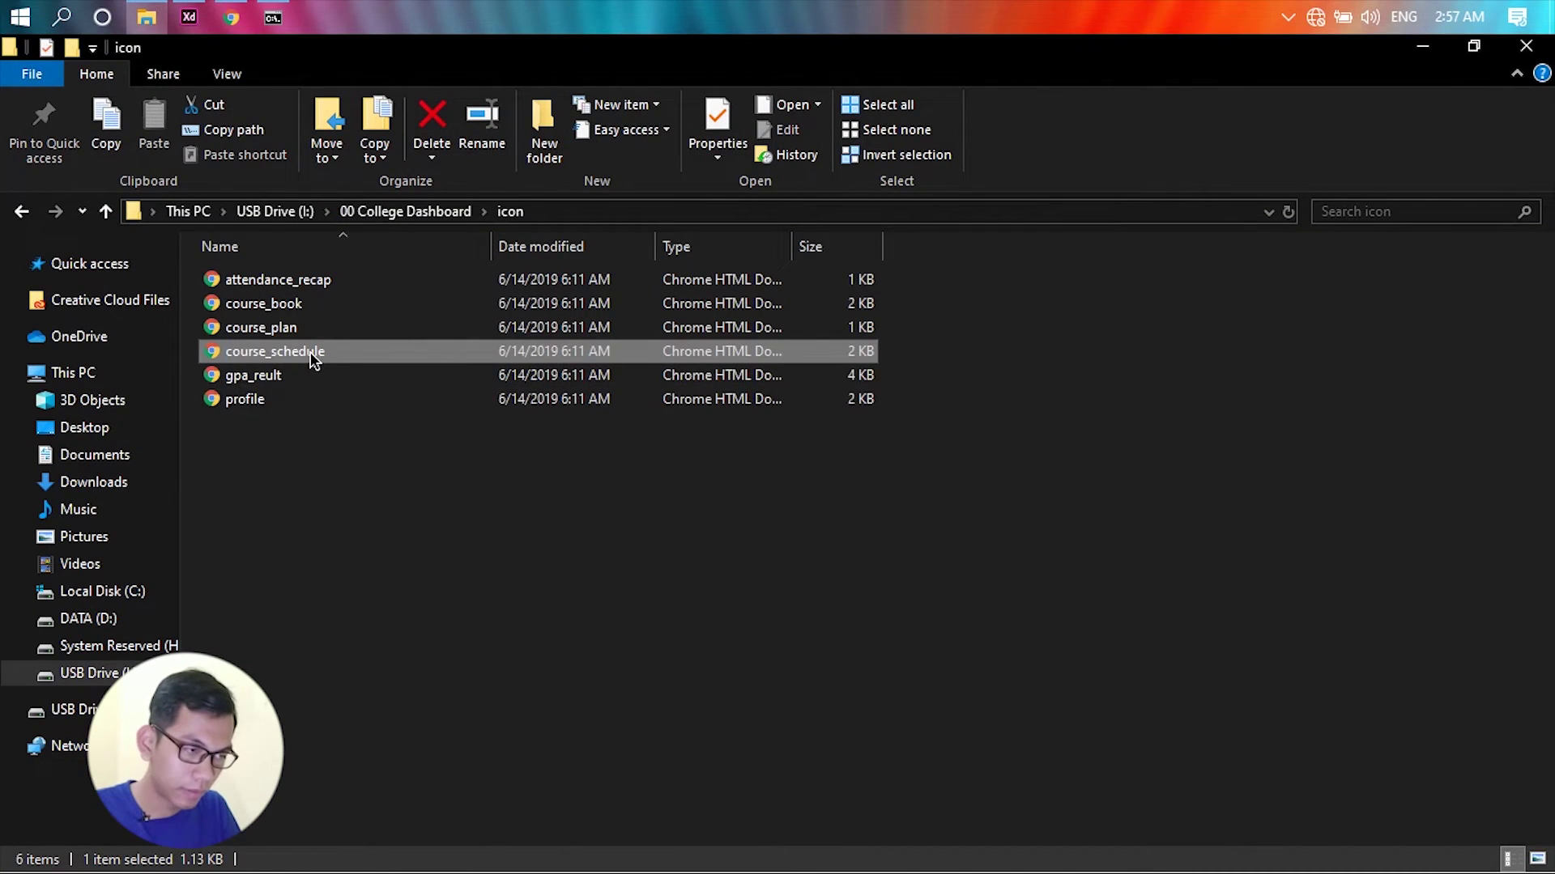
{"action": "left_click_drag", "start_coordinate": [323, 298], "coordinate": [1127, 332]}
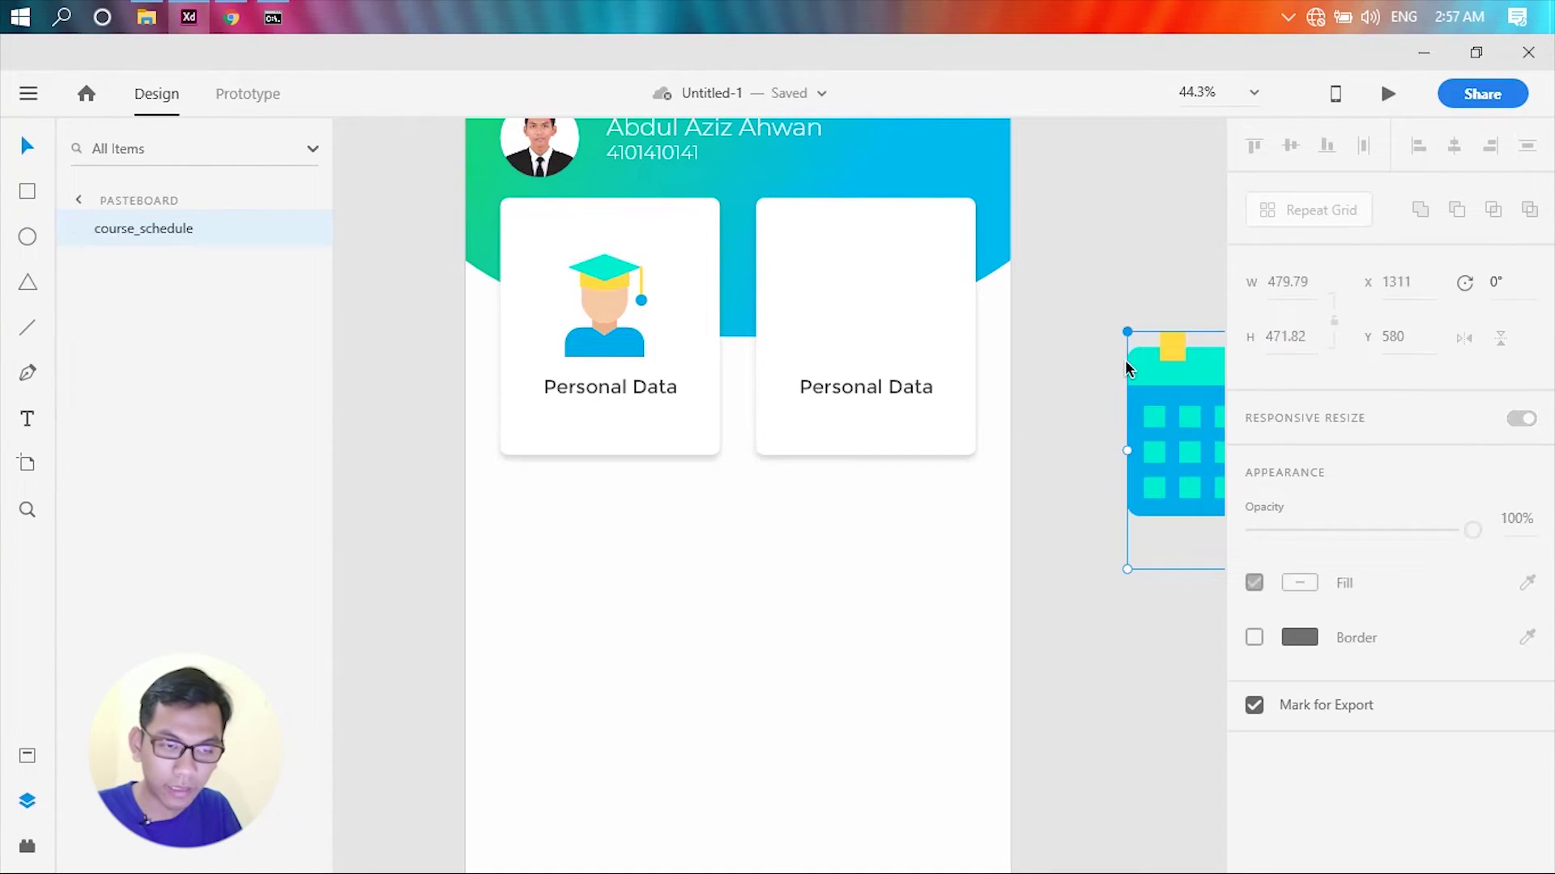
Step: Place the calendar icon on the right card, scale it to 208.46 × 205, and centre it
{"action": "left_click_drag", "start_coordinate": [1174, 381], "coordinate": [855, 299]}
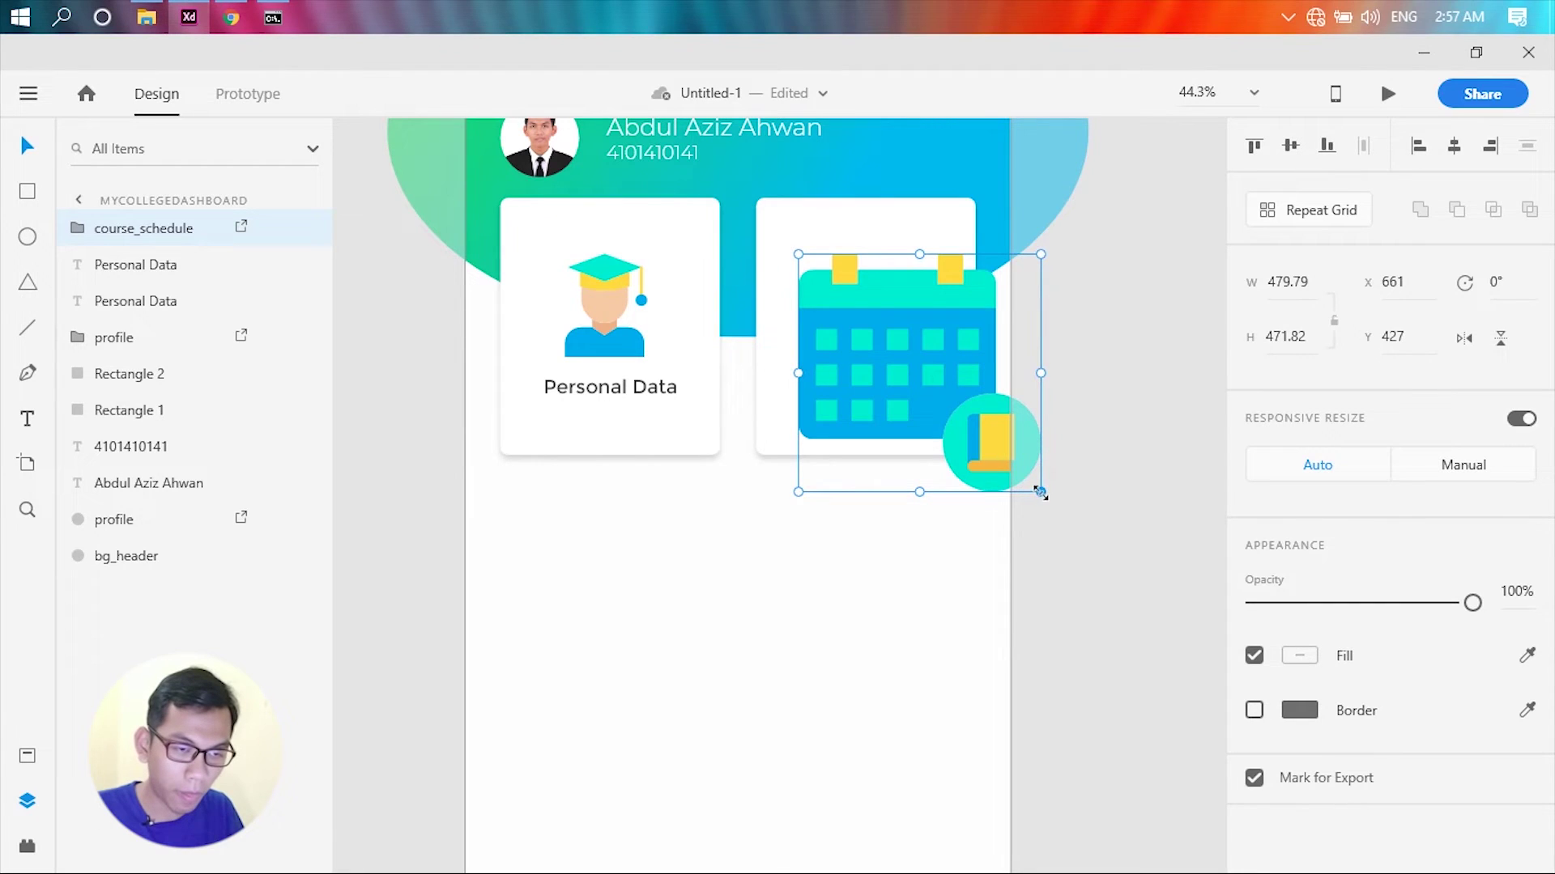
{"action": "left_click_drag", "start_coordinate": [1041, 492], "coordinate": [926, 359]}
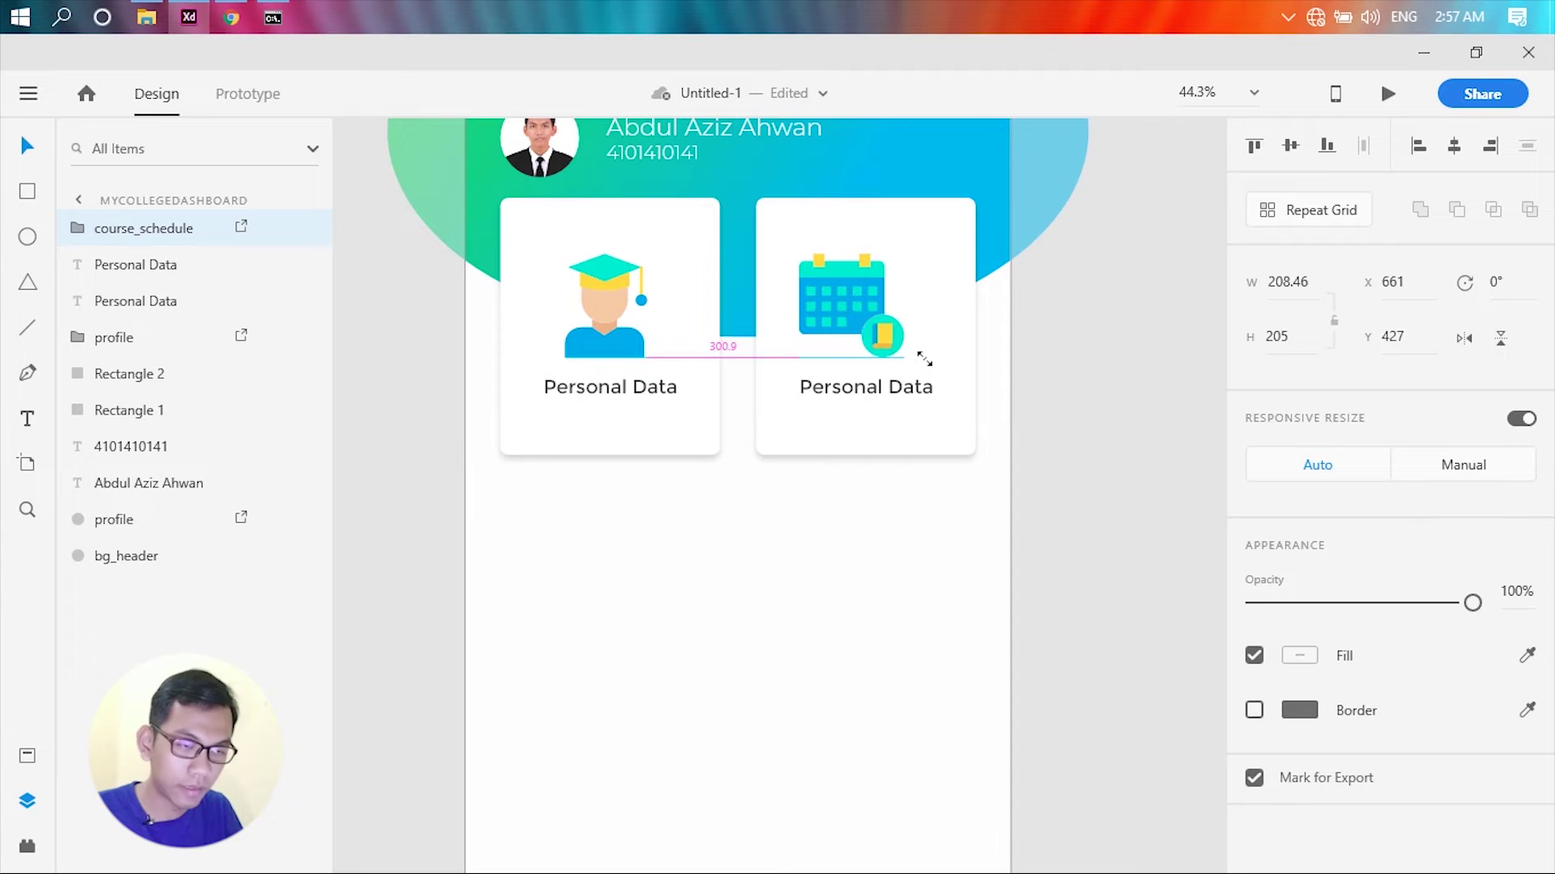
{"action": "left_click_drag", "start_coordinate": [852, 313], "coordinate": [863, 317]}
Step: Change the right card's label text to 'Course Schedule' and centre it under the calendar icon
{"action": "left_click", "coordinate": [1130, 397]}
{"action": "double_click", "coordinate": [905, 389]}
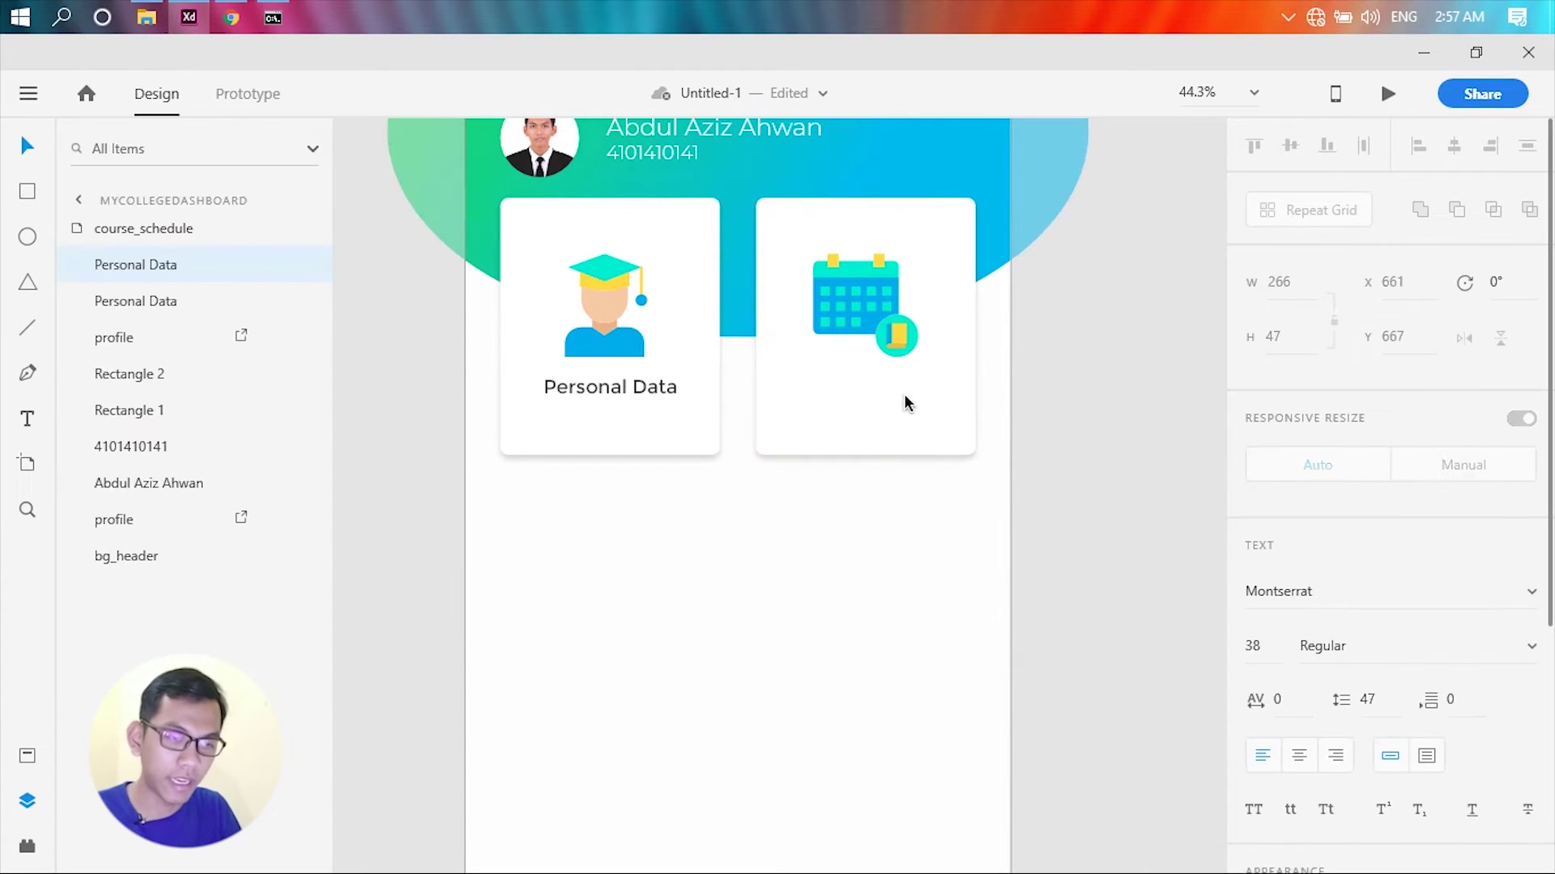
{"action": "key", "text": "ctrl+a"}
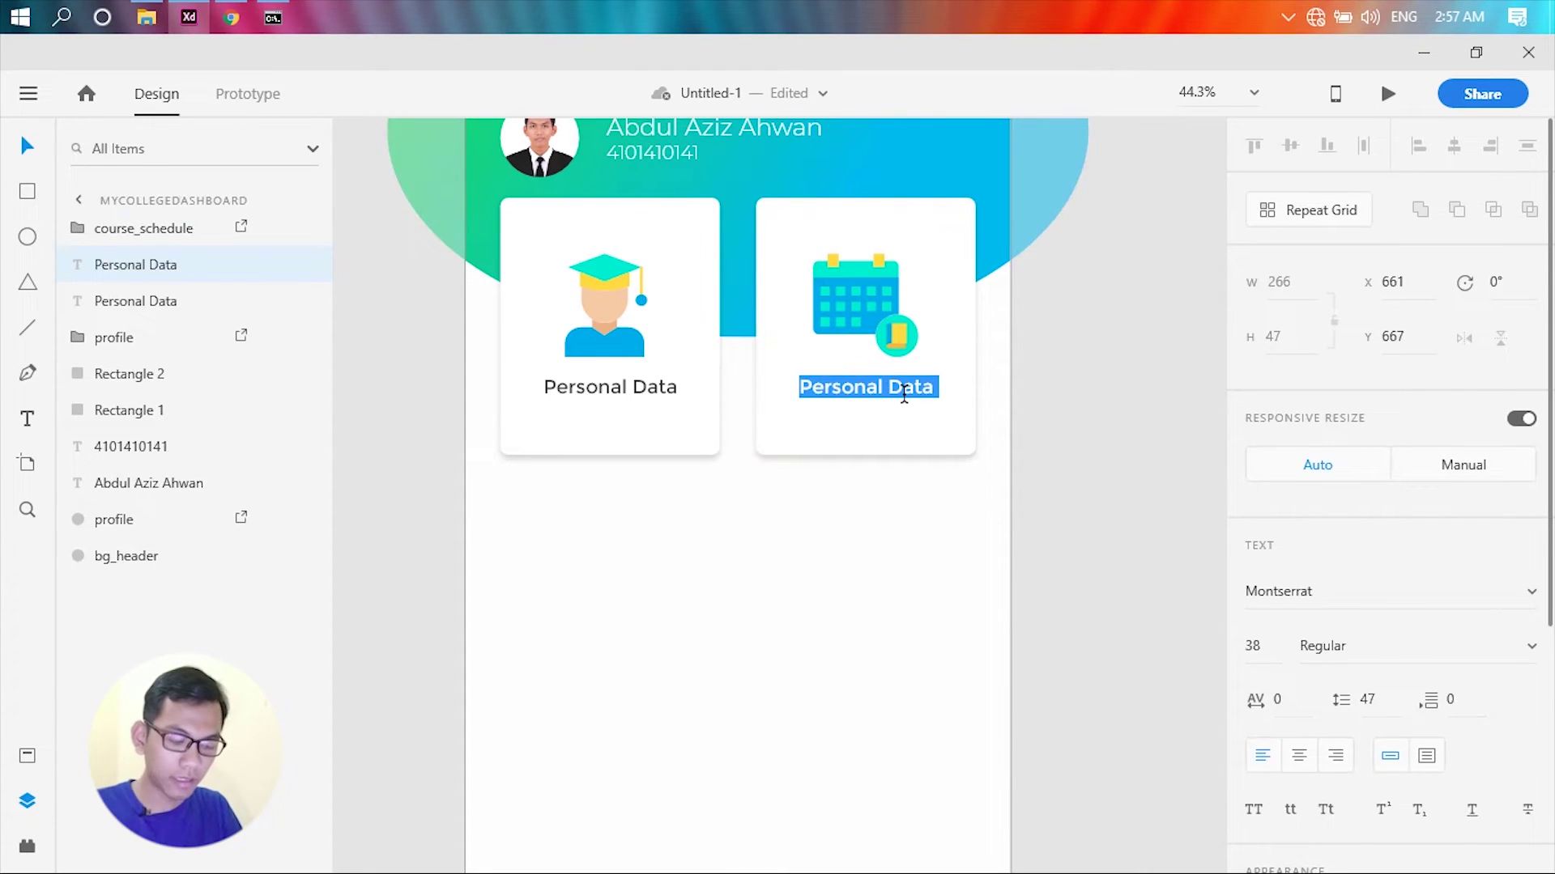
{"action": "type", "text": "Course "}
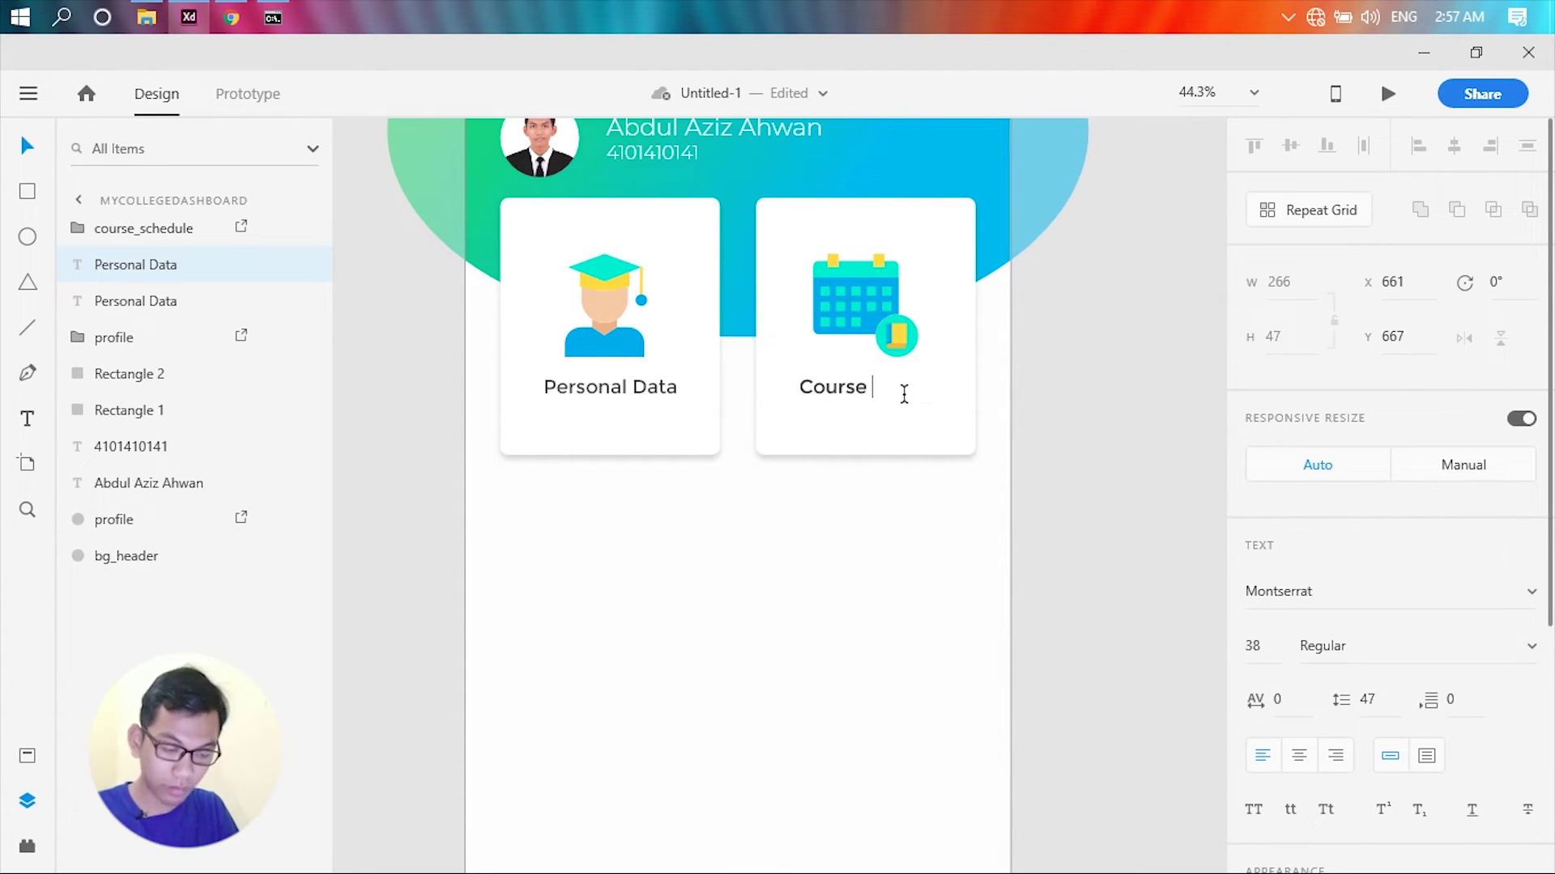
{"action": "type", "text": "Schedul"}
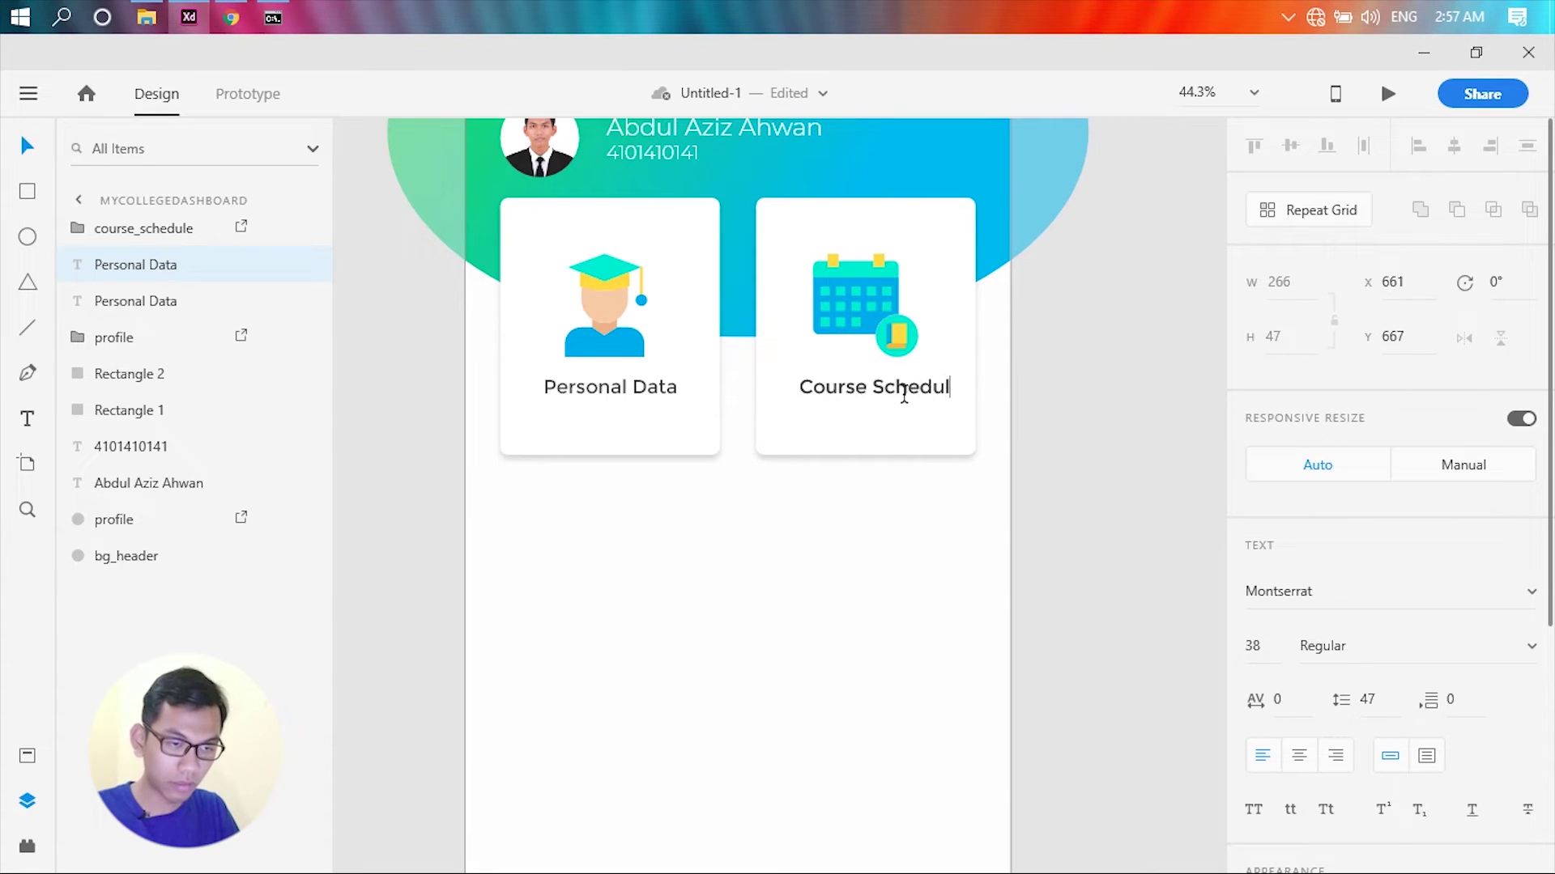
{"action": "type", "text": "e"}
{"action": "key", "text": "Escape"}
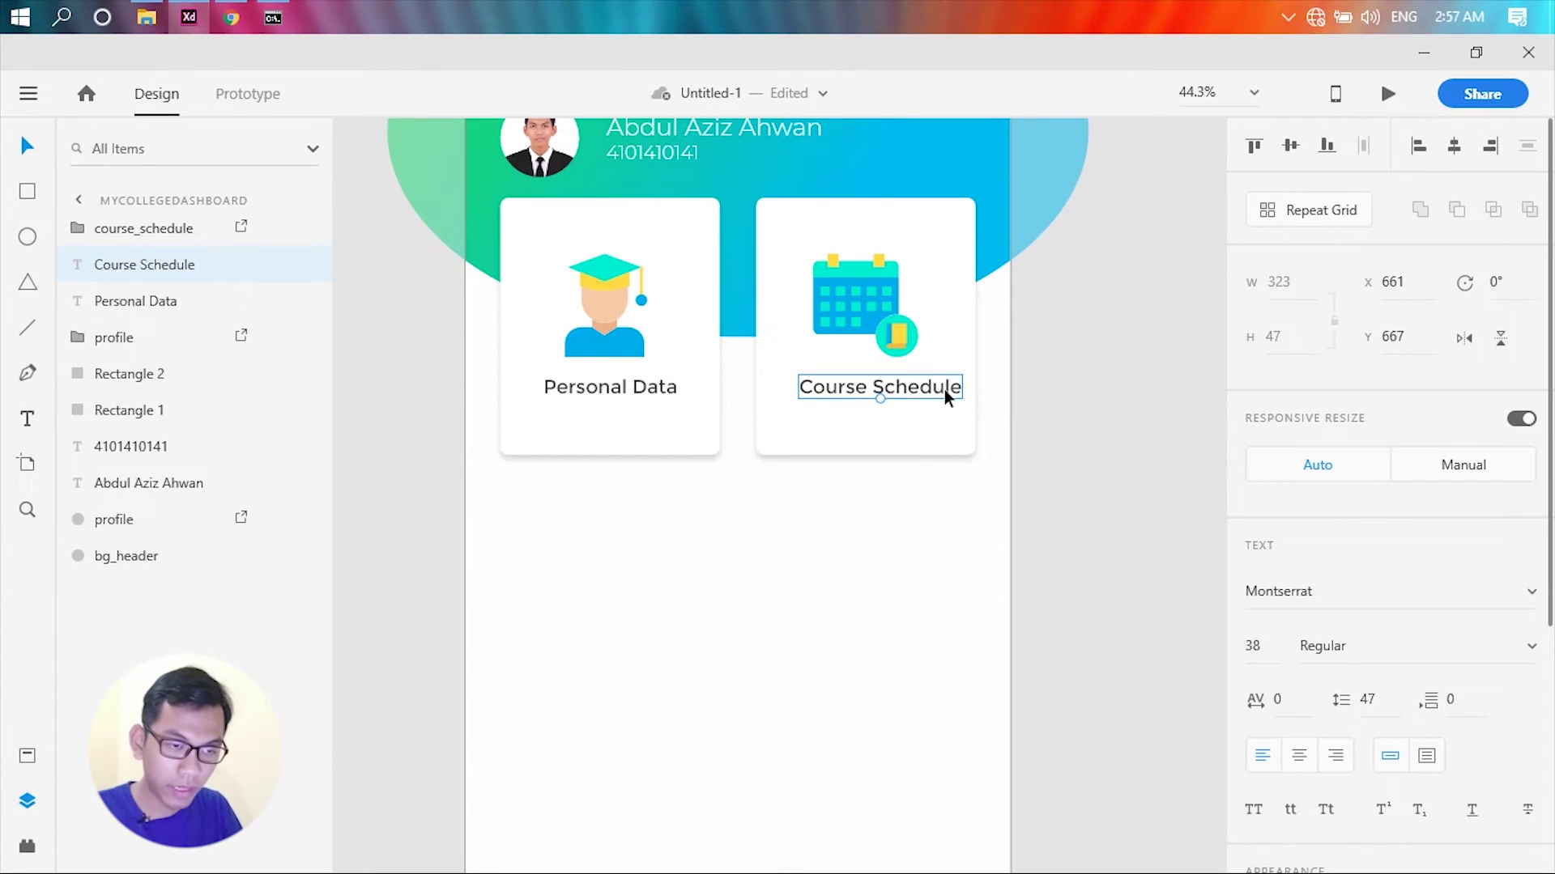
{"action": "left_click_drag", "start_coordinate": [936, 391], "coordinate": [924, 390]}
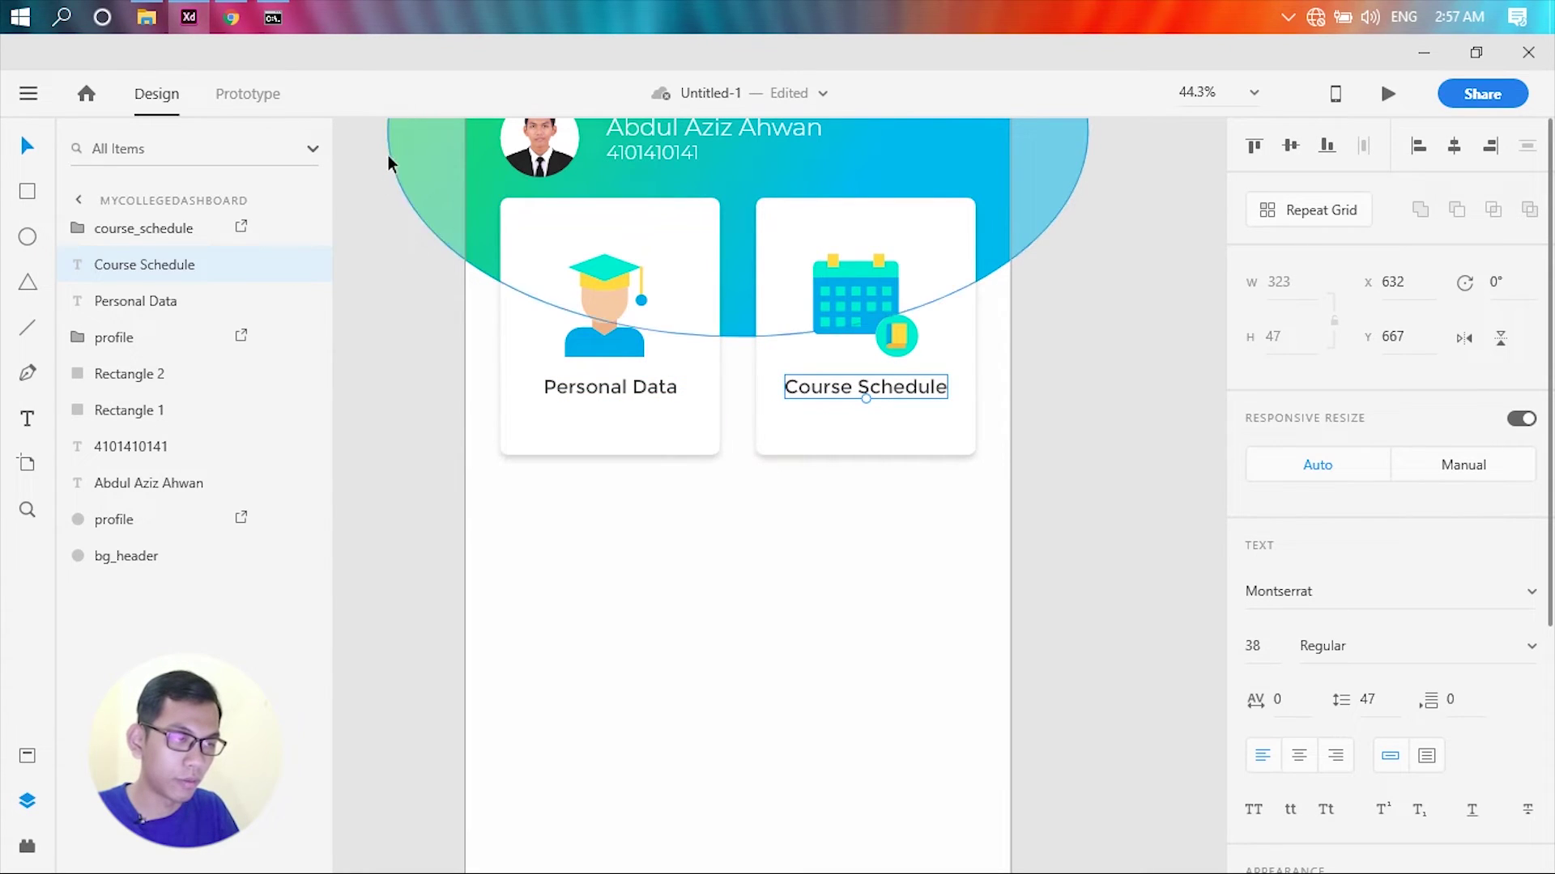
{"action": "mouse_move", "coordinate": [366, 154]}
{"action": "left_mouse_down"}
{"action": "mouse_move", "coordinate": [1131, 486]}
{"action": "mouse_move", "coordinate": [504, 207]}
{"action": "left_mouse_up"}
Step: Duplicate both cards and drag the copies down into a second row at Y 529
{"action": "left_click", "coordinate": [1111, 478]}
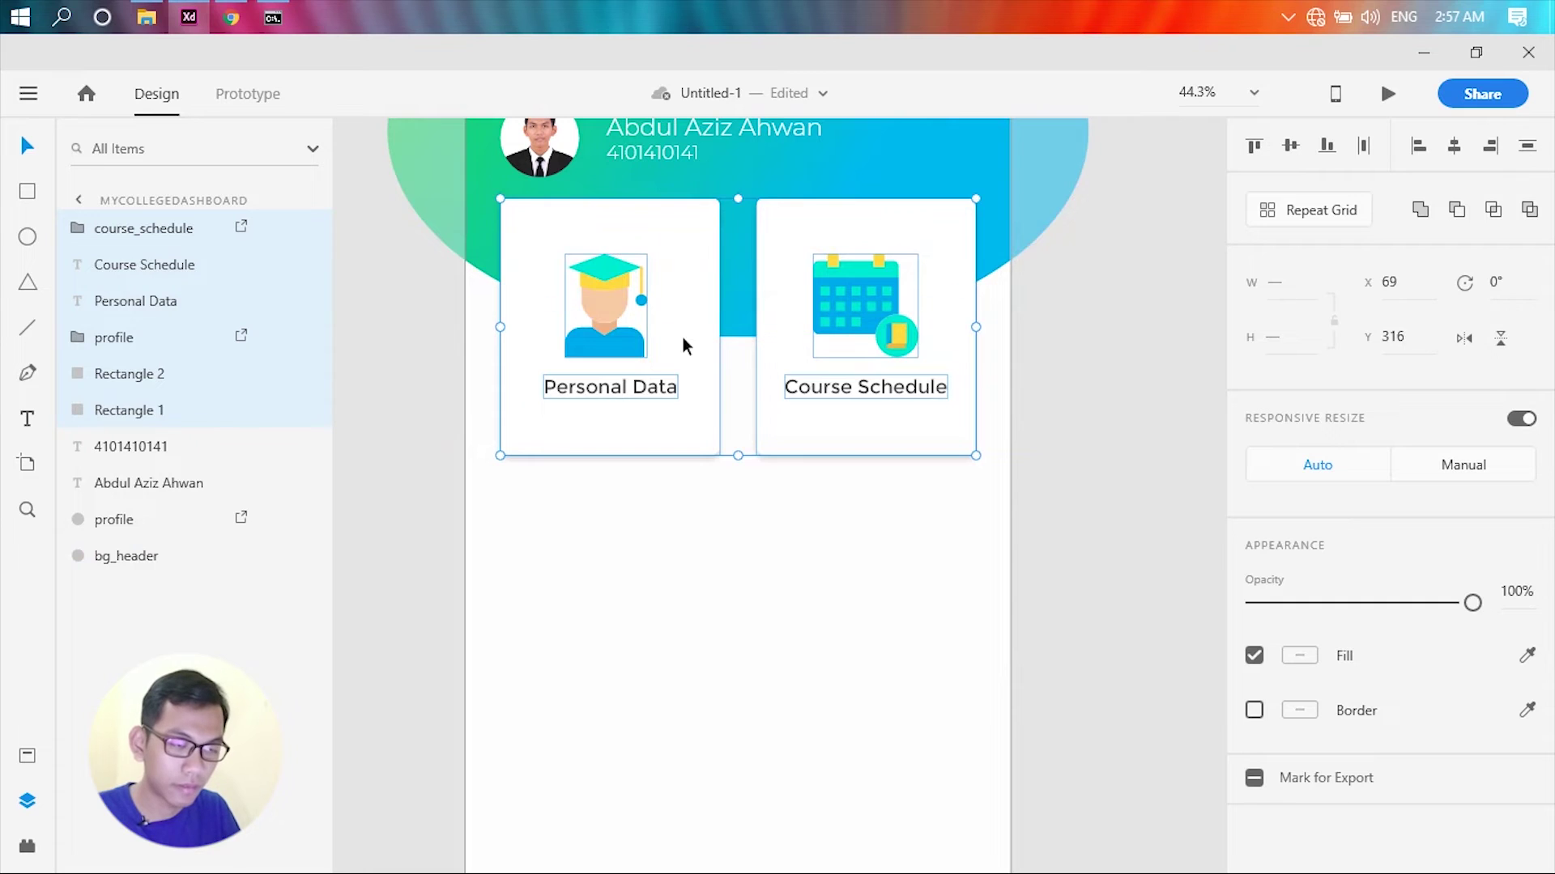
{"action": "scroll", "coordinate": [682, 337], "scroll_direction": "down", "scroll_amount": 3}
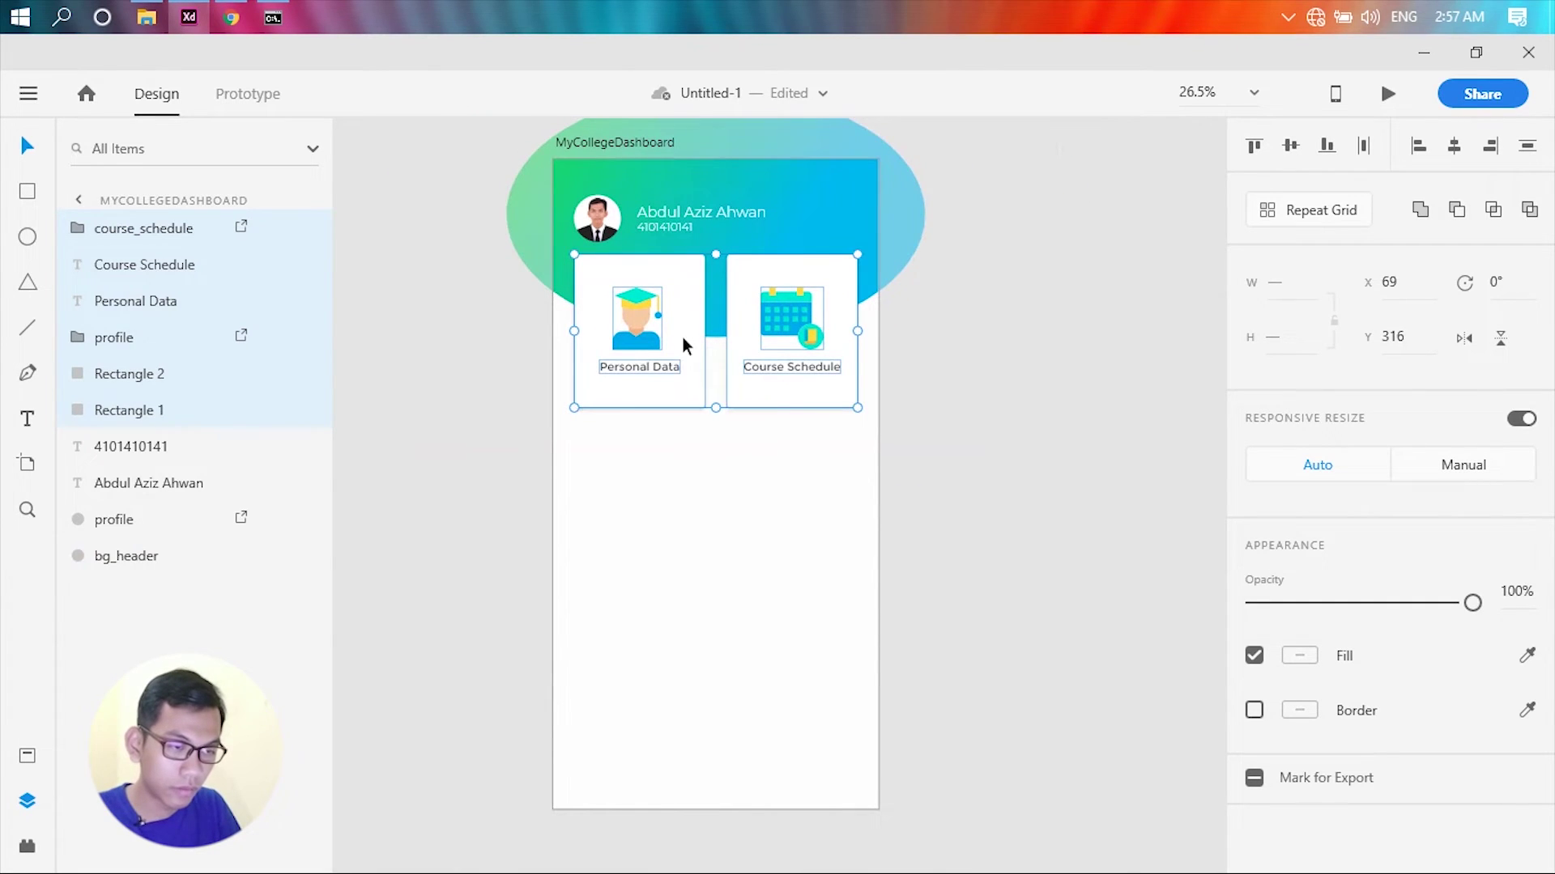
{"action": "key", "text": "ctrl+d"}
{"action": "left_click_drag", "start_coordinate": [692, 308], "coordinate": [687, 440]}
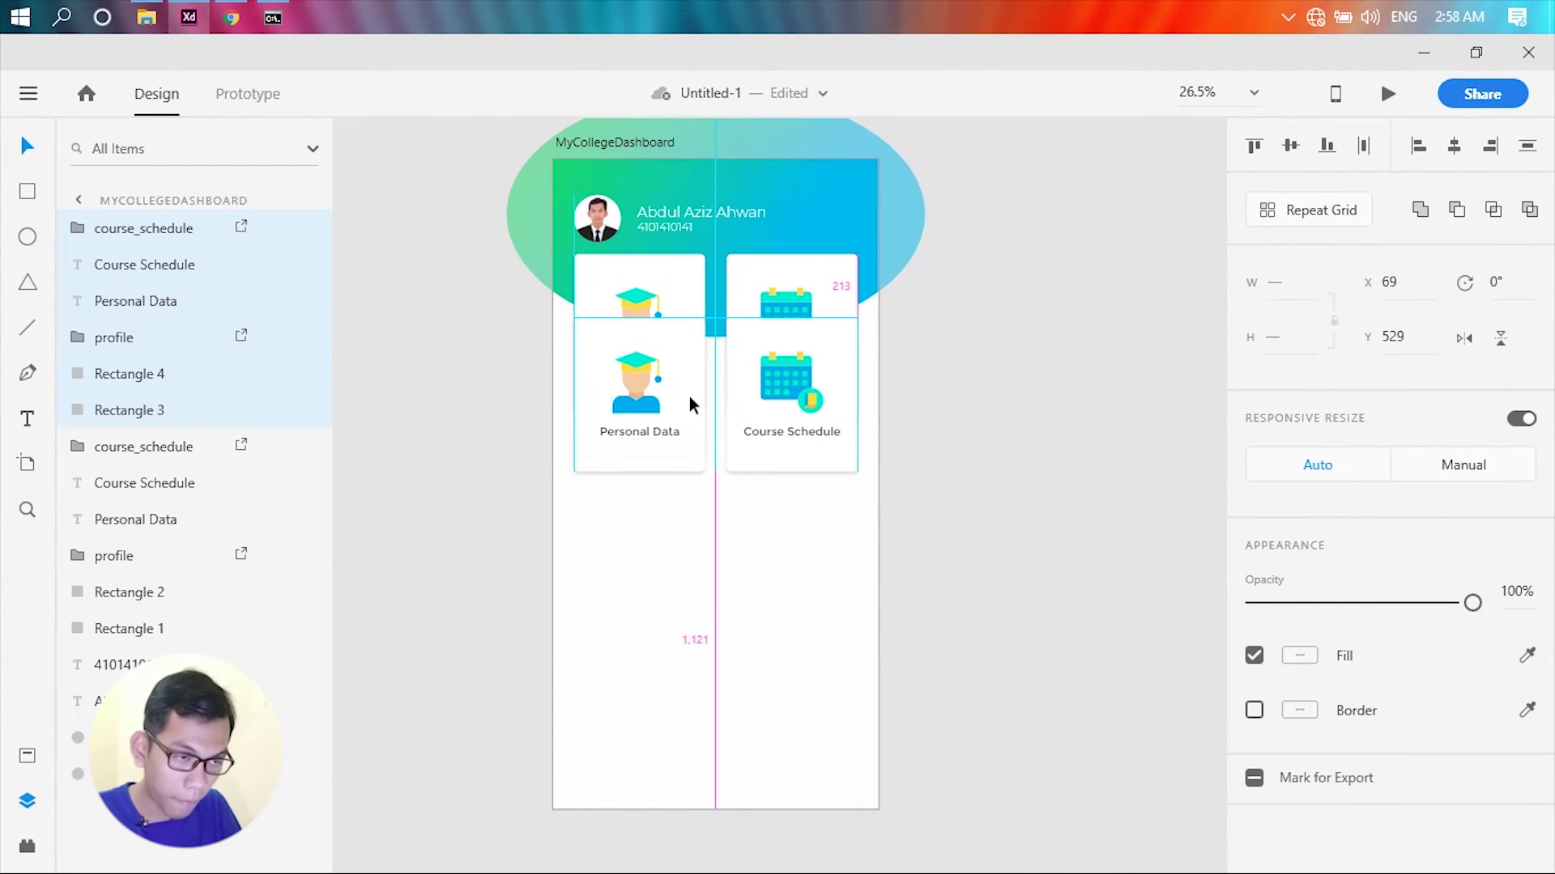
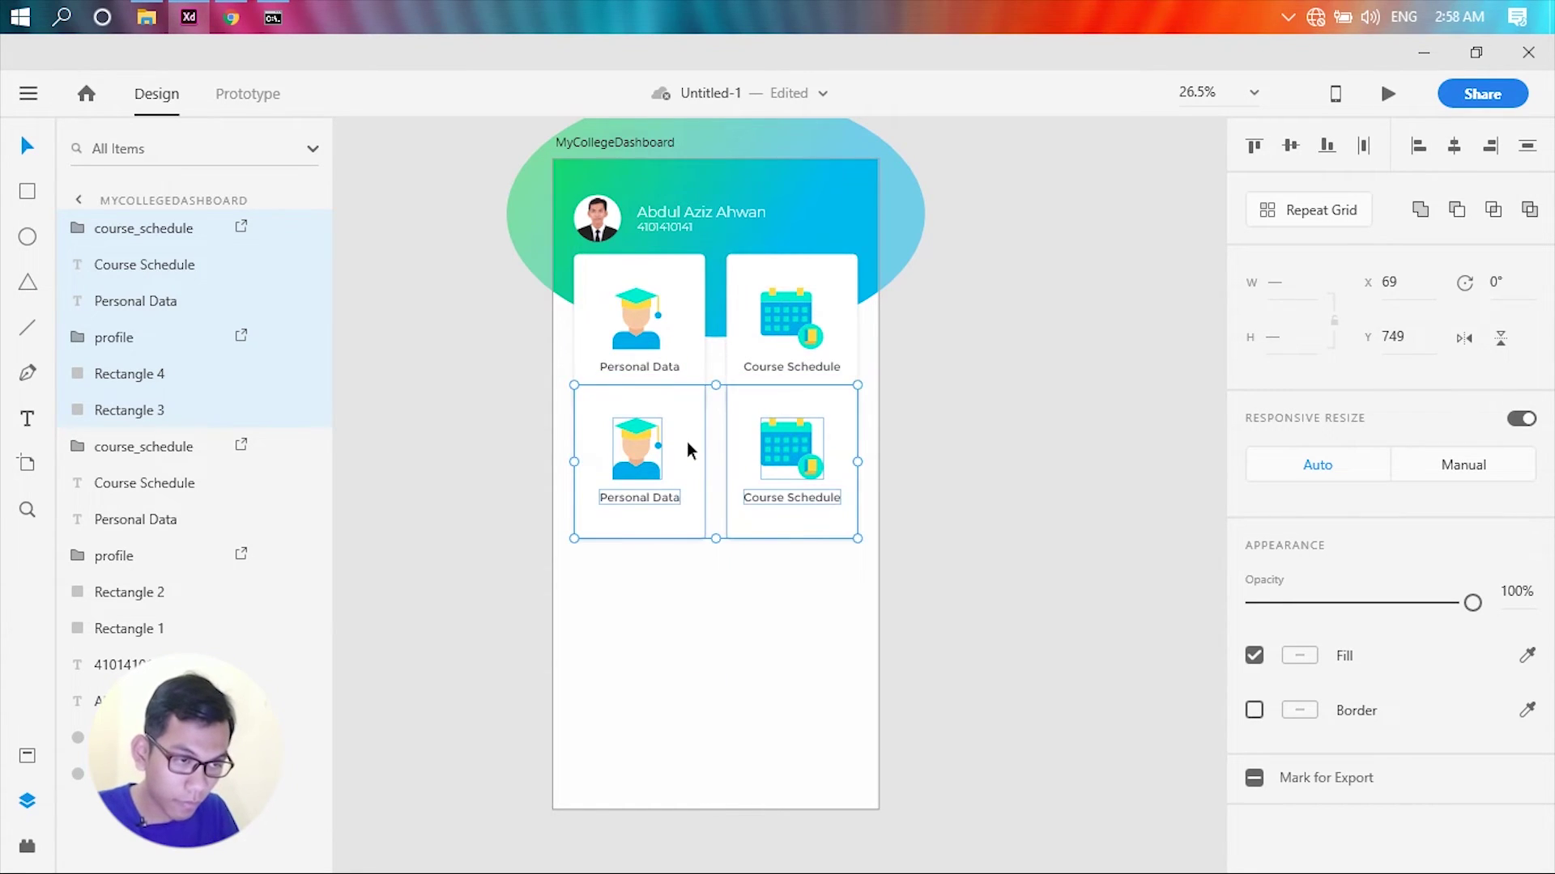
Step: Move the lower Personal Data and Course Schedule card row down to widen the gap
{"action": "scroll", "coordinate": [687, 441], "scroll_direction": "up", "scroll_amount": 1}
{"action": "scroll", "coordinate": [687, 440], "scroll_direction": "up", "scroll_amount": 2}
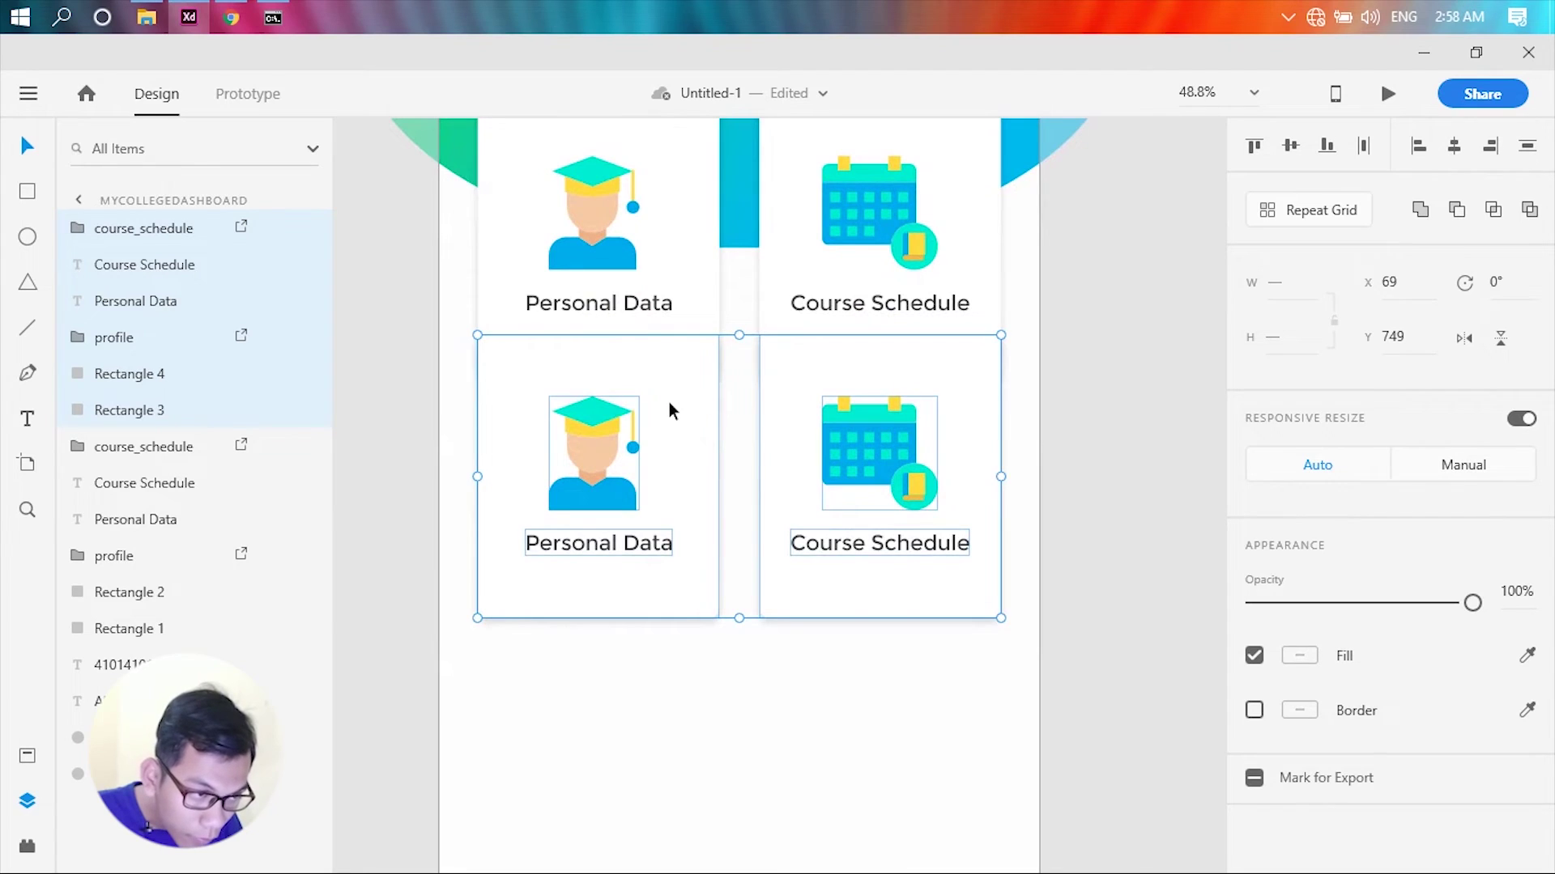
{"action": "left_click_drag", "start_coordinate": [669, 401], "coordinate": [667, 464]}
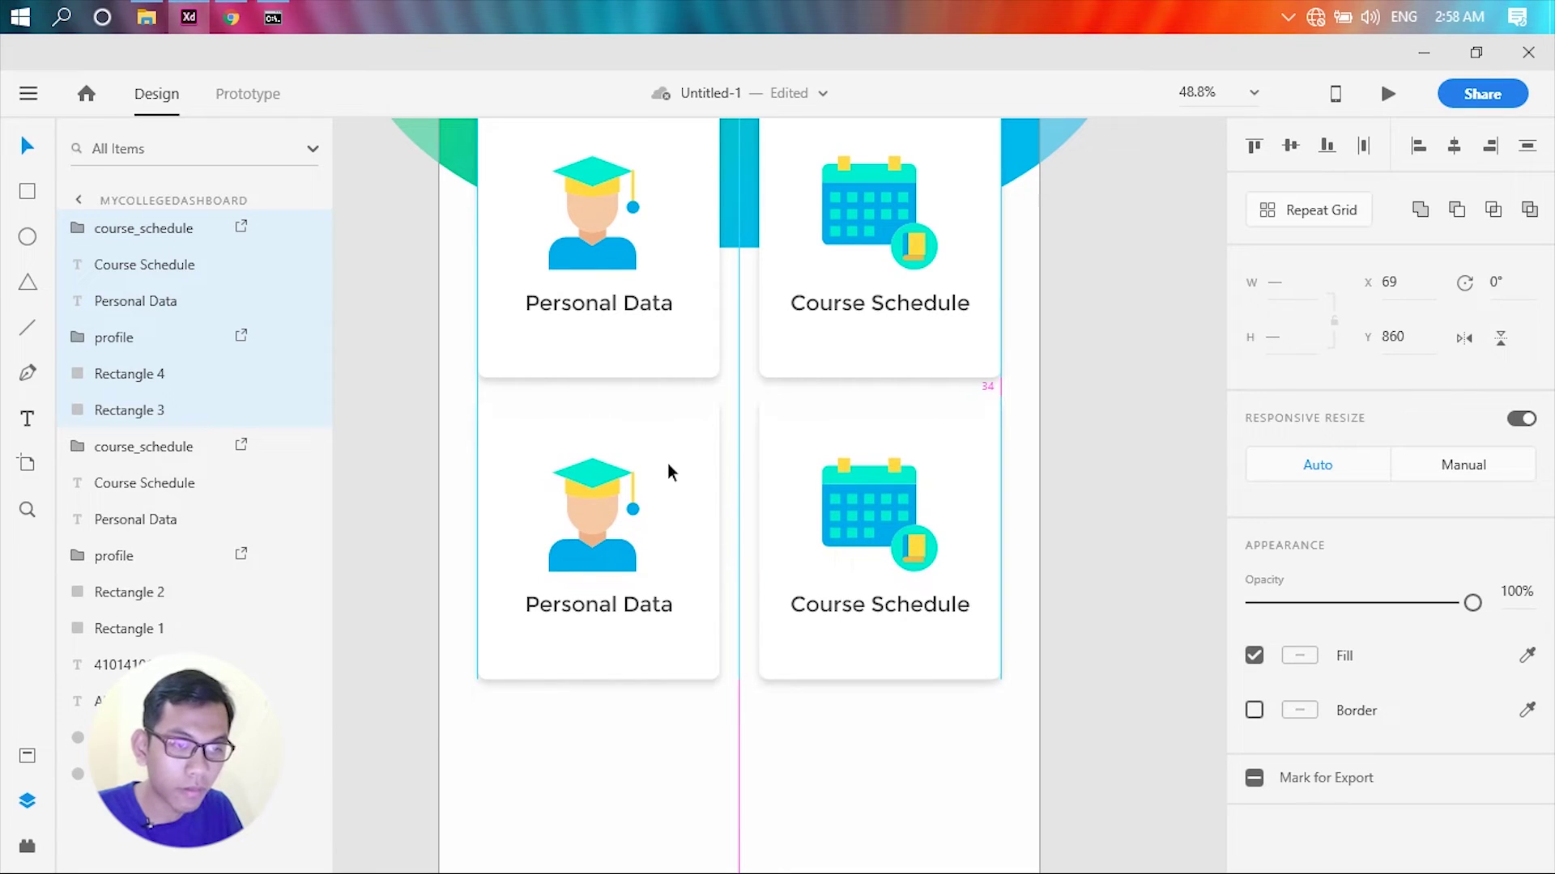
{"action": "left_click_drag", "start_coordinate": [668, 464], "coordinate": [668, 473]}
Step: Duplicate the lower card row with Ctrl+D and drag the copy down as a third row
{"action": "scroll", "coordinate": [1043, 375], "scroll_direction": "down", "scroll_amount": 2}
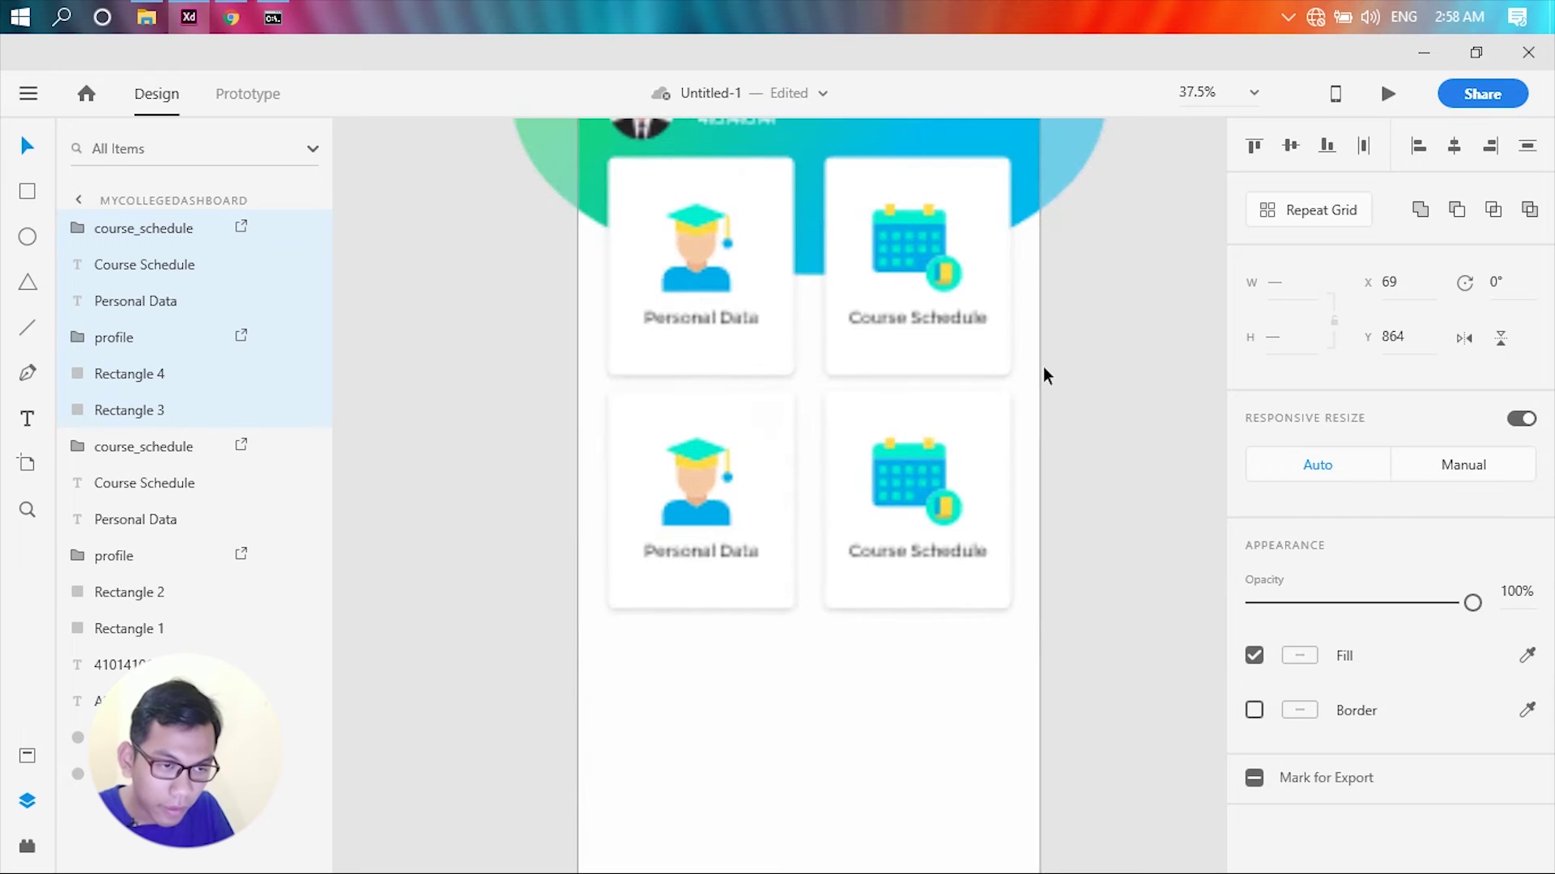
{"action": "key", "text": "ctrl+d"}
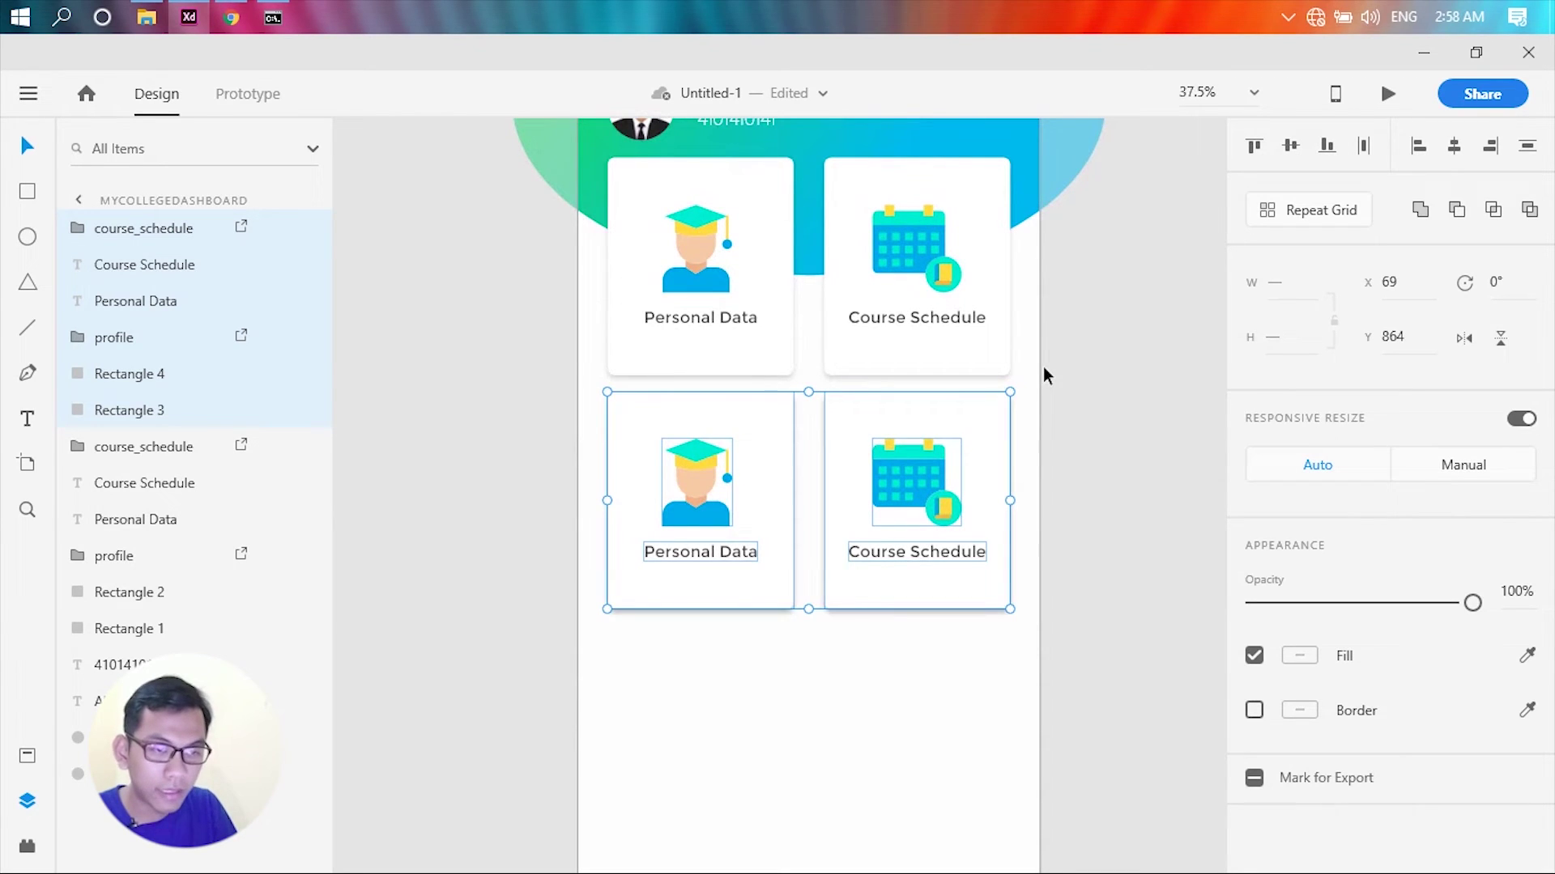
{"action": "scroll", "coordinate": [1059, 462], "scroll_direction": "down", "scroll_amount": 1}
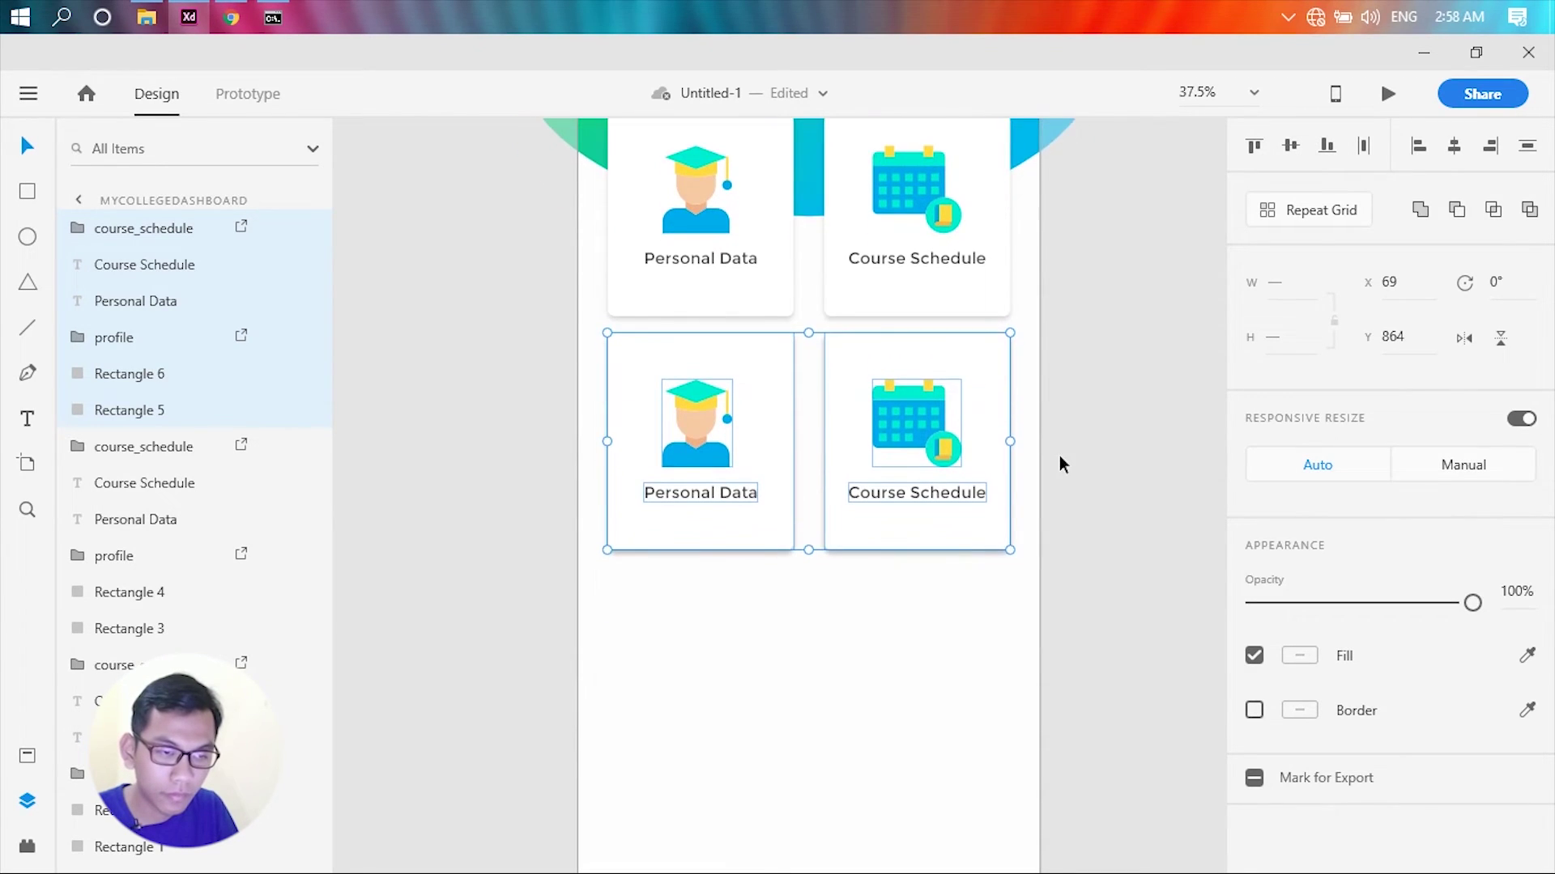
{"action": "scroll", "coordinate": [1059, 462], "scroll_direction": "down", "scroll_amount": 2}
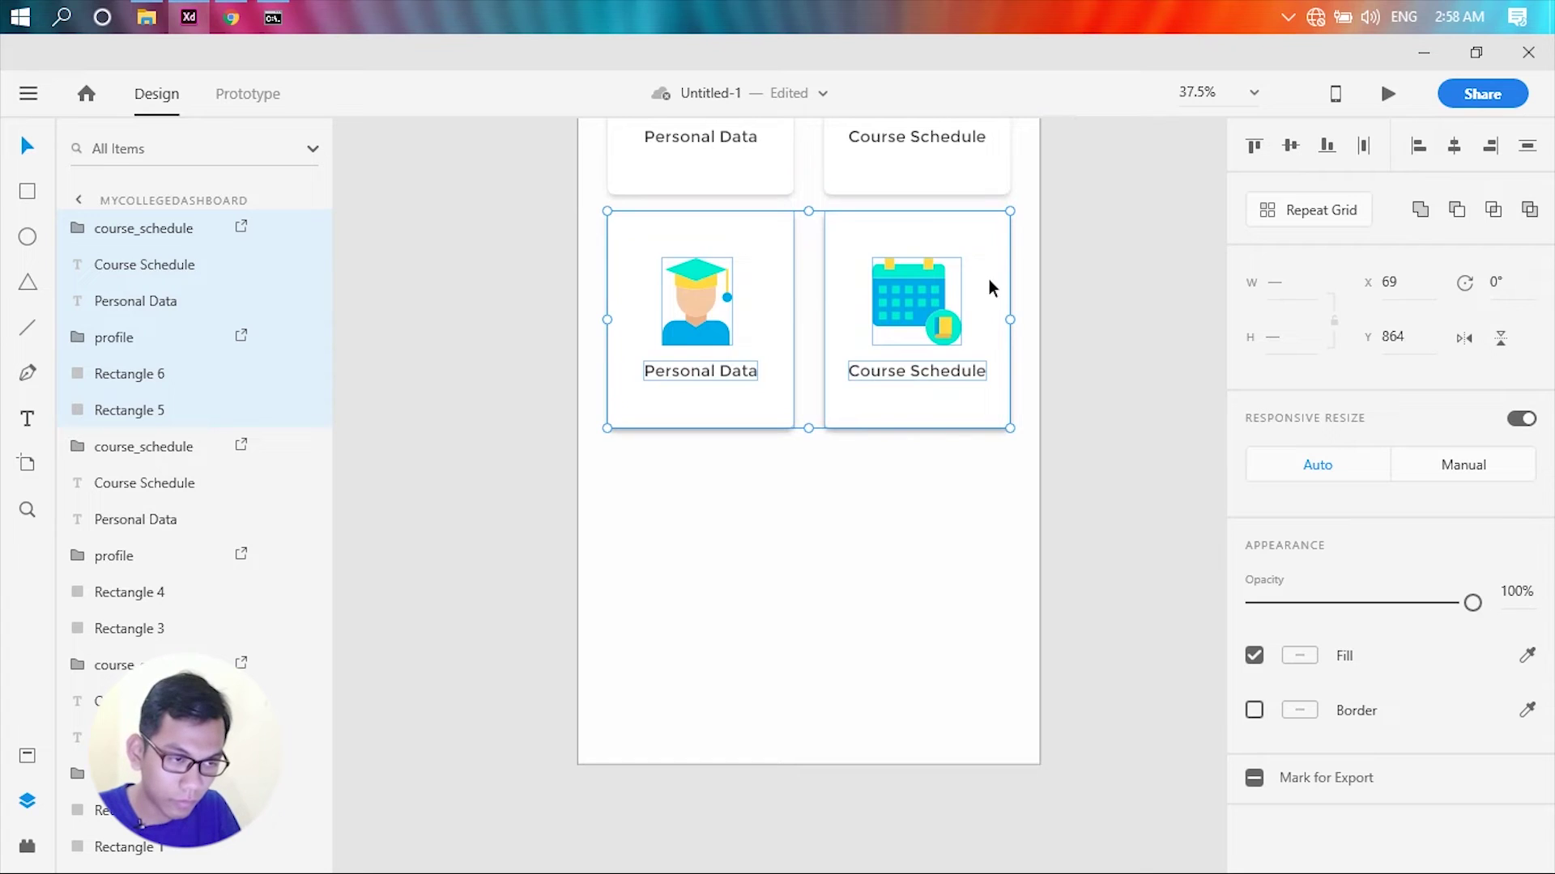
{"action": "left_click_drag", "start_coordinate": [989, 288], "coordinate": [983, 508]}
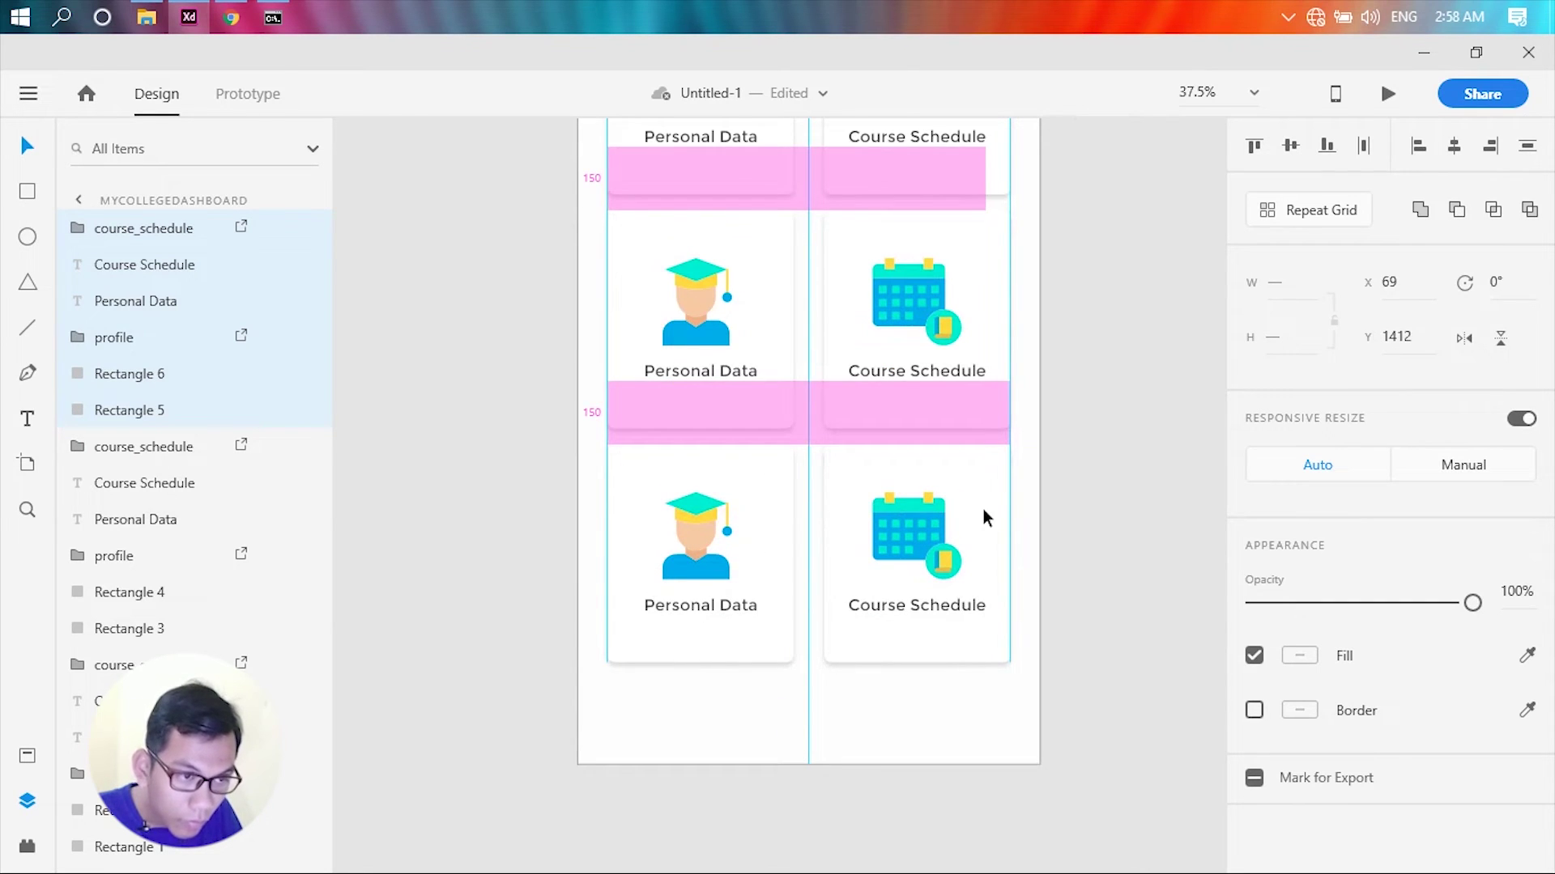
{"action": "left_click", "coordinate": [1205, 415]}
{"action": "scroll", "coordinate": [1205, 416], "scroll_direction": "down", "scroll_amount": 2}
{"action": "scroll", "coordinate": [1205, 416], "scroll_direction": "down", "scroll_amount": 2}
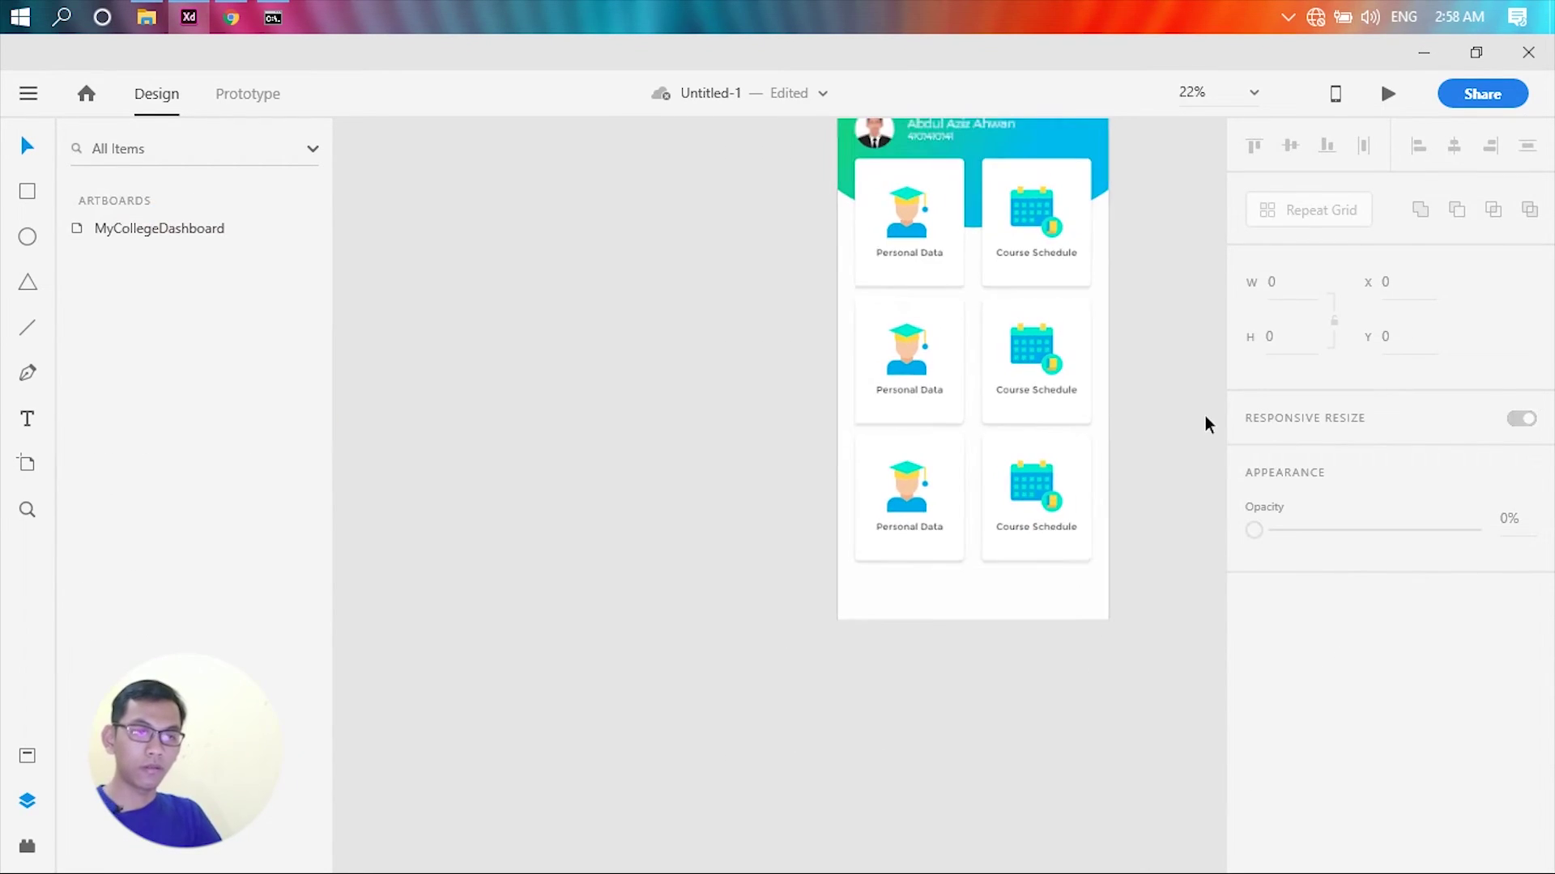
{"action": "scroll", "coordinate": [1205, 416], "scroll_direction": "up", "scroll_amount": 2}
{"action": "scroll", "coordinate": [1204, 415], "scroll_direction": "up", "scroll_amount": 2}
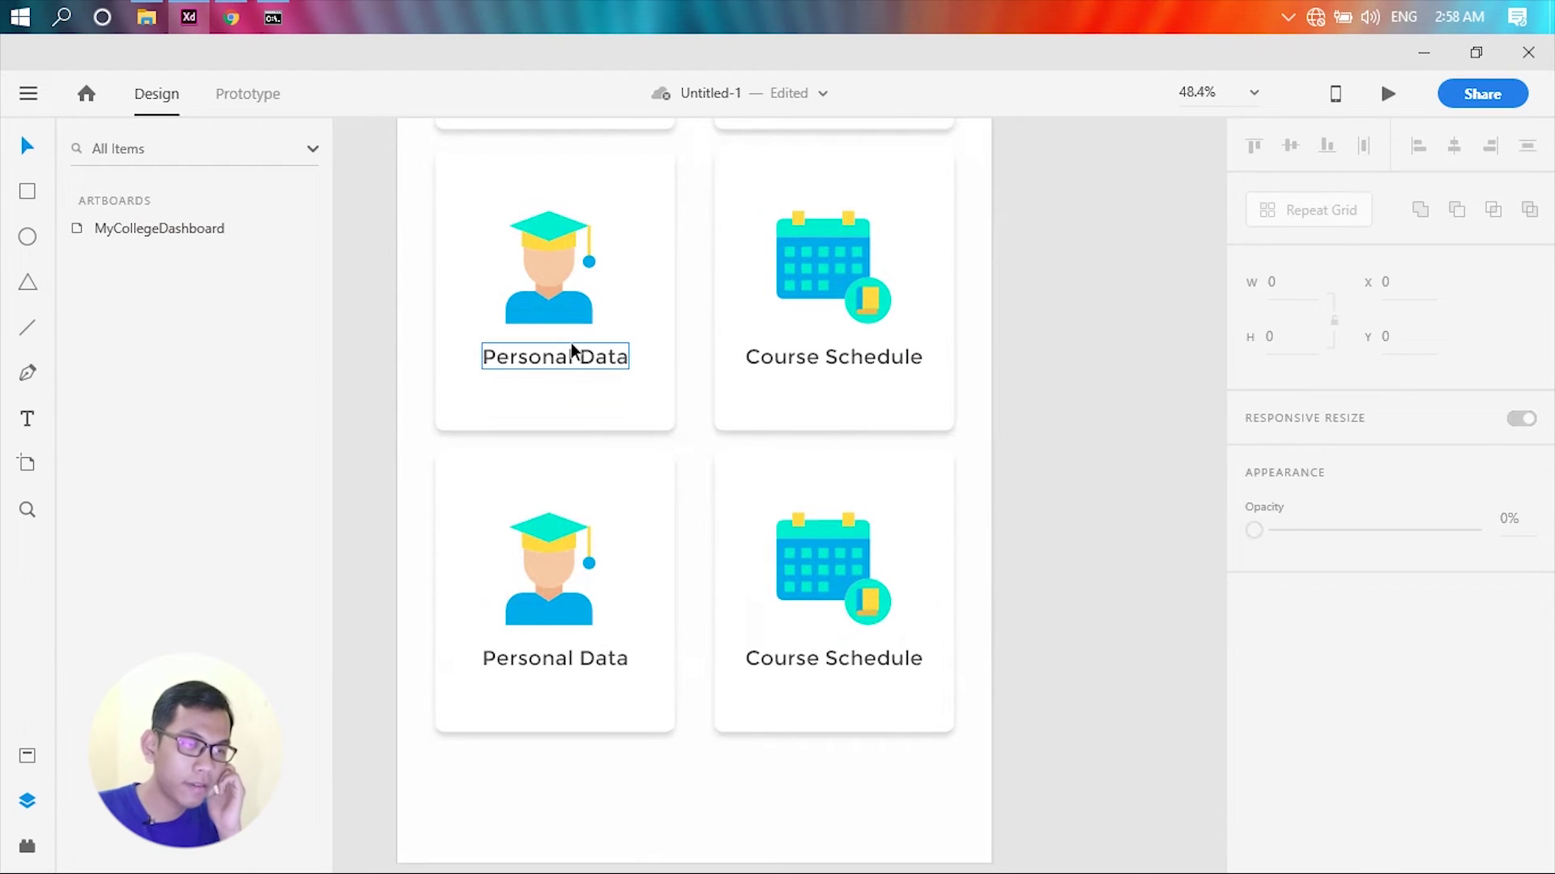
Step: Relabel the middle-row cards Study Result and Attendance Recap, centring each label
{"action": "double_click", "coordinate": [570, 344]}
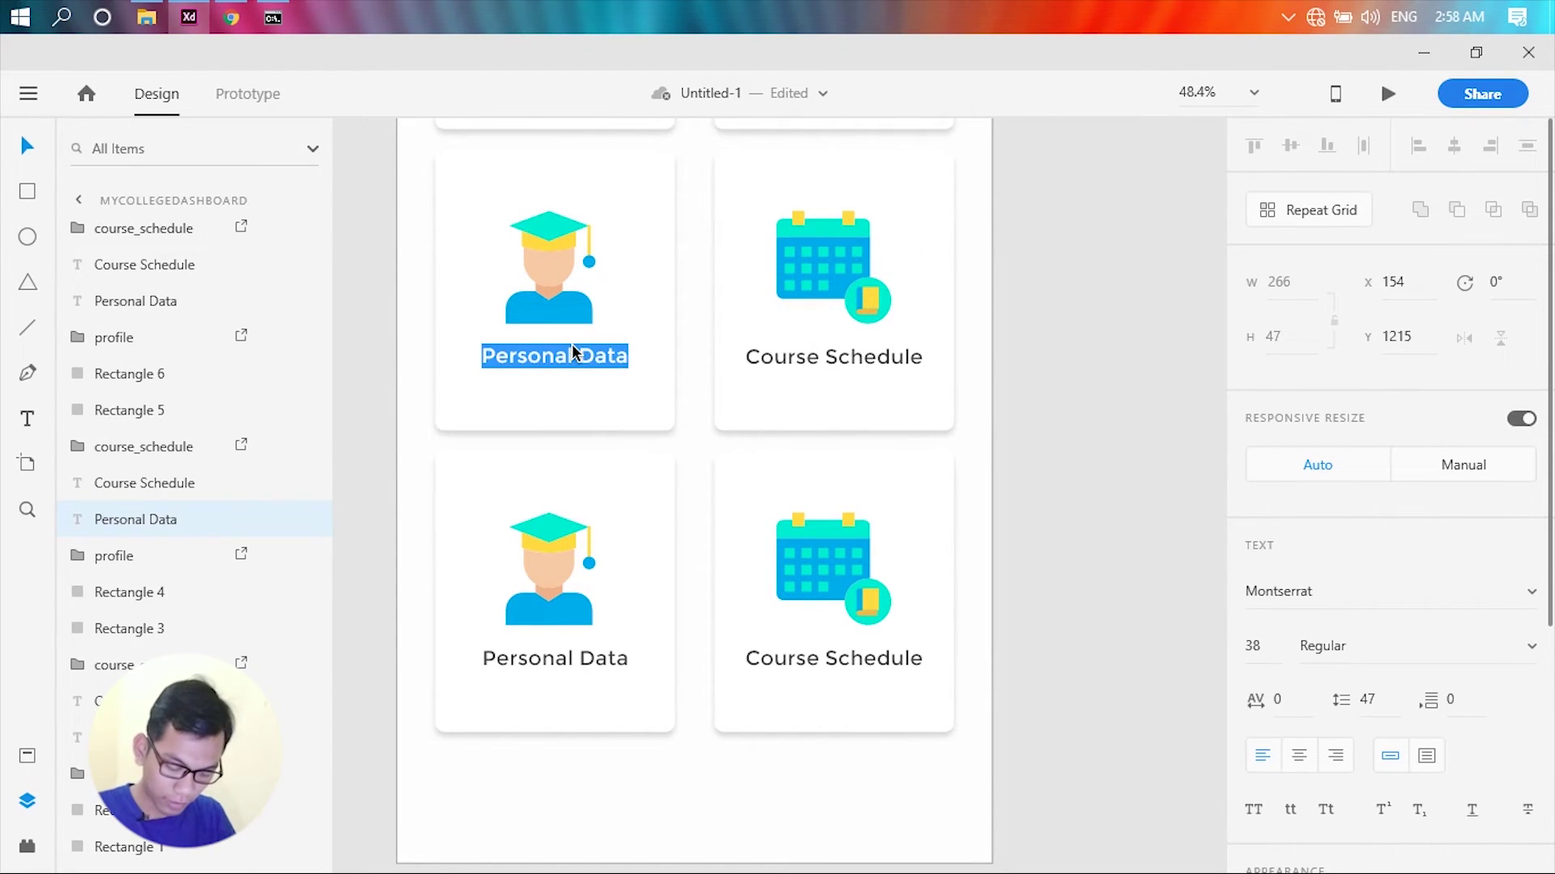
{"action": "type", "text": "Study Result"}
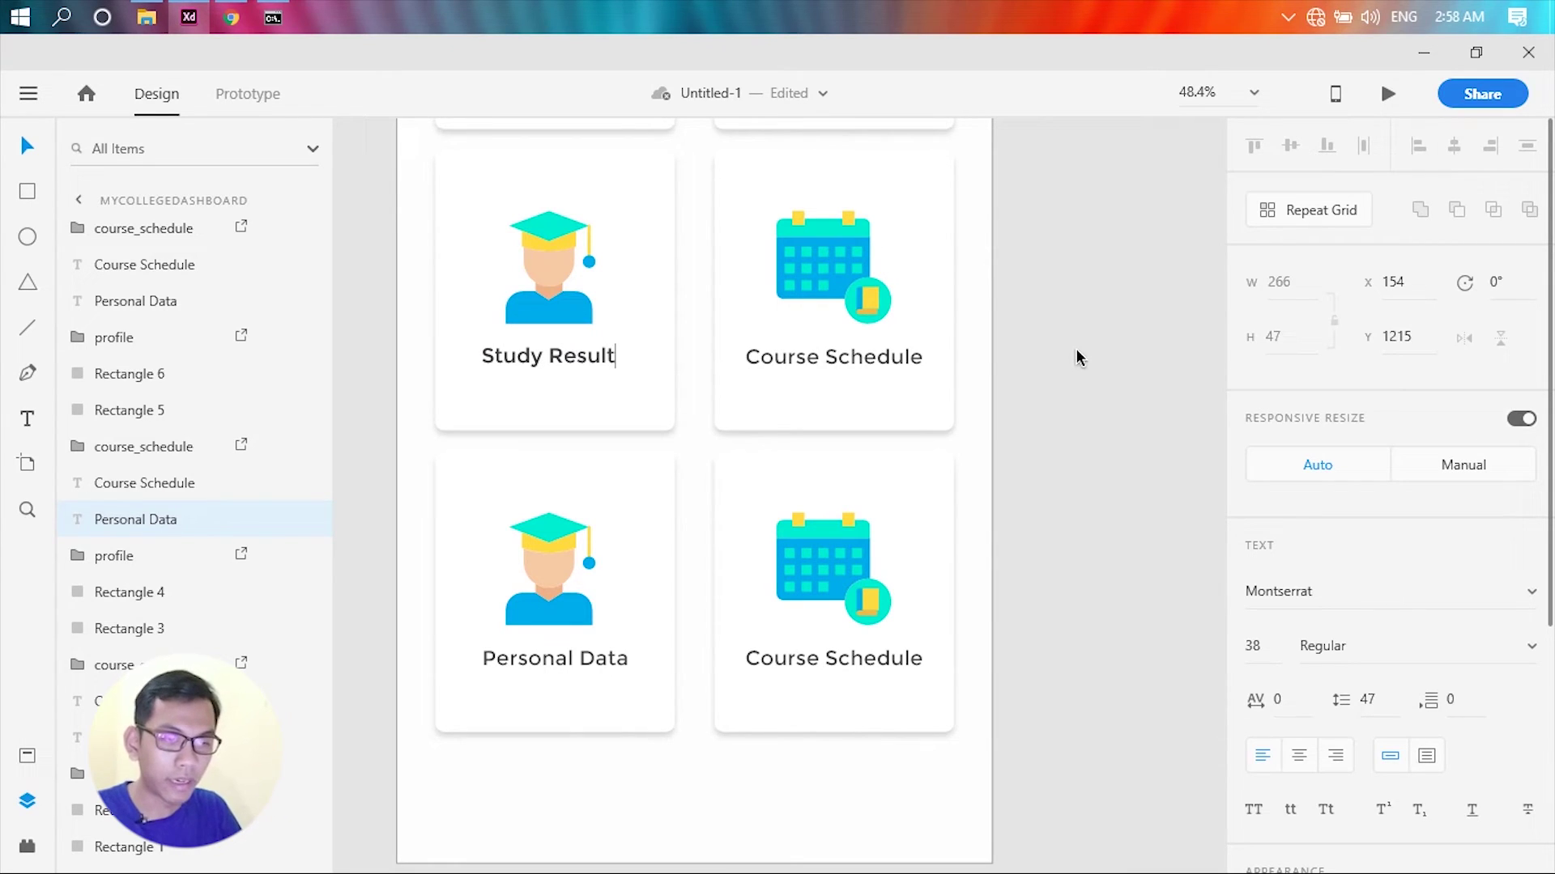
{"action": "key", "text": "Escape"}
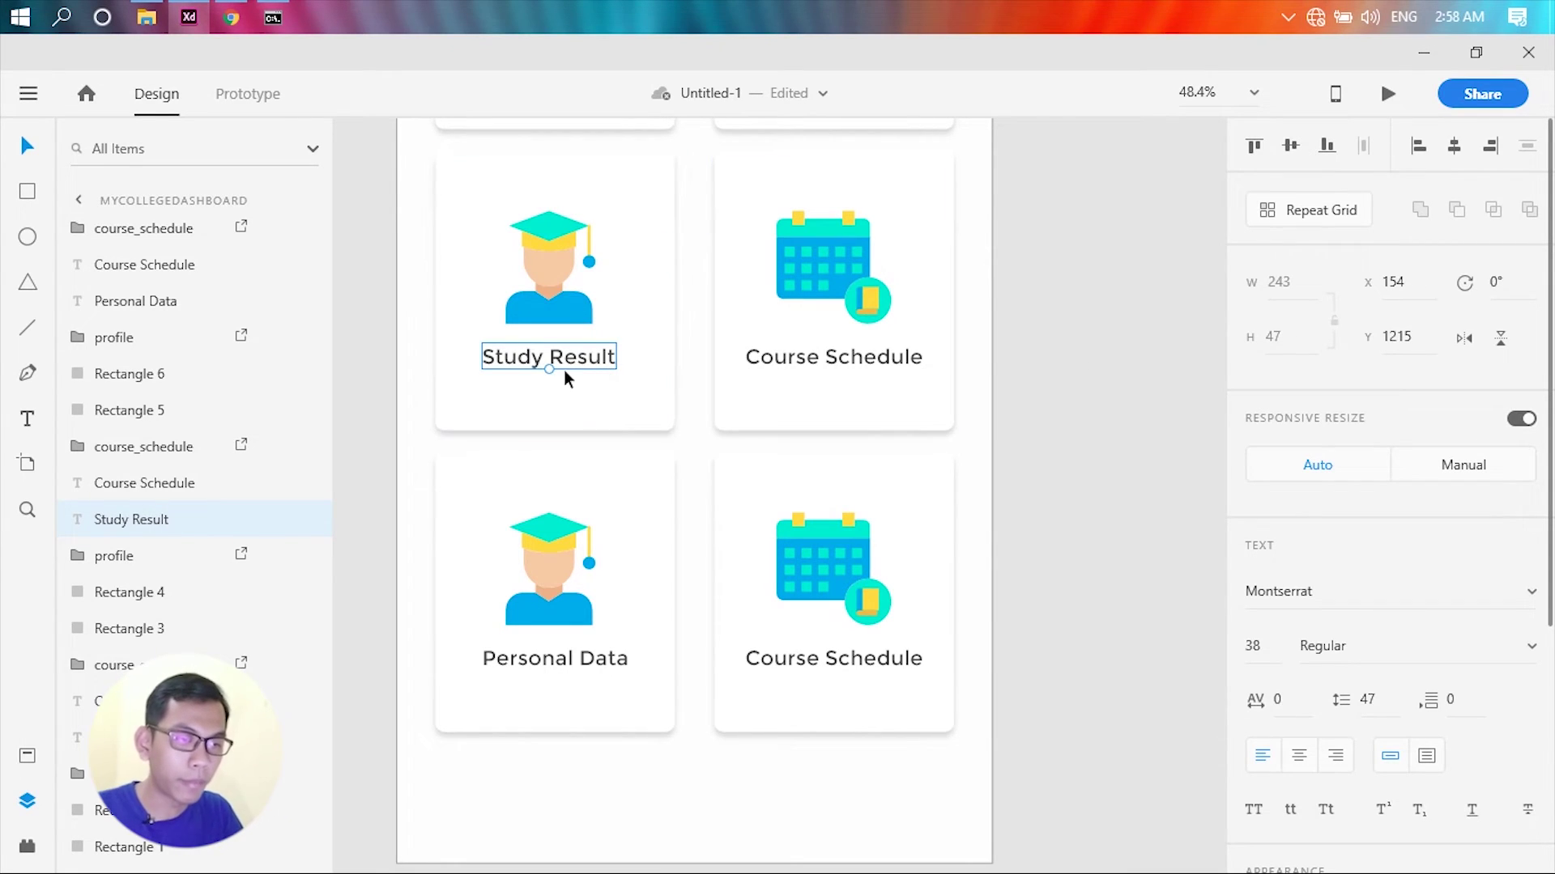
{"action": "left_click_drag", "start_coordinate": [576, 357], "coordinate": [581, 356]}
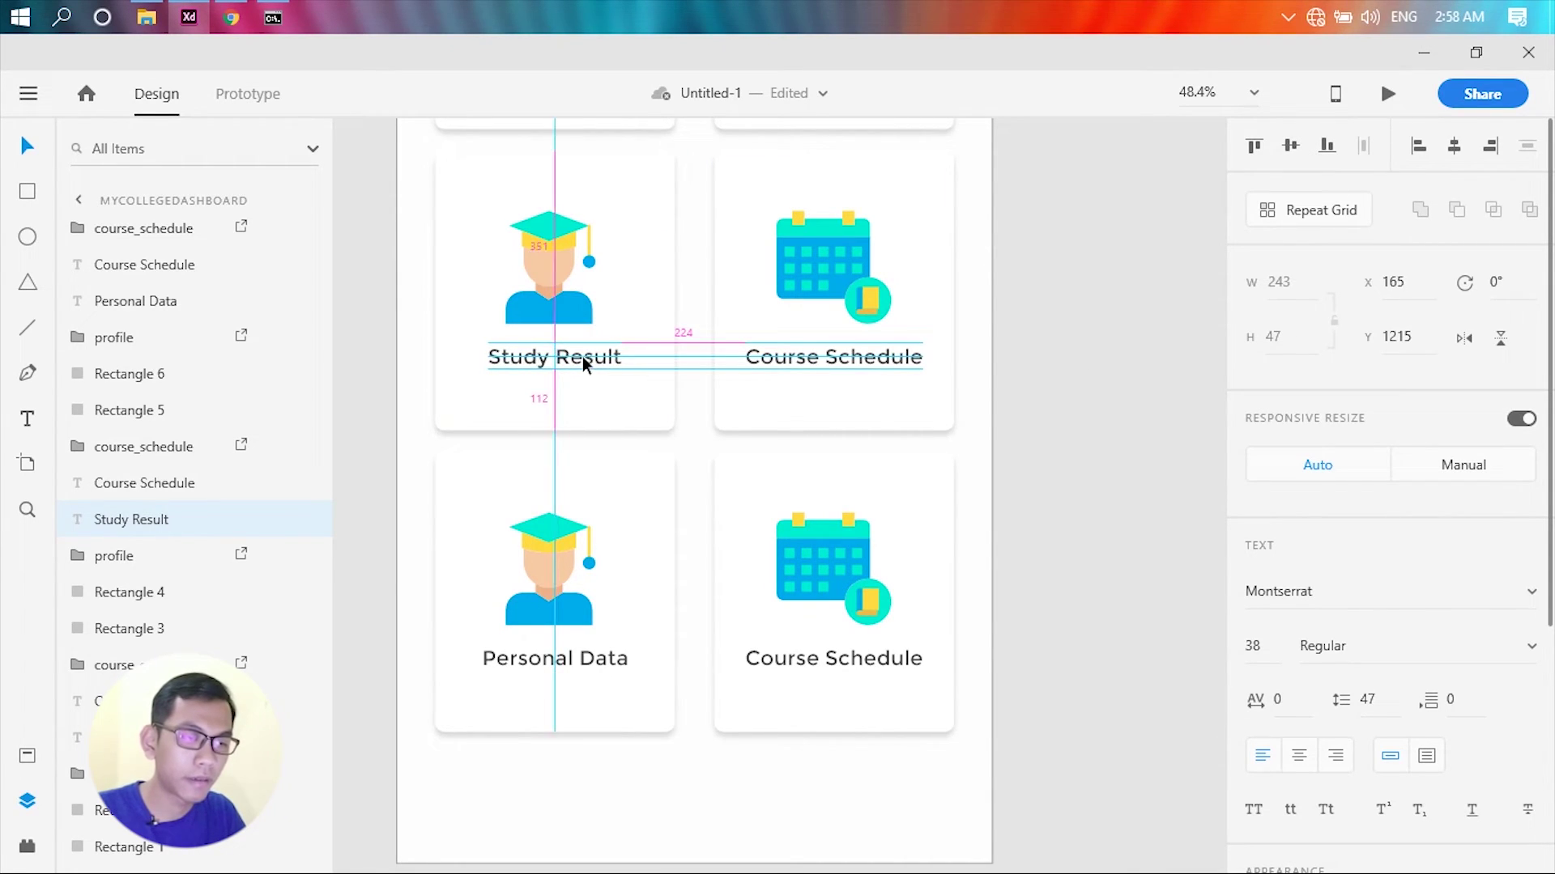
{"action": "left_click", "coordinate": [807, 354]}
{"action": "double_click", "coordinate": [807, 354]}
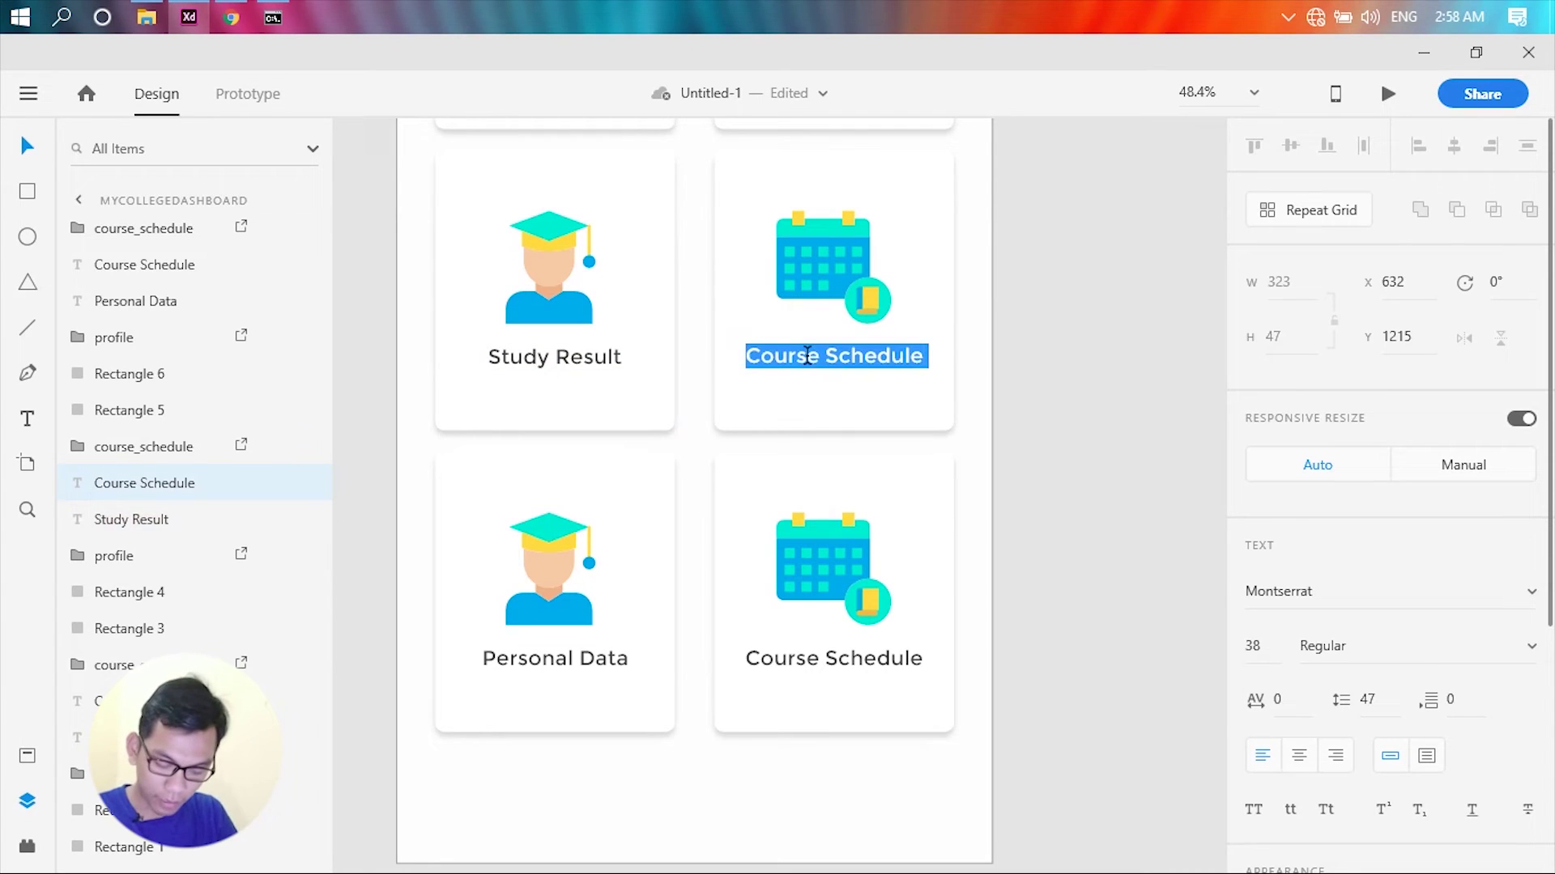
{"action": "type", "text": "A"}
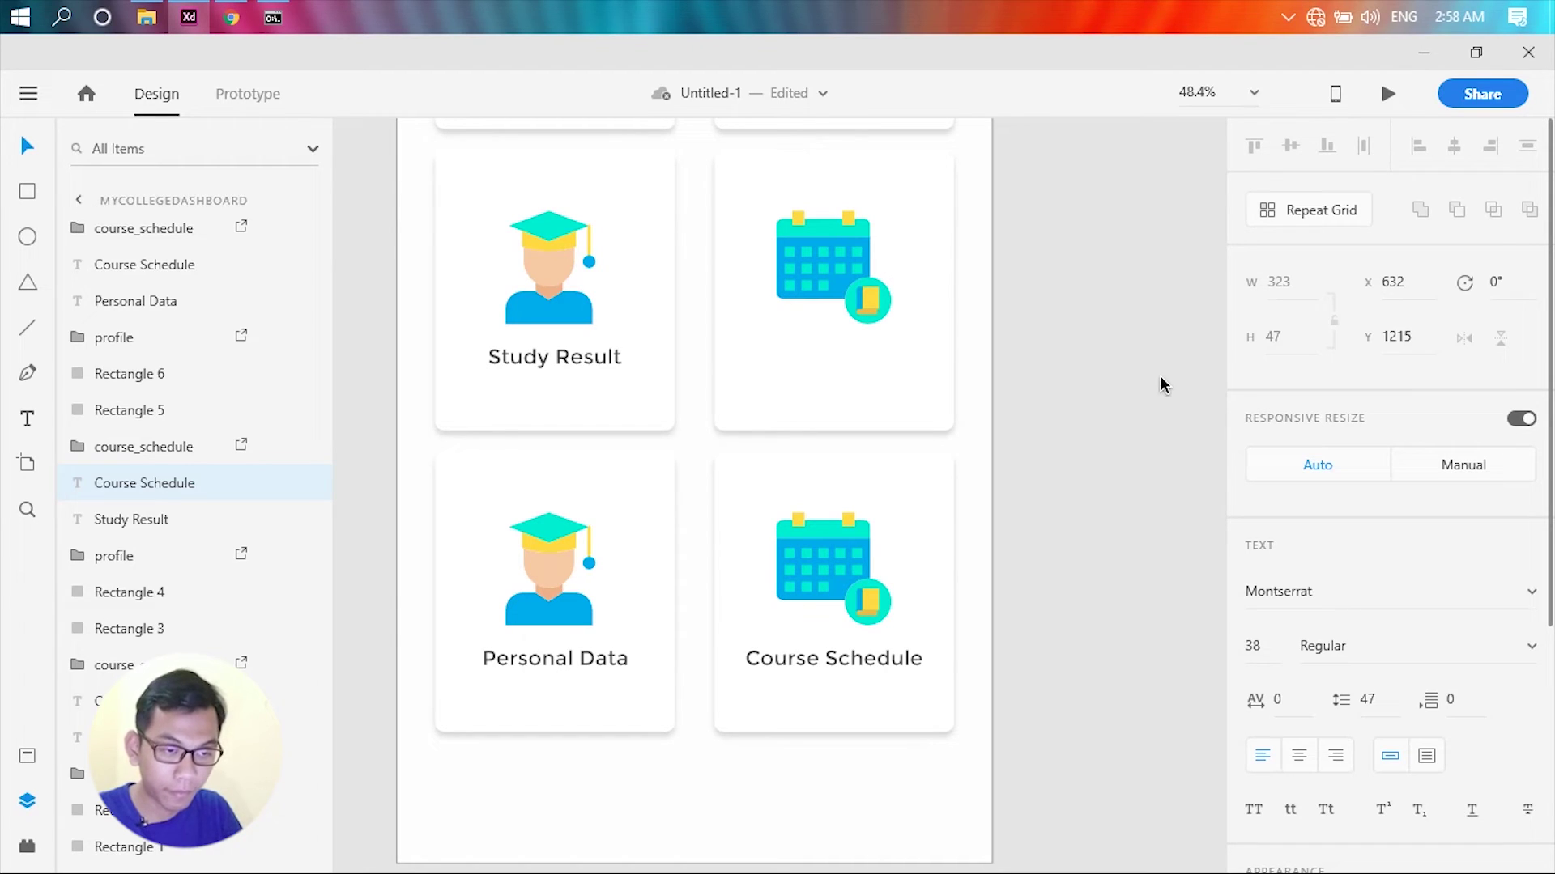
{"action": "key", "text": "Escape"}
{"action": "left_click_drag", "start_coordinate": [919, 358], "coordinate": [911, 358]}
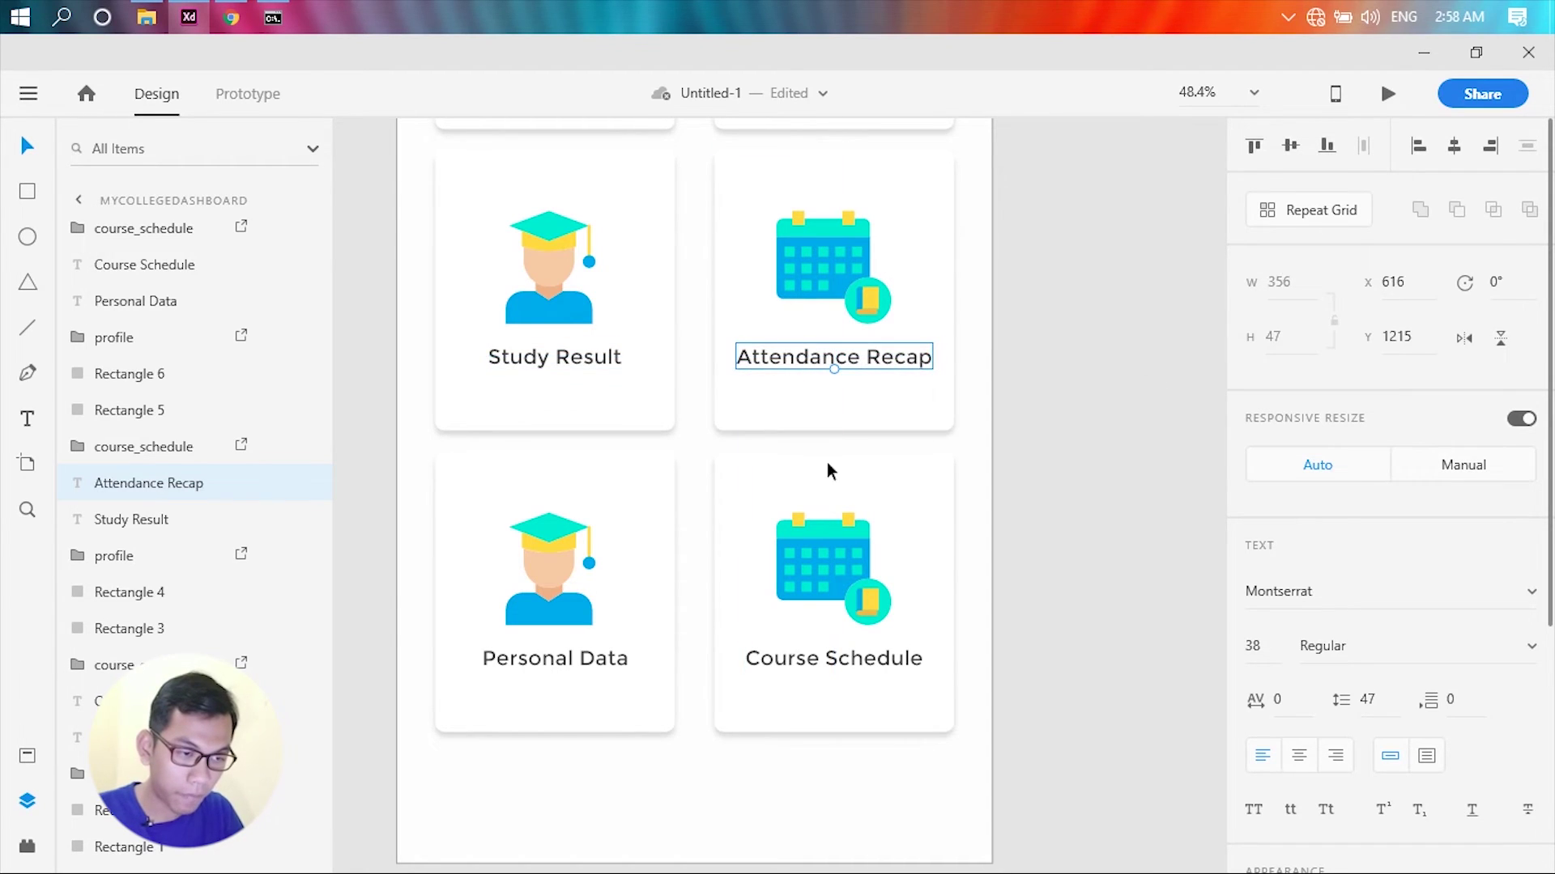
Step: Relabel the bottom-row cards Course Booking and Course Plan, centring each label
{"action": "double_click", "coordinate": [619, 658]}
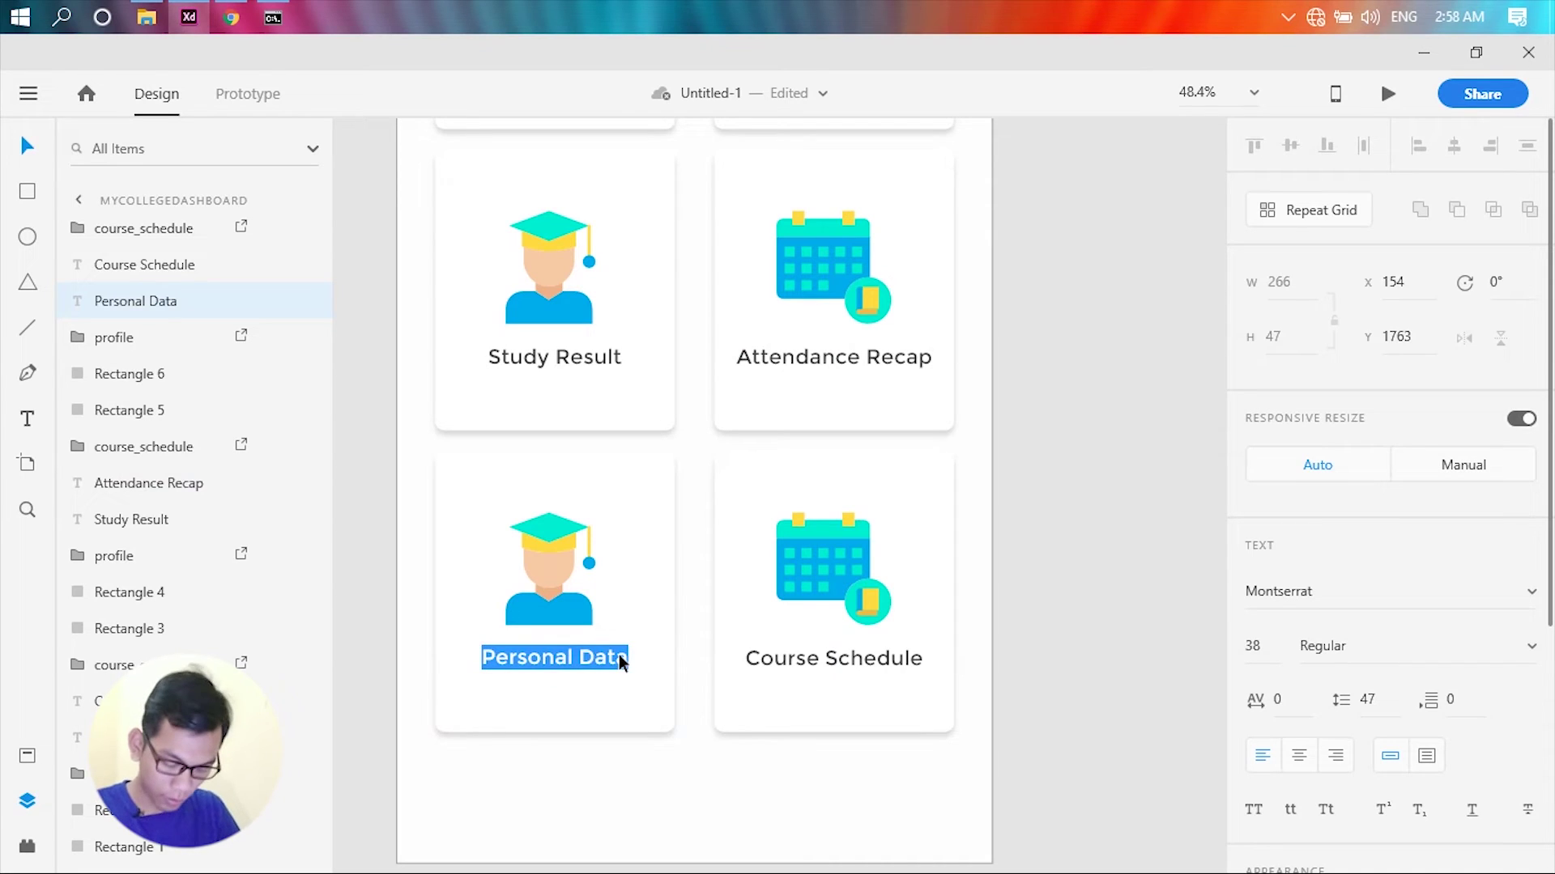
{"action": "type", "text": "Course Boo"}
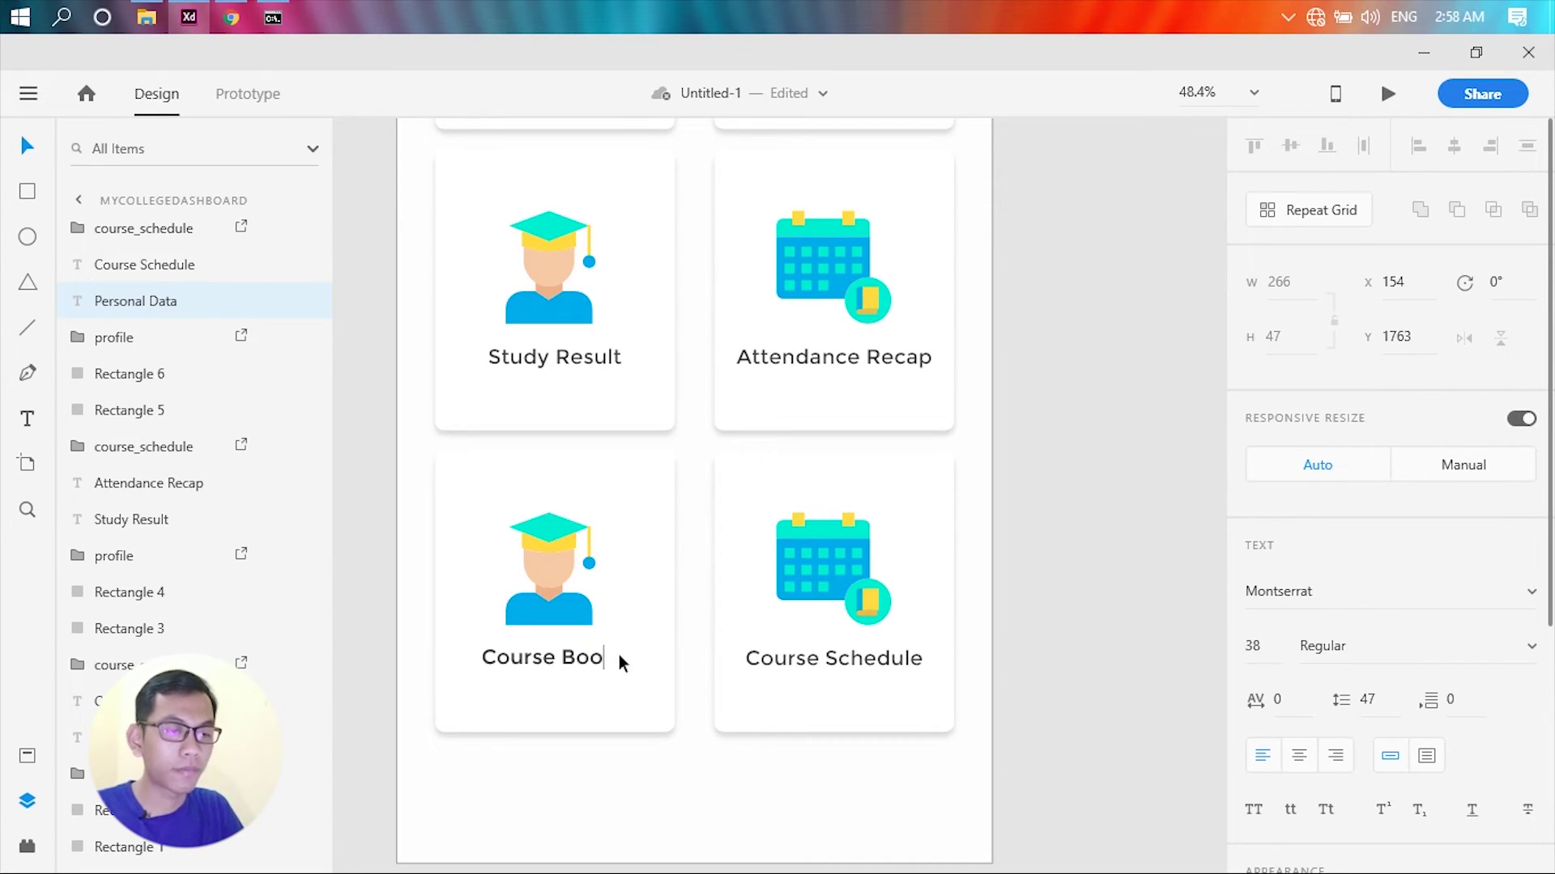
{"action": "type", "text": "king"}
{"action": "key", "text": "Escape"}
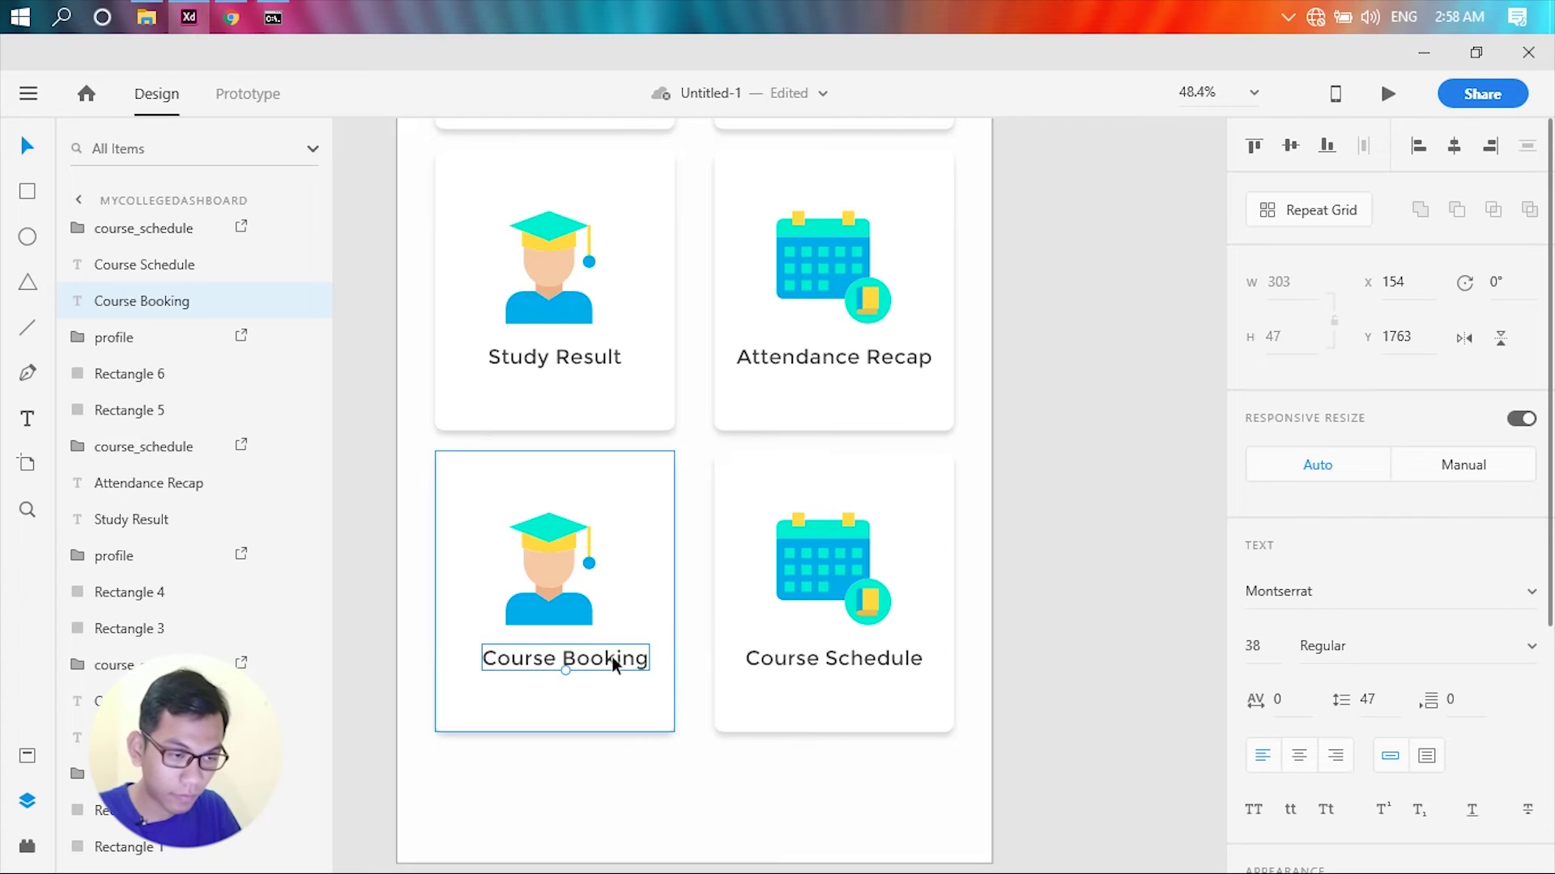
{"action": "left_click_drag", "start_coordinate": [607, 658], "coordinate": [604, 657]}
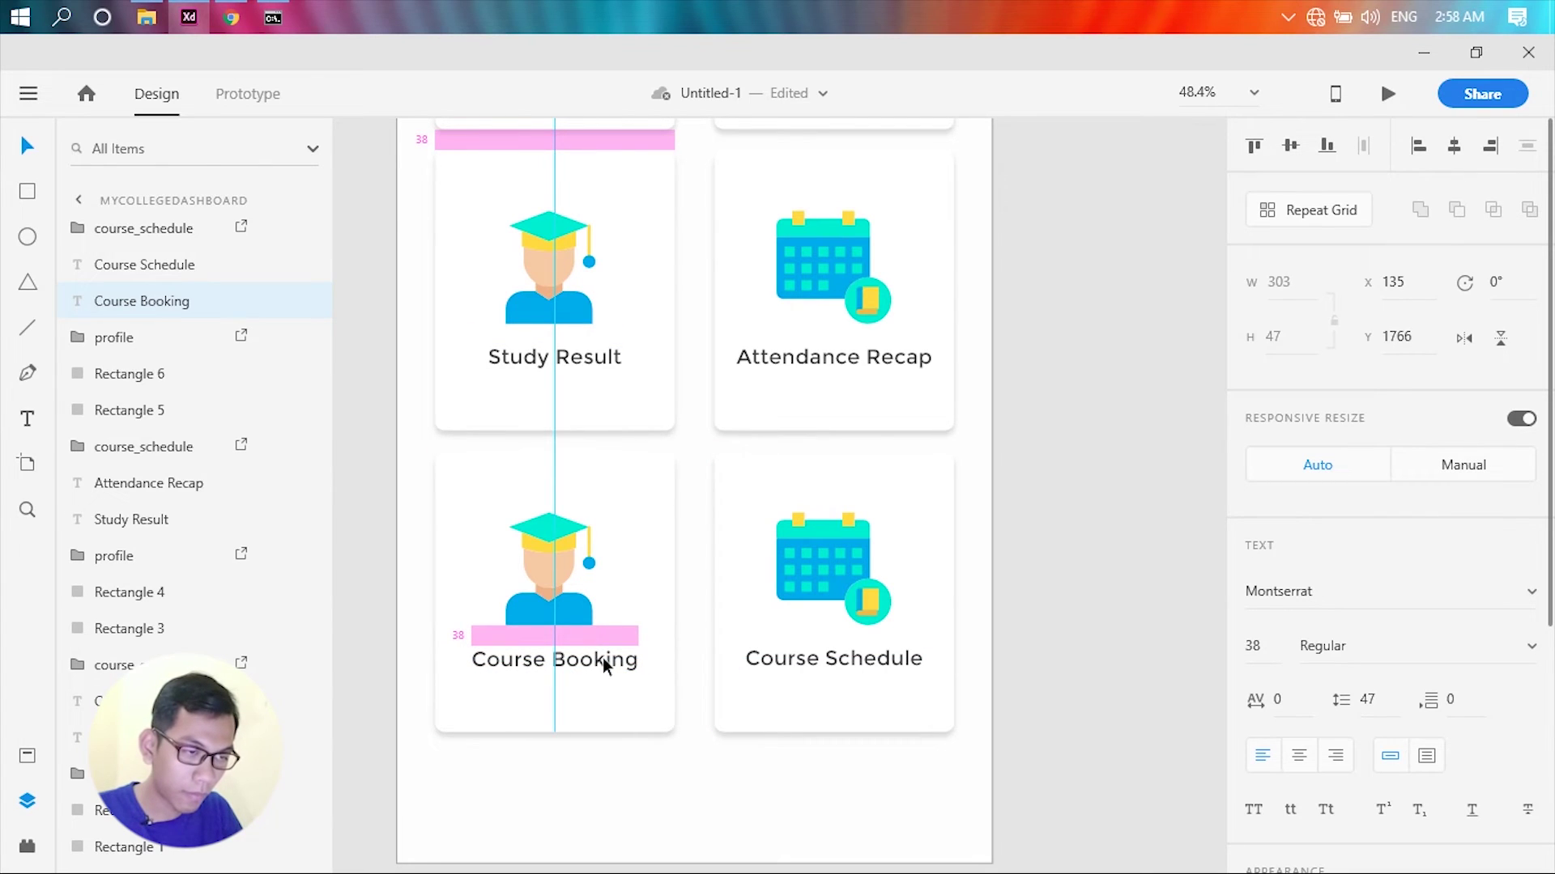
{"action": "double_click", "coordinate": [818, 658]}
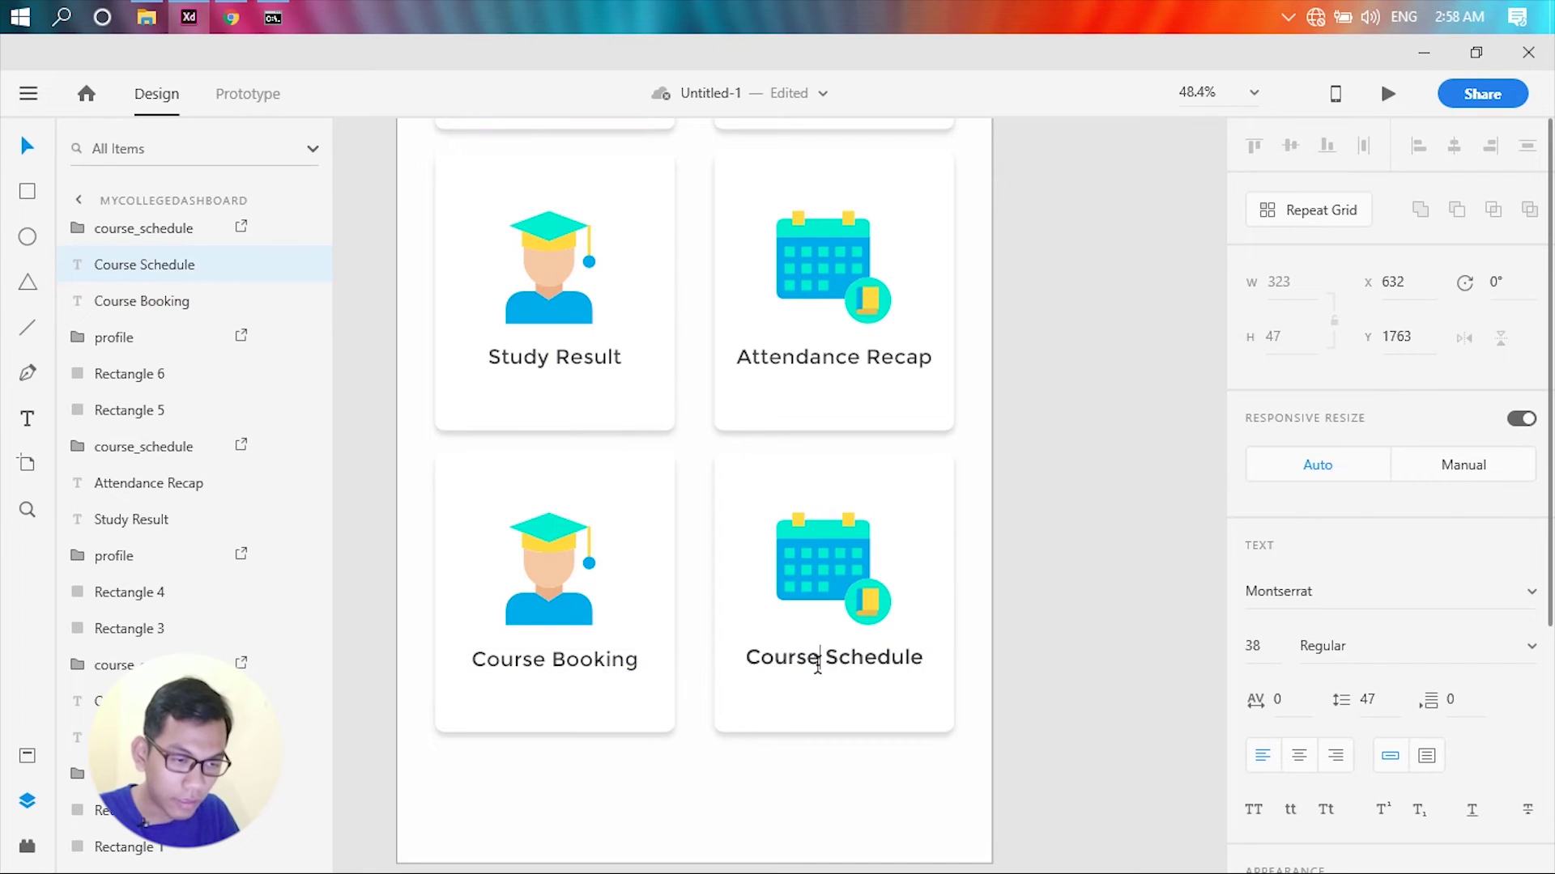
{"action": "key", "text": "ctrl+a"}
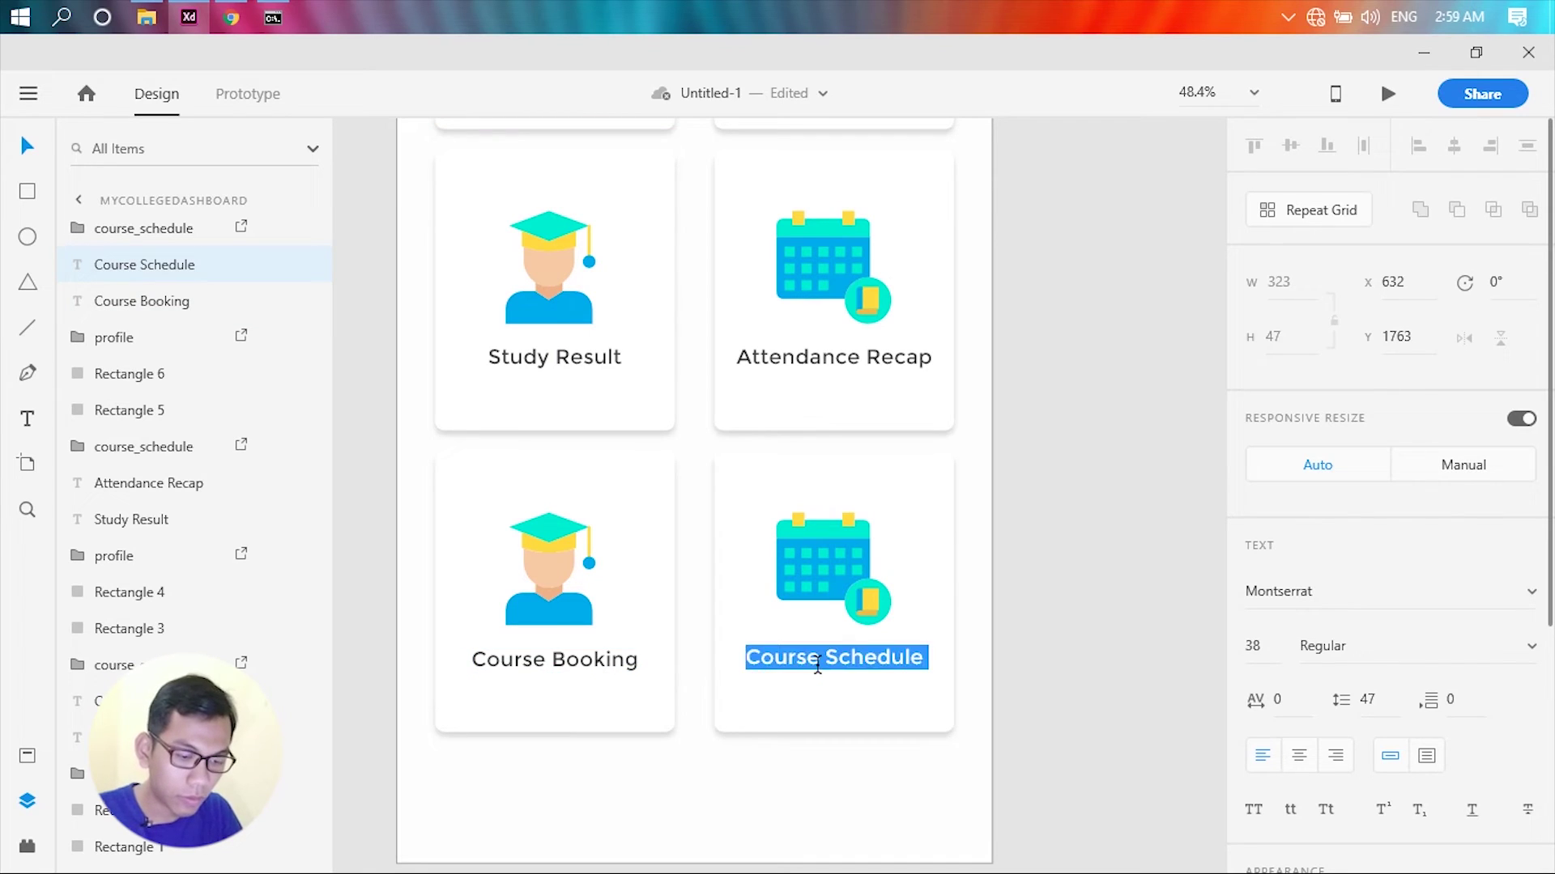
{"action": "type", "text": "Cou"}
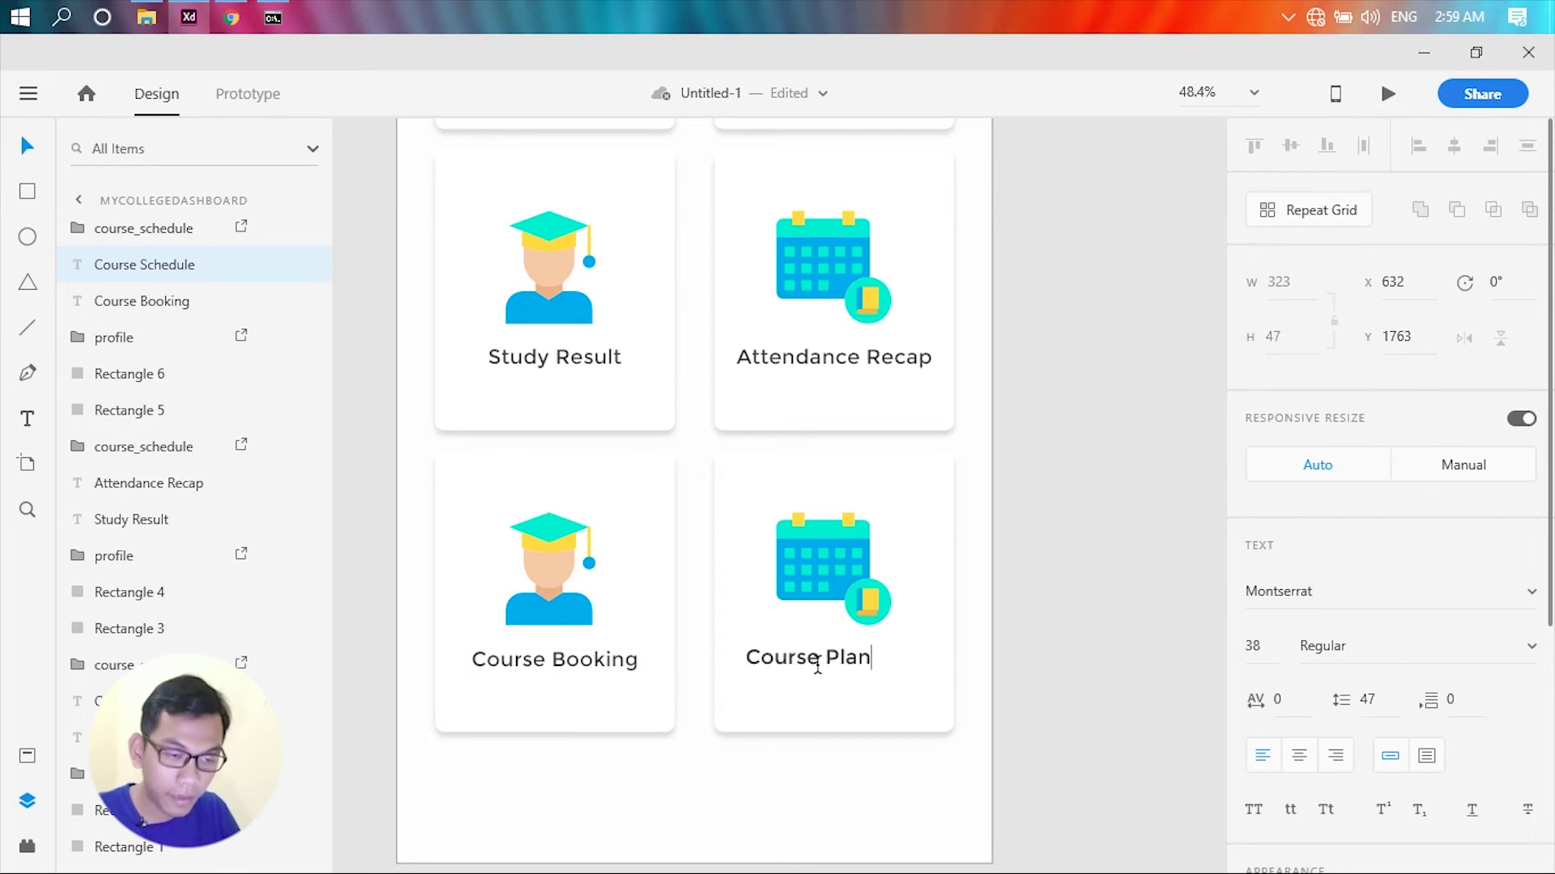
{"action": "left_click", "coordinate": [985, 651]}
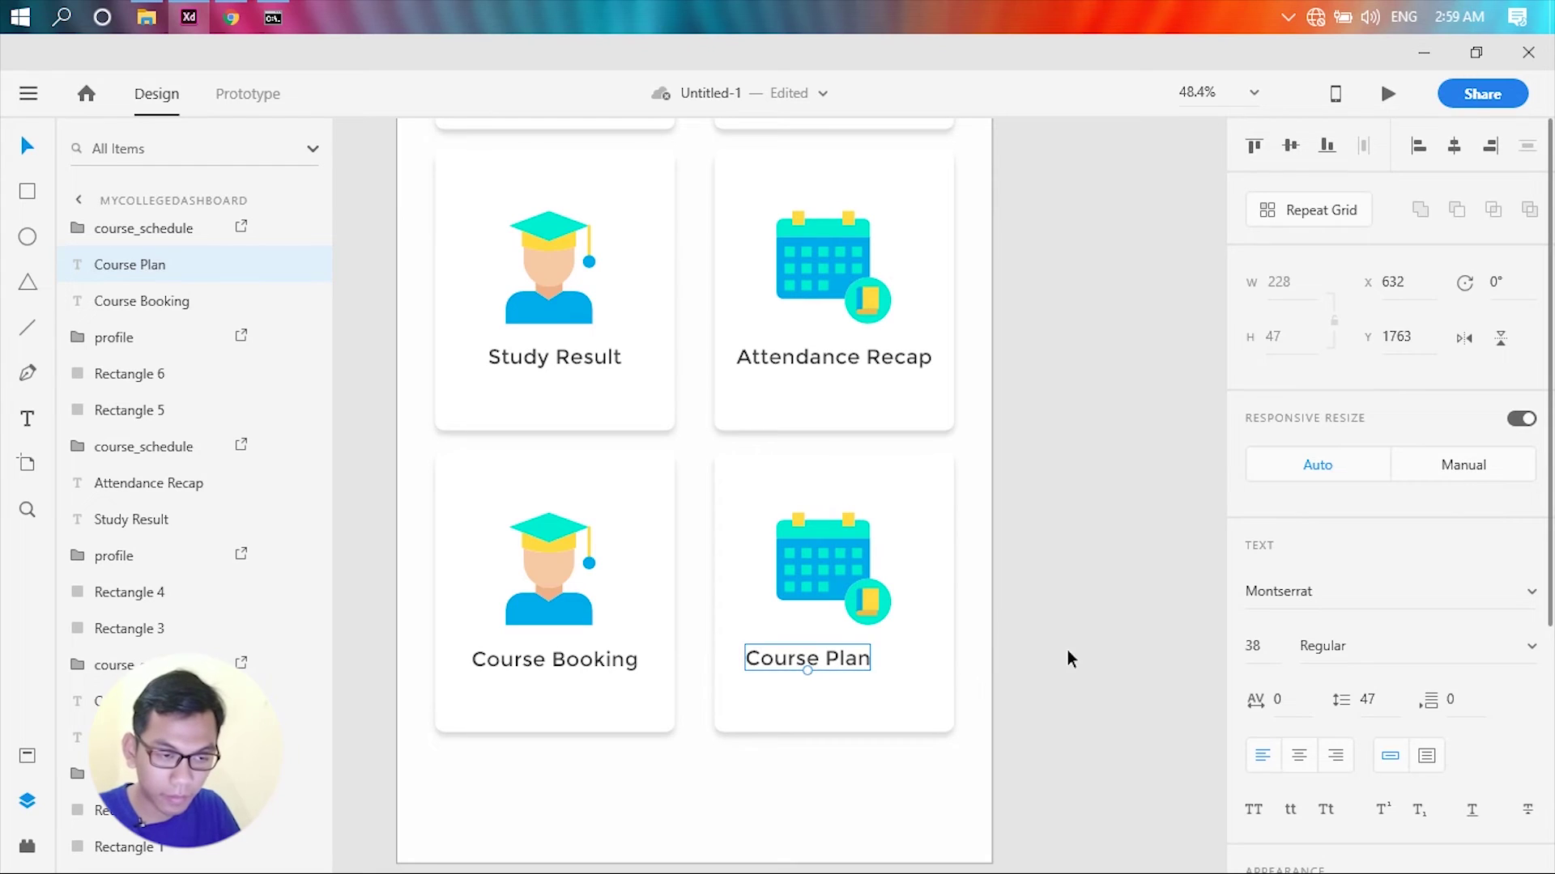
{"action": "left_click", "coordinate": [807, 664]}
{"action": "left_click_drag", "start_coordinate": [789, 654], "coordinate": [814, 660]}
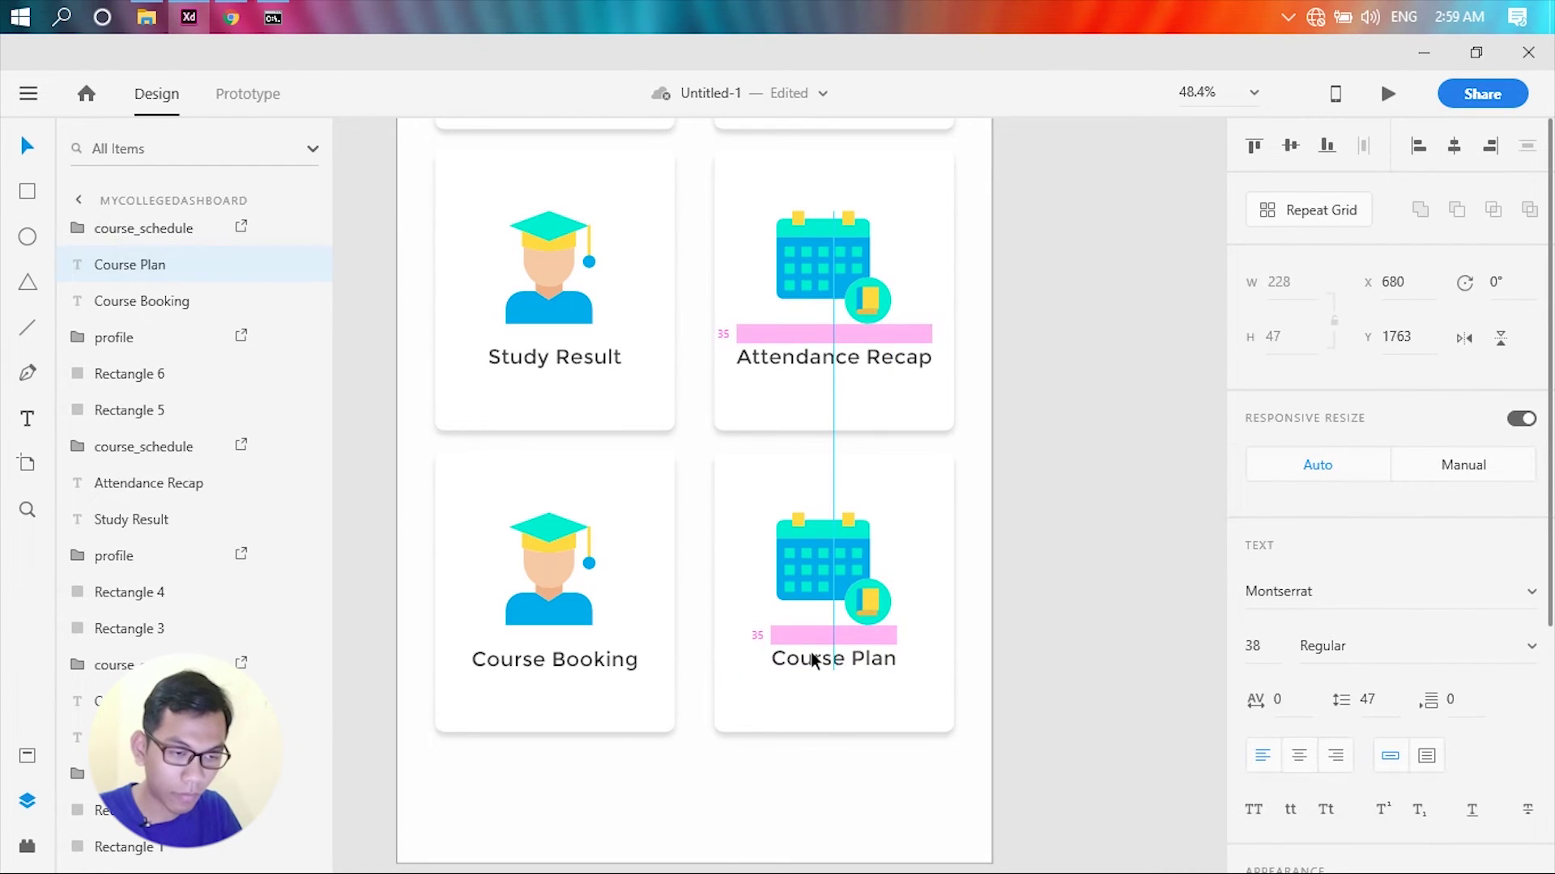
{"action": "left_click_drag", "start_coordinate": [599, 658], "coordinate": [594, 654]}
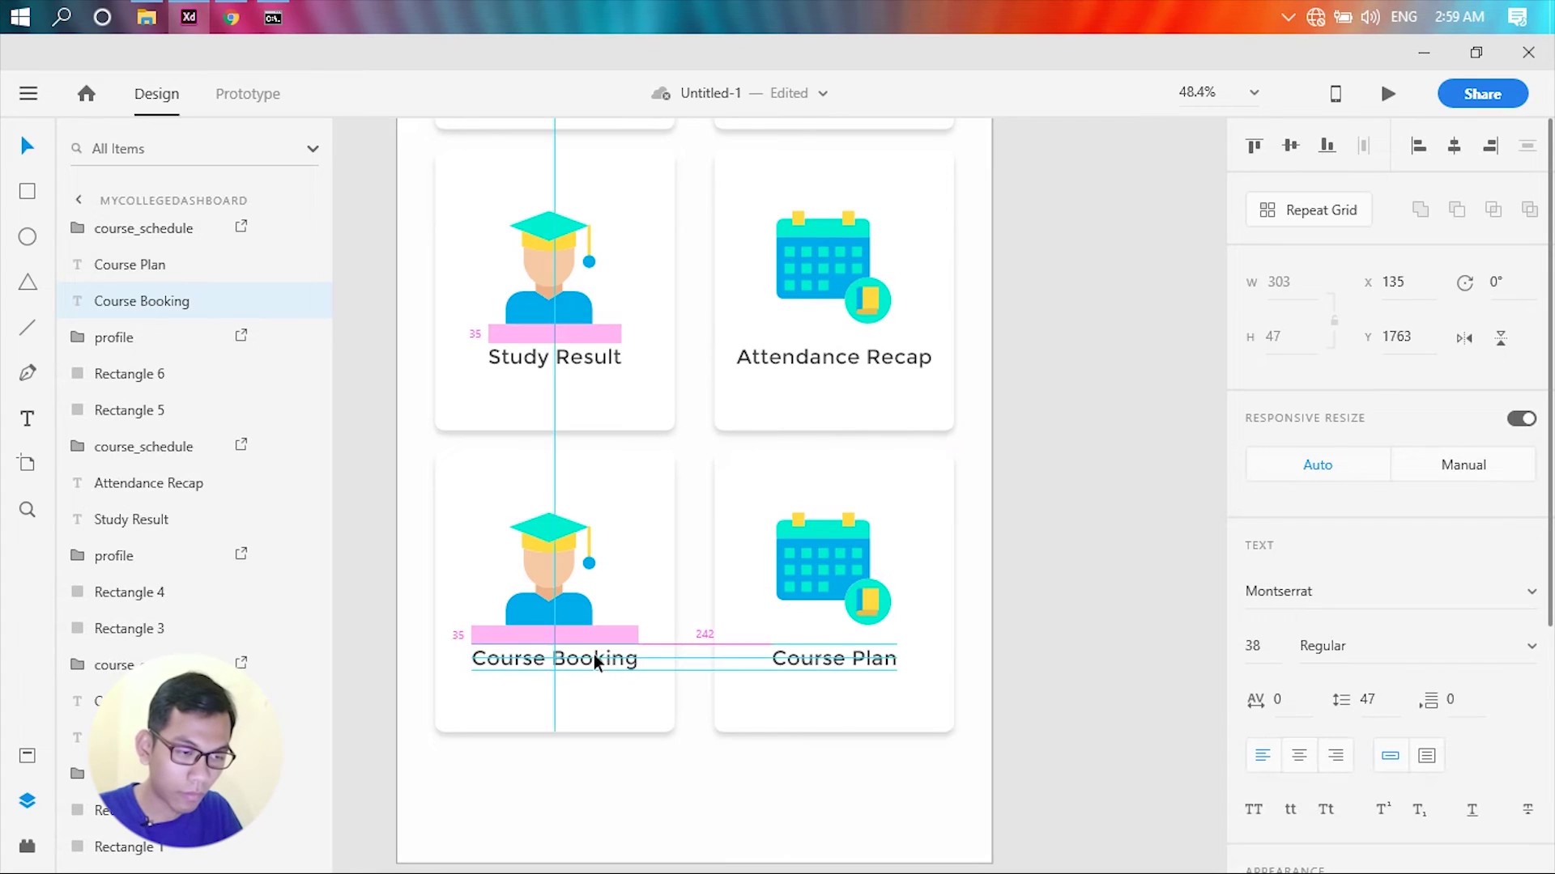
{"action": "left_click", "coordinate": [1114, 674]}
Step: Delete the graduate icon from the Study Result card
{"action": "scroll", "coordinate": [1114, 674], "scroll_direction": "down", "scroll_amount": 2}
{"action": "left_click", "coordinate": [693, 370]}
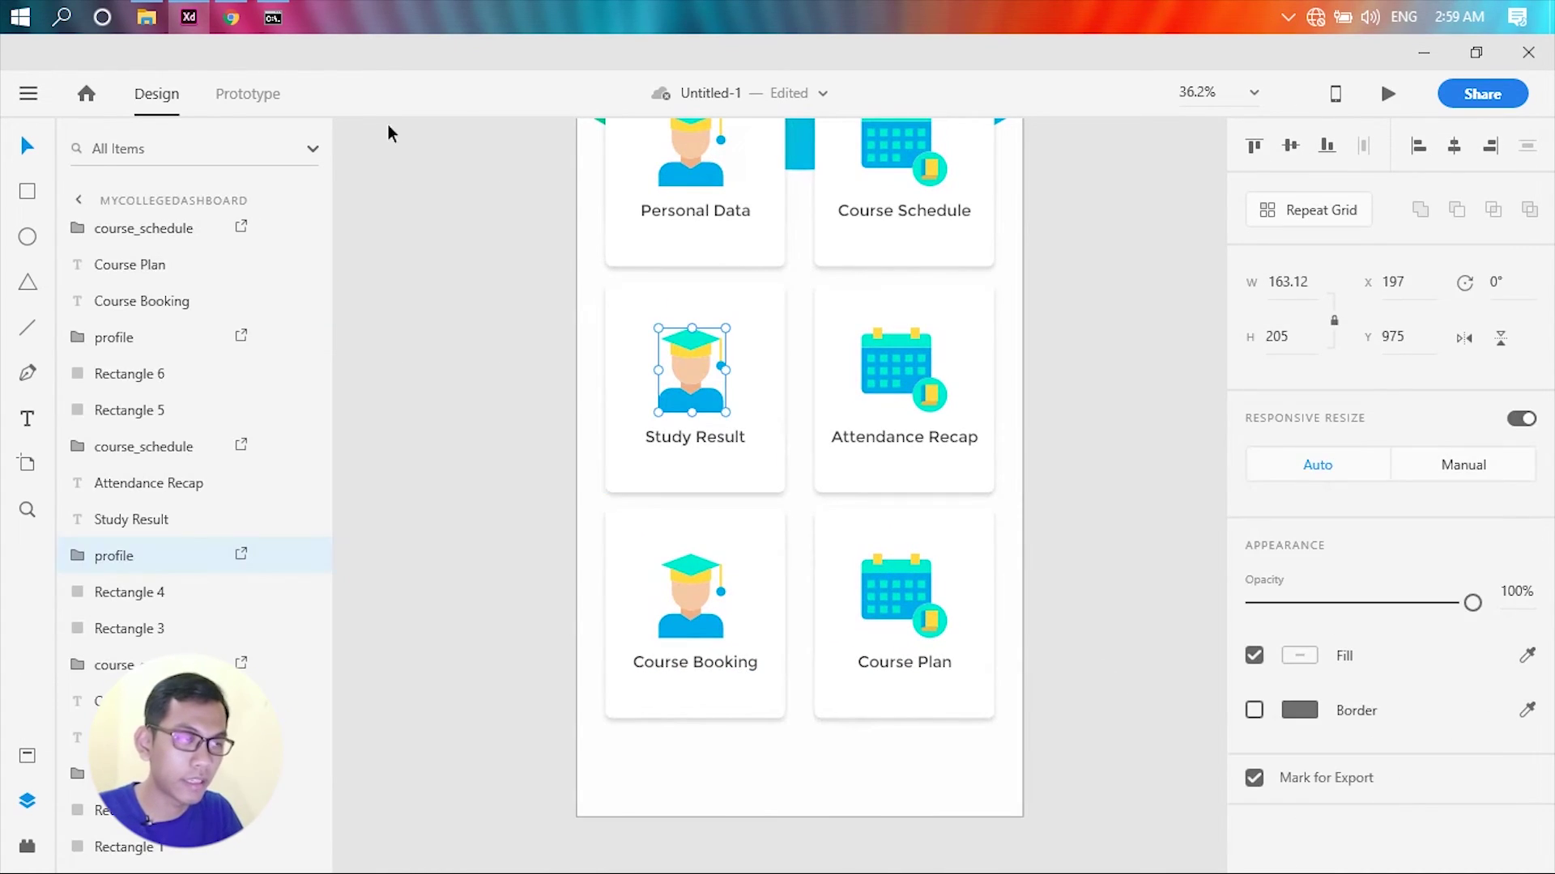
{"action": "left_click", "coordinate": [146, 16]}
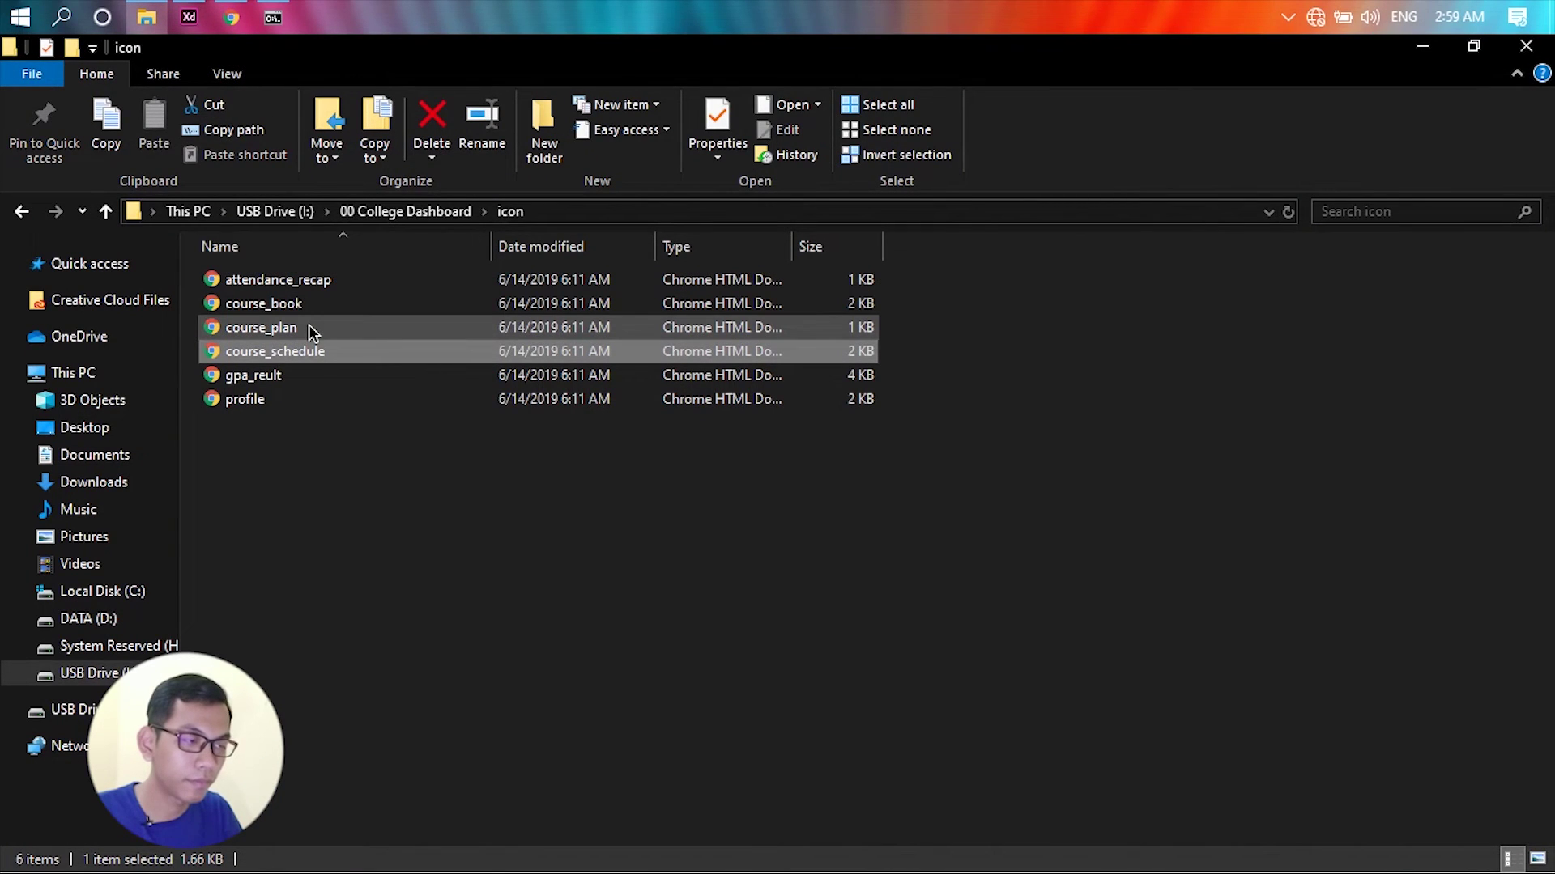
{"action": "left_click", "coordinate": [188, 12]}
{"action": "key", "text": "Delete"}
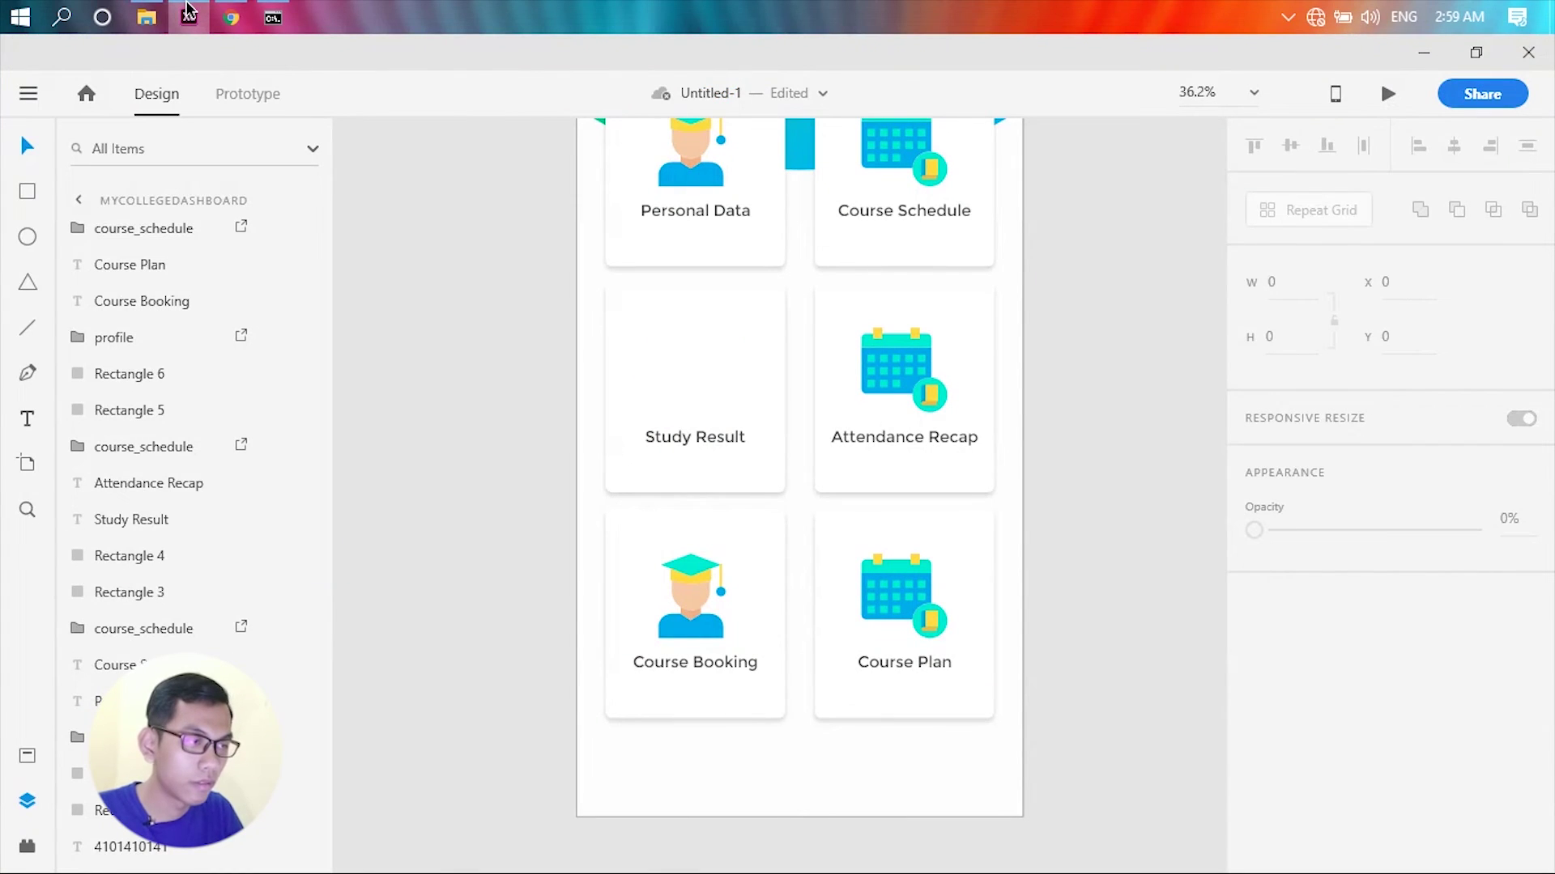
Step: Select the gpa_reult file in the icon folder and drag it toward Adobe XD
{"action": "left_click", "coordinate": [145, 16]}
{"action": "left_click", "coordinate": [146, 16]}
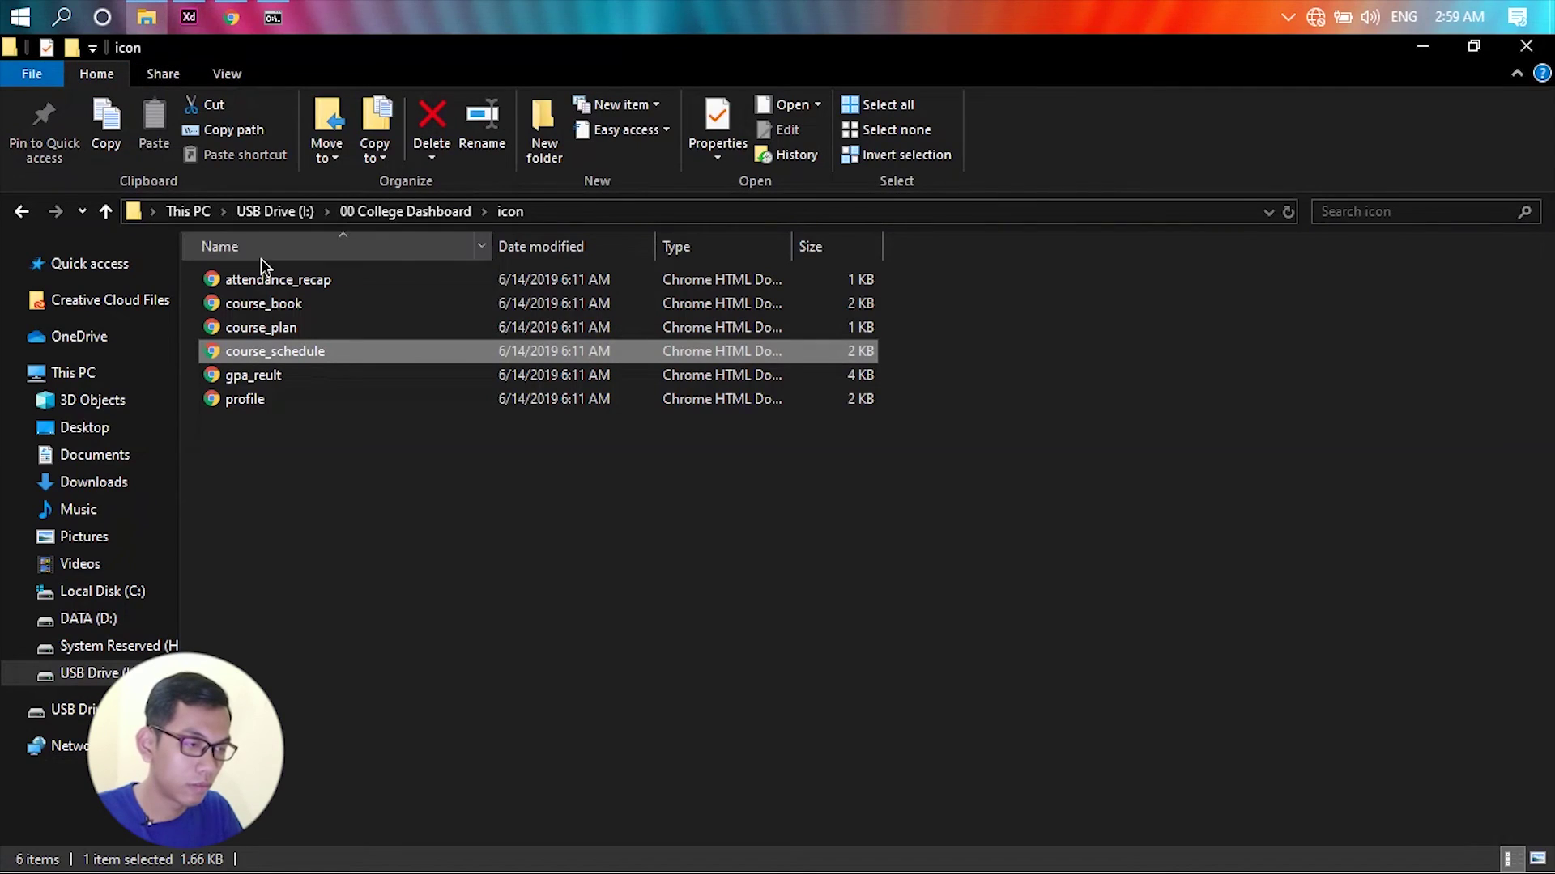
{"action": "left_click", "coordinate": [257, 377]}
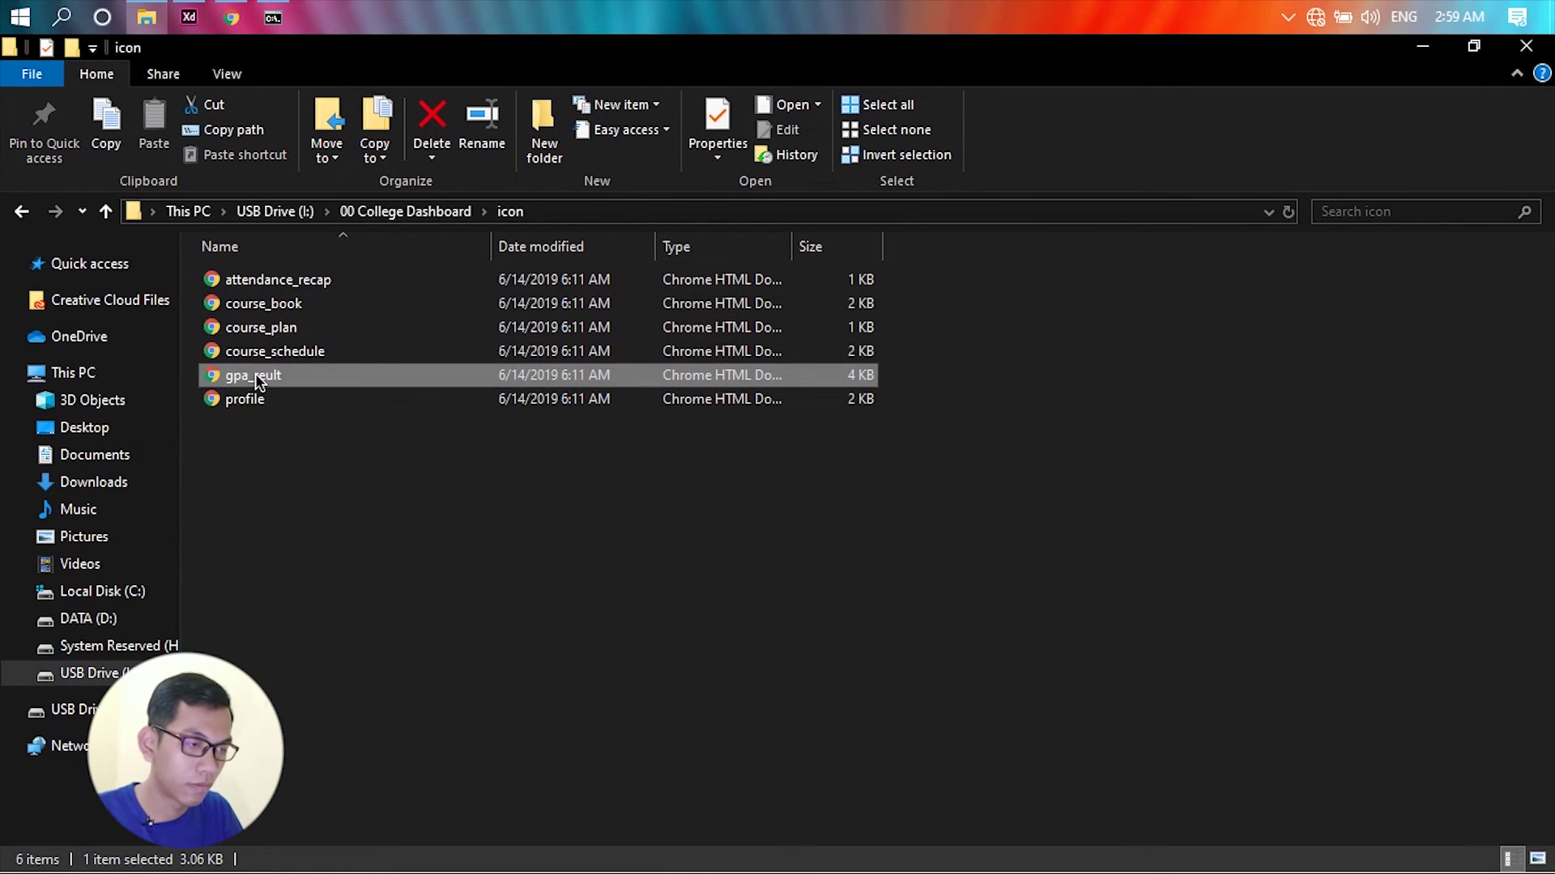
{"action": "left_click_drag", "start_coordinate": [275, 356], "coordinate": [448, 387]}
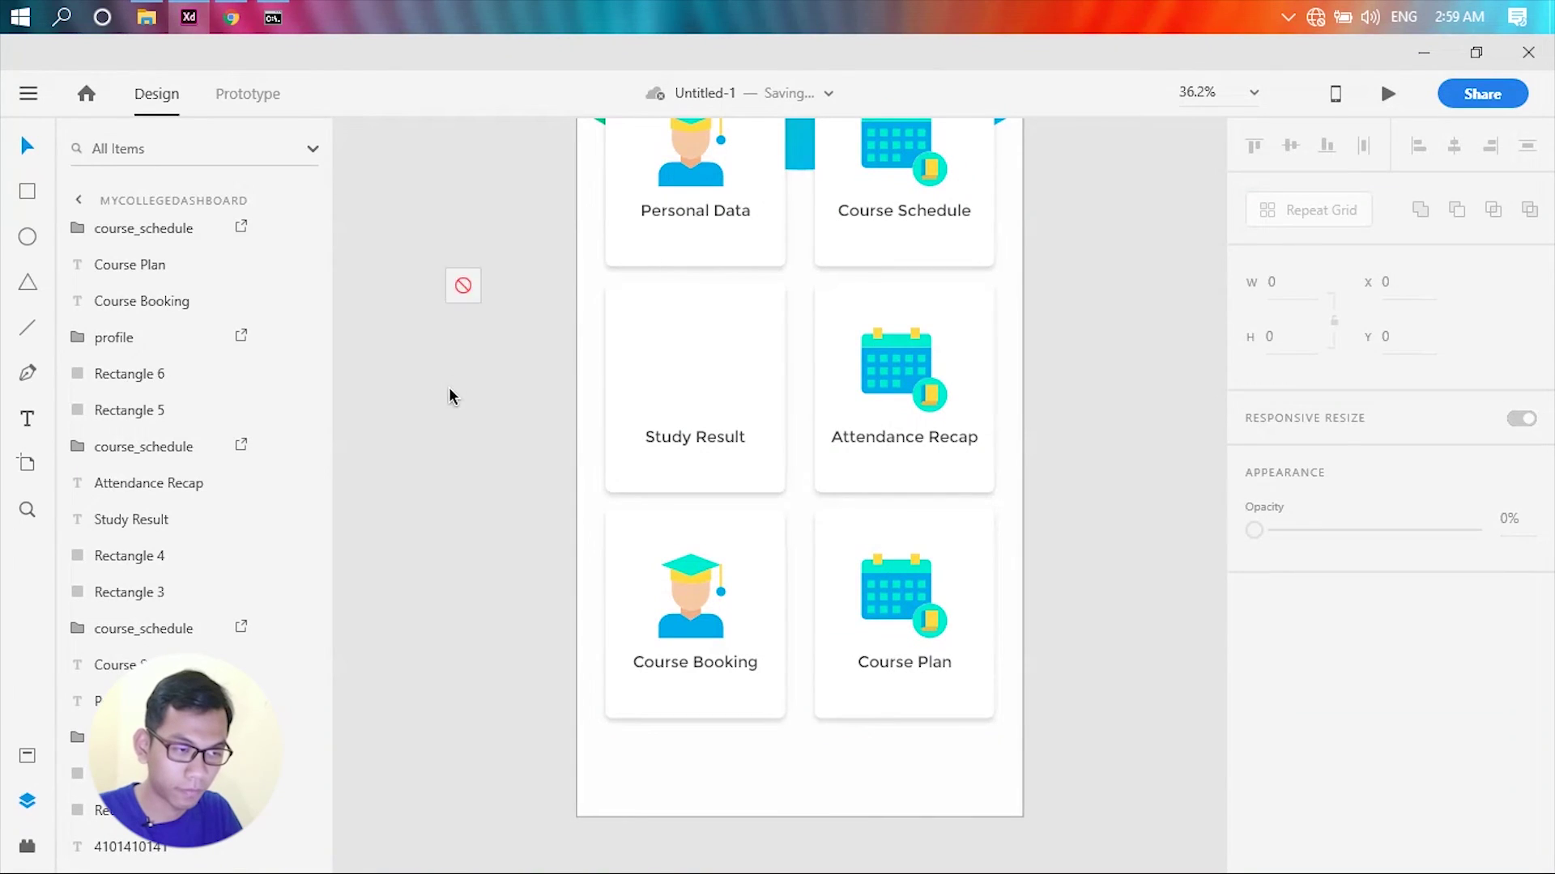
Step: Place the gpa_reult icon in the Study Result card, resized to 205 high and centred
{"action": "mouse_move", "coordinate": [537, 409]}
{"action": "left_mouse_down"}
{"action": "mouse_move", "coordinate": [740, 330]}
{"action": "mouse_move", "coordinate": [731, 356]}
{"action": "left_mouse_up"}
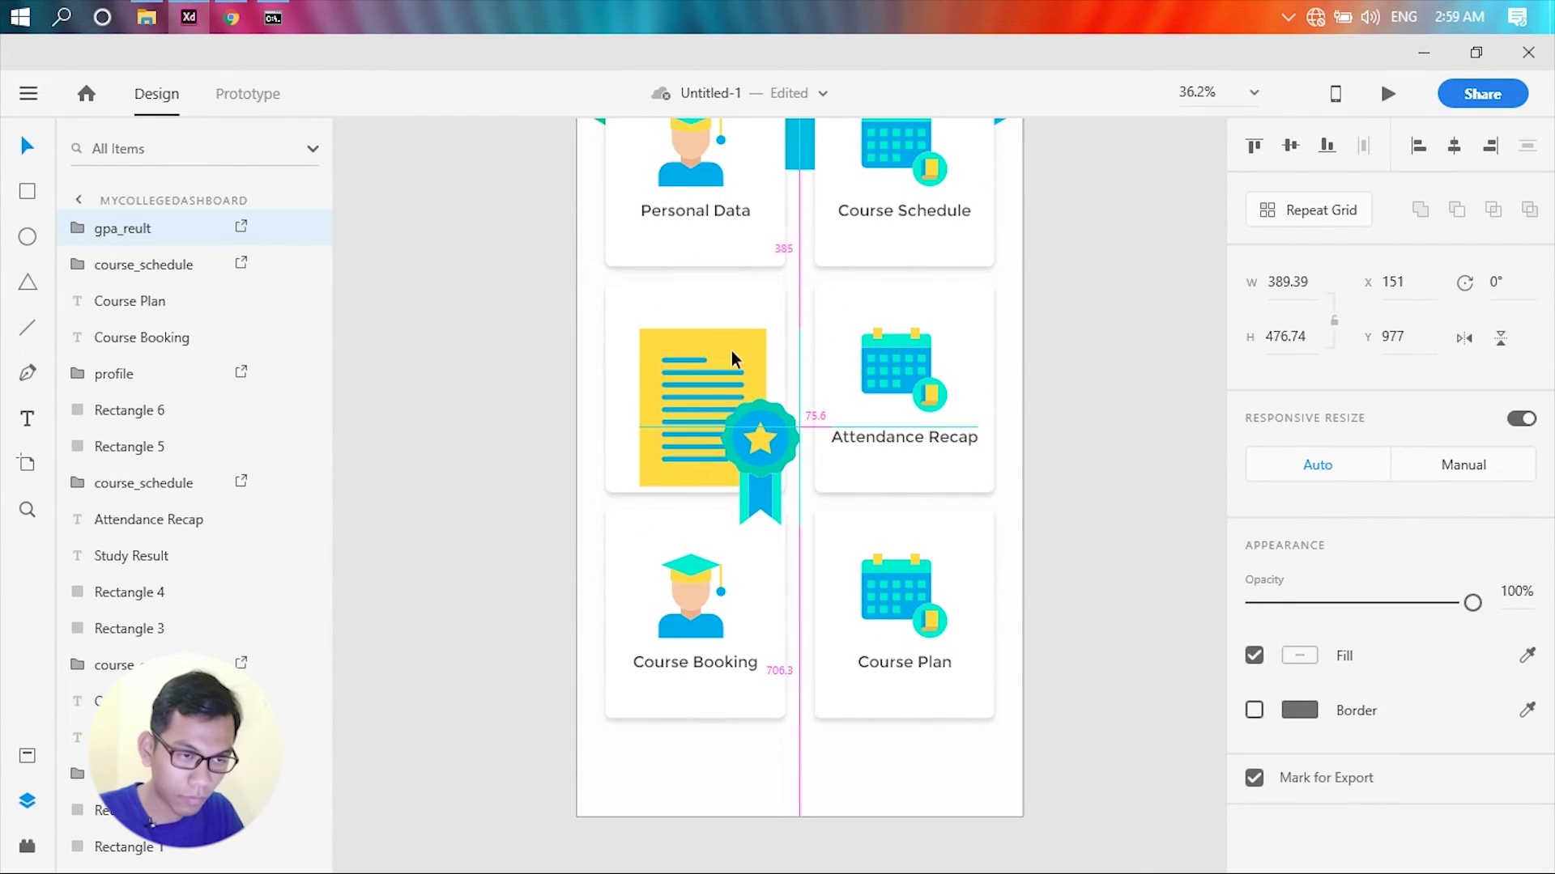
{"action": "scroll", "coordinate": [732, 358], "scroll_direction": "down", "scroll_amount": 1}
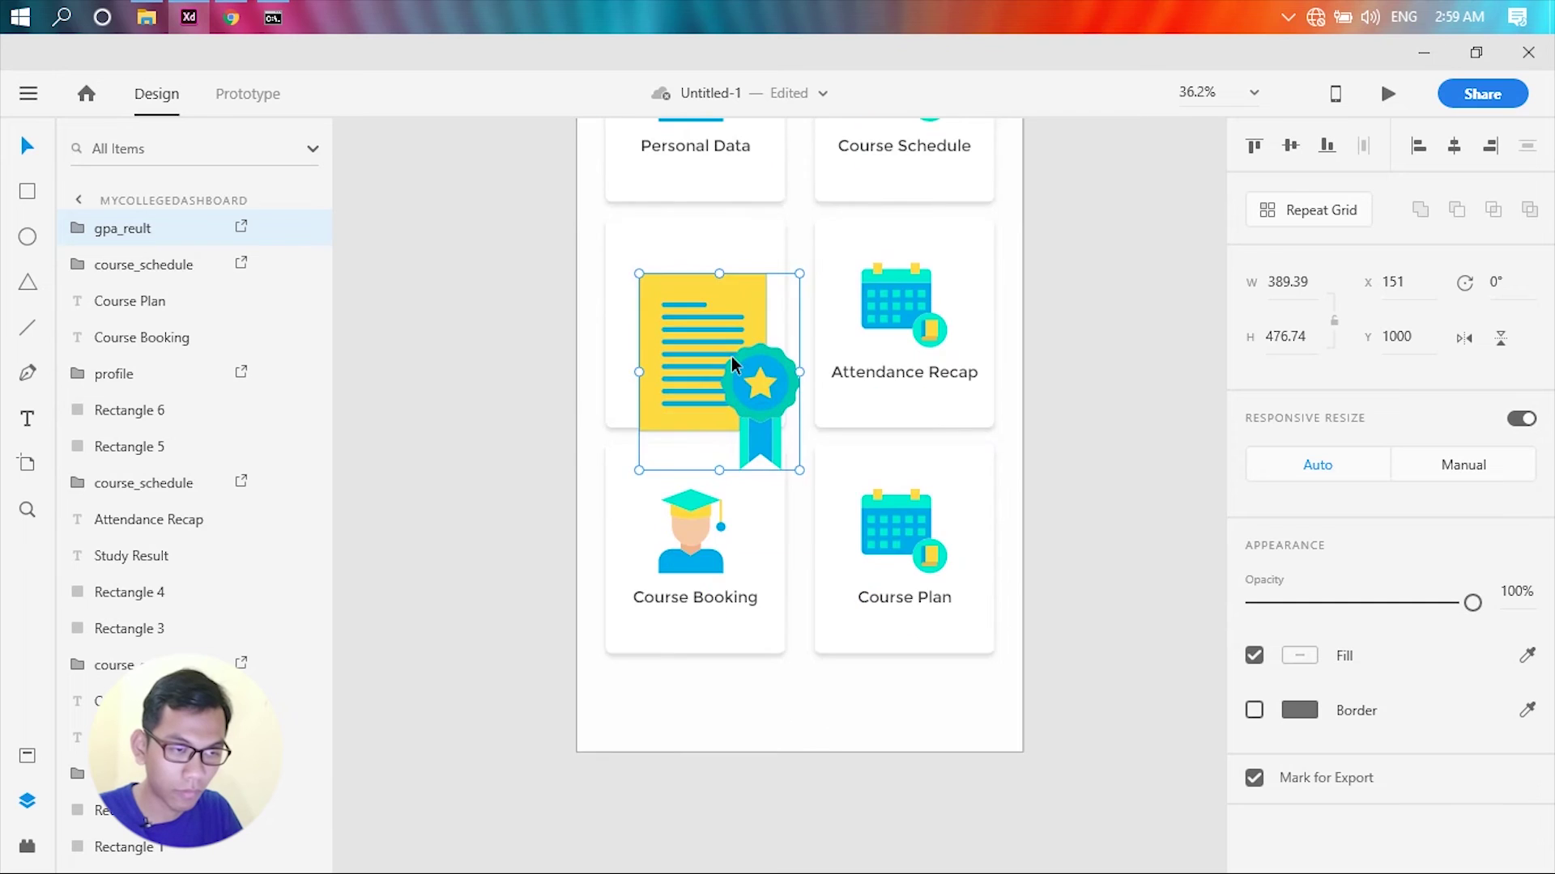
{"action": "scroll", "coordinate": [731, 357], "scroll_direction": "up", "scroll_amount": 3}
{"action": "scroll", "coordinate": [736, 332], "scroll_direction": "up", "scroll_amount": 1}
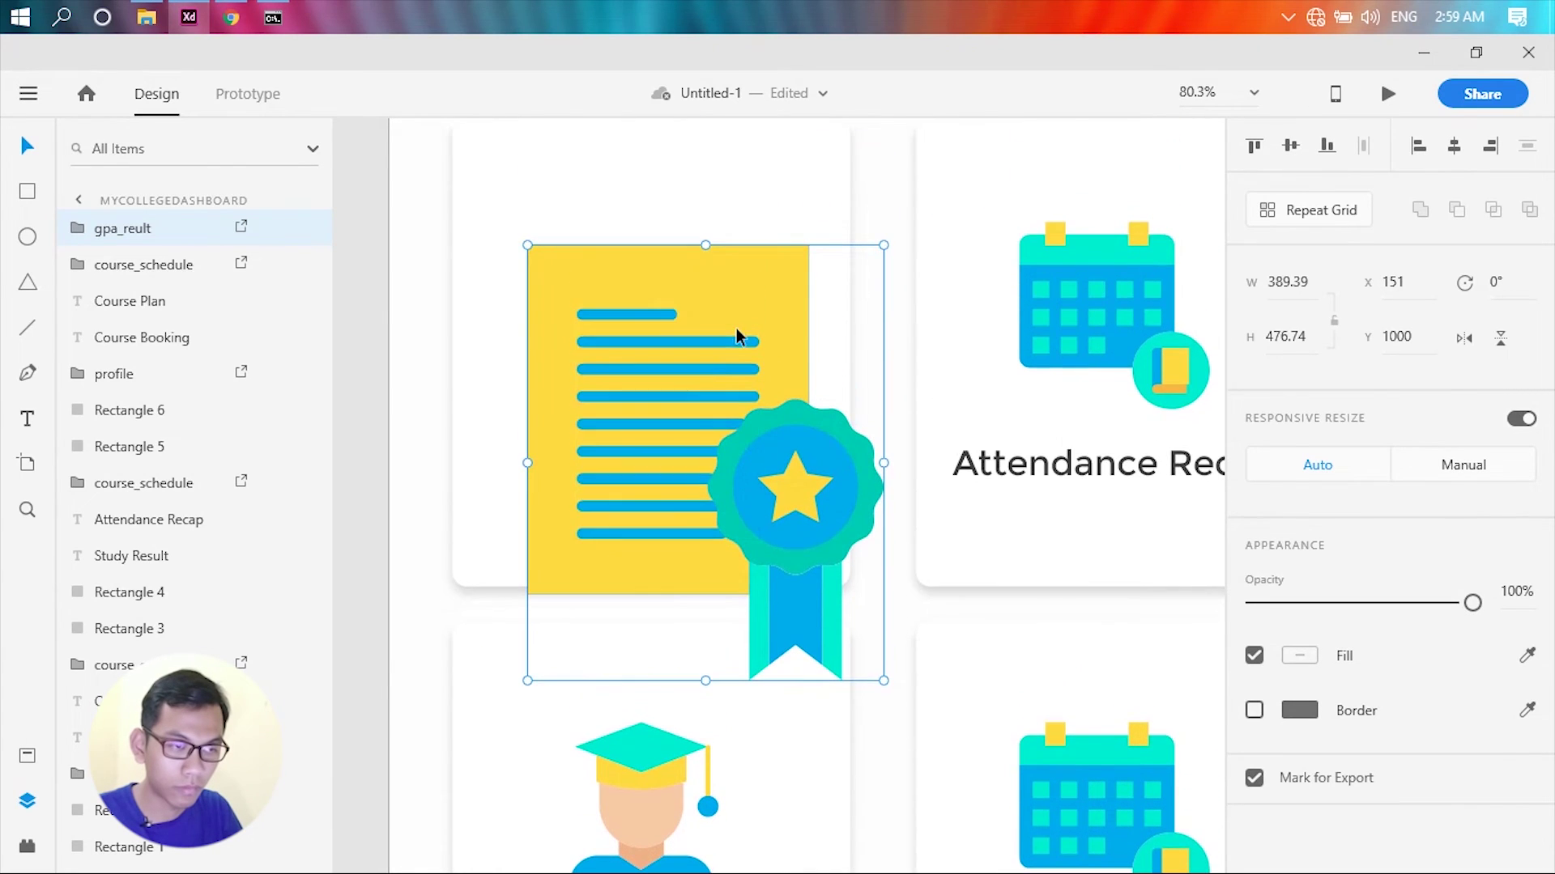
{"action": "left_click_drag", "start_coordinate": [741, 277], "coordinate": [755, 251]}
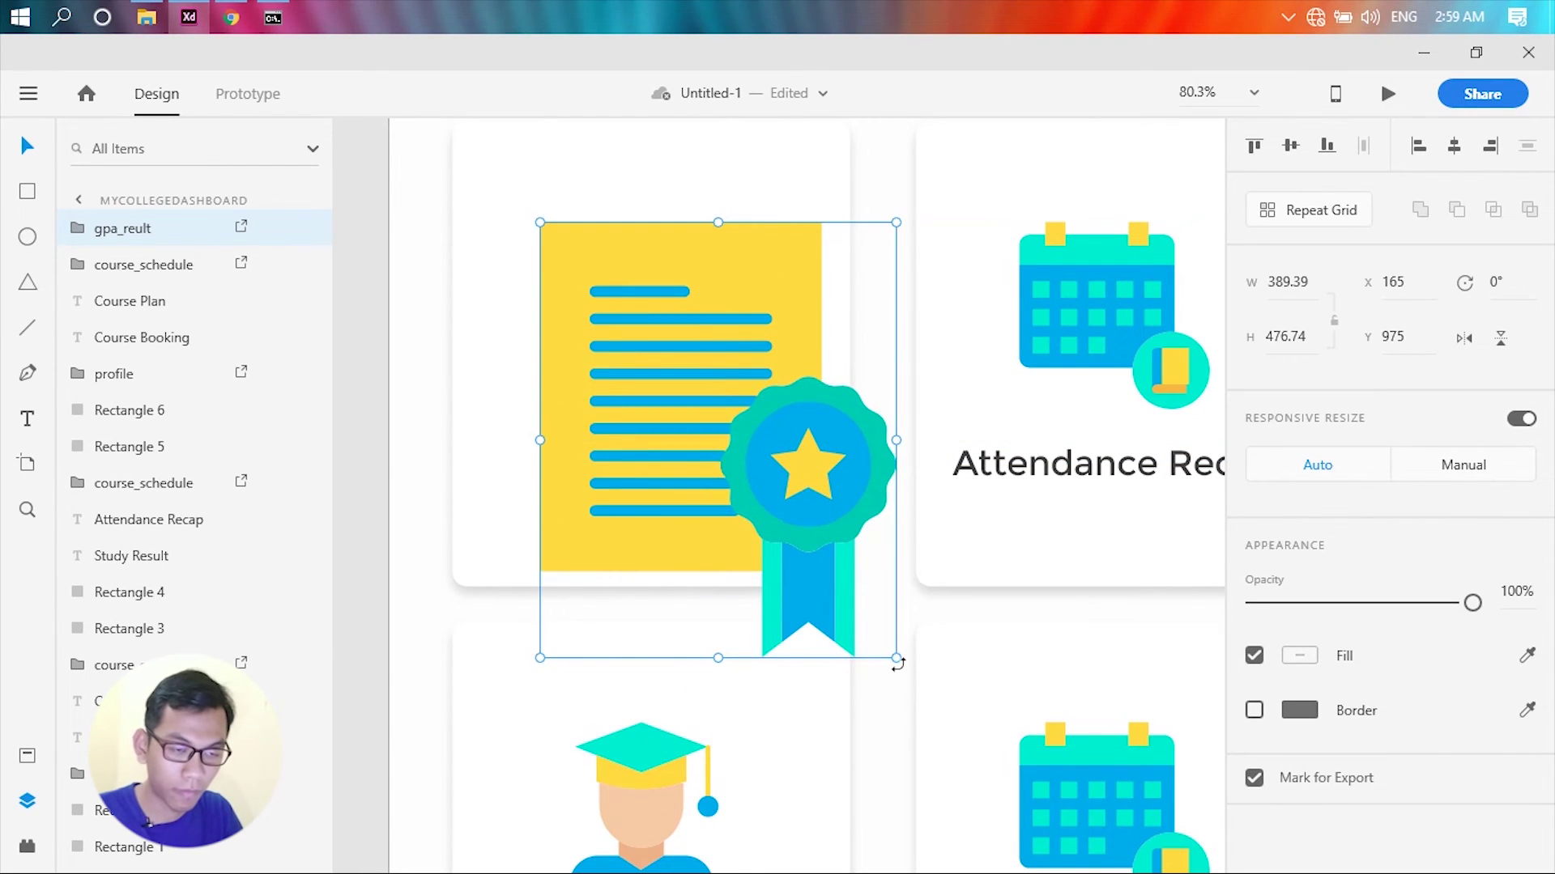
{"action": "left_click_drag", "start_coordinate": [883, 596], "coordinate": [792, 428]}
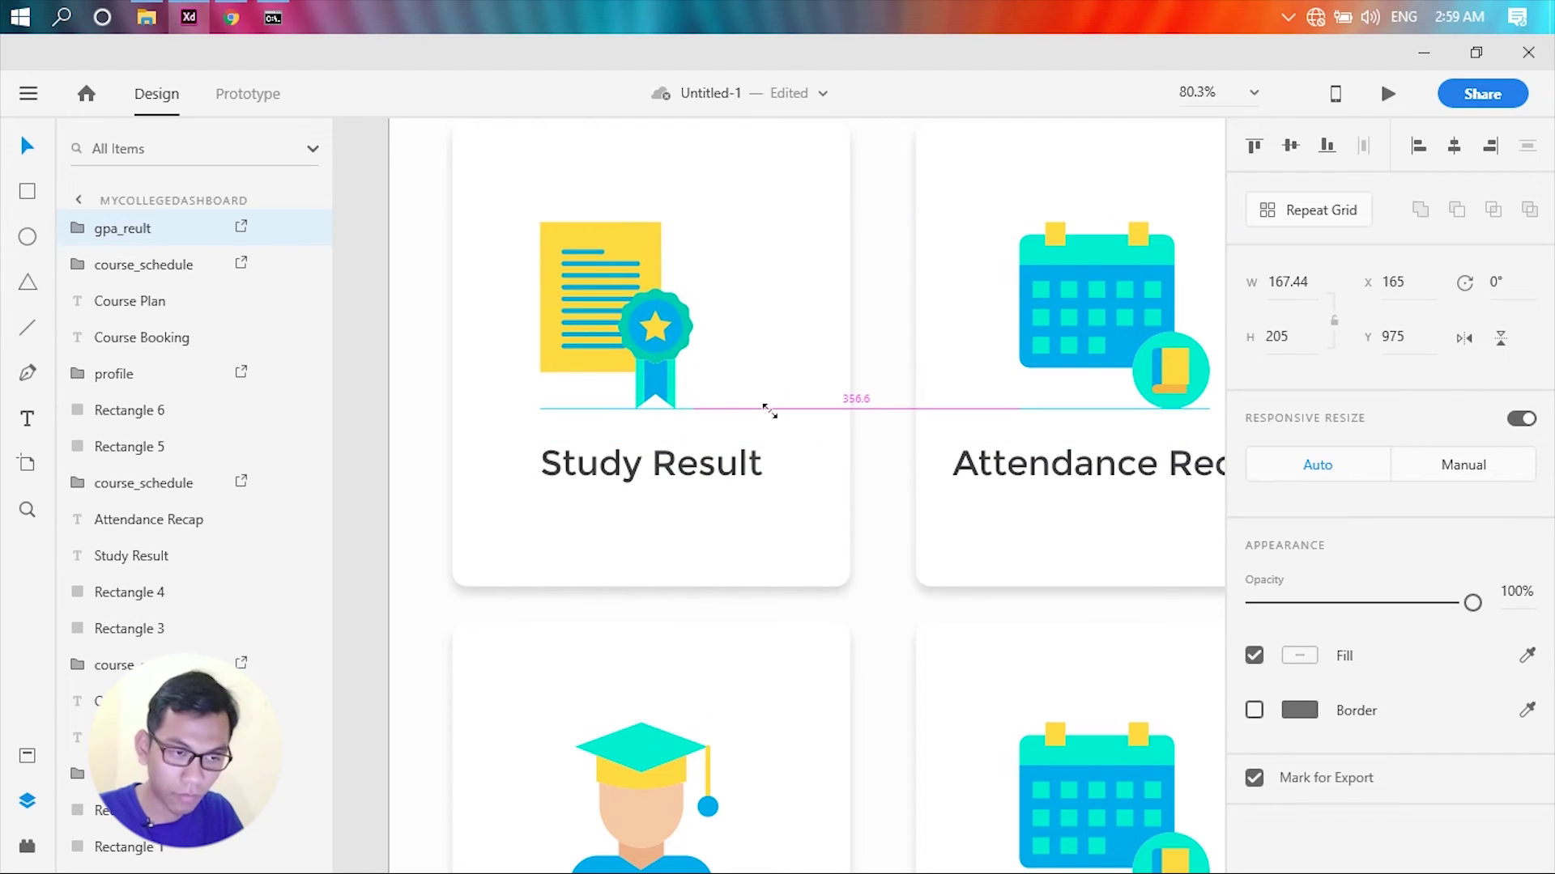
{"action": "left_click_drag", "start_coordinate": [792, 428], "coordinate": [771, 409]}
{"action": "left_click_drag", "start_coordinate": [648, 280], "coordinate": [677, 275]}
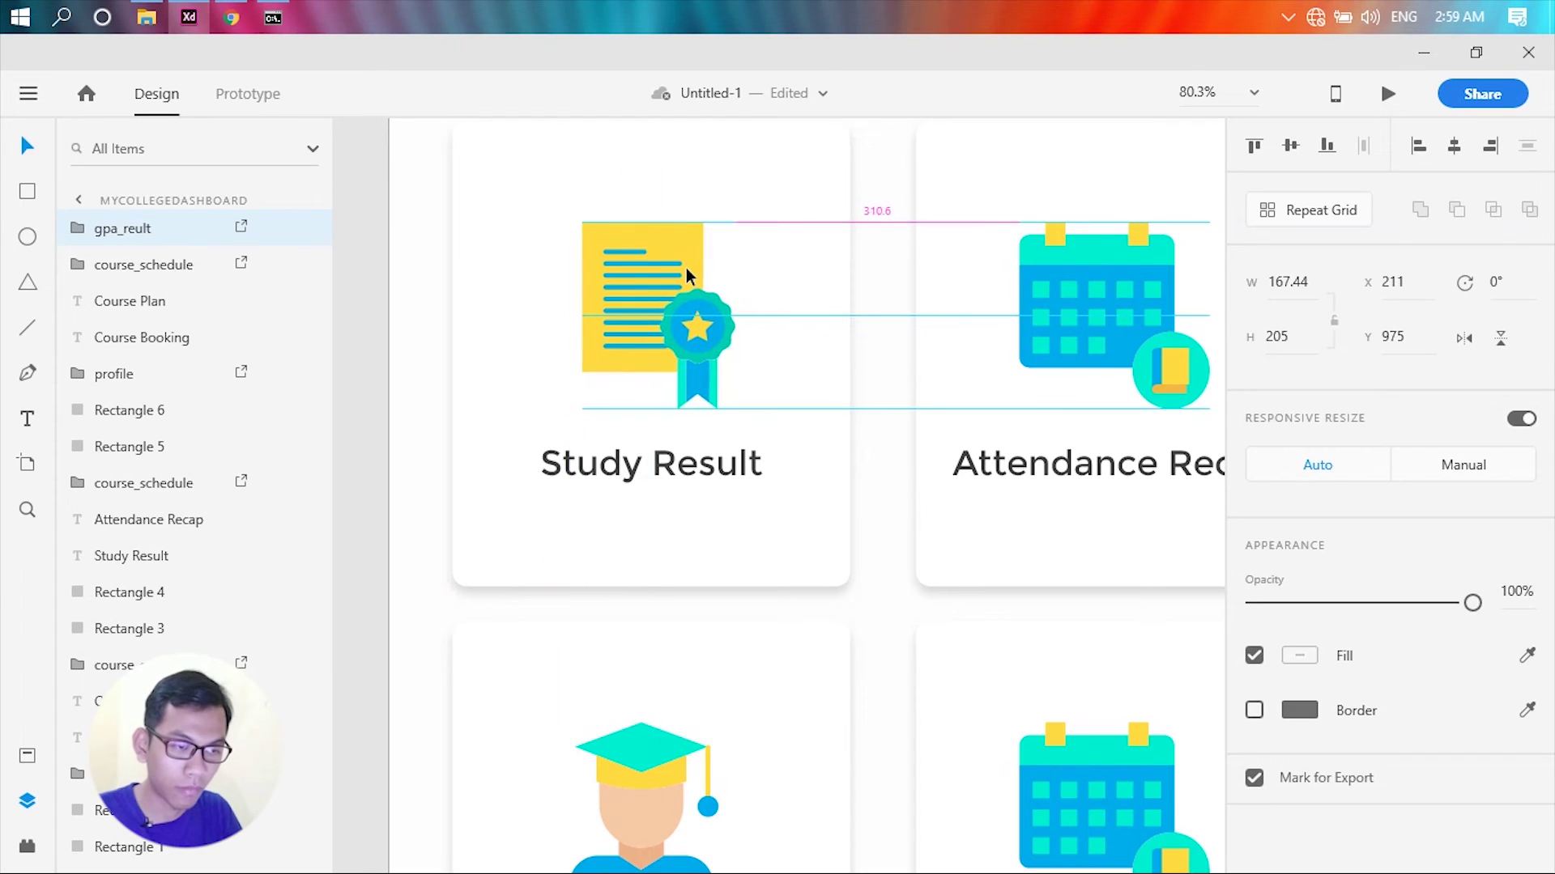
{"action": "left_click_drag", "start_coordinate": [677, 274], "coordinate": [684, 269]}
Step: Delete the calendar icon from the Attendance Recap card
{"action": "scroll", "coordinate": [683, 269], "scroll_direction": "down", "scroll_amount": 1}
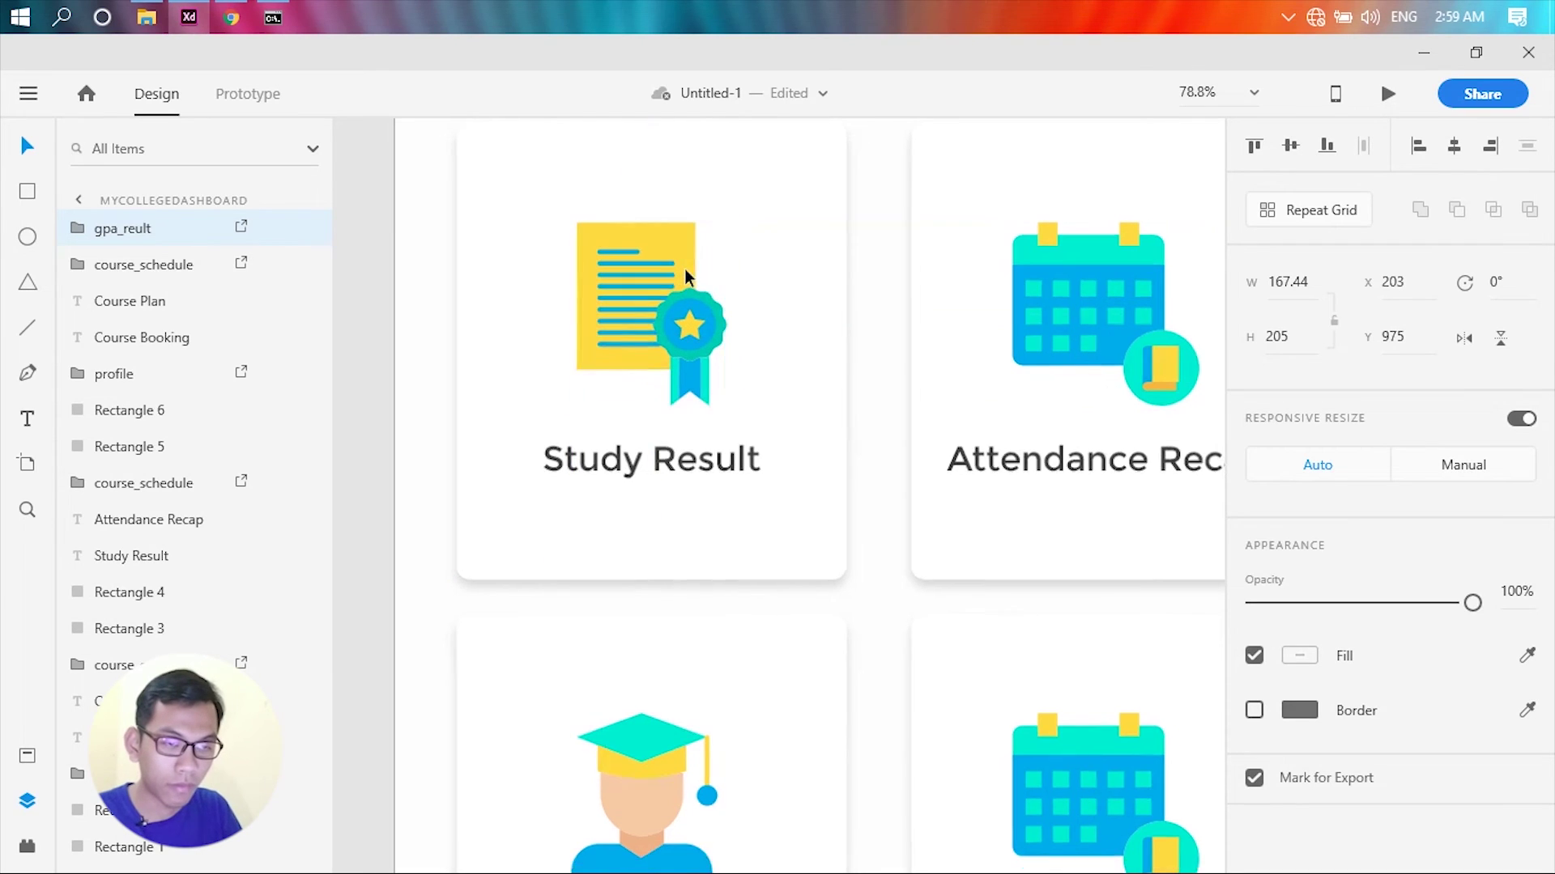
{"action": "left_click", "coordinate": [1057, 247]}
{"action": "key", "text": "Delete"}
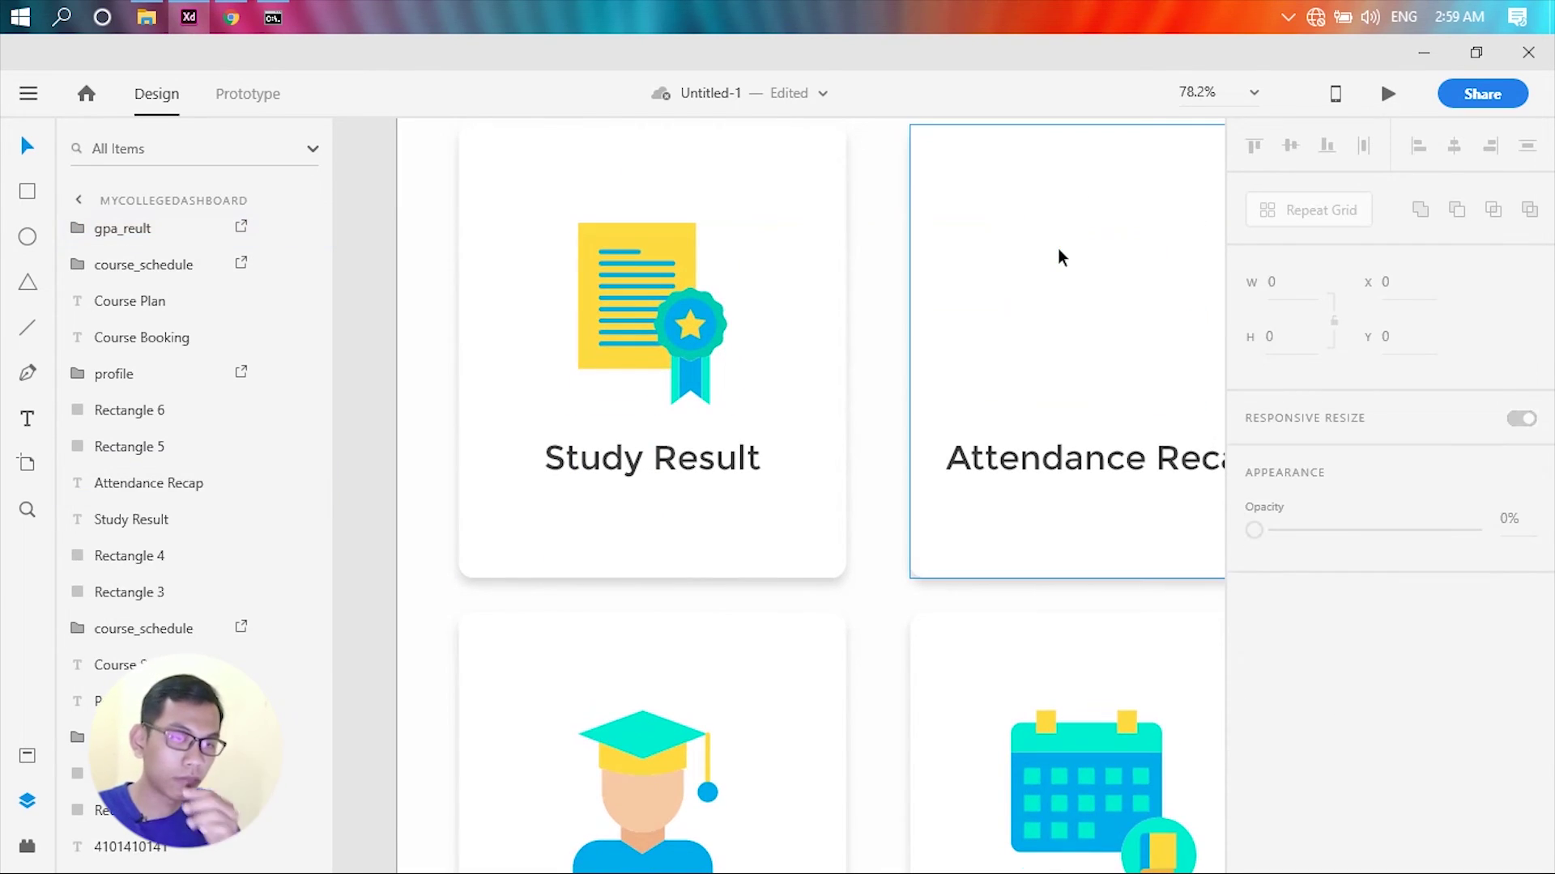
Step: Import attendance_recap into the Attendance Recap card, resized to 205 high and centred
{"action": "left_click", "coordinate": [147, 18]}
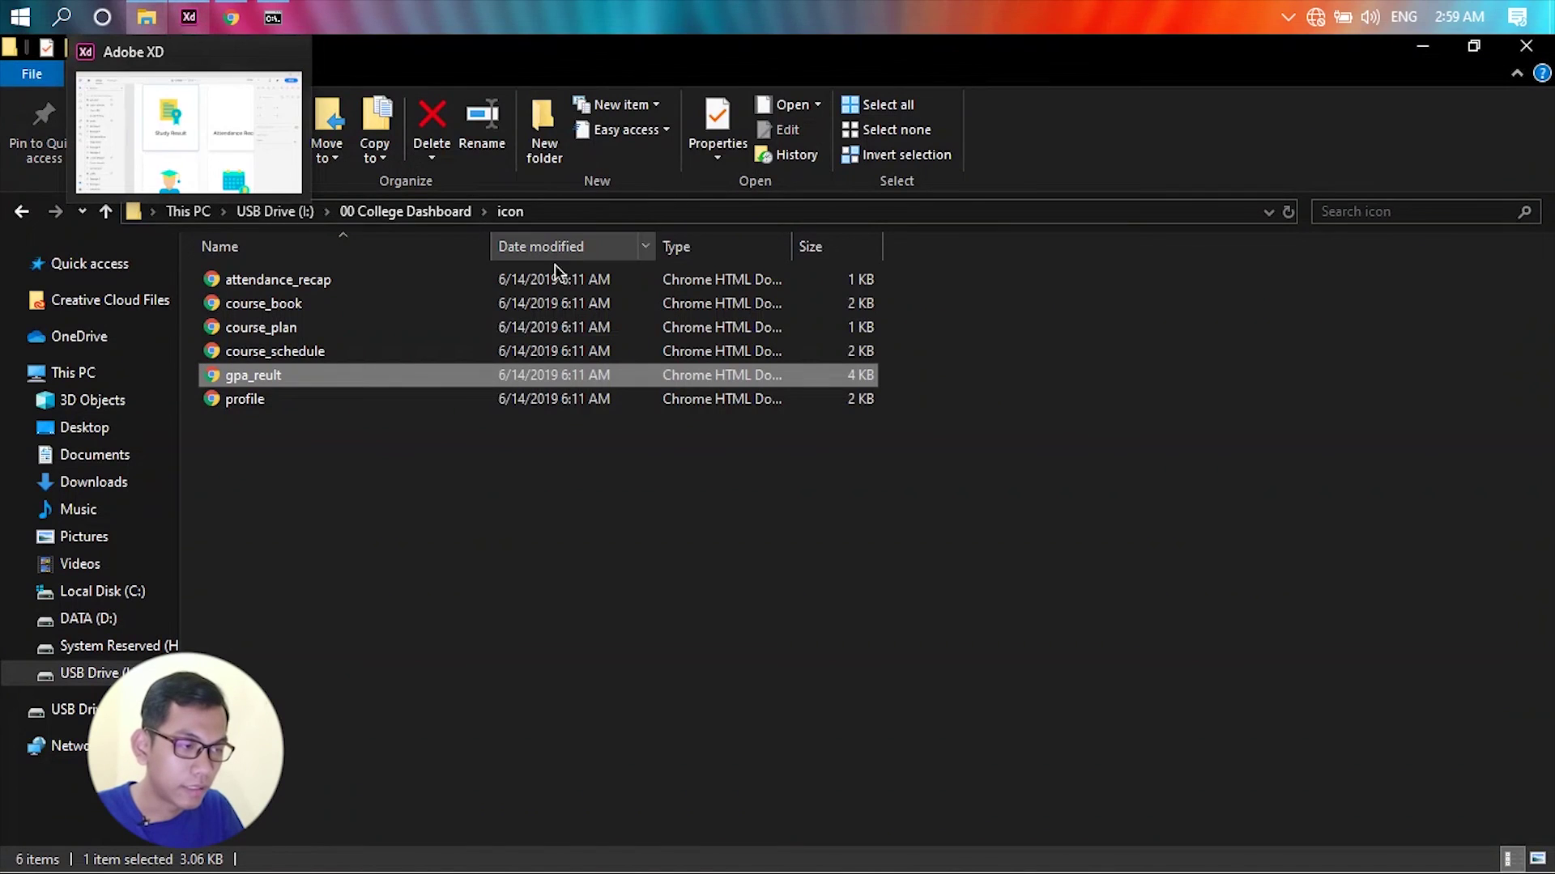
{"action": "mouse_move", "coordinate": [294, 285]}
{"action": "left_mouse_down"}
{"action": "mouse_move", "coordinate": [188, 9]}
{"action": "mouse_move", "coordinate": [386, 369]}
{"action": "mouse_move", "coordinate": [668, 353]}
{"action": "mouse_move", "coordinate": [769, 320]}
{"action": "left_mouse_up"}
{"action": "scroll", "coordinate": [386, 368], "scroll_direction": "down", "scroll_amount": 3}
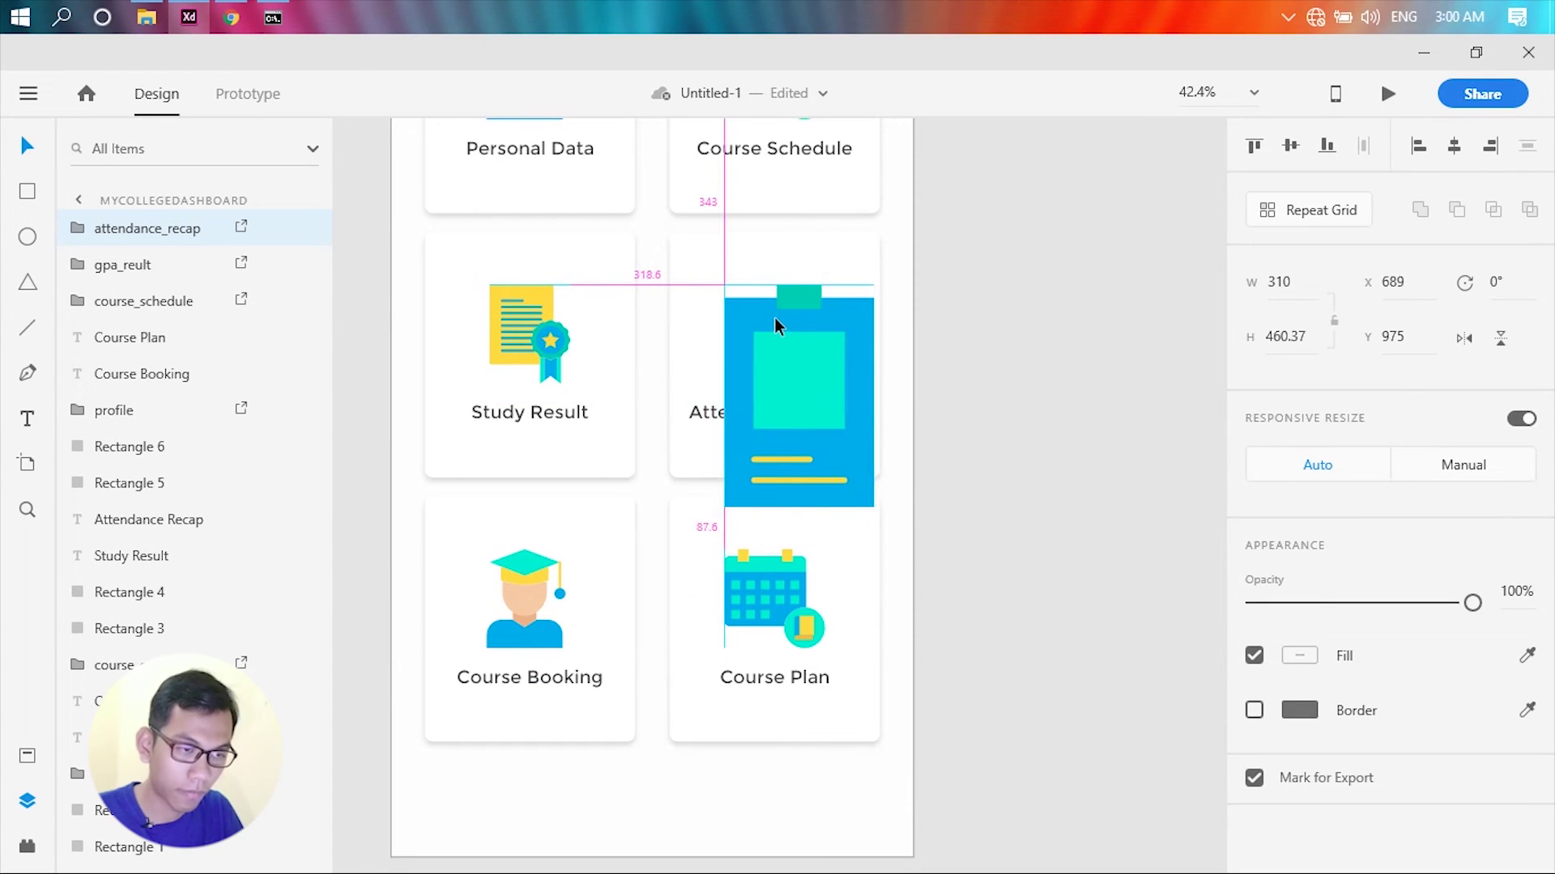
{"action": "left_click_drag", "start_coordinate": [769, 320], "coordinate": [776, 319]}
{"action": "left_click_drag", "start_coordinate": [873, 507], "coordinate": [792, 383]}
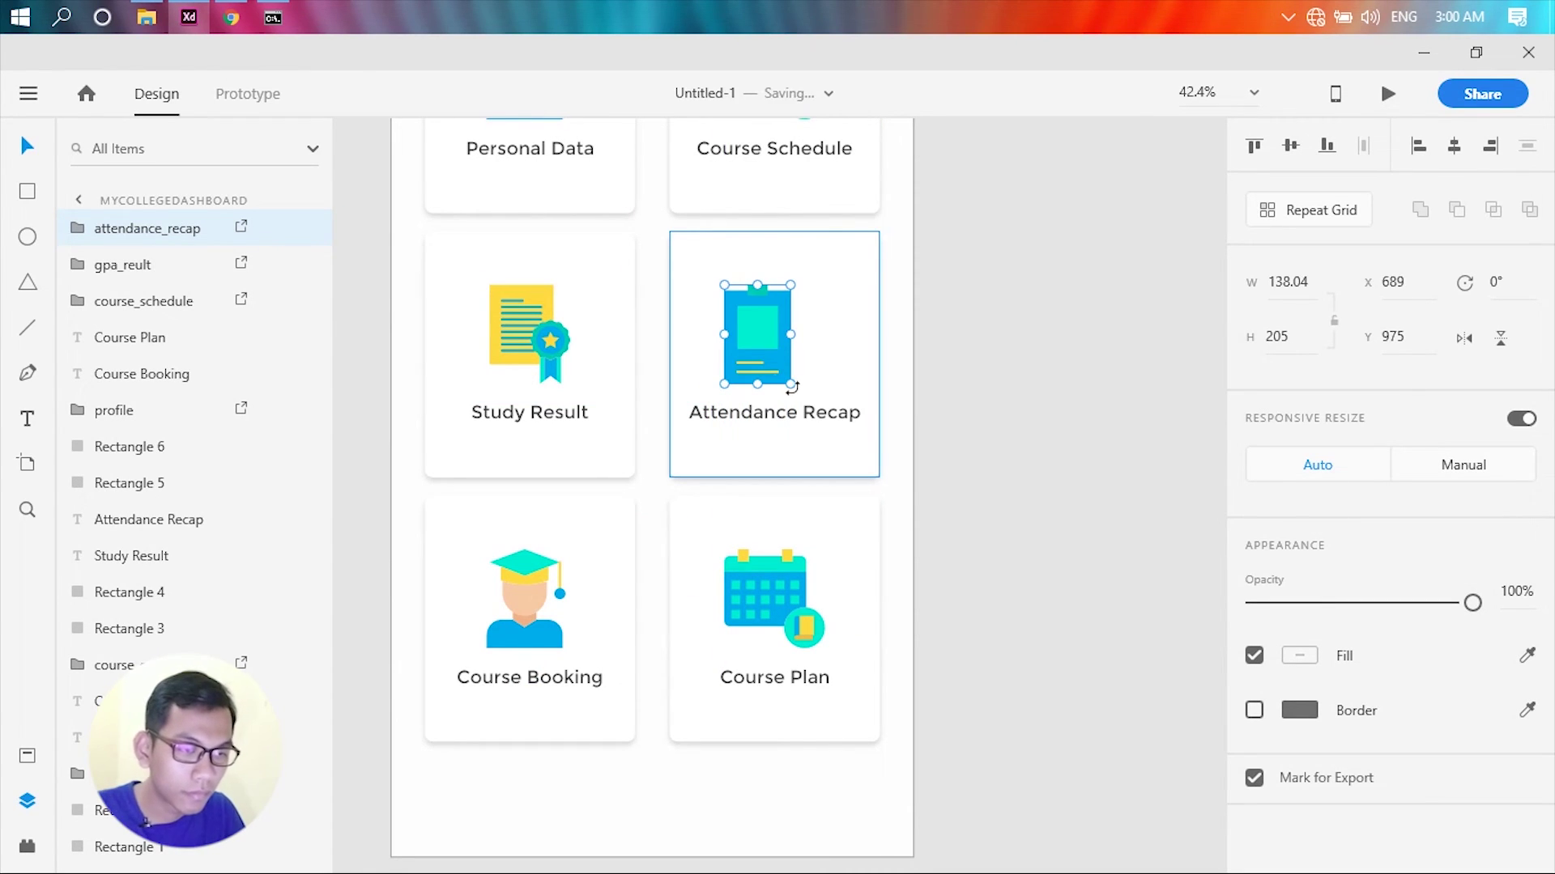
{"action": "left_click_drag", "start_coordinate": [770, 326], "coordinate": [782, 318]}
{"action": "left_click", "coordinate": [1048, 324]}
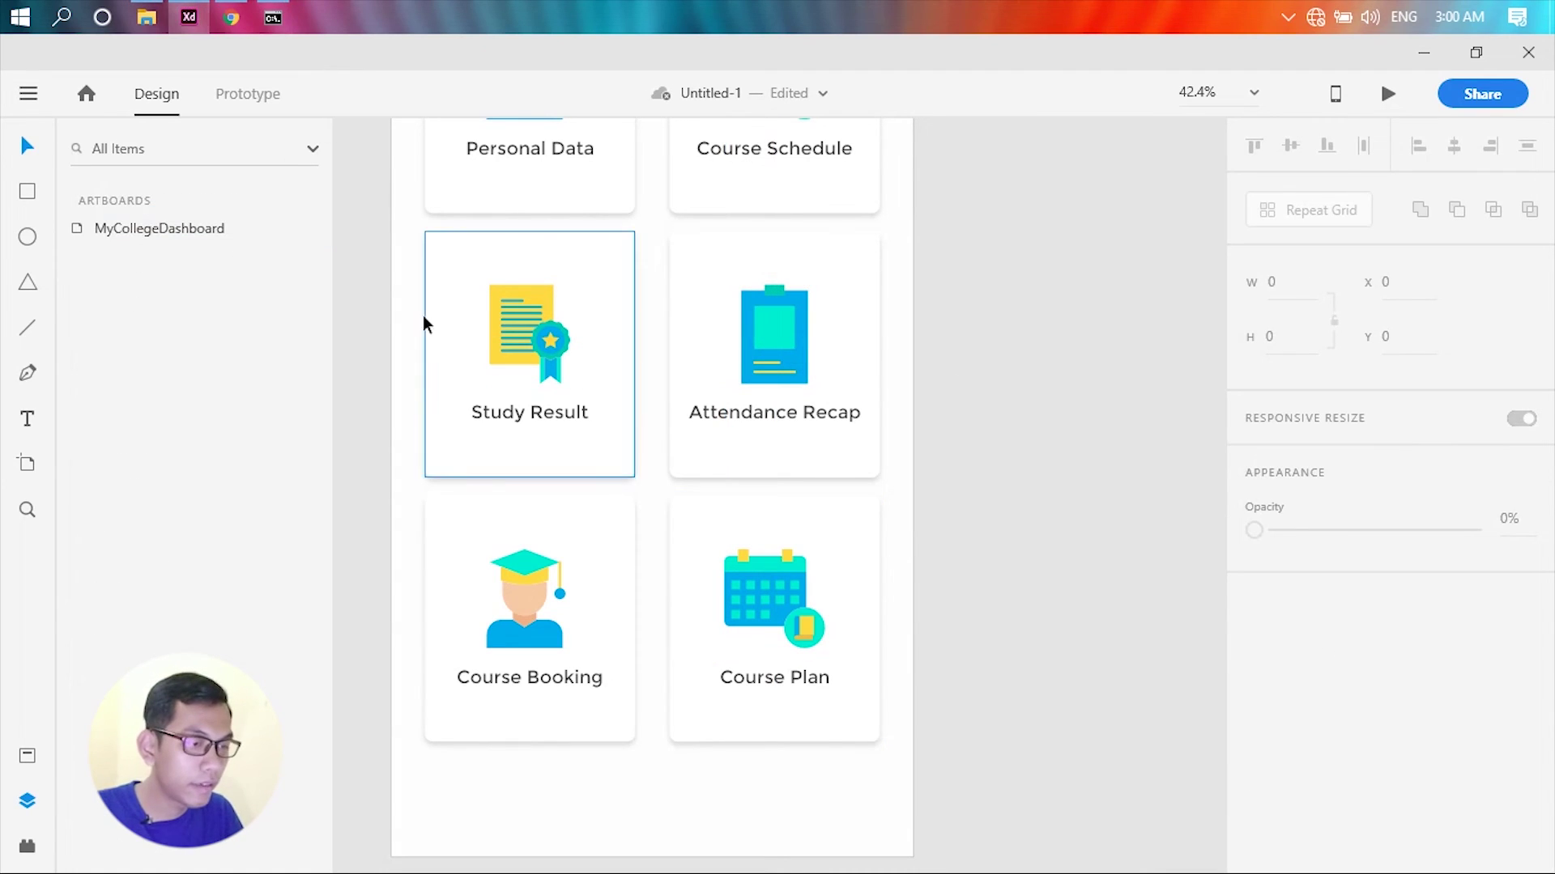
Step: Delete the old icons from the Course Booking and Course Plan cards
{"action": "left_click", "coordinate": [542, 569]}
{"action": "key", "text": "Delete"}
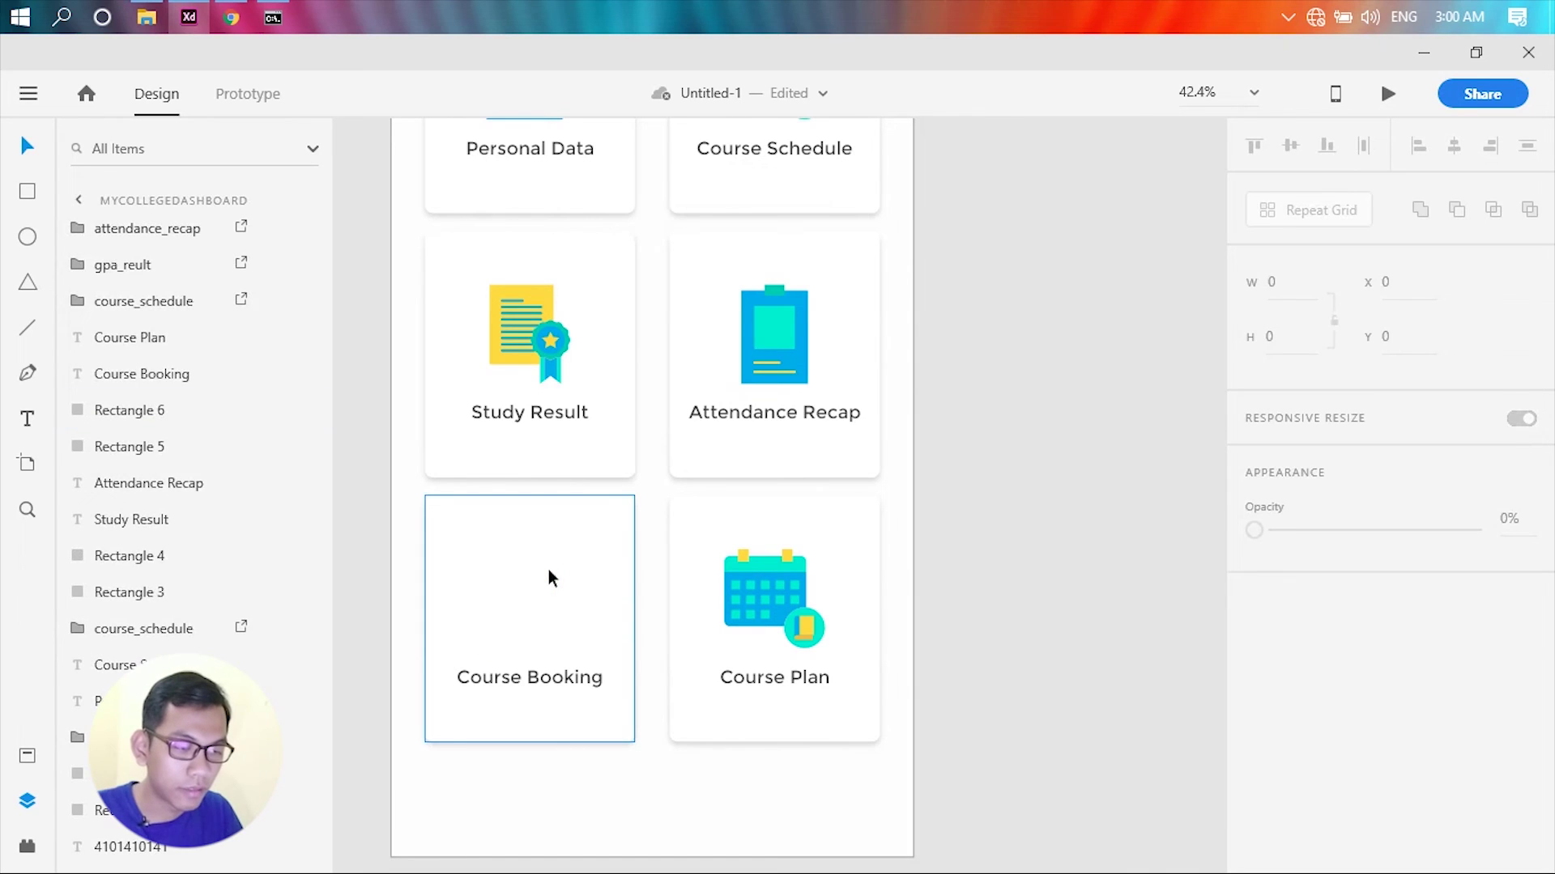
{"action": "left_click", "coordinate": [765, 557]}
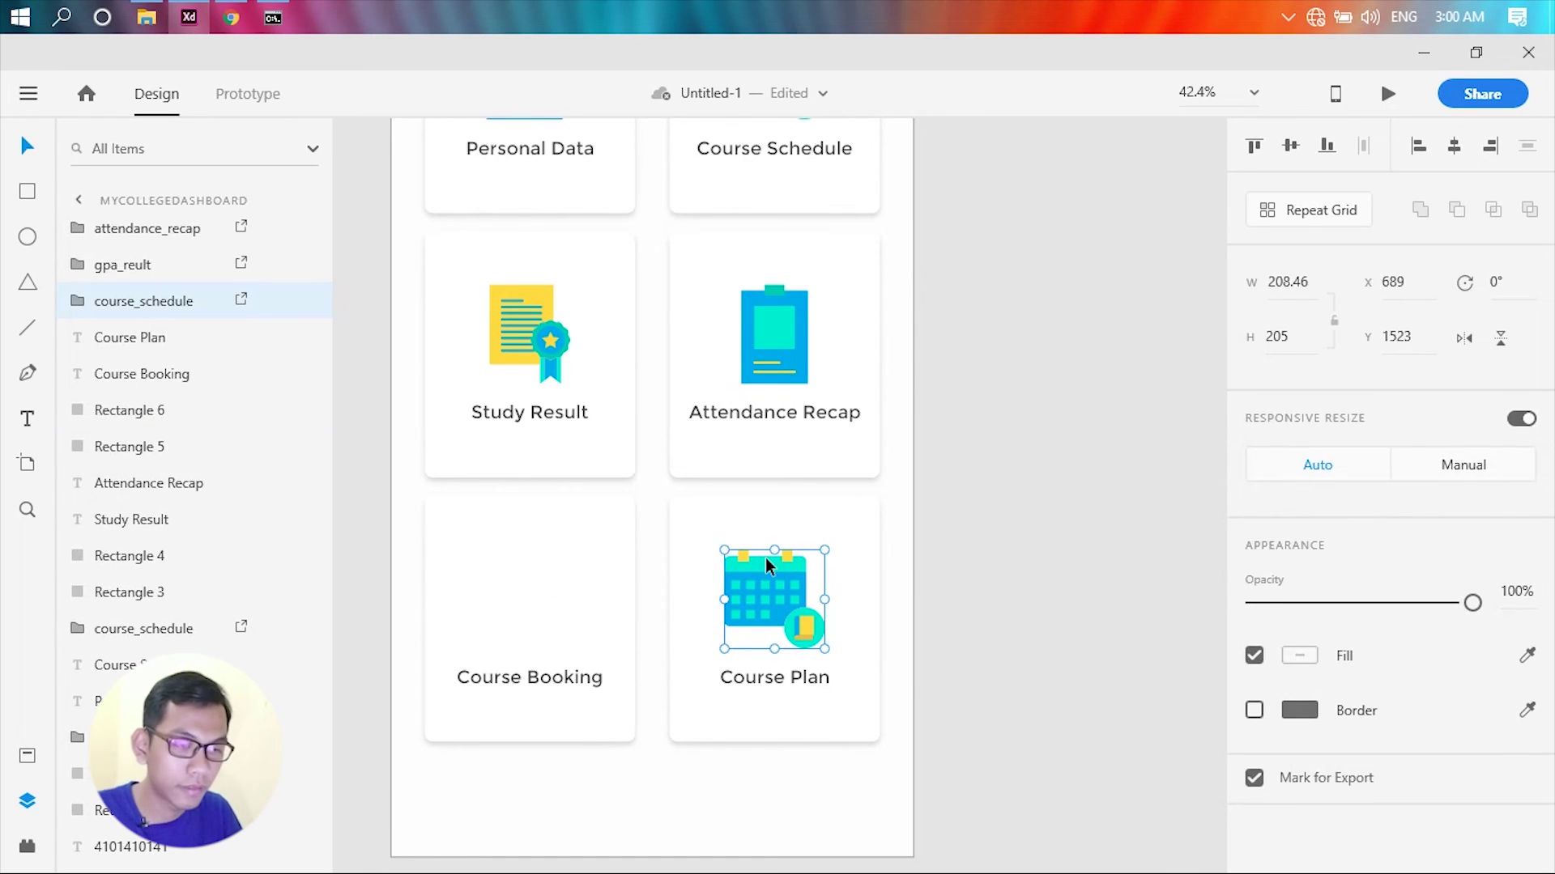
{"action": "key", "text": "Delete"}
Step: Import course_book, shrink it to 205 high, and move it into the Course Booking card
{"action": "left_click", "coordinate": [147, 17]}
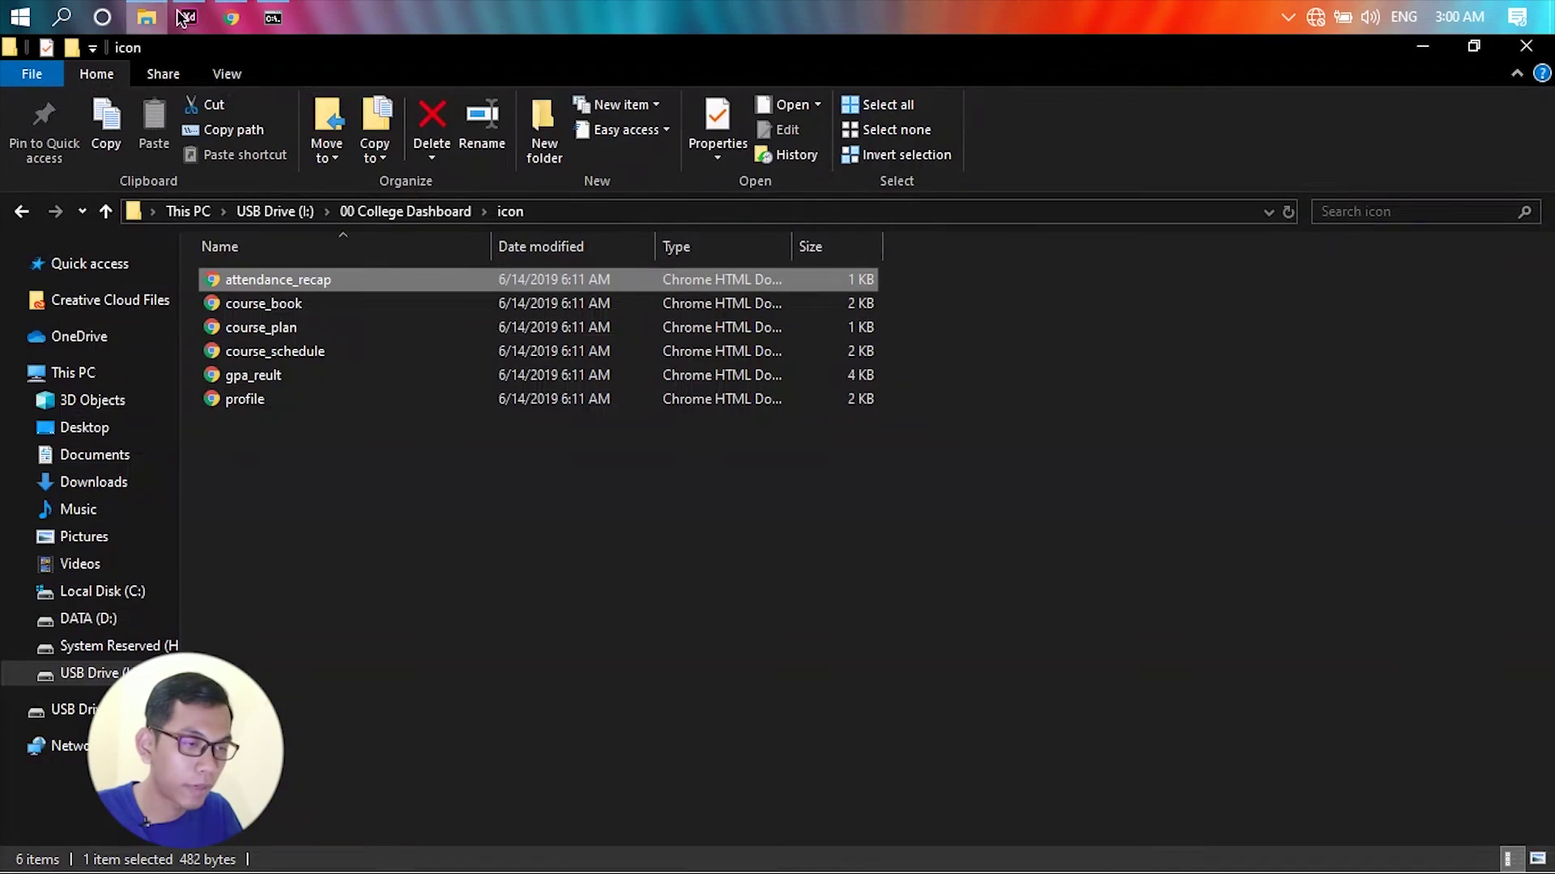
{"action": "left_click", "coordinate": [342, 313]}
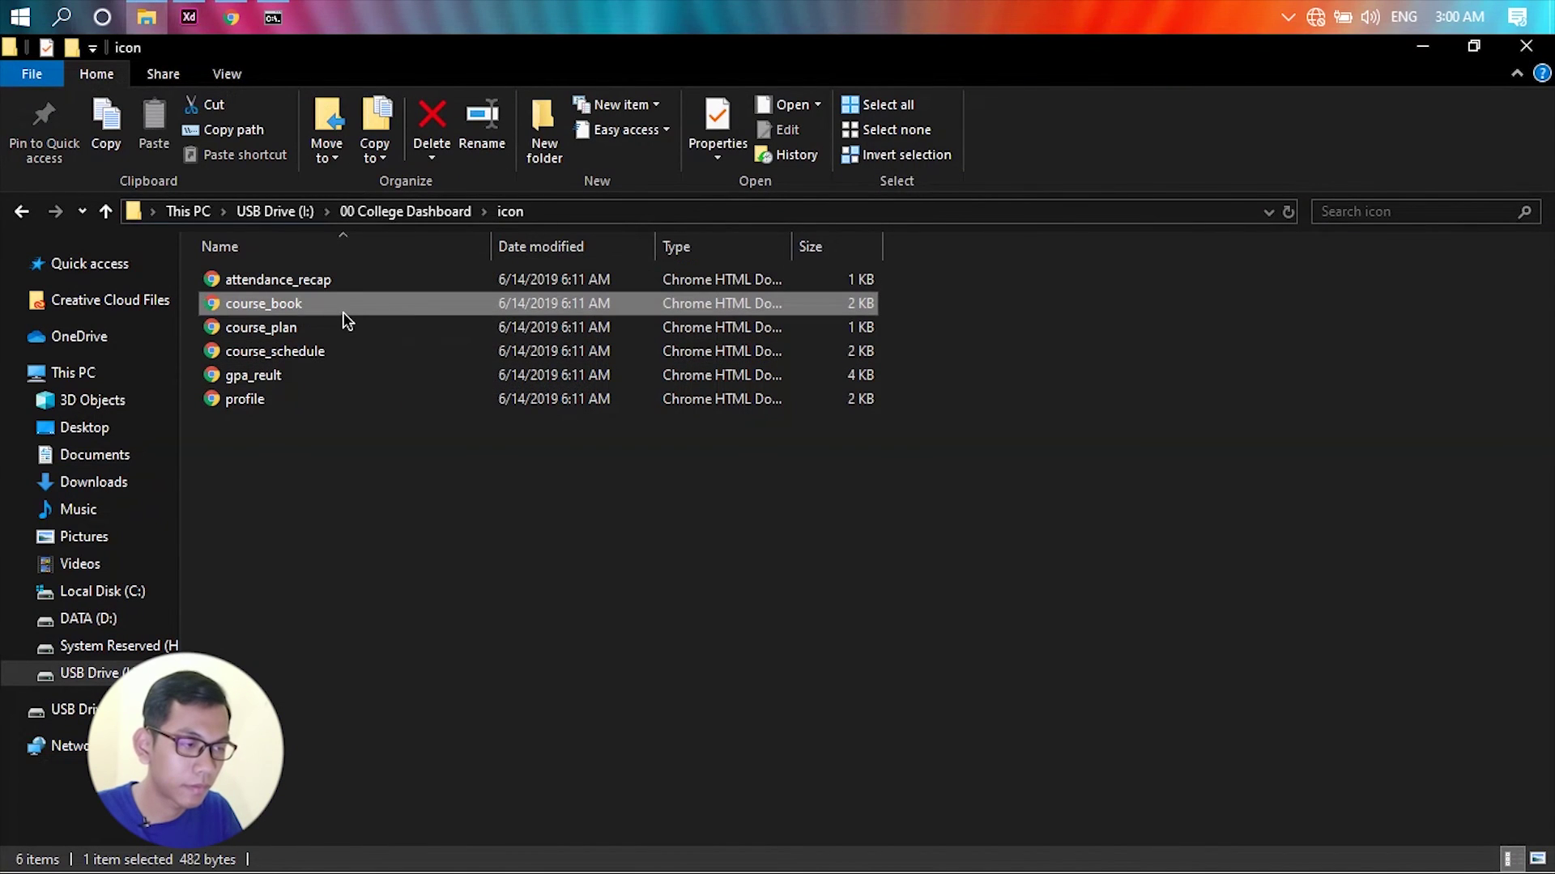
{"action": "left_click", "coordinate": [189, 17]}
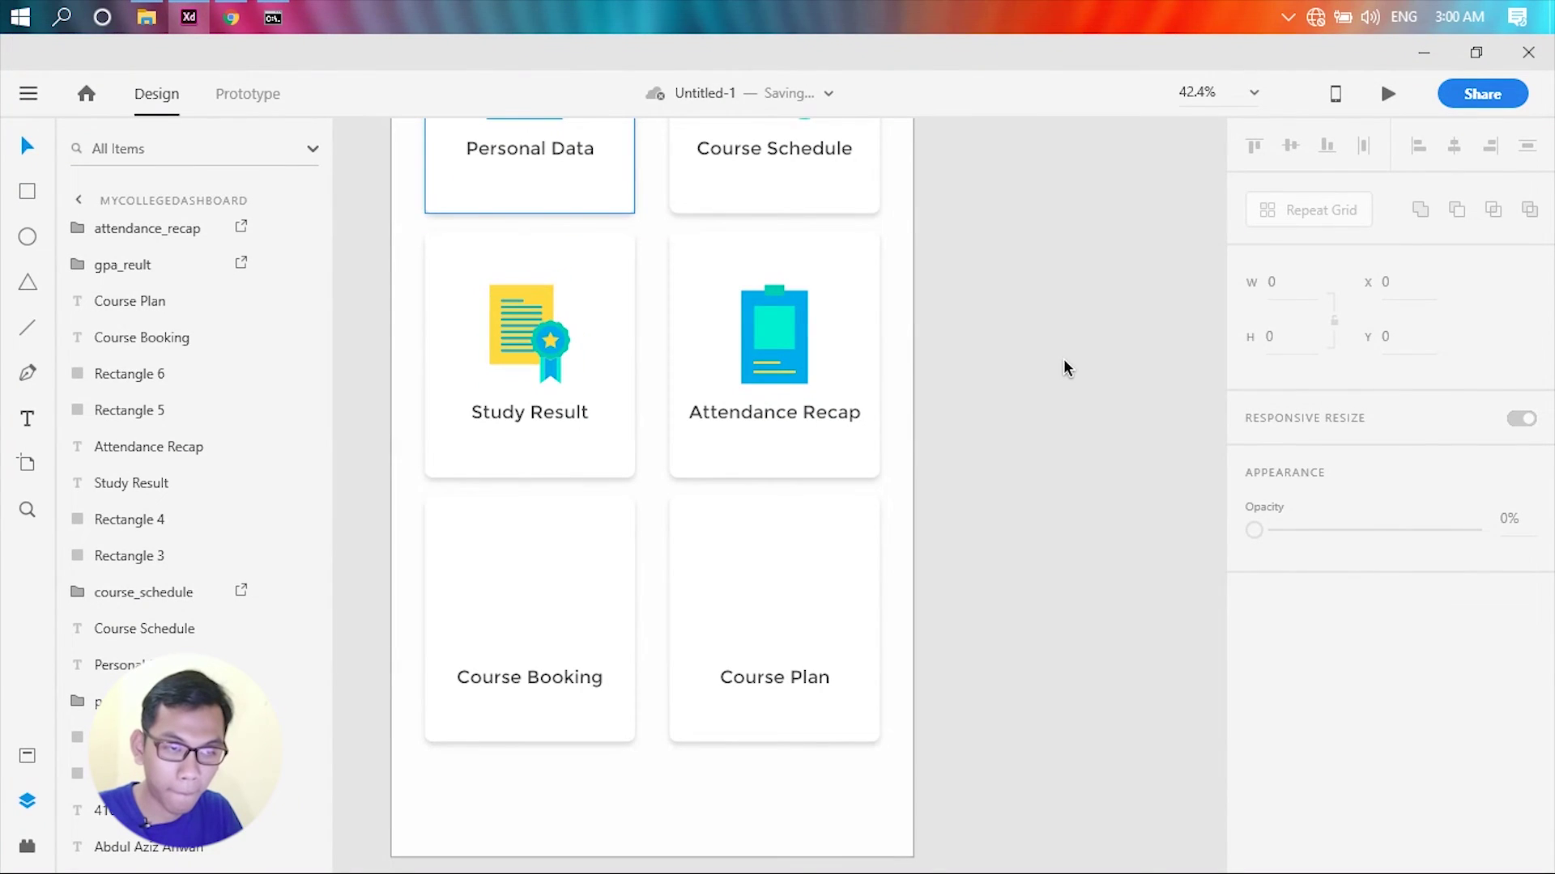
{"action": "mouse_move", "coordinate": [1062, 358]}
{"action": "left_mouse_down"}
{"action": "mouse_move", "coordinate": [1032, 305]}
{"action": "mouse_move", "coordinate": [682, 300]}
{"action": "left_mouse_up"}
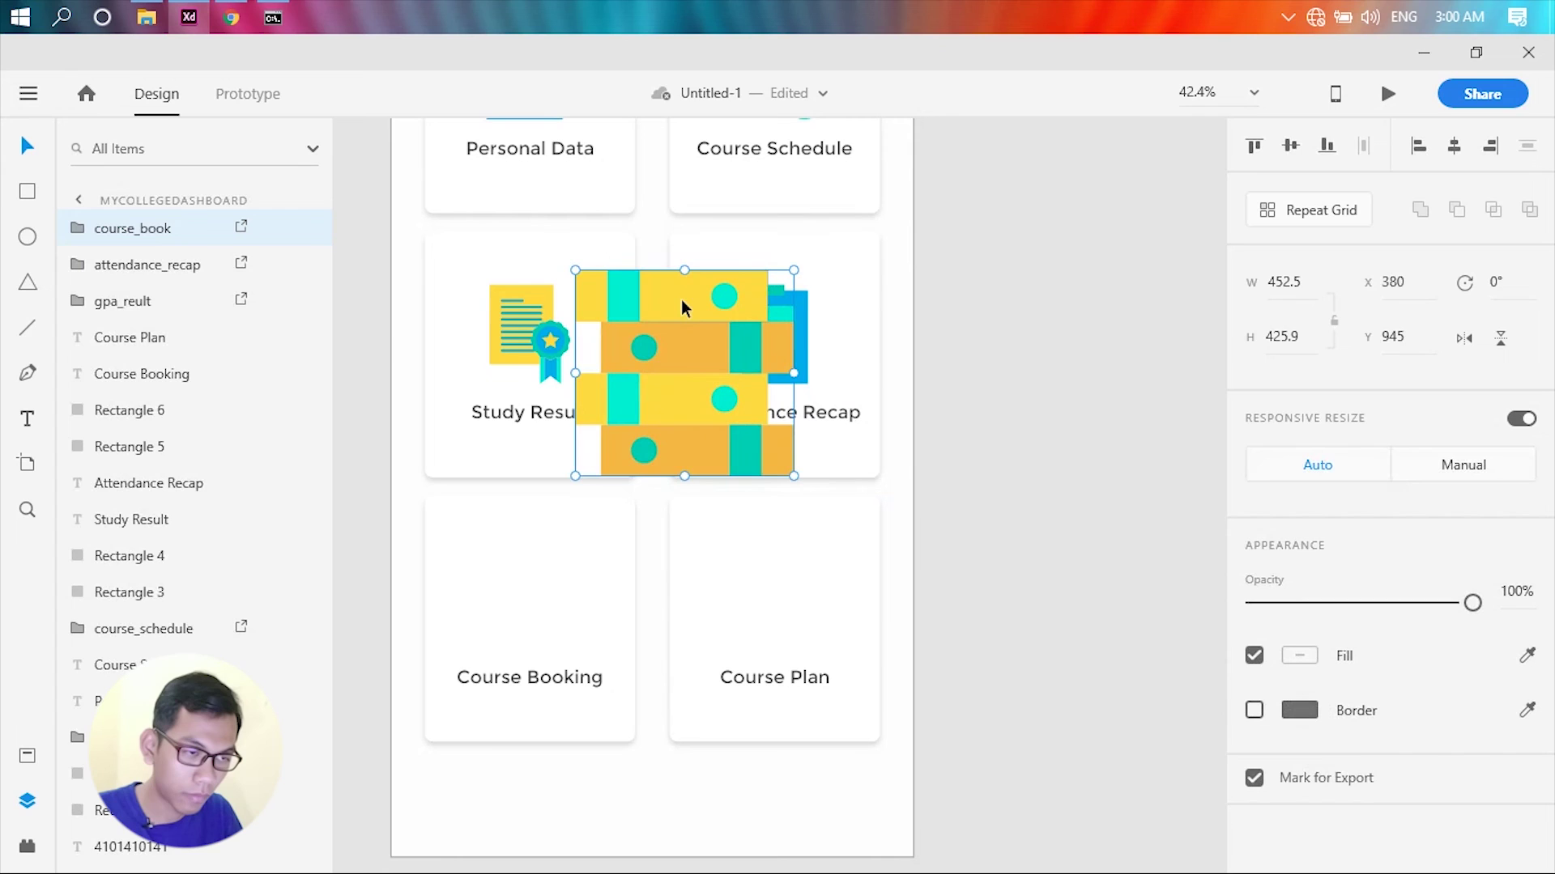
{"action": "left_click_drag", "start_coordinate": [681, 306], "coordinate": [681, 321]}
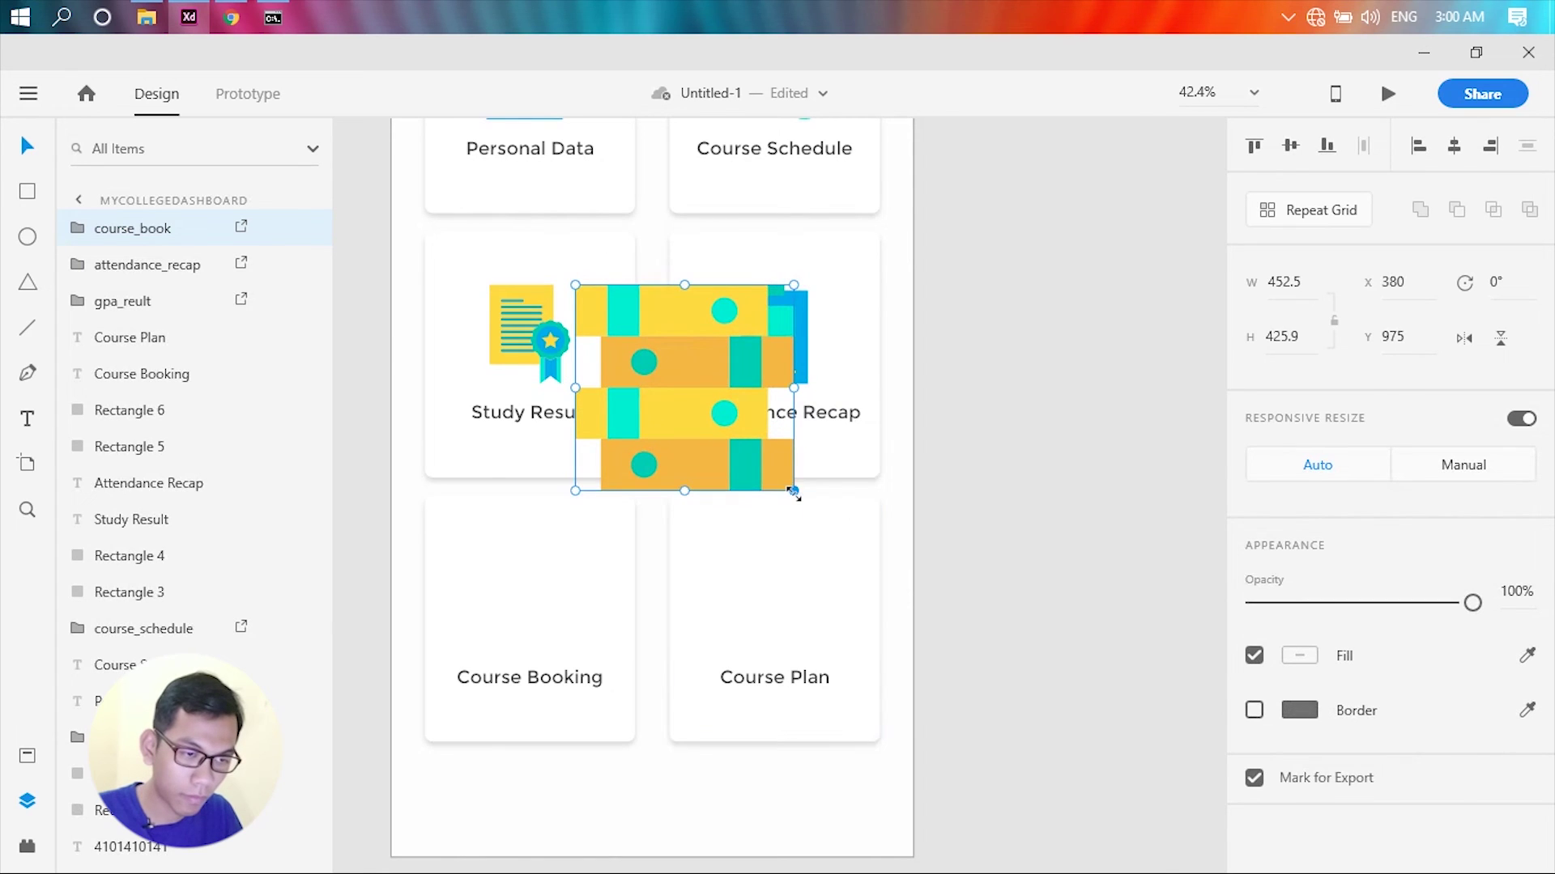
{"action": "left_click_drag", "start_coordinate": [792, 492], "coordinate": [682, 383]}
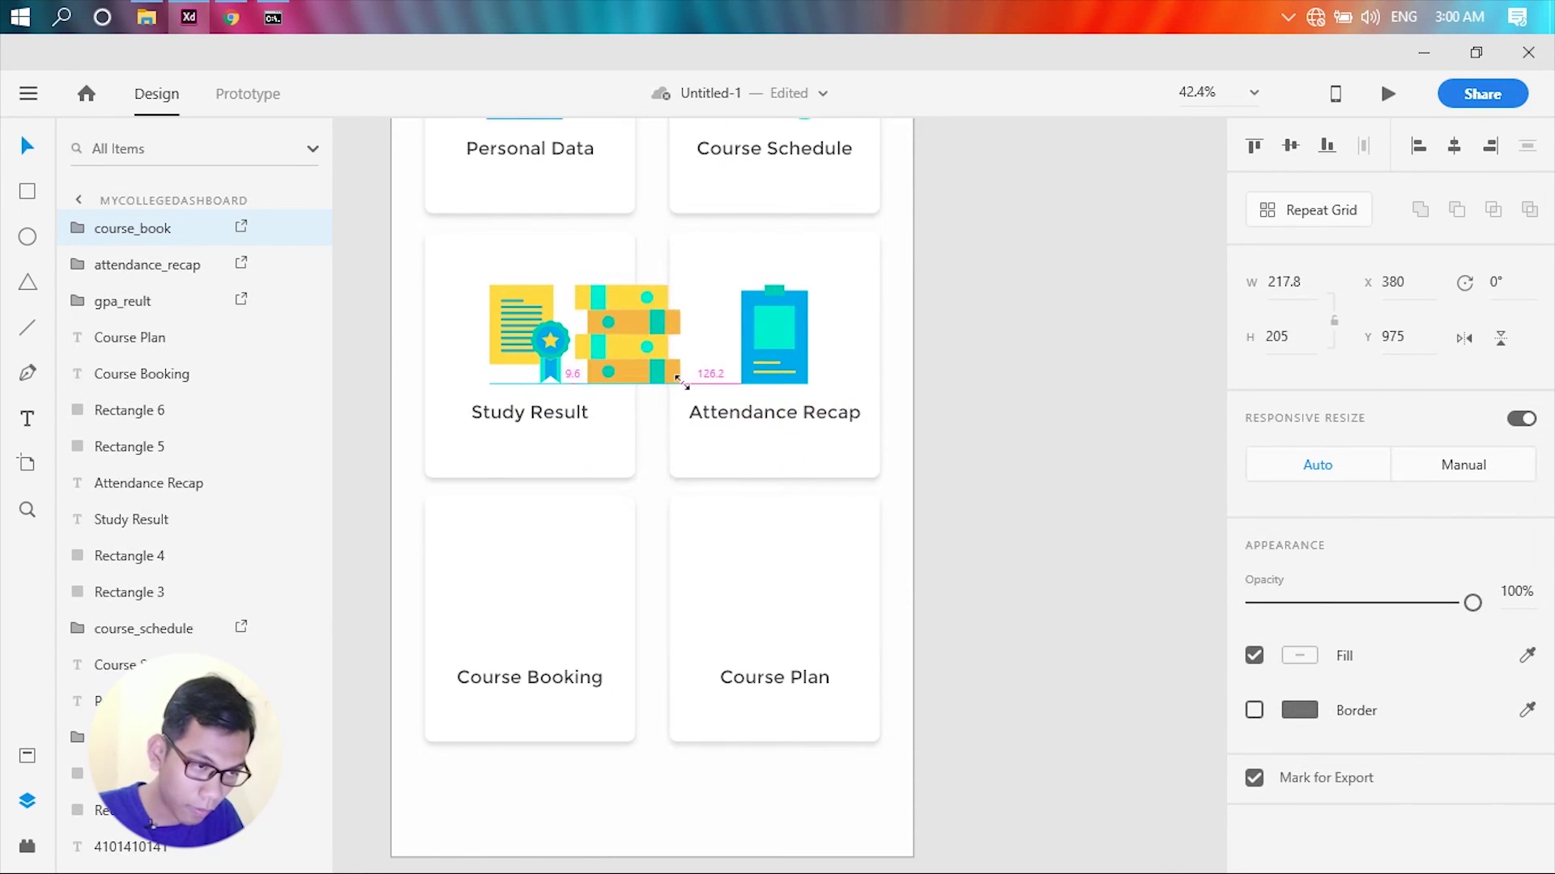
{"action": "left_click_drag", "start_coordinate": [640, 323], "coordinate": [534, 589]}
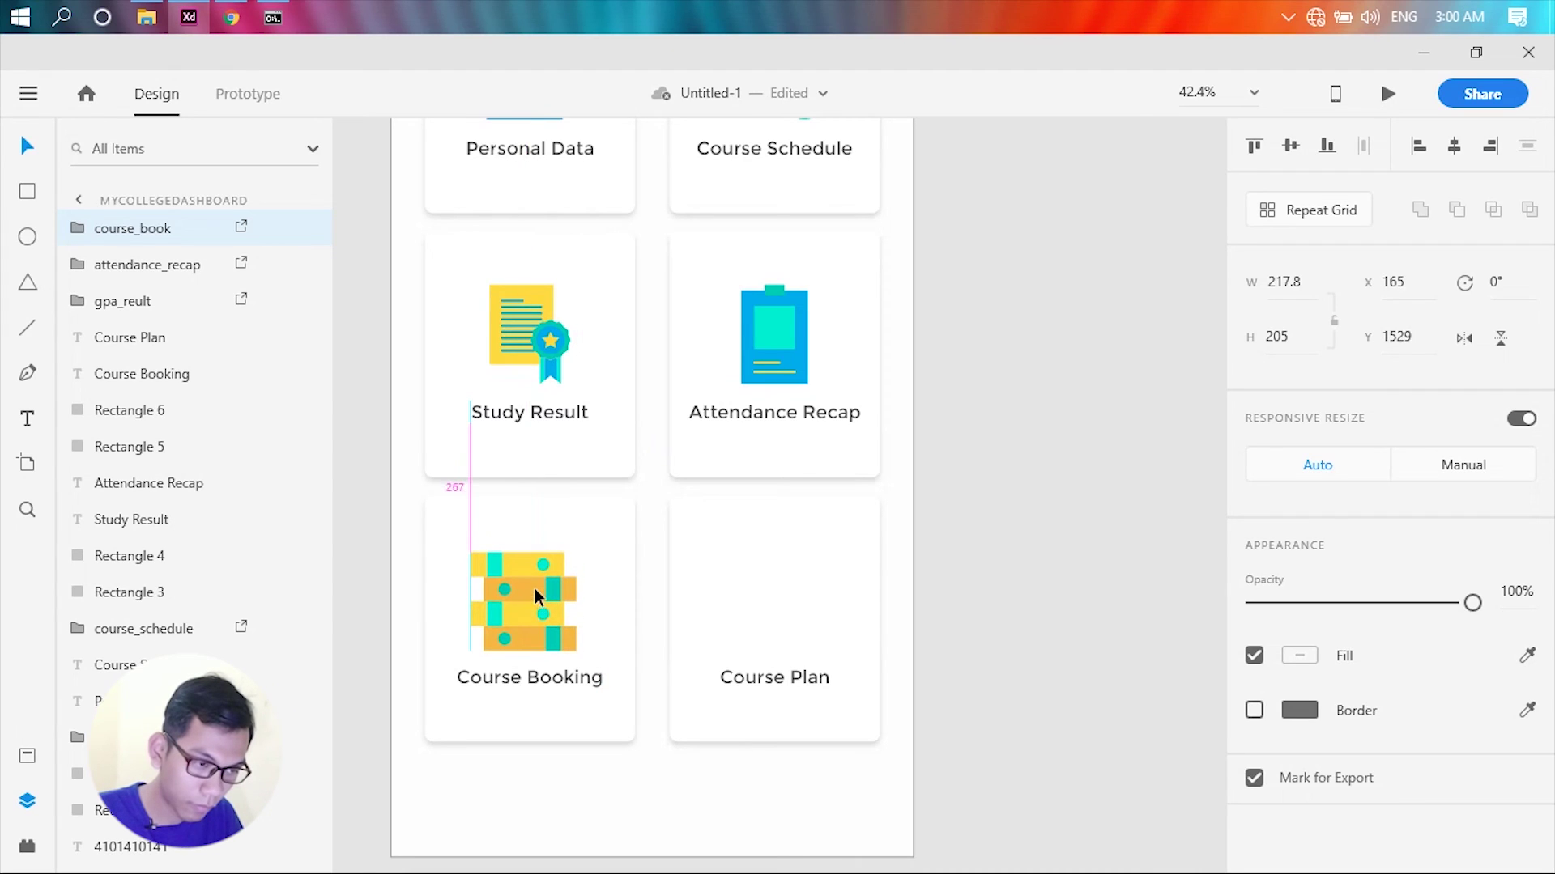
{"action": "mouse_move", "coordinate": [534, 590]}
{"action": "left_mouse_down"}
{"action": "mouse_move", "coordinate": [538, 576]}
{"action": "mouse_move", "coordinate": [538, 612]}
{"action": "mouse_move", "coordinate": [537, 570]}
{"action": "mouse_move", "coordinate": [536, 586]}
{"action": "left_mouse_up"}
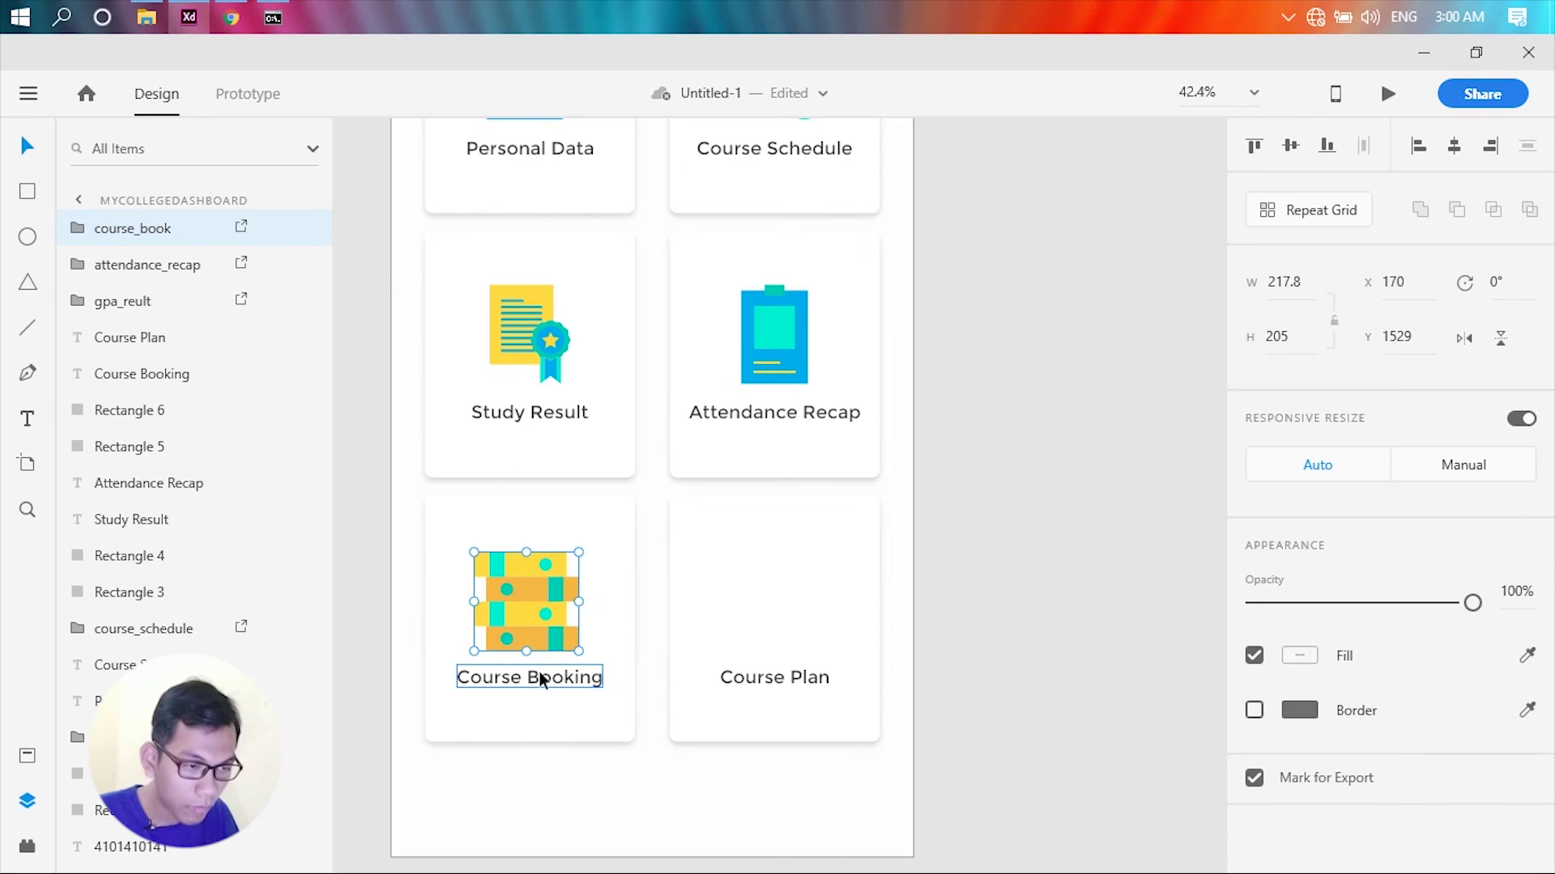
Step: Align the course_book icon together with the Course Booking label in its card
{"action": "left_click", "coordinate": [540, 673], "text": "shift"}
{"action": "left_click_drag", "start_coordinate": [531, 594], "coordinate": [531, 583]}
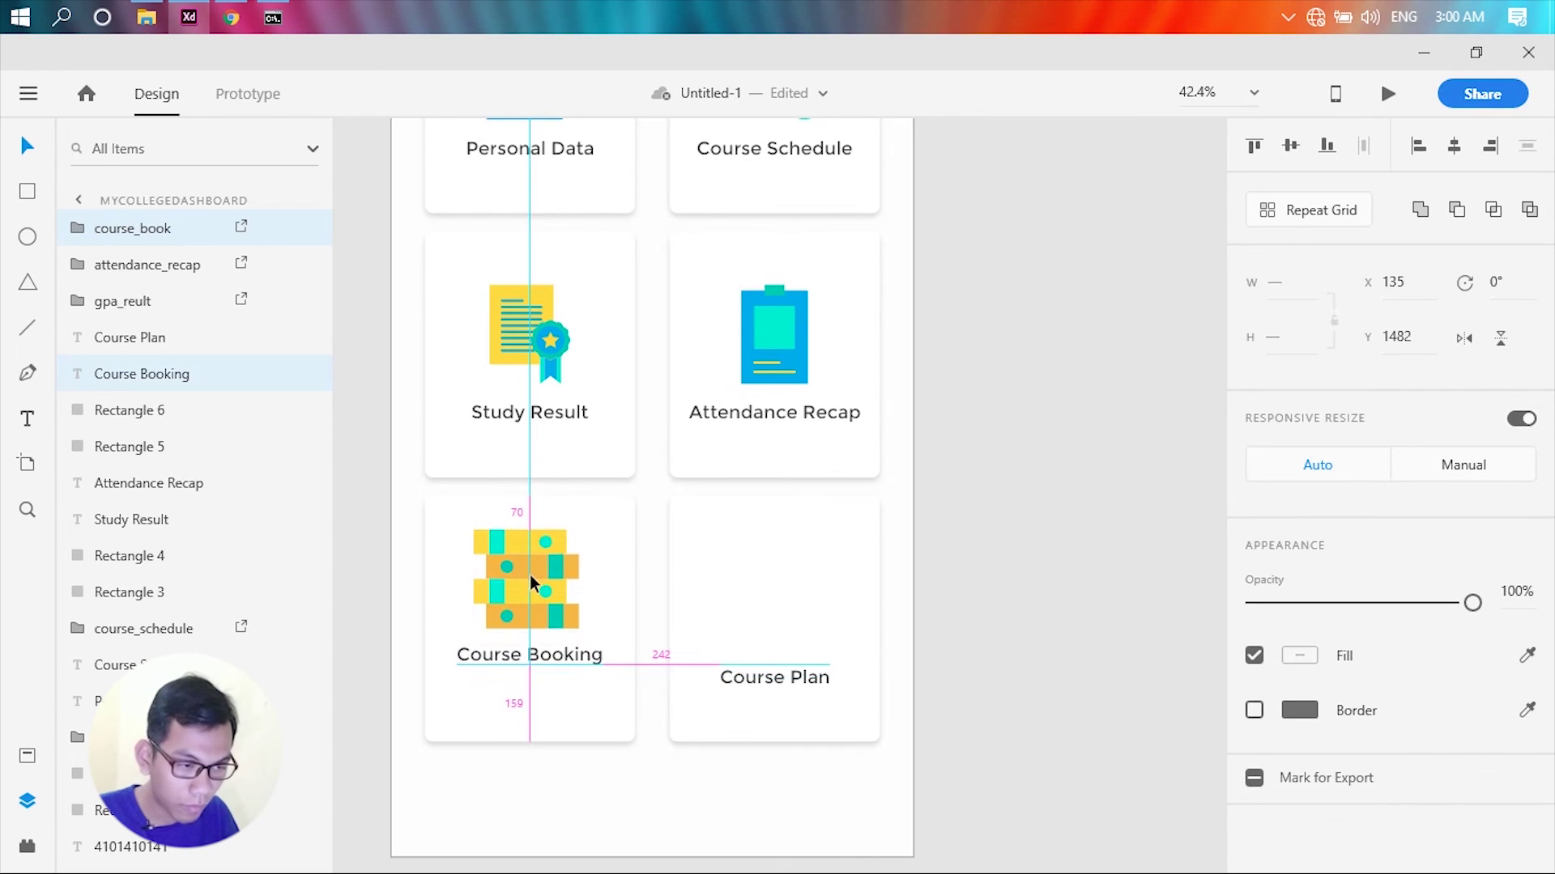
{"action": "left_click_drag", "start_coordinate": [529, 578], "coordinate": [530, 587]}
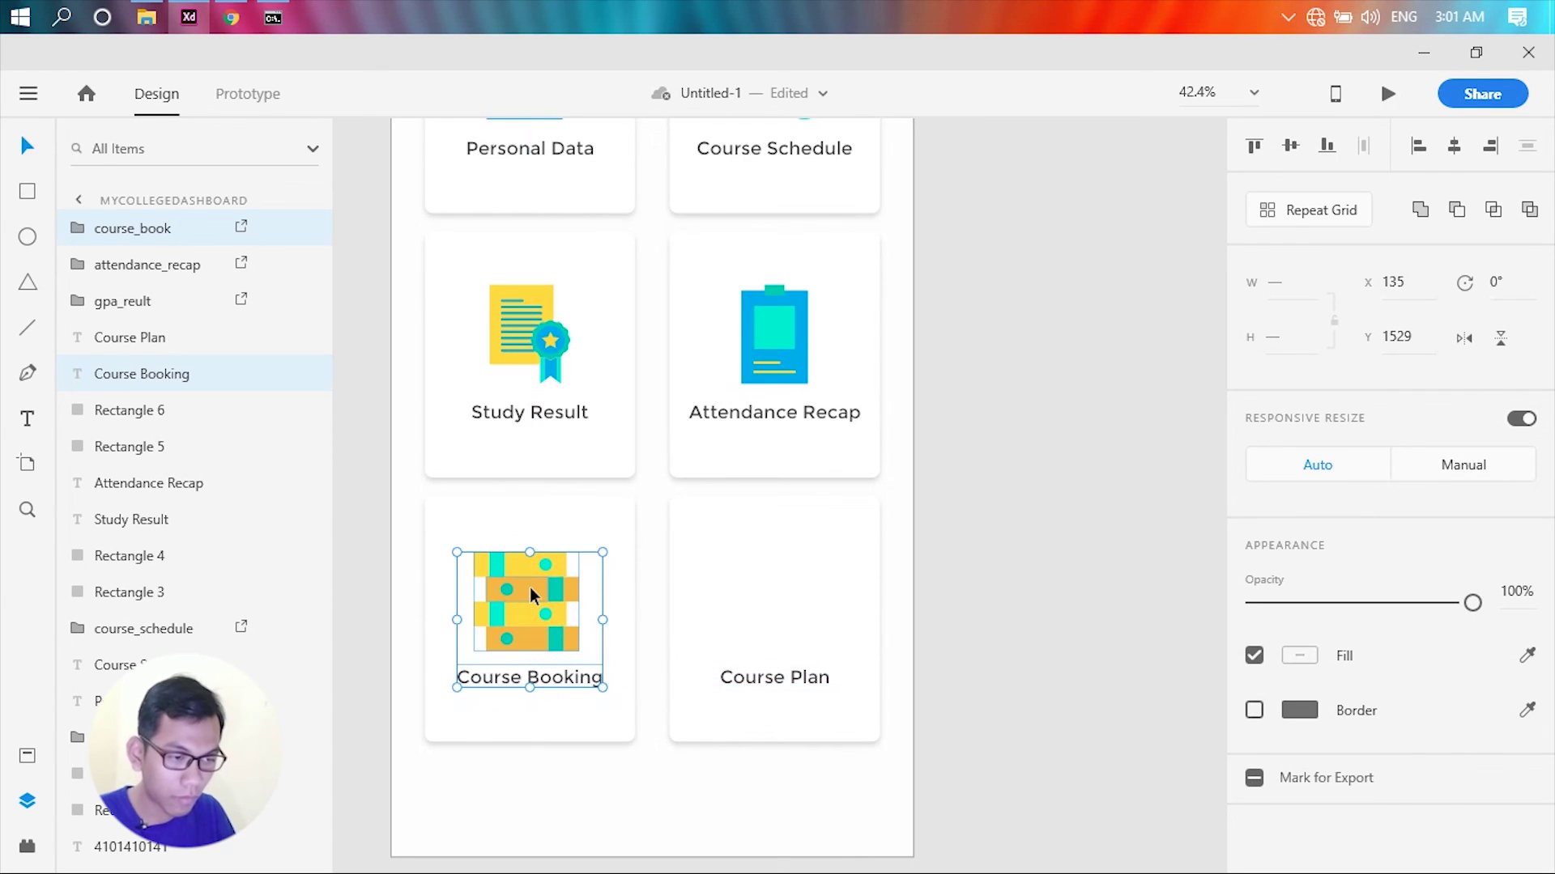
{"action": "left_click", "coordinate": [993, 644]}
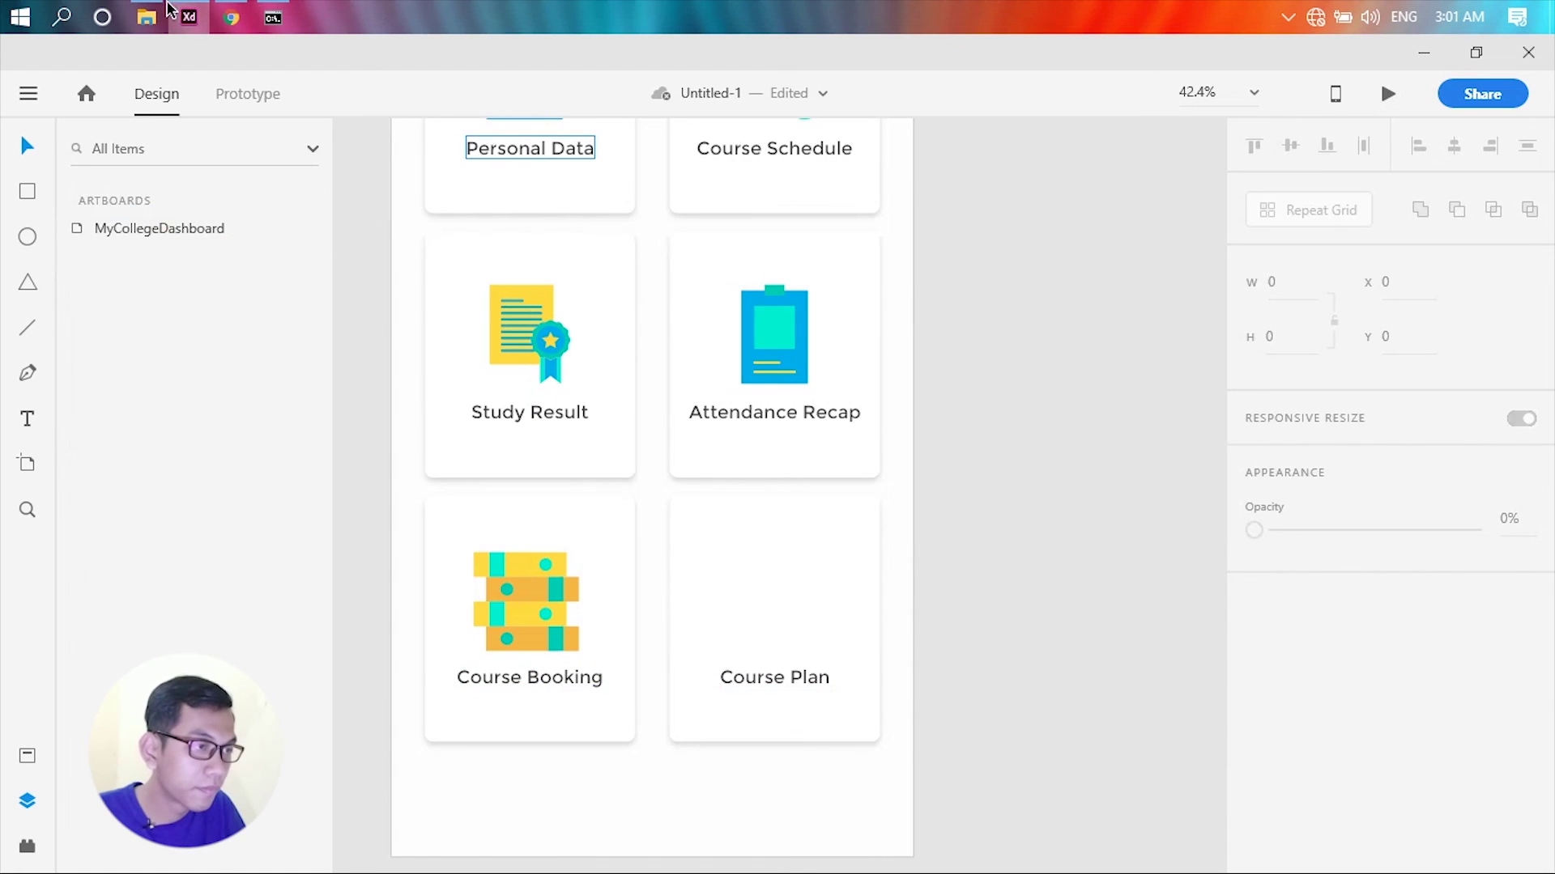
Step: Import course_plan, shrink it to icon size, and place it above the Course Plan label
{"action": "left_click", "coordinate": [145, 16]}
{"action": "mouse_move", "coordinate": [284, 332]}
{"action": "left_mouse_down"}
{"action": "mouse_move", "coordinate": [176, 9]}
{"action": "mouse_move", "coordinate": [1066, 354]}
{"action": "mouse_move", "coordinate": [640, 324]}
{"action": "left_mouse_up"}
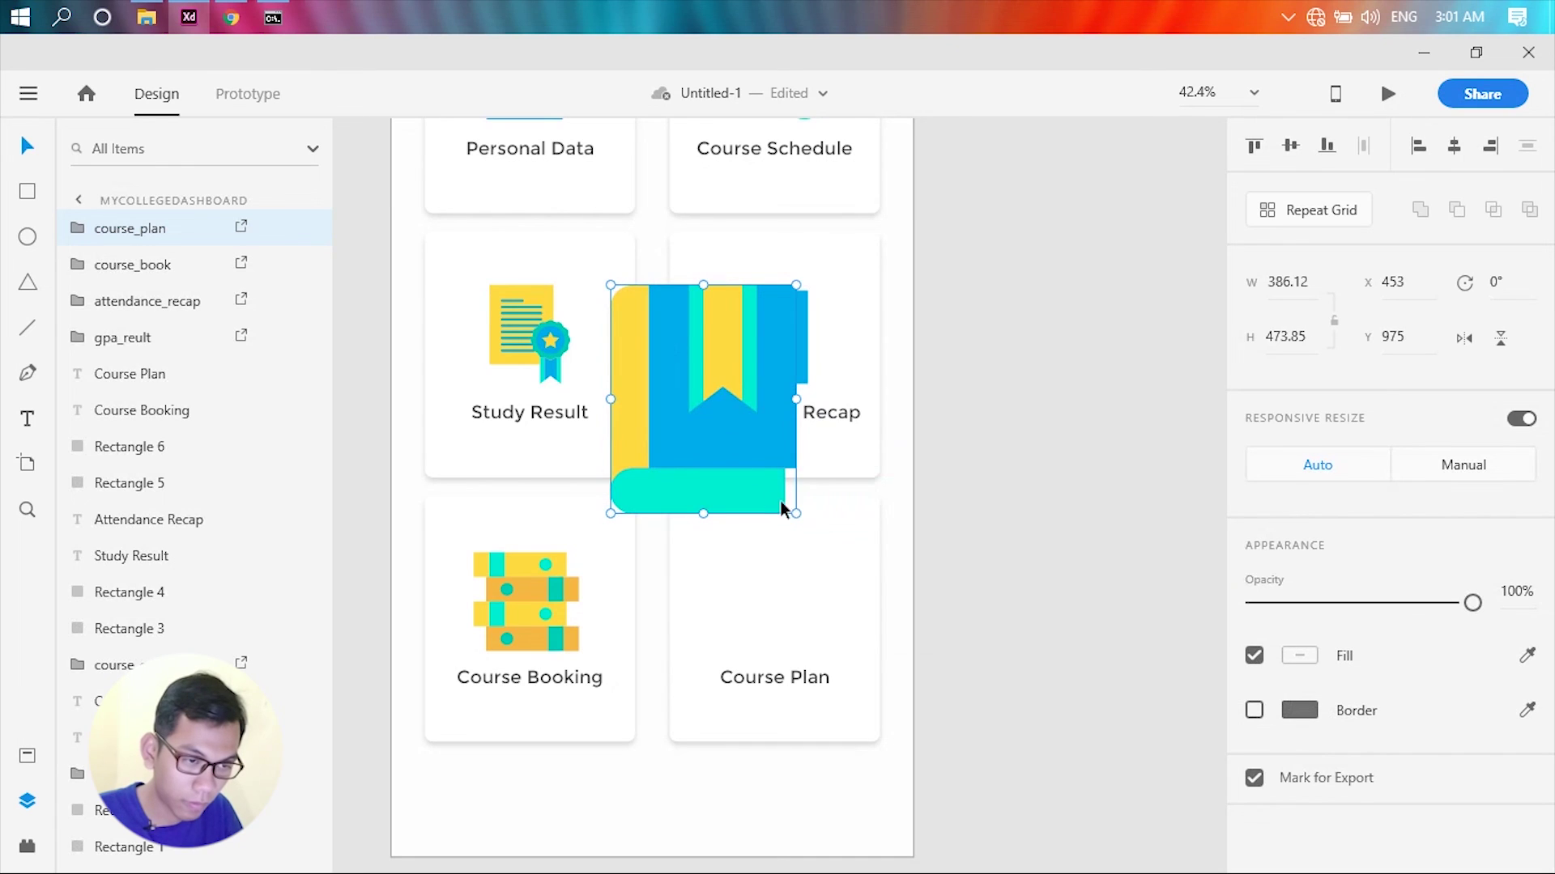
{"action": "mouse_move", "coordinate": [795, 506]}
{"action": "left_mouse_down"}
{"action": "mouse_move", "coordinate": [671, 374]}
{"action": "mouse_move", "coordinate": [693, 390]}
{"action": "left_mouse_up"}
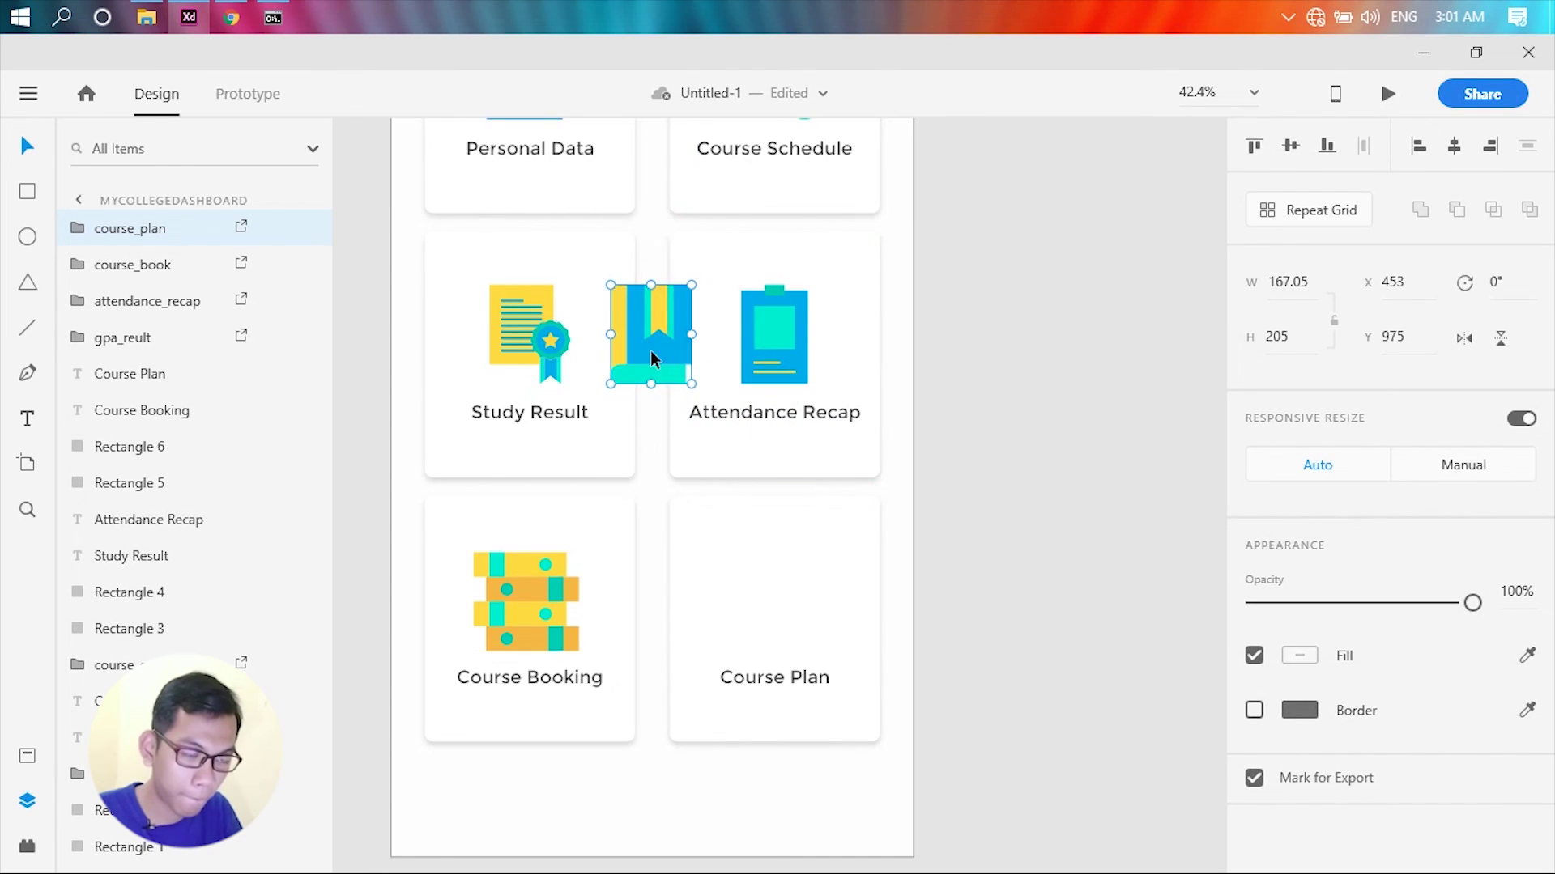
{"action": "mouse_move", "coordinate": [644, 360]}
{"action": "left_mouse_down"}
{"action": "mouse_move", "coordinate": [809, 581]}
{"action": "mouse_move", "coordinate": [773, 621]}
{"action": "left_mouse_up"}
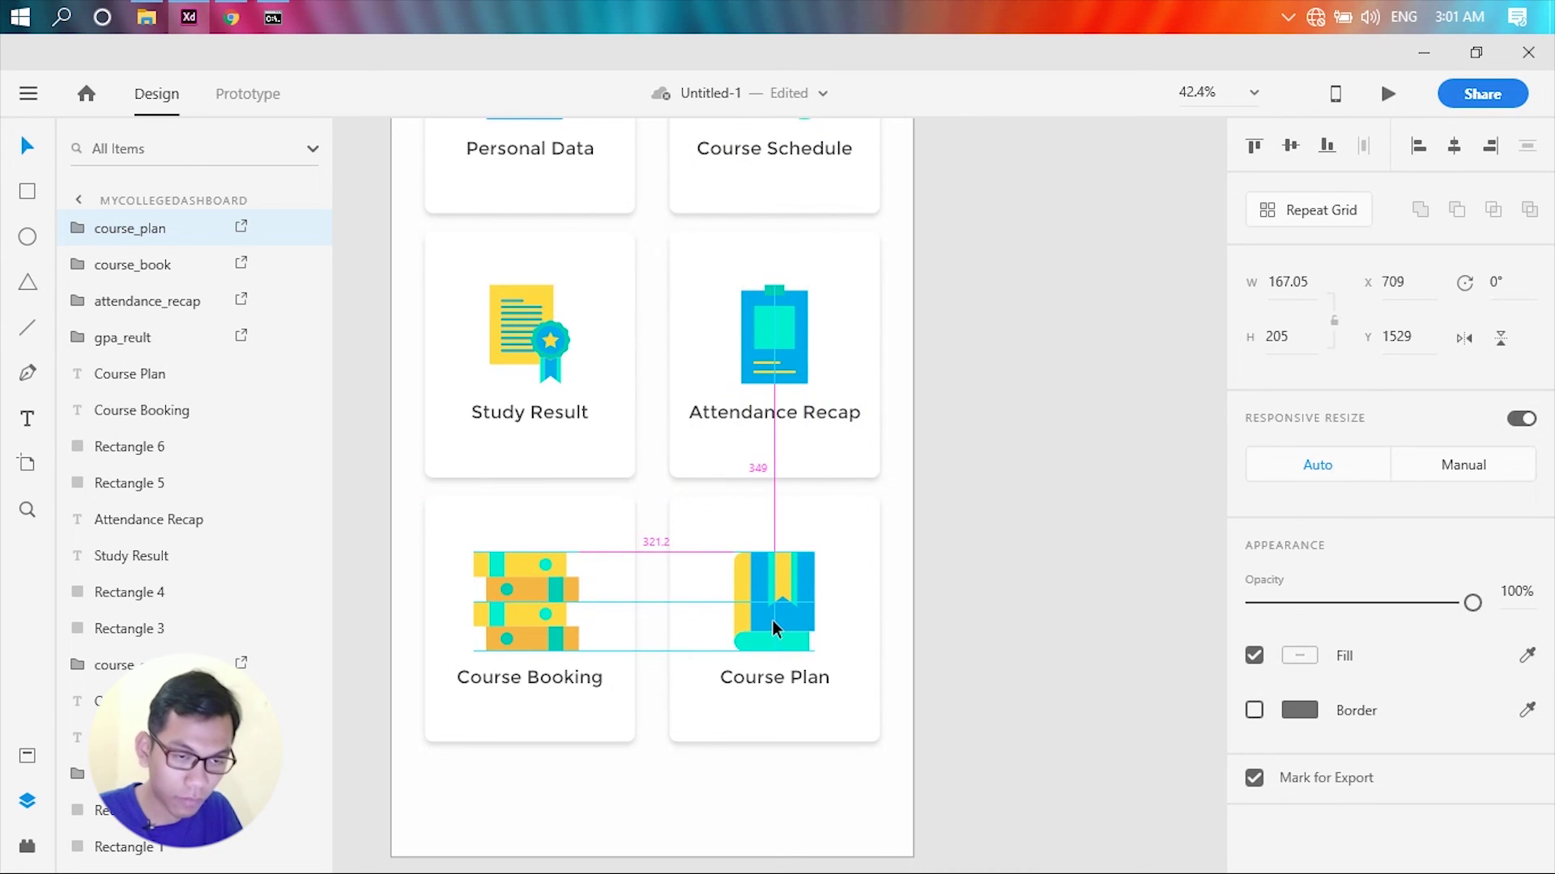
{"action": "left_click", "coordinate": [919, 627]}
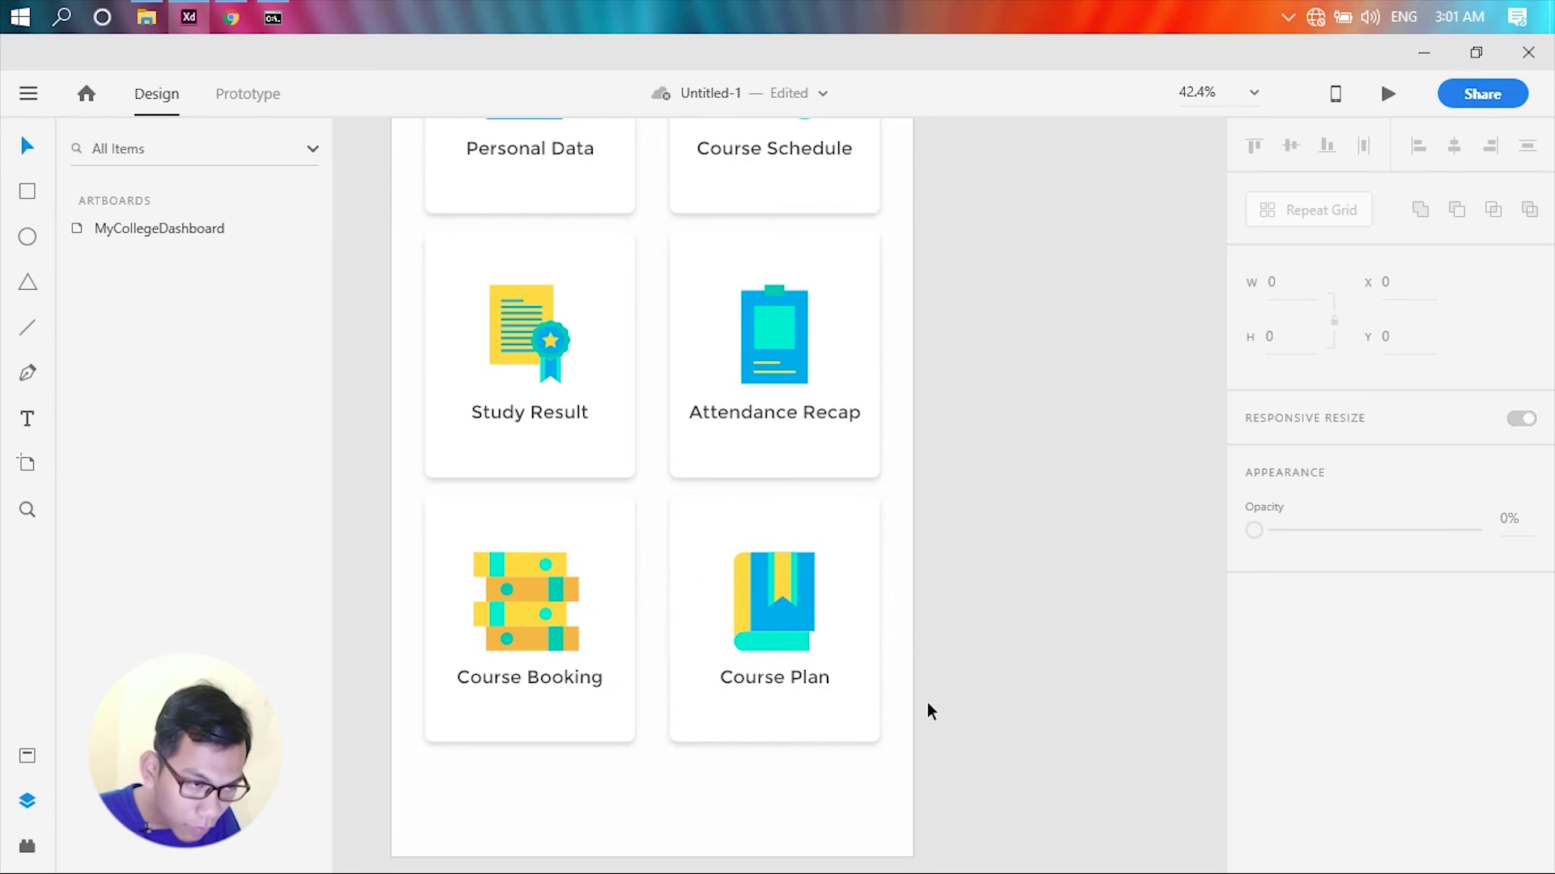
{"action": "scroll", "coordinate": [926, 702], "scroll_direction": "down", "scroll_amount": 2}
{"action": "scroll", "coordinate": [926, 702], "scroll_direction": "down", "scroll_amount": 1}
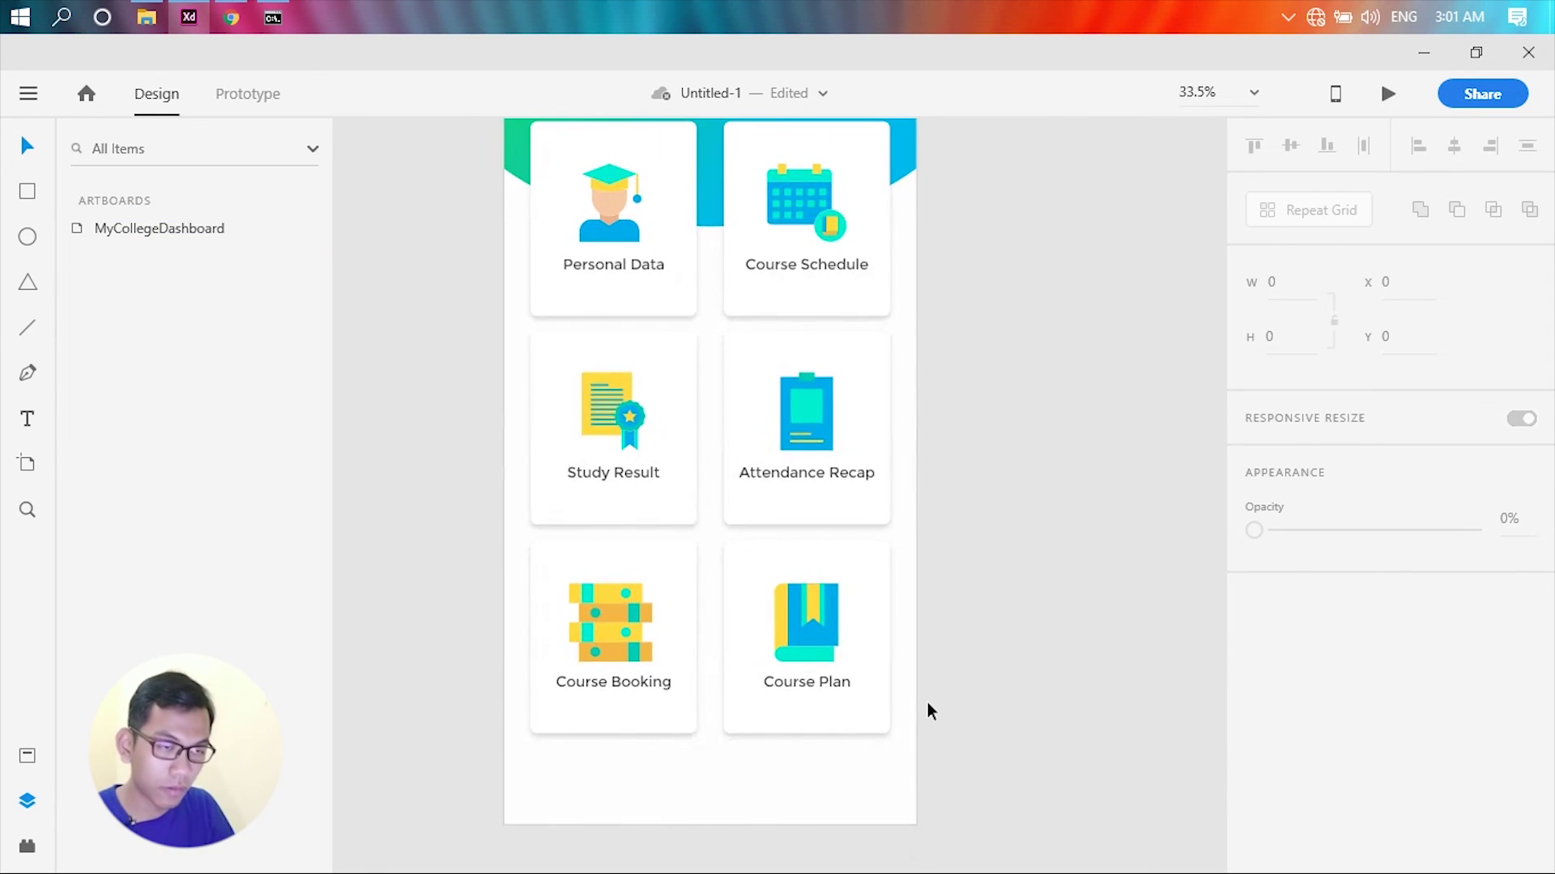
{"action": "scroll", "coordinate": [926, 702], "scroll_direction": "down", "scroll_amount": 1}
{"action": "right_click", "coordinate": [947, 686]}
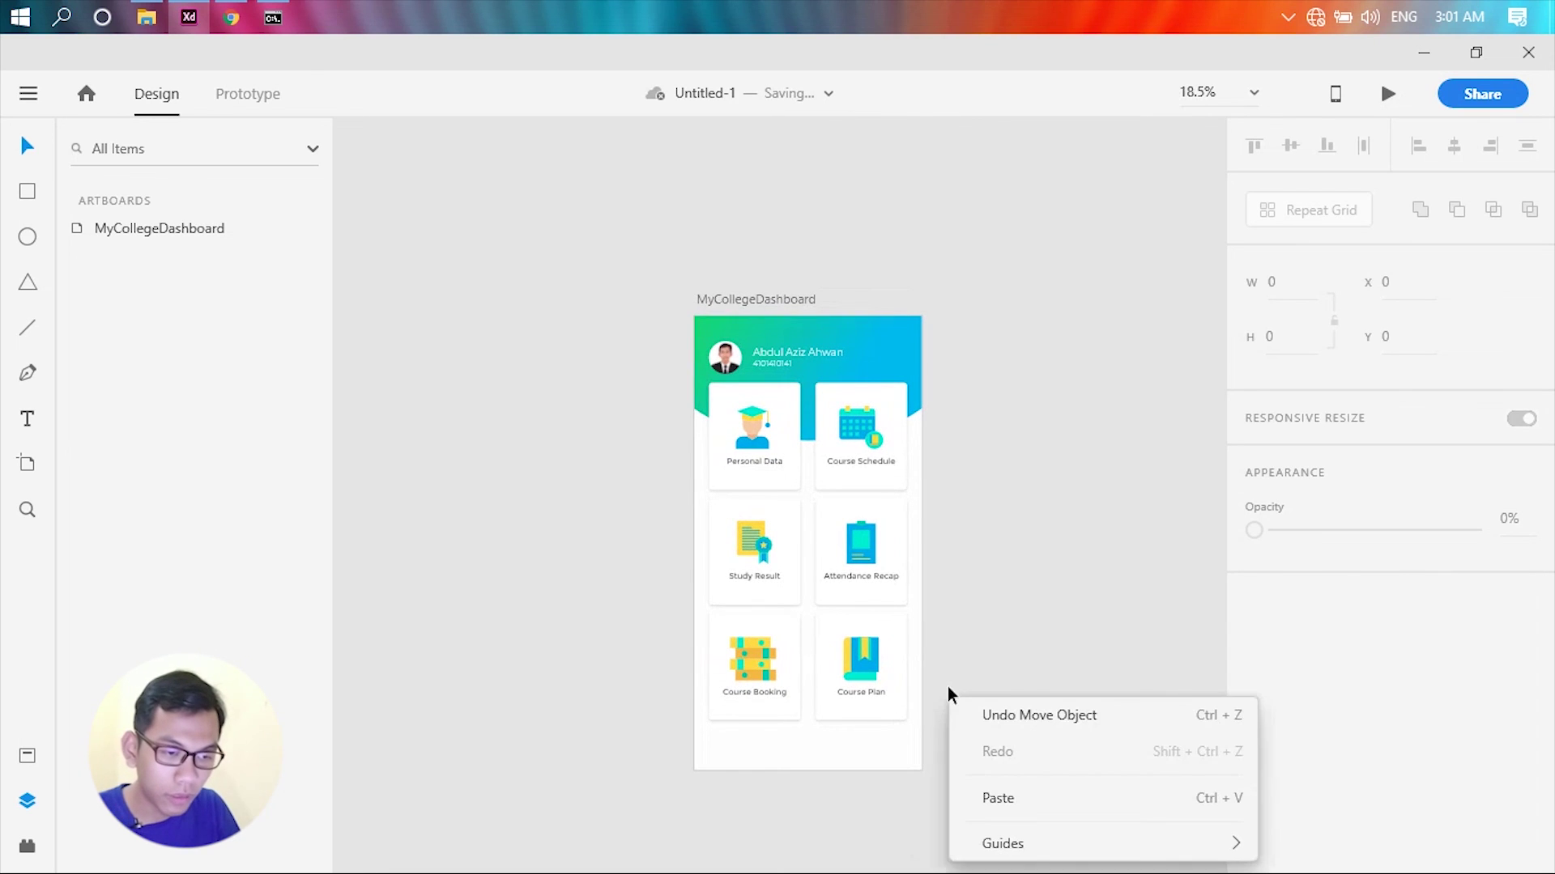
{"action": "left_click", "coordinate": [1018, 590]}
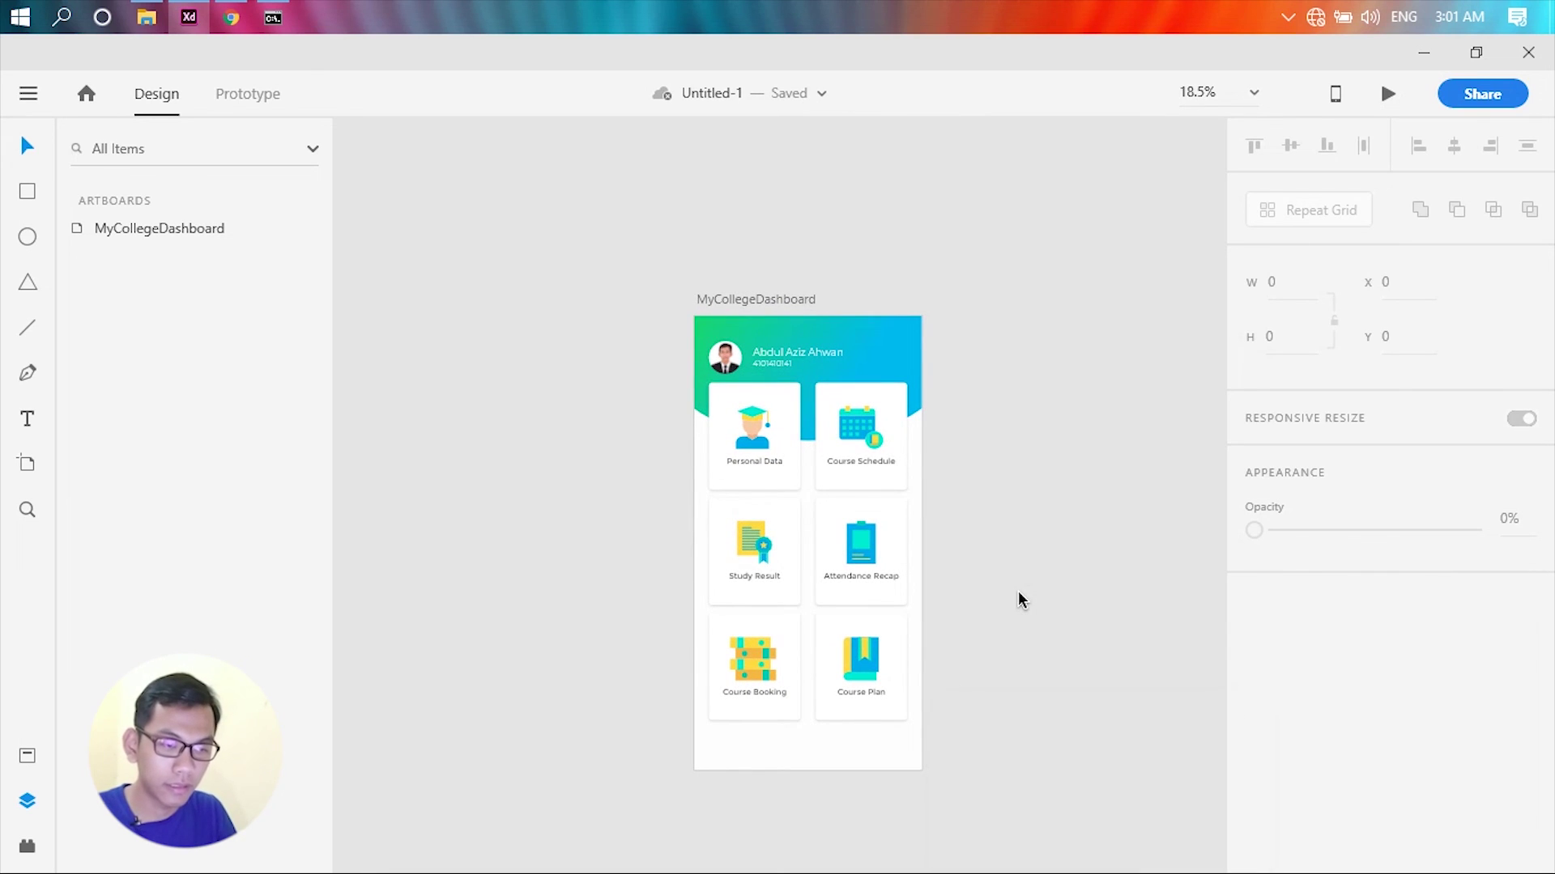
{"action": "scroll", "coordinate": [1018, 590], "scroll_direction": "up", "scroll_amount": 1}
{"action": "scroll", "coordinate": [1018, 592], "scroll_direction": "up", "scroll_amount": 2}
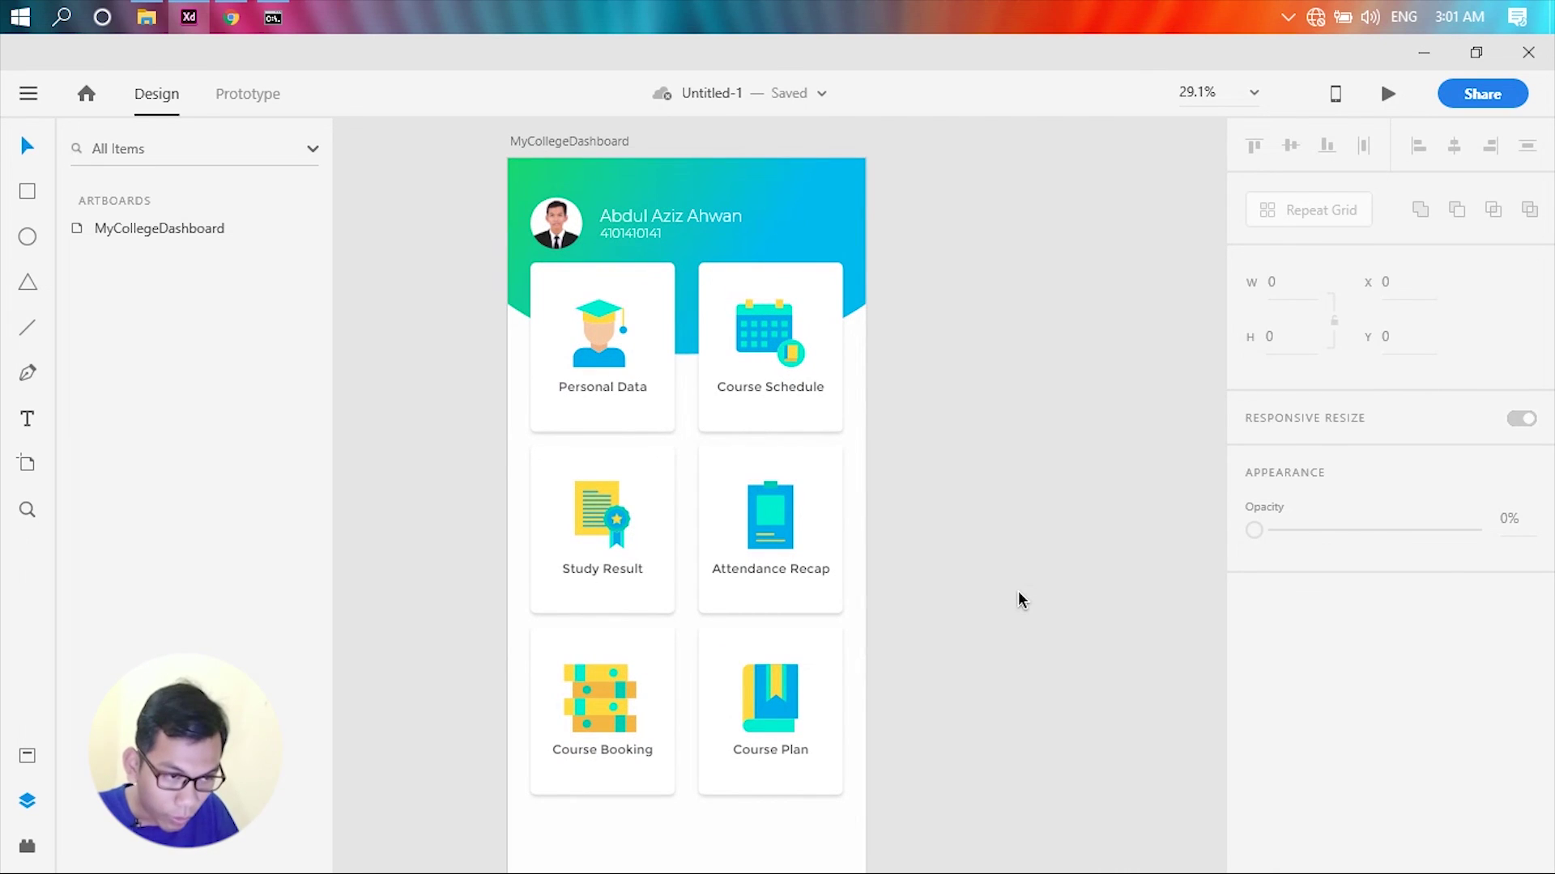
{"action": "scroll", "coordinate": [1018, 592], "scroll_direction": "down", "scroll_amount": 1}
{"action": "scroll", "coordinate": [1019, 592], "scroll_direction": "up", "scroll_amount": 1}
{"action": "scroll", "coordinate": [1018, 592], "scroll_direction": "down", "scroll_amount": 1}
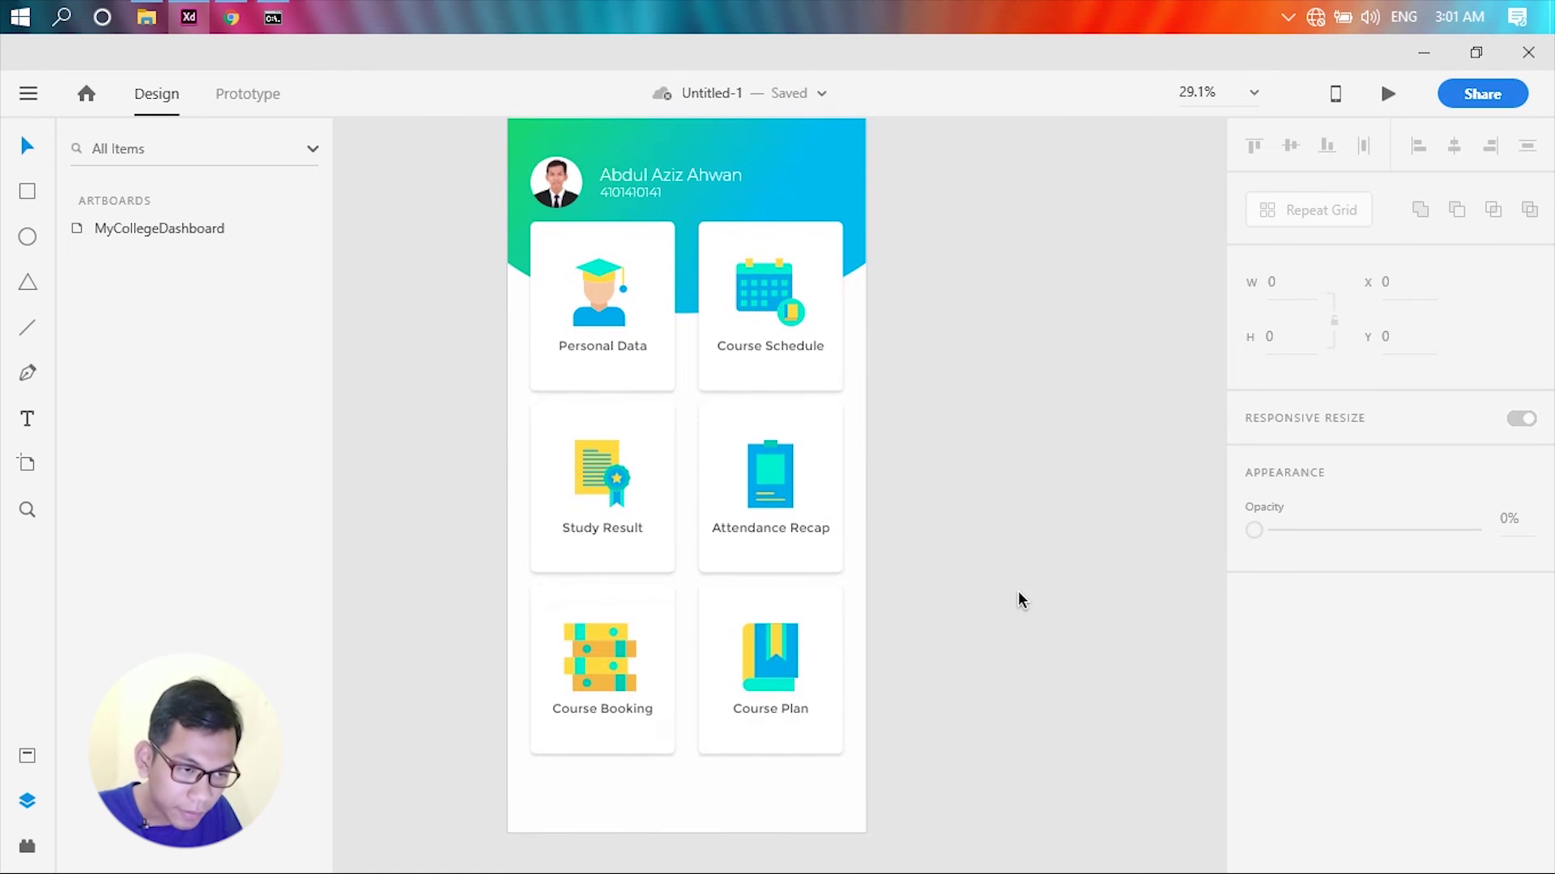
{"action": "scroll", "coordinate": [1017, 592], "scroll_direction": "down", "scroll_amount": 1}
{"action": "scroll", "coordinate": [1018, 592], "scroll_direction": "up", "scroll_amount": 1}
{"action": "scroll", "coordinate": [1018, 592], "scroll_direction": "down", "scroll_amount": 1}
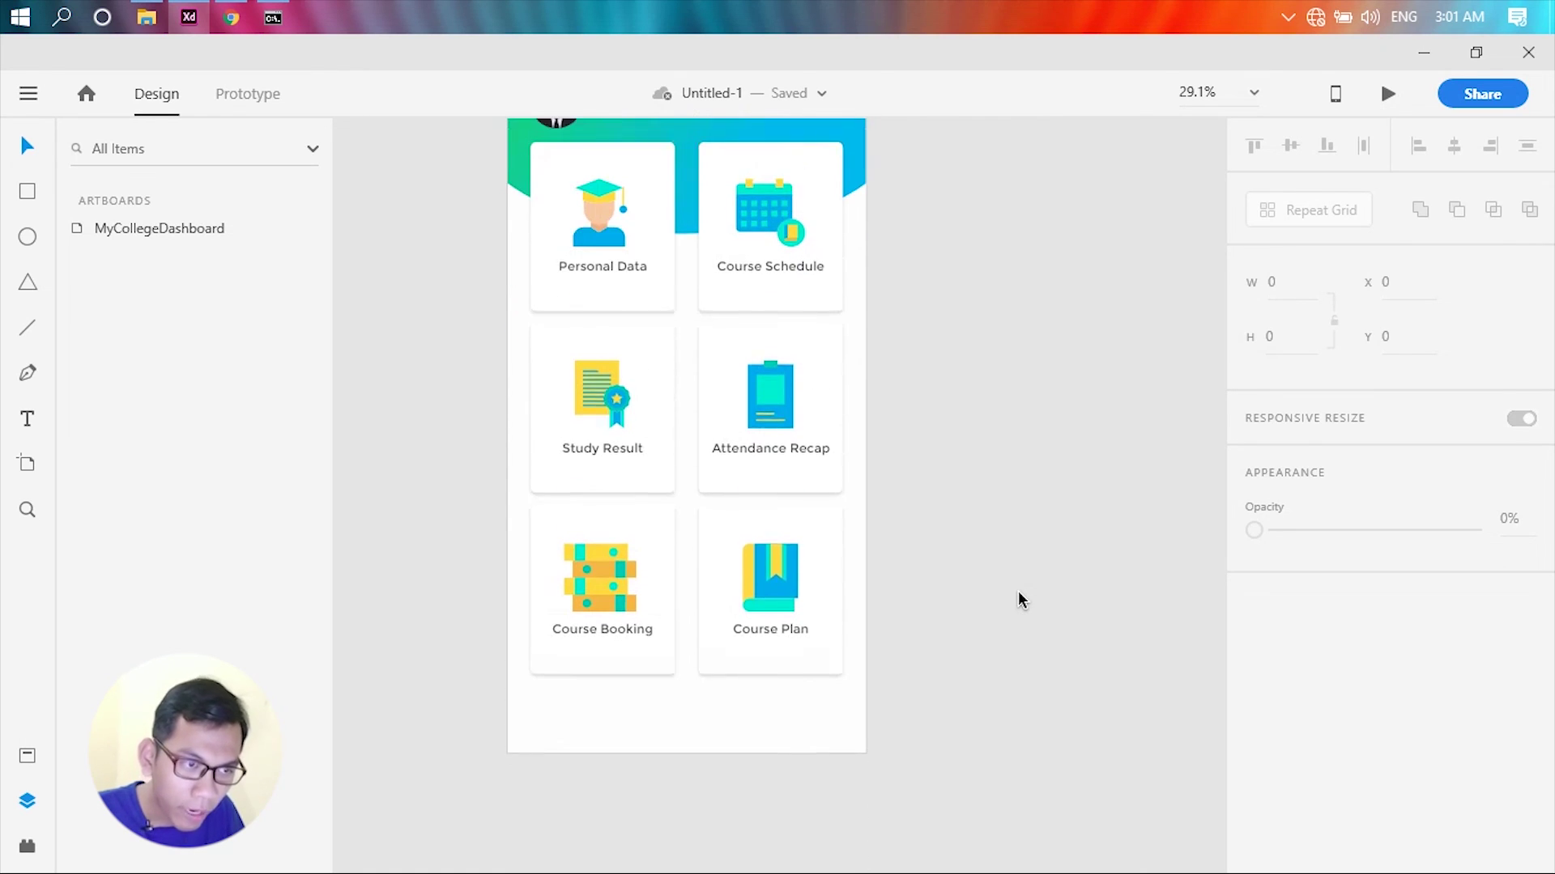
{"action": "scroll", "coordinate": [1018, 592], "scroll_direction": "up", "scroll_amount": 1}
{"action": "scroll", "coordinate": [1018, 591], "scroll_direction": "down", "scroll_amount": 1}
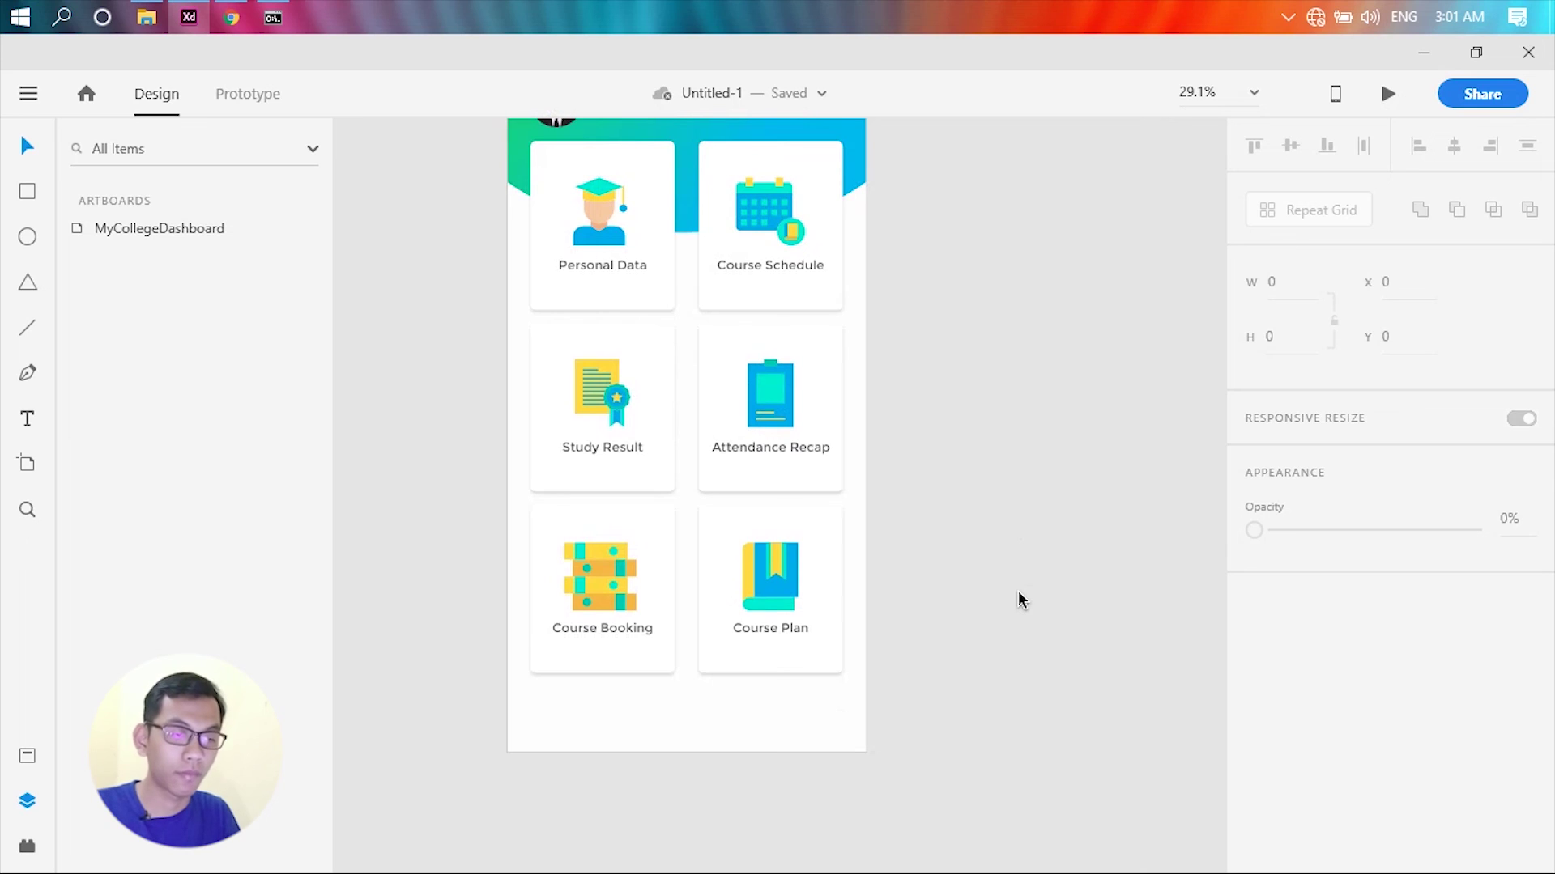
{"action": "scroll", "coordinate": [1018, 590], "scroll_direction": "up", "scroll_amount": 1}
{"action": "scroll", "coordinate": [1018, 590], "scroll_direction": "up", "scroll_amount": 1}
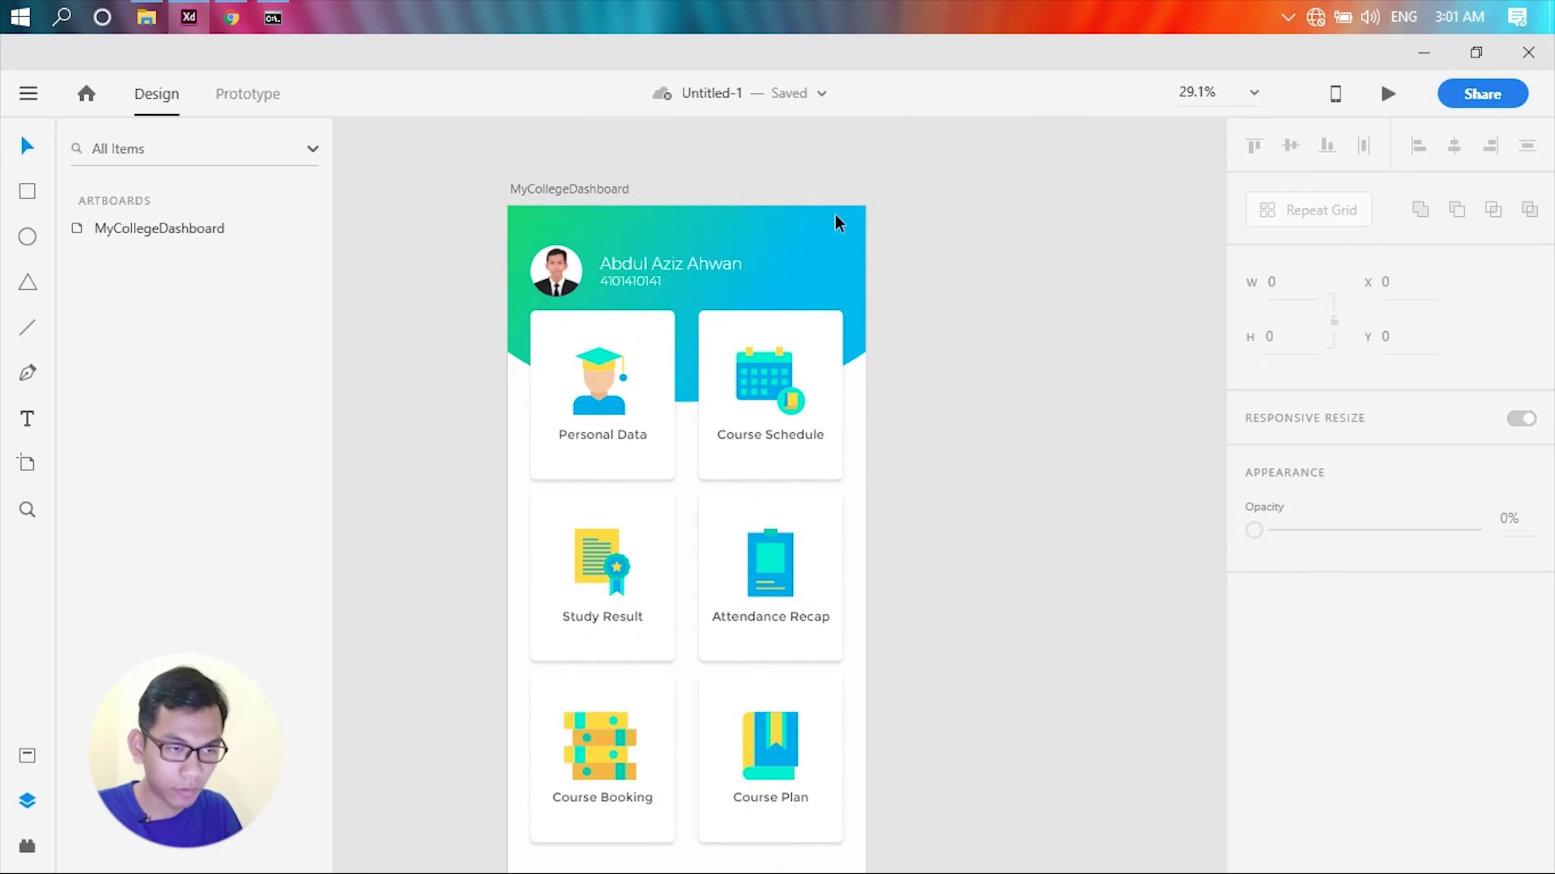
Step: Turn on a drop shadow for the bg_header ellipse with Y 6 and blur 12
{"action": "left_click", "coordinate": [826, 251]}
{"action": "scroll", "coordinate": [1345, 692], "scroll_direction": "down", "scroll_amount": 1}
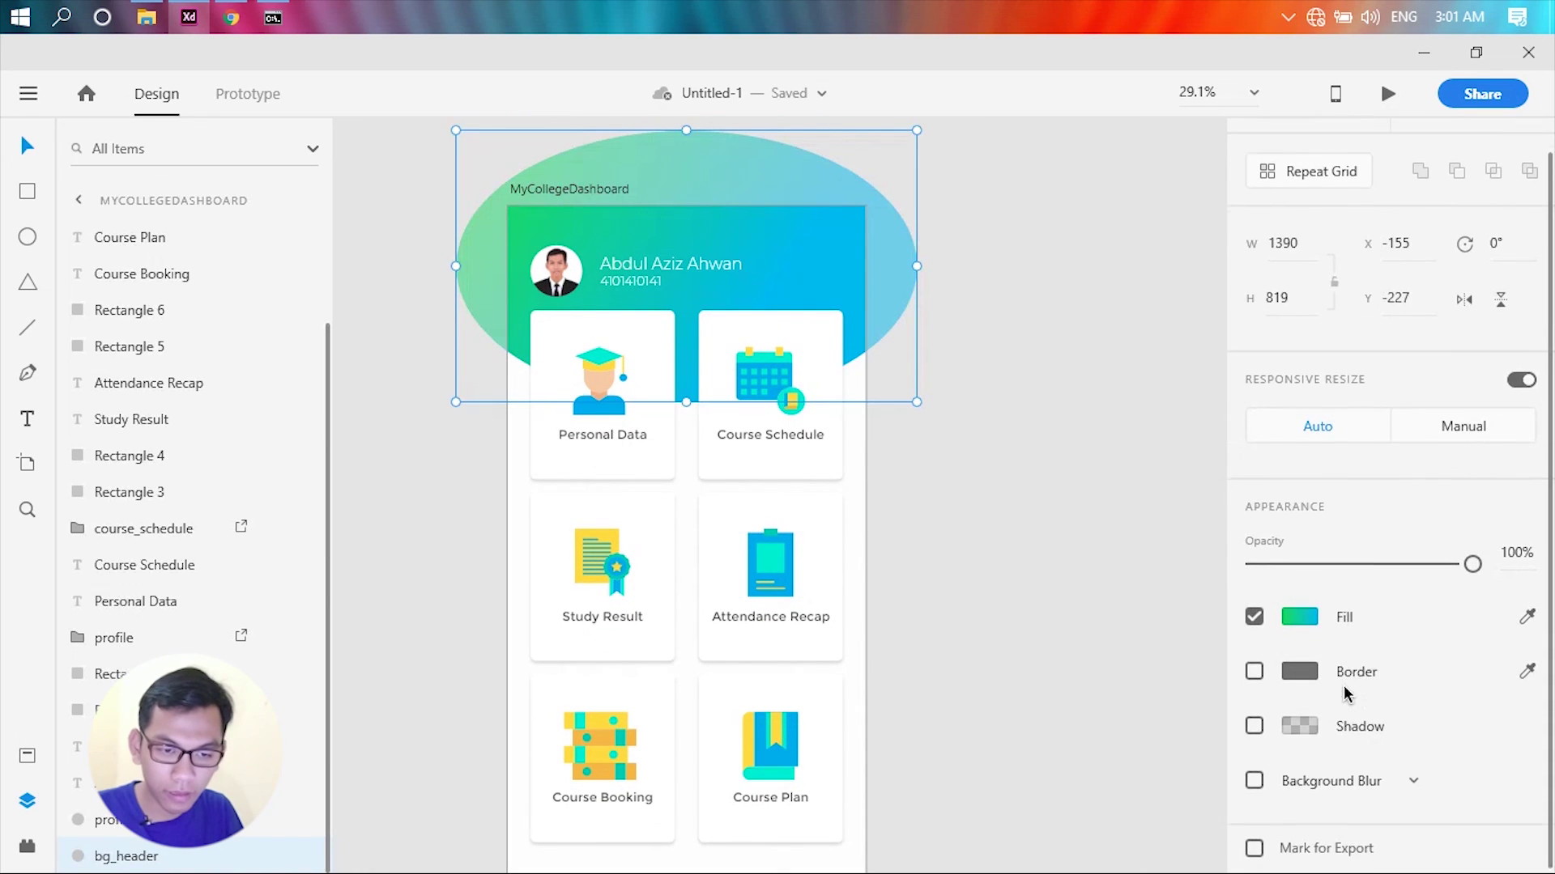
{"action": "left_click", "coordinate": [1253, 723]}
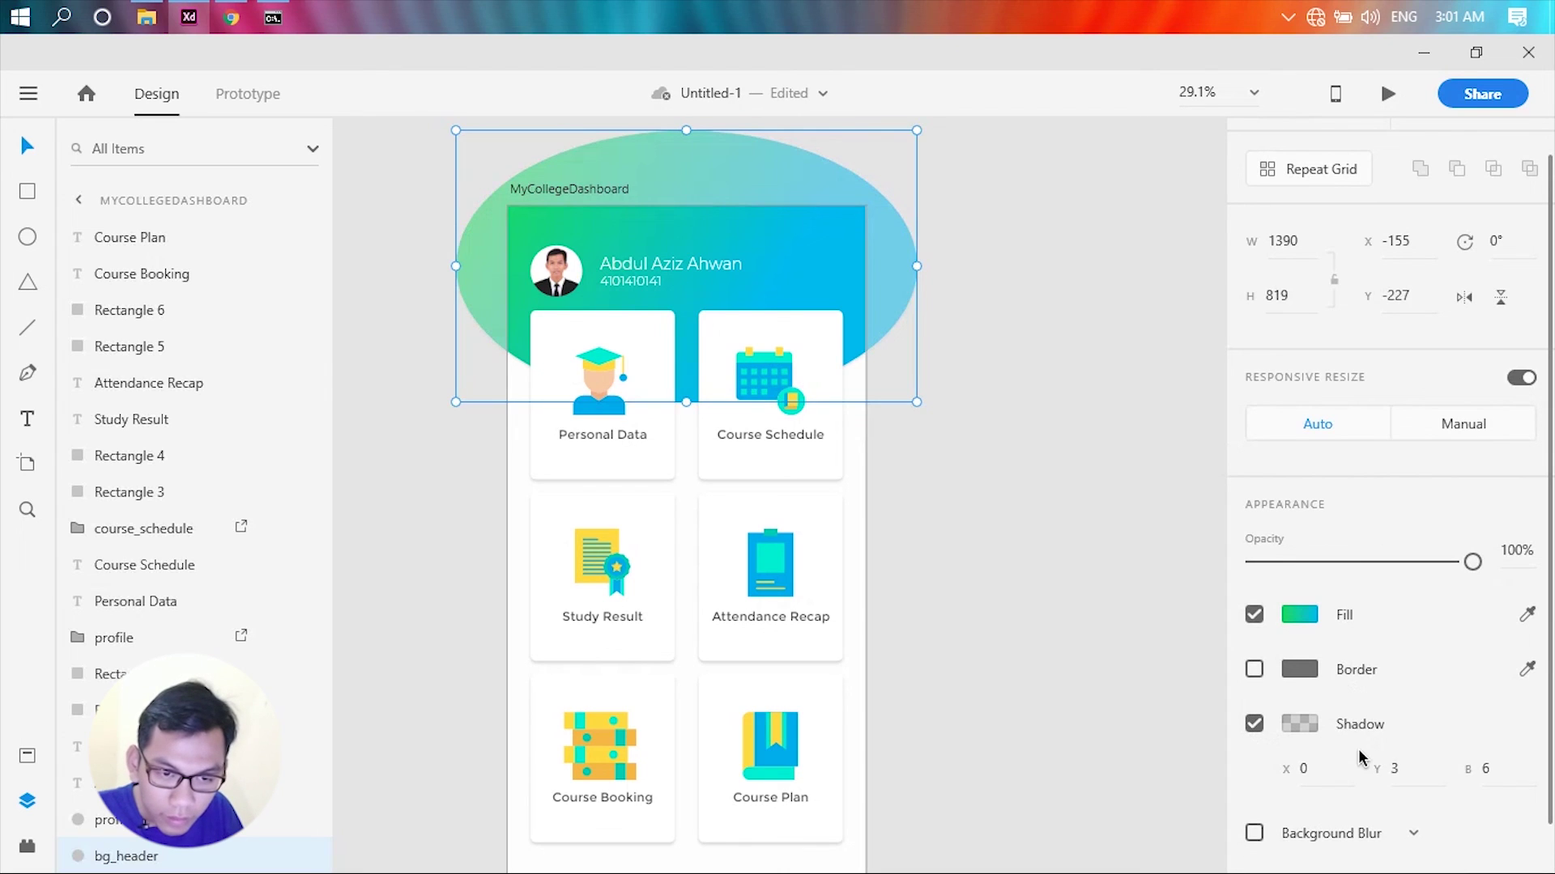
{"action": "left_click", "coordinate": [1405, 769]}
{"action": "type", "text": "6"}
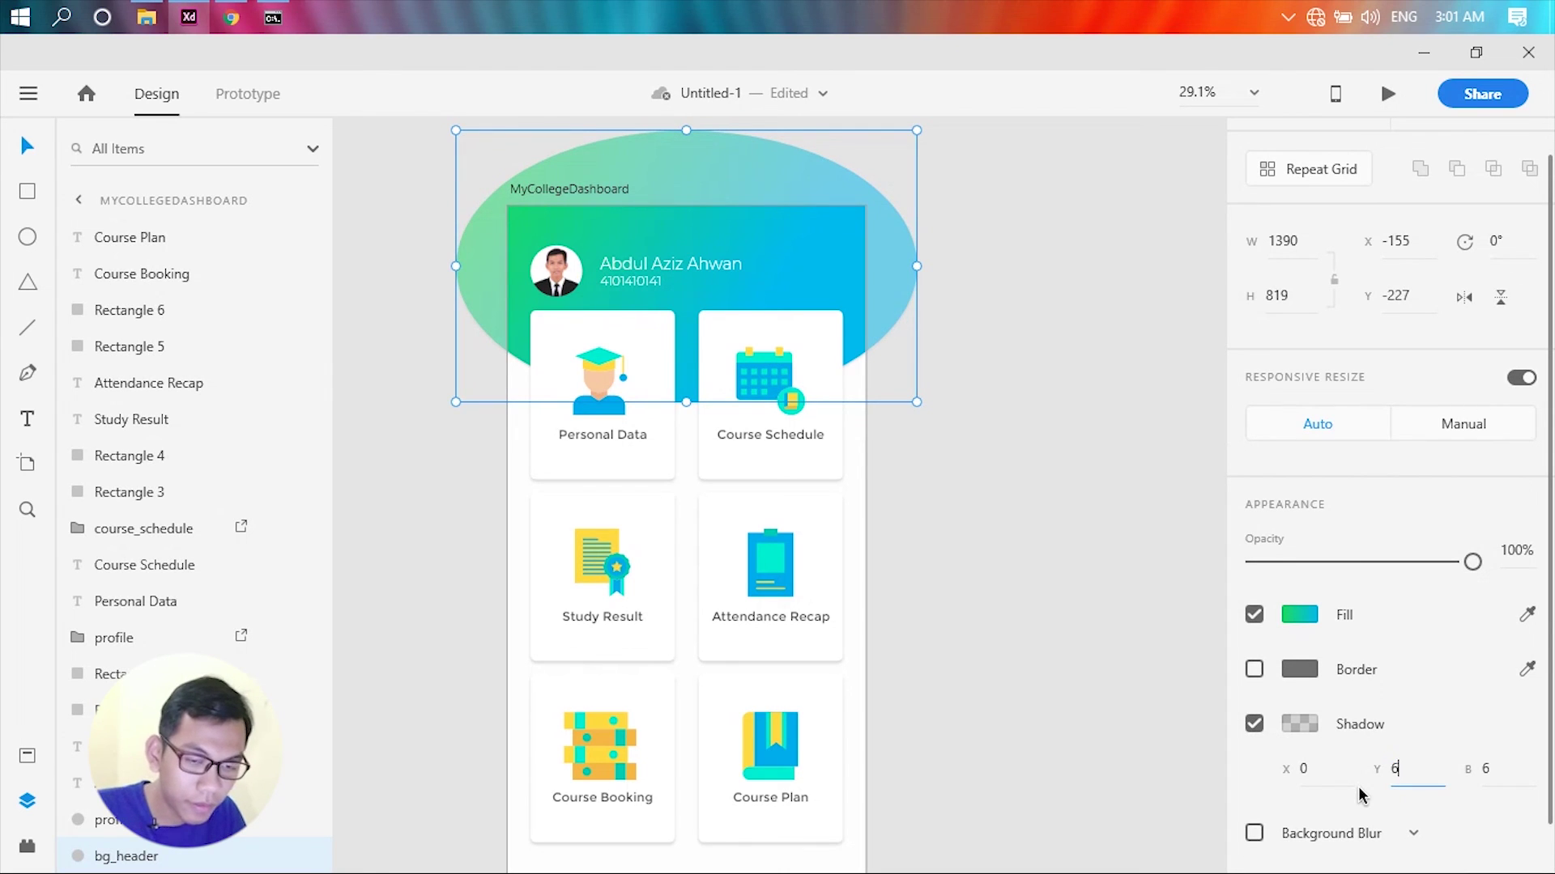
{"action": "key", "text": "Tab"}
{"action": "type", "text": "12"}
{"action": "key", "text": "Return"}
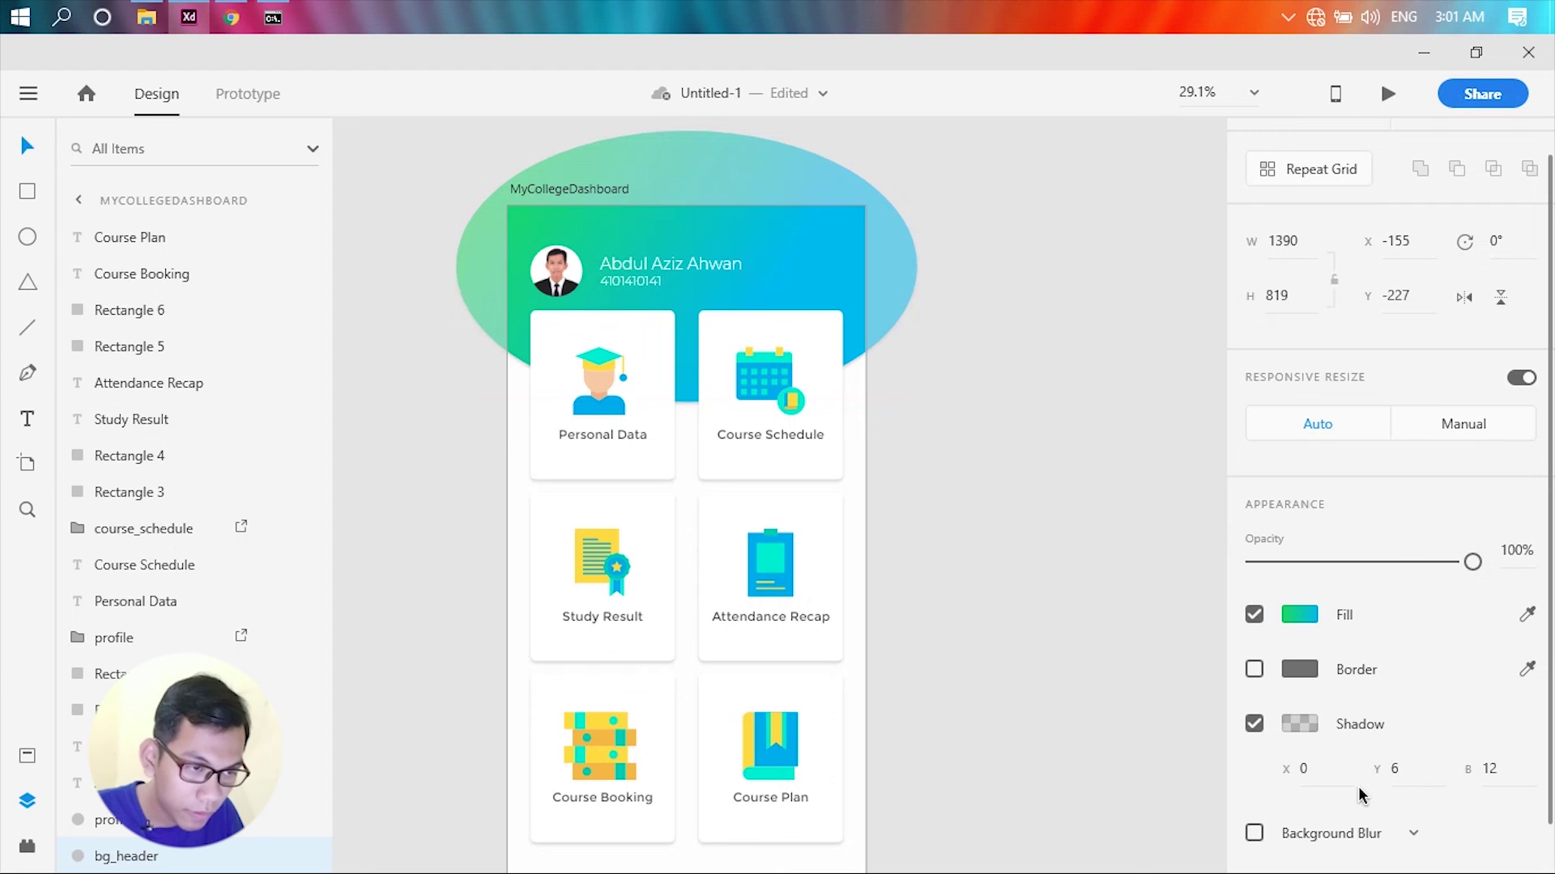
{"action": "left_click", "coordinate": [973, 531]}
Step: Scroll through the finished six-card dashboard to review it
{"action": "scroll", "coordinate": [975, 537], "scroll_direction": "down", "scroll_amount": 1}
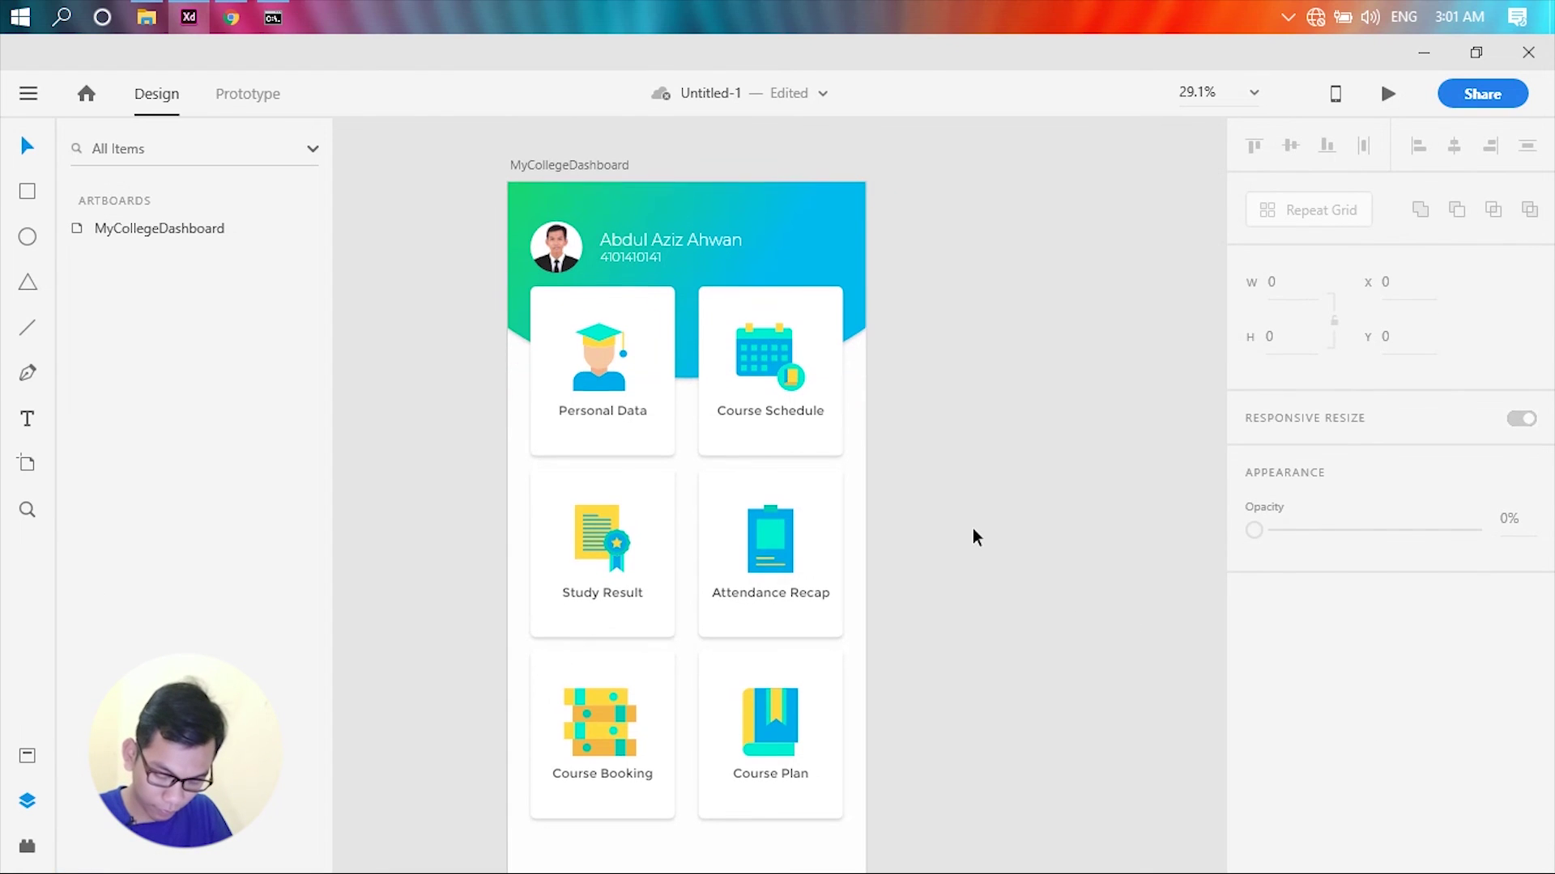
{"action": "scroll", "coordinate": [976, 536], "scroll_direction": "down", "scroll_amount": 1}
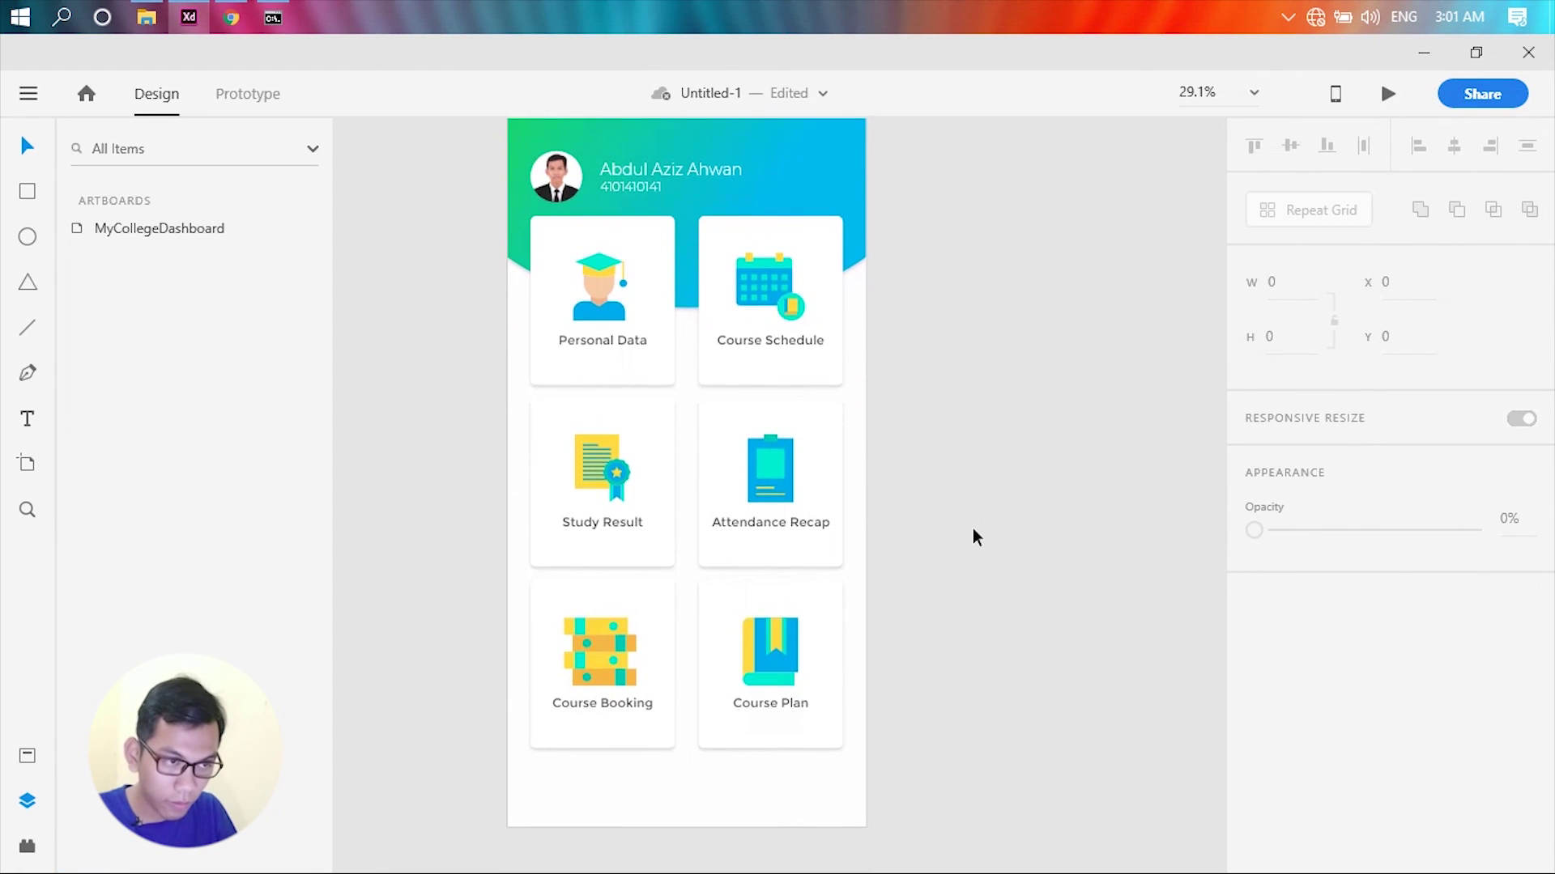
{"action": "scroll", "coordinate": [975, 536], "scroll_direction": "down", "scroll_amount": 3, "text": "ctrl"}
{"action": "scroll", "coordinate": [976, 537], "scroll_direction": "up", "scroll_amount": 5, "text": "ctrl"}
{"action": "scroll", "coordinate": [975, 537], "scroll_direction": "down", "scroll_amount": 2, "text": "ctrl"}
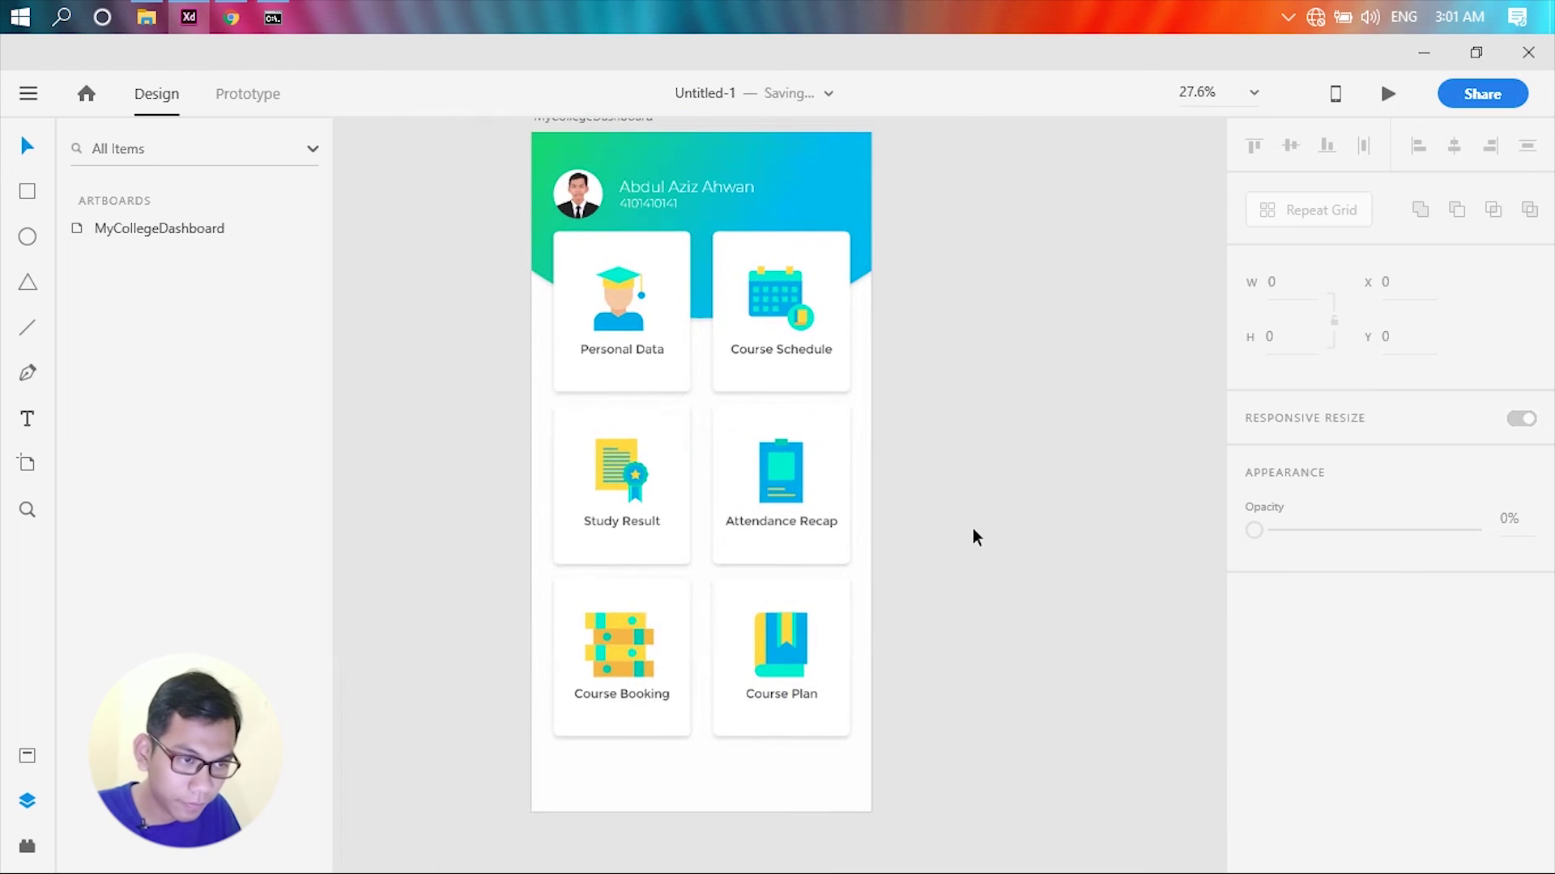
{"action": "scroll", "coordinate": [975, 537], "scroll_direction": "up", "scroll_amount": 1, "text": "ctrl"}
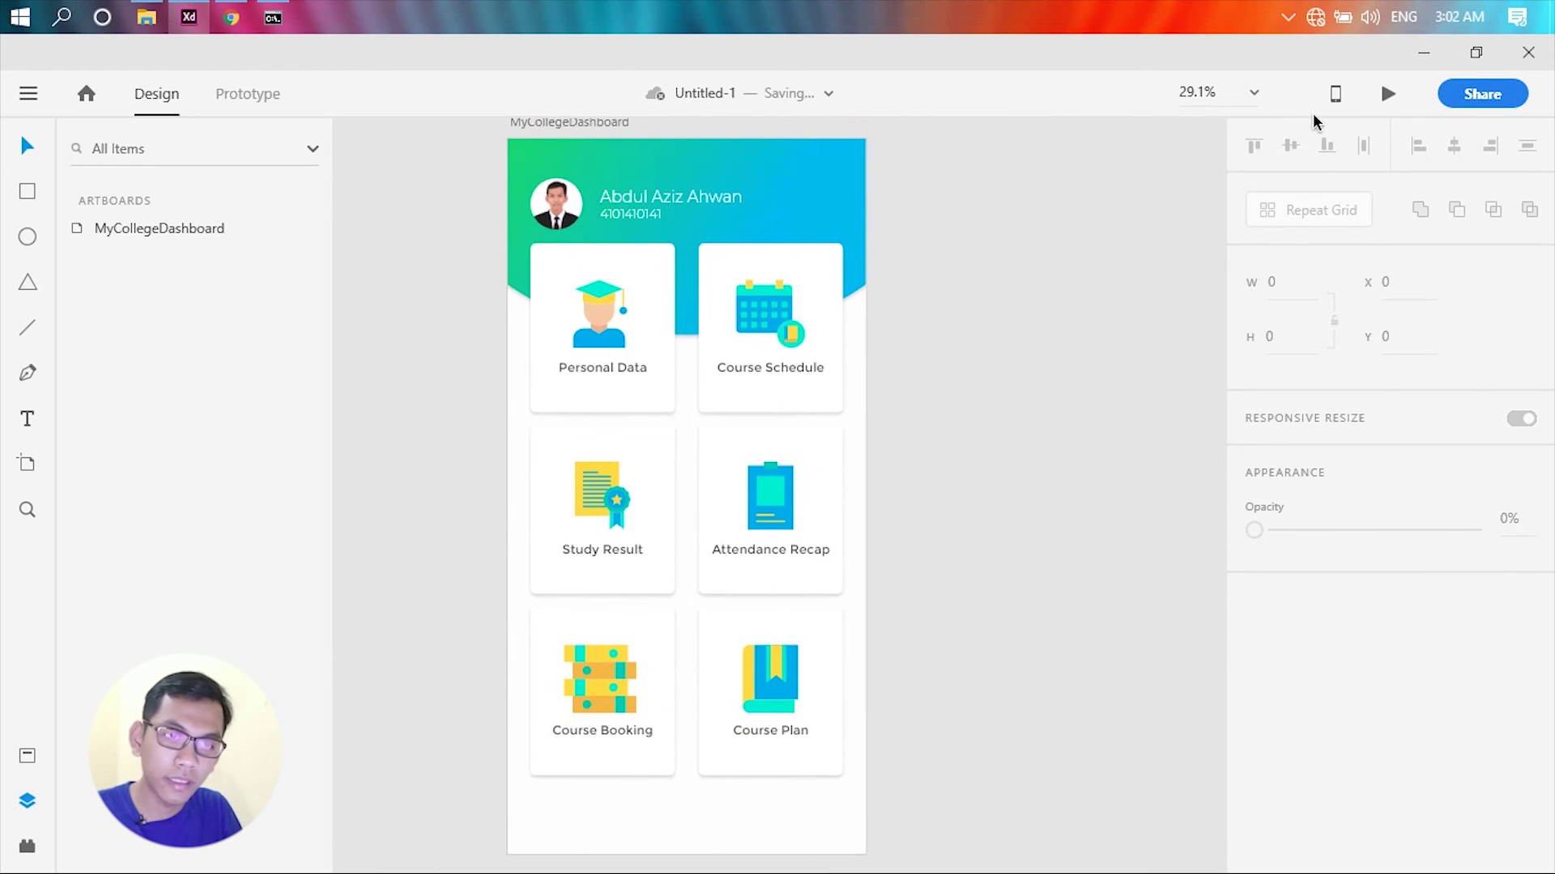
{"action": "scroll", "coordinate": [1054, 319], "scroll_direction": "up", "scroll_amount": 2}
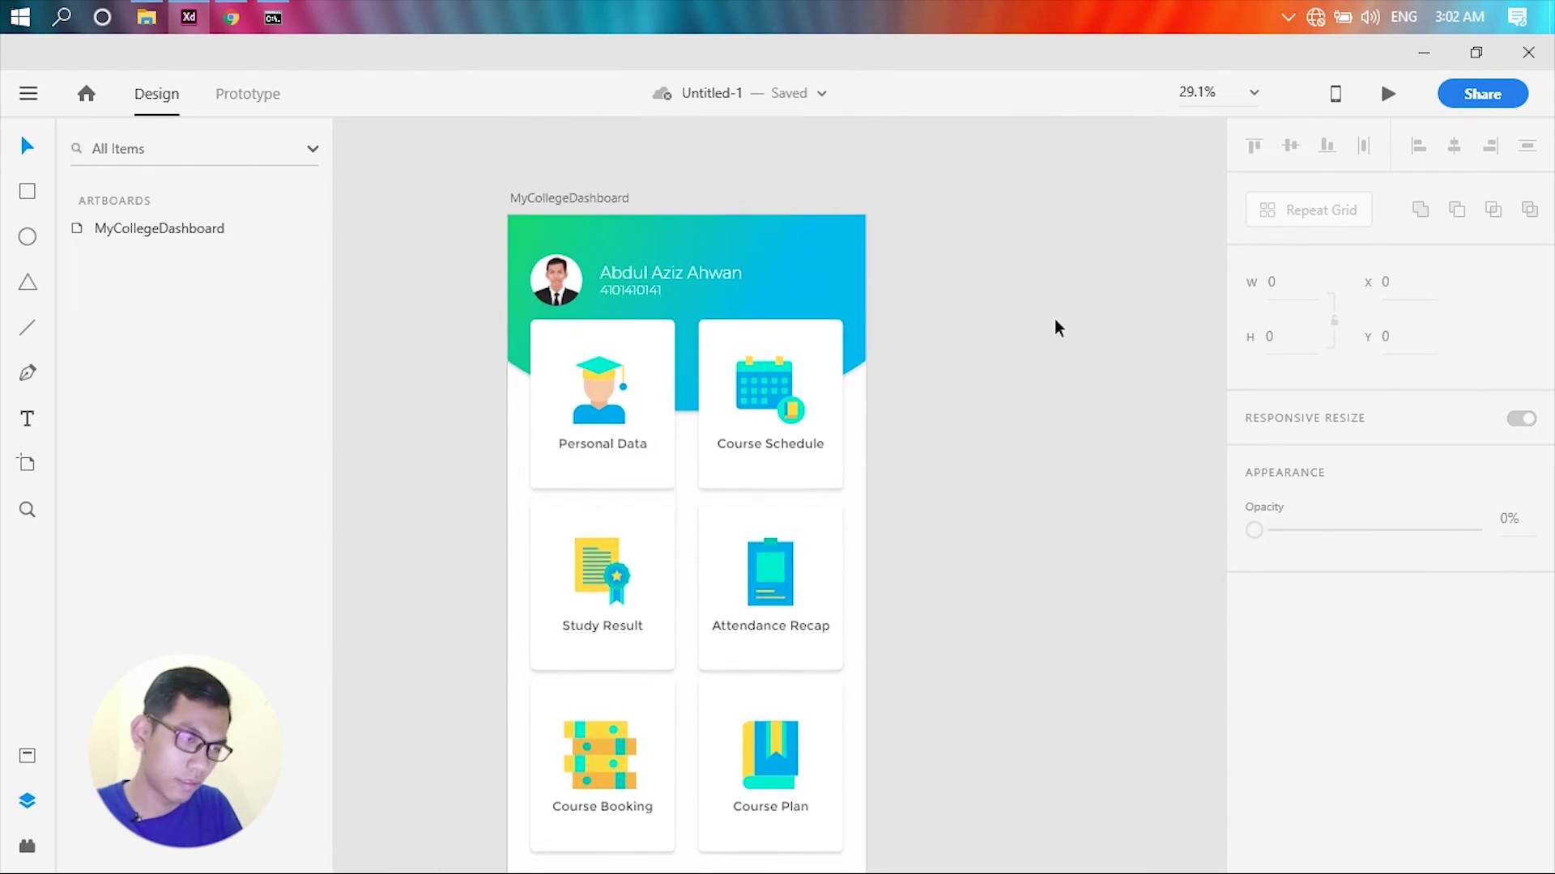
{"action": "scroll", "coordinate": [1054, 319], "scroll_direction": "down", "scroll_amount": 1}
{"action": "scroll", "coordinate": [1054, 319], "scroll_direction": "down", "scroll_amount": 2}
{"action": "scroll", "coordinate": [1054, 320], "scroll_direction": "up", "scroll_amount": 2}
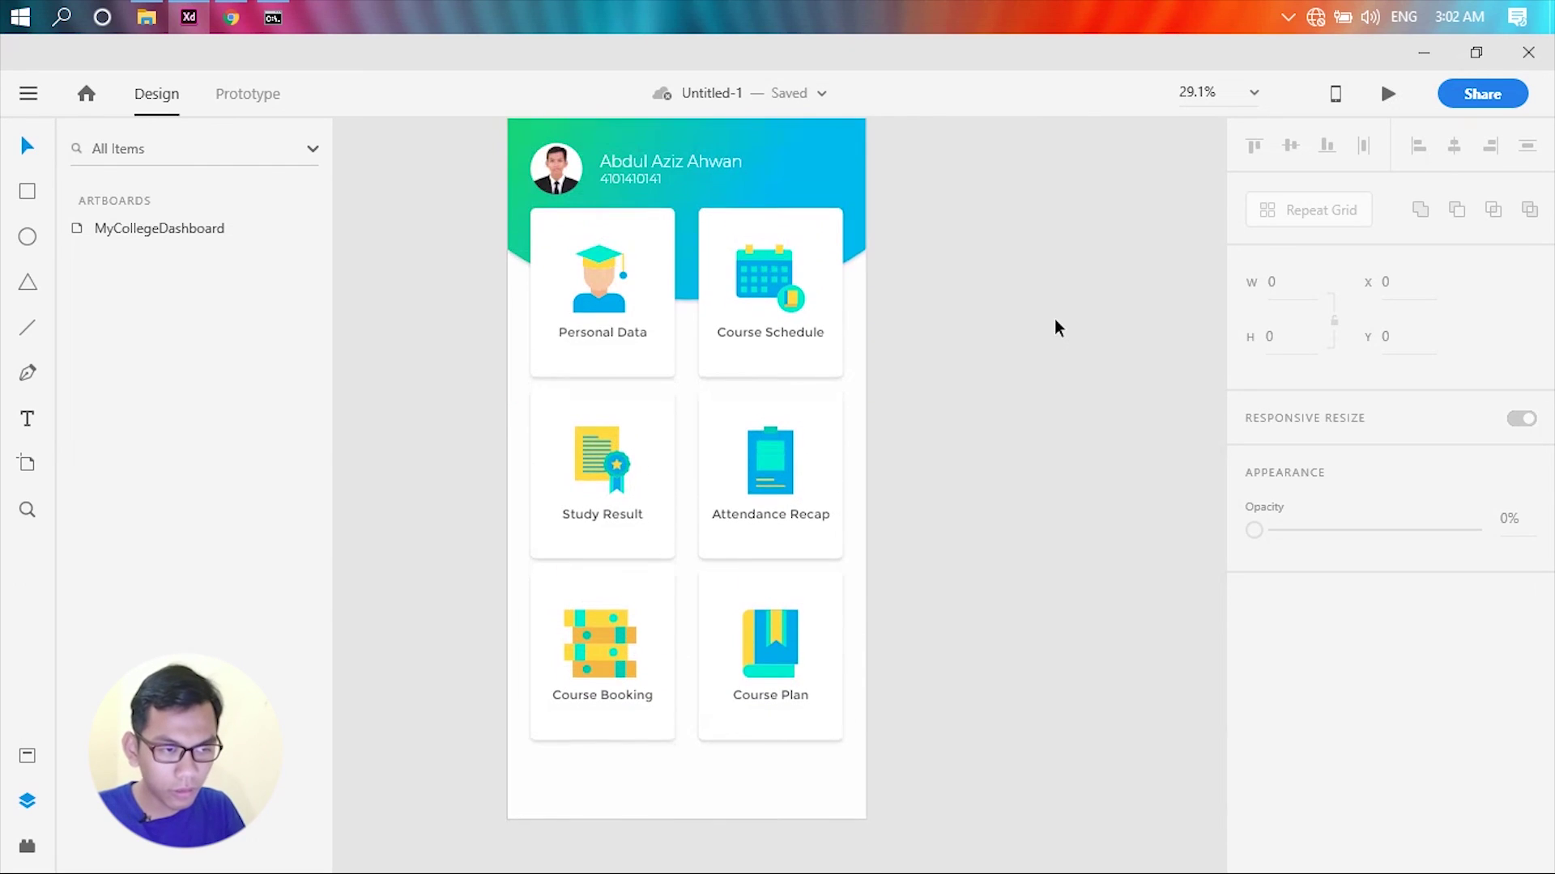
{"action": "scroll", "coordinate": [1054, 320], "scroll_direction": "up", "scroll_amount": 1}
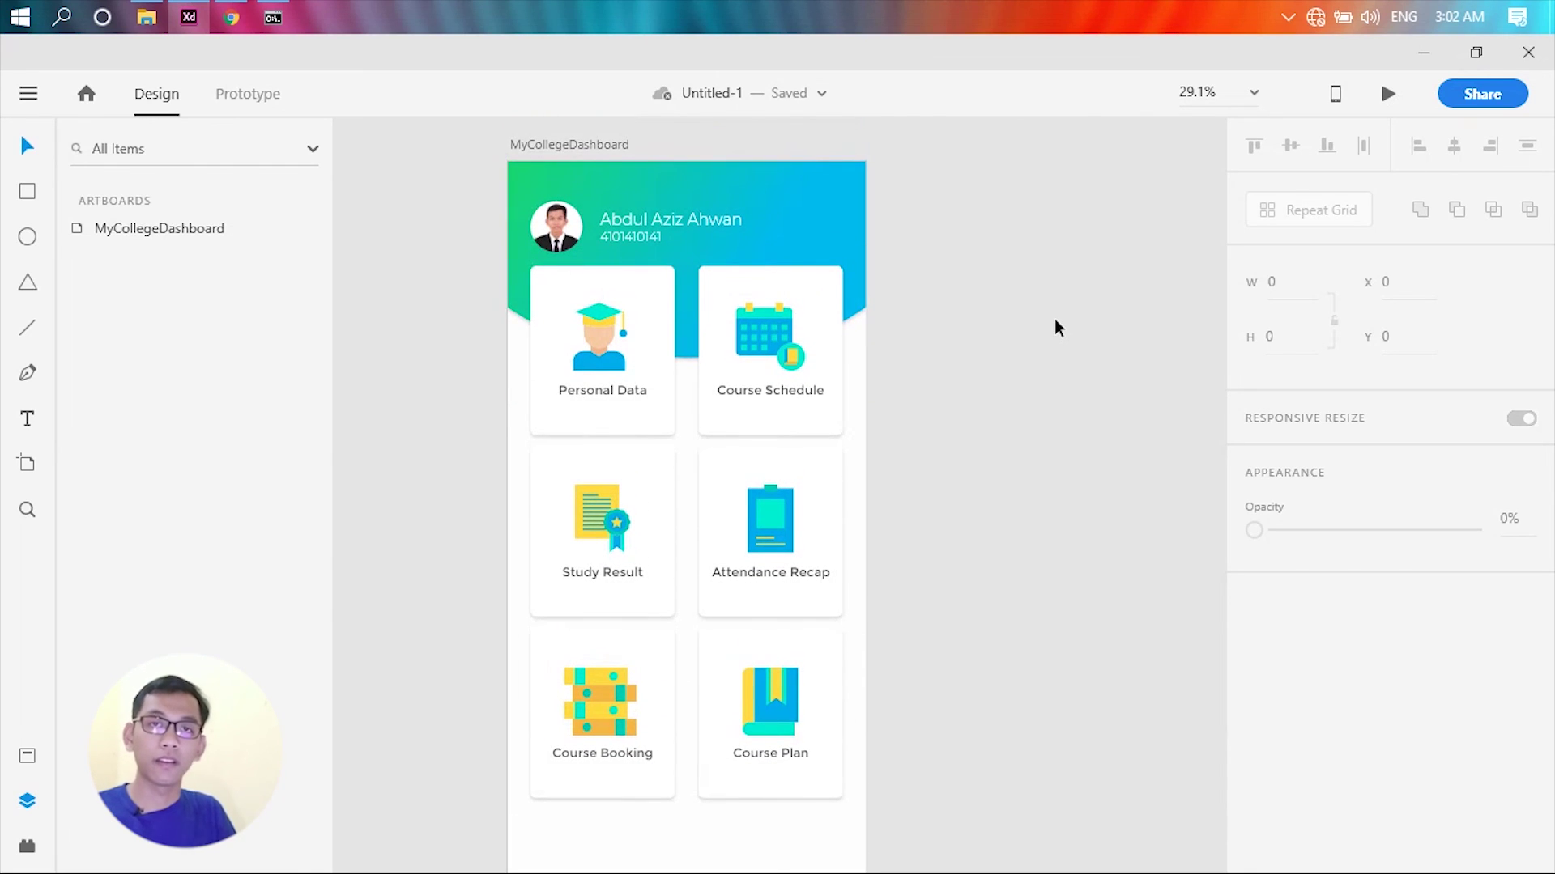